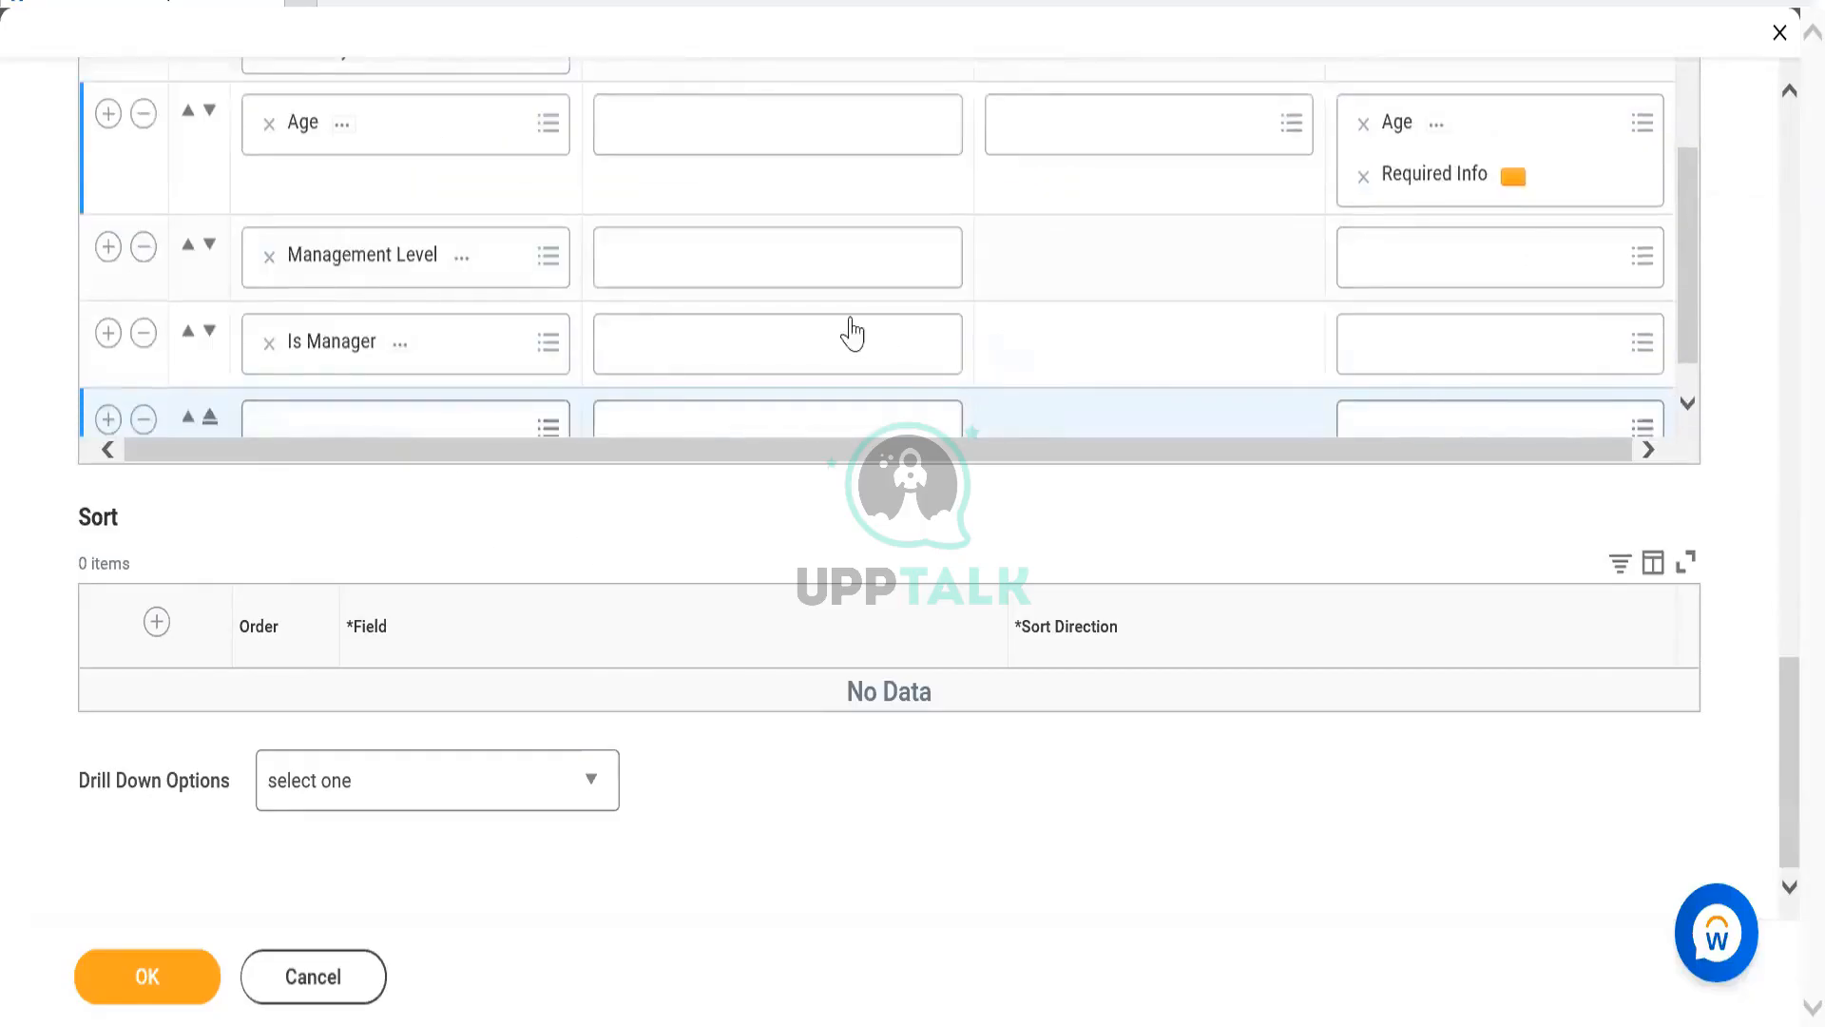
Set the field of the empty last row in the drill-down detail columns to Active Status.
scroll(323, 428, down, 1)
click(339, 398)
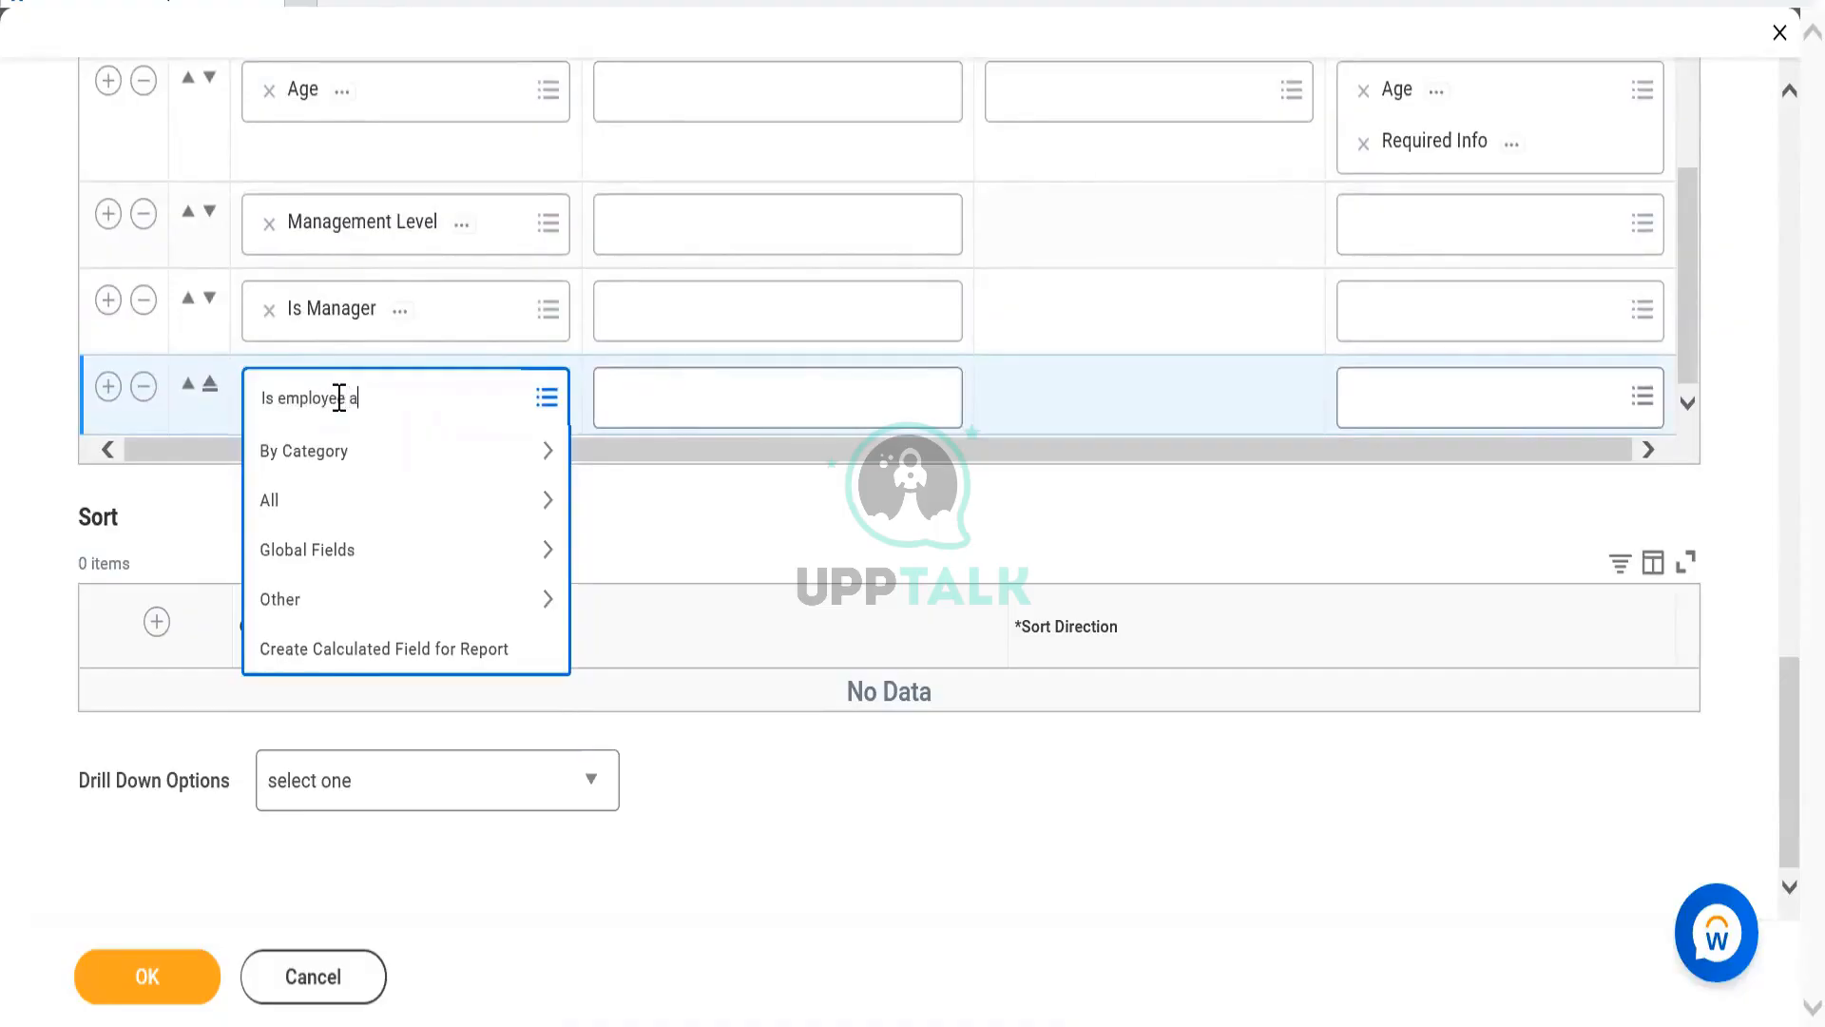
text(Is employee active)
key(Return)
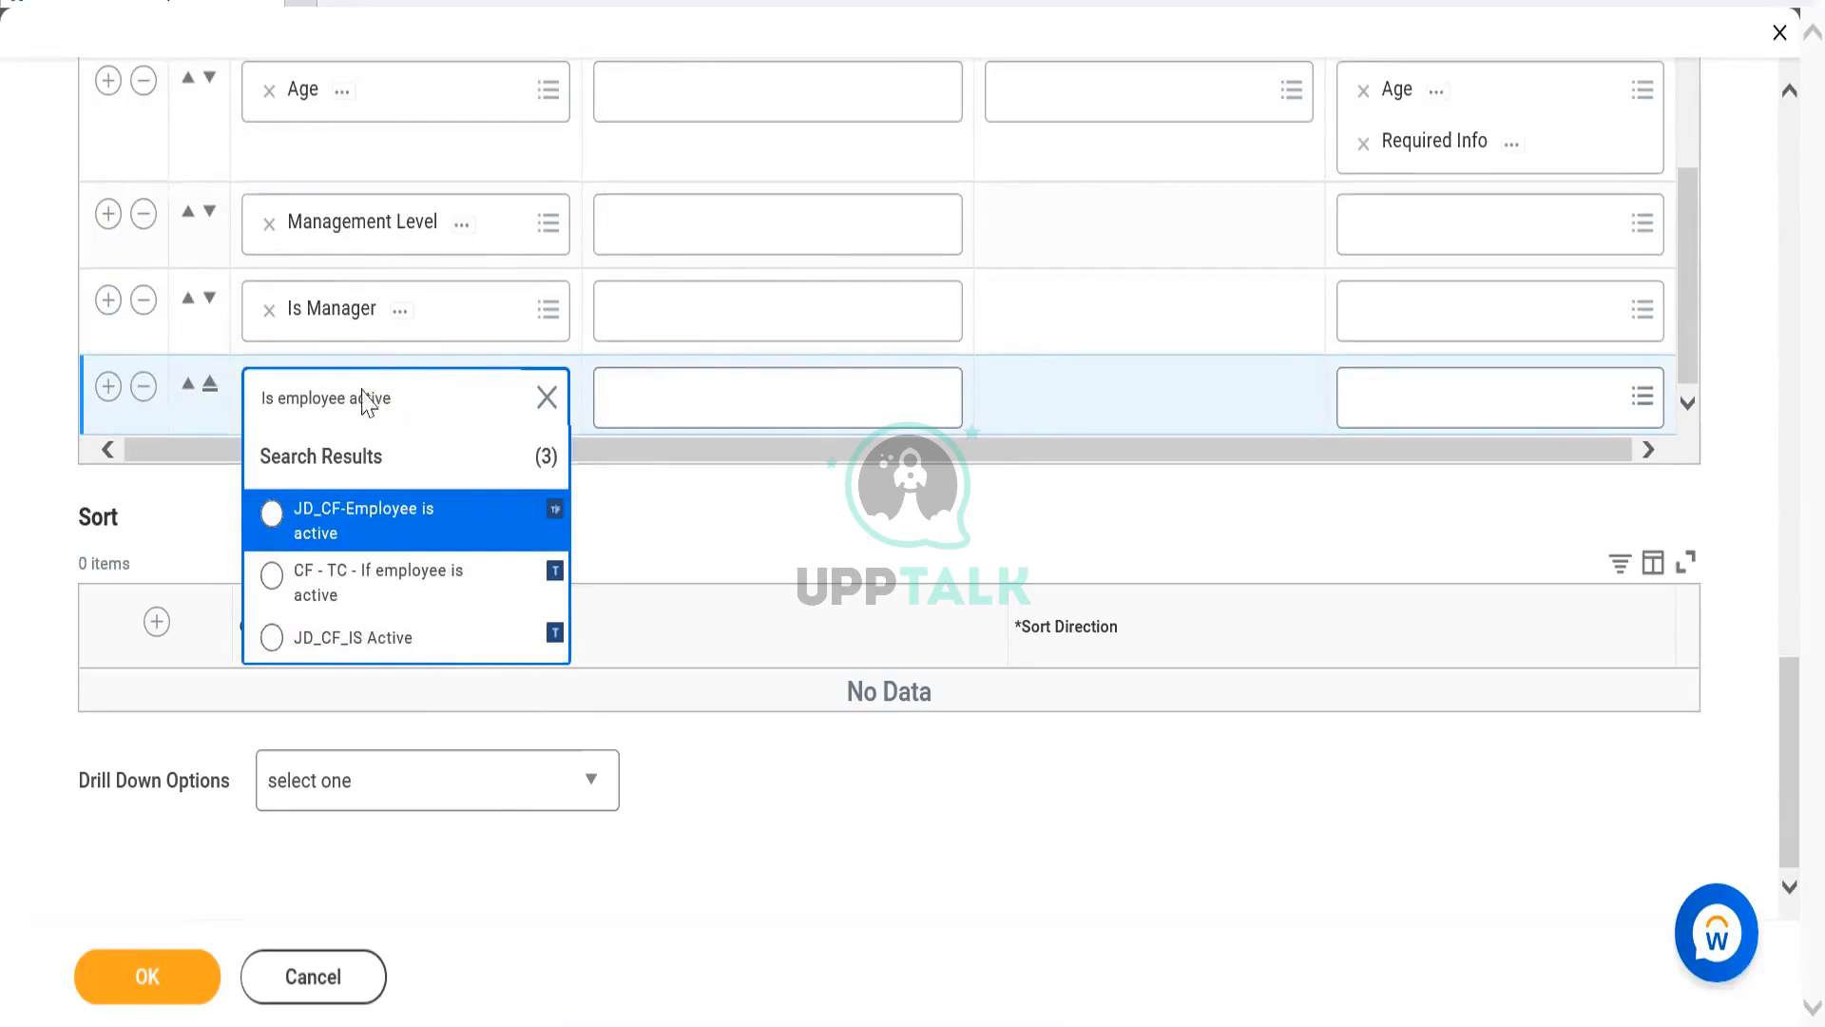
triple_click(408, 385)
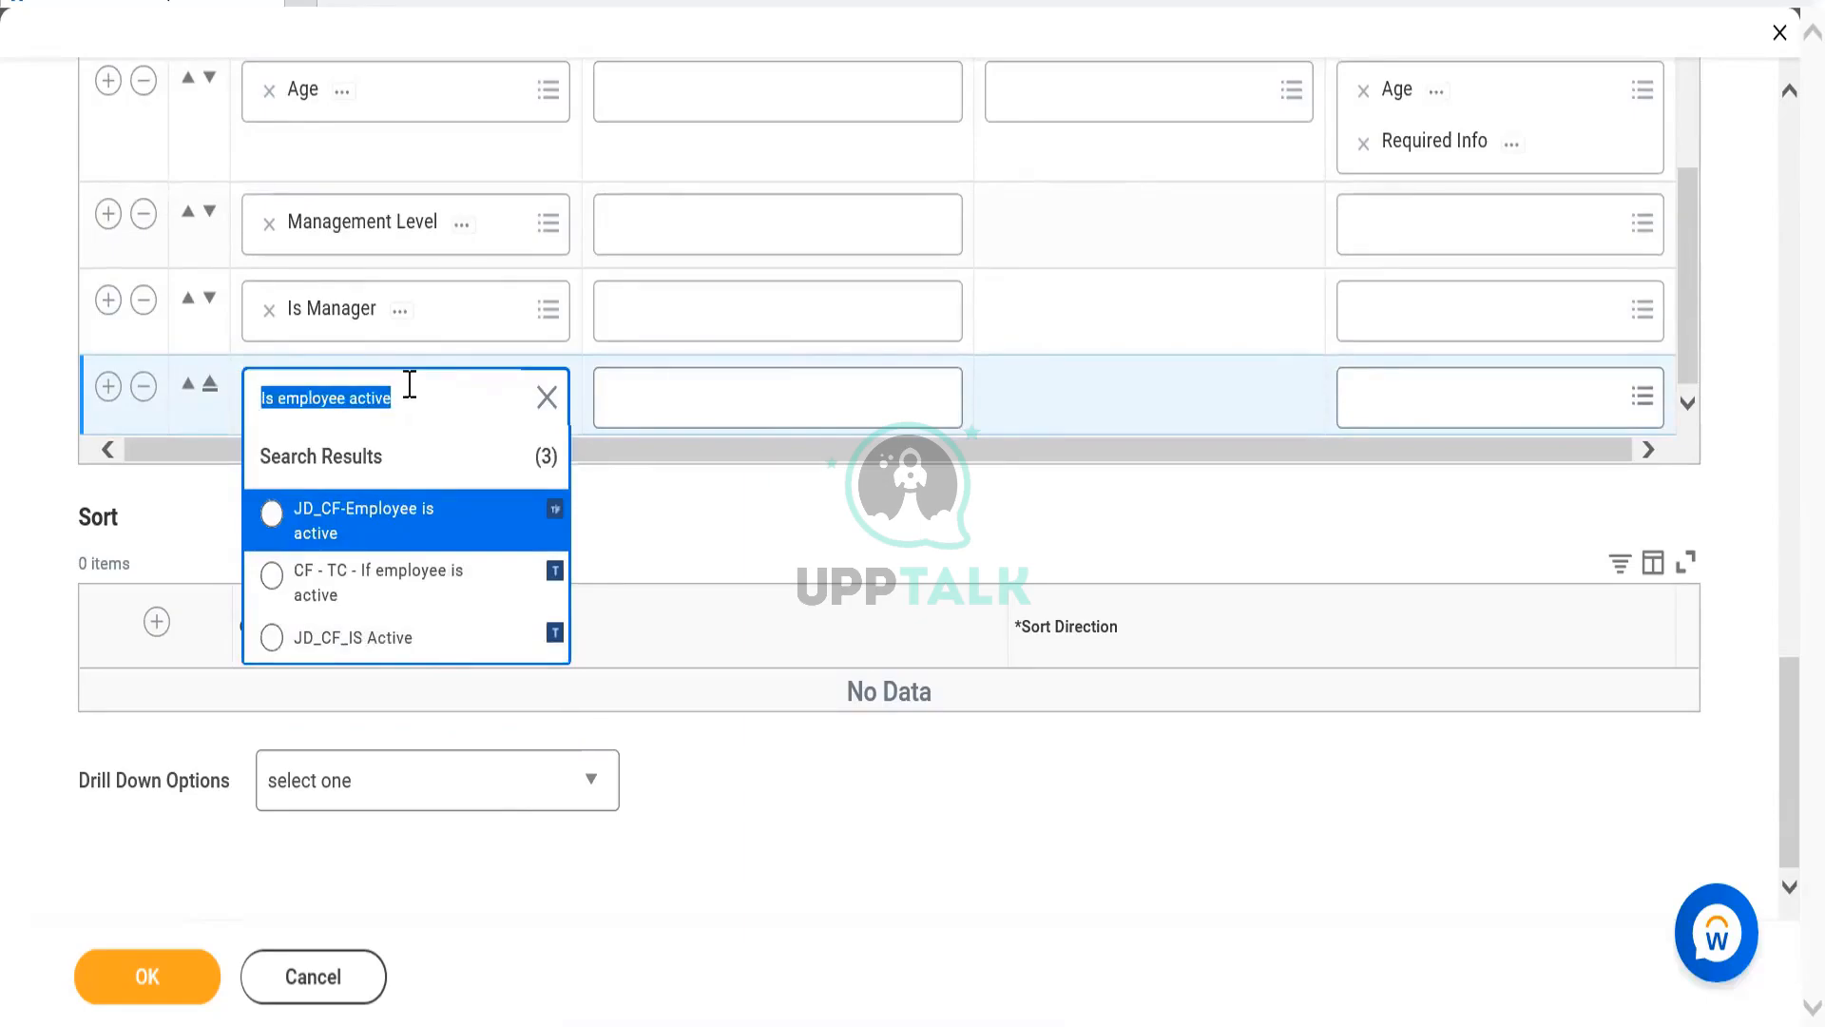
text(Active)
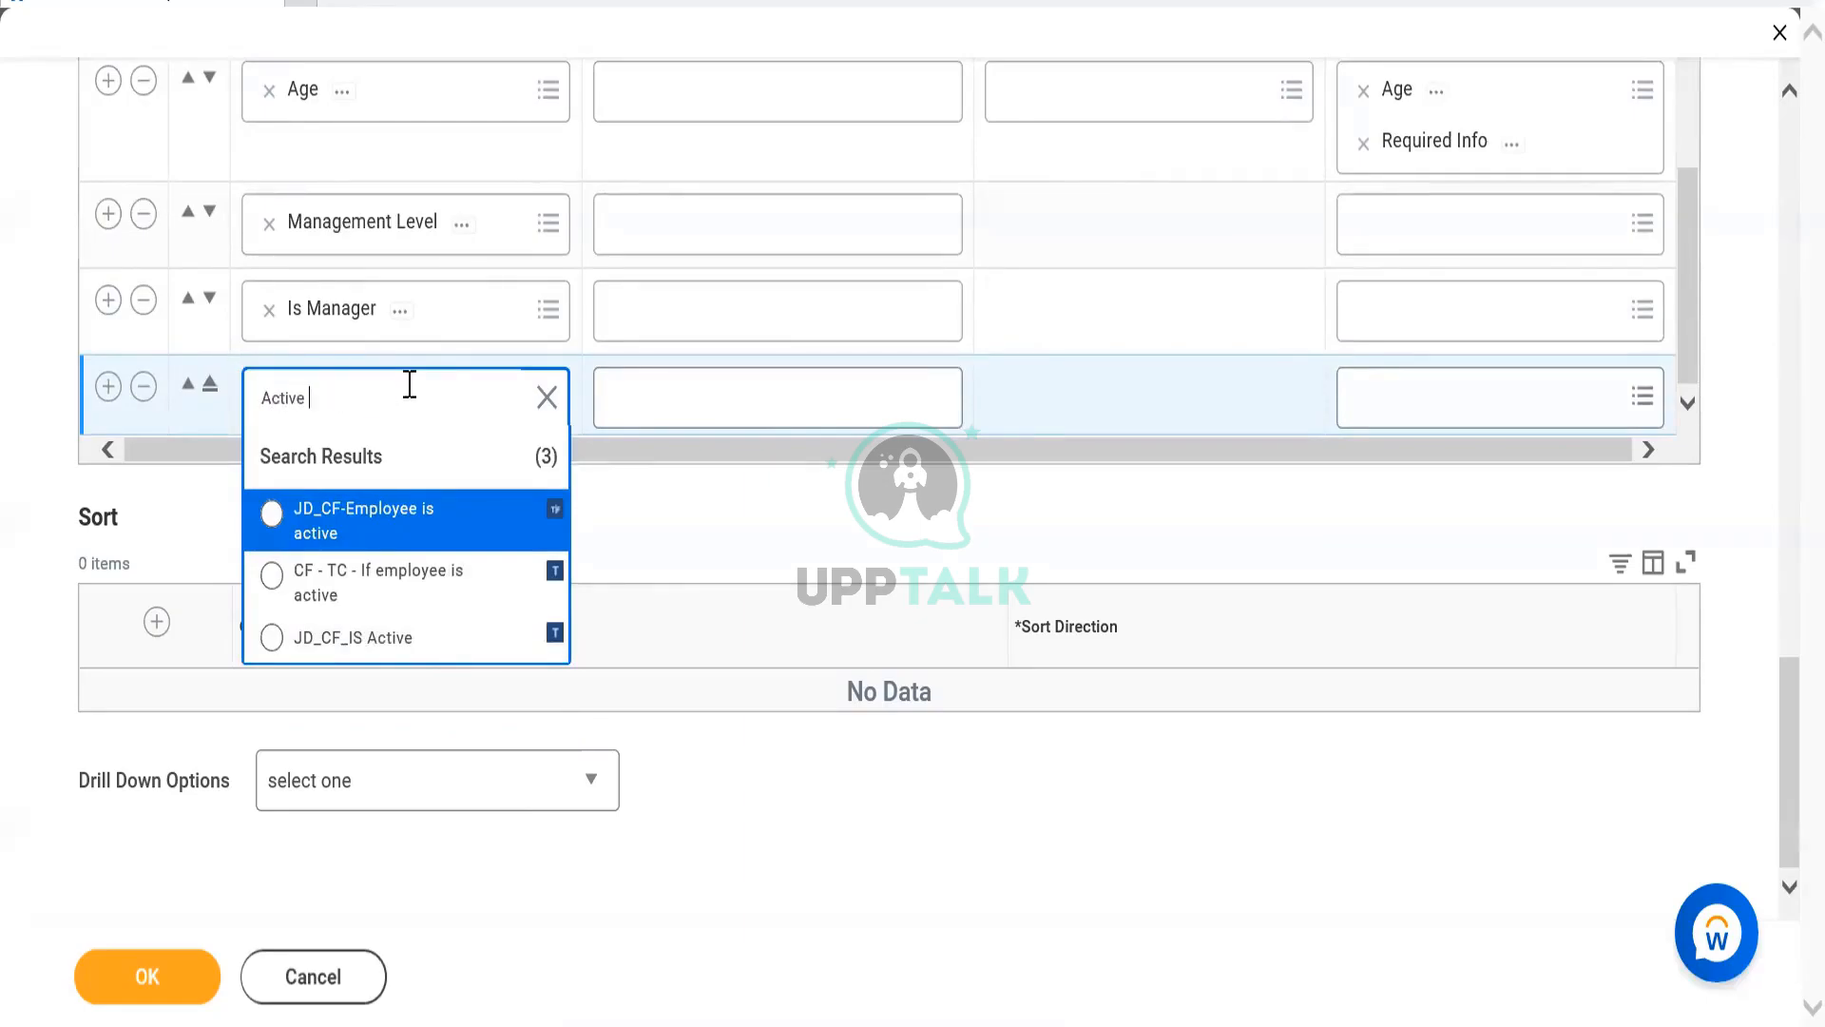
text( Status)
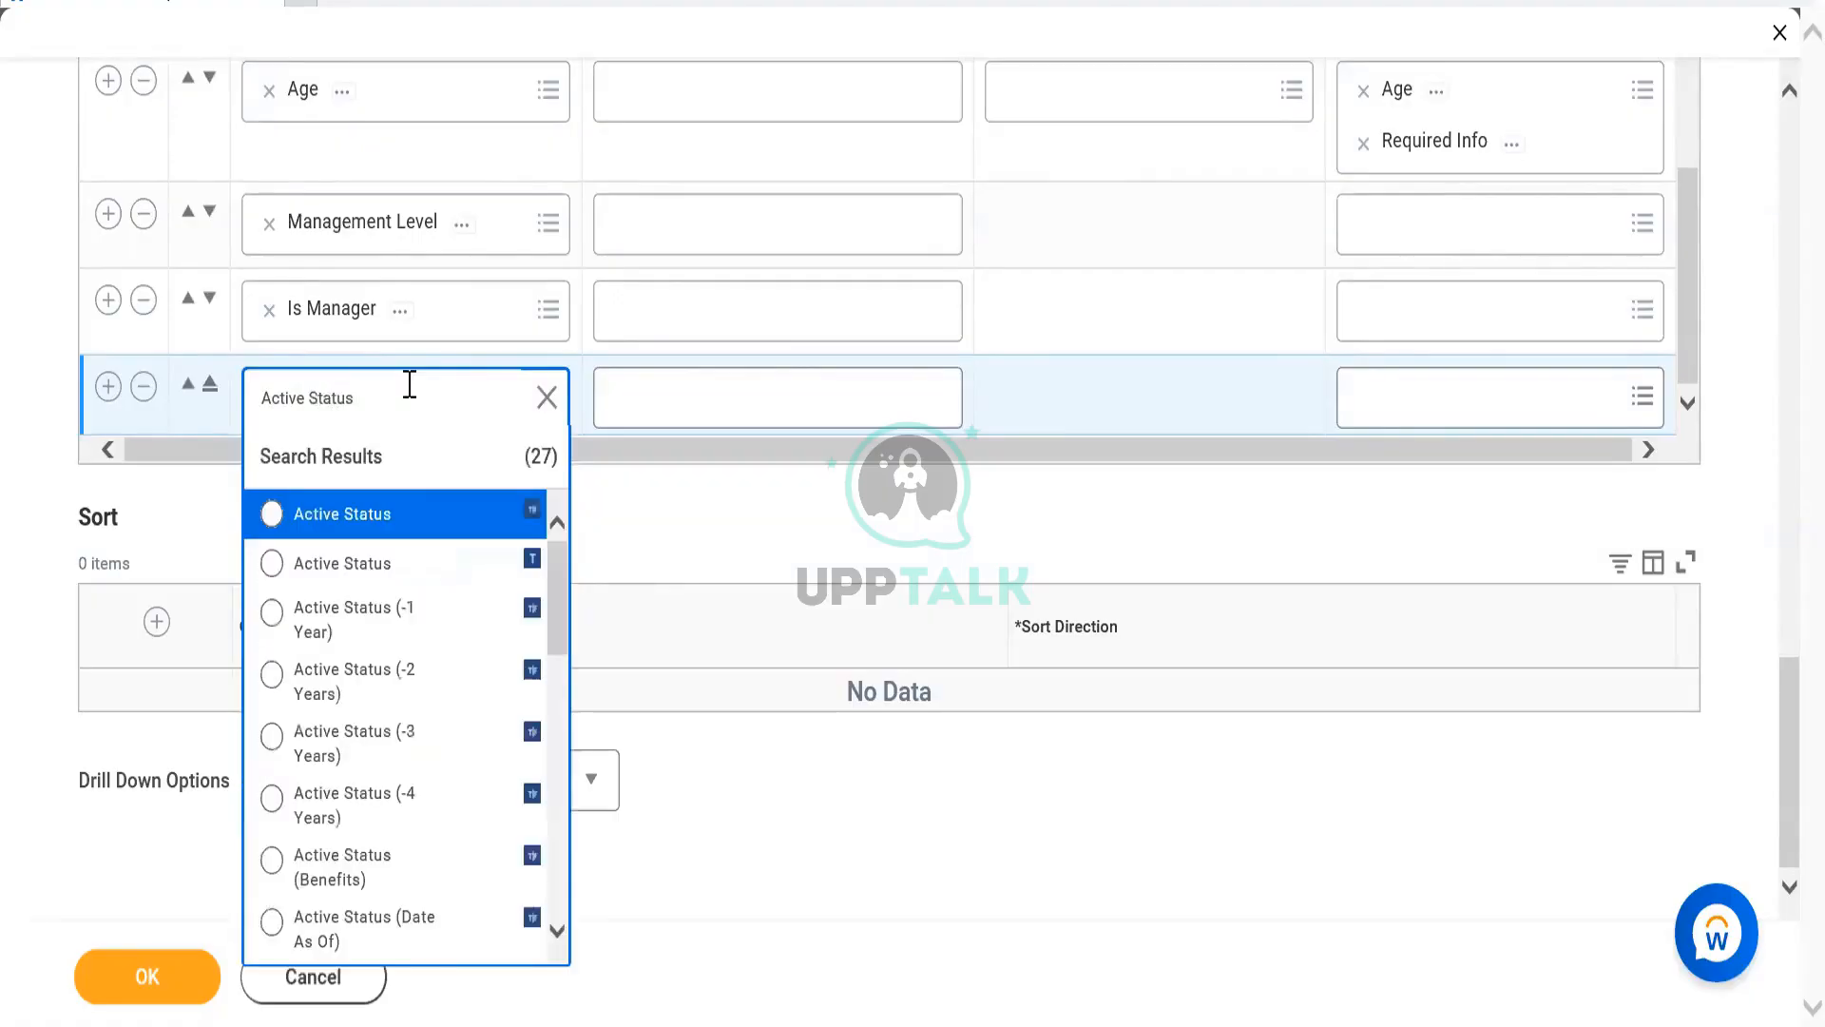
click(360, 529)
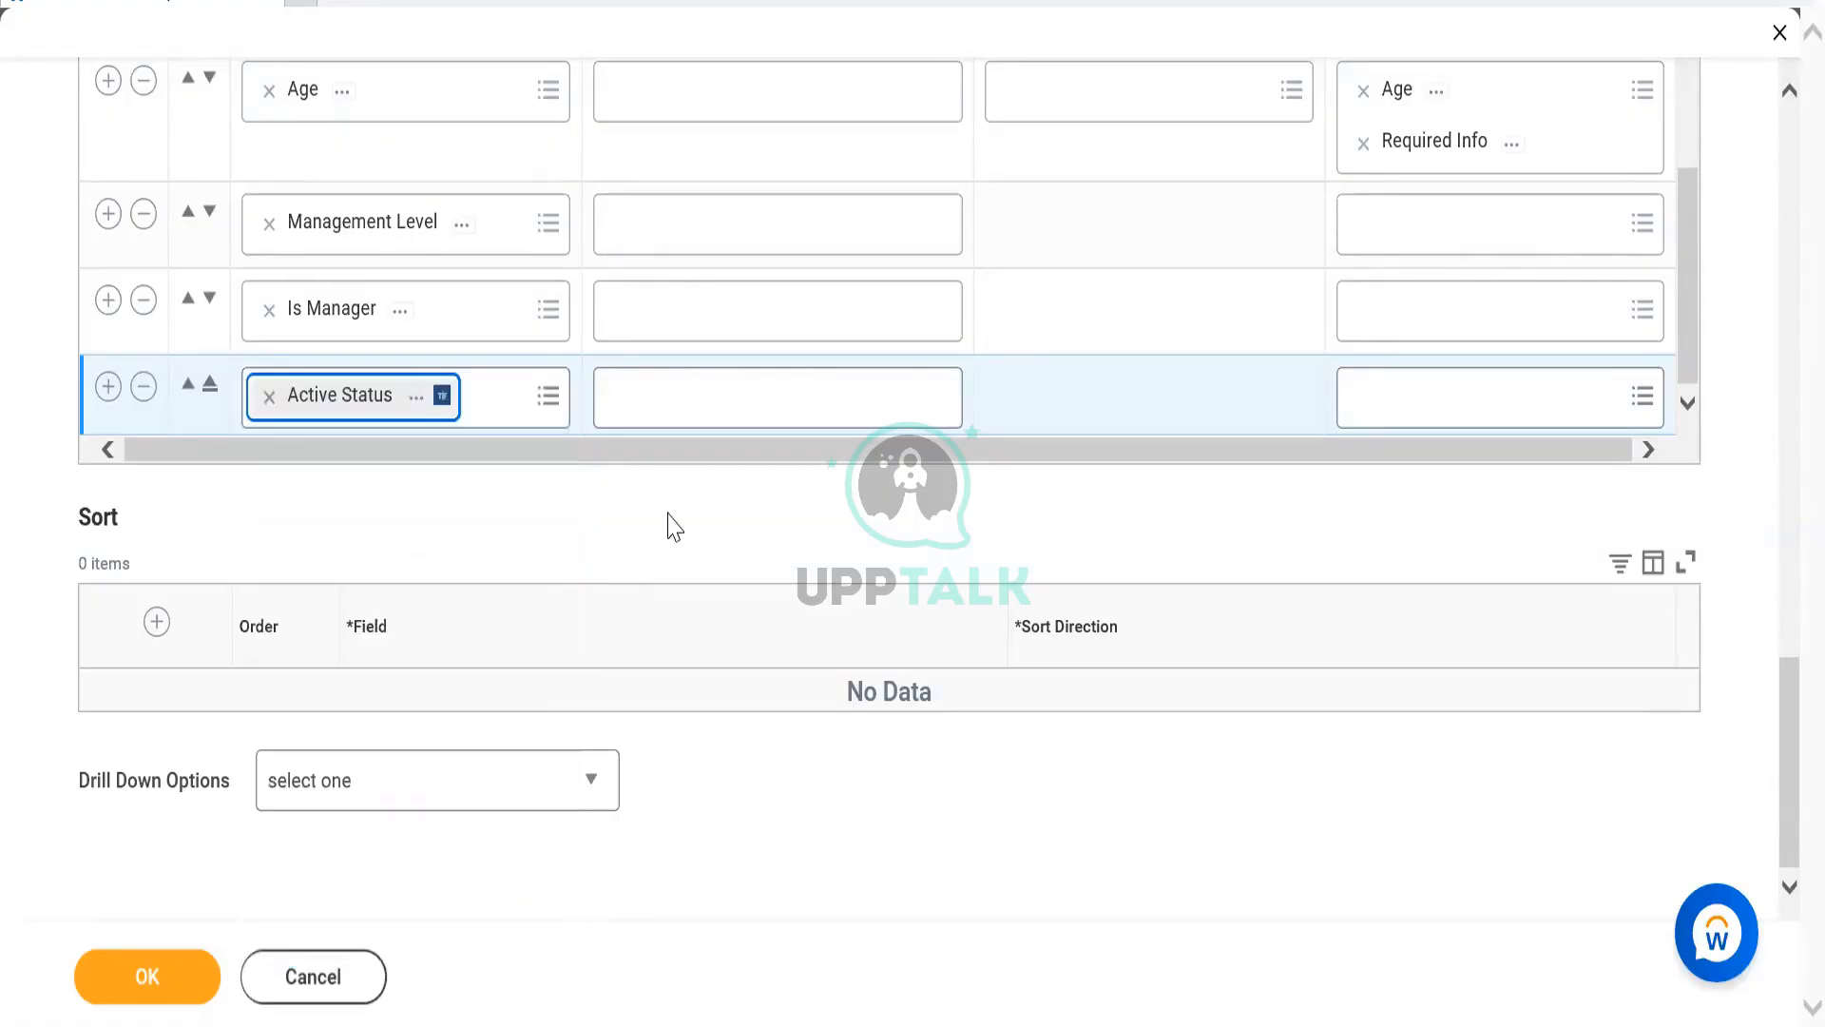
Add a condition row to the report's filter on instances.
scroll(399, 428, up, 5)
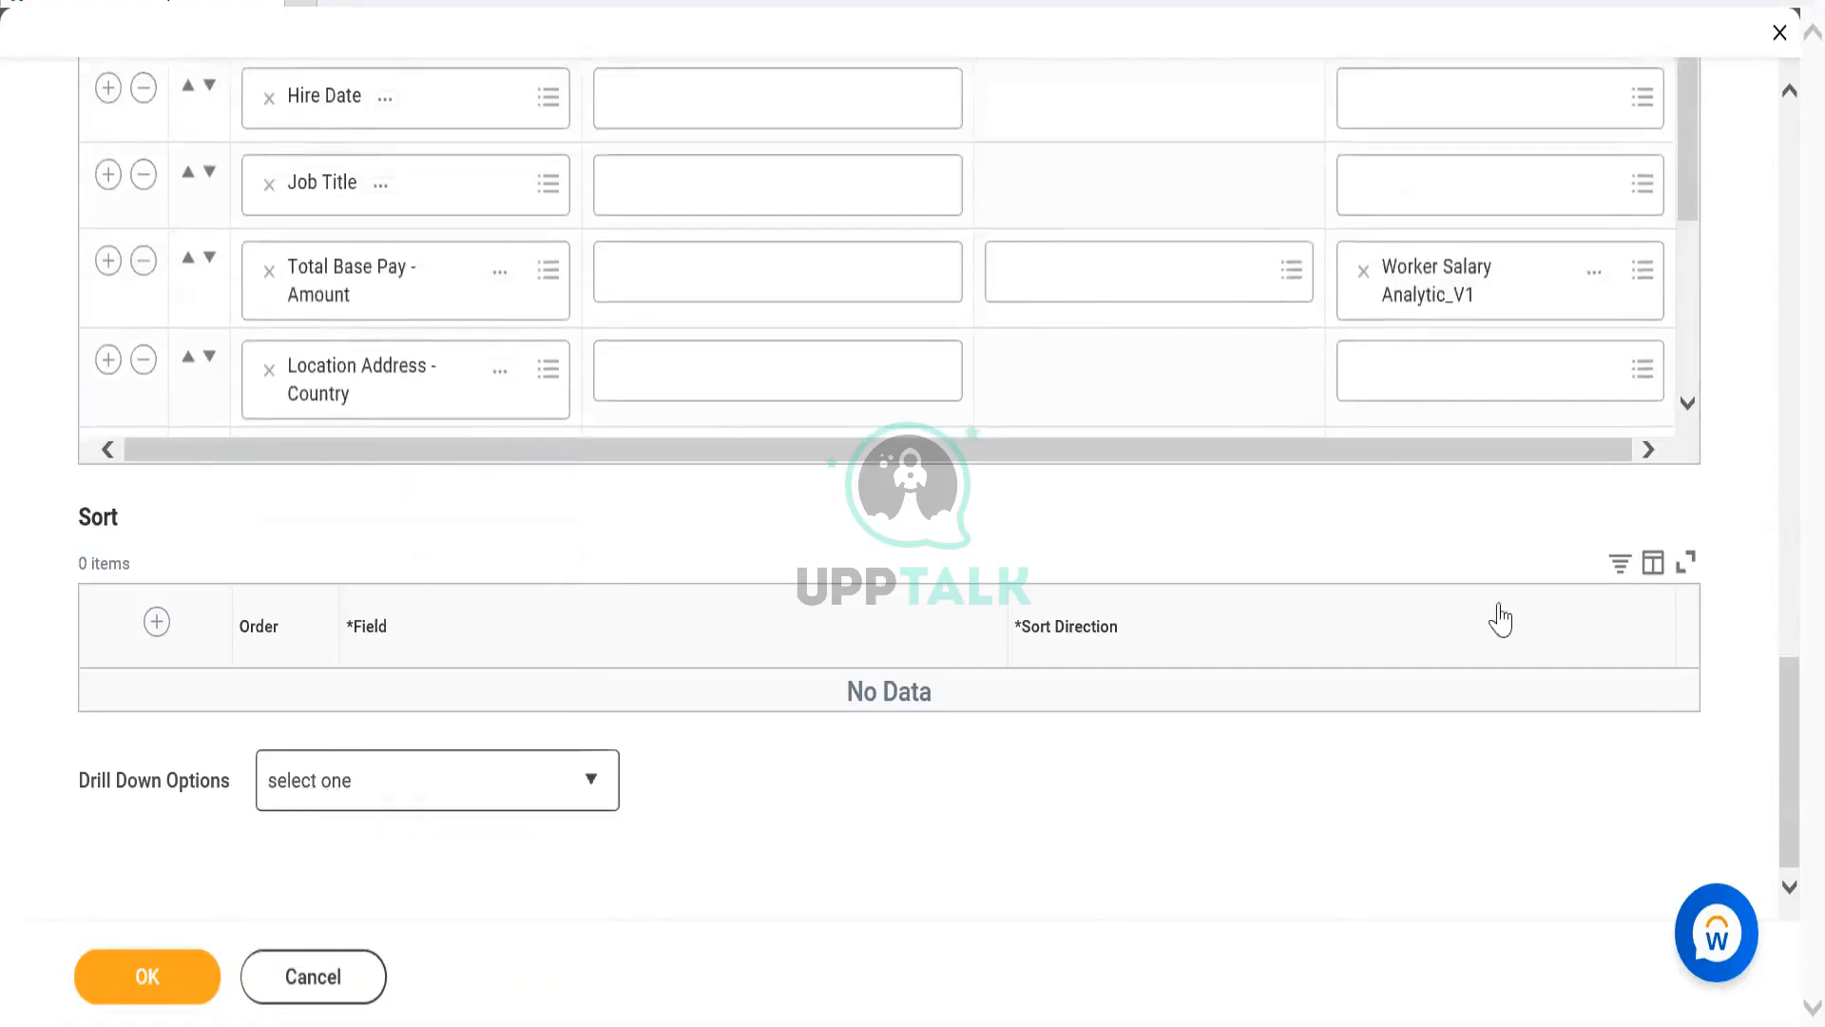
scroll(960, 941, up, 10)
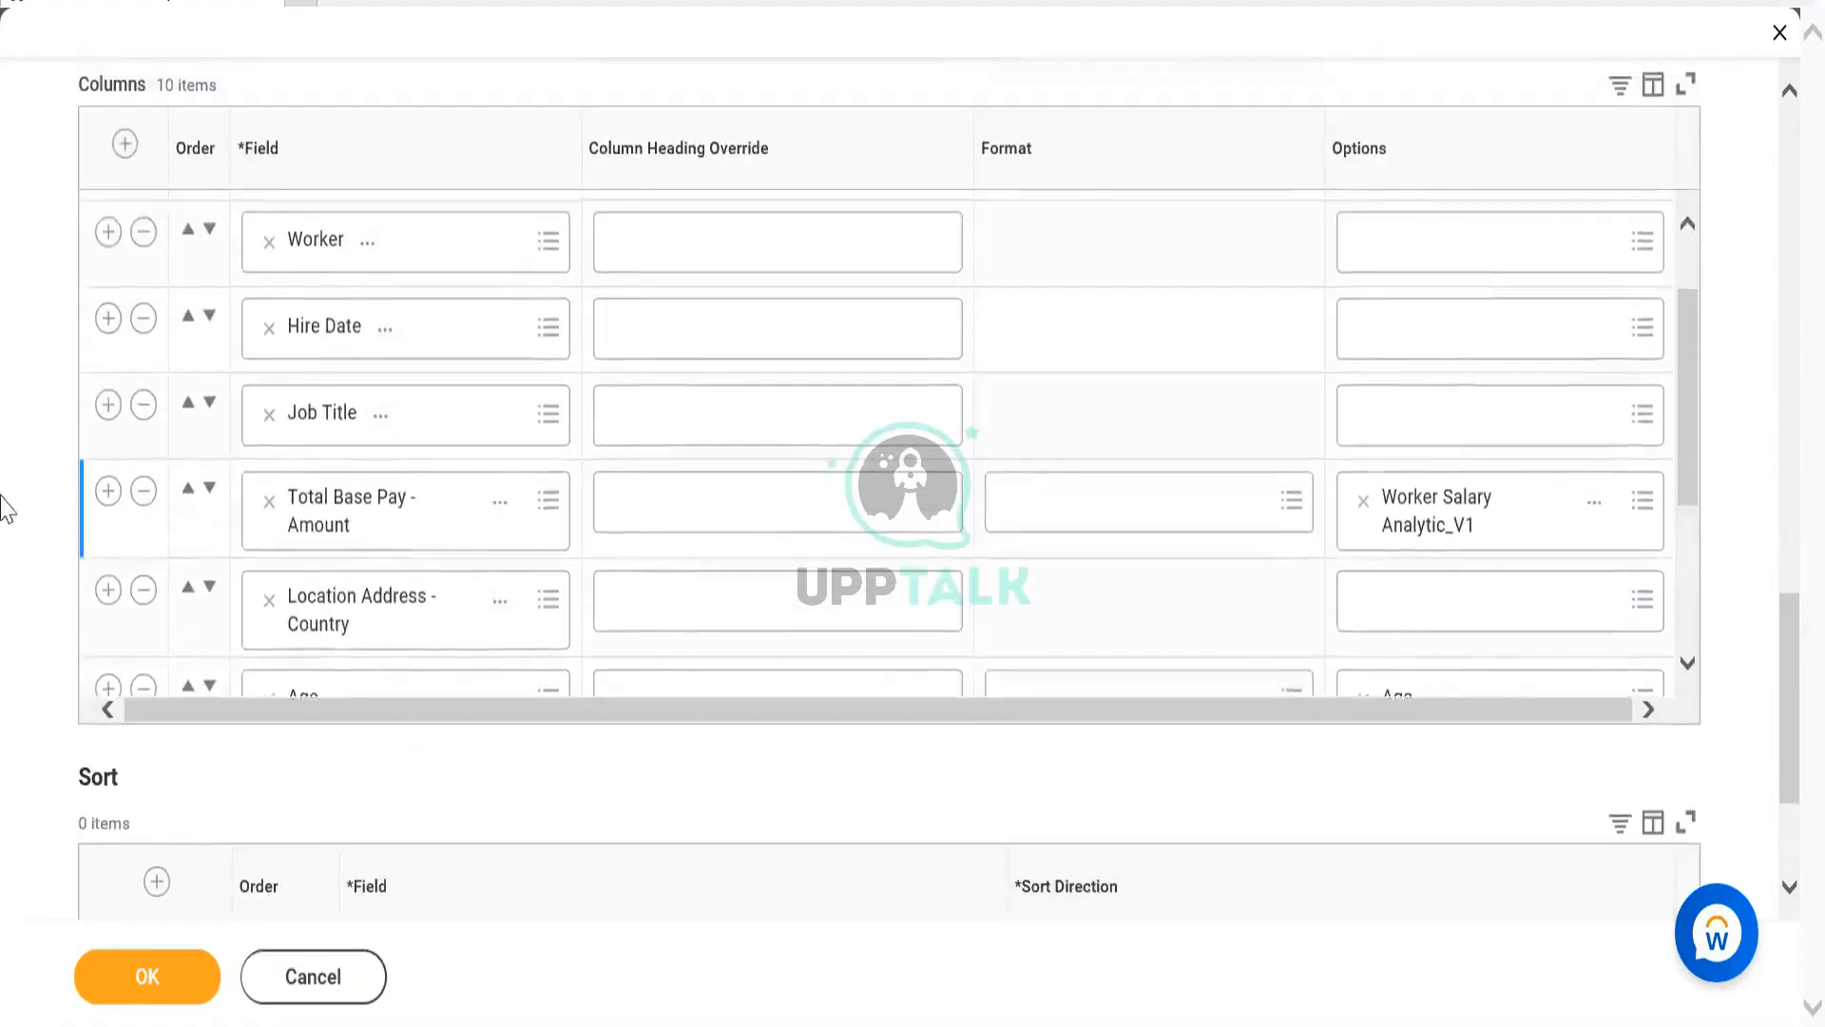
scroll(708, 516, up, 10)
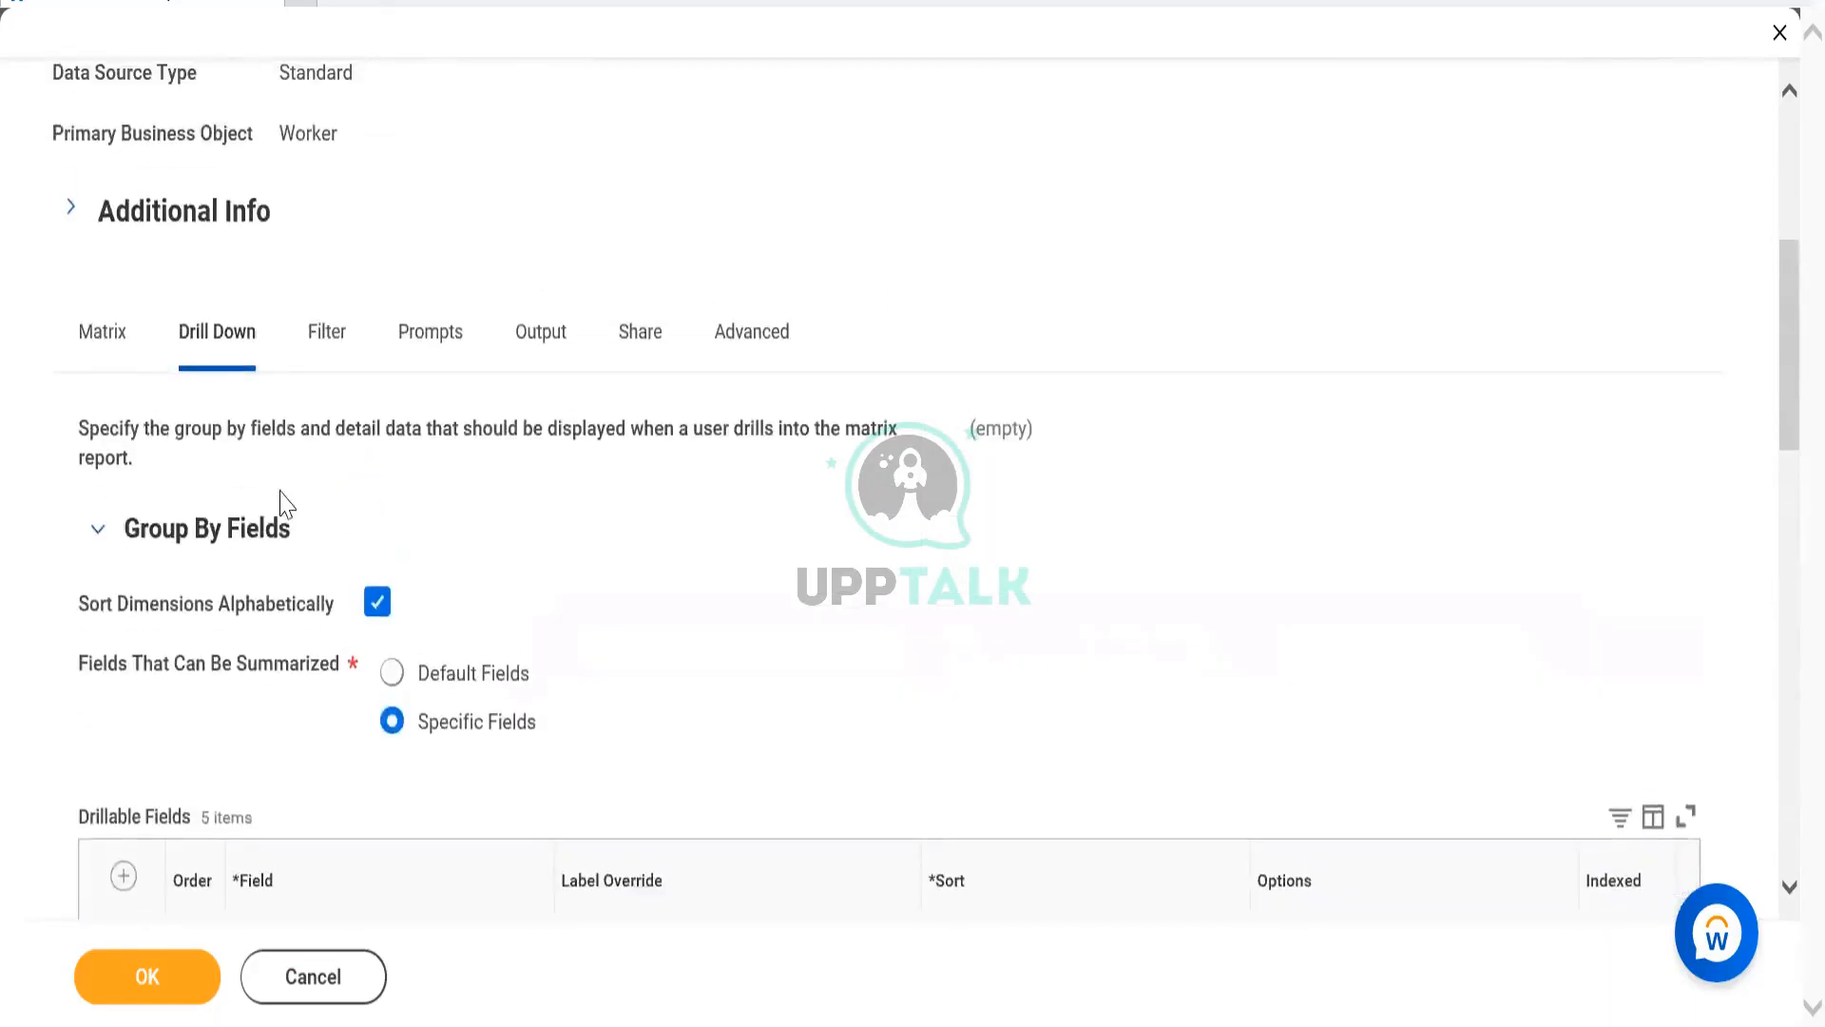
scroll(701, 757, down, 4)
scroll(538, 412, up, 2)
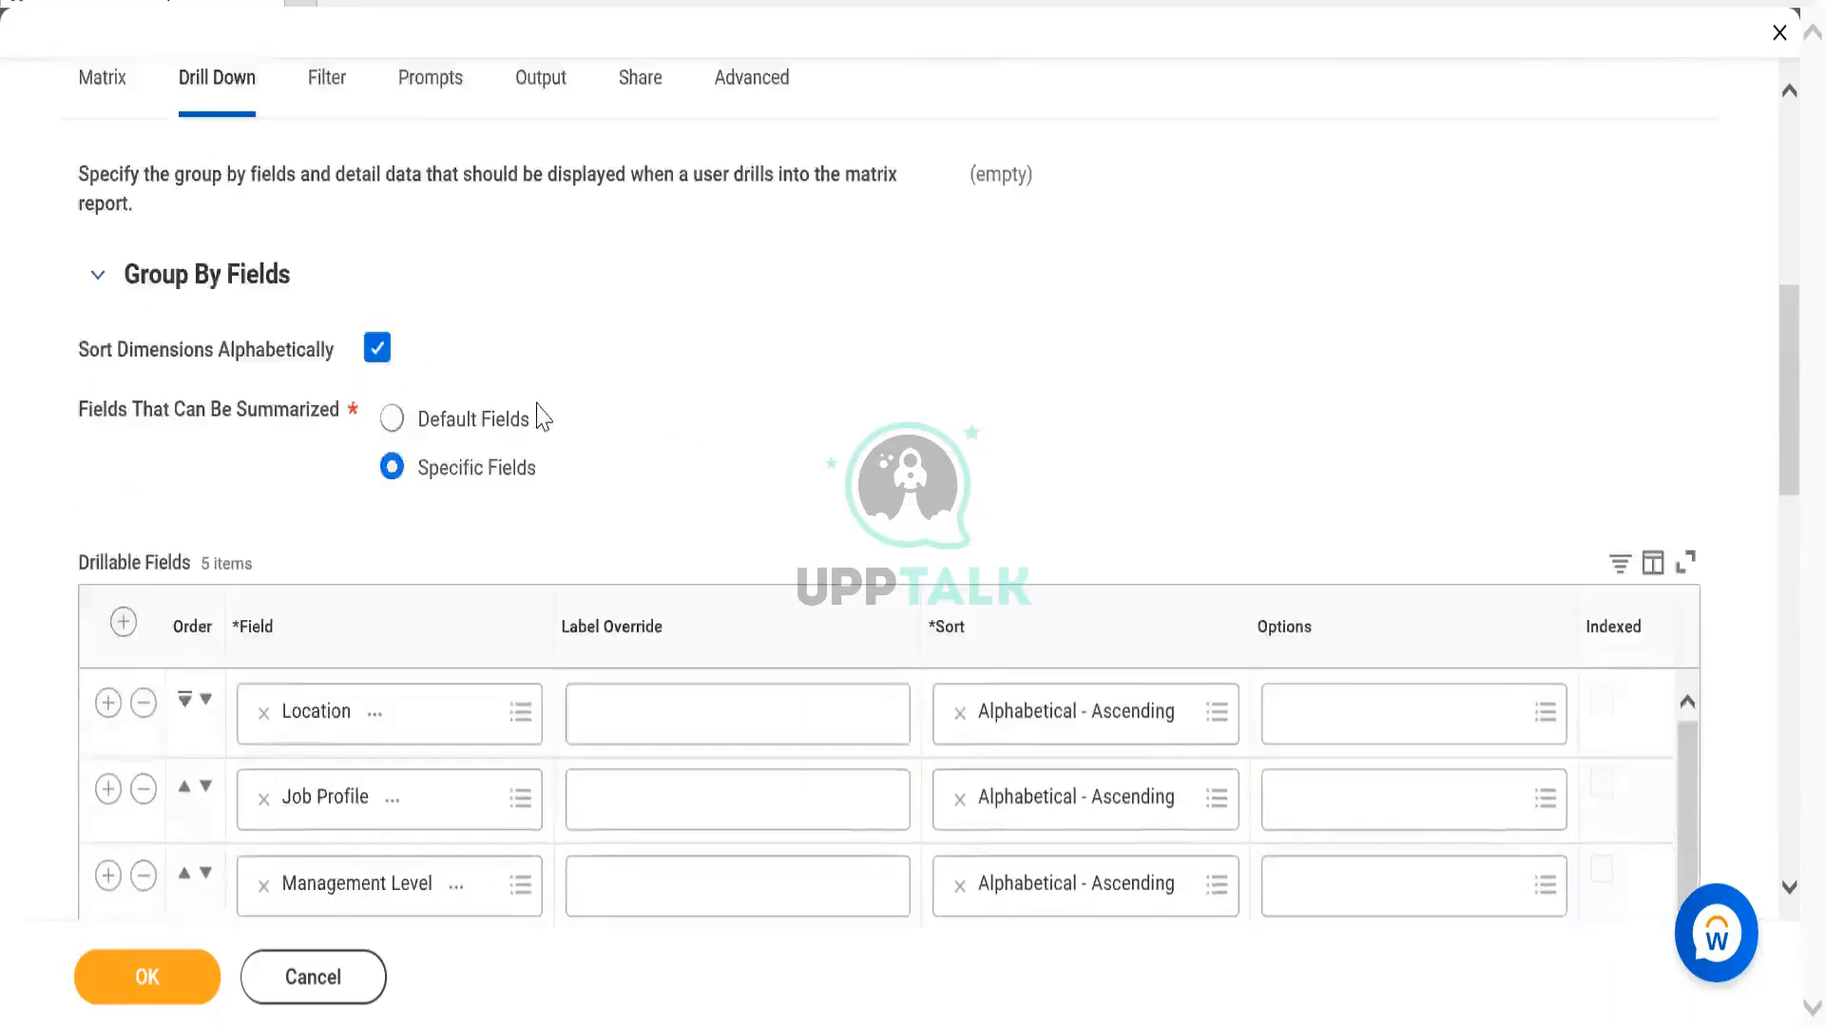
scroll(346, 244, down, 2)
scroll(344, 326, up, 3)
click(333, 204)
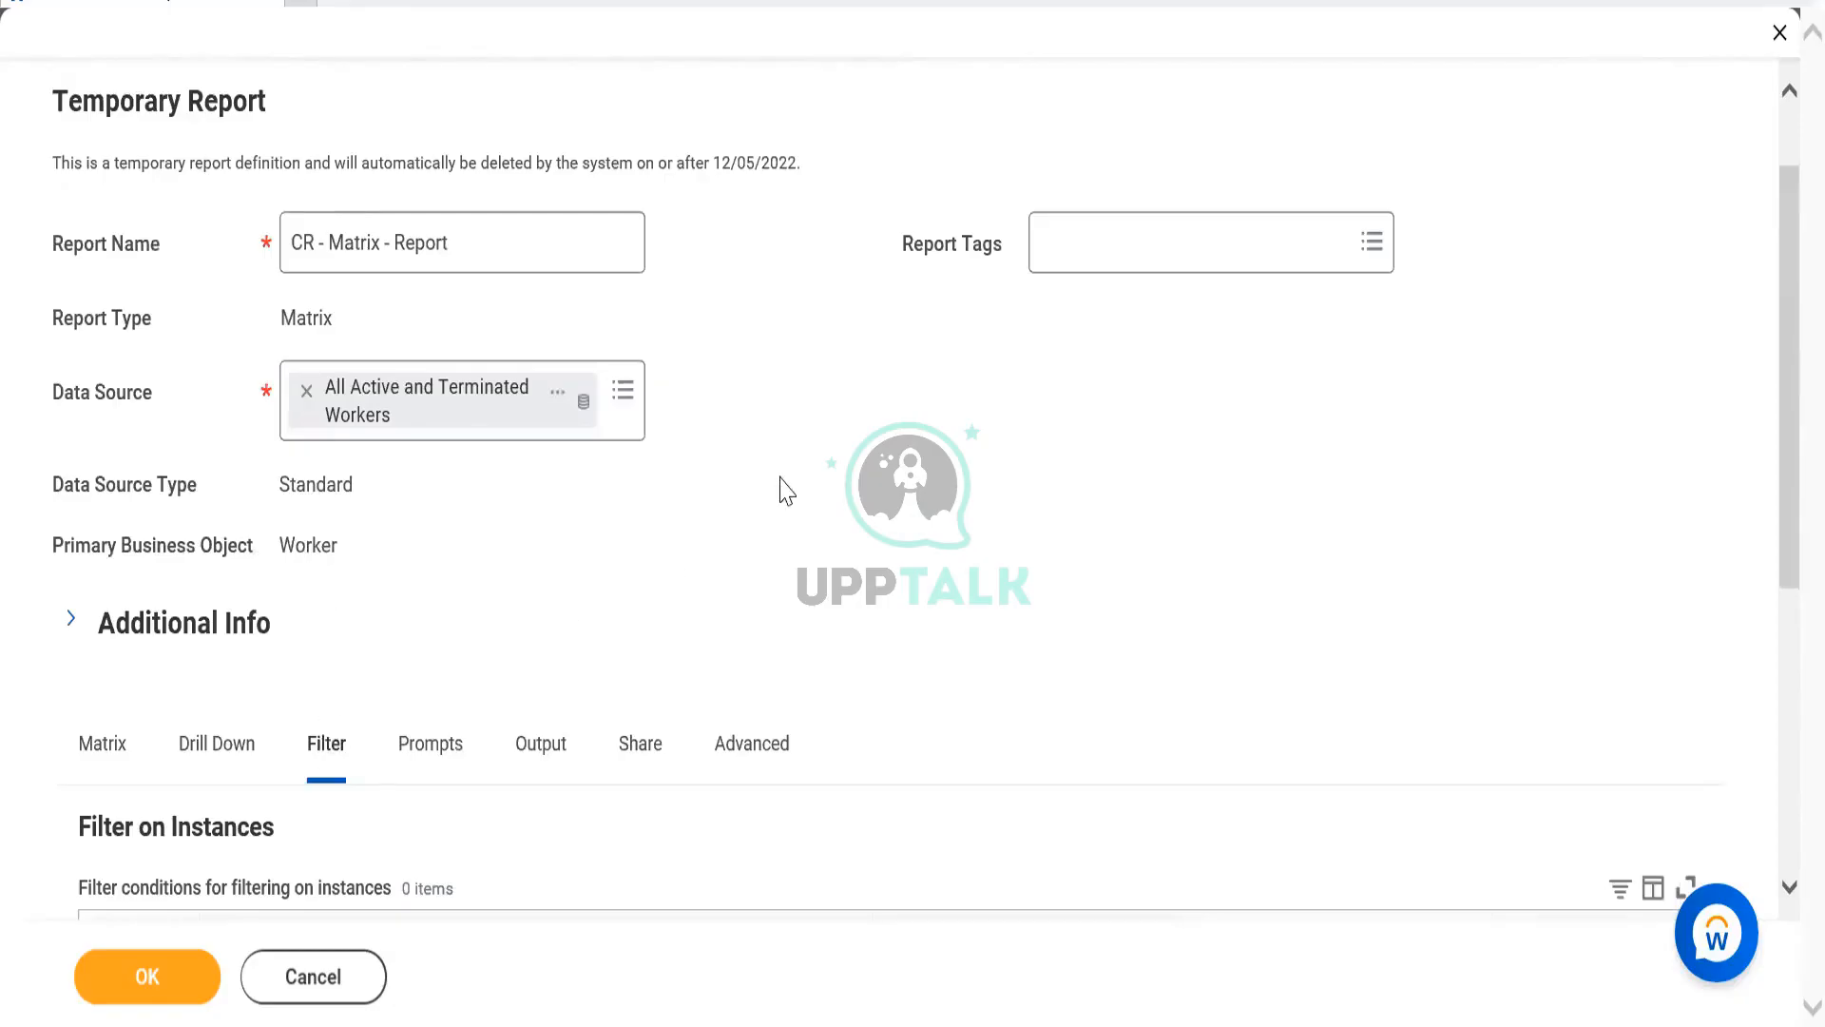
scroll(865, 513, down, 2)
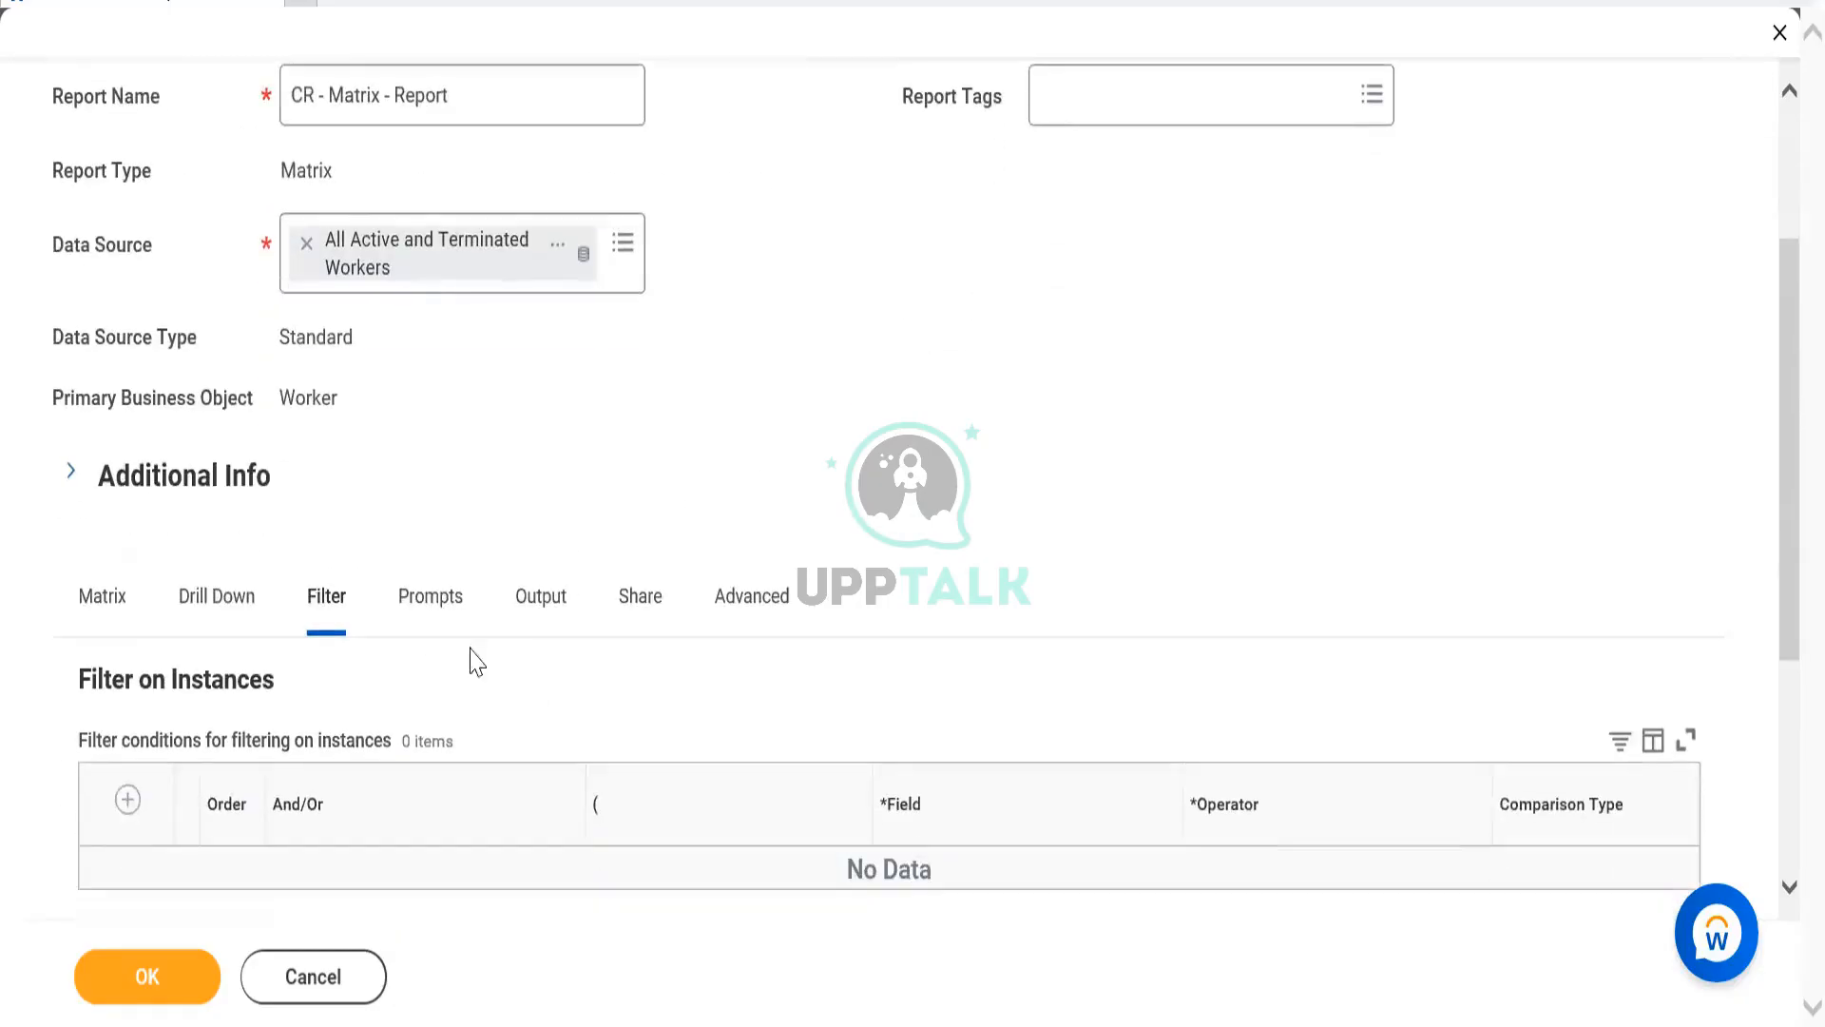
click(127, 800)
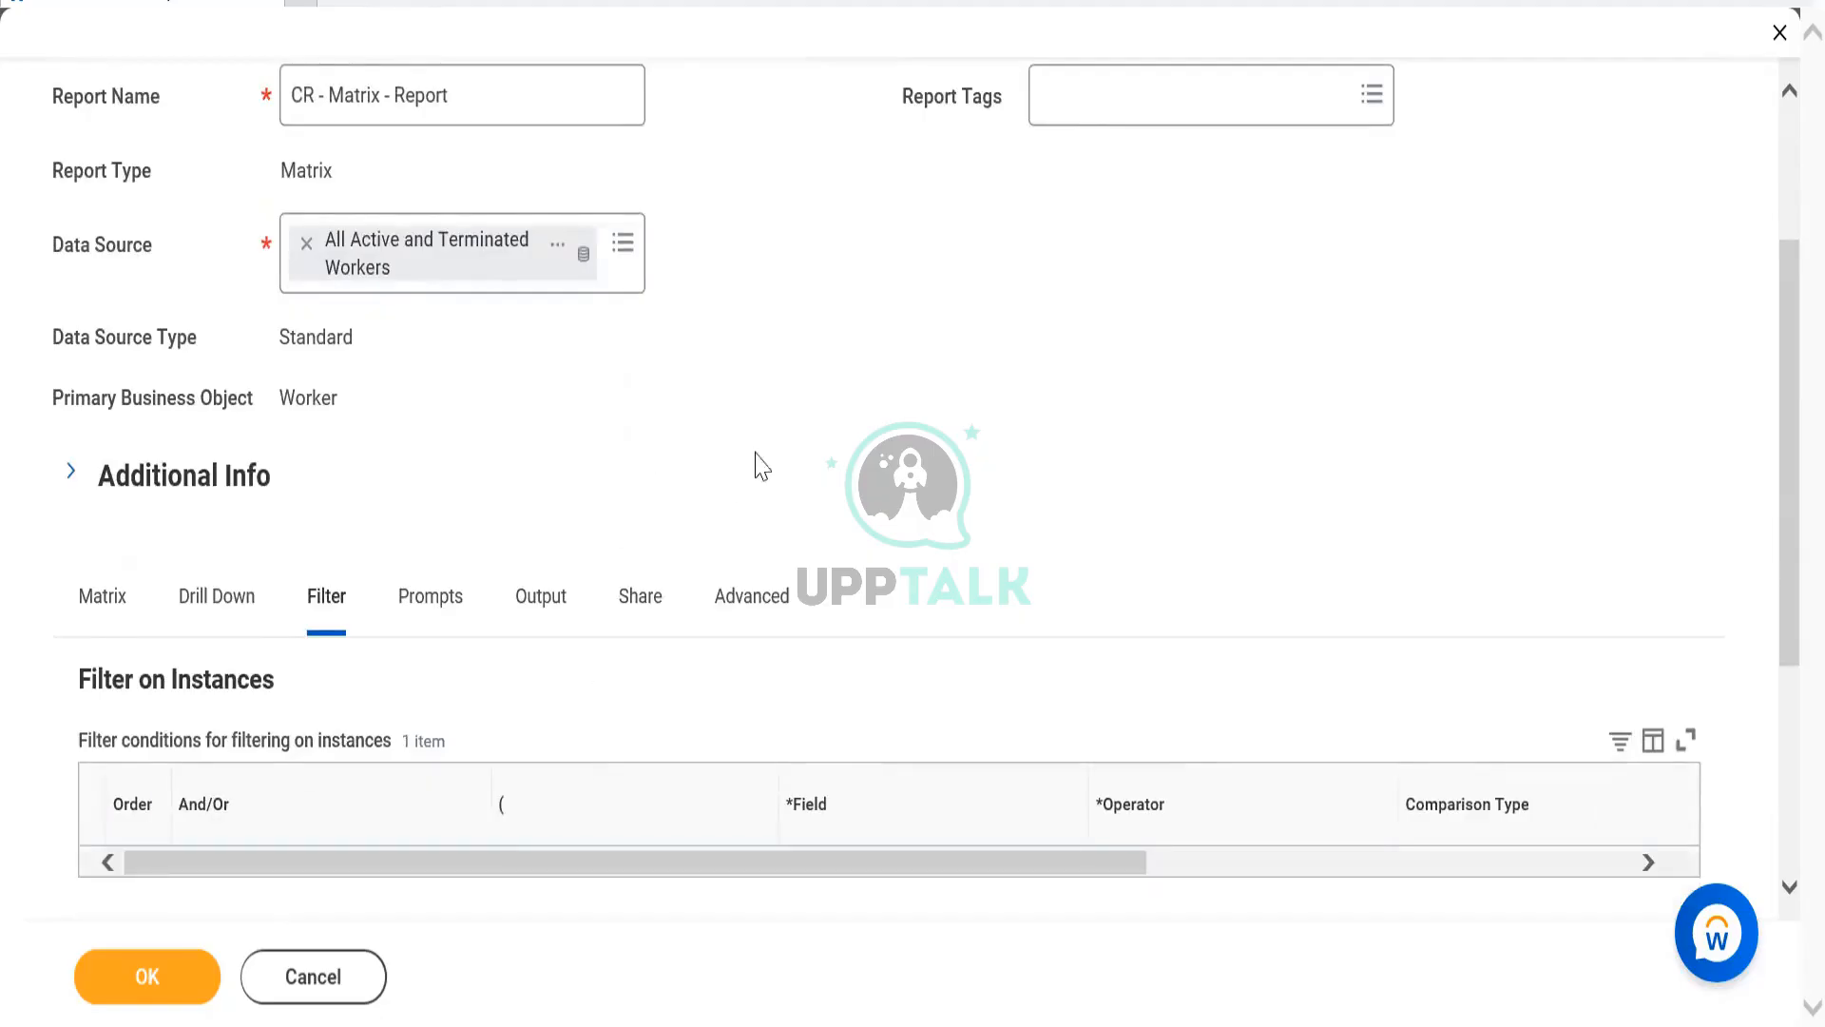
Choose Active Status as the field of the new instance filter condition.
scroll(1782, 354, up, 2)
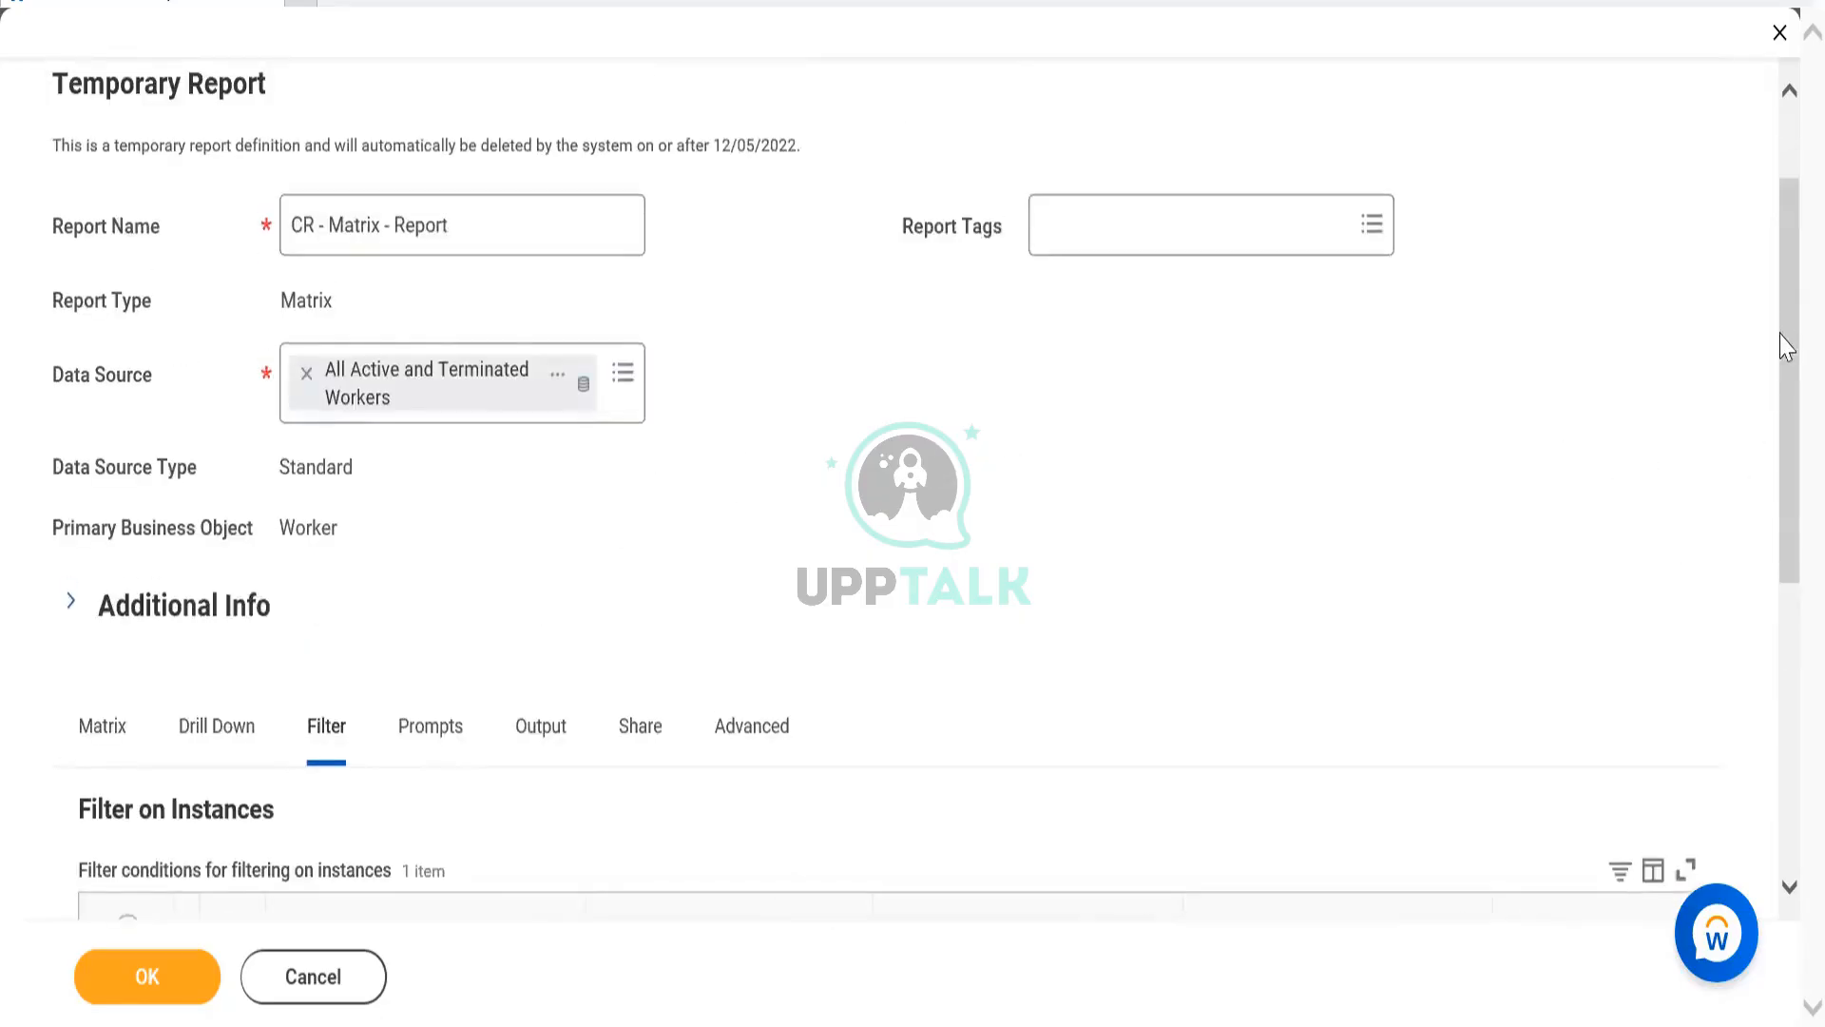
scroll(1783, 647, down, 5)
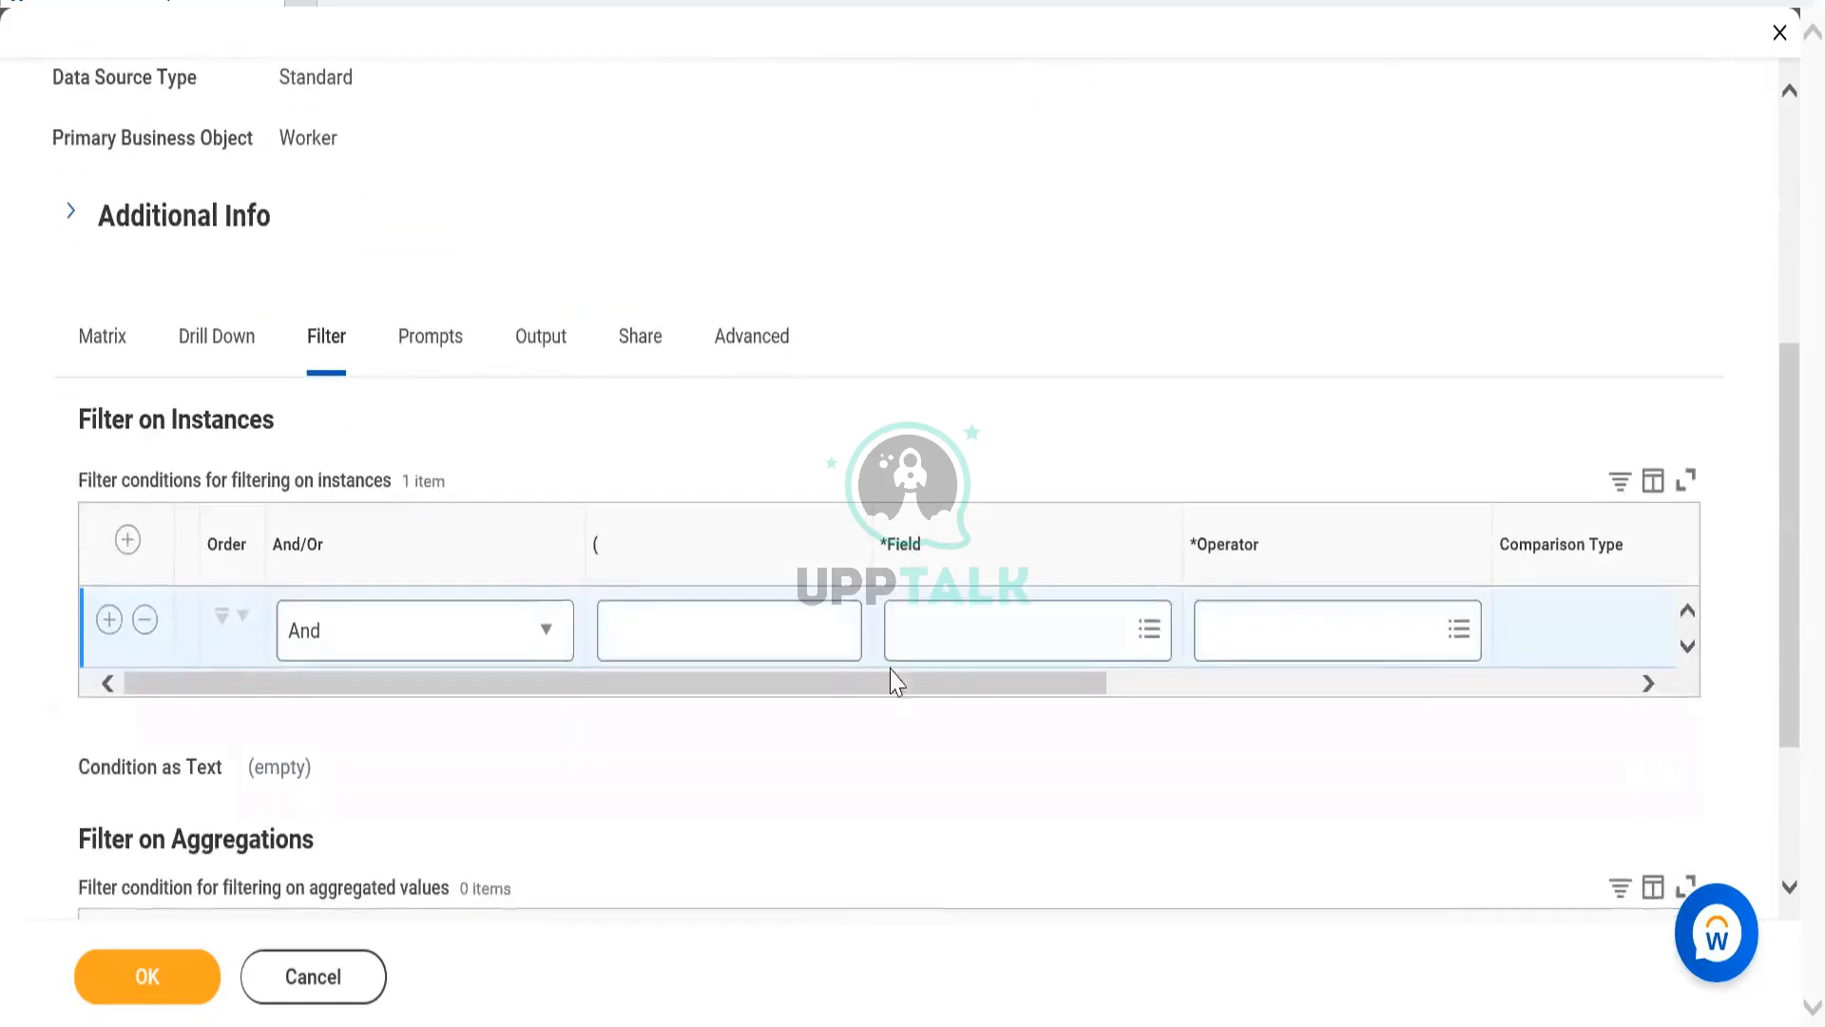
click(982, 615)
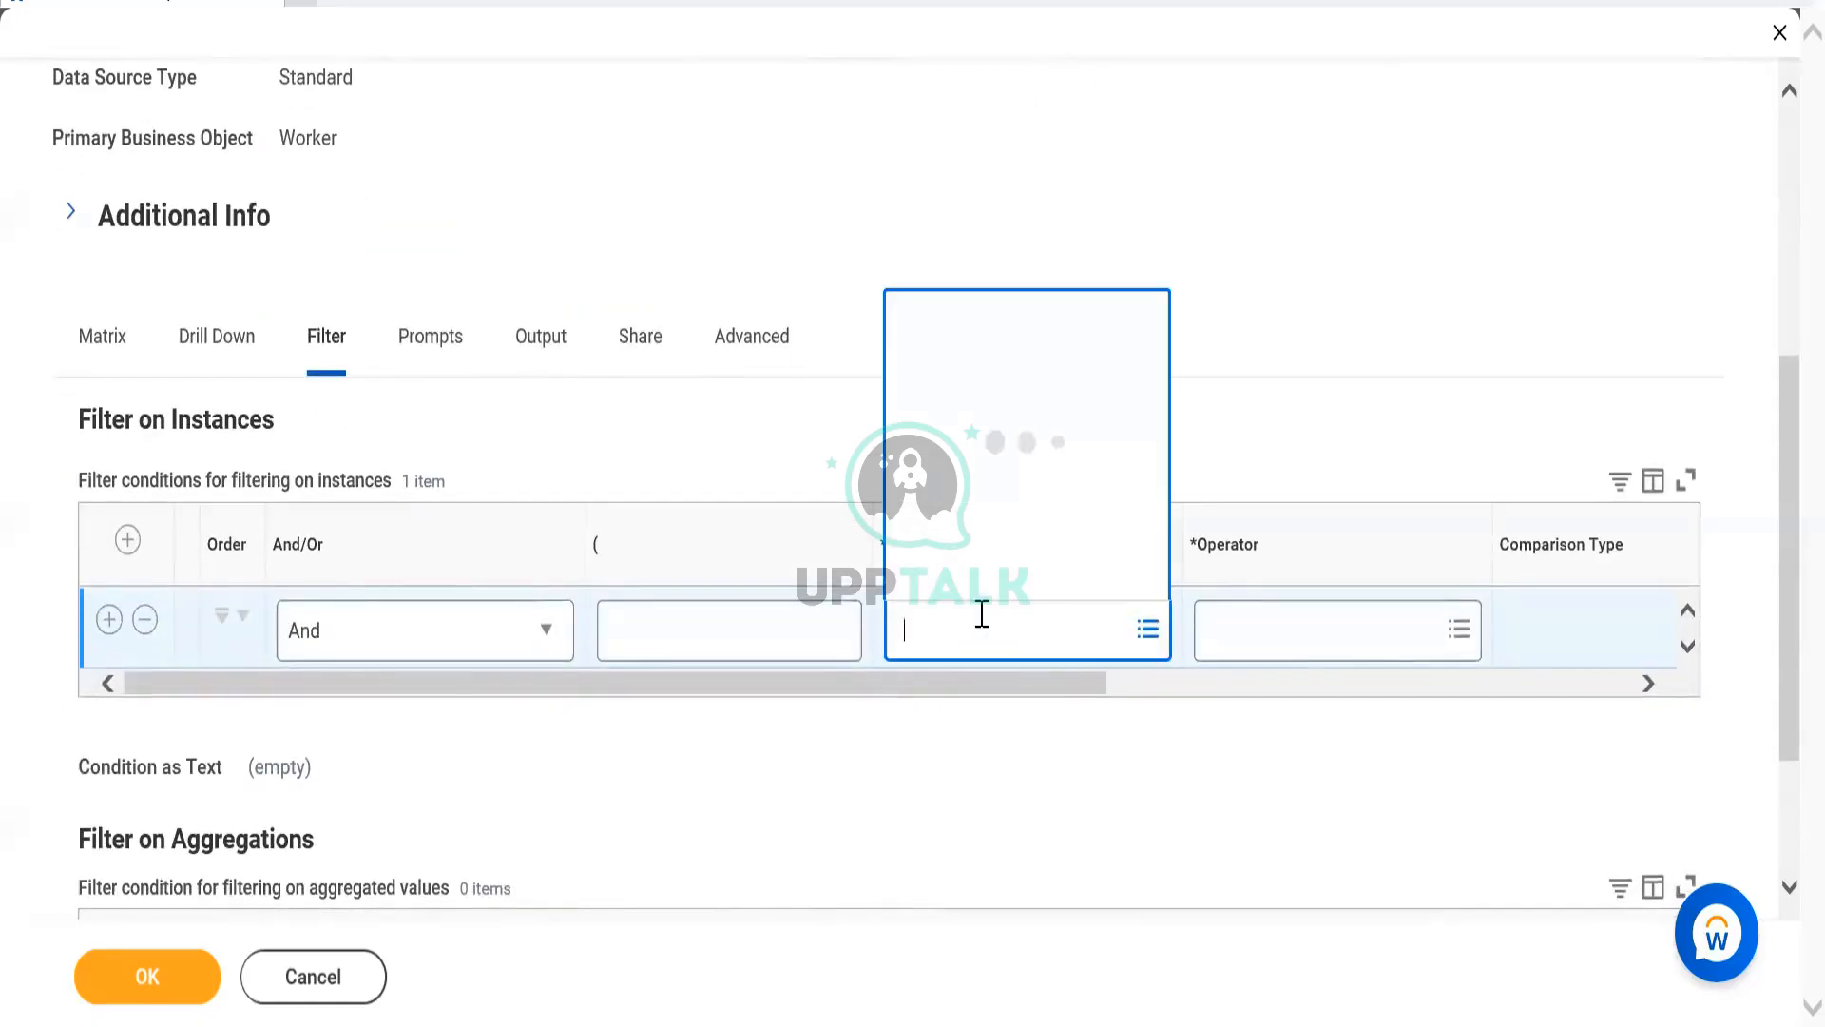
text(actio)
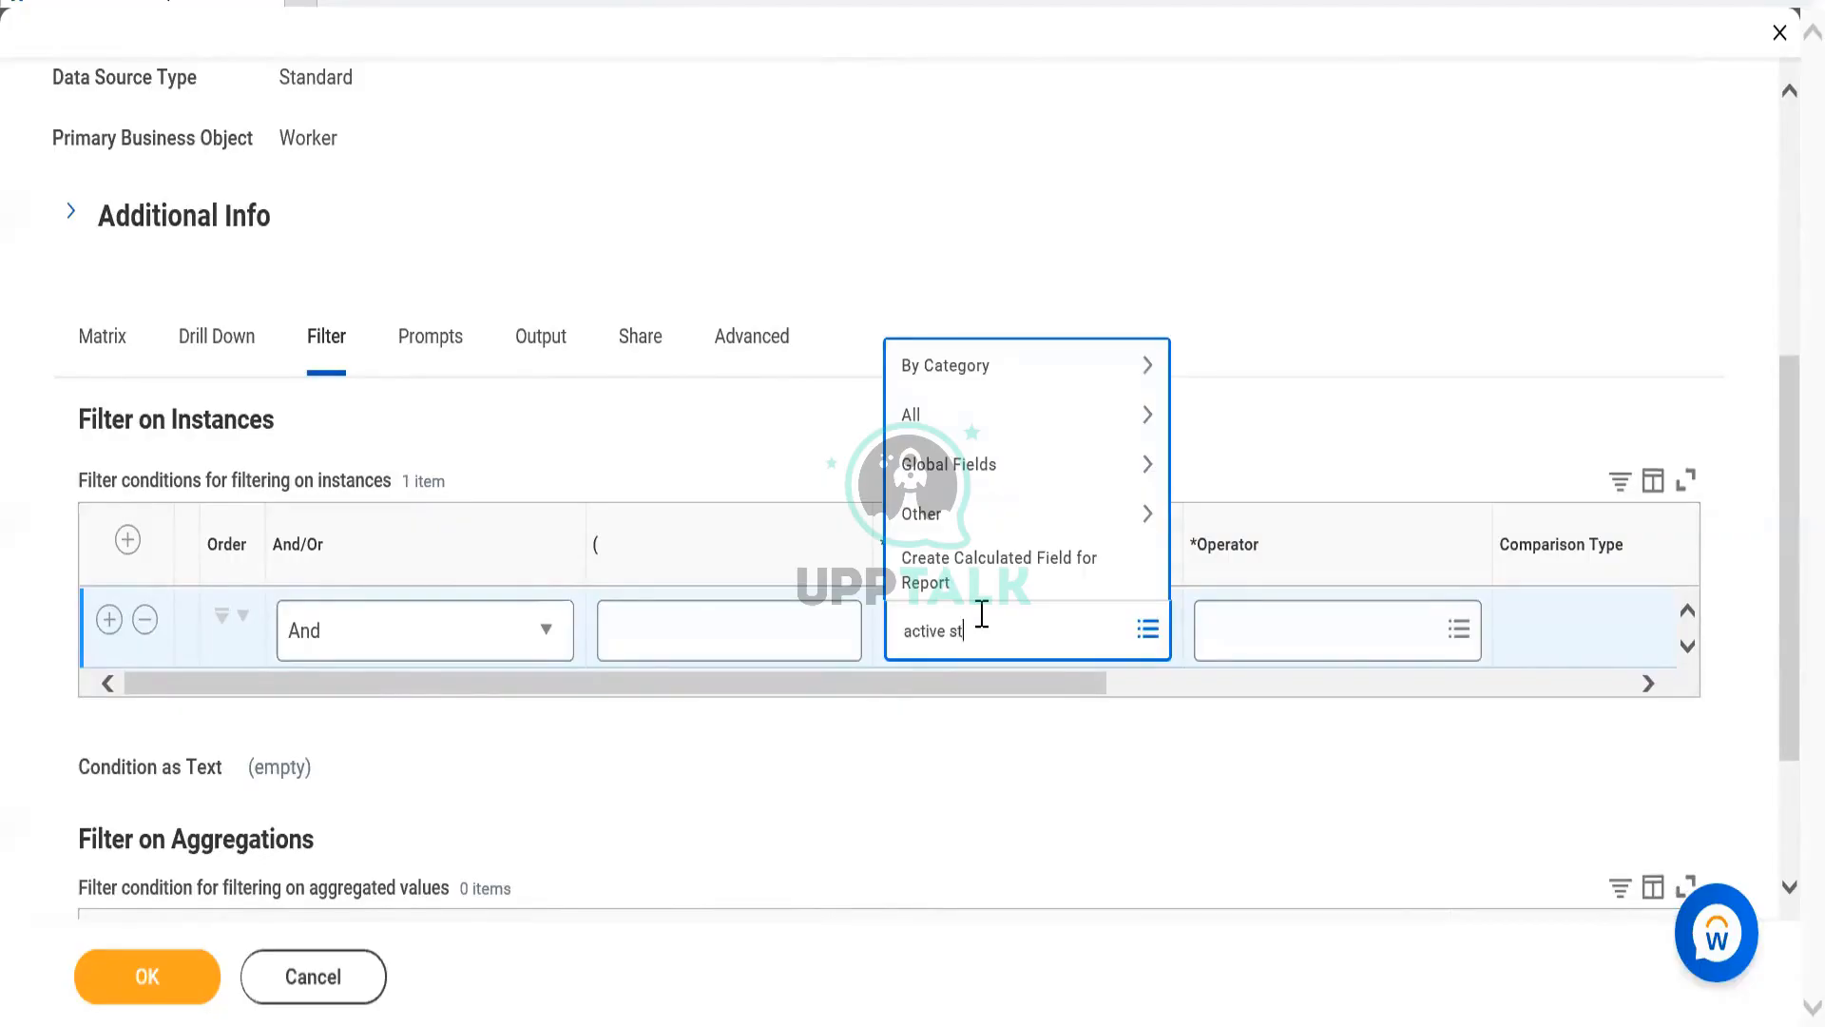
key(Return)
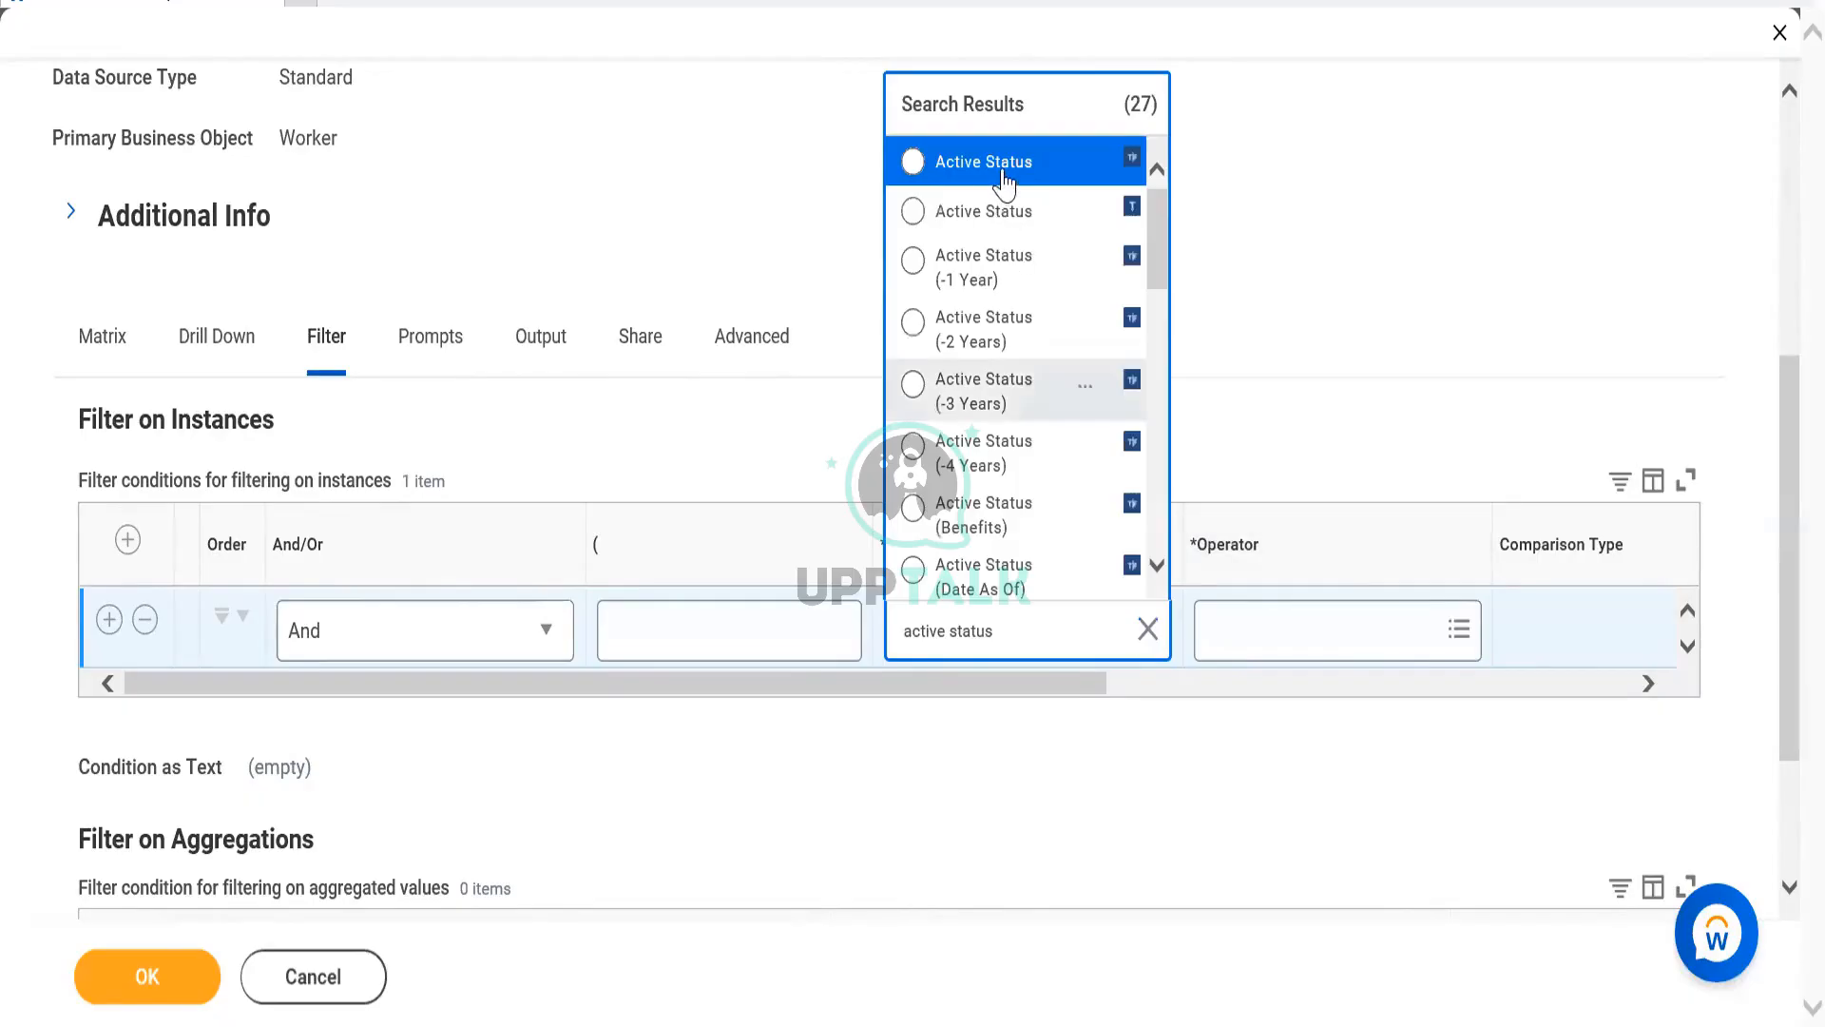
click(1004, 181)
Set the Active Status condition's operator to equal to and enable its comparison value checkbox.
click(1268, 654)
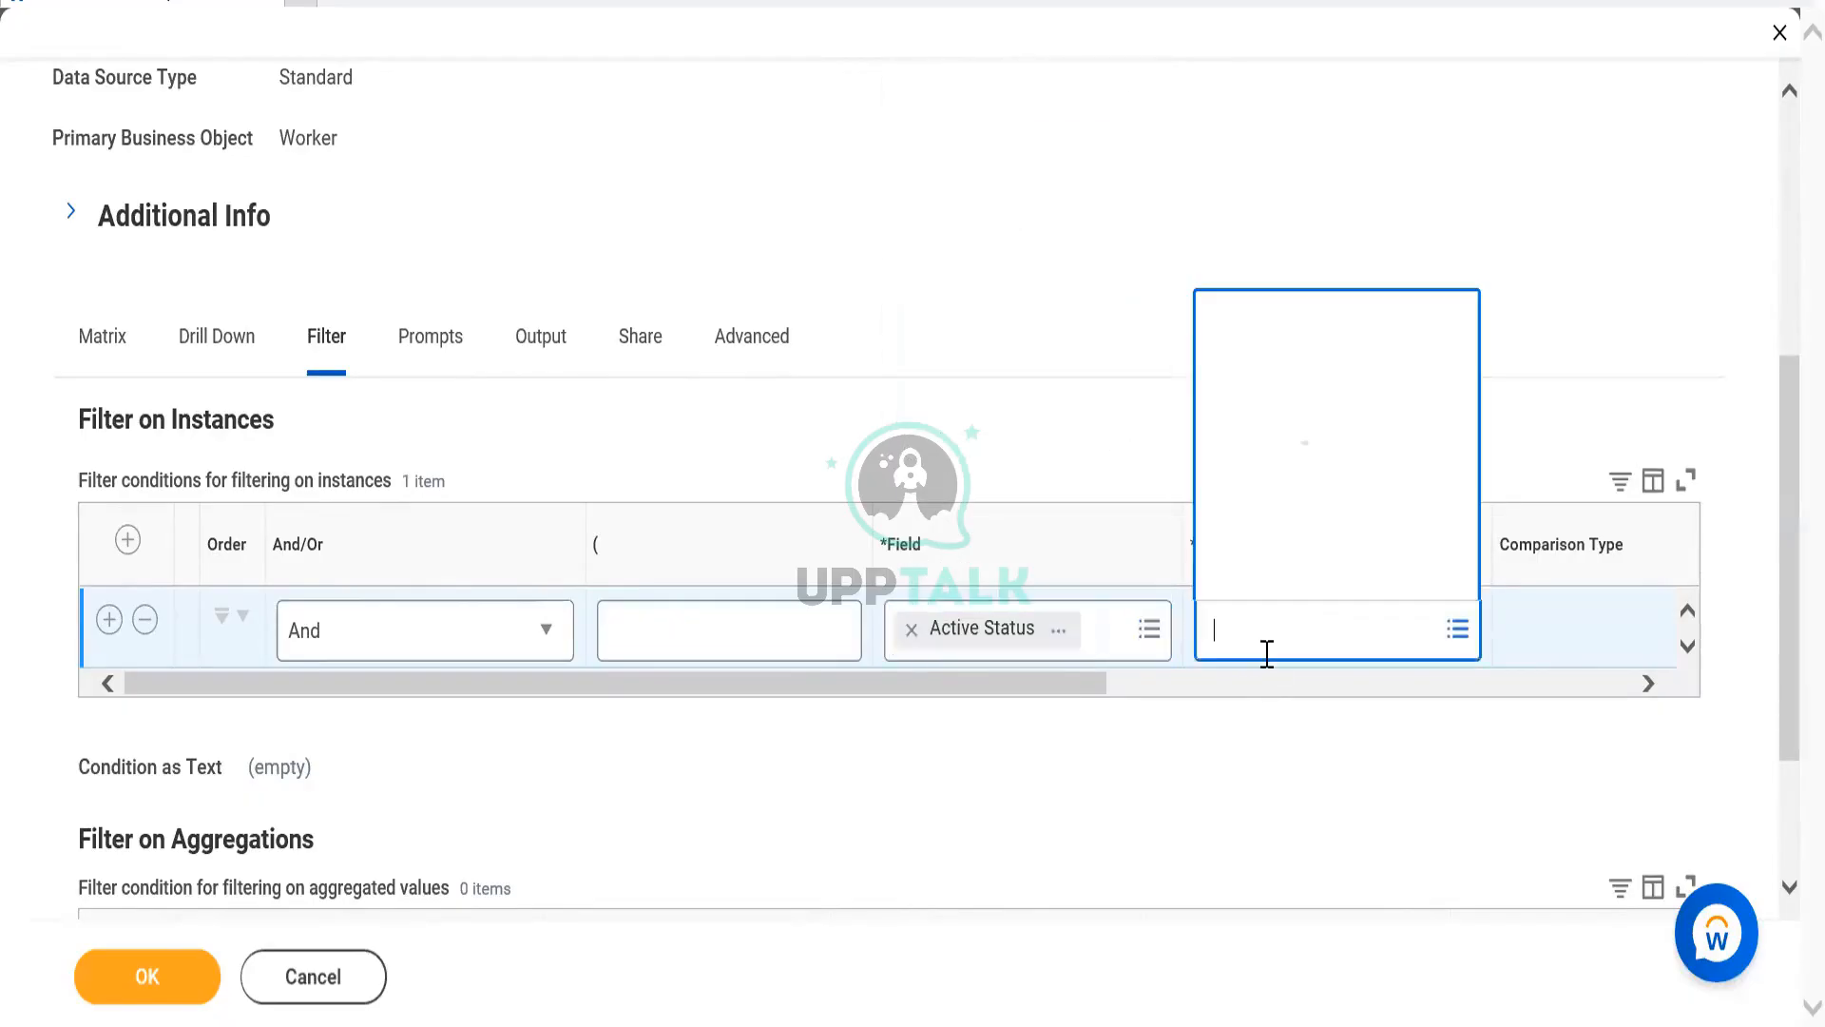
click(1280, 530)
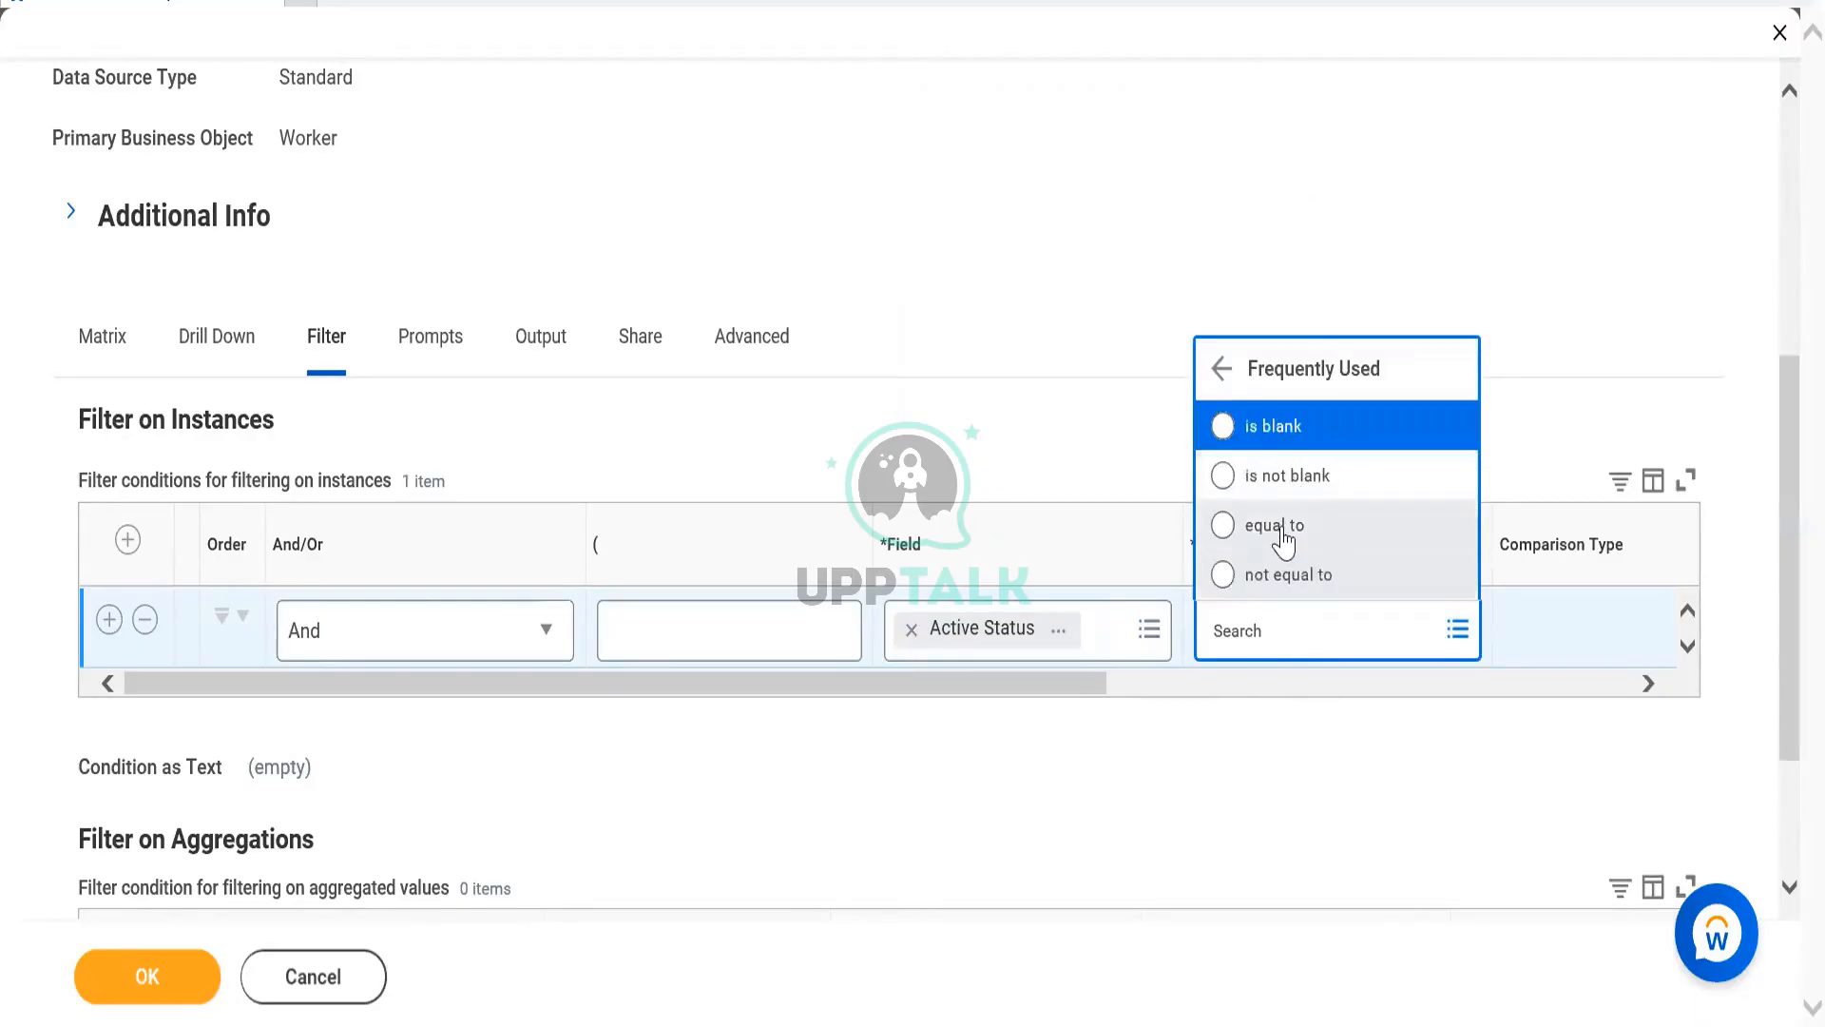
click(1274, 526)
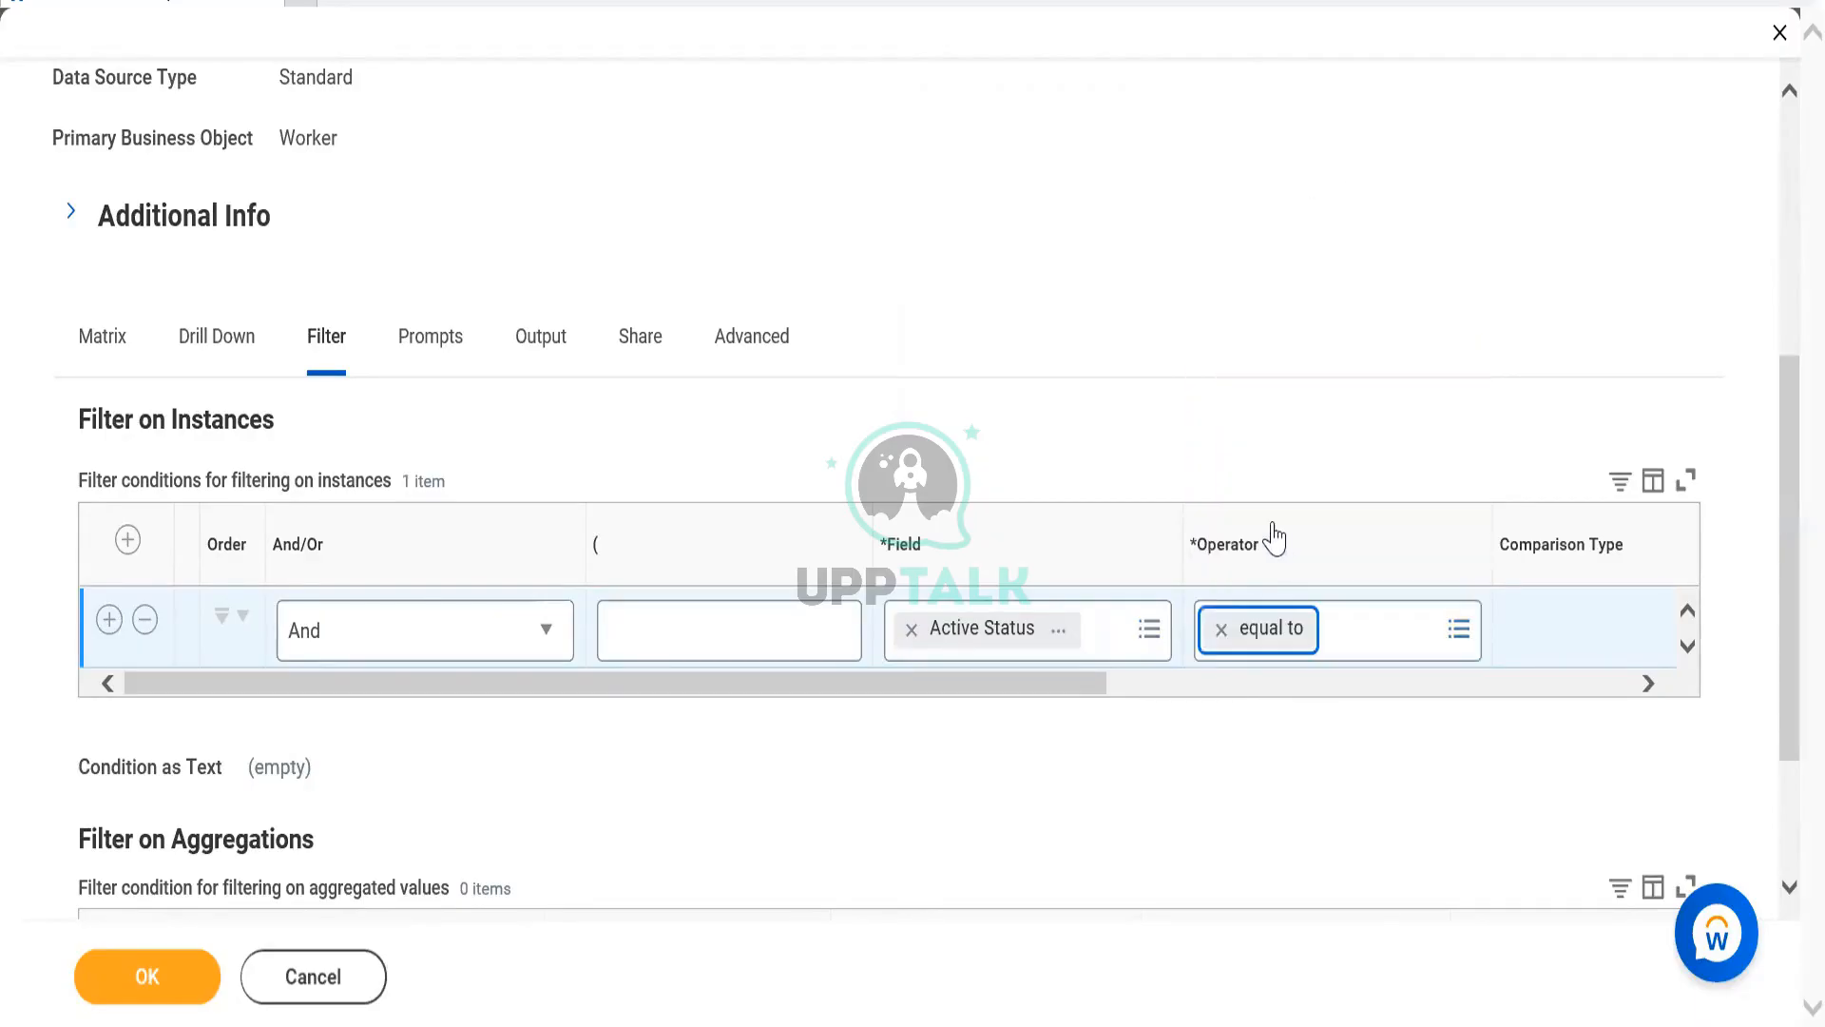
click(1190, 711)
click(984, 639)
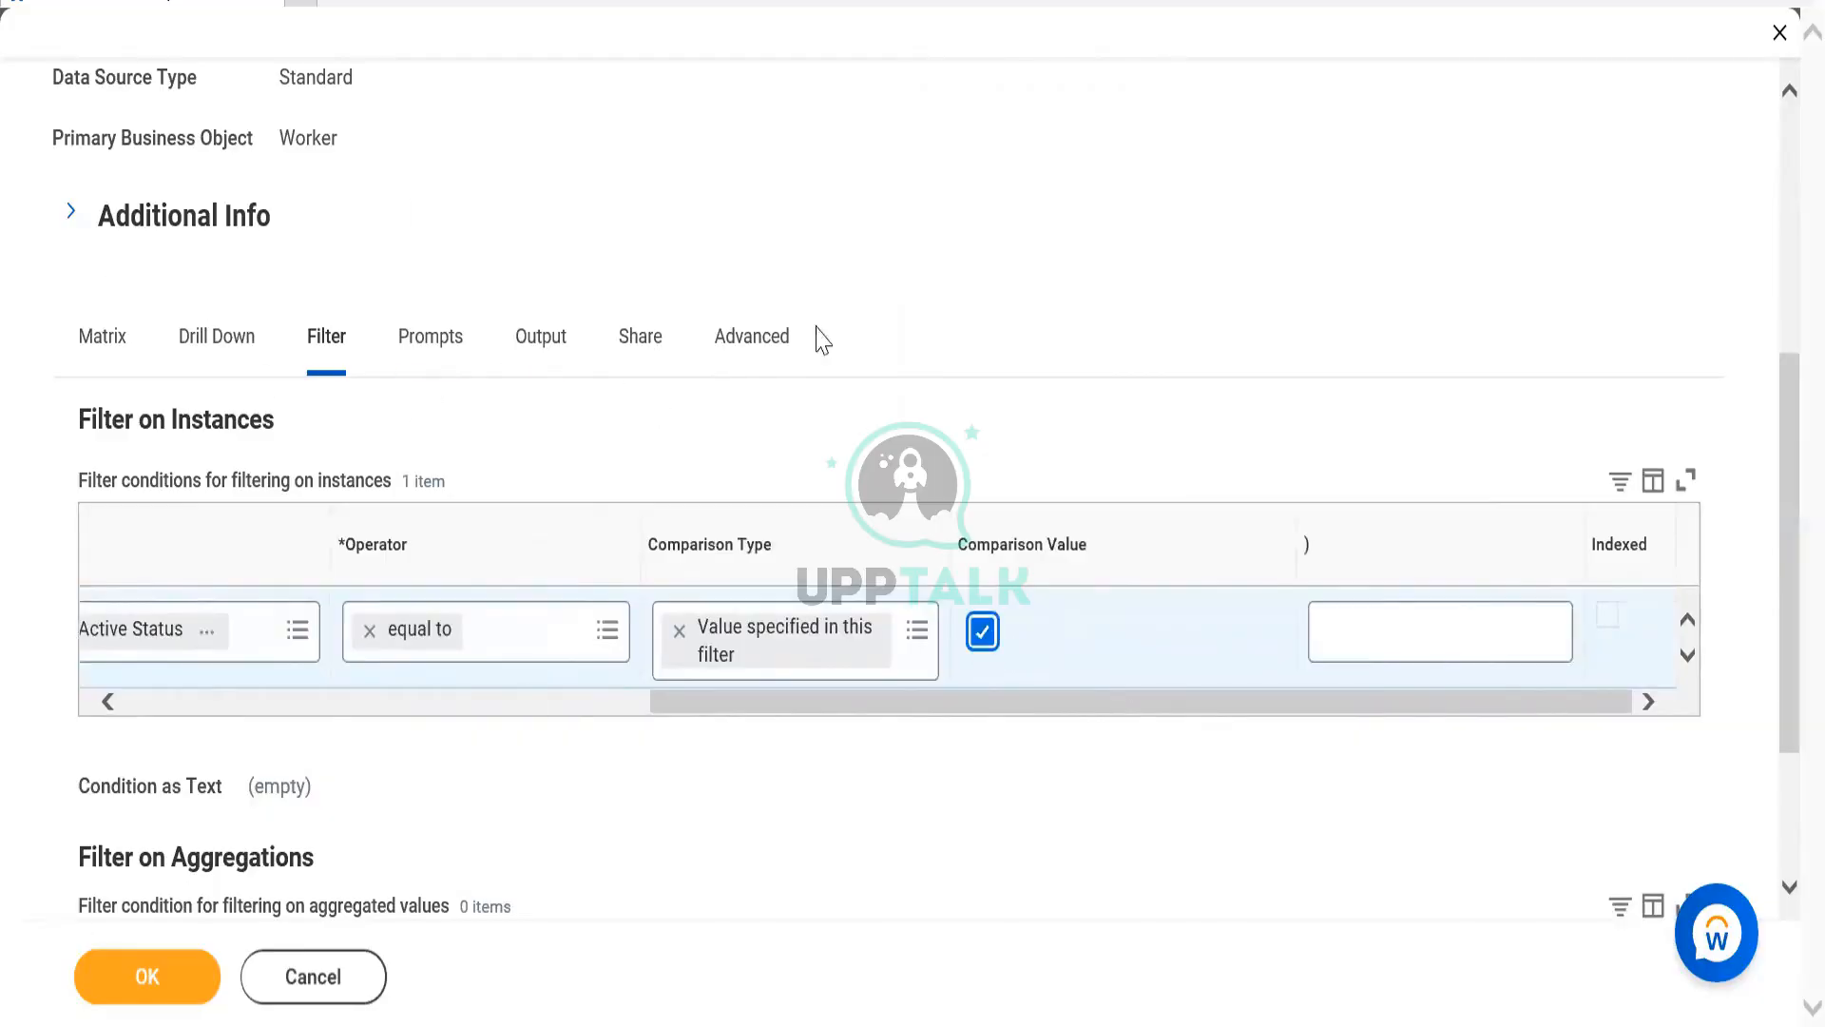
Change the report's output type to Chart and Table.
click(540, 344)
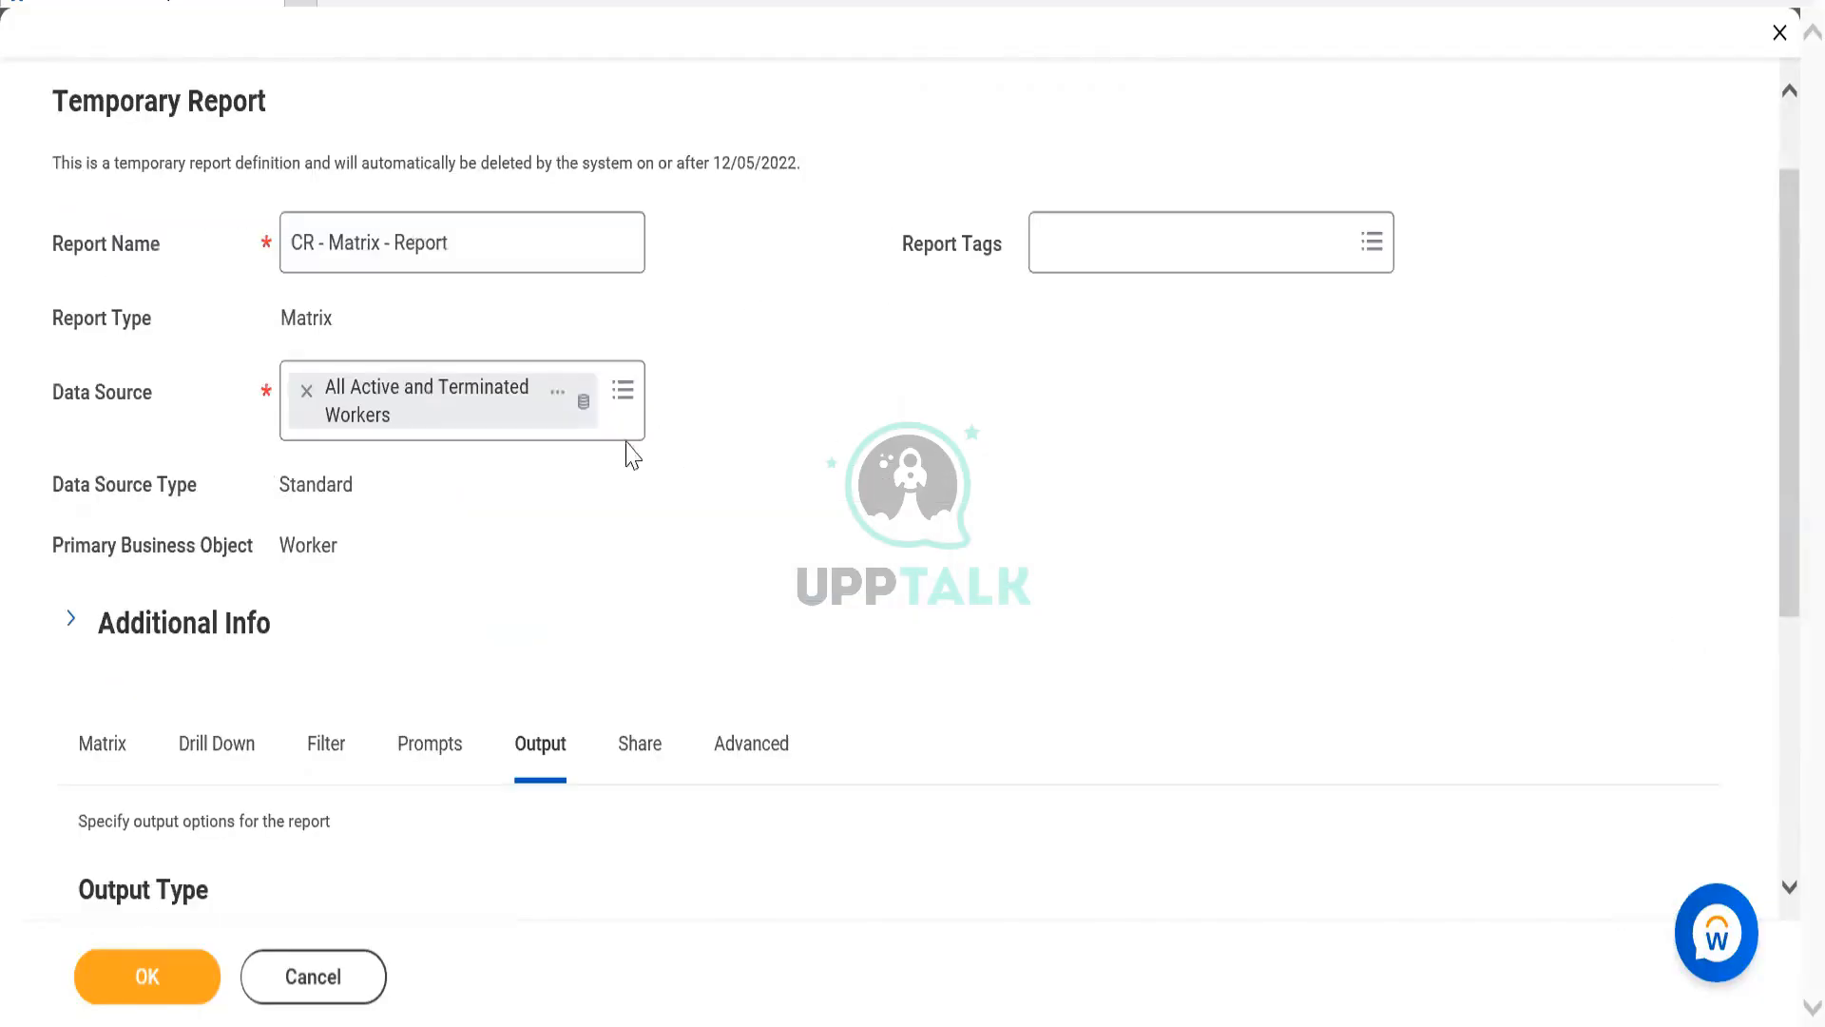
scroll(766, 467, down, 1)
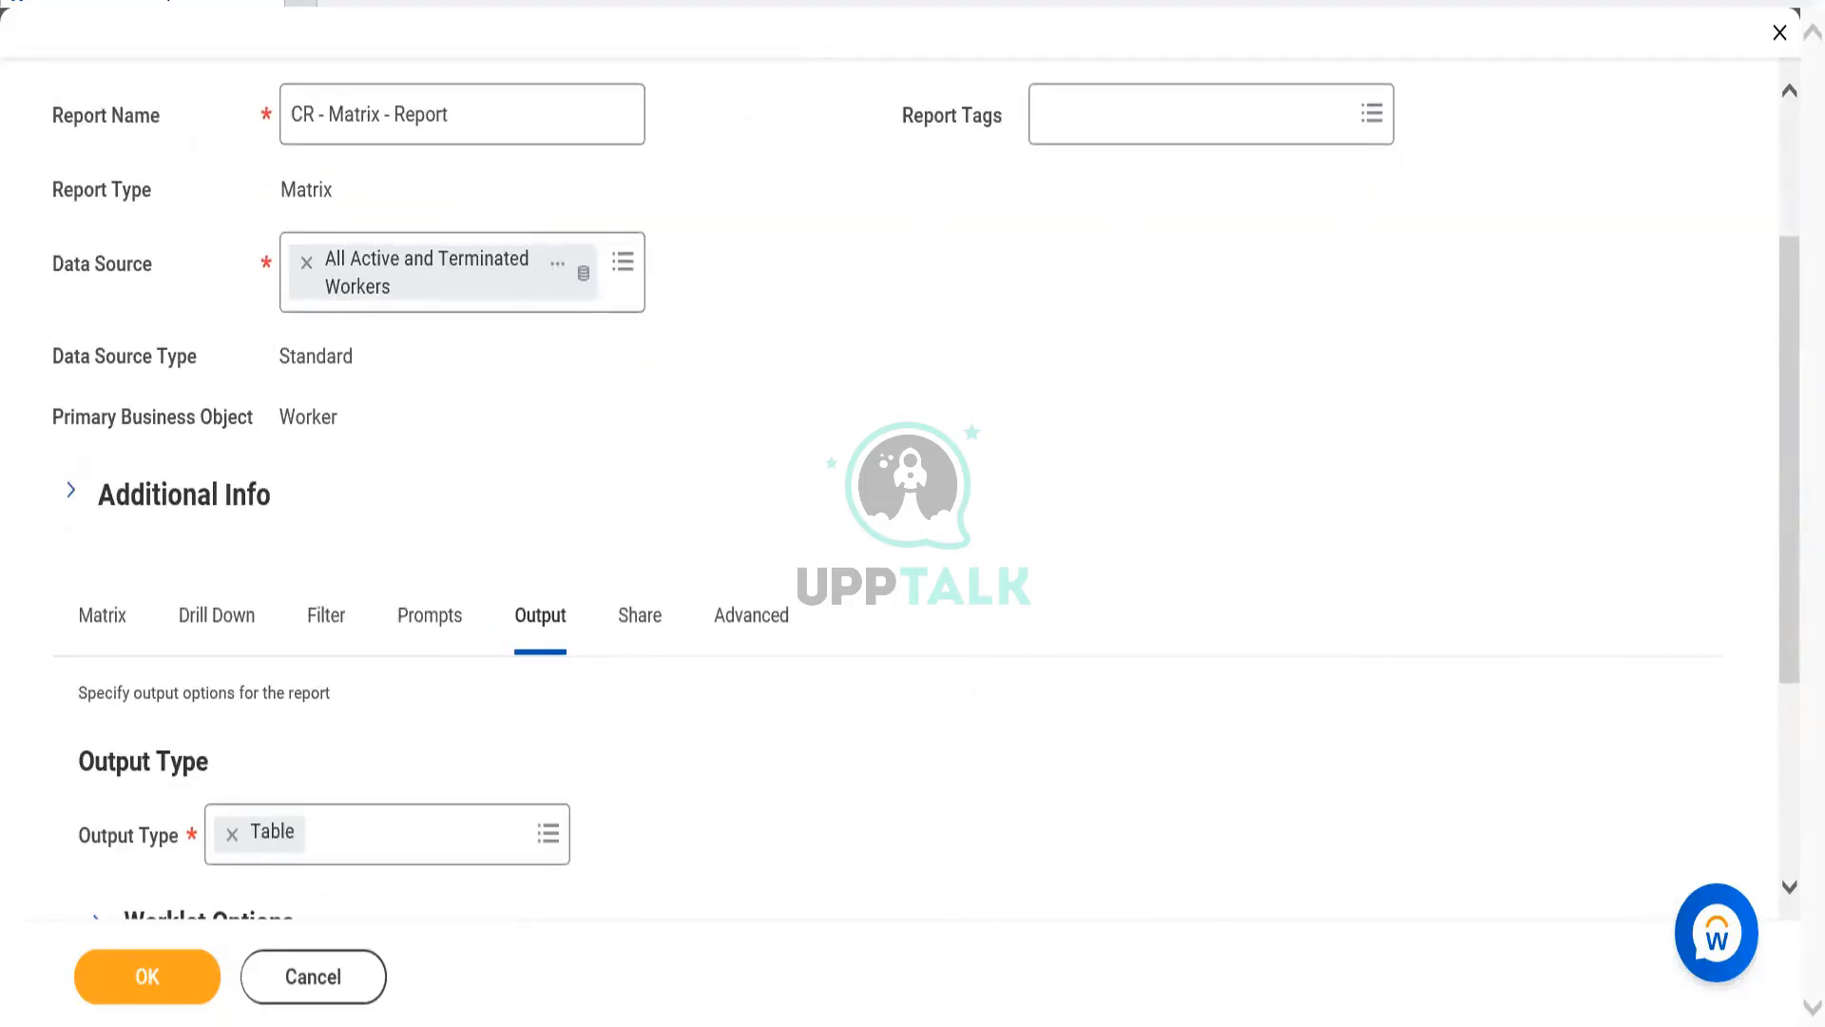
drag(1781, 367, 1781, 527)
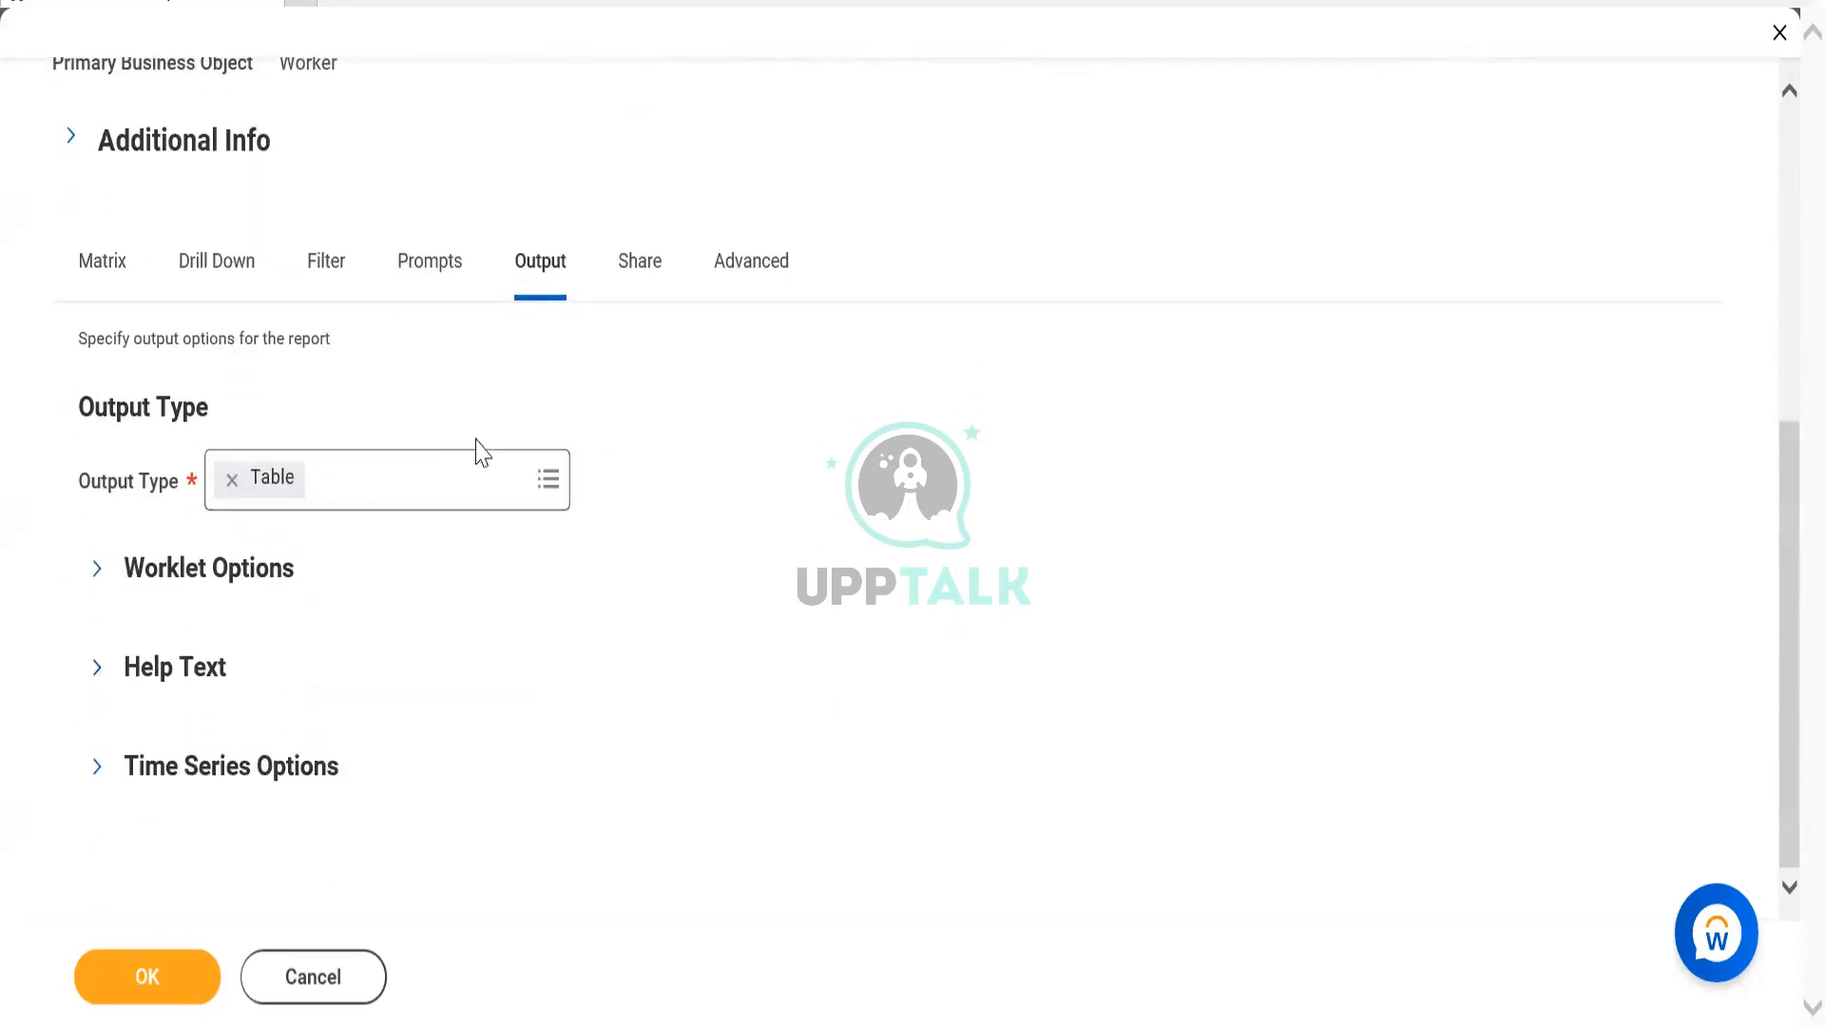
click(427, 485)
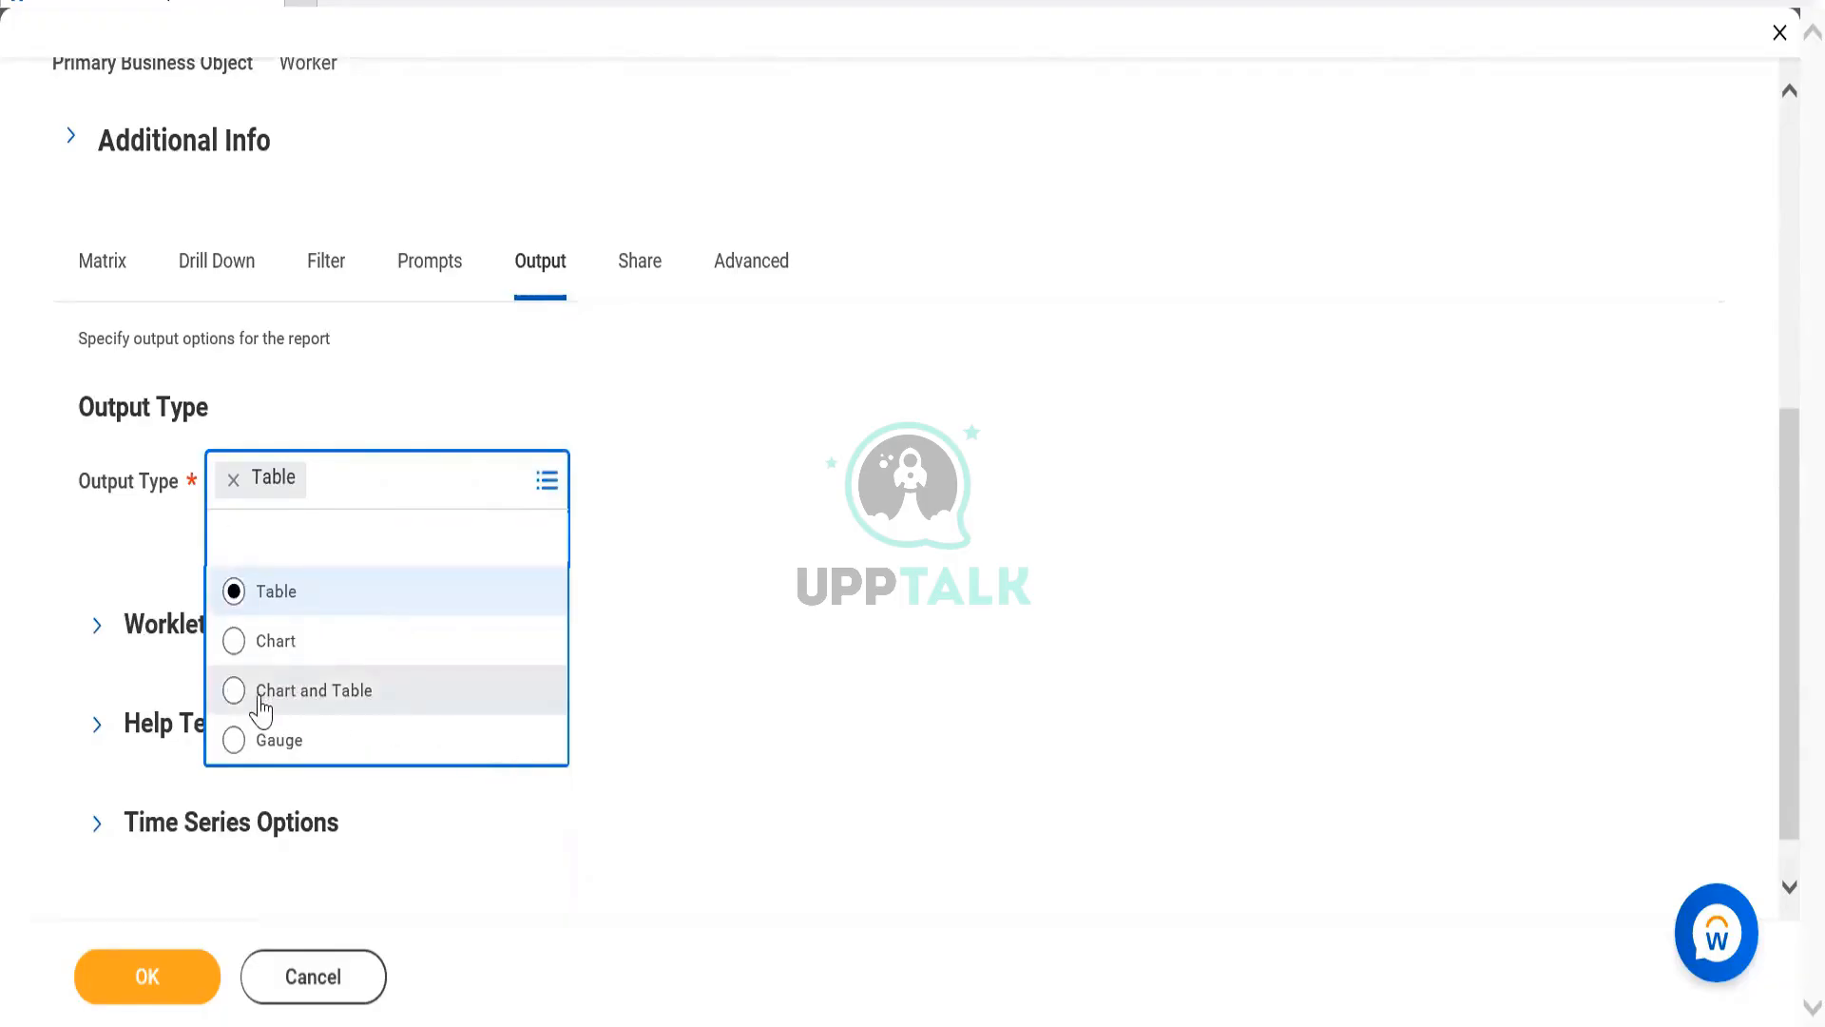
click(269, 704)
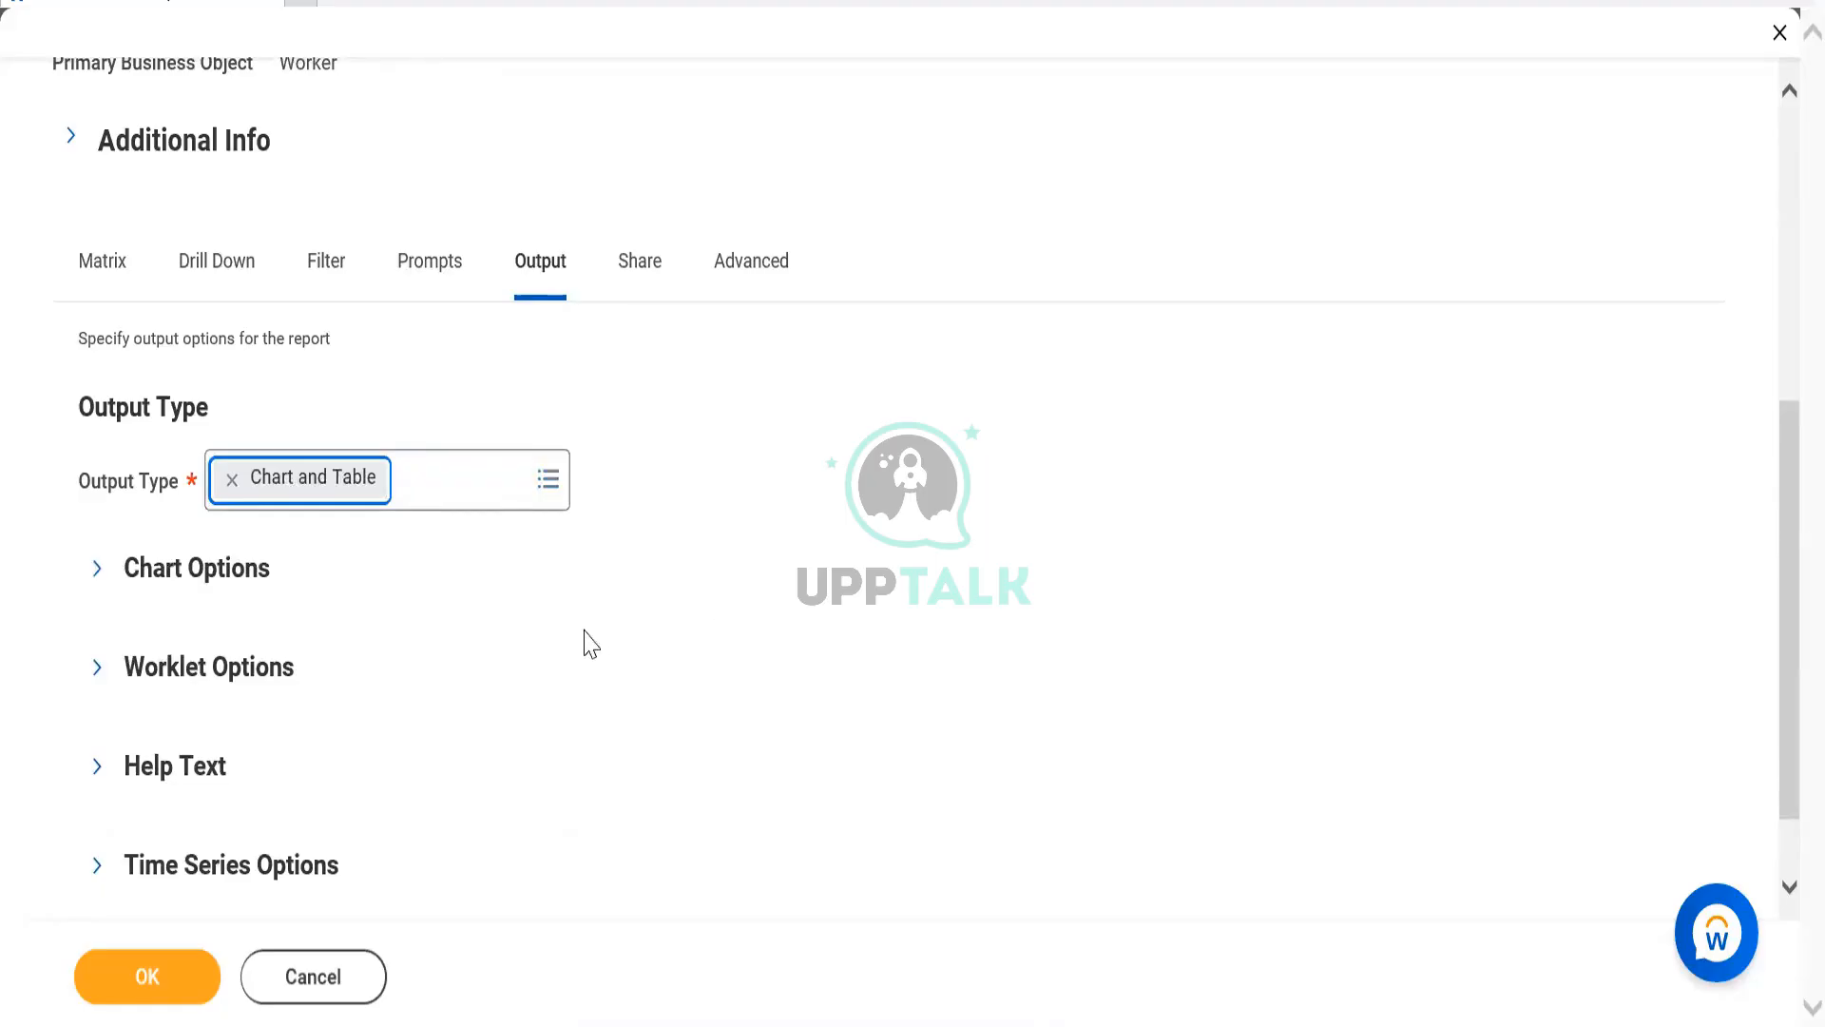
Expand the chart options and set the primary axis chart type to Column - Stacked.
click(104, 574)
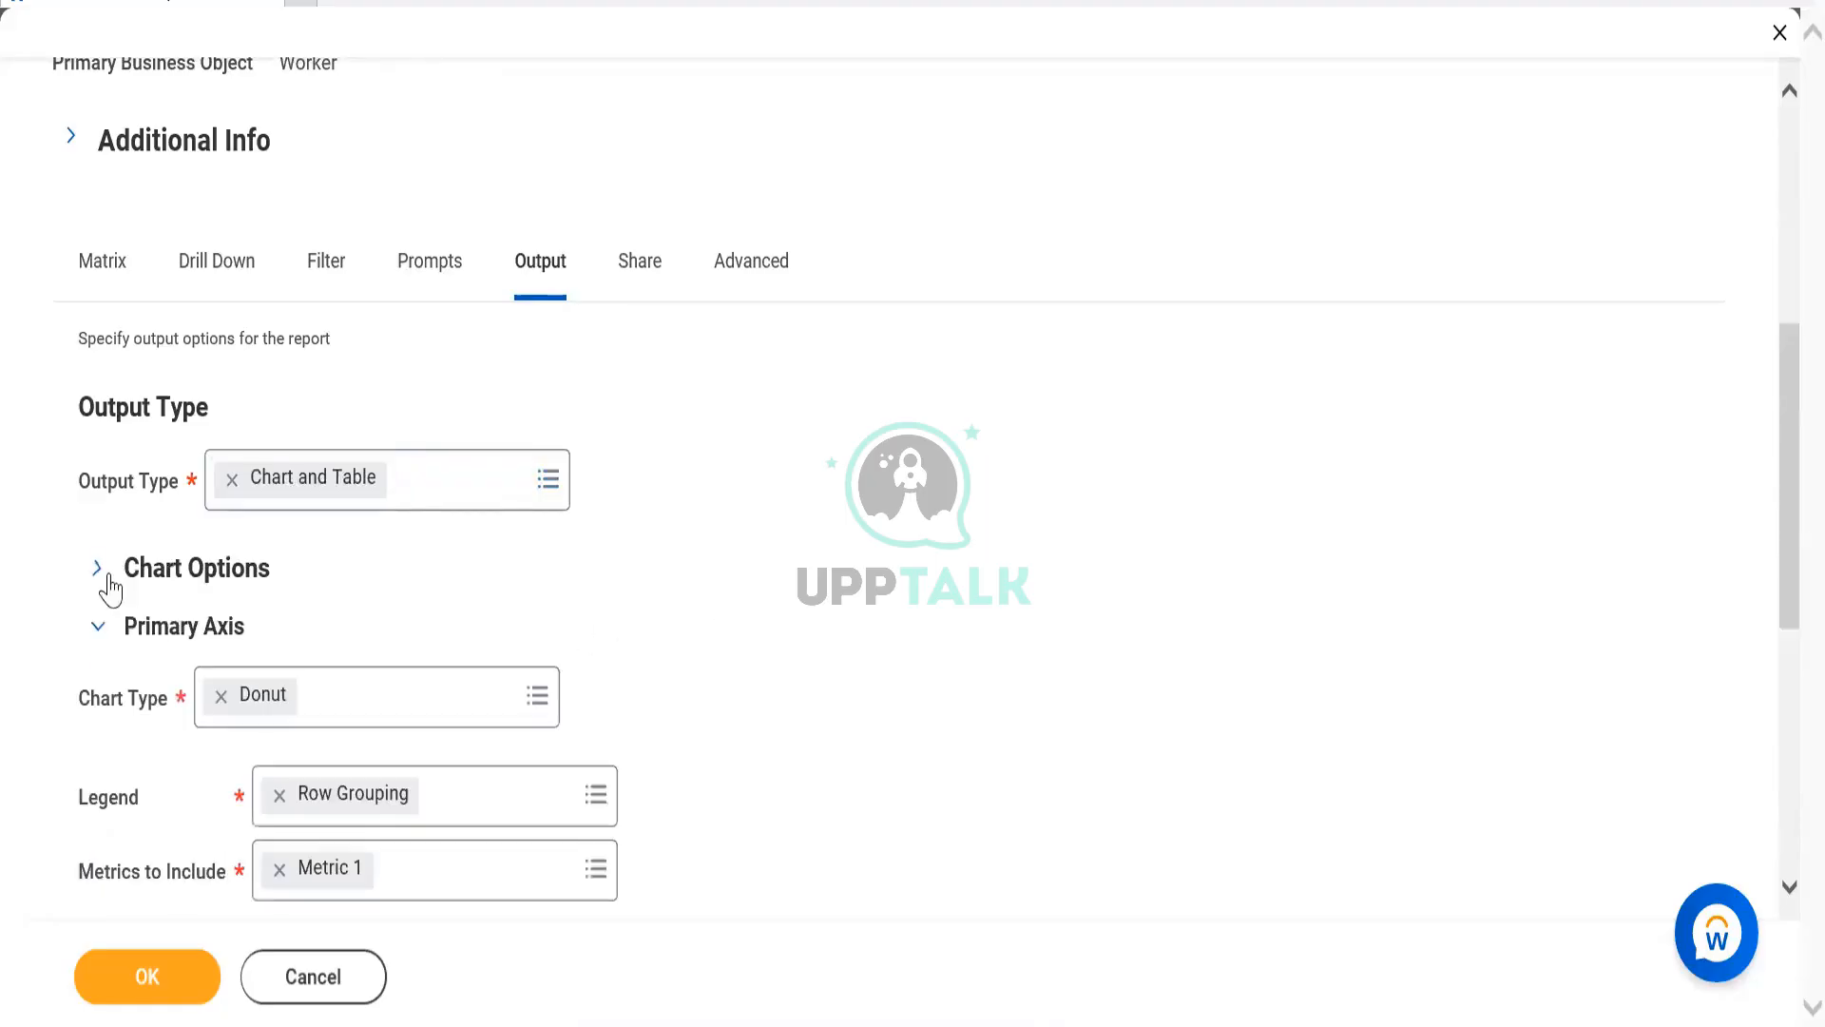
scroll(739, 517, down, 1)
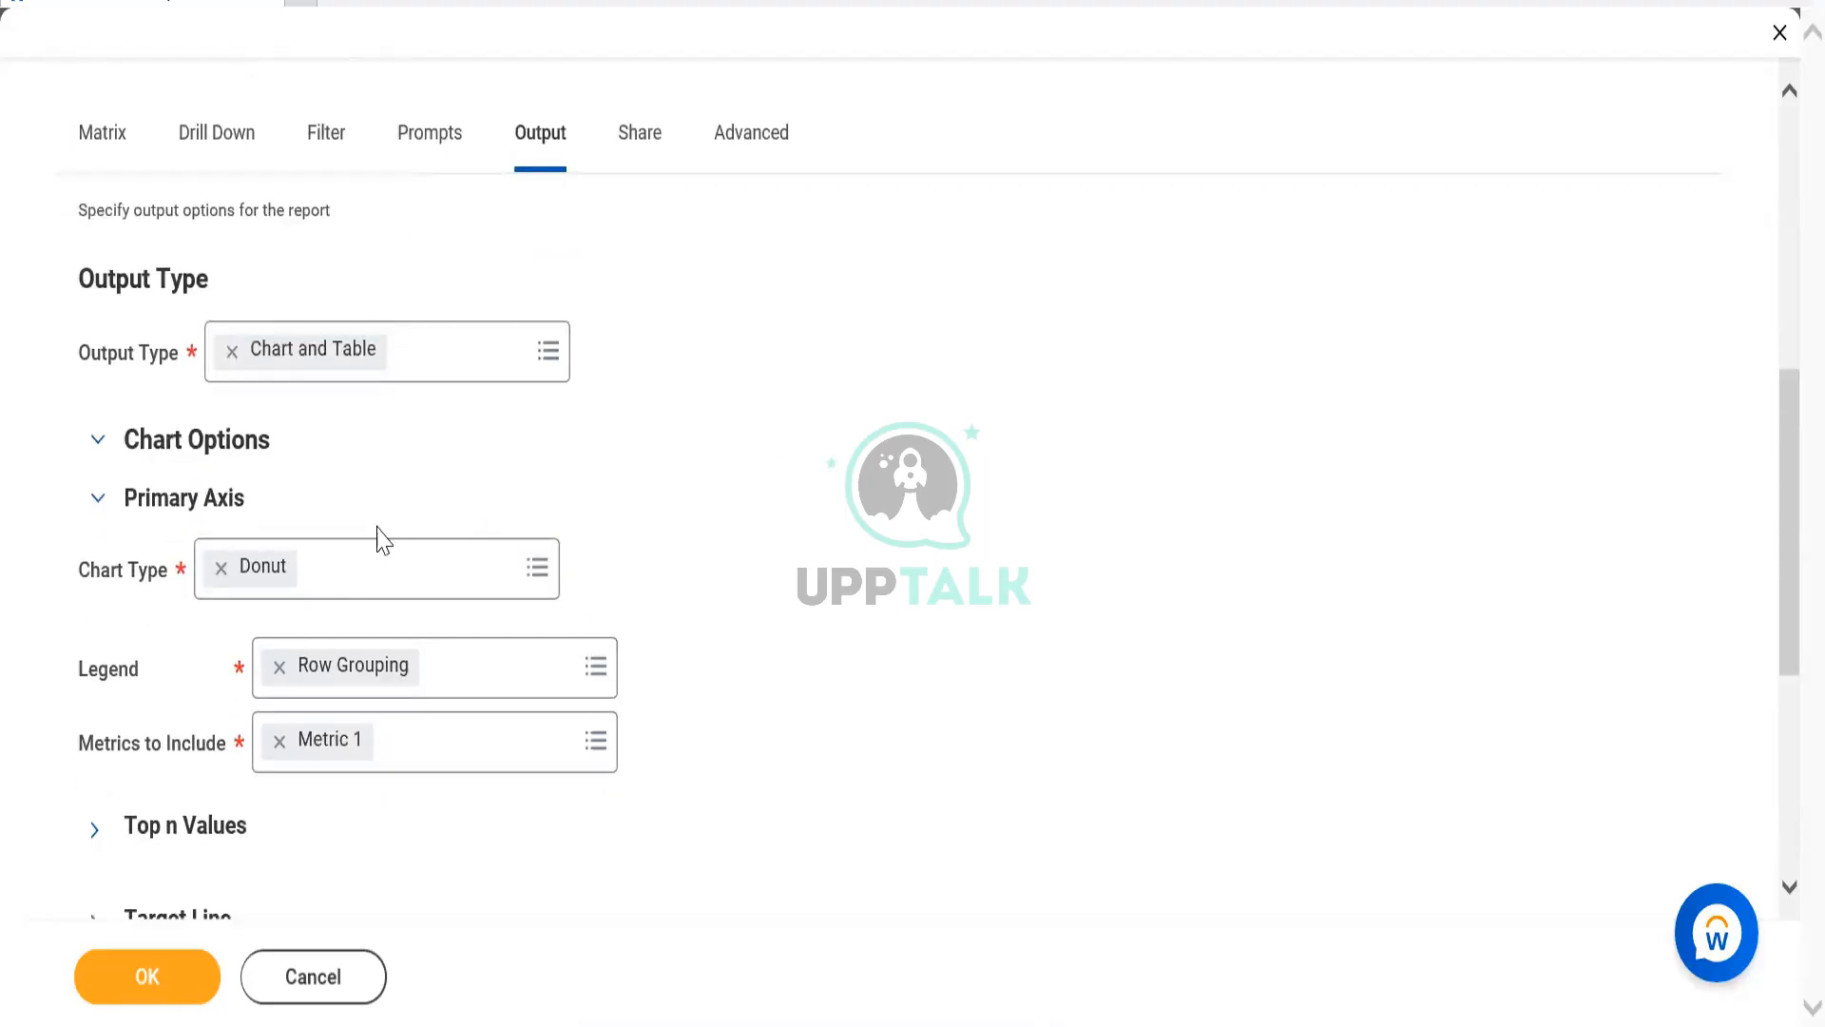
click(352, 575)
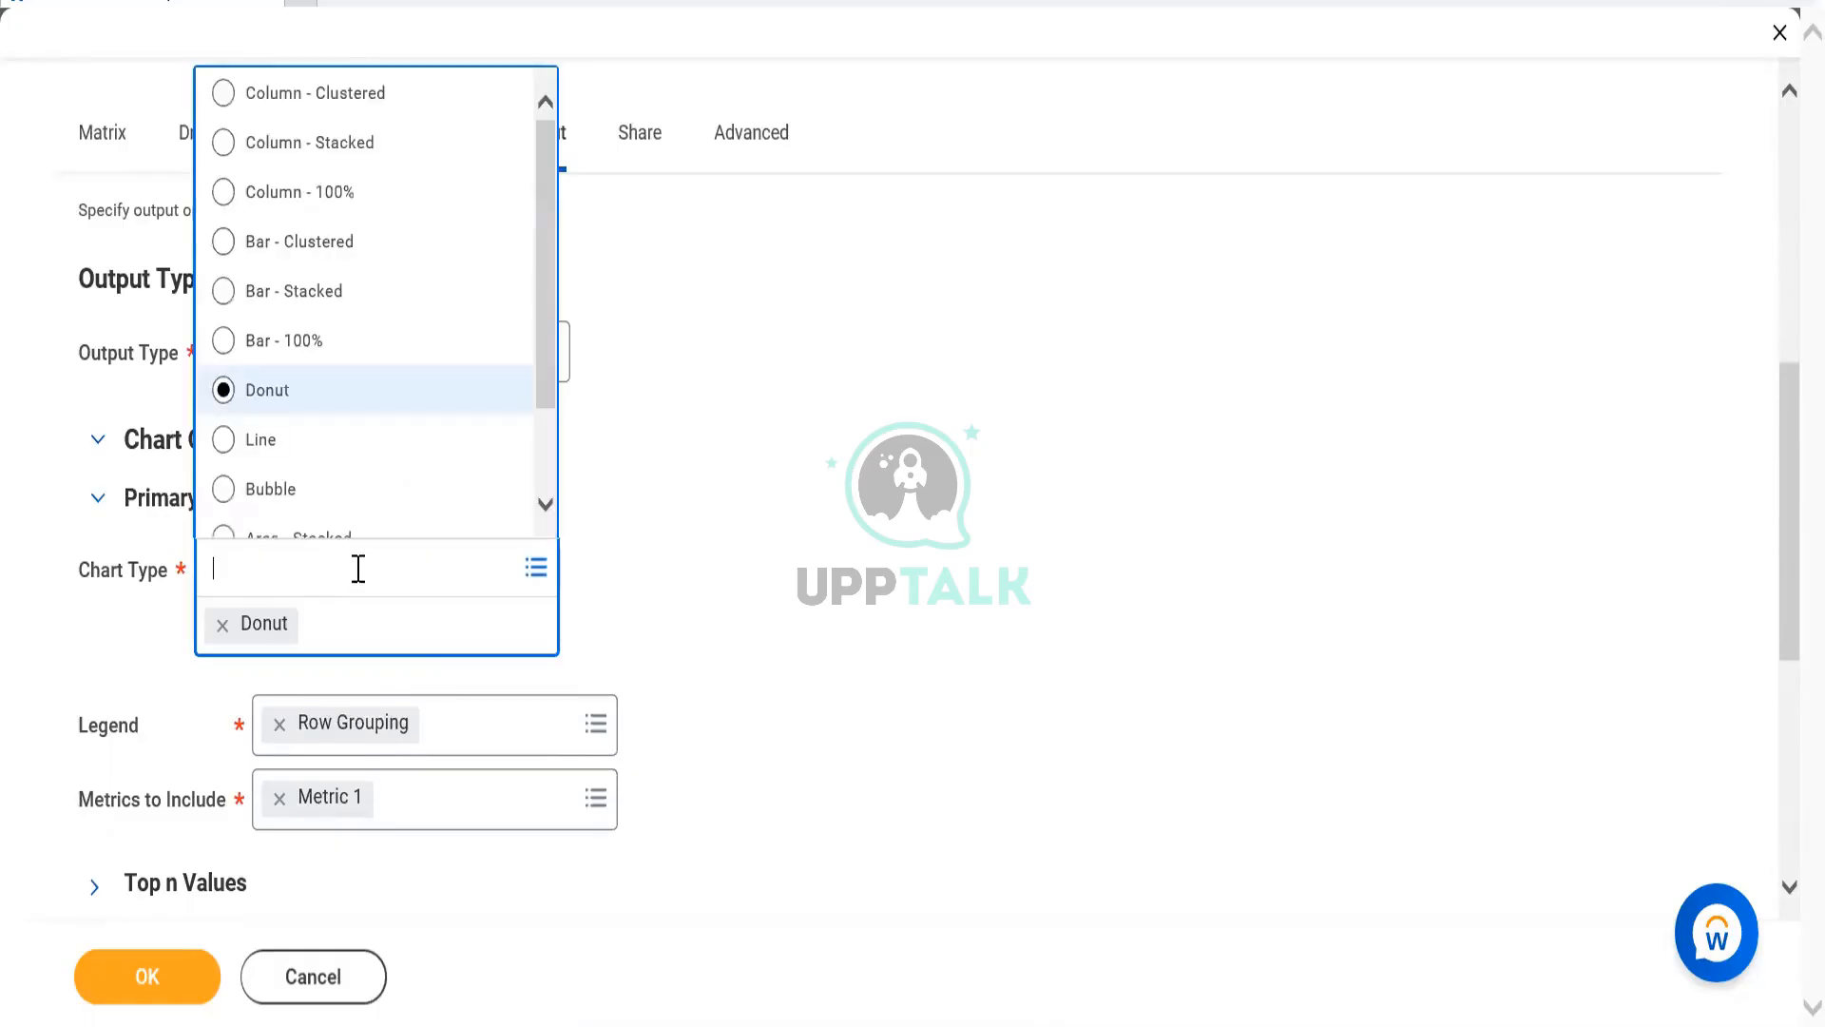
click(331, 144)
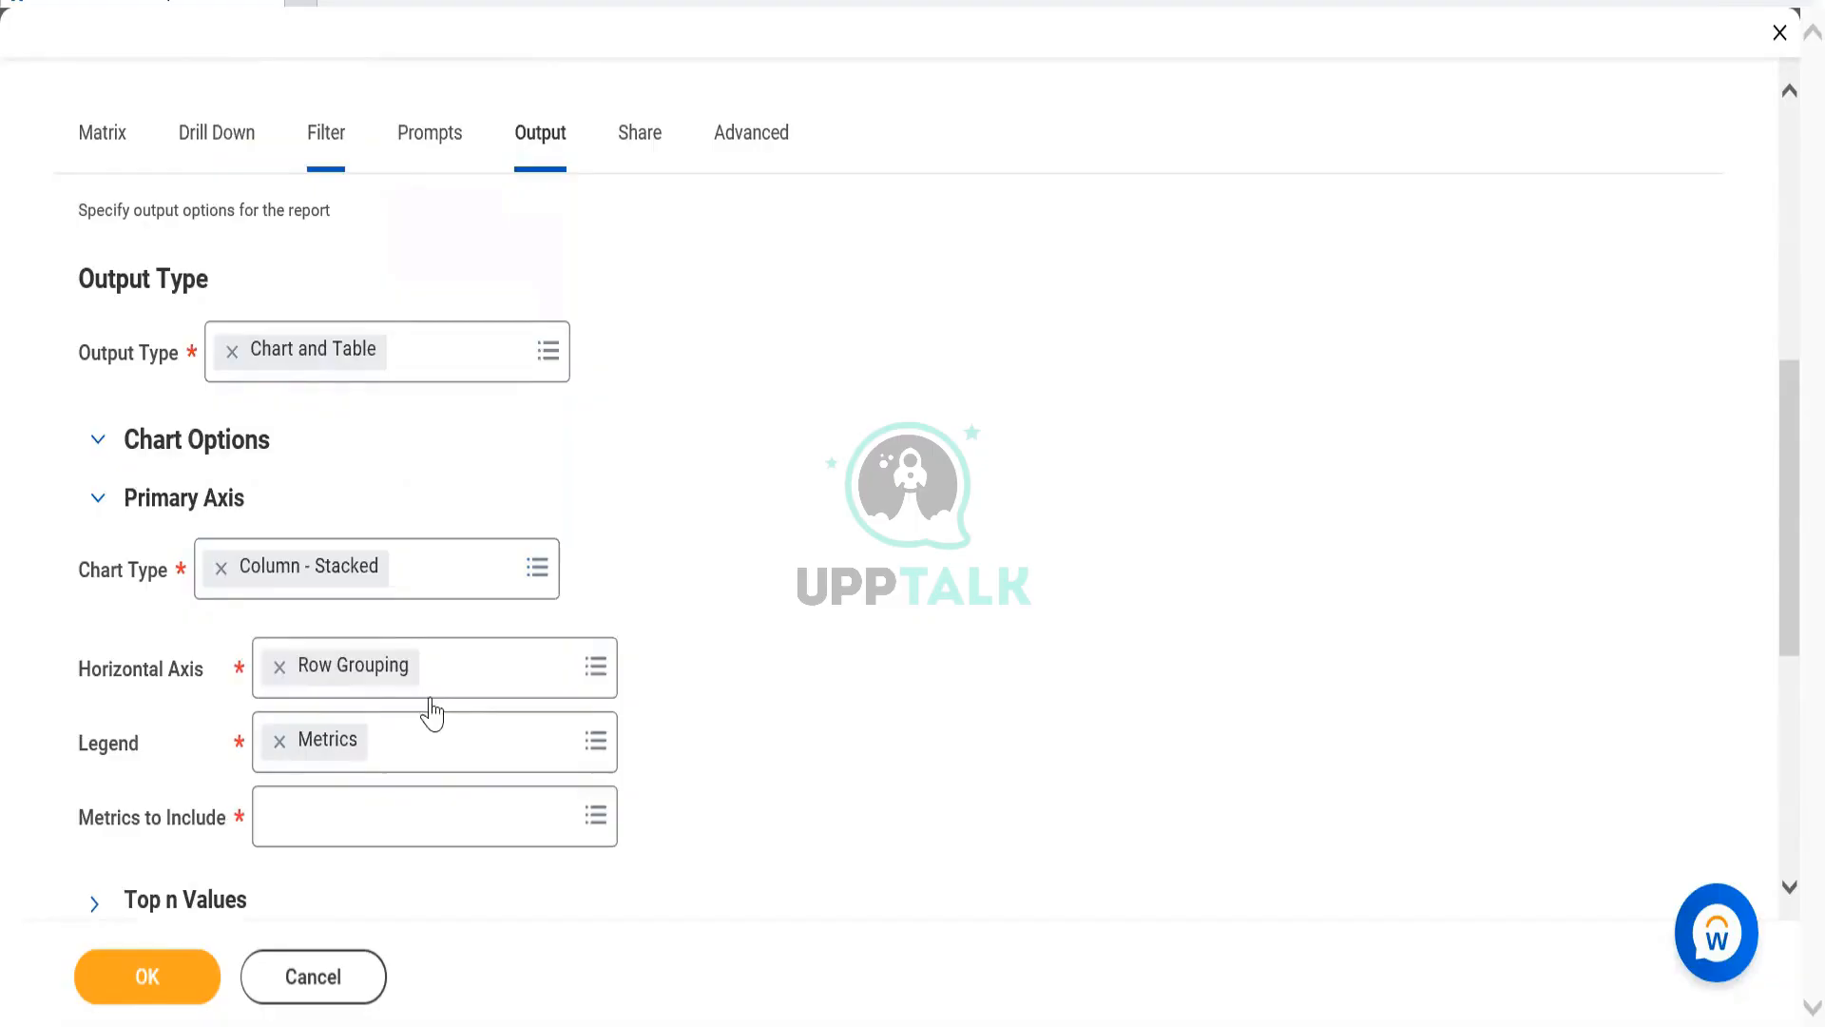
Include Metric 1 in the primary axis metrics of the stacked column chart.
scroll(400, 803, up, 1)
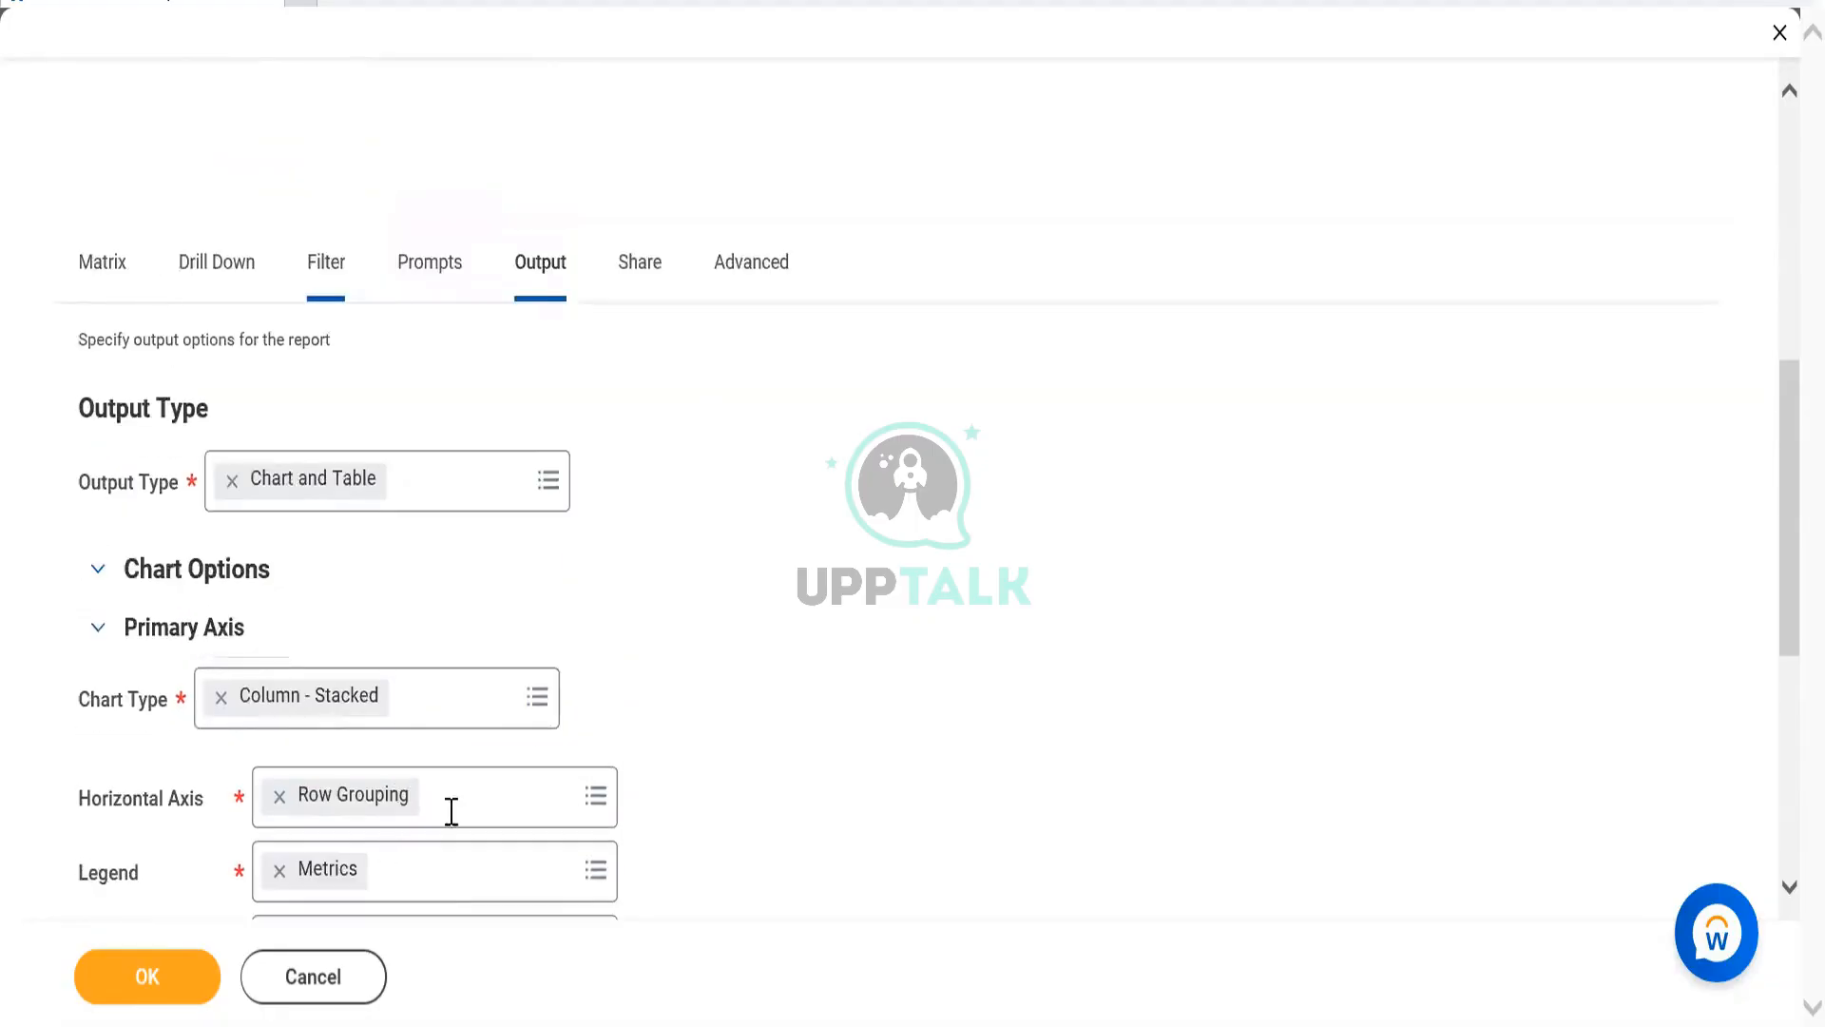
click(595, 871)
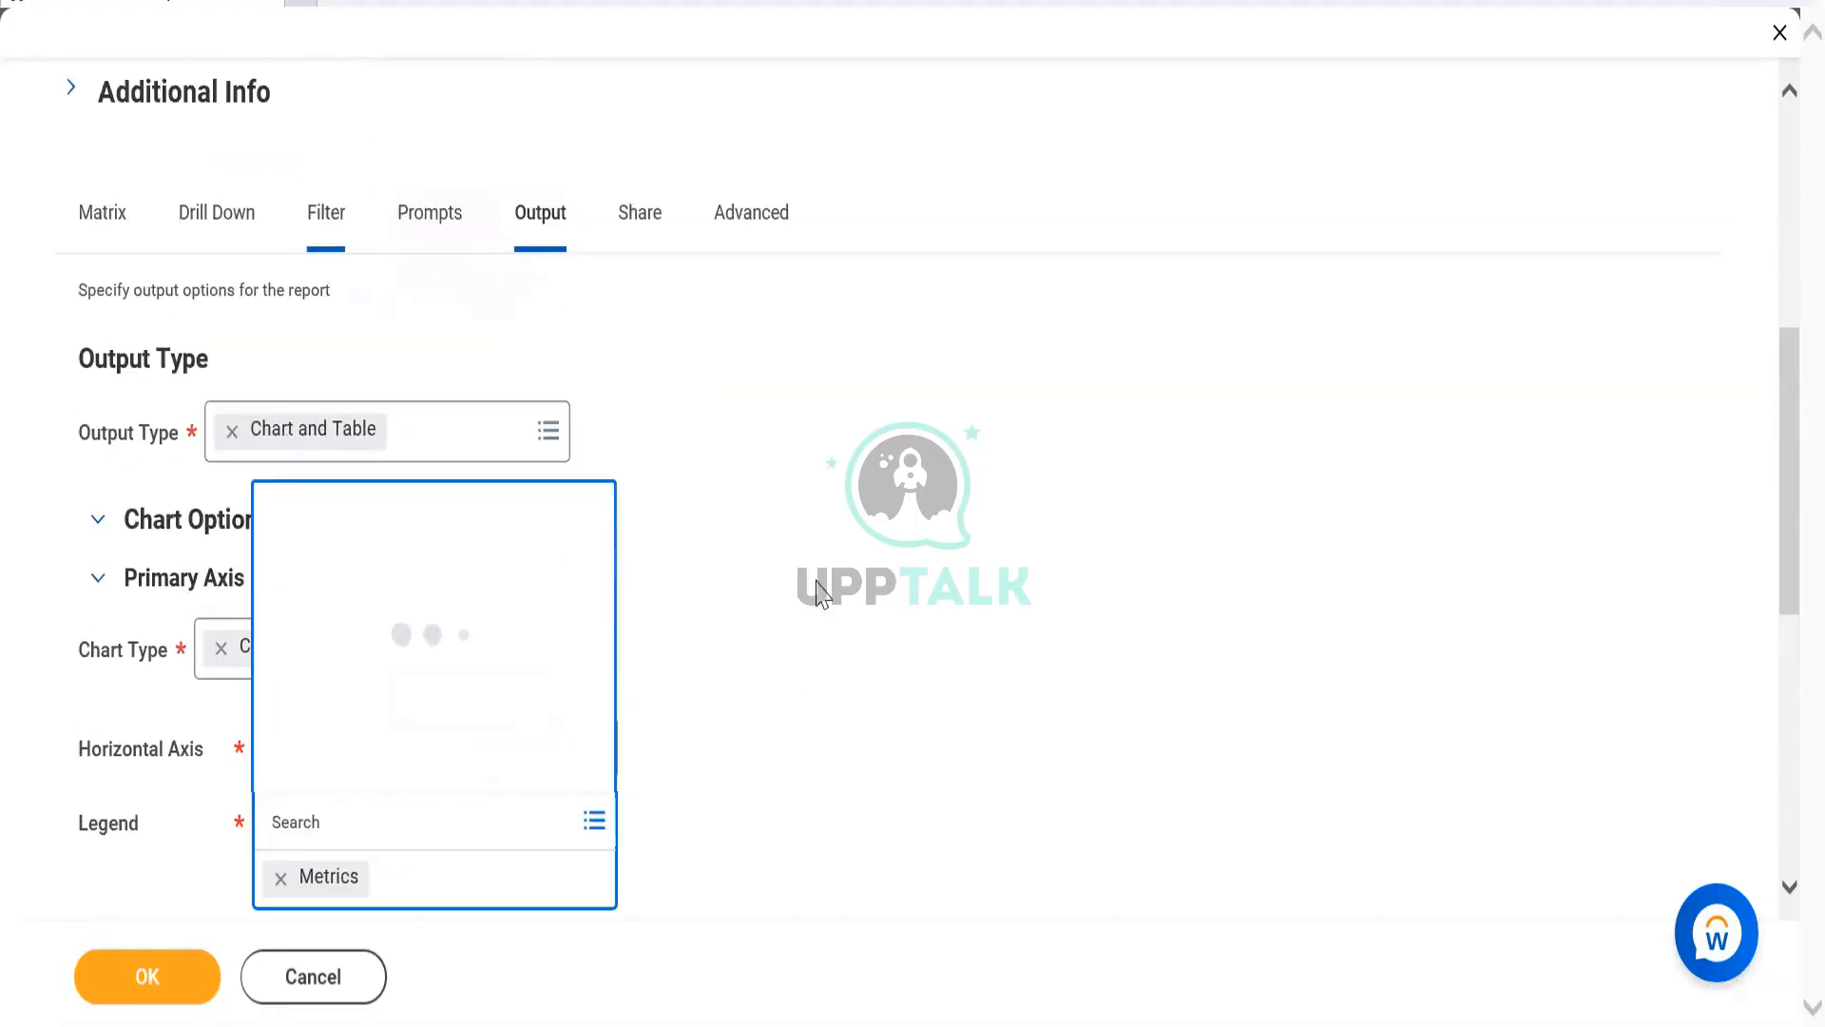
scroll(818, 570, down, 3)
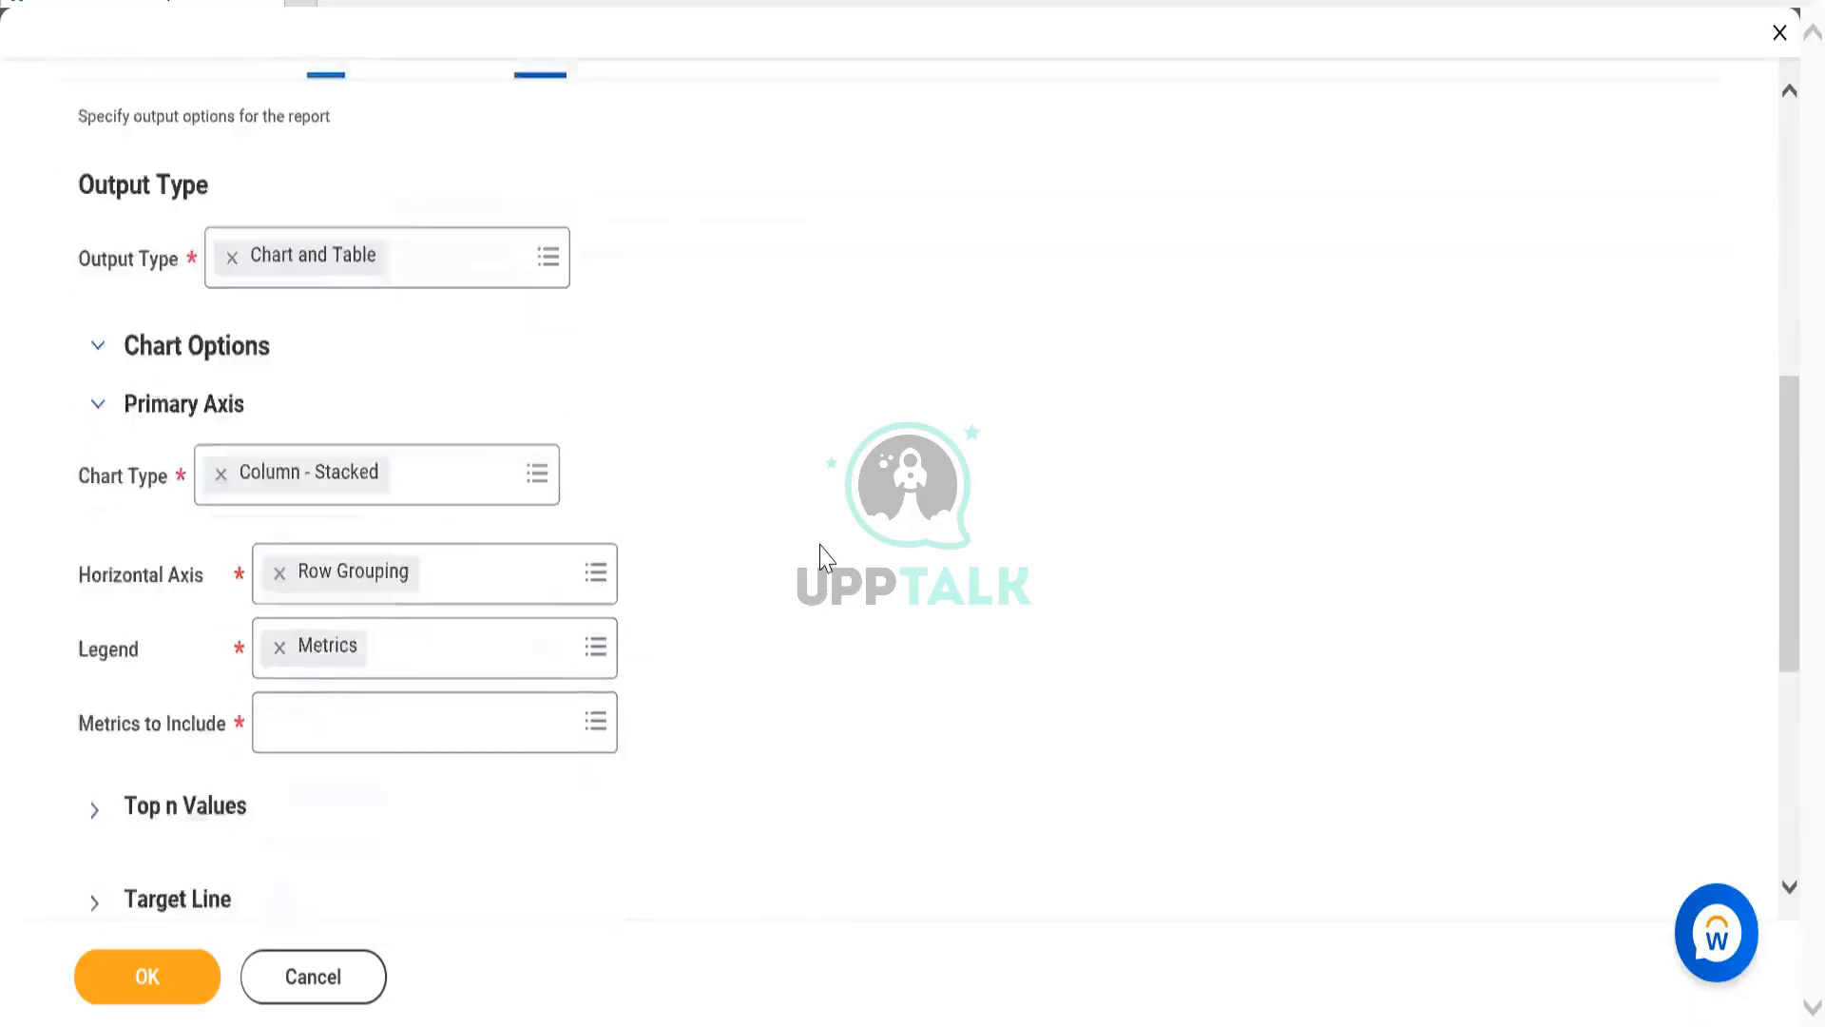
click(355, 613)
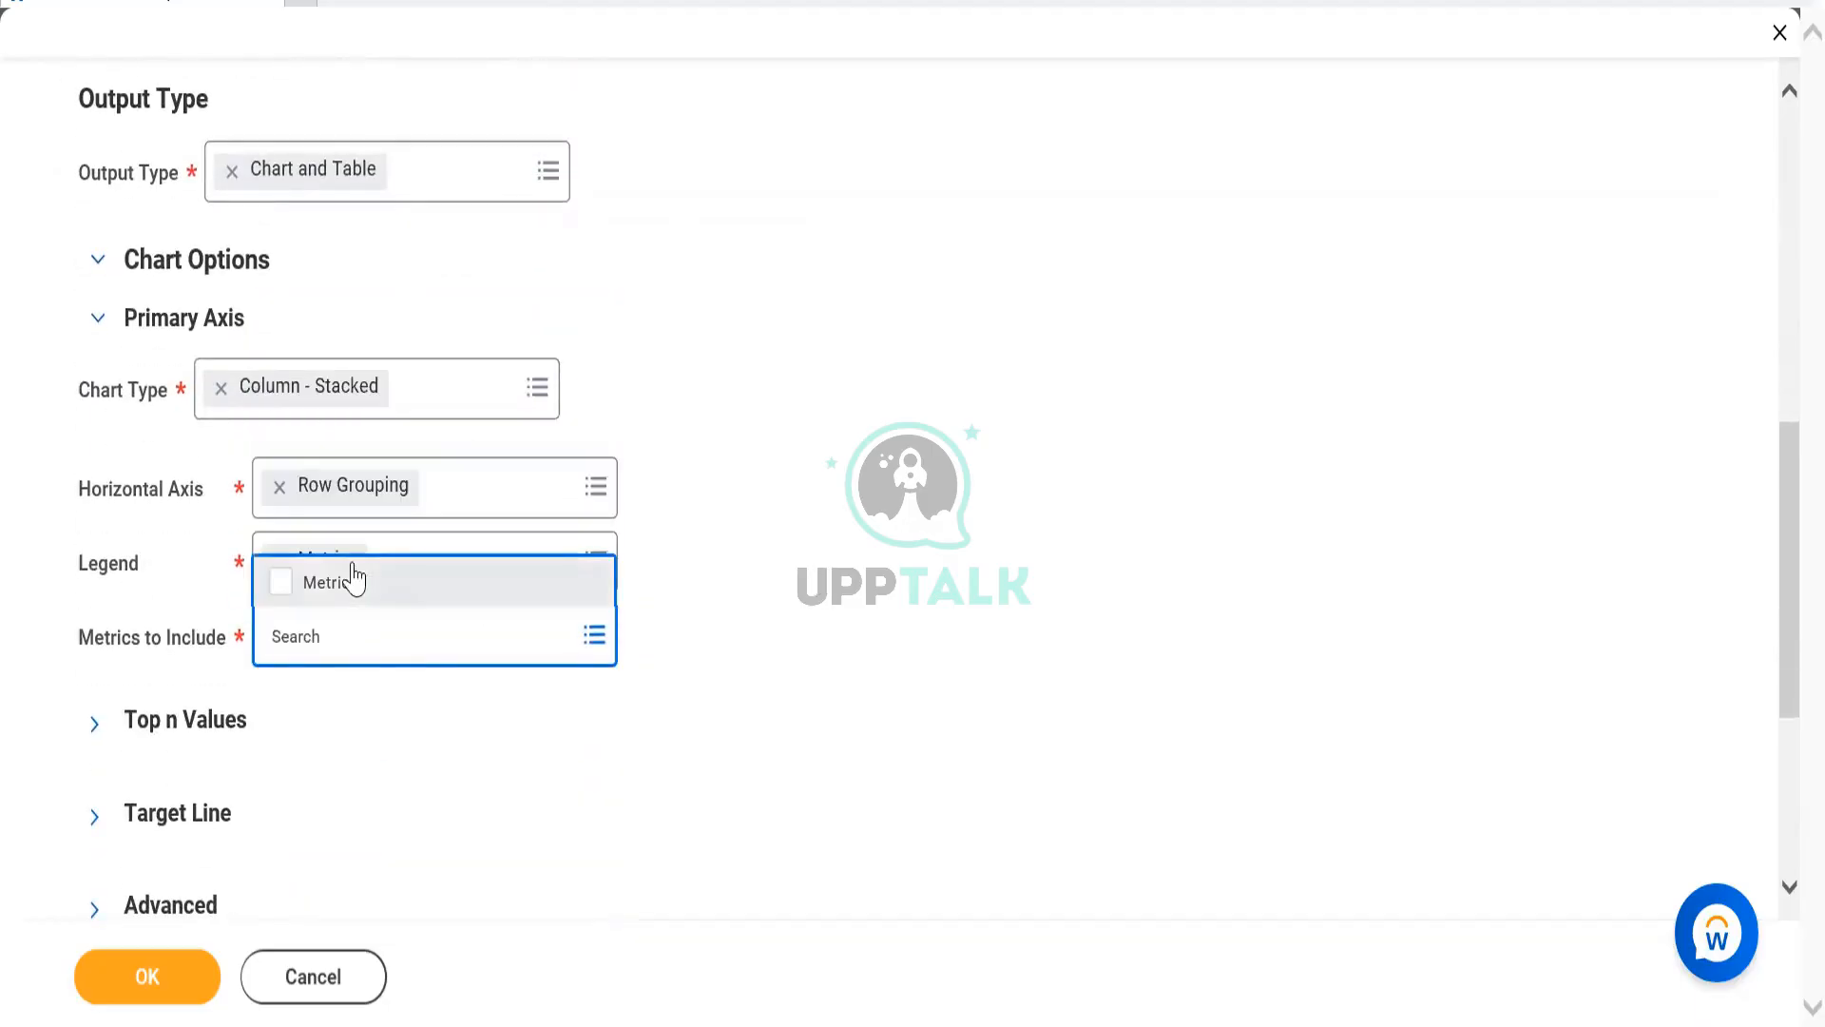
click(354, 578)
click(1003, 711)
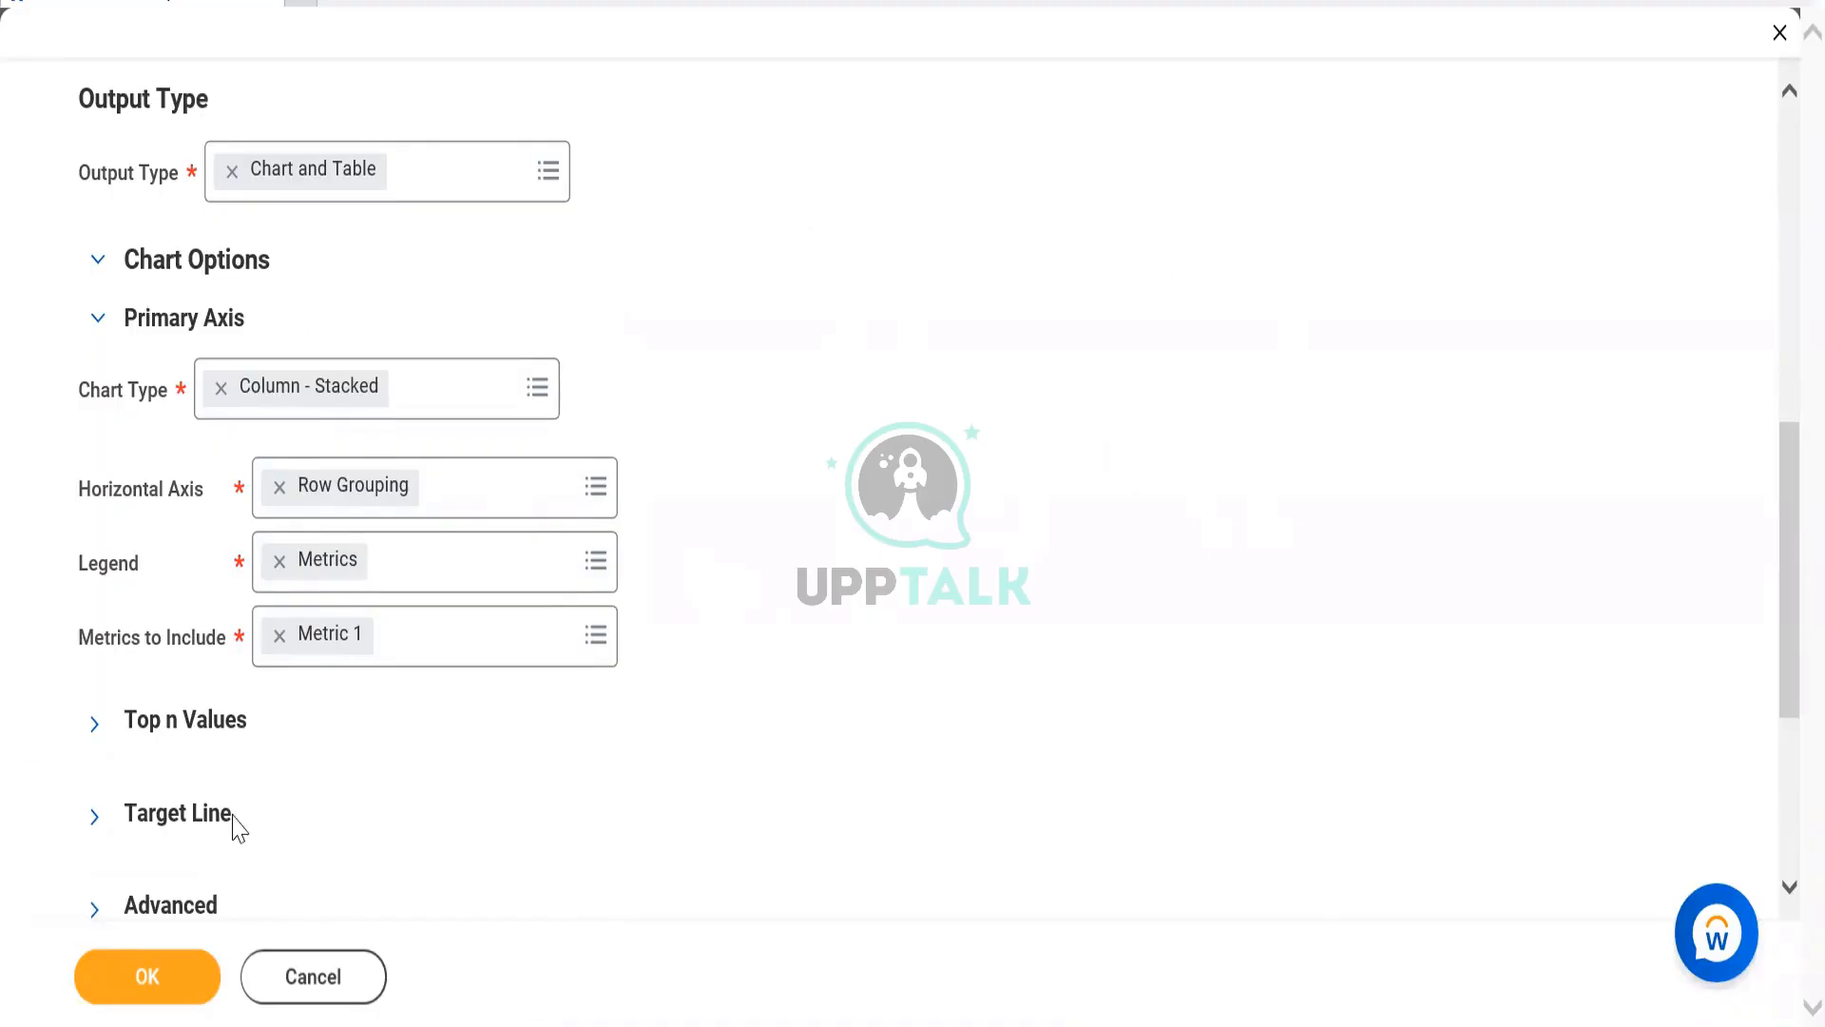
Expand the Top n Values settings and choose Metric 1 as the Top n Field.
click(207, 730)
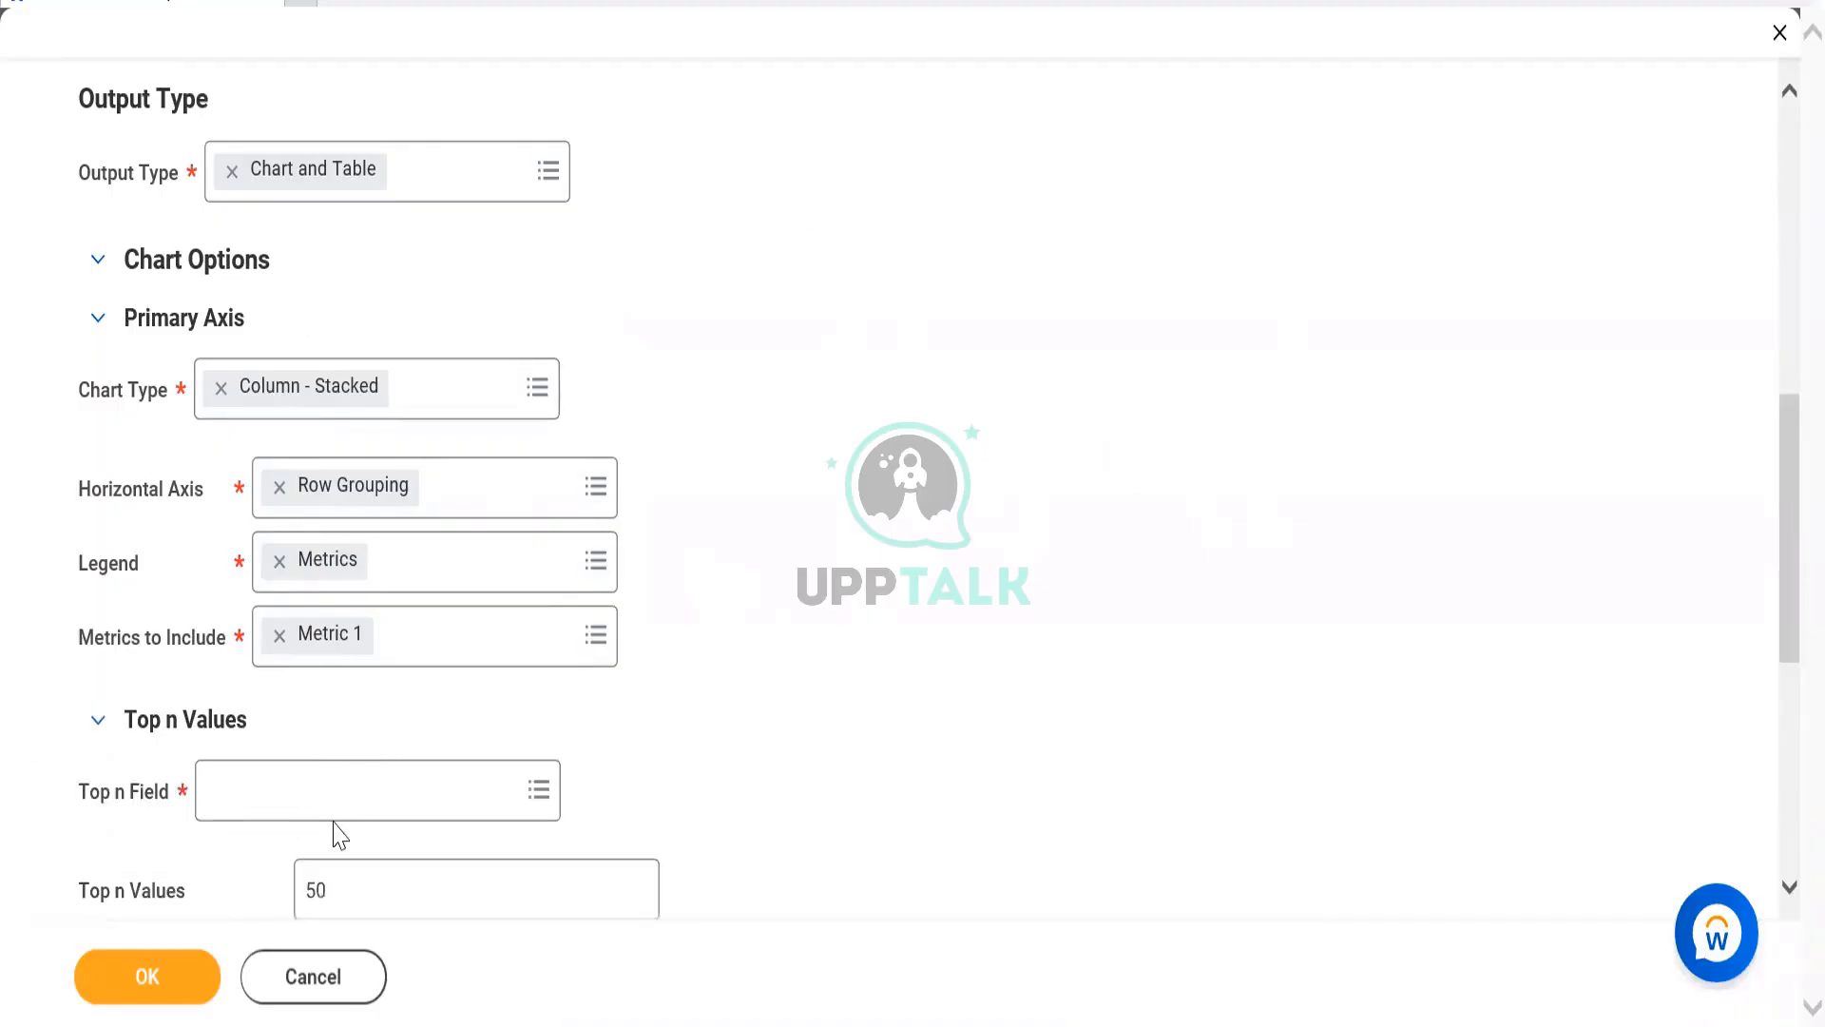
click(407, 814)
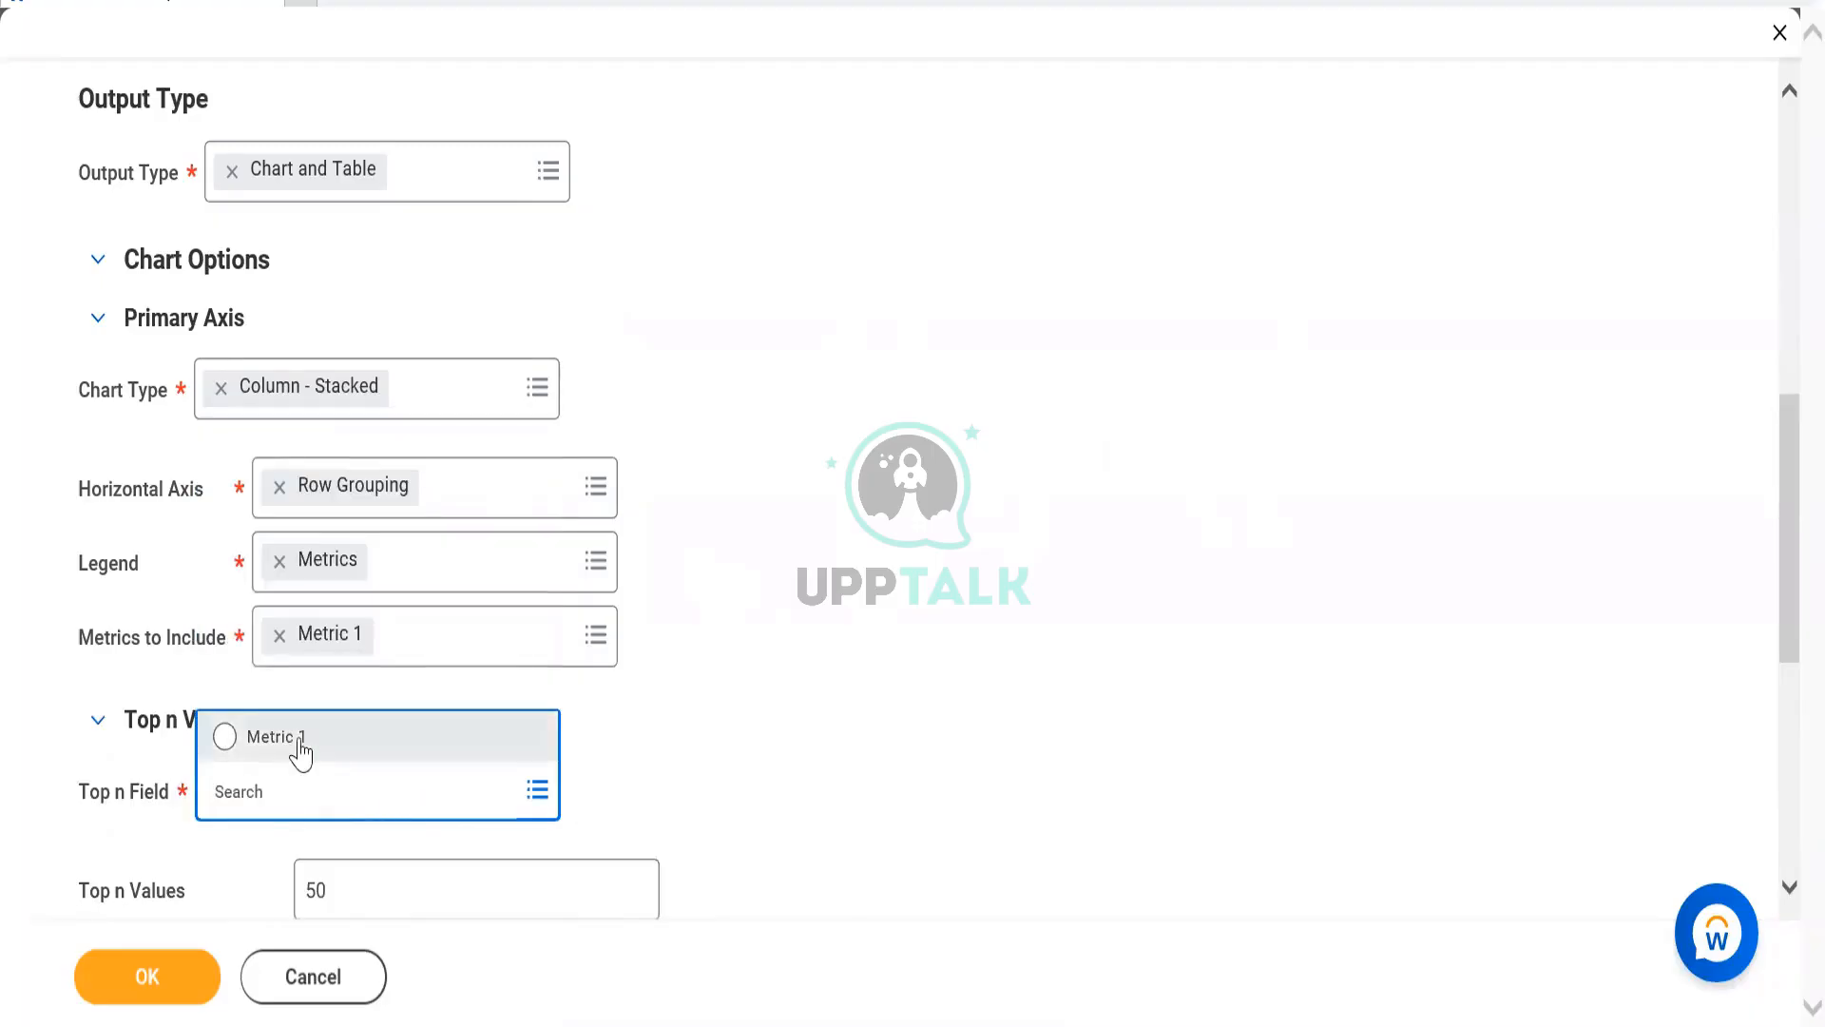
click(269, 738)
click(965, 546)
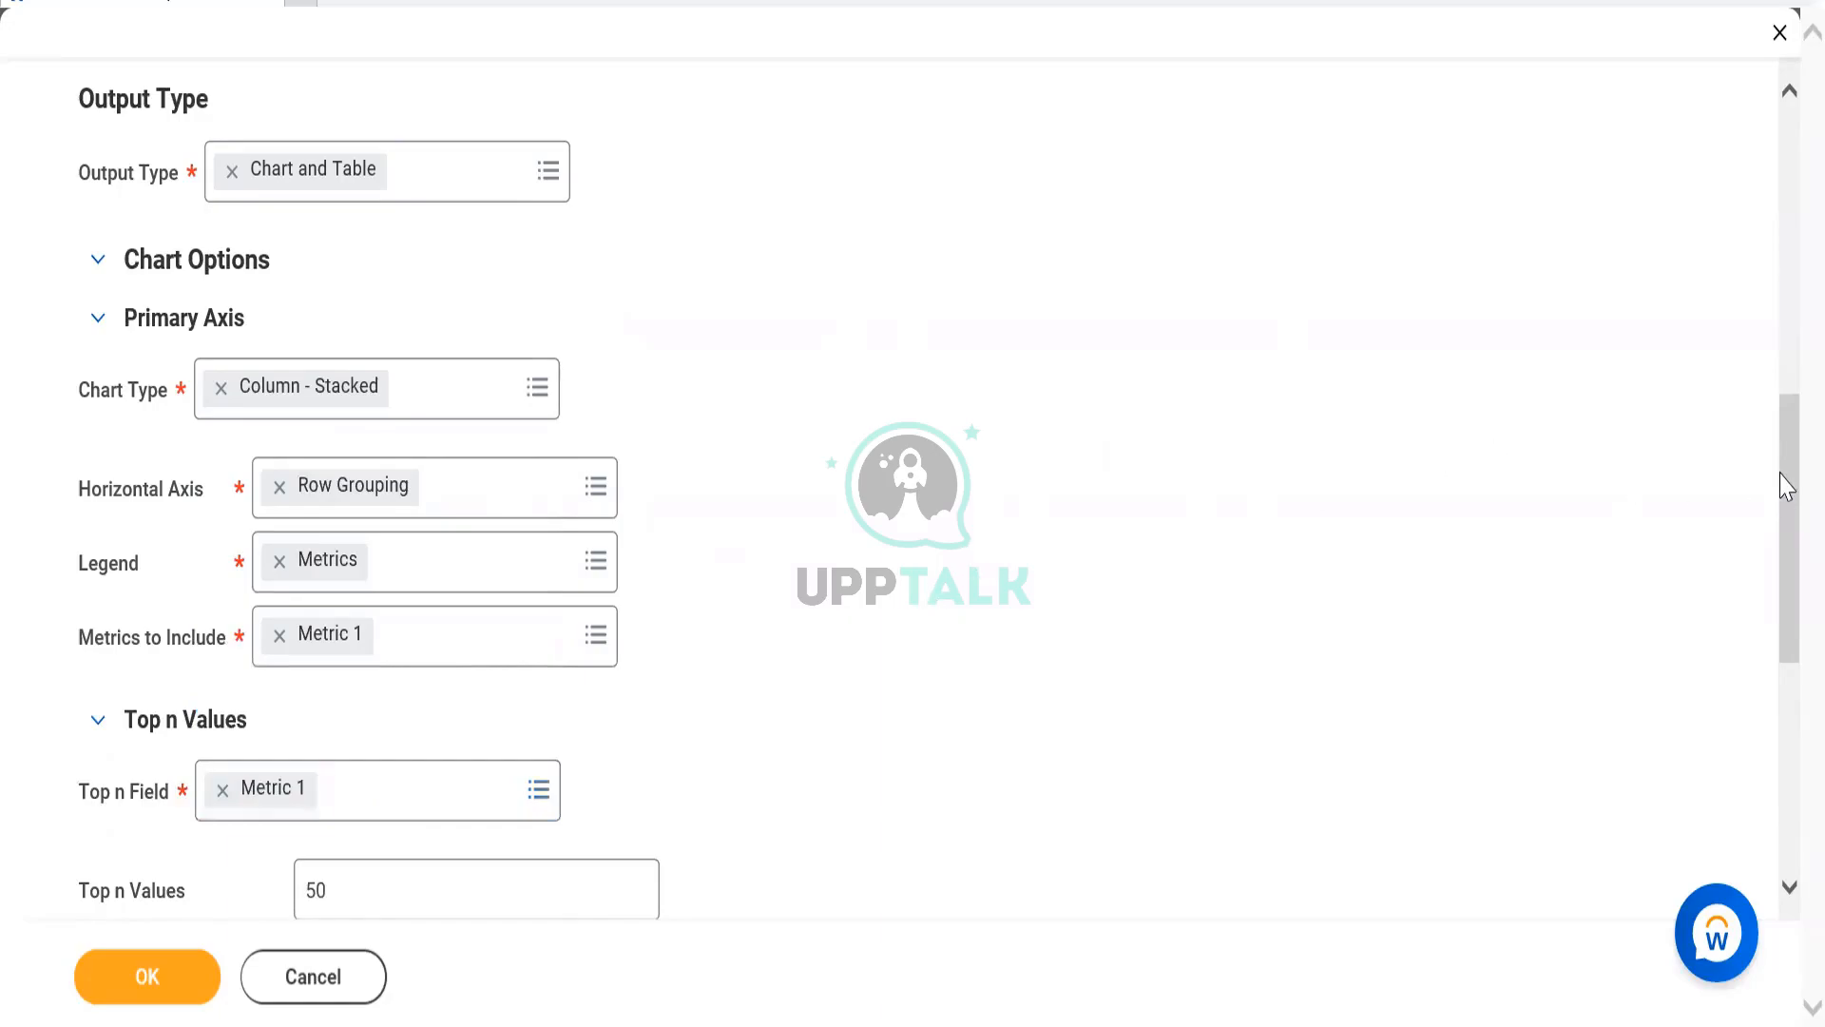
Expand the Target Line and Advanced chart settings and review the report's output options.
drag(1784, 480, 1781, 713)
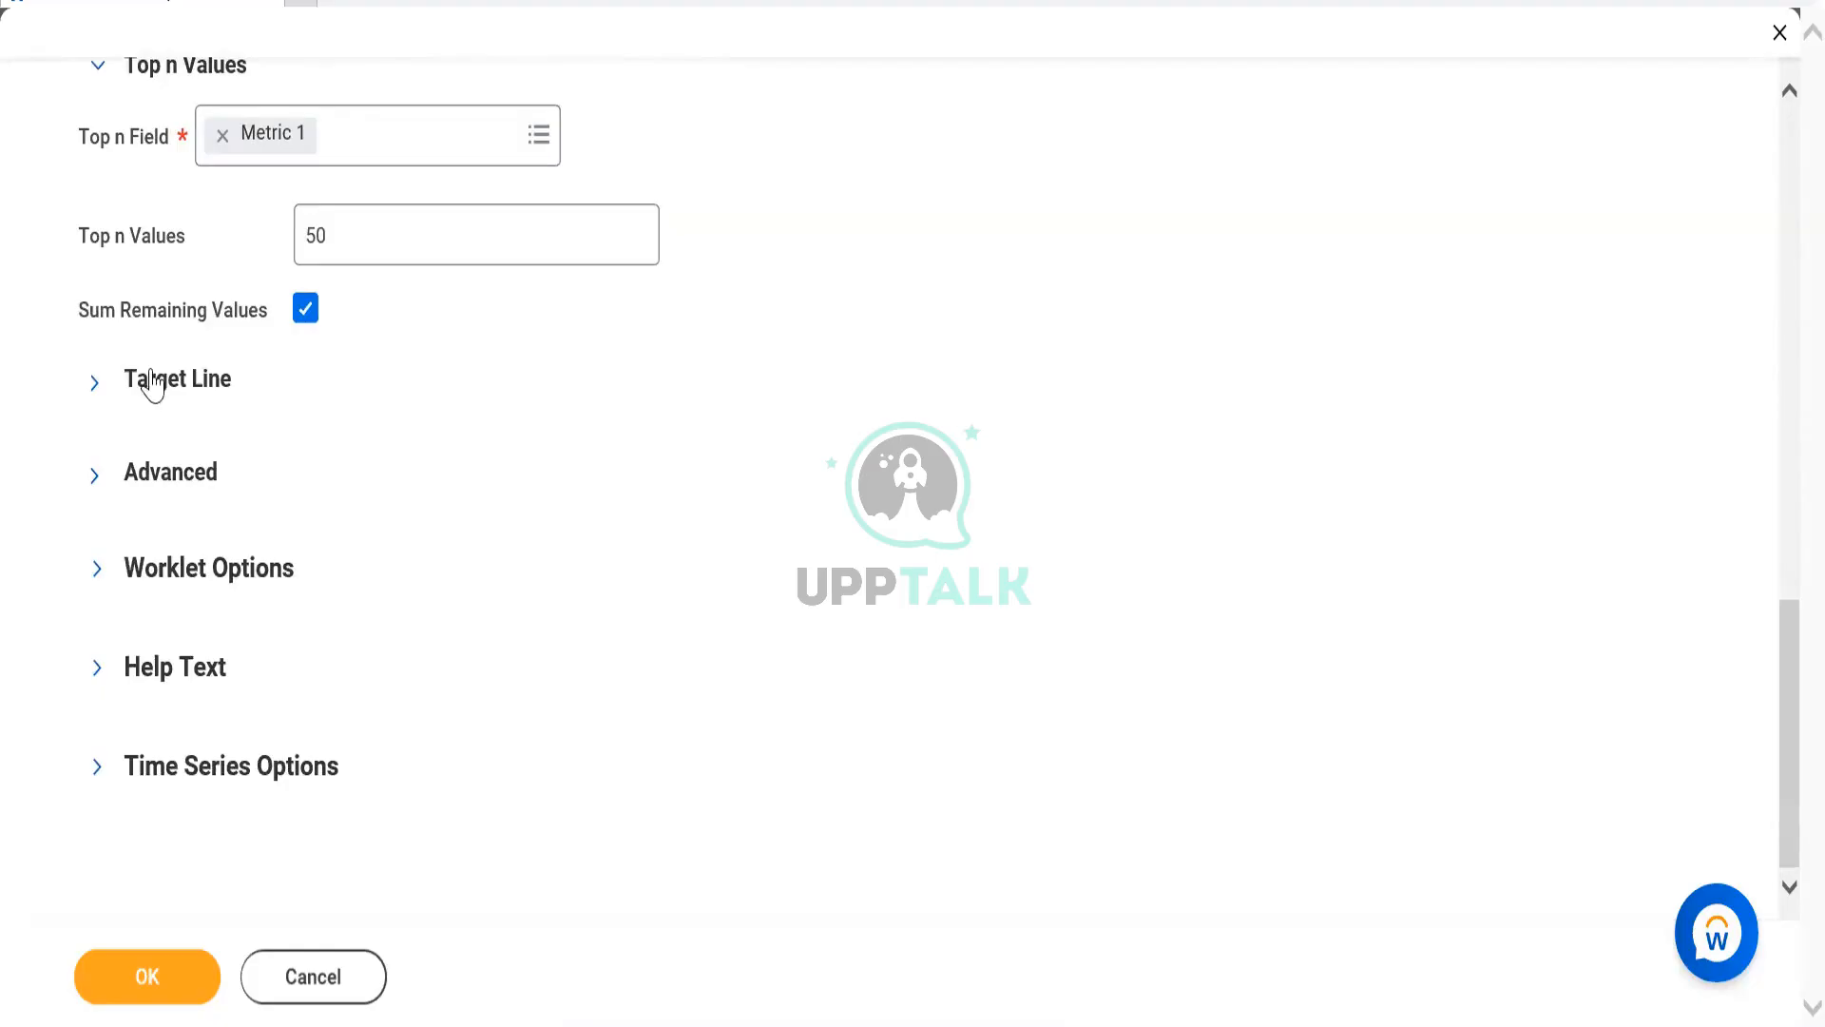
click(96, 393)
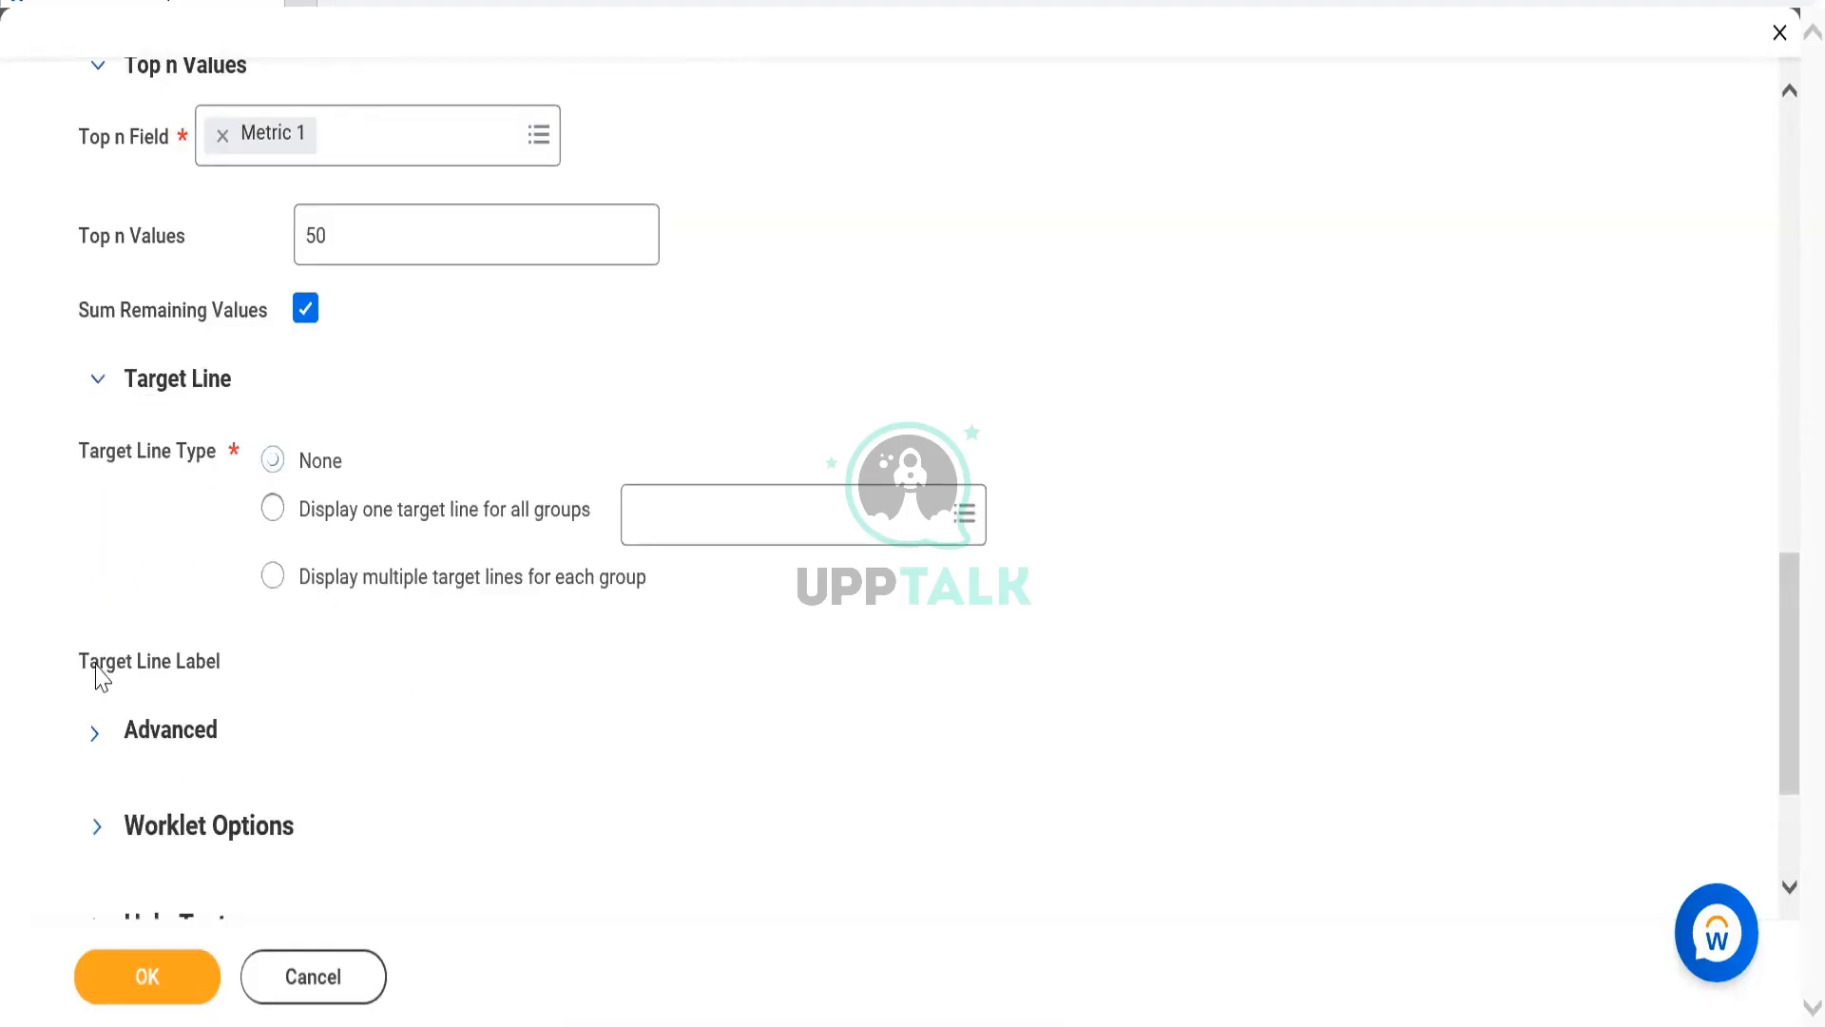
click(99, 737)
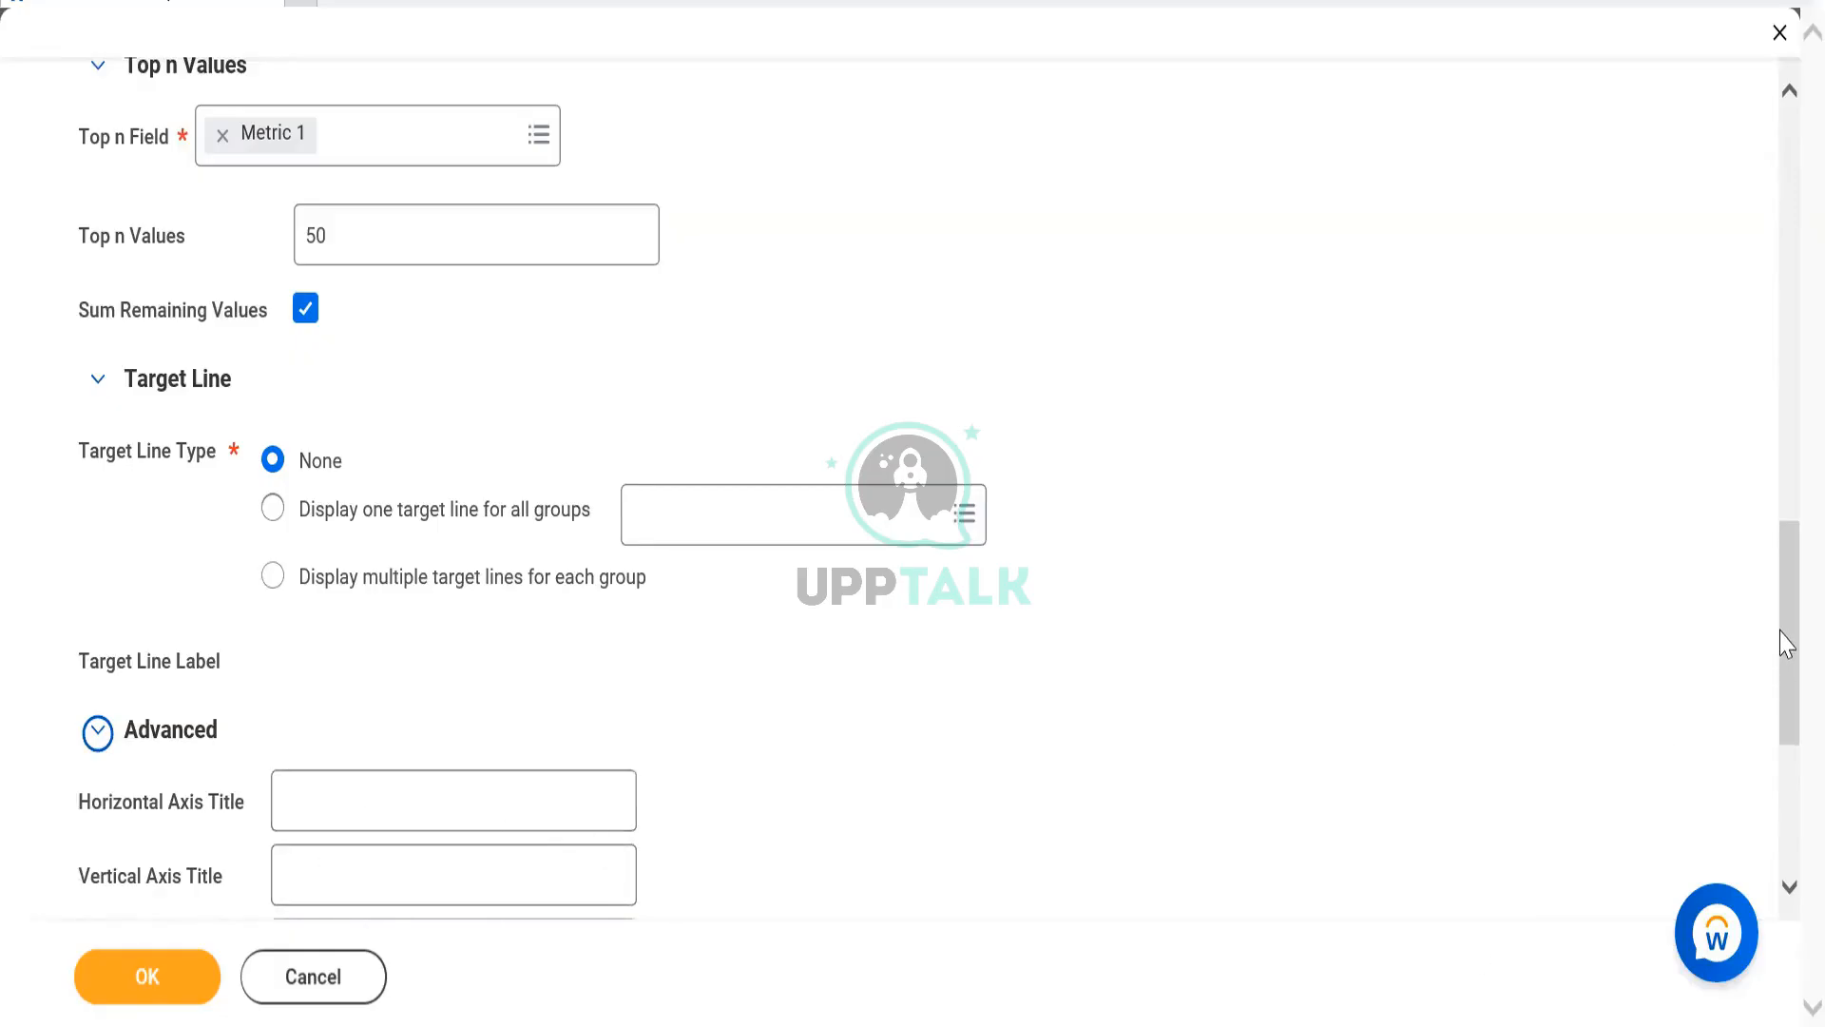
drag(1786, 643, 1781, 823)
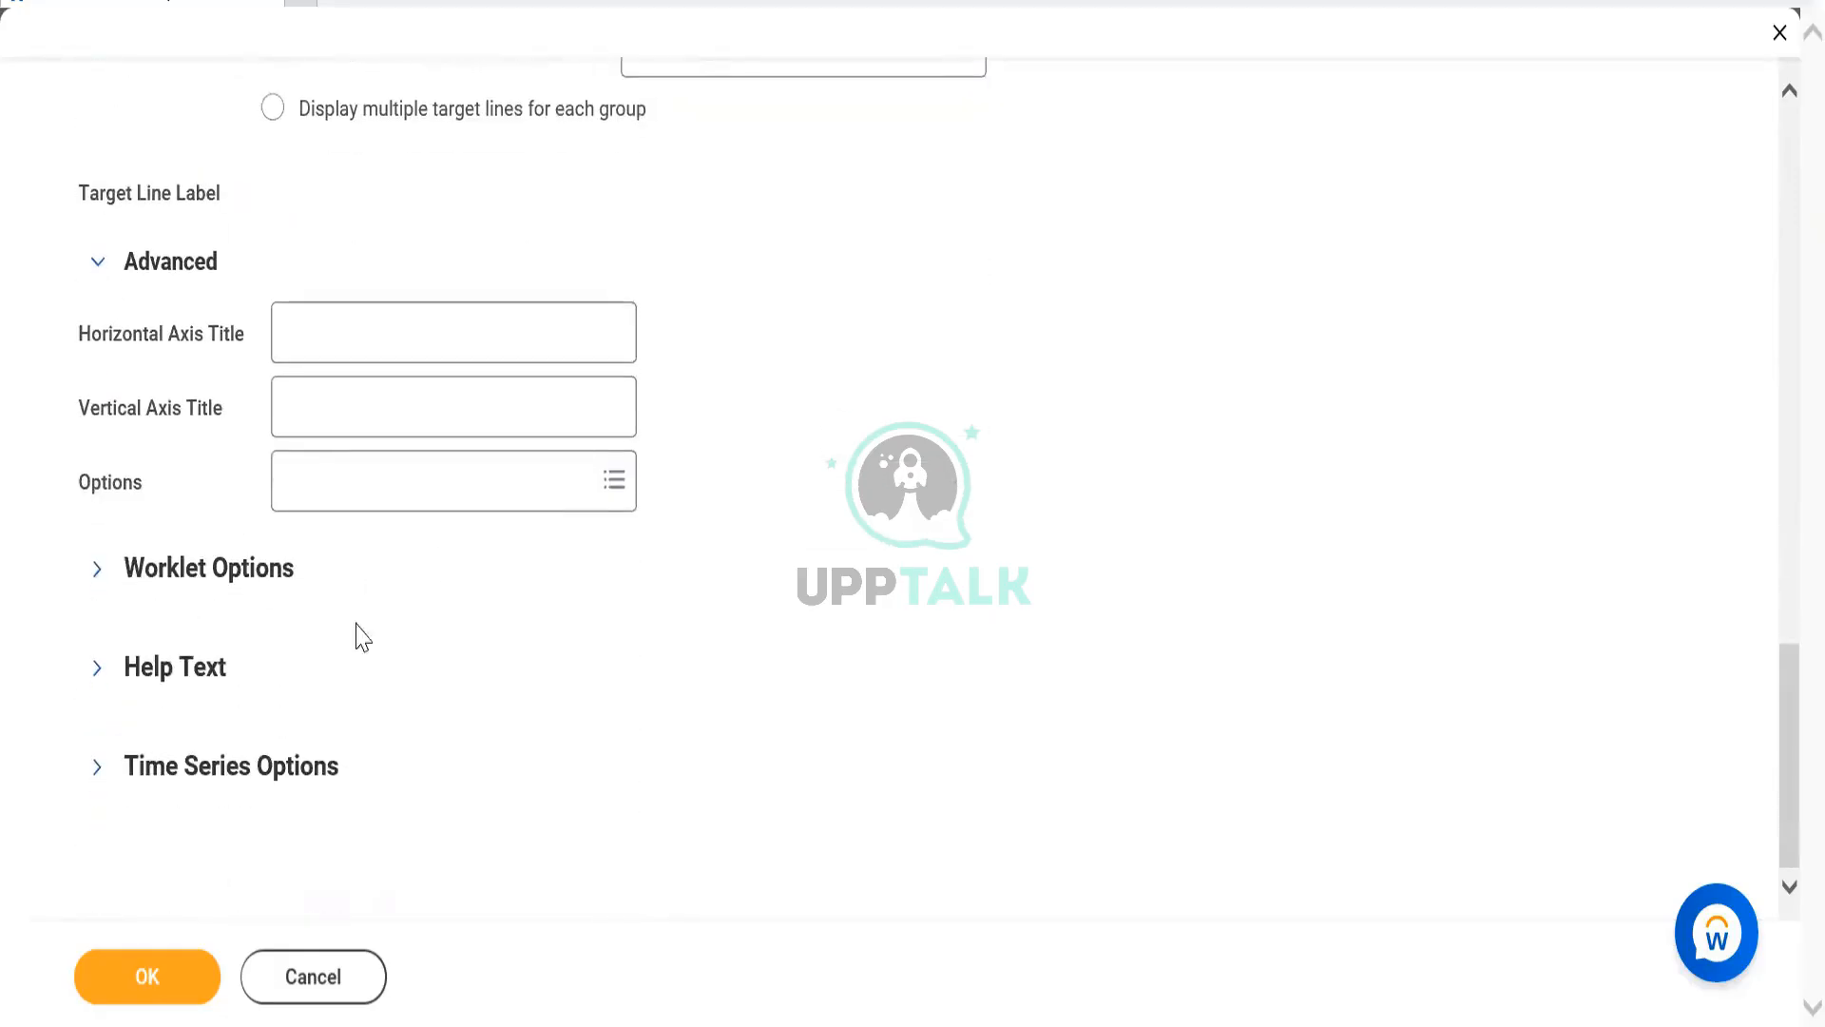
scroll(699, 635, up, 1)
scroll(699, 635, up, 10)
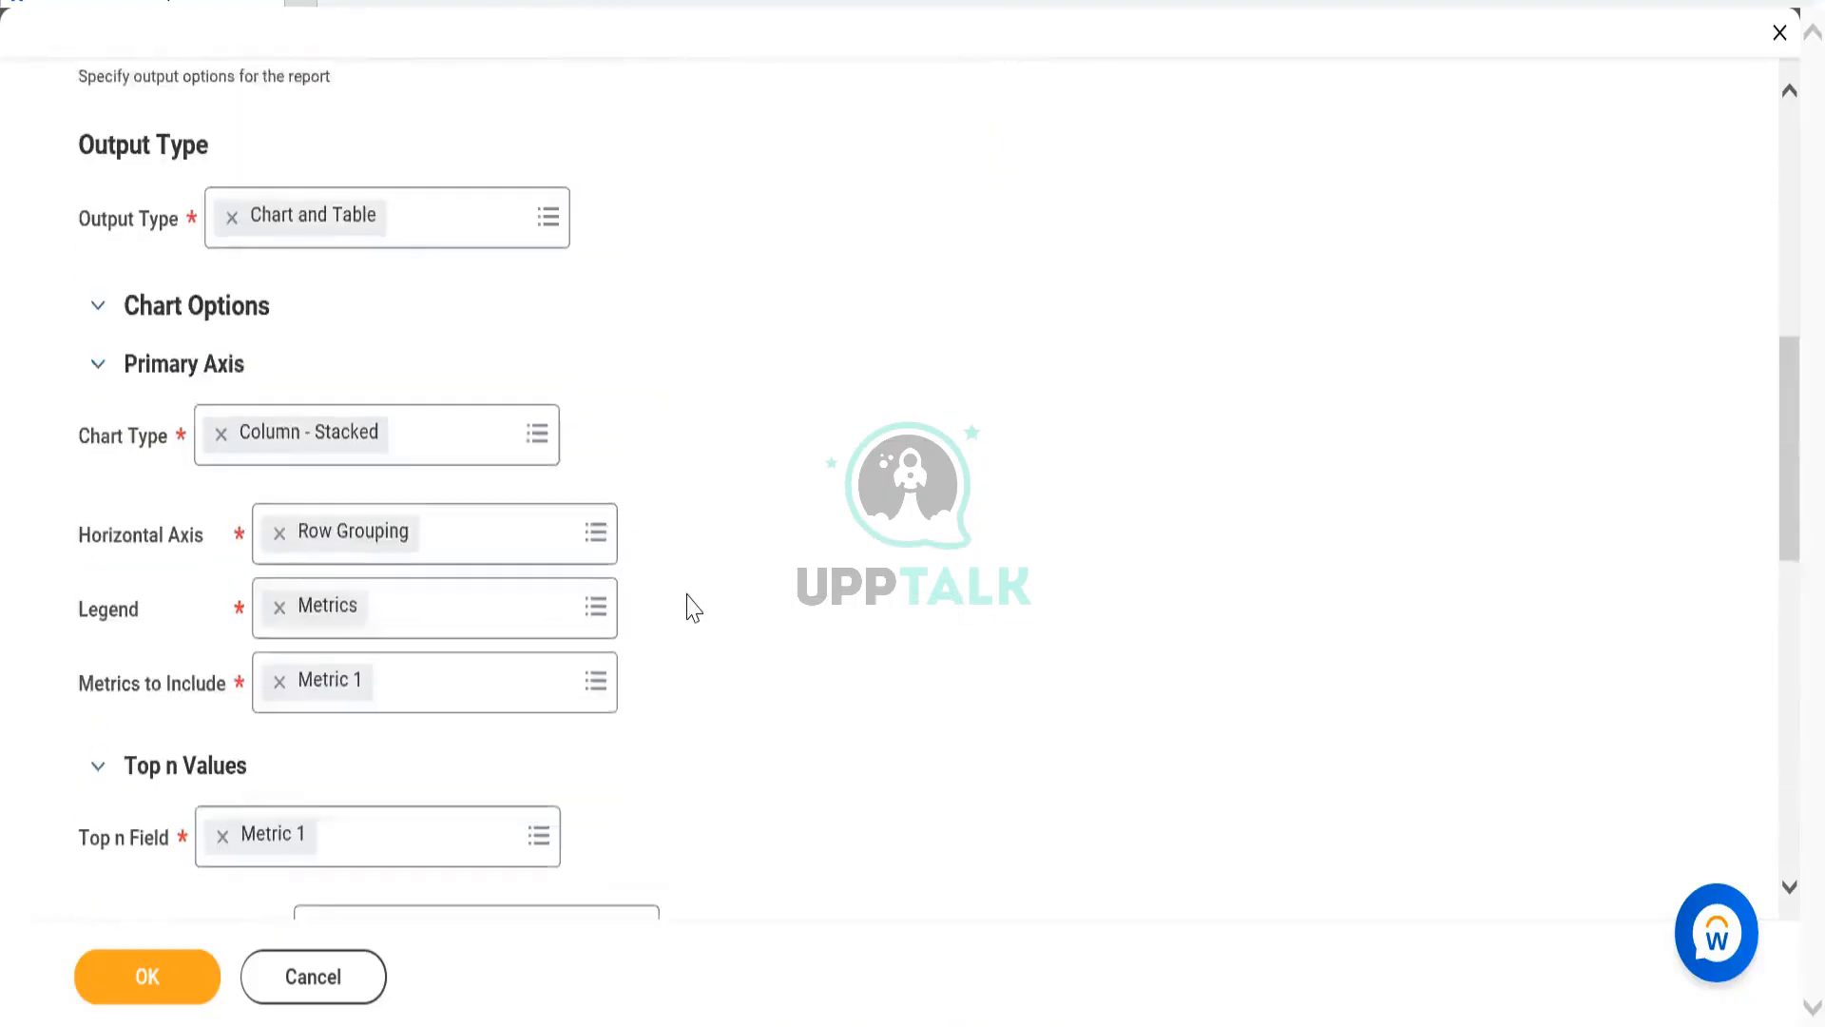
scroll(689, 608, down, 3)
scroll(688, 616, up, 15)
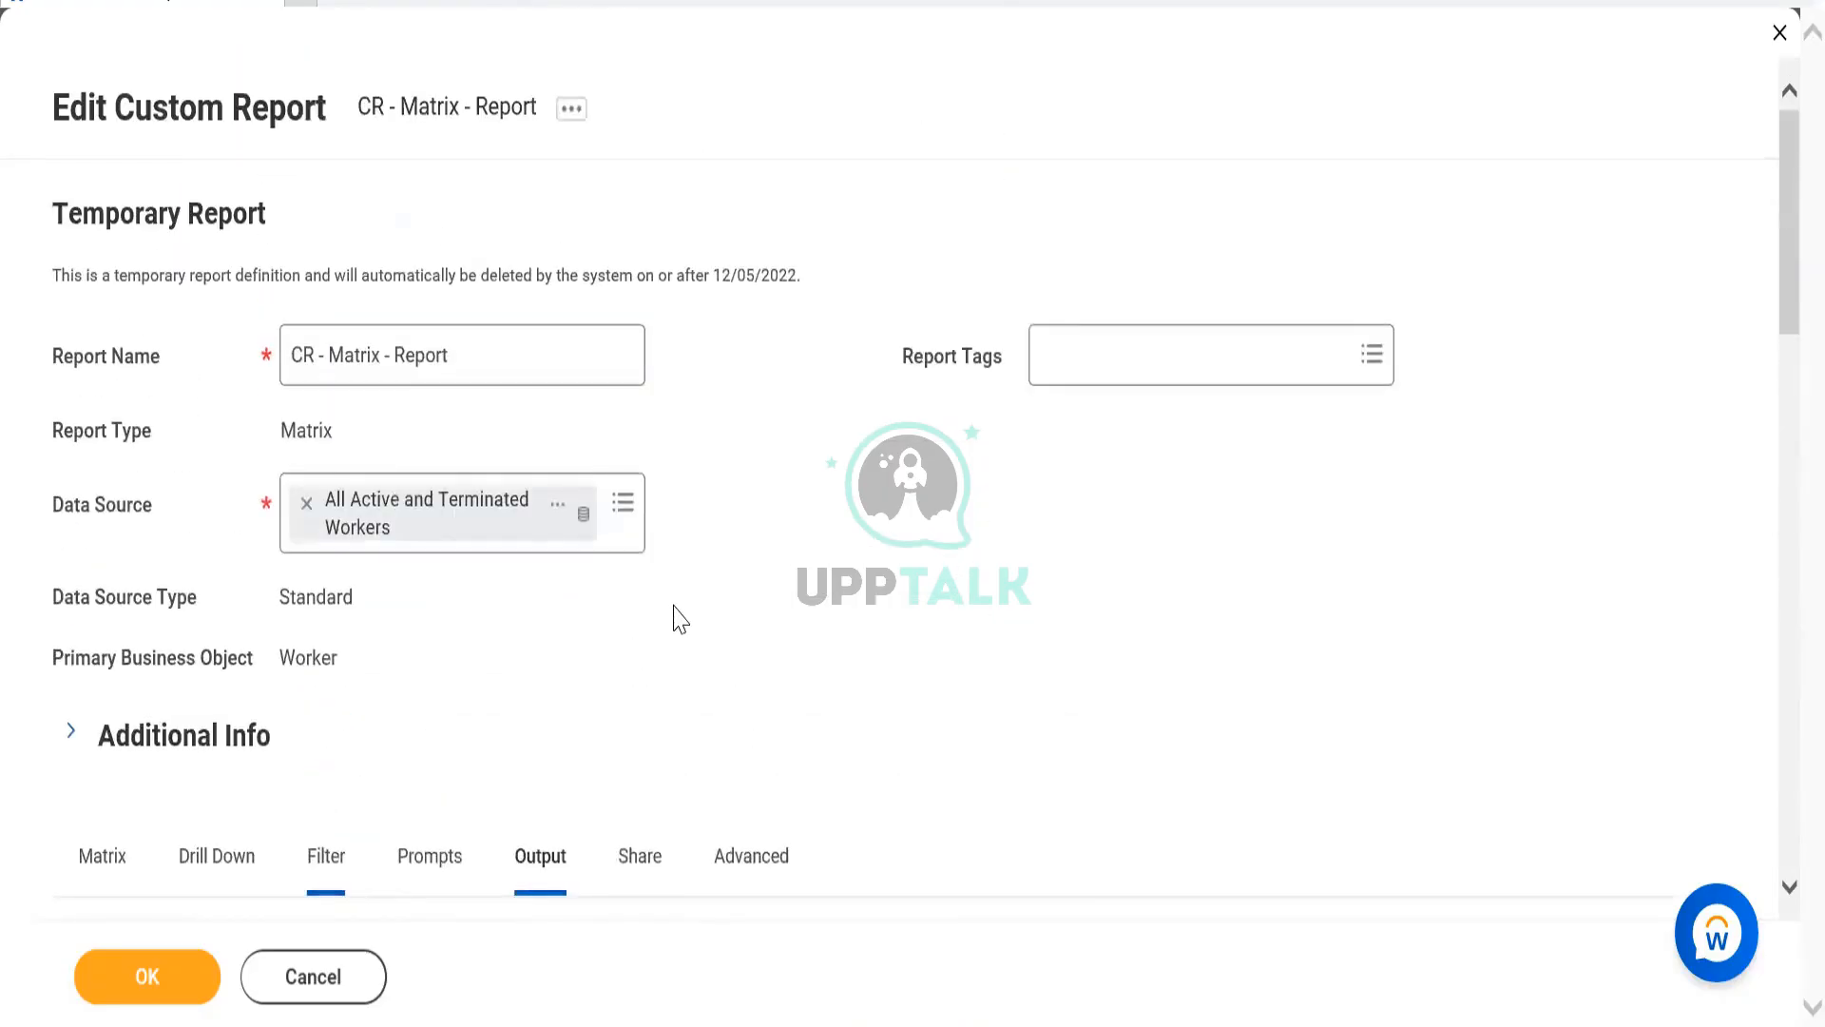
Review the report's Share settings and its Advanced performance, view, worksheet and temporary report options.
click(644, 870)
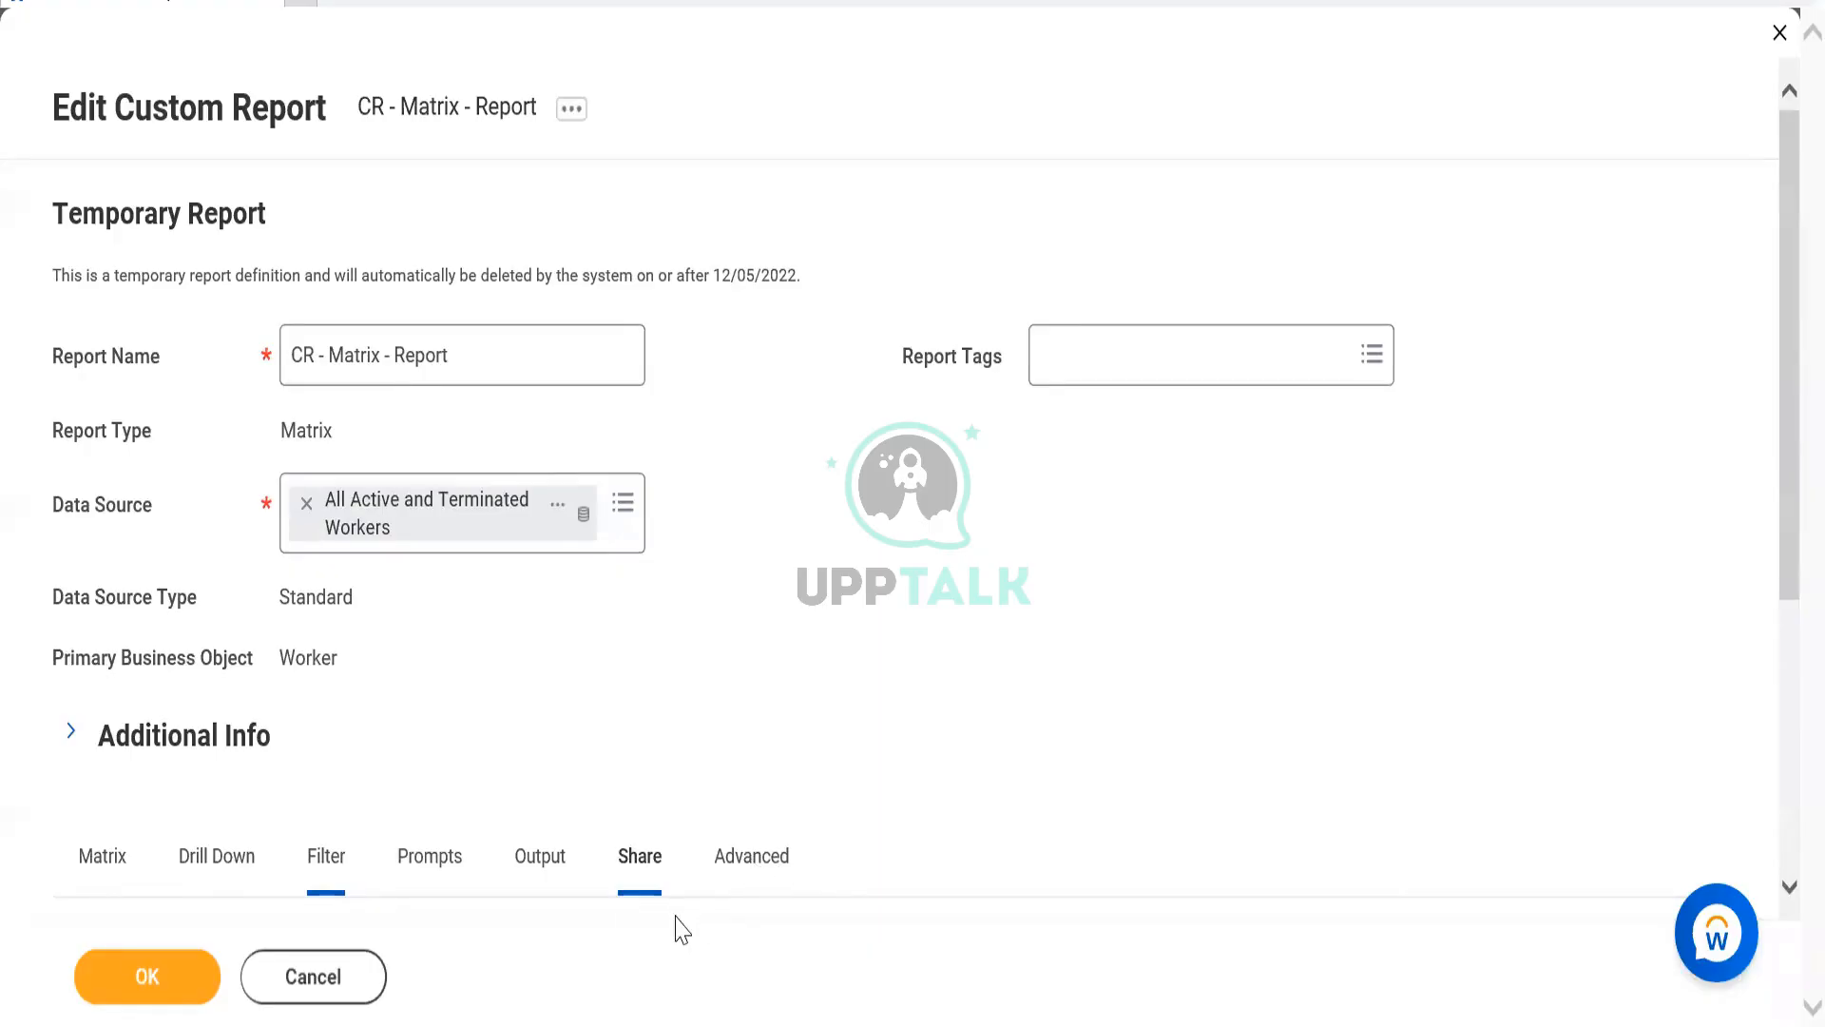
click(760, 870)
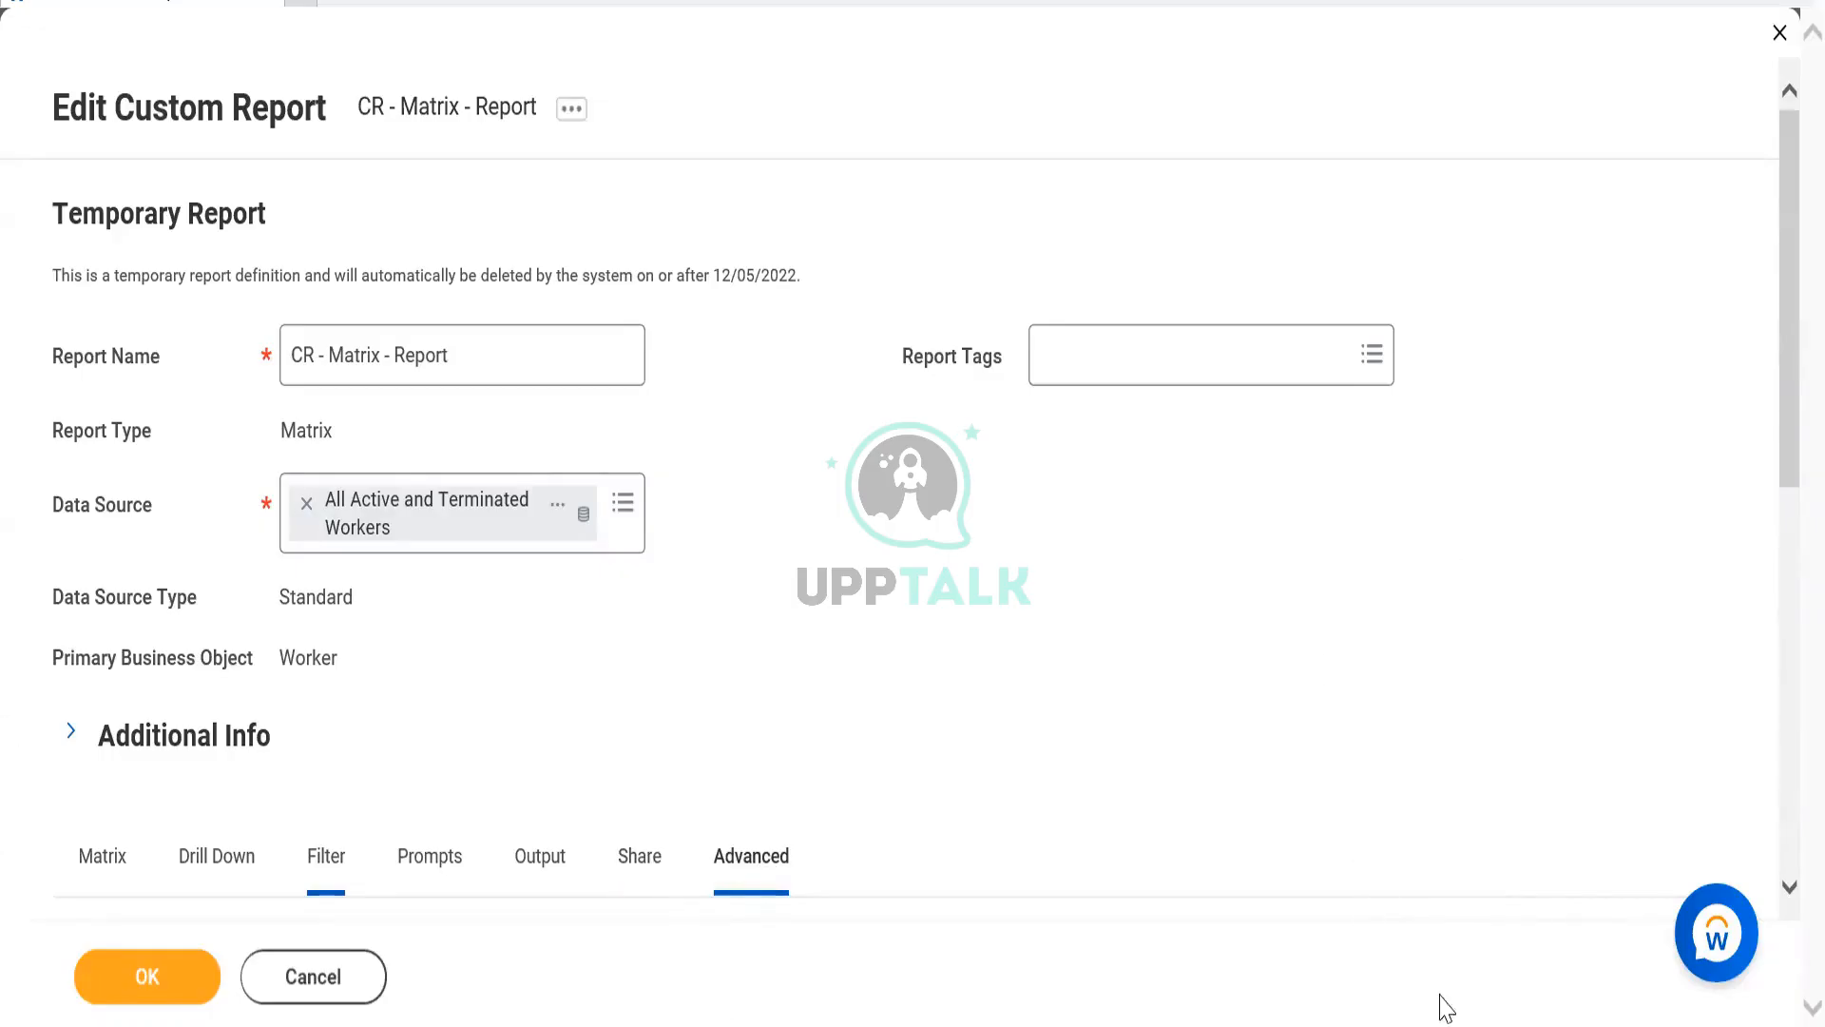
drag(1786, 440, 1780, 782)
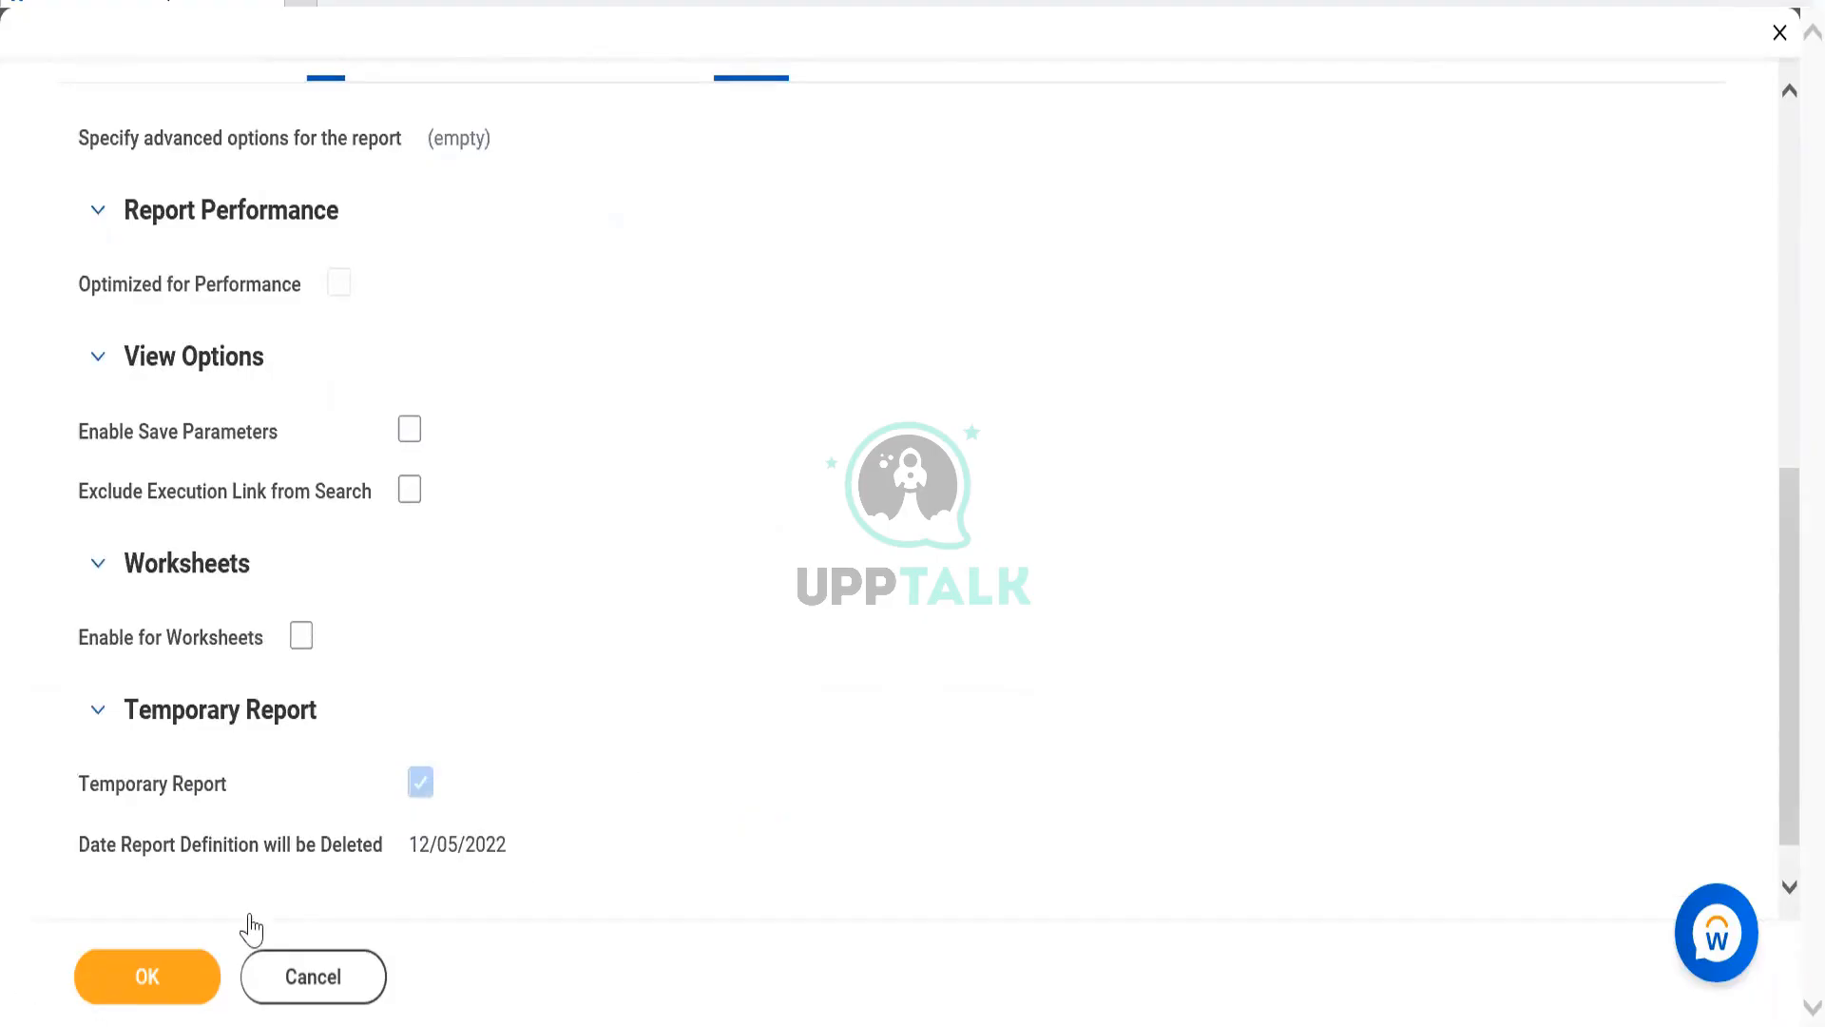
scroll(358, 571, up, 3)
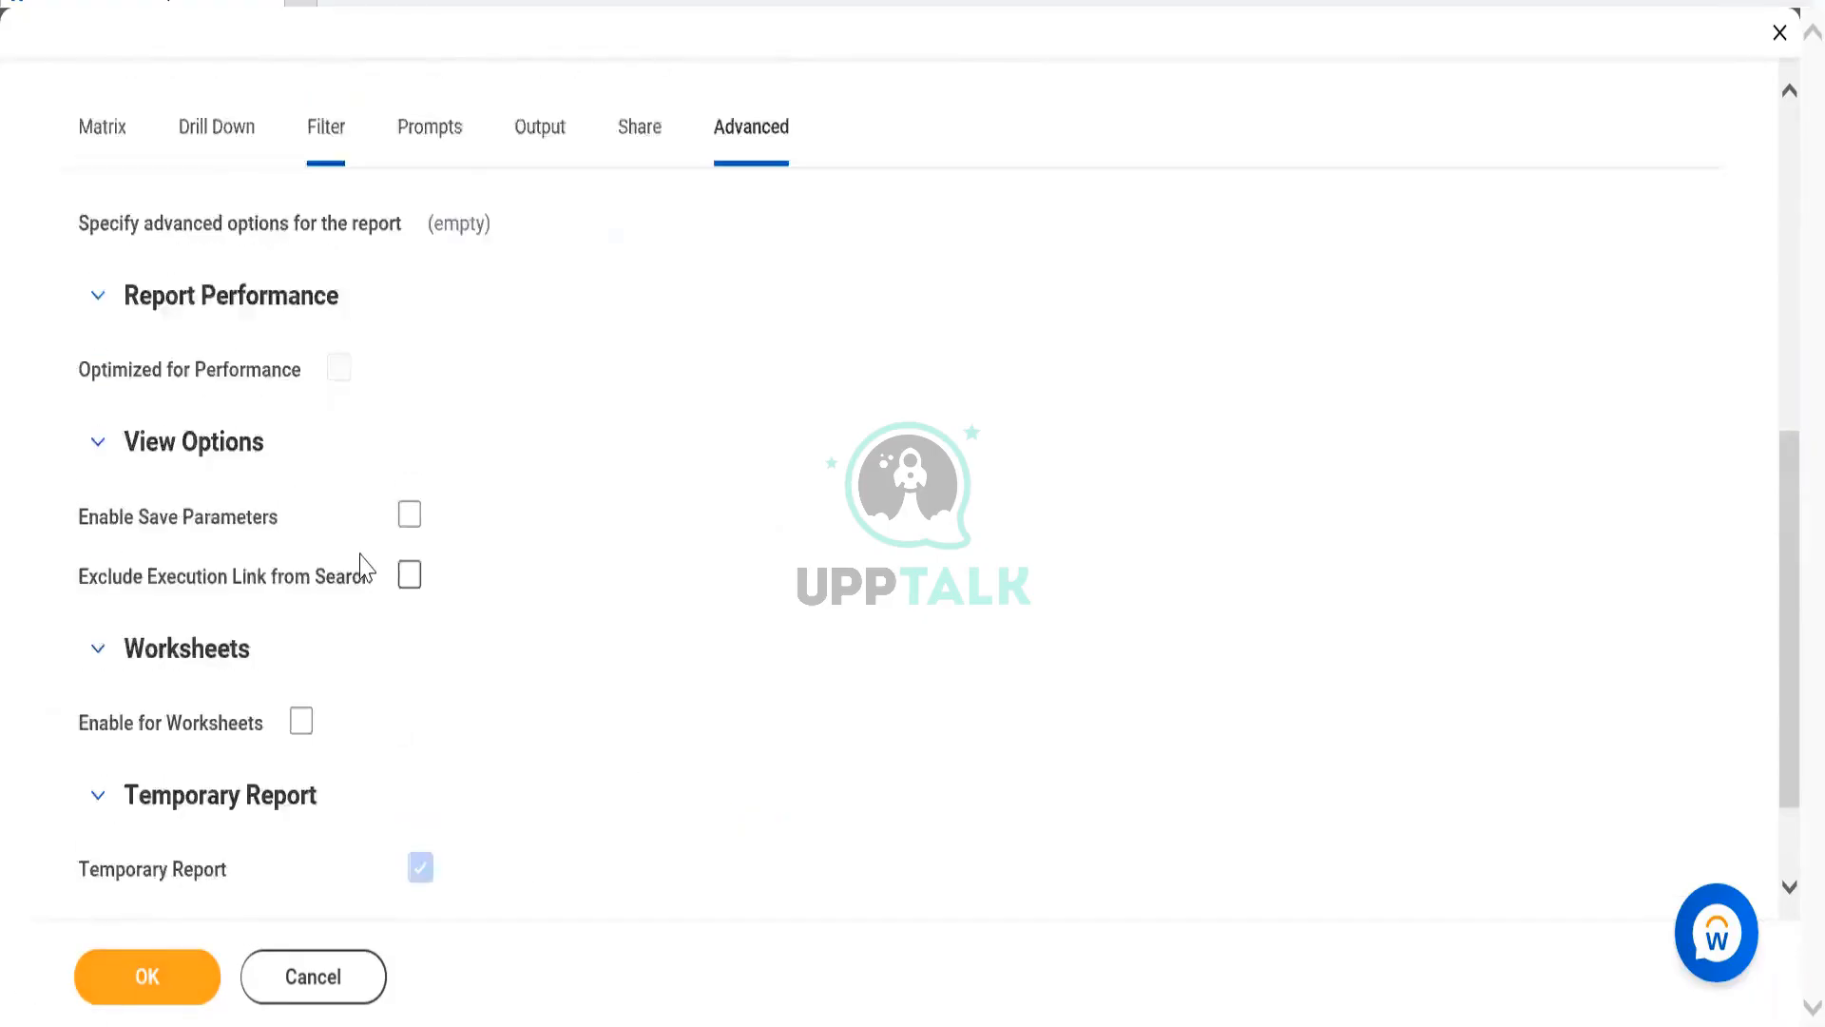
Return to the matrix definition, save the custom report and run it.
click(103, 322)
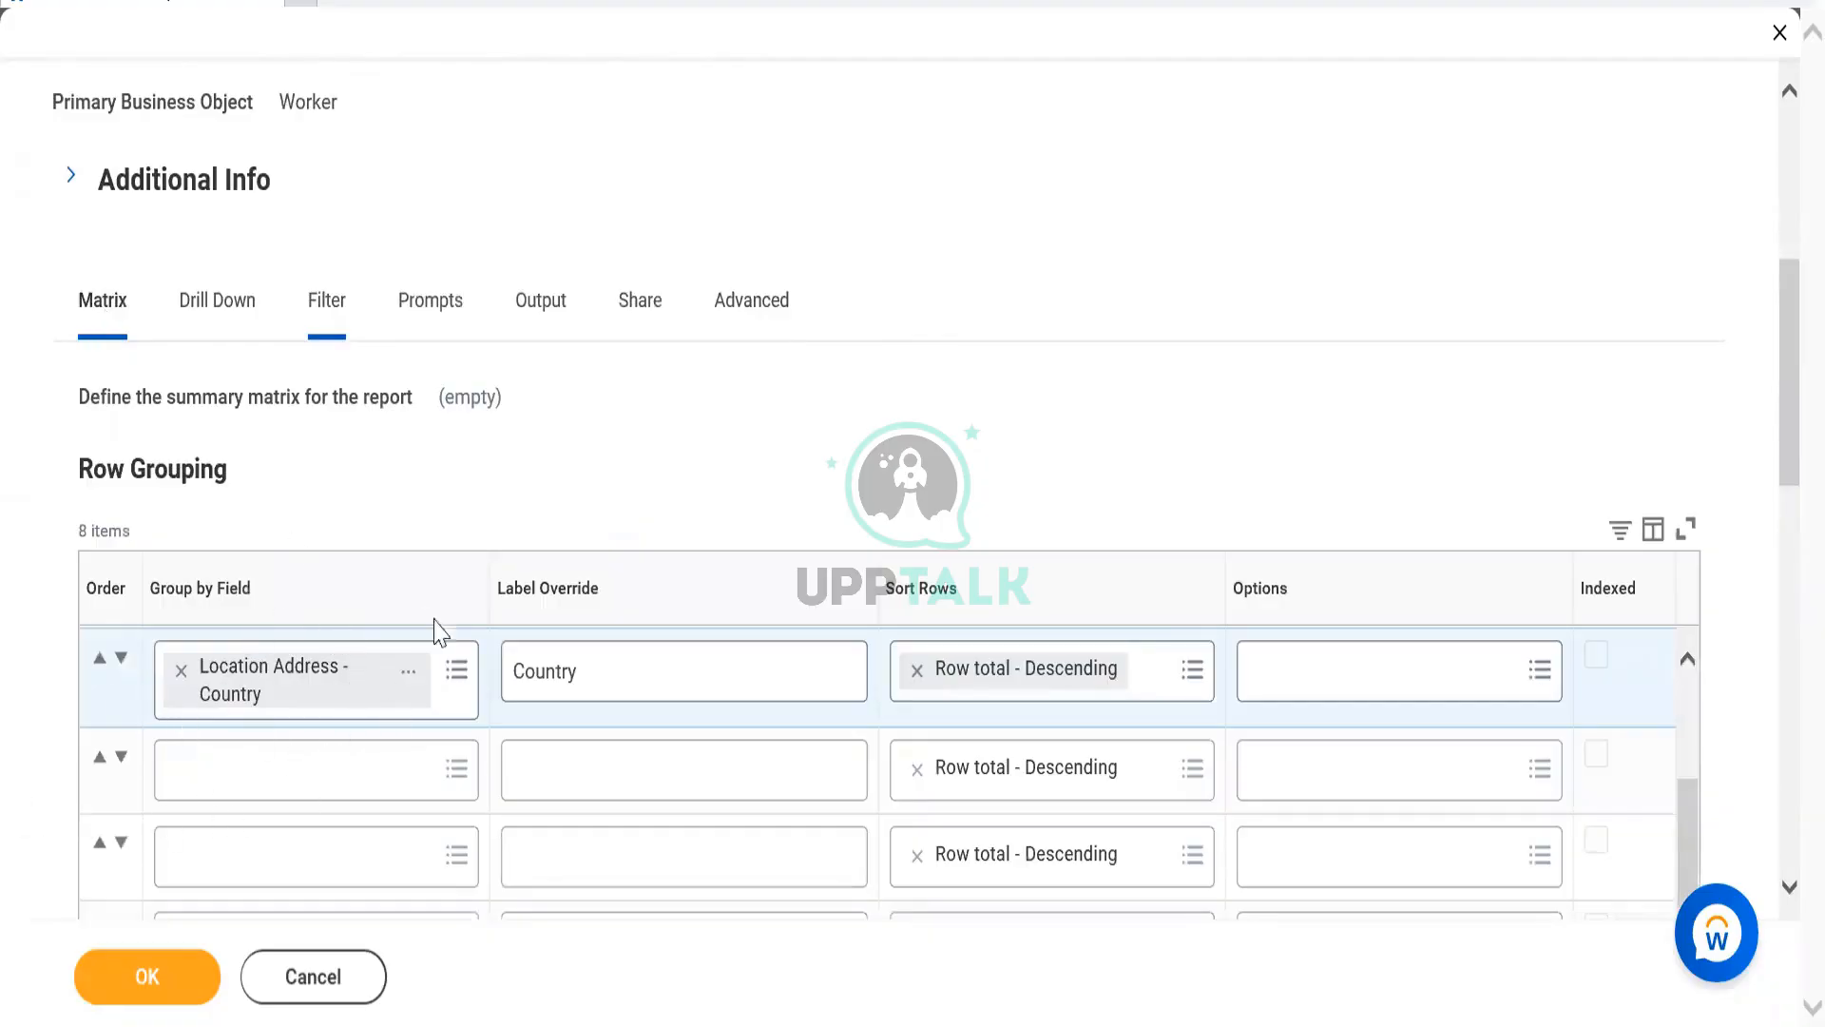
click(150, 979)
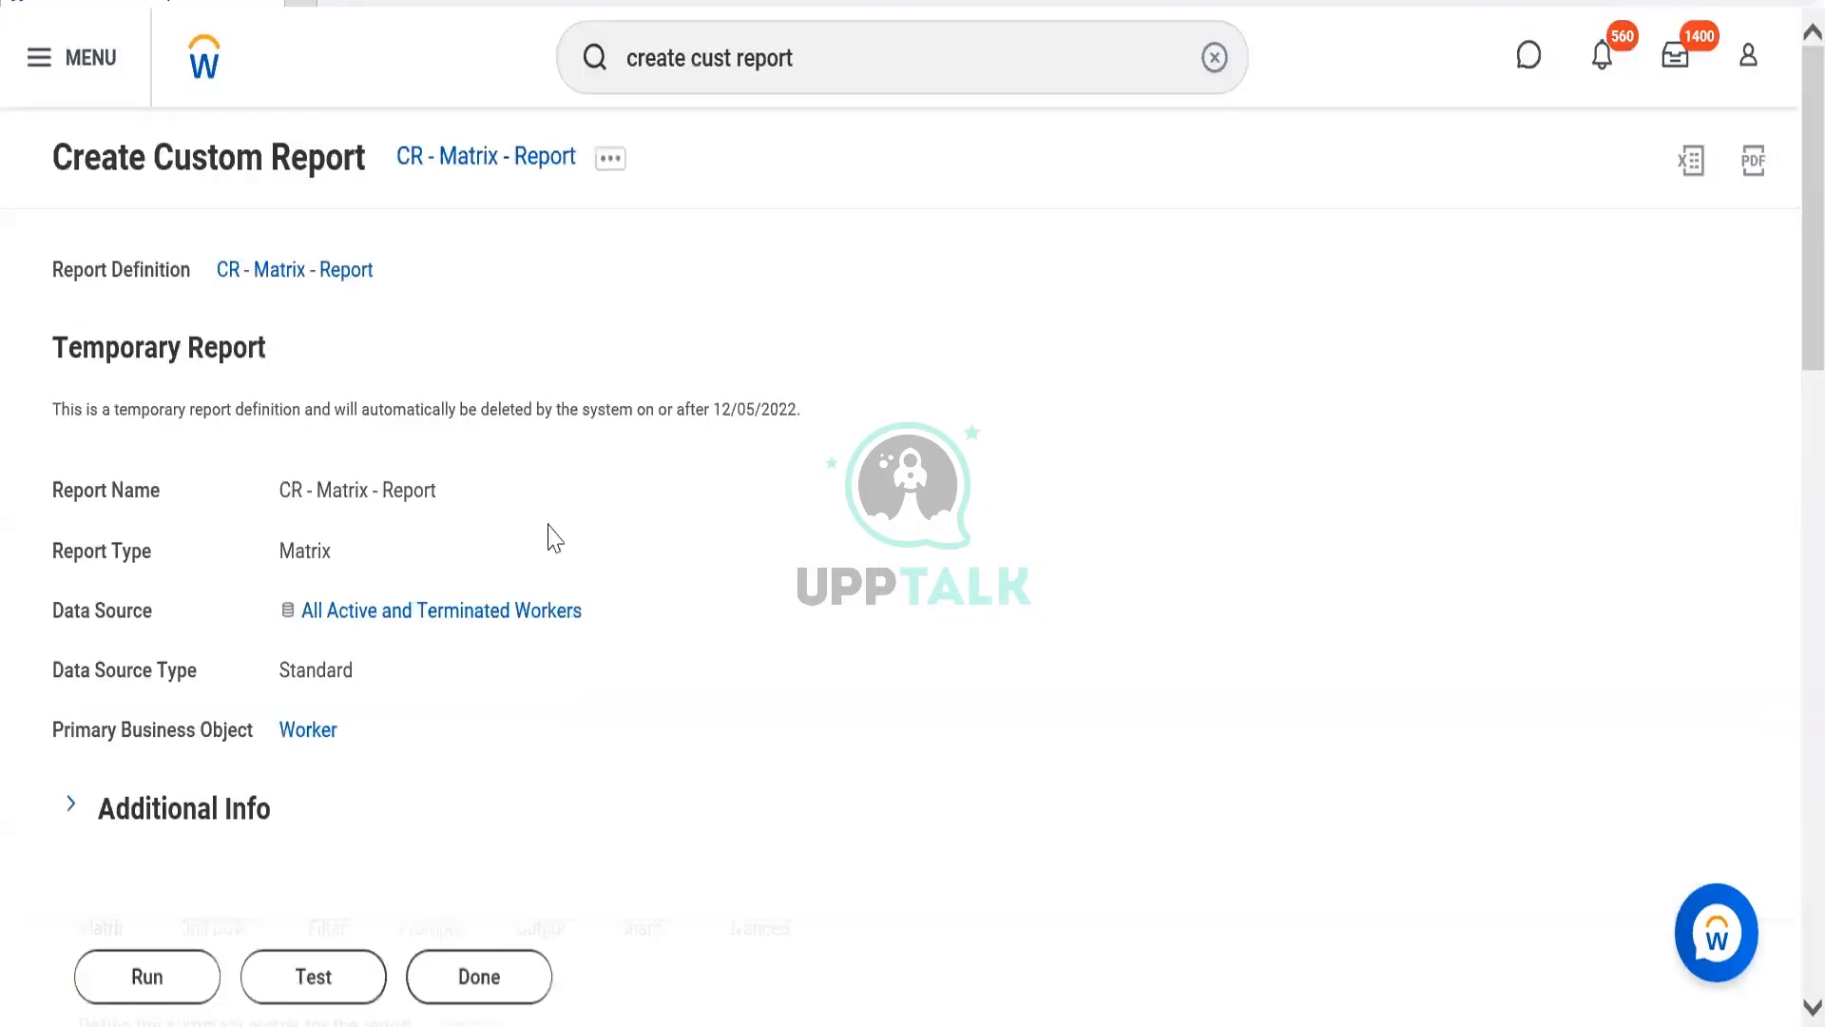
click(145, 980)
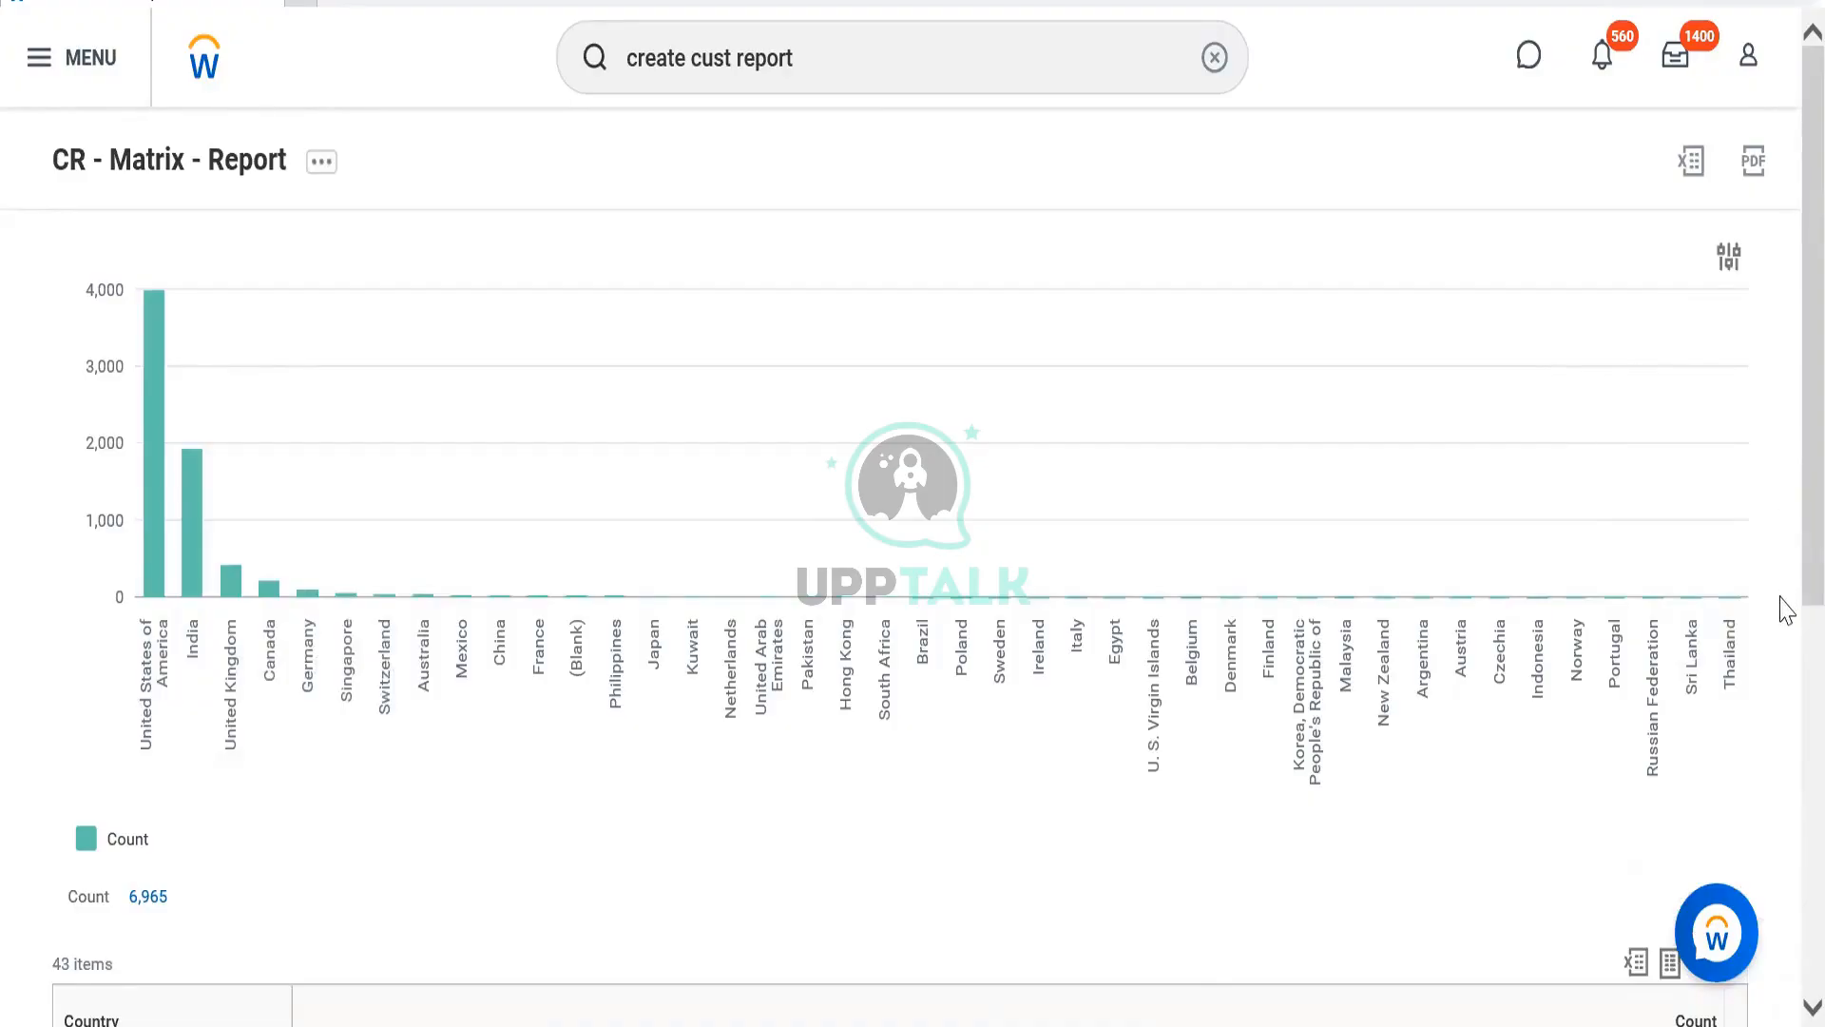
Examine the report's column chart by country and the matching table of worker counts.
scroll(1785, 609, down, 7)
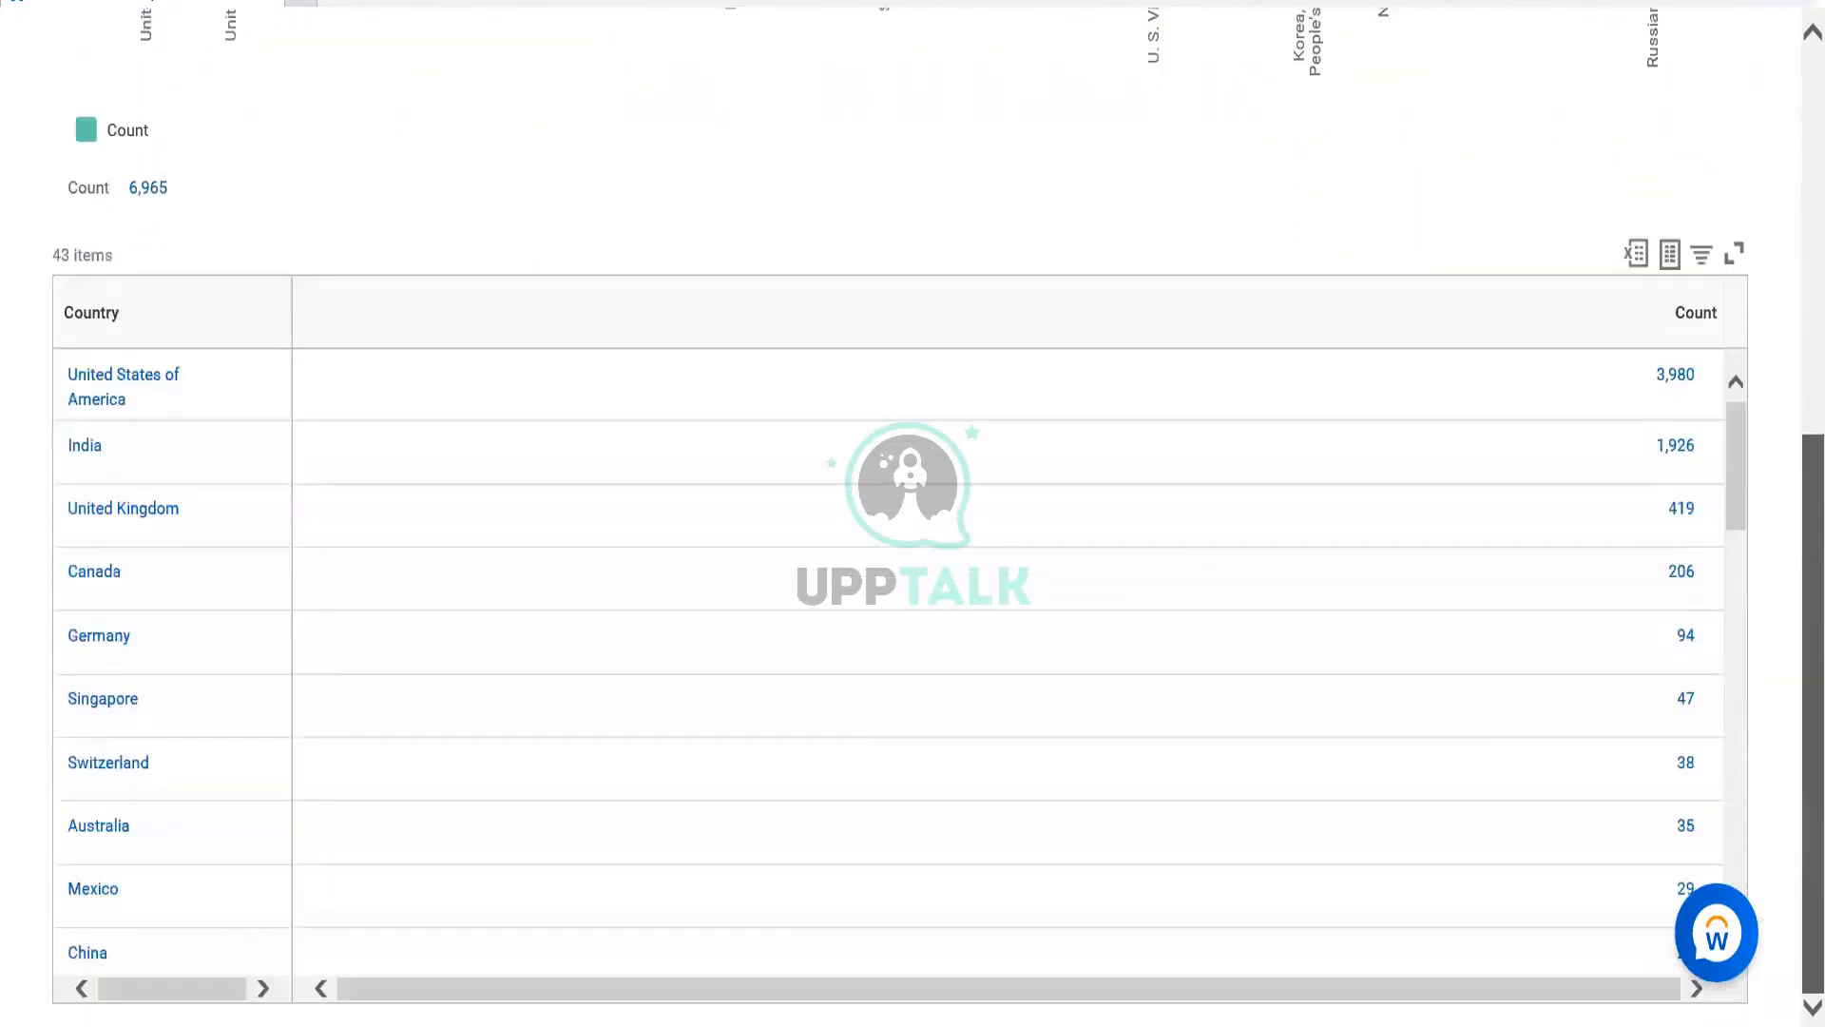
scroll(913, 513, up, 7)
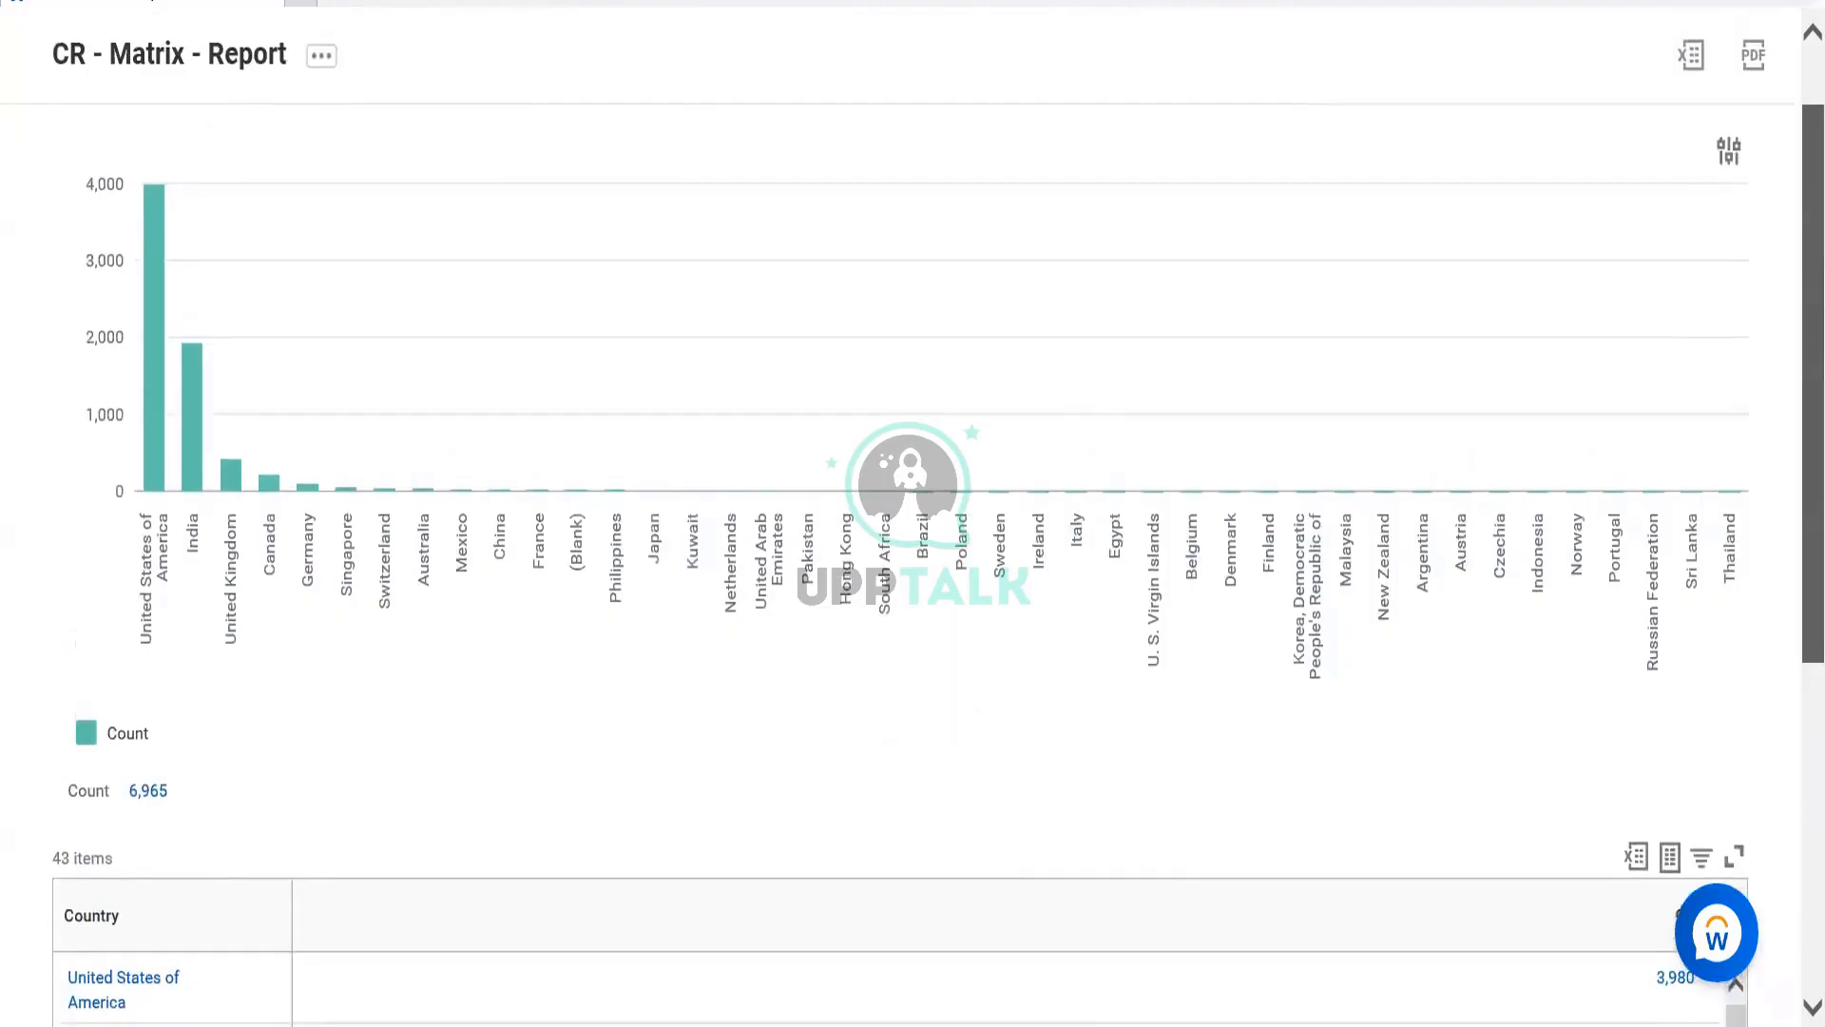
scroll(913, 513, down, 6)
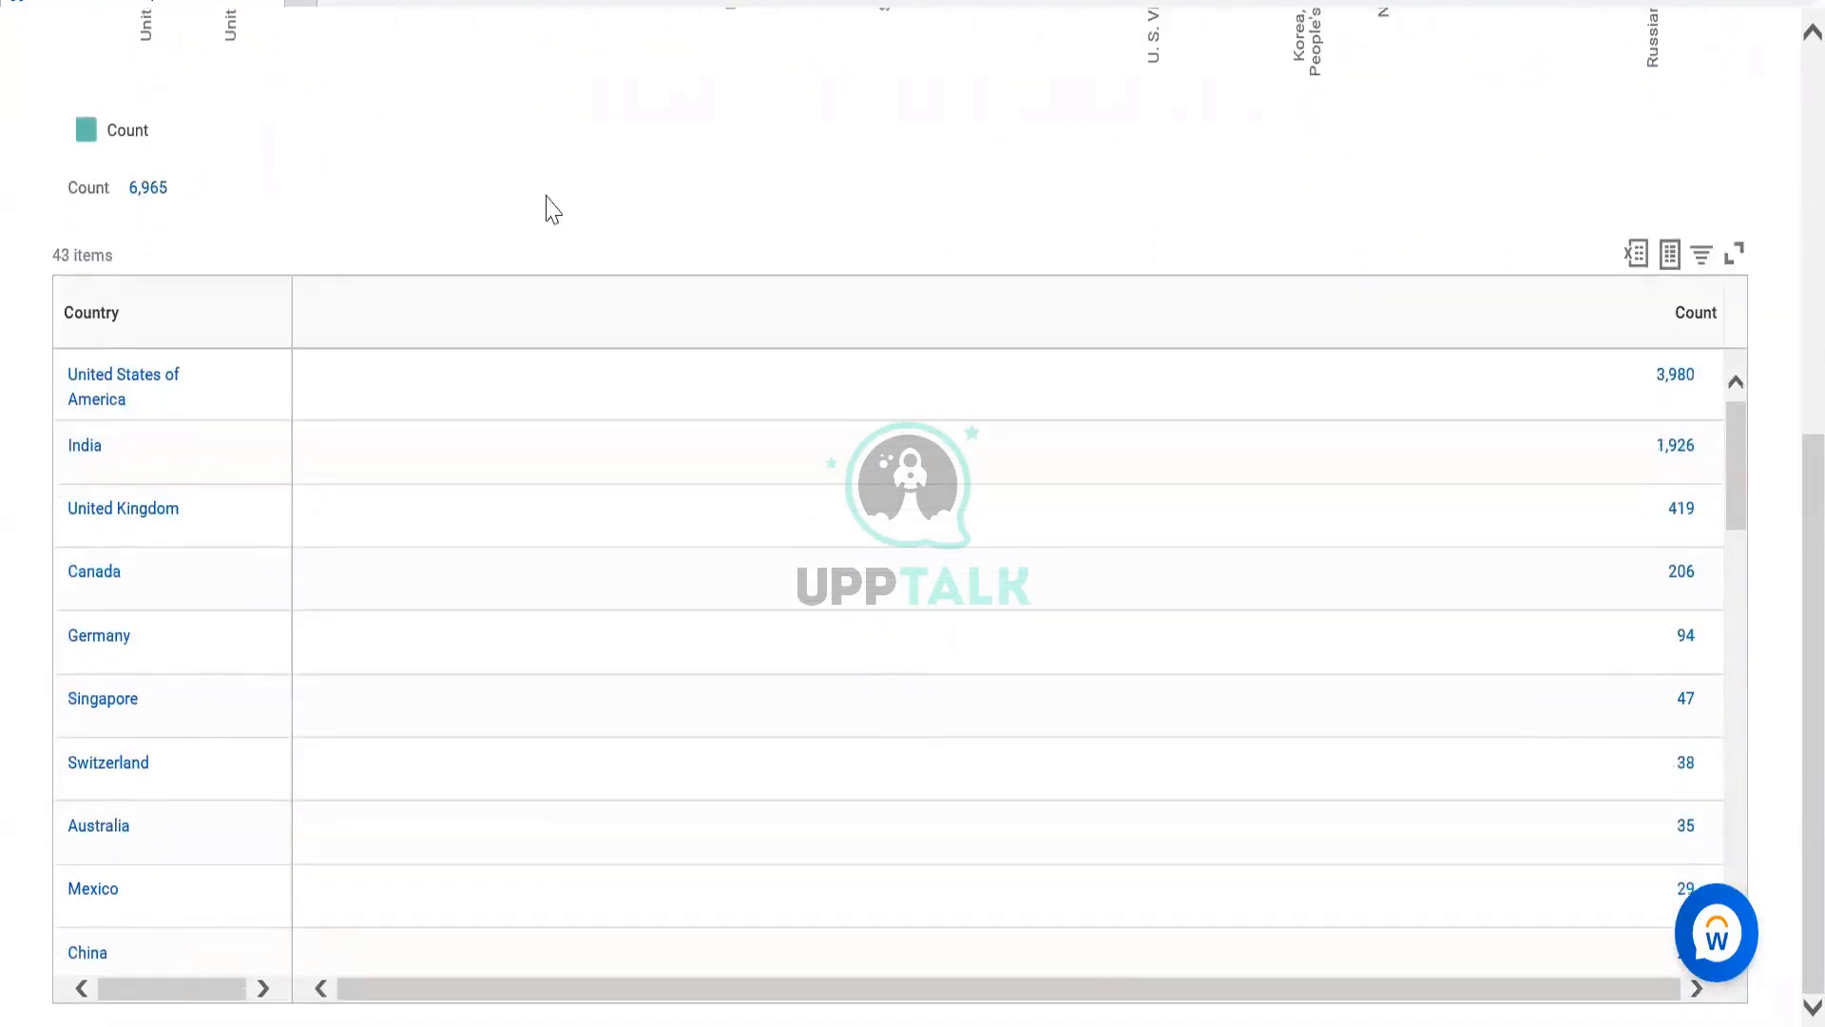
scroll(725, 453, up, 7)
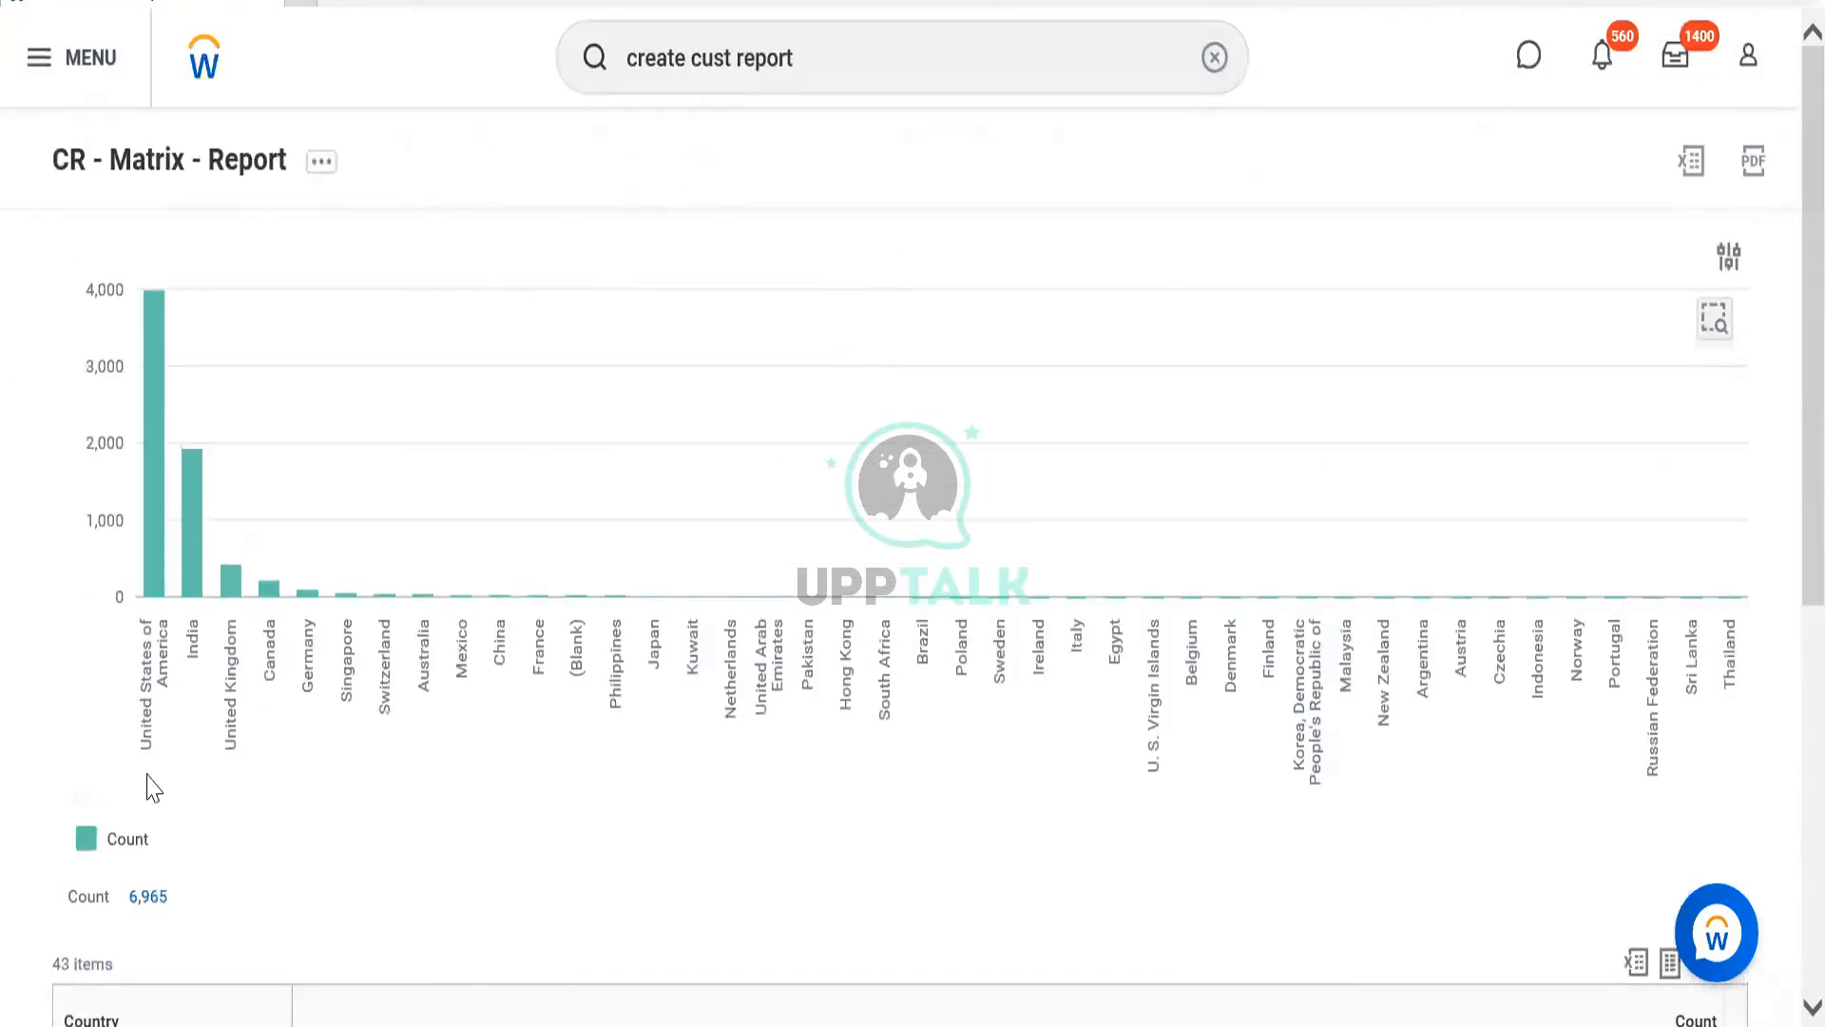
scroll(1141, 440, down, 5)
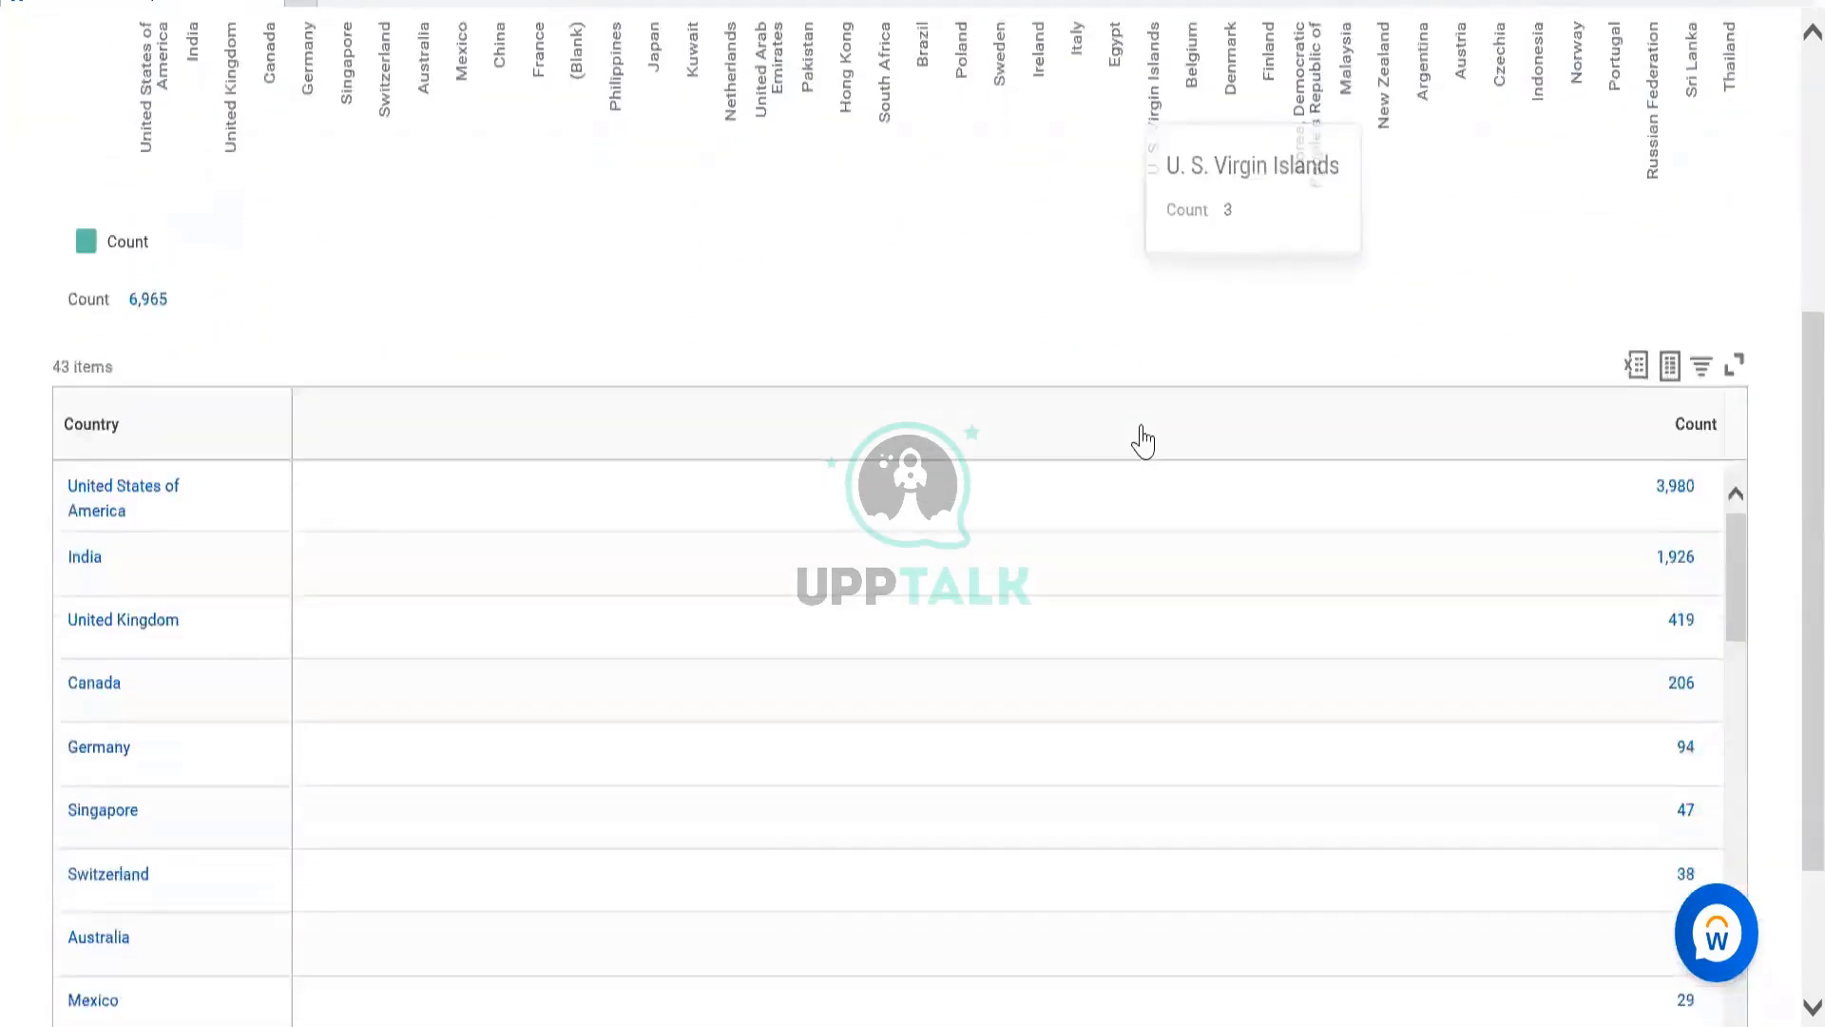
scroll(1141, 440, down, 2)
scroll(1236, 760, up, 4)
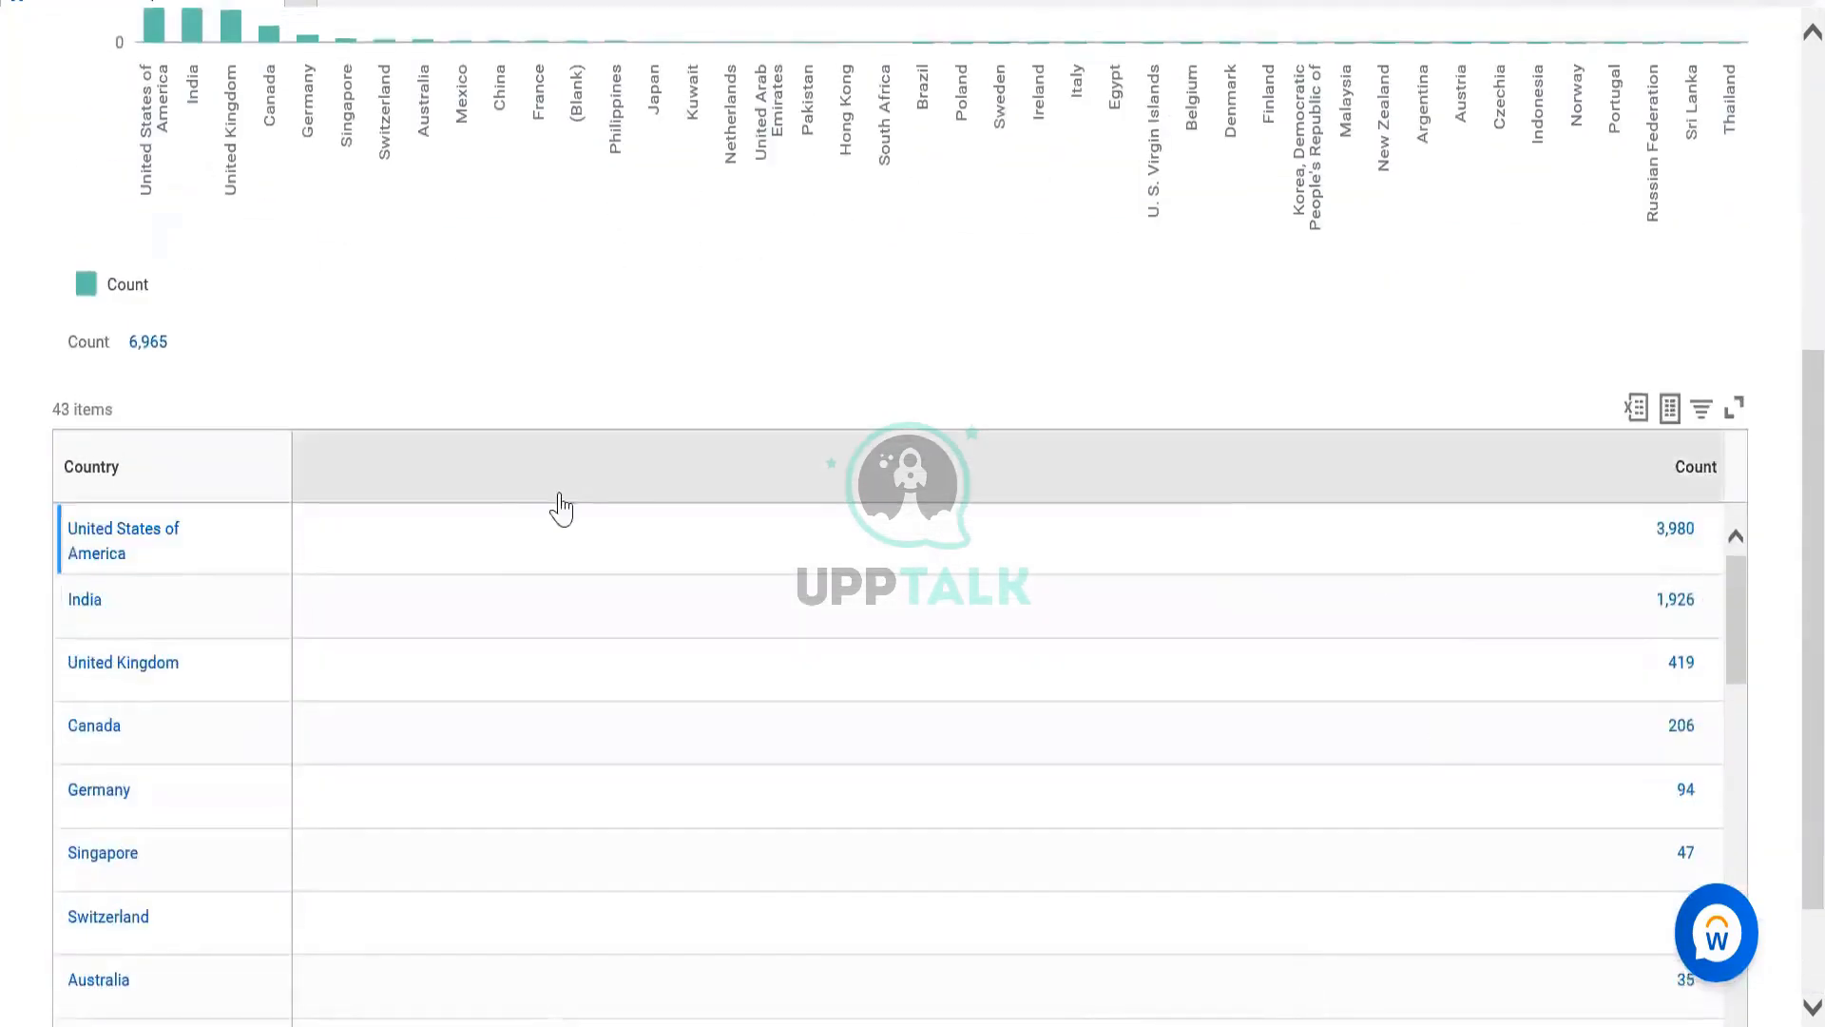
scroll(561, 509, up, 2)
scroll(1654, 820, down, 1)
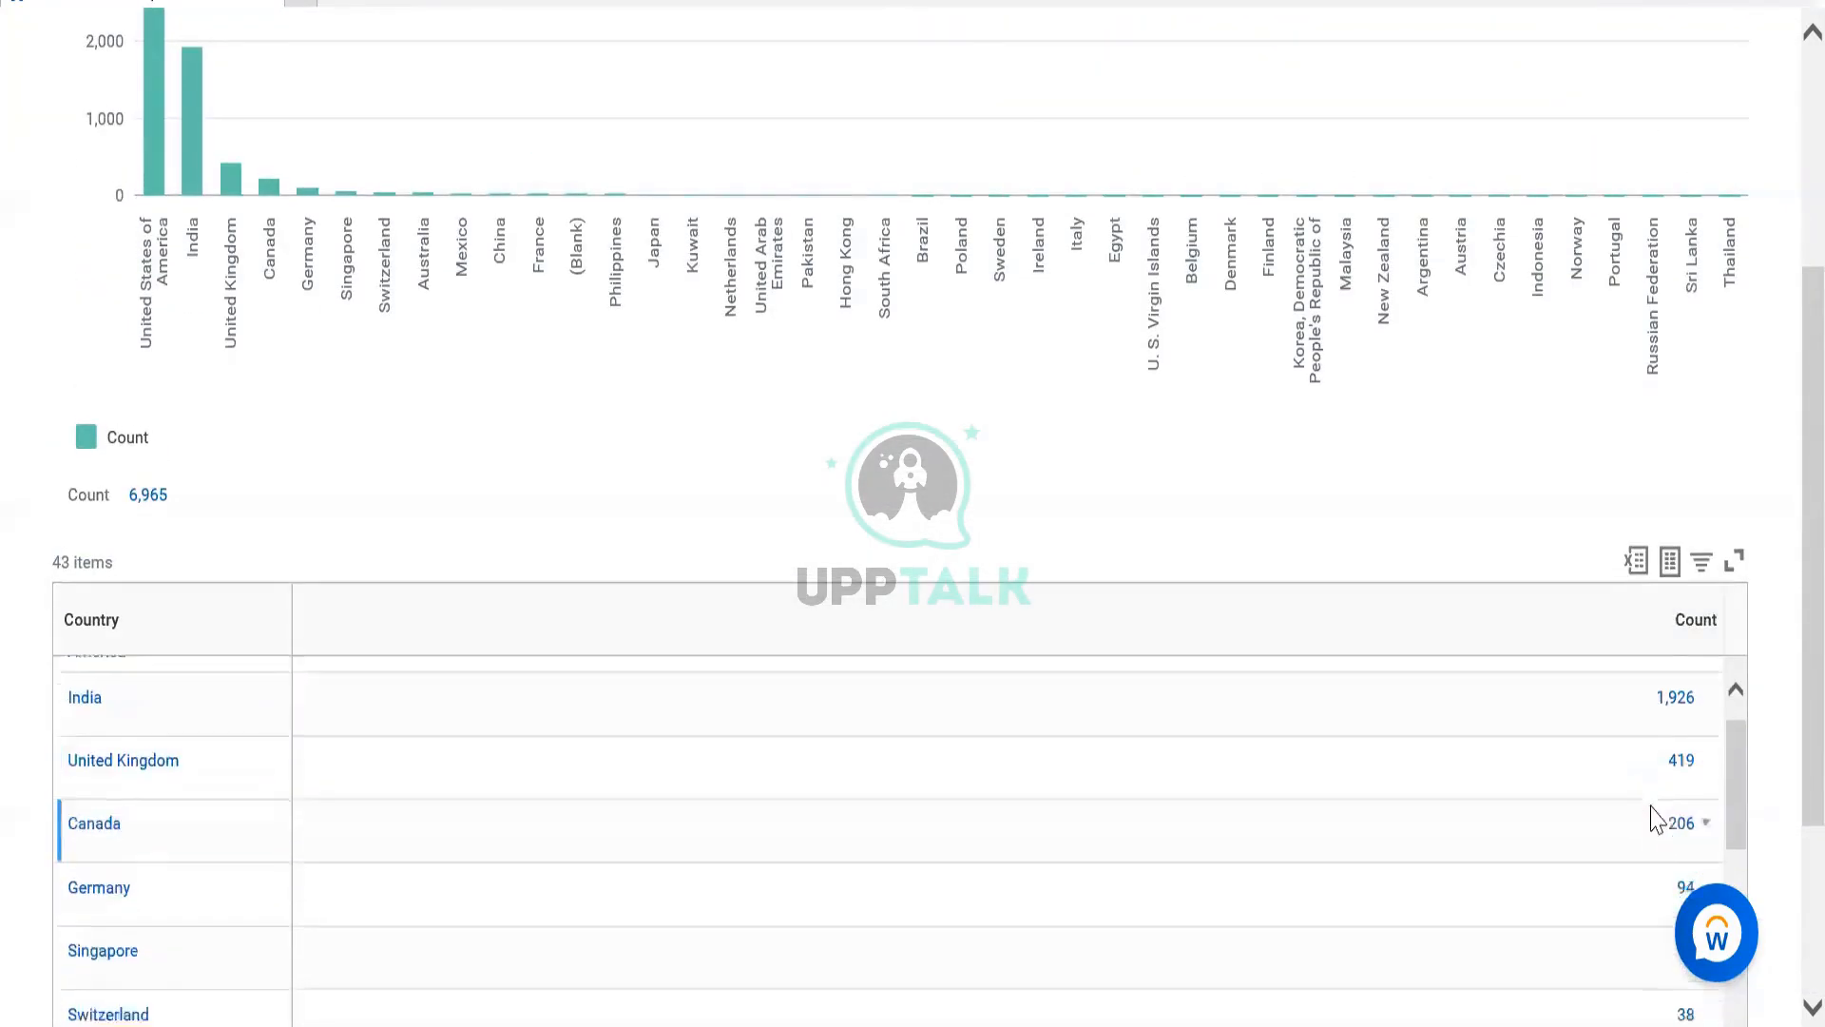
Drill into the United States of America count by Job Profile and close the breakdown.
scroll(1654, 819, up, 3)
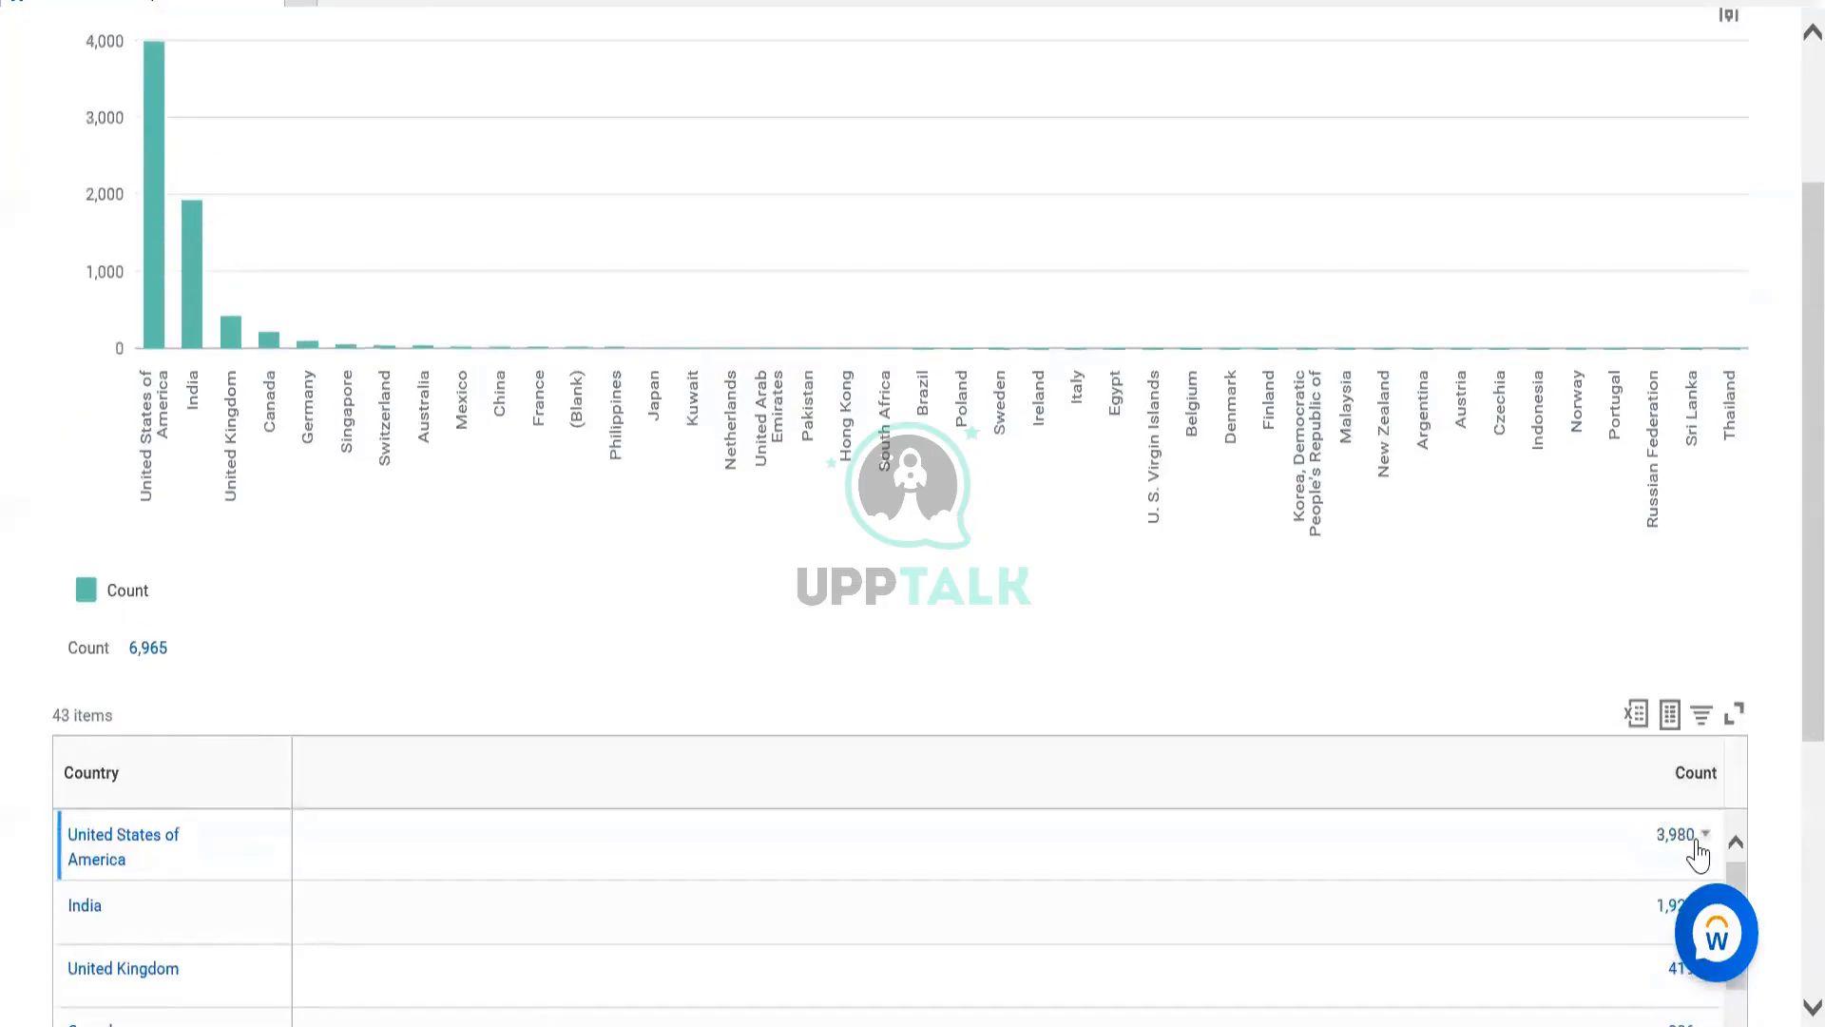
click(1705, 835)
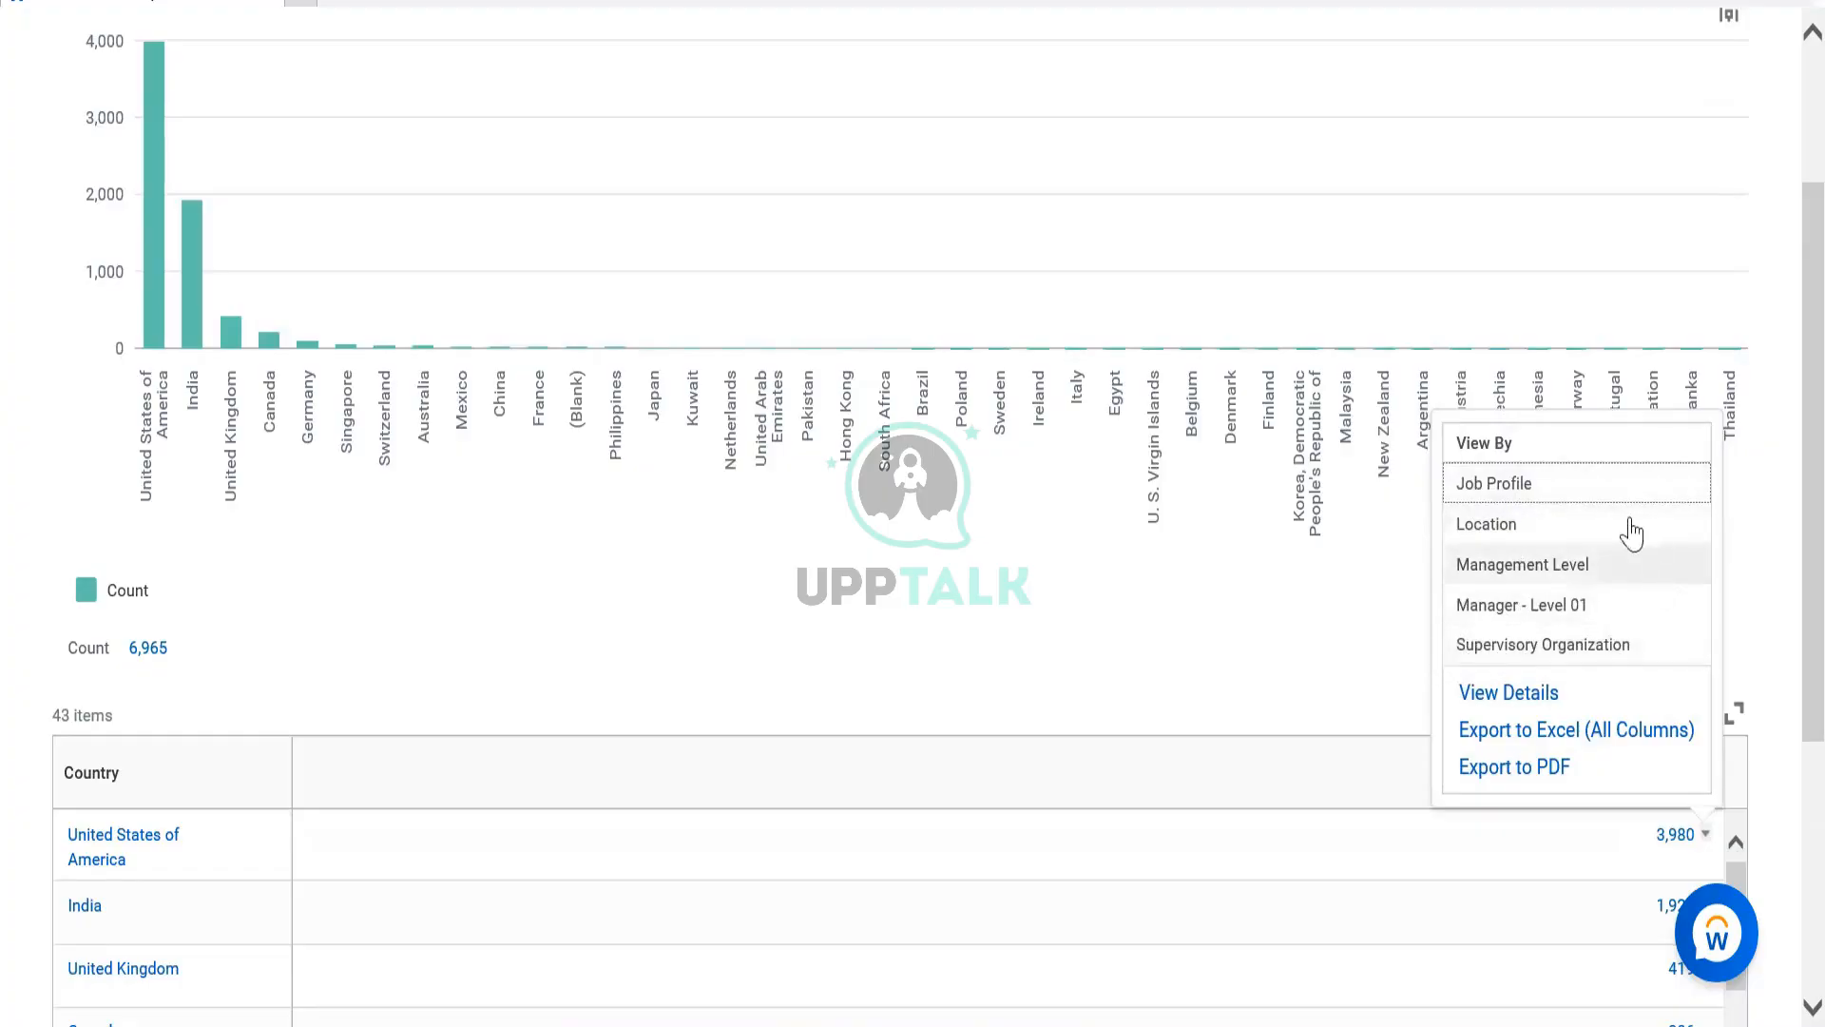
click(1554, 502)
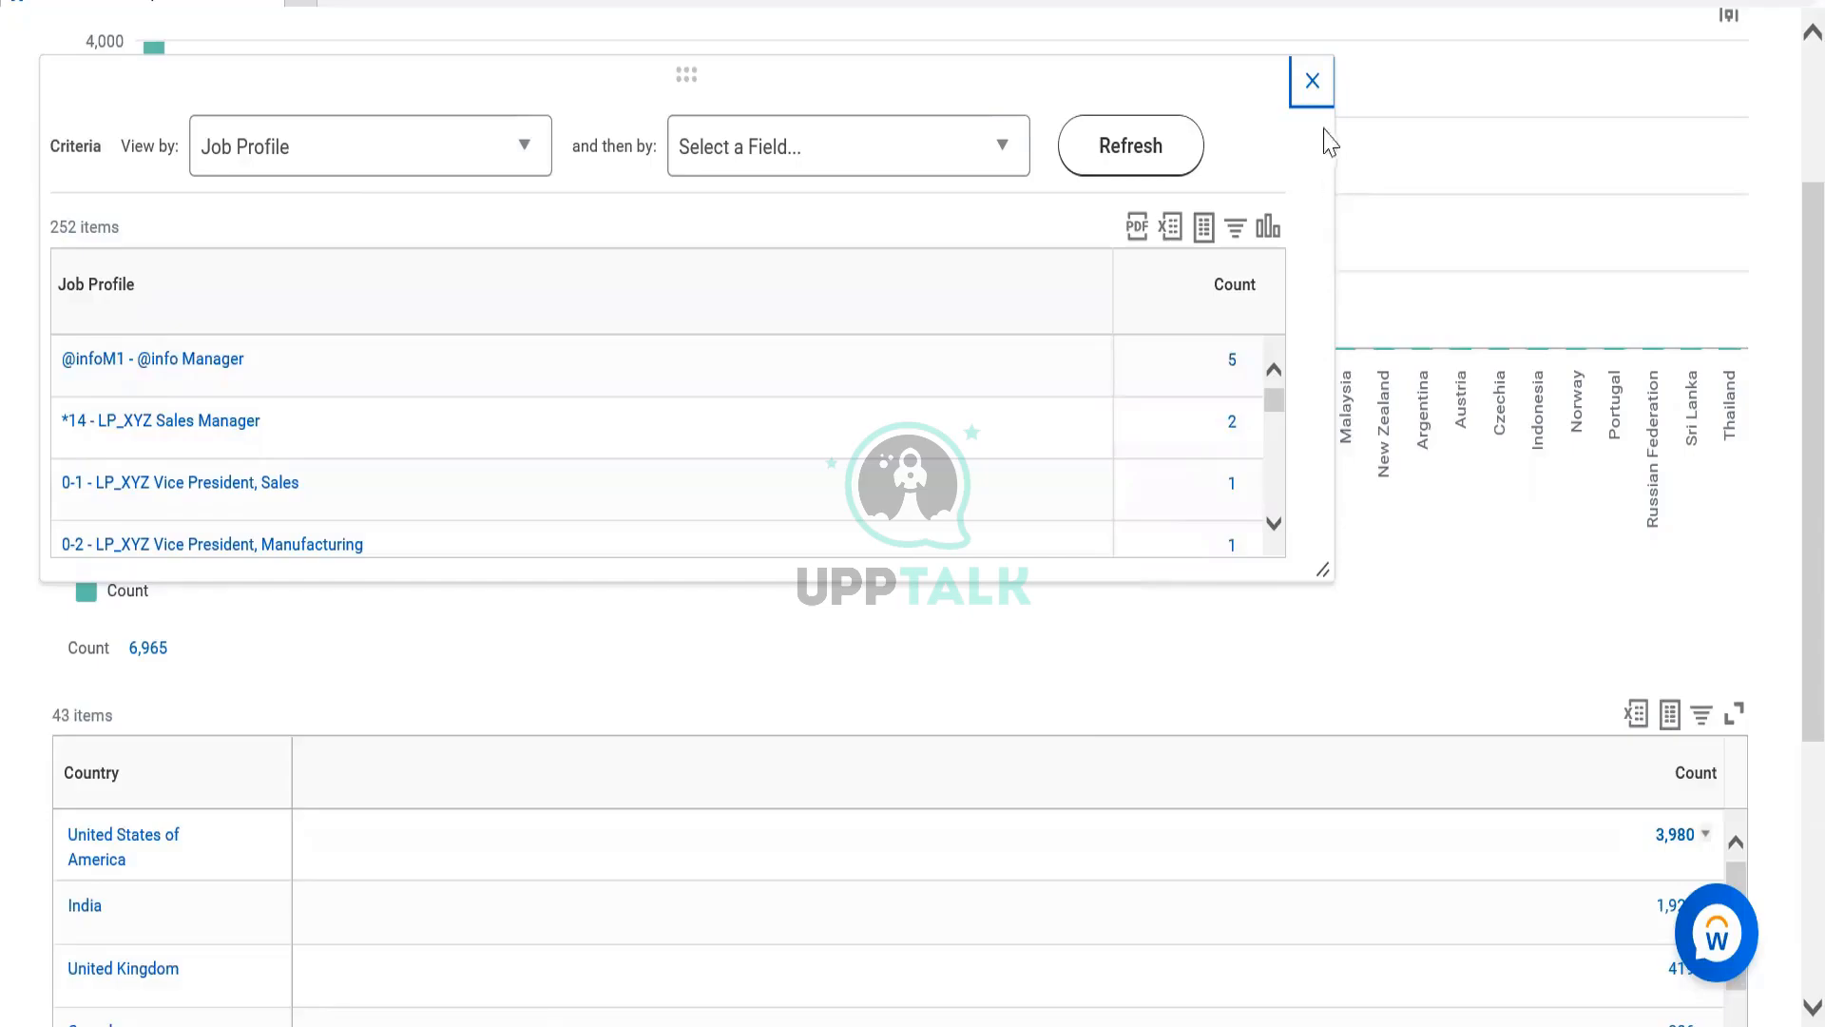
click(1311, 84)
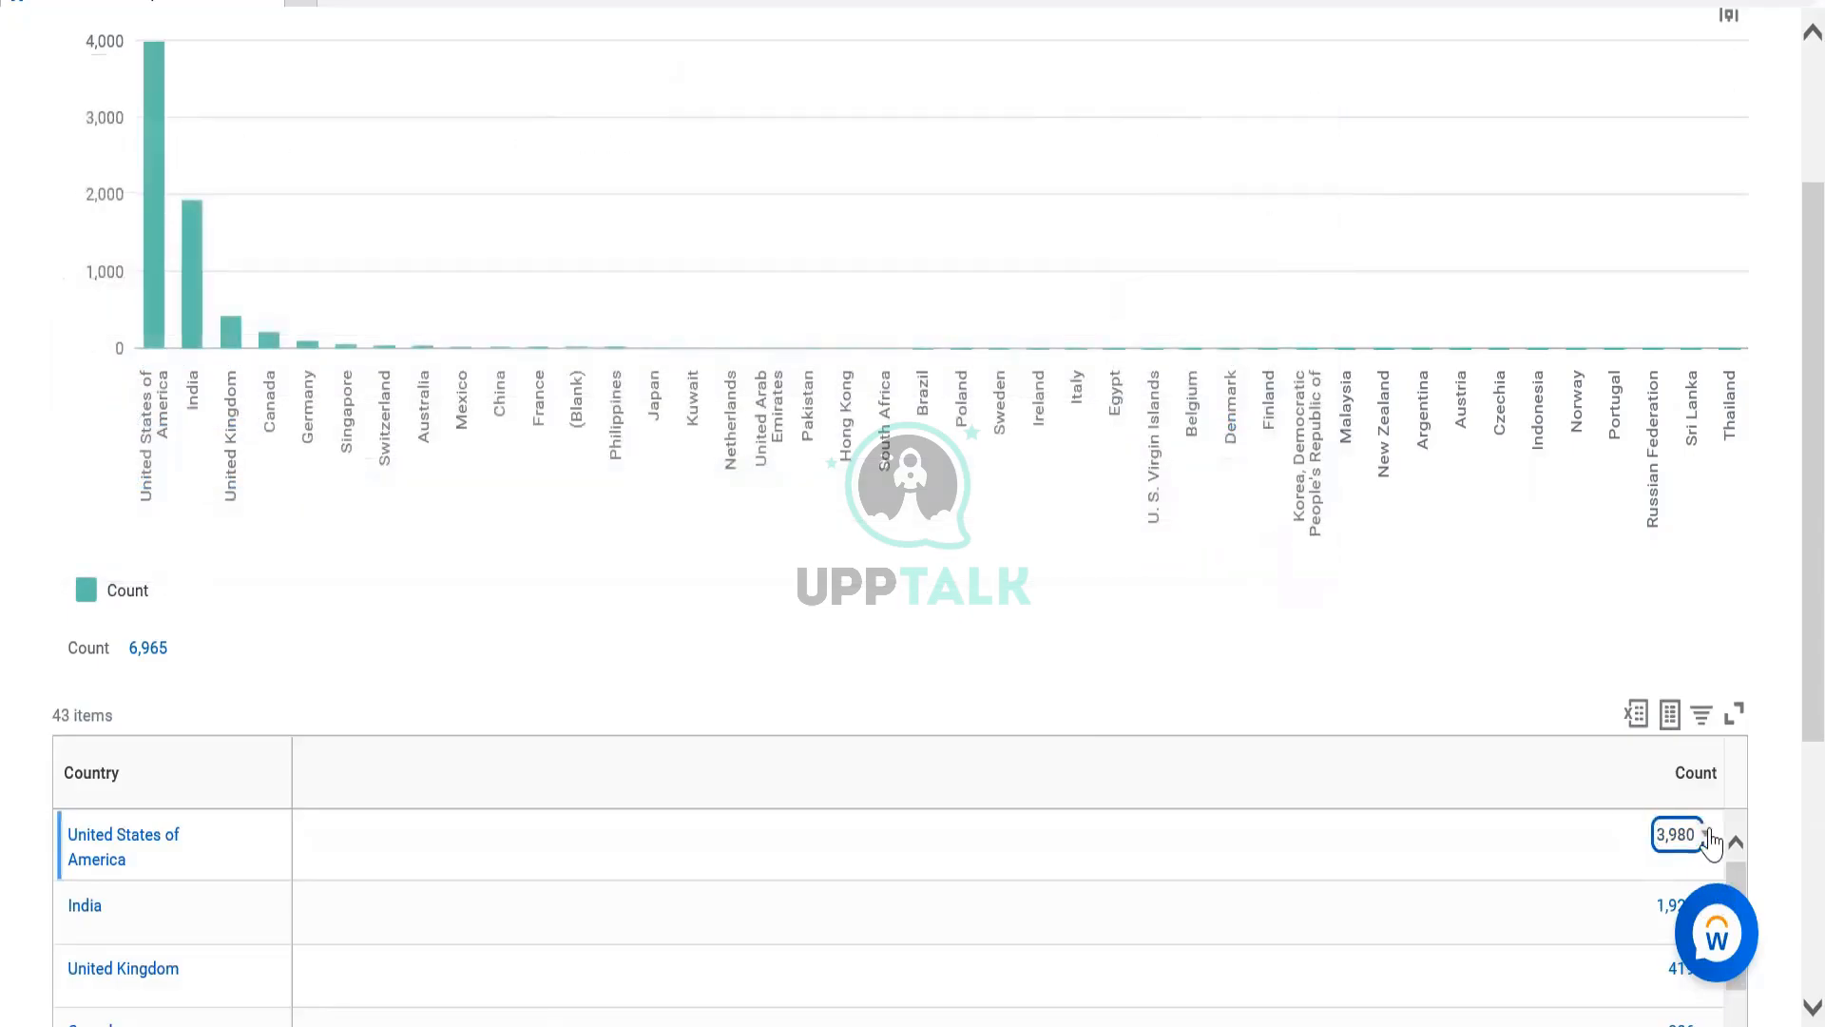
Drill into the United States of America count by Supervisory Organization and look through the listed organizations.
click(1706, 836)
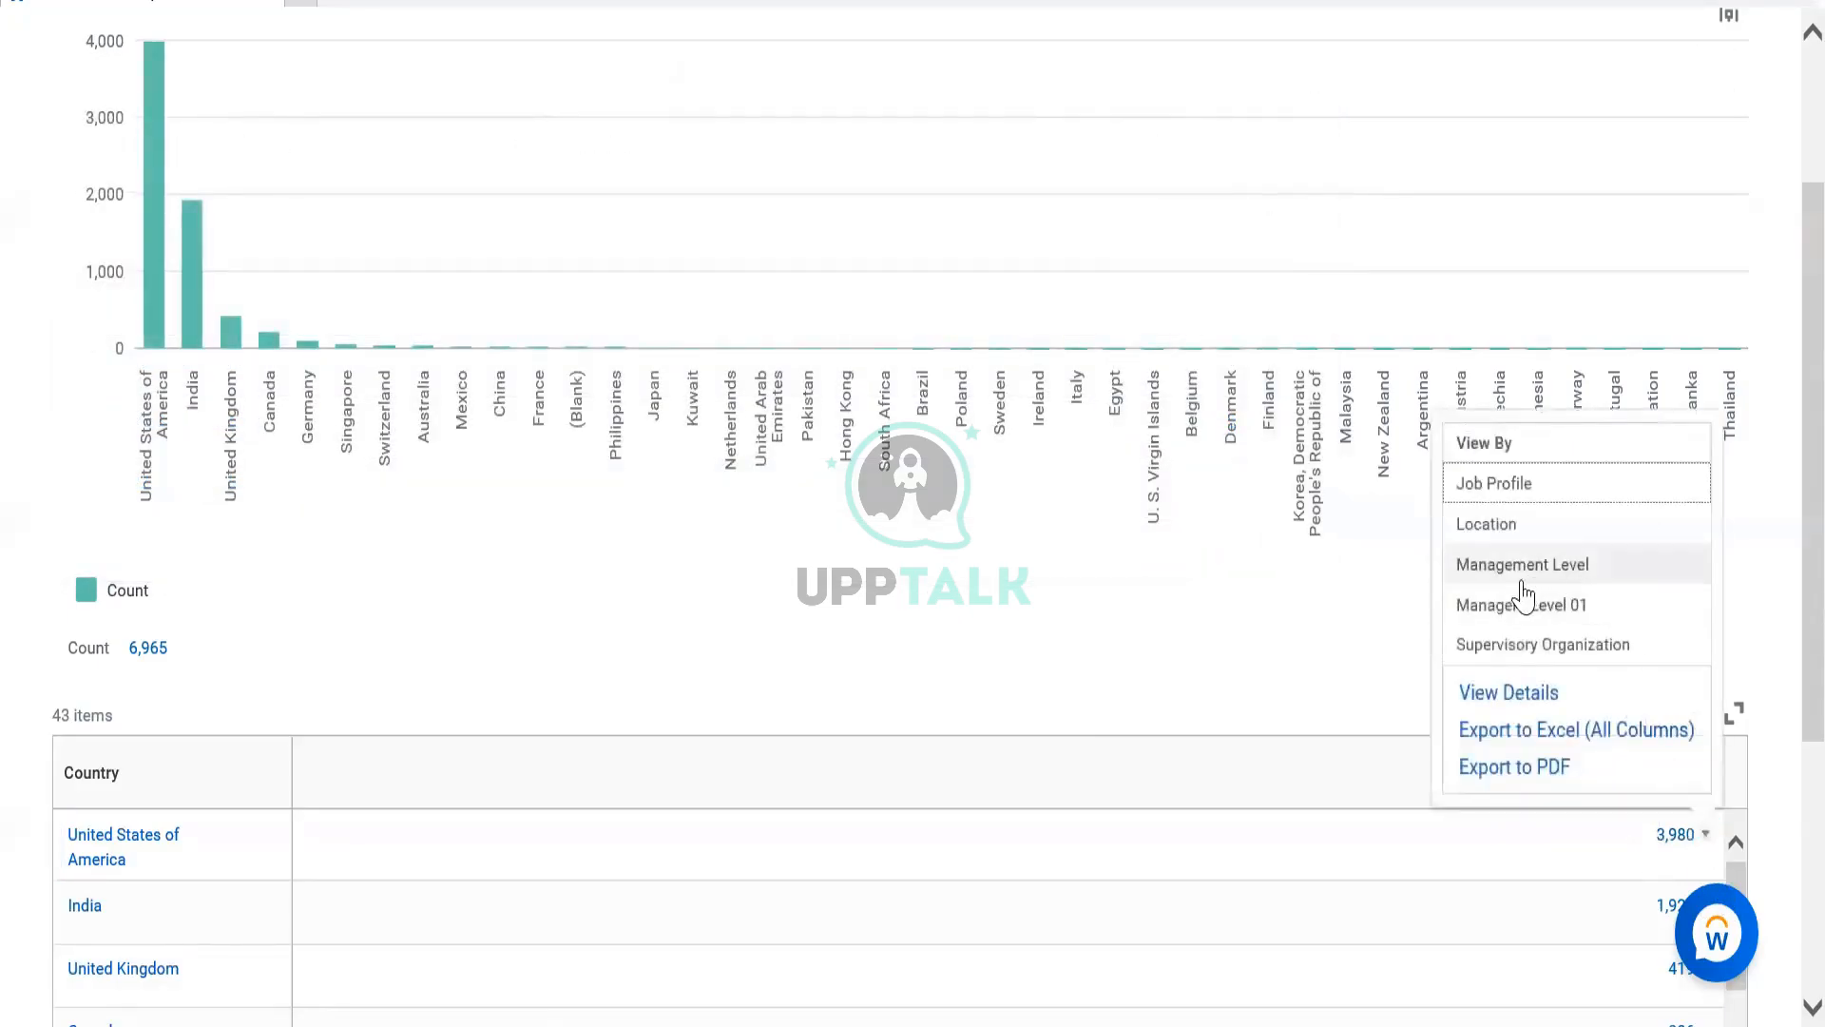
click(1590, 654)
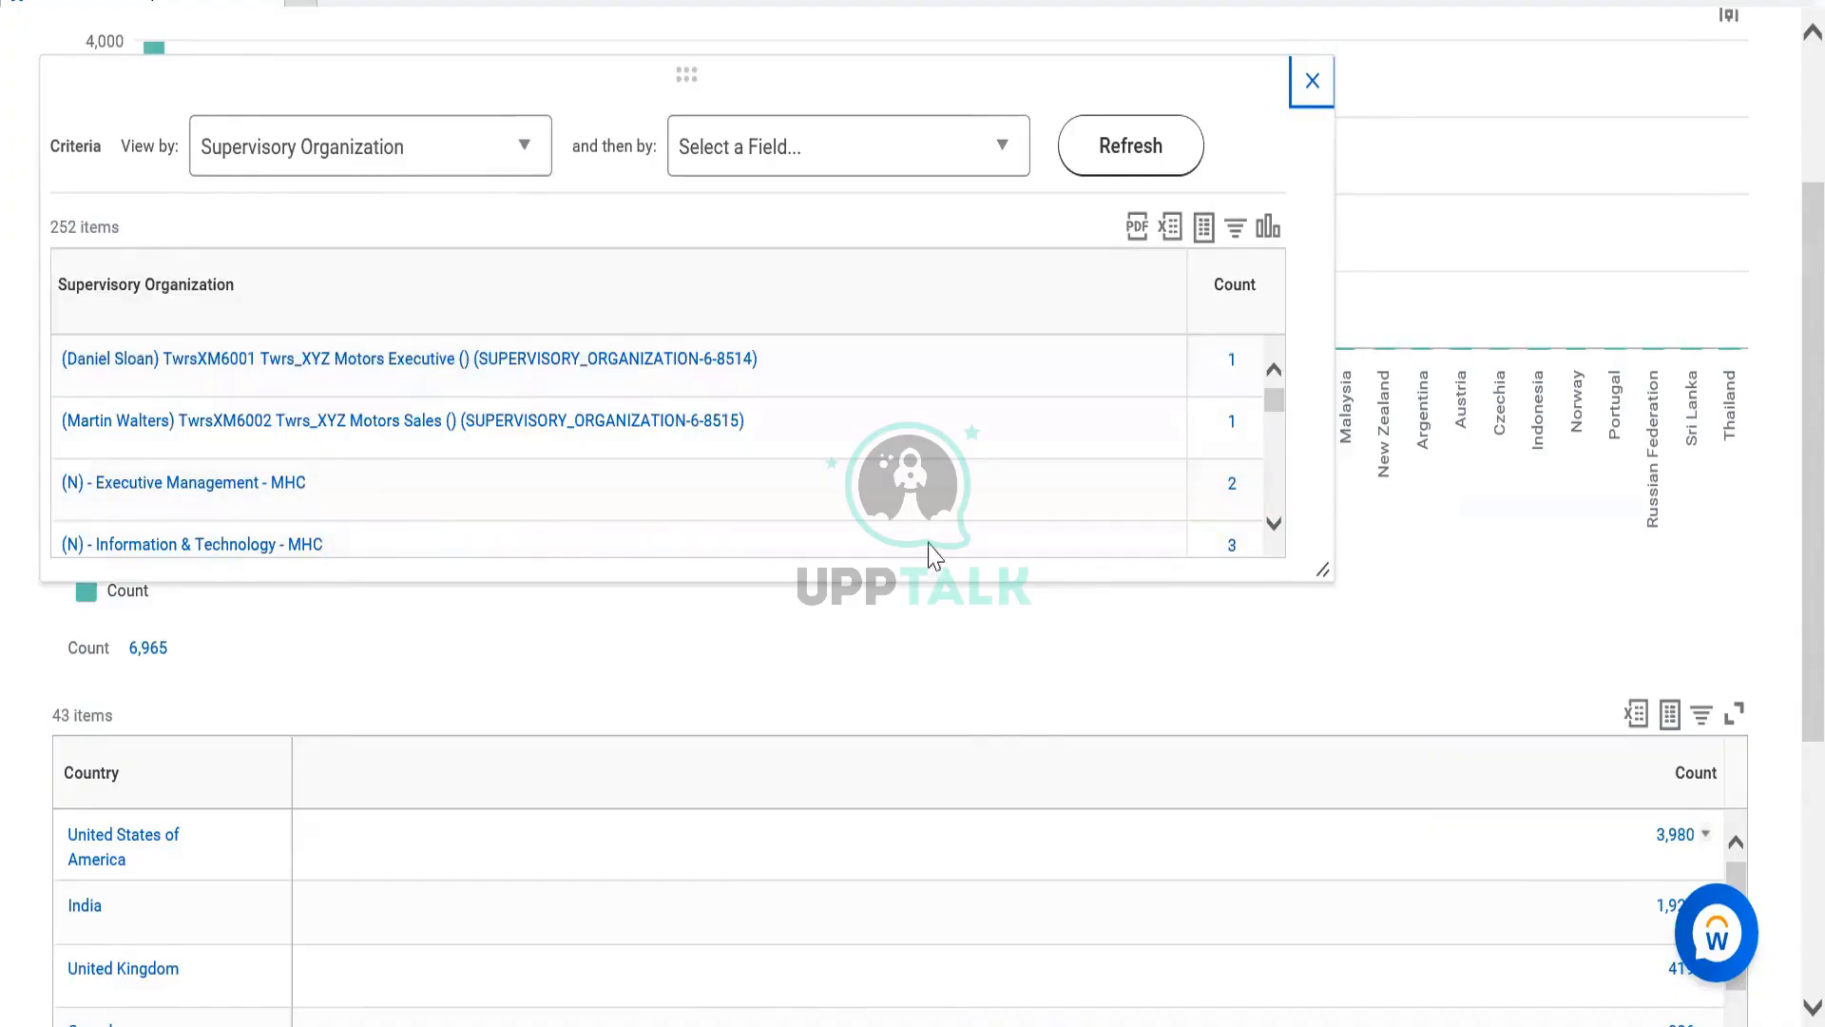
scroll(1153, 469, up, 2)
scroll(1189, 476, down, 2)
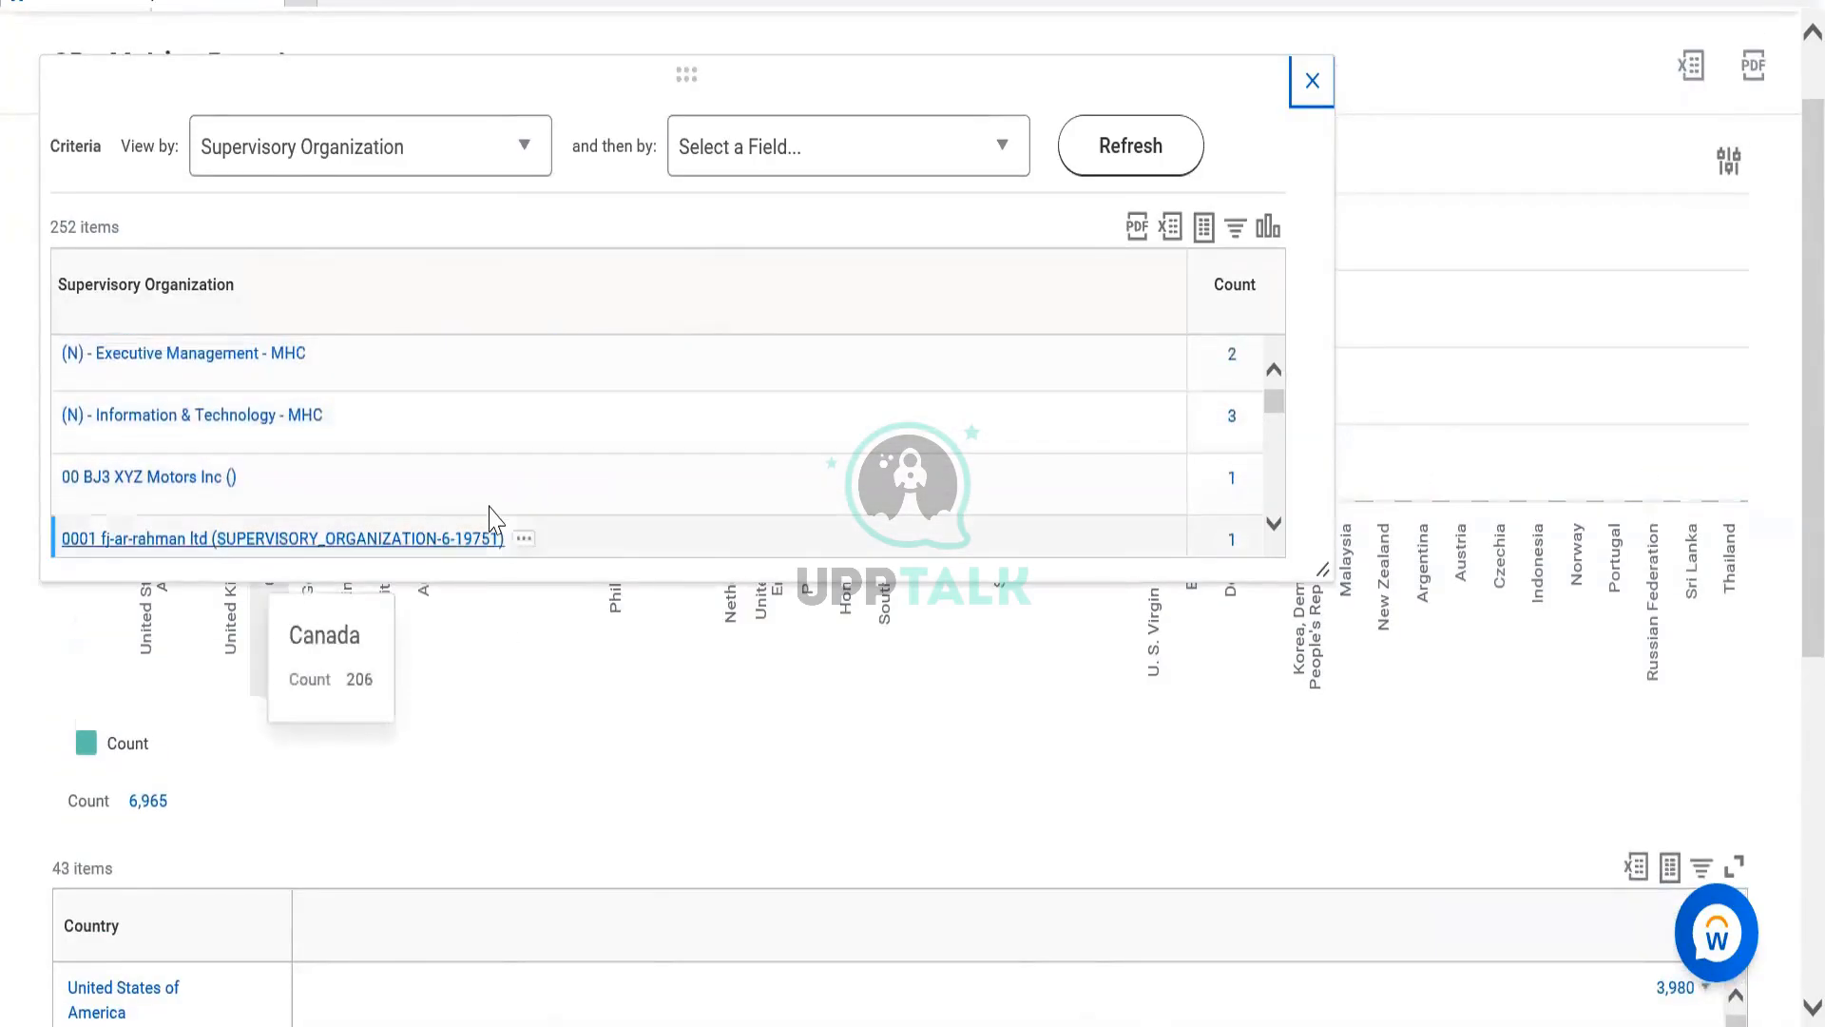
Look back through the first entries of the Supervisory Organization breakdown and close it.
scroll(522, 497, up, 2)
scroll(342, 482, up, 1)
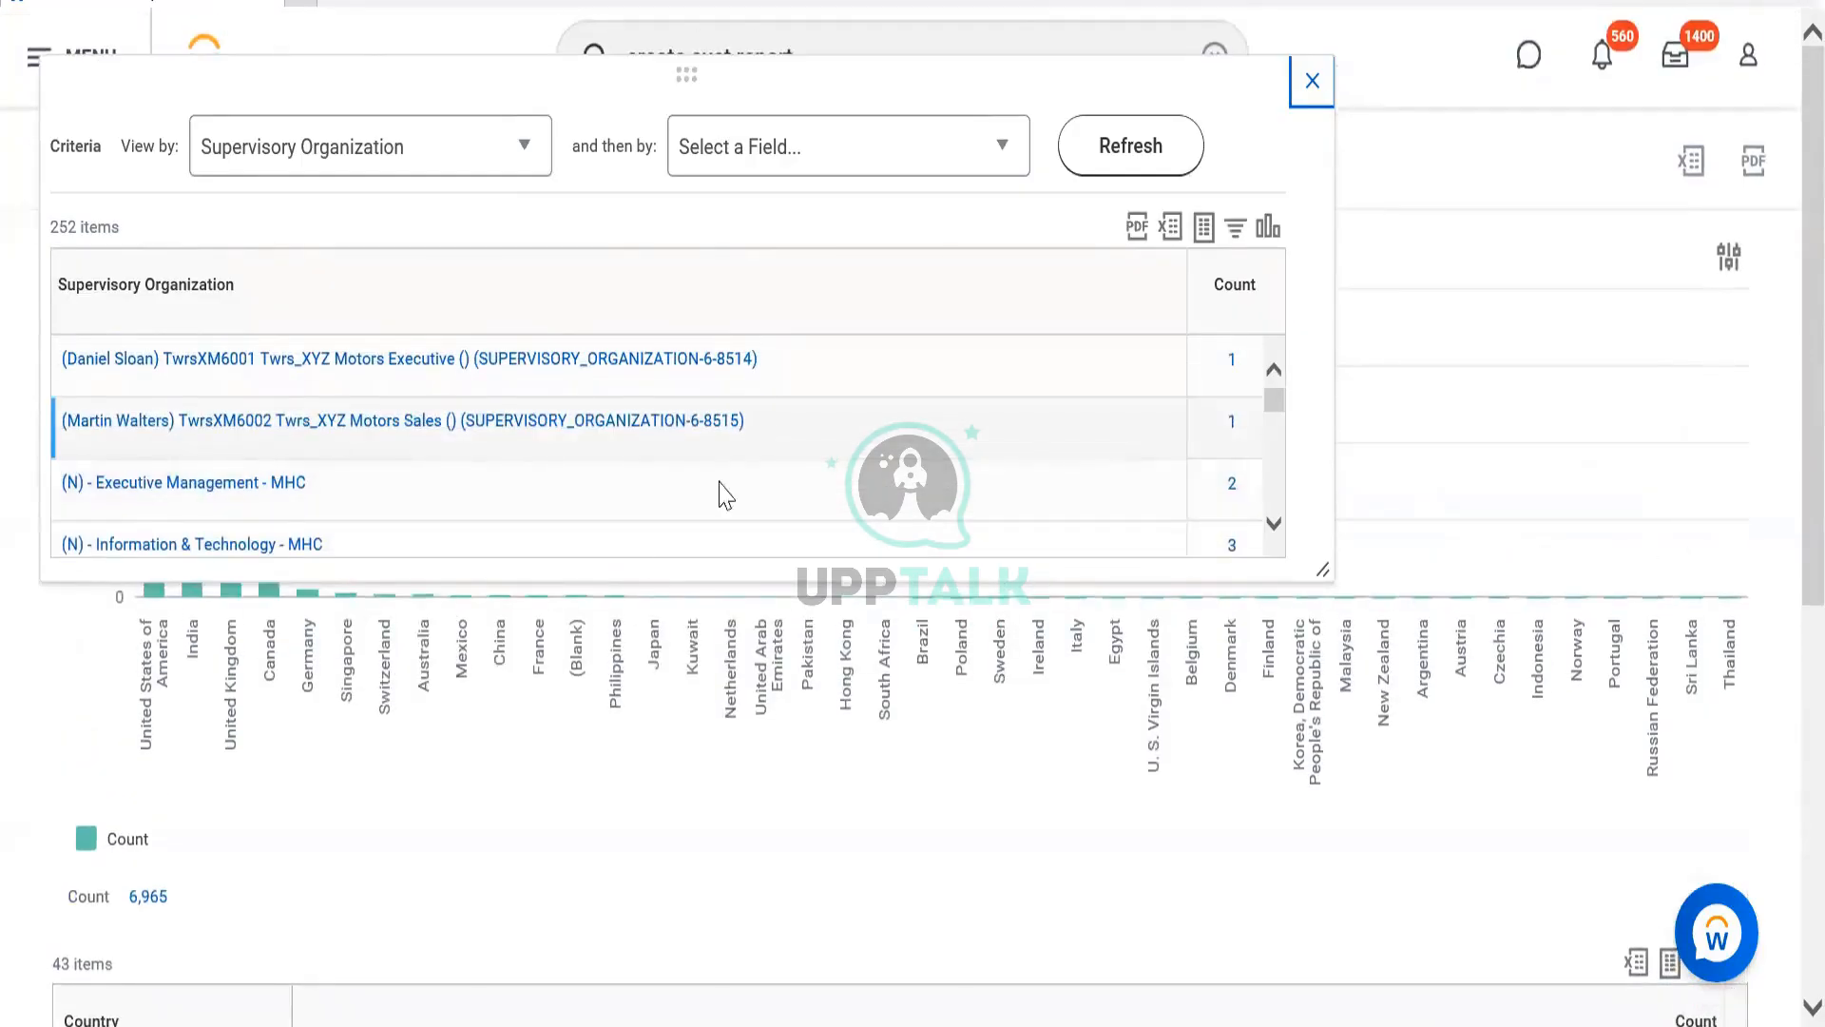
click(1312, 82)
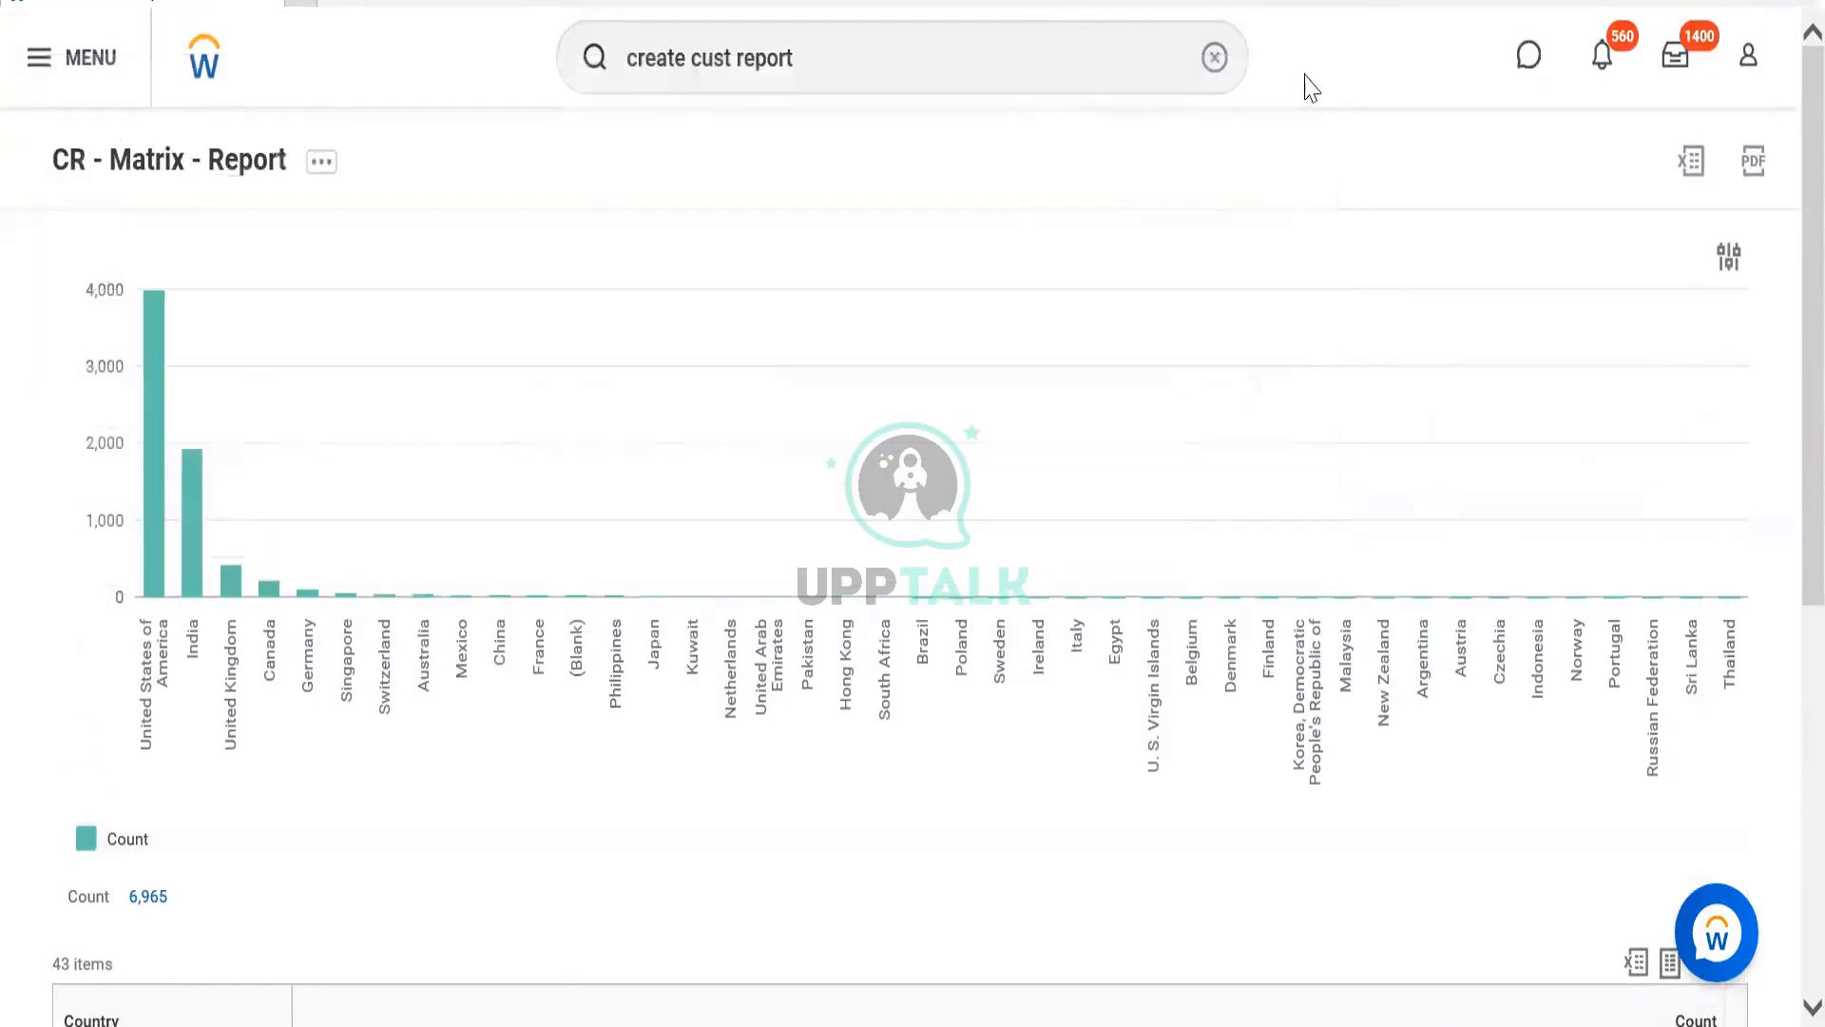
Drill into the United States of America count by Location, look through the locations and close the breakdown.
scroll(1711, 408, down, 6)
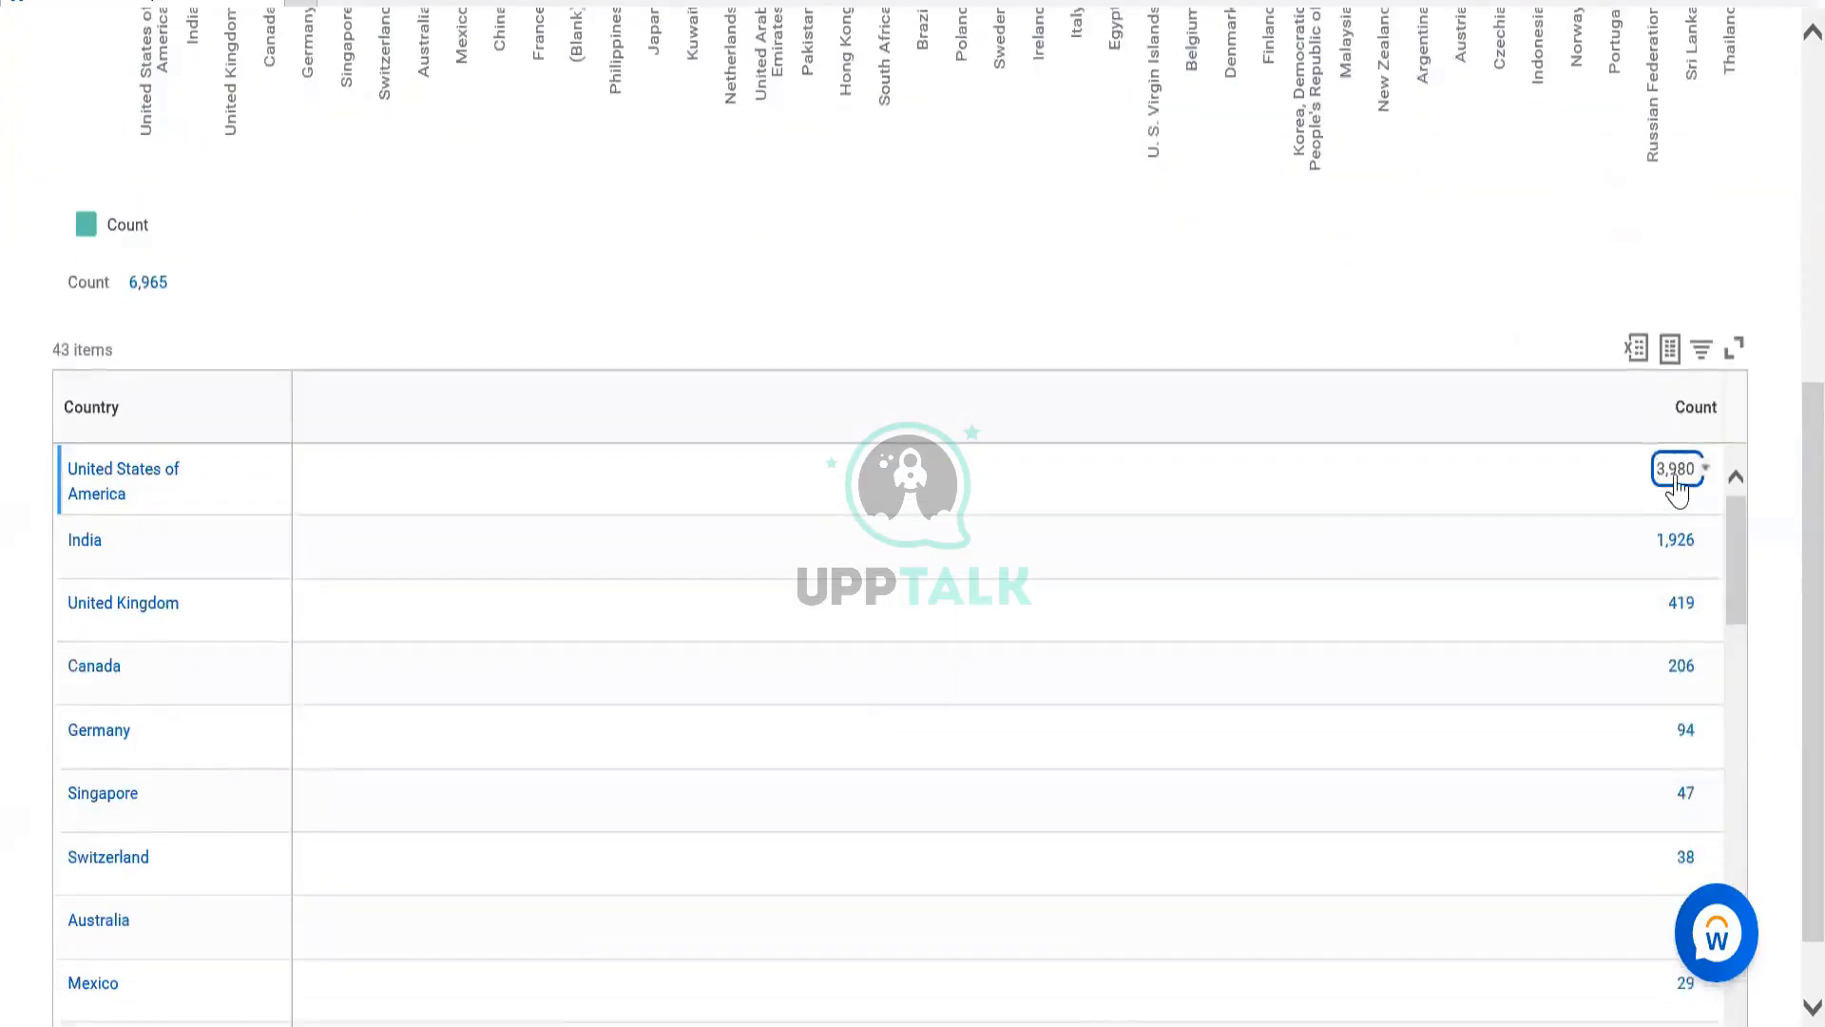
click(1703, 480)
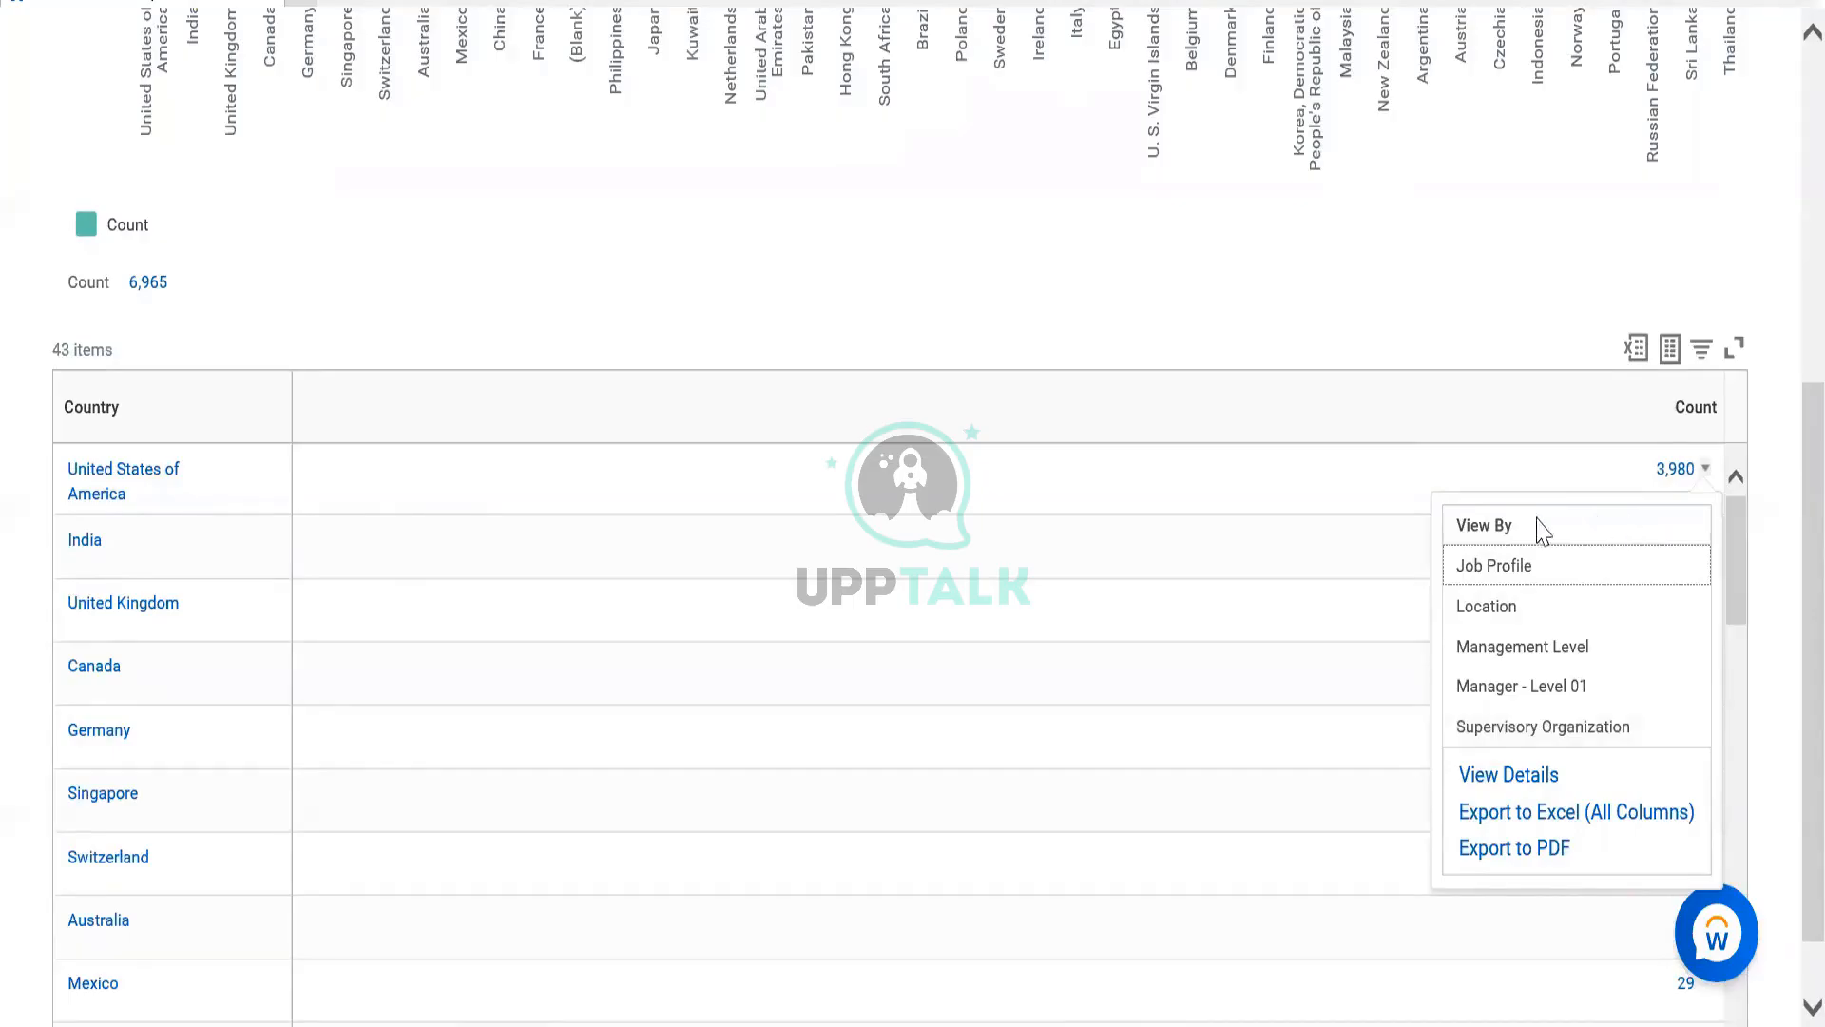
click(1483, 606)
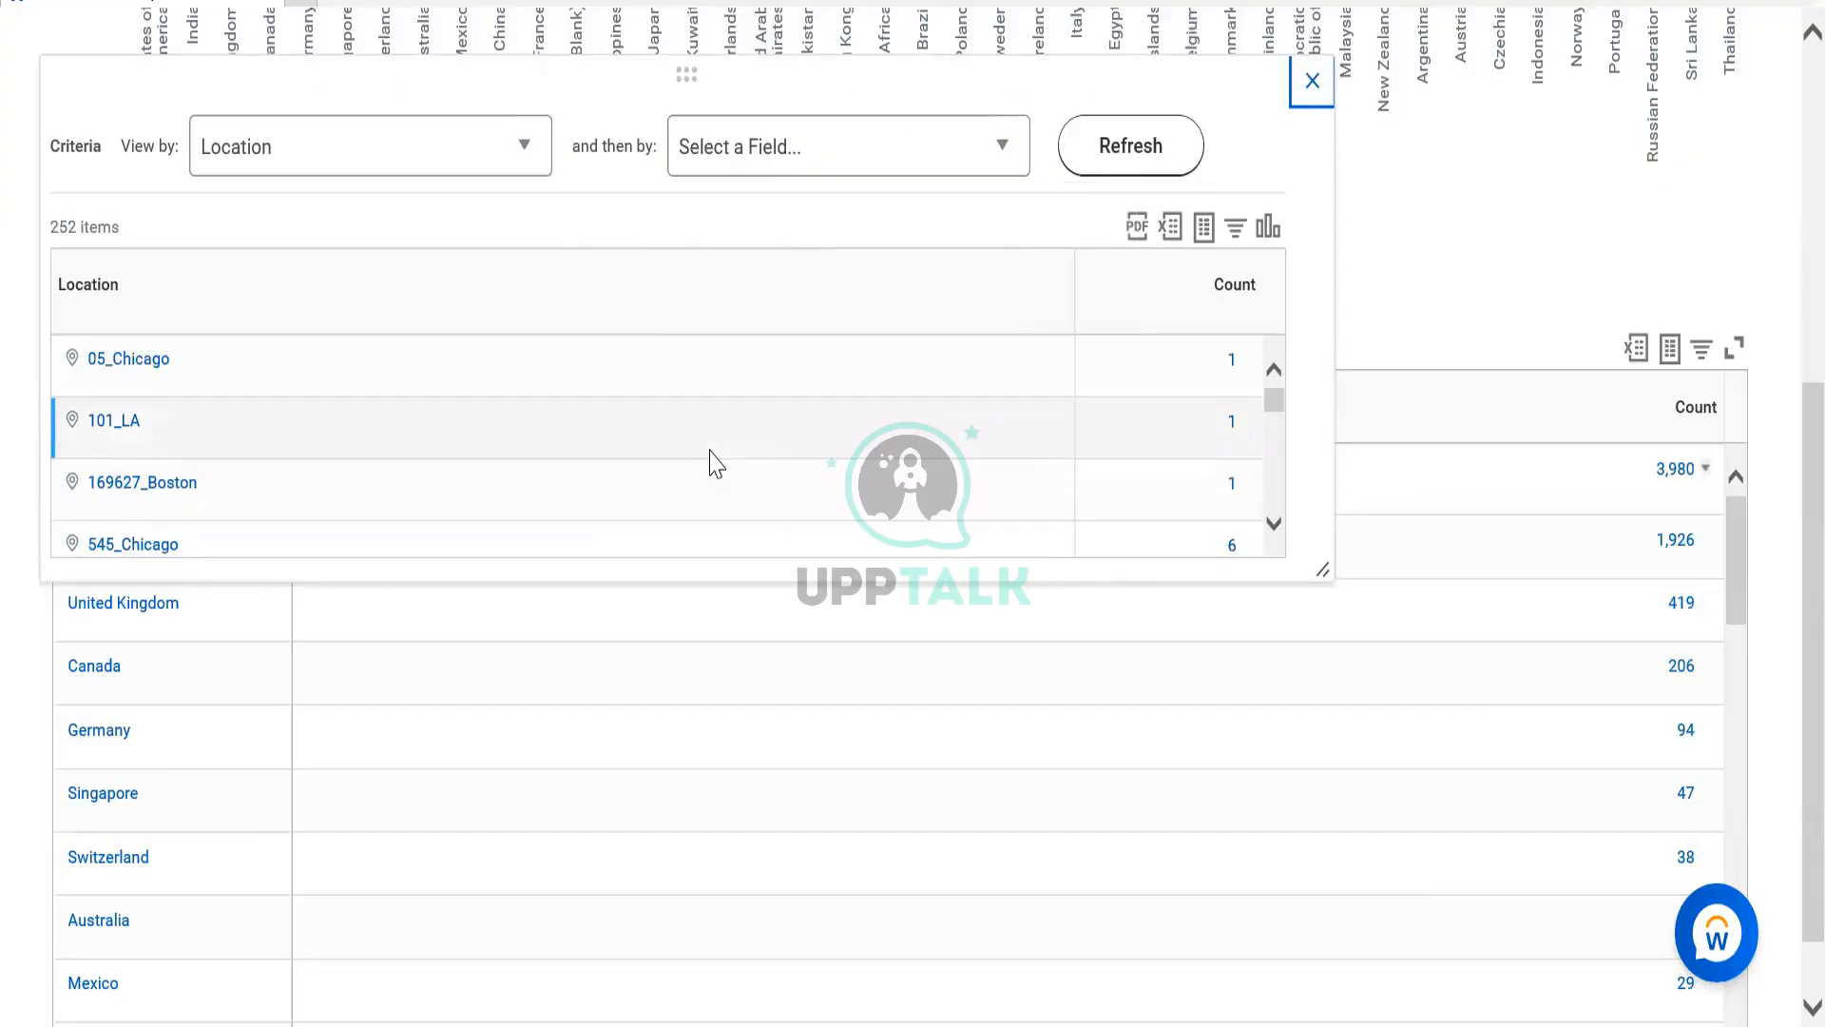
scroll(713, 466, down, 2)
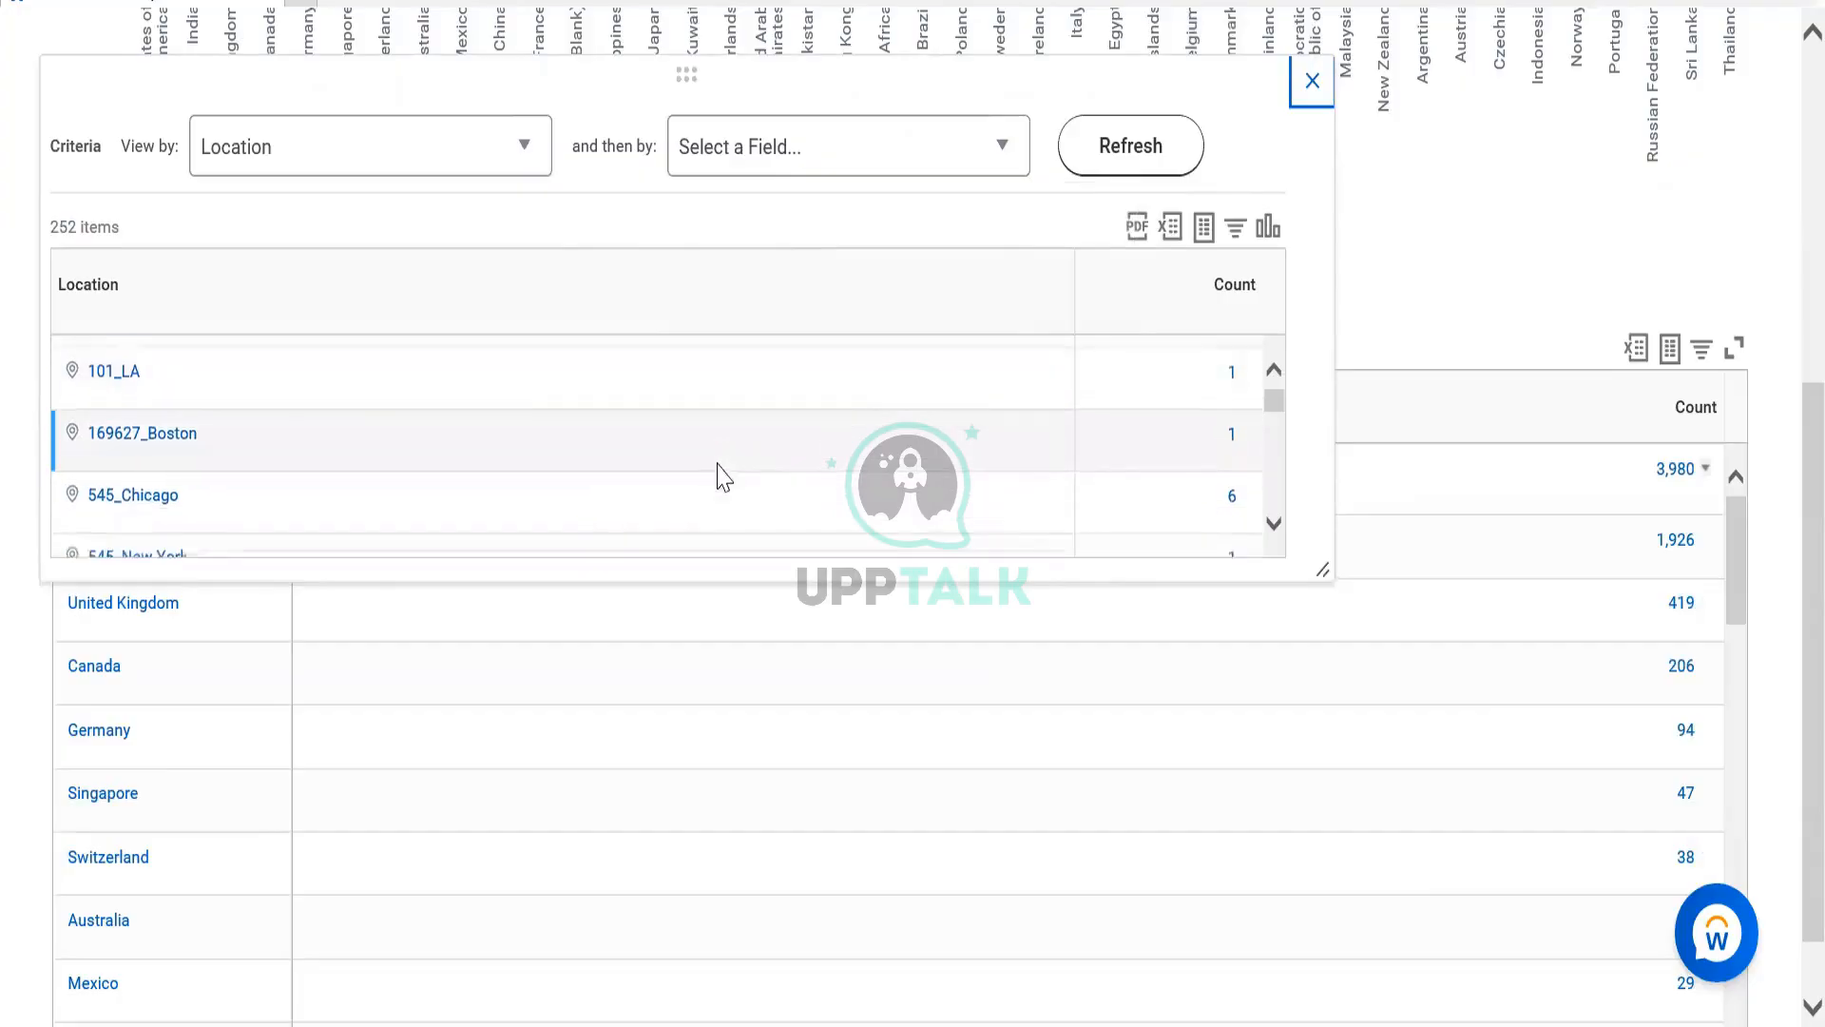
click(1310, 76)
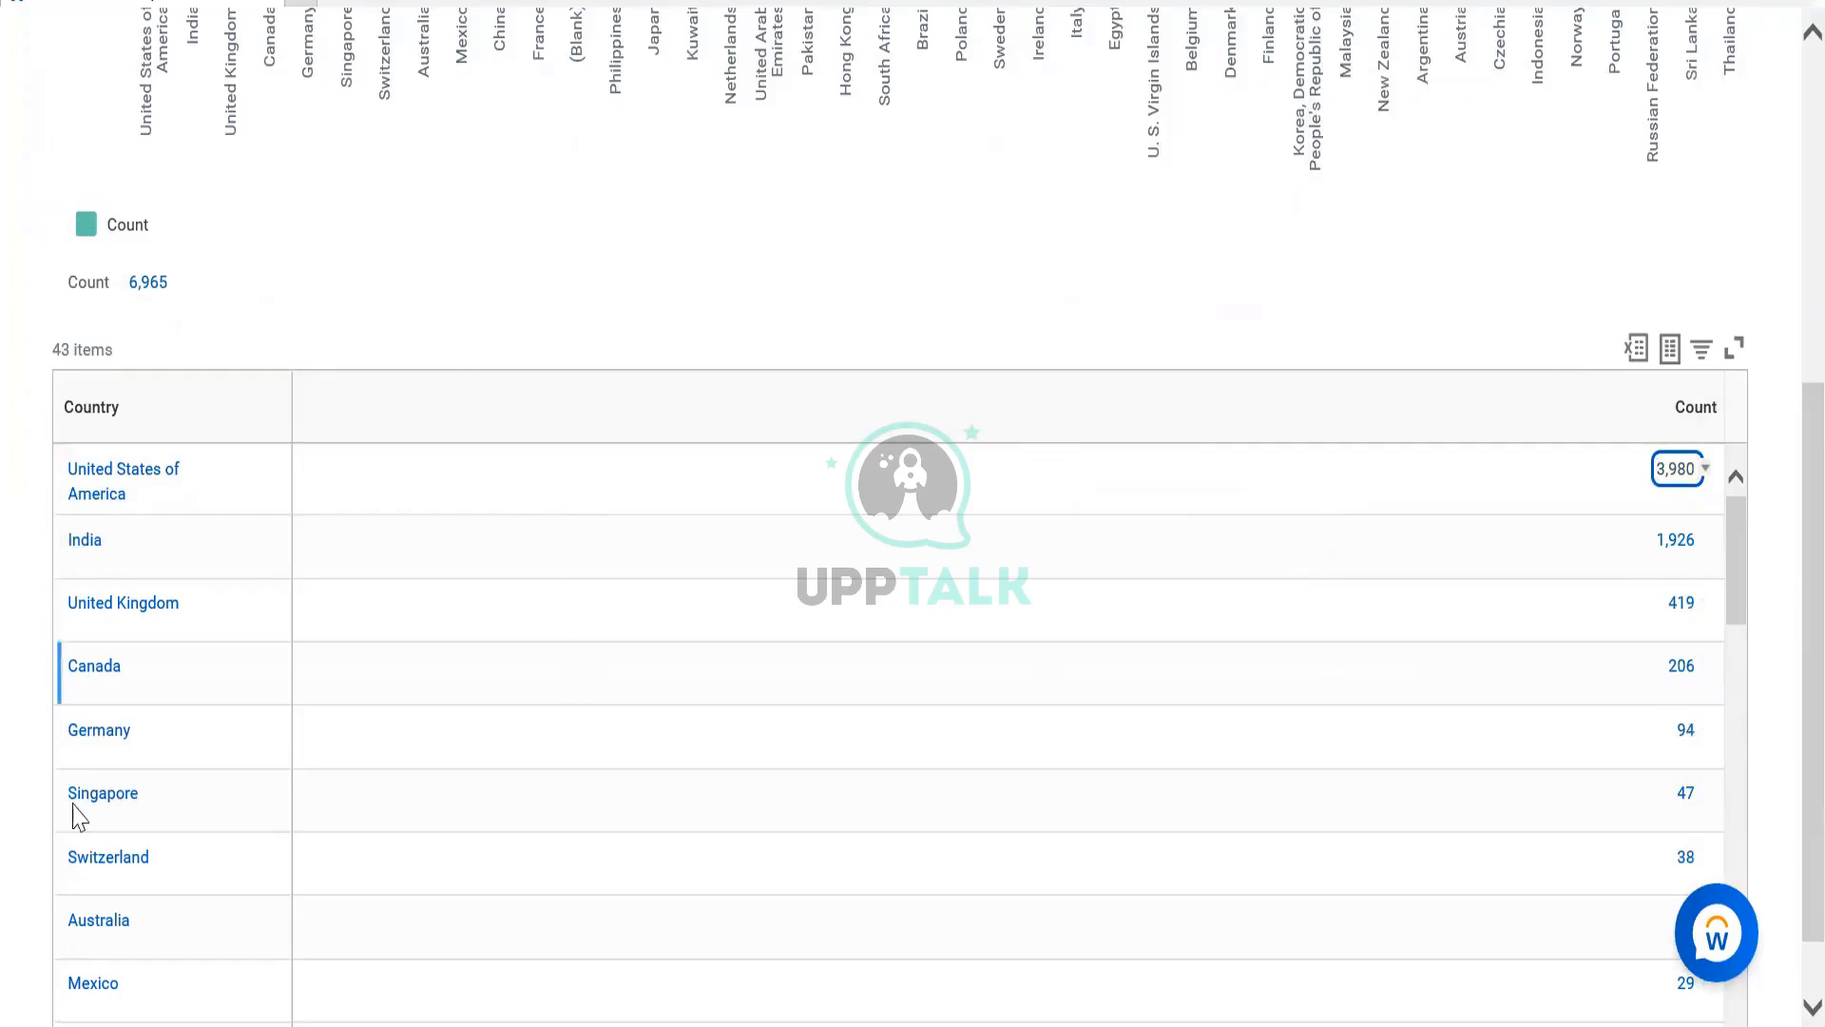
View the details behind the report's total count, look through the worker rows and columns, and close the list.
scroll(395, 314, up, 5)
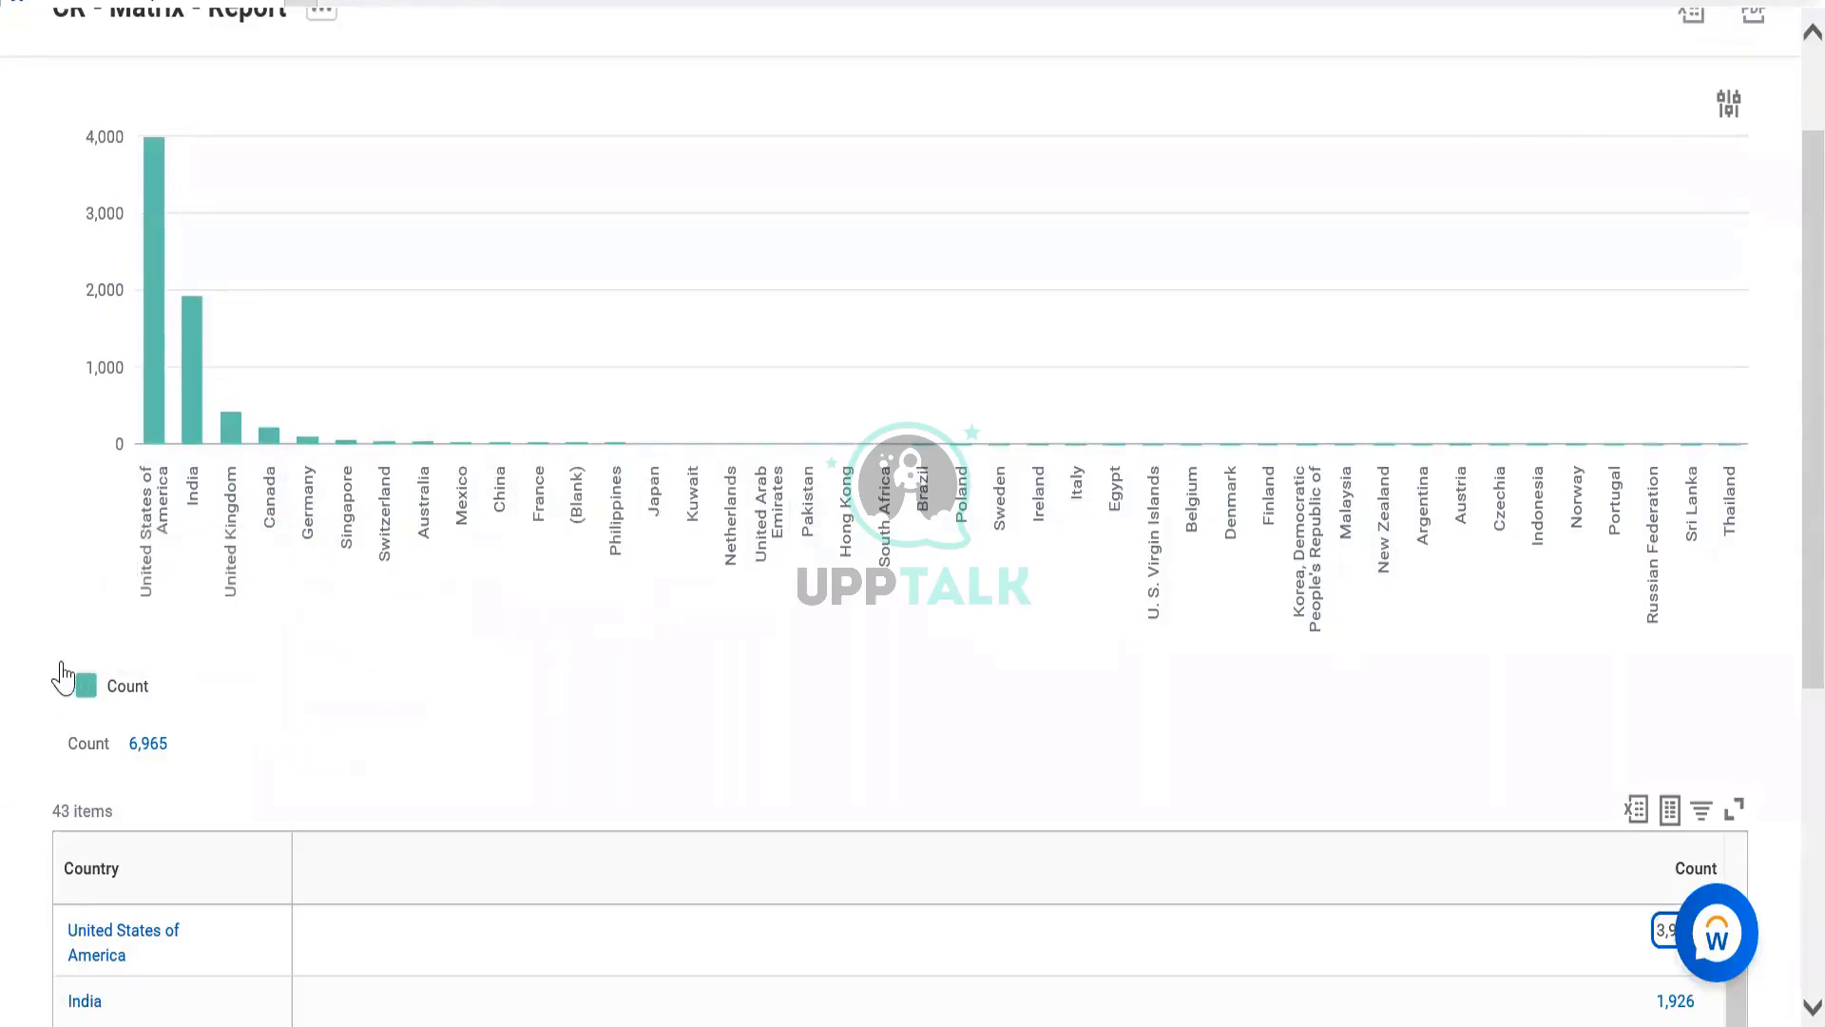
click(177, 744)
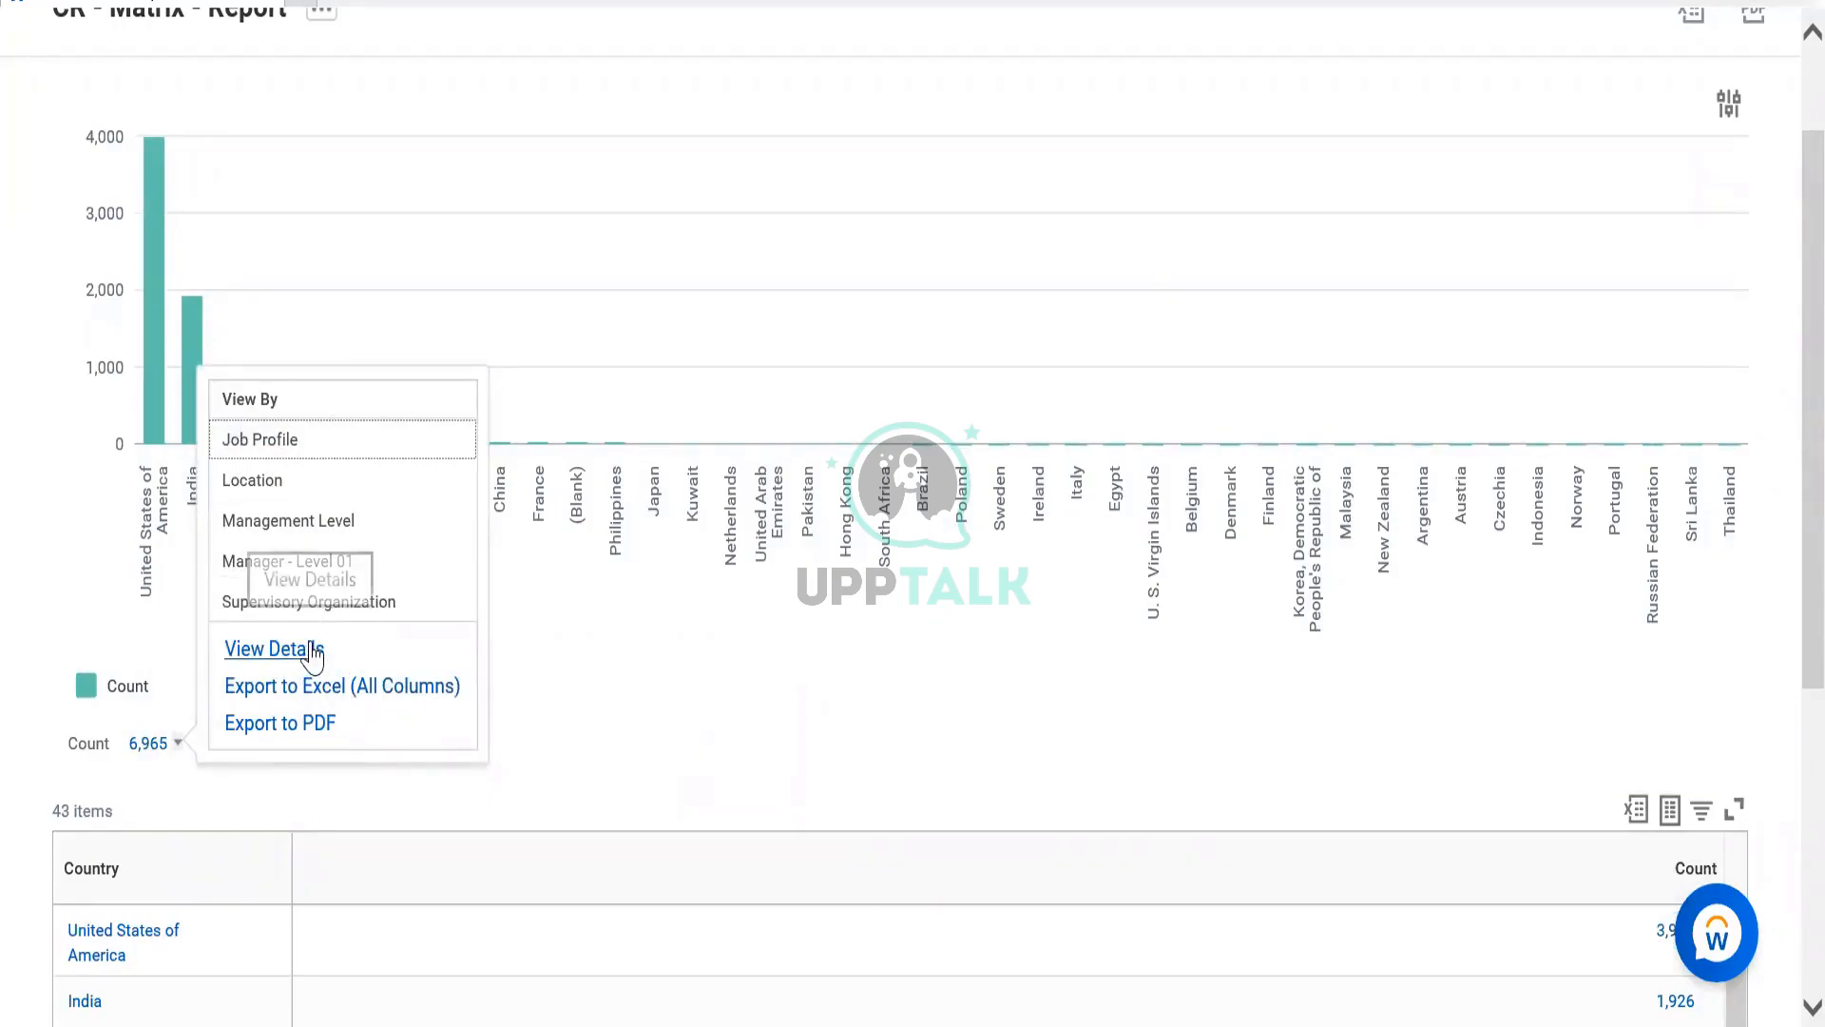
click(290, 655)
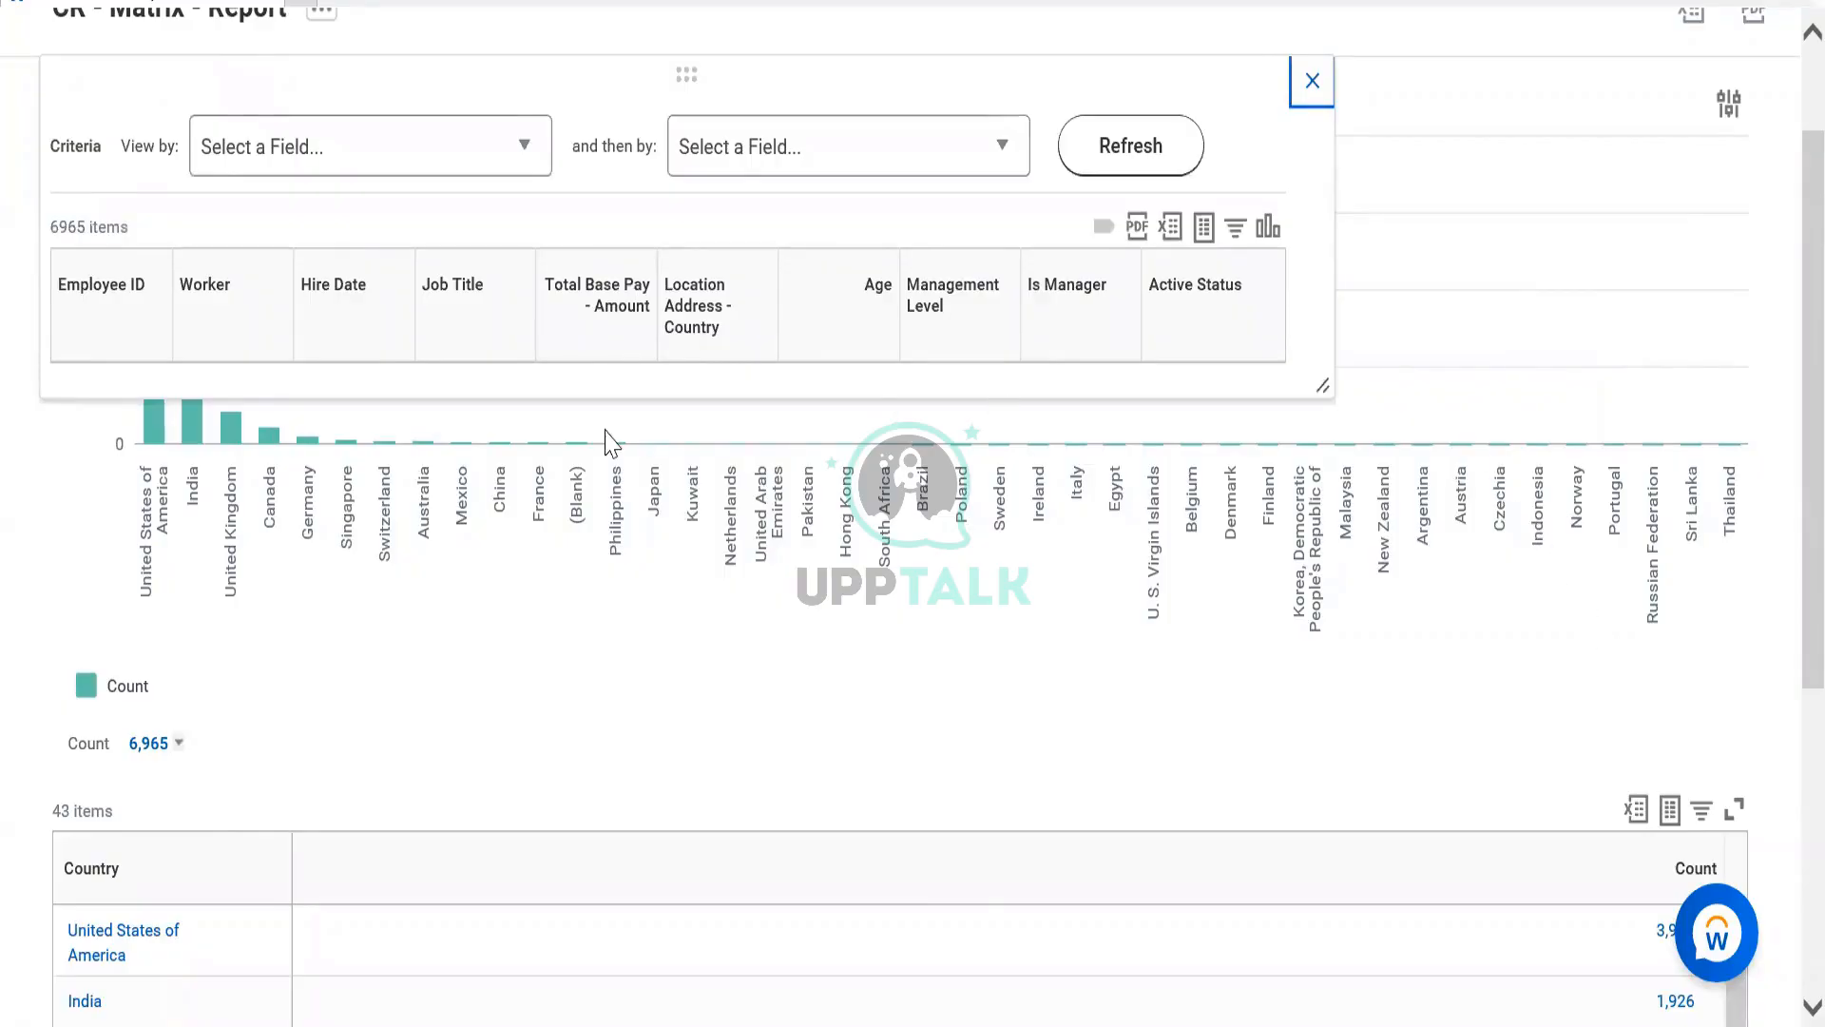
key(ctrl+a)
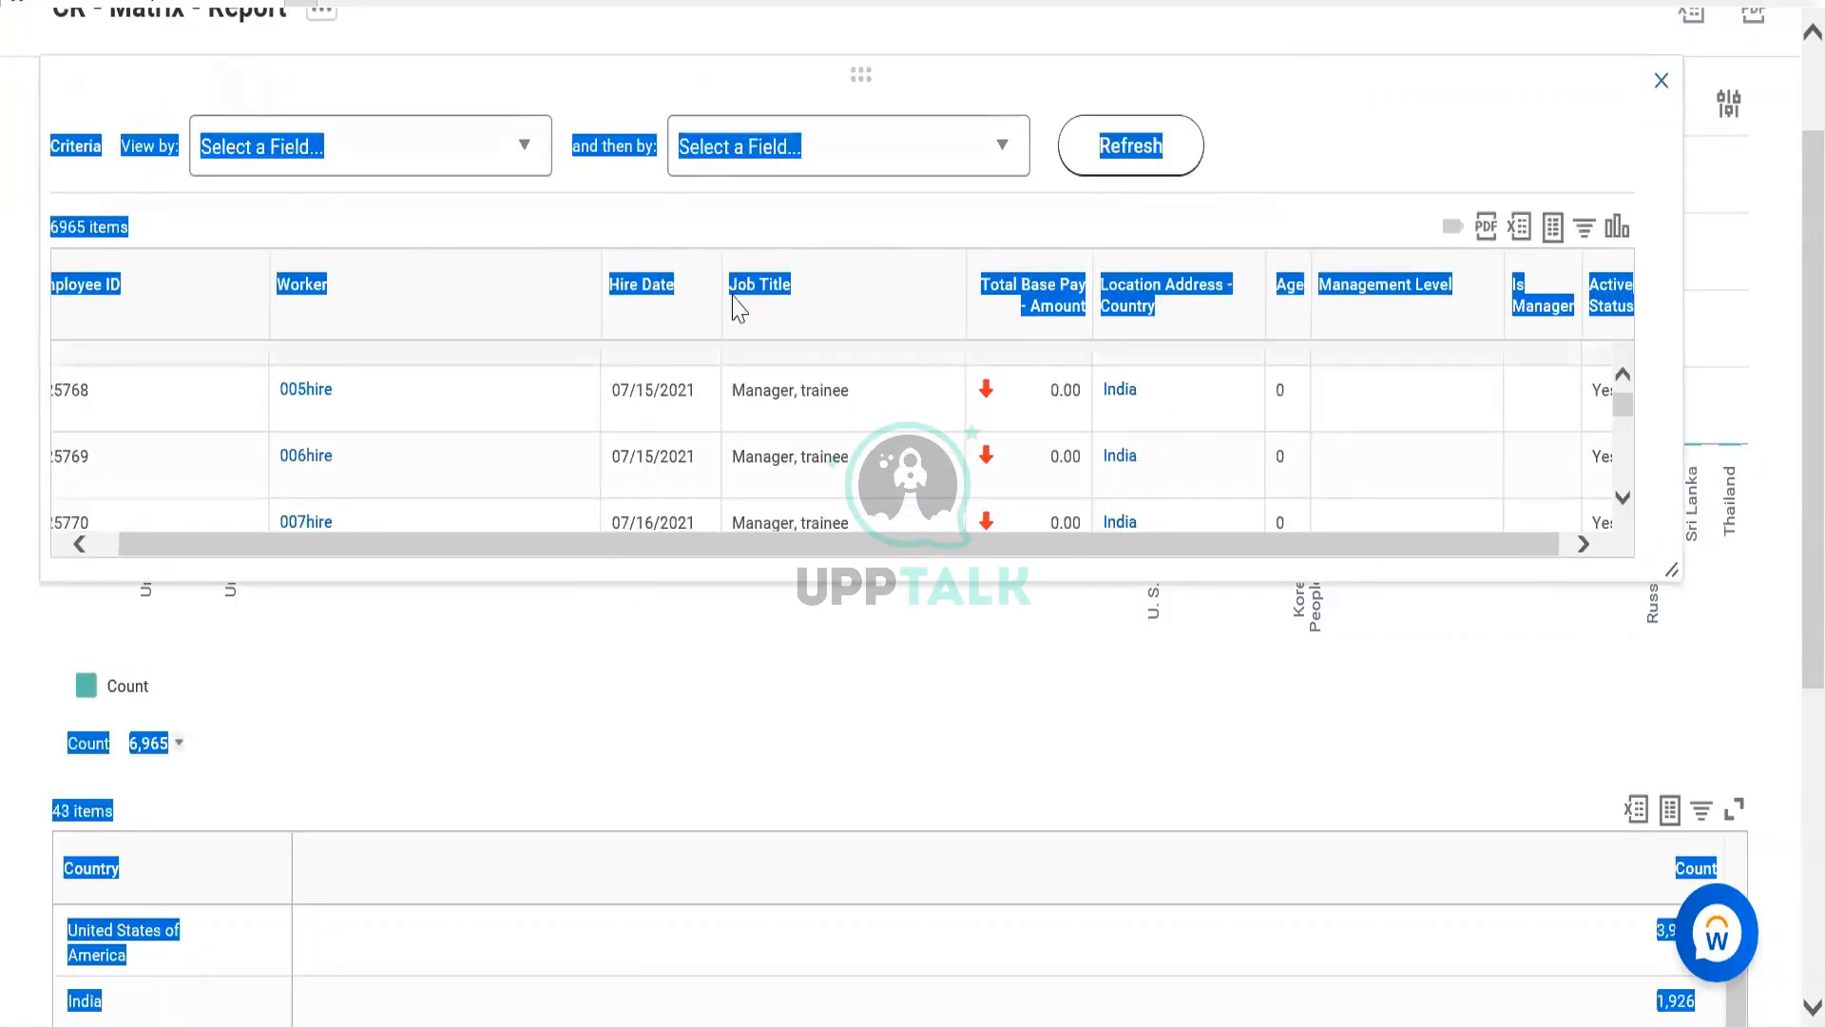
click(1526, 145)
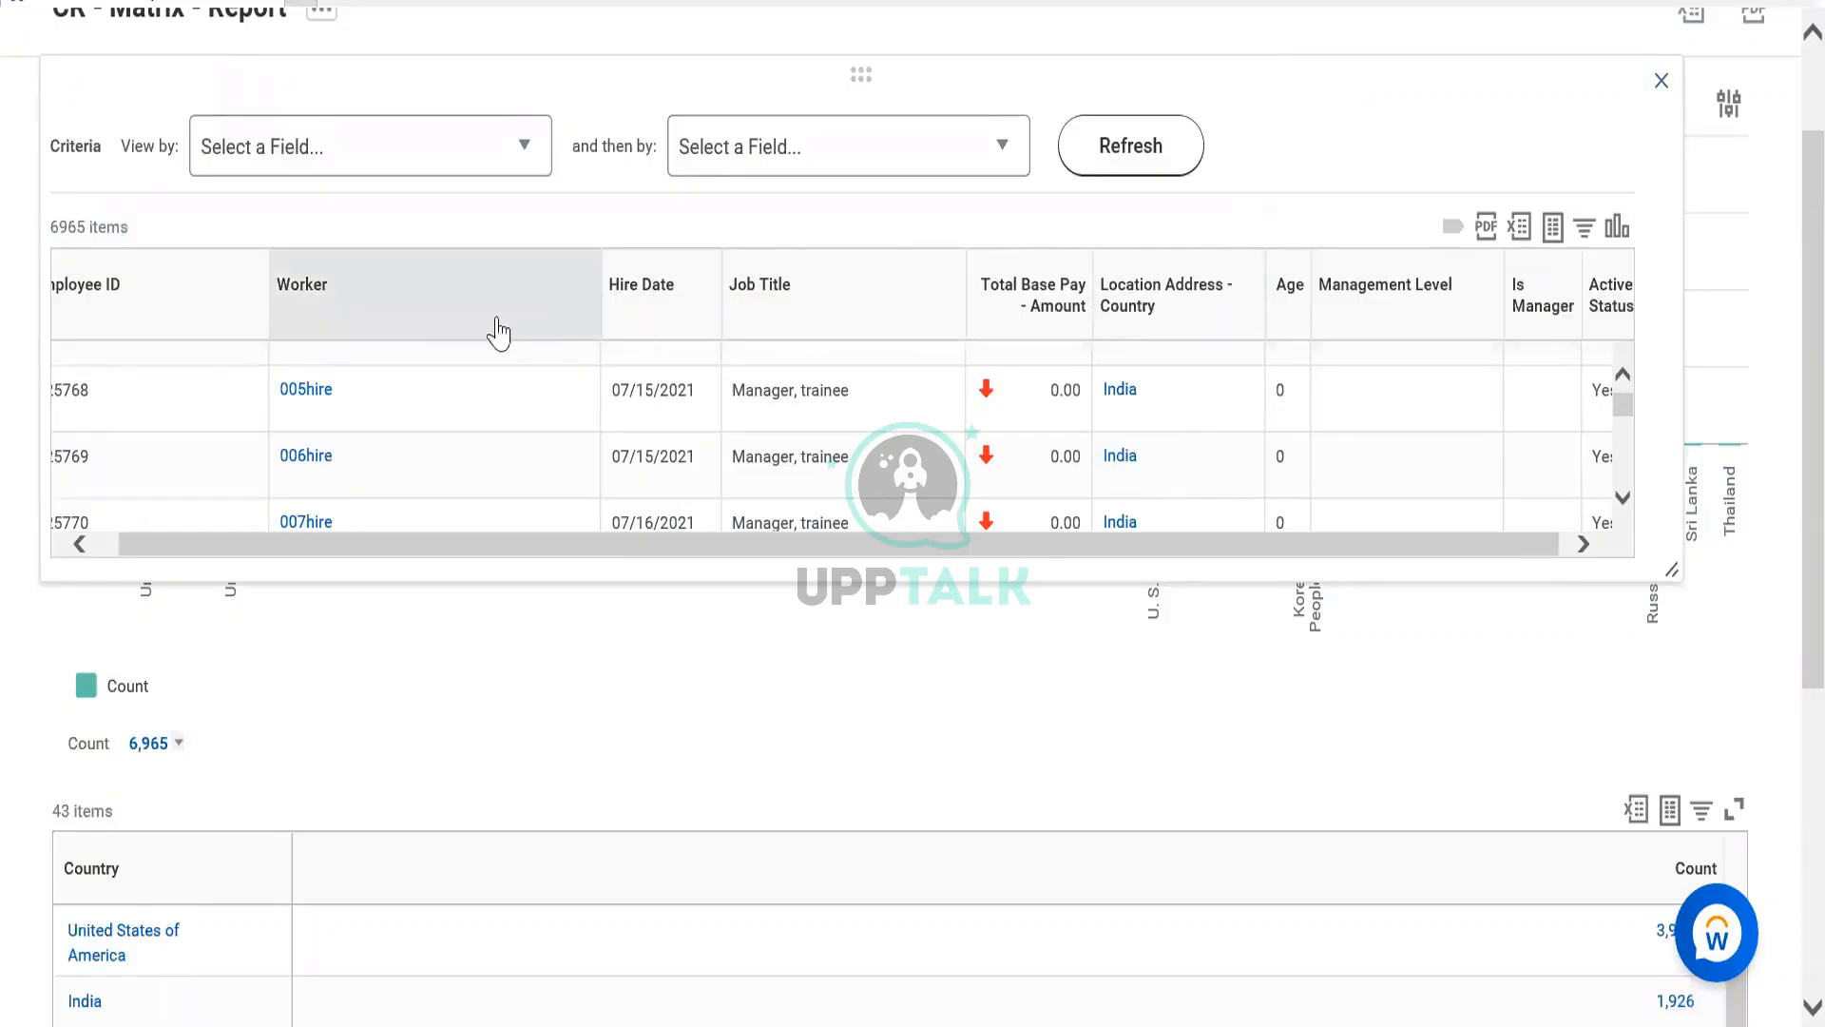
drag(238, 549, 180, 551)
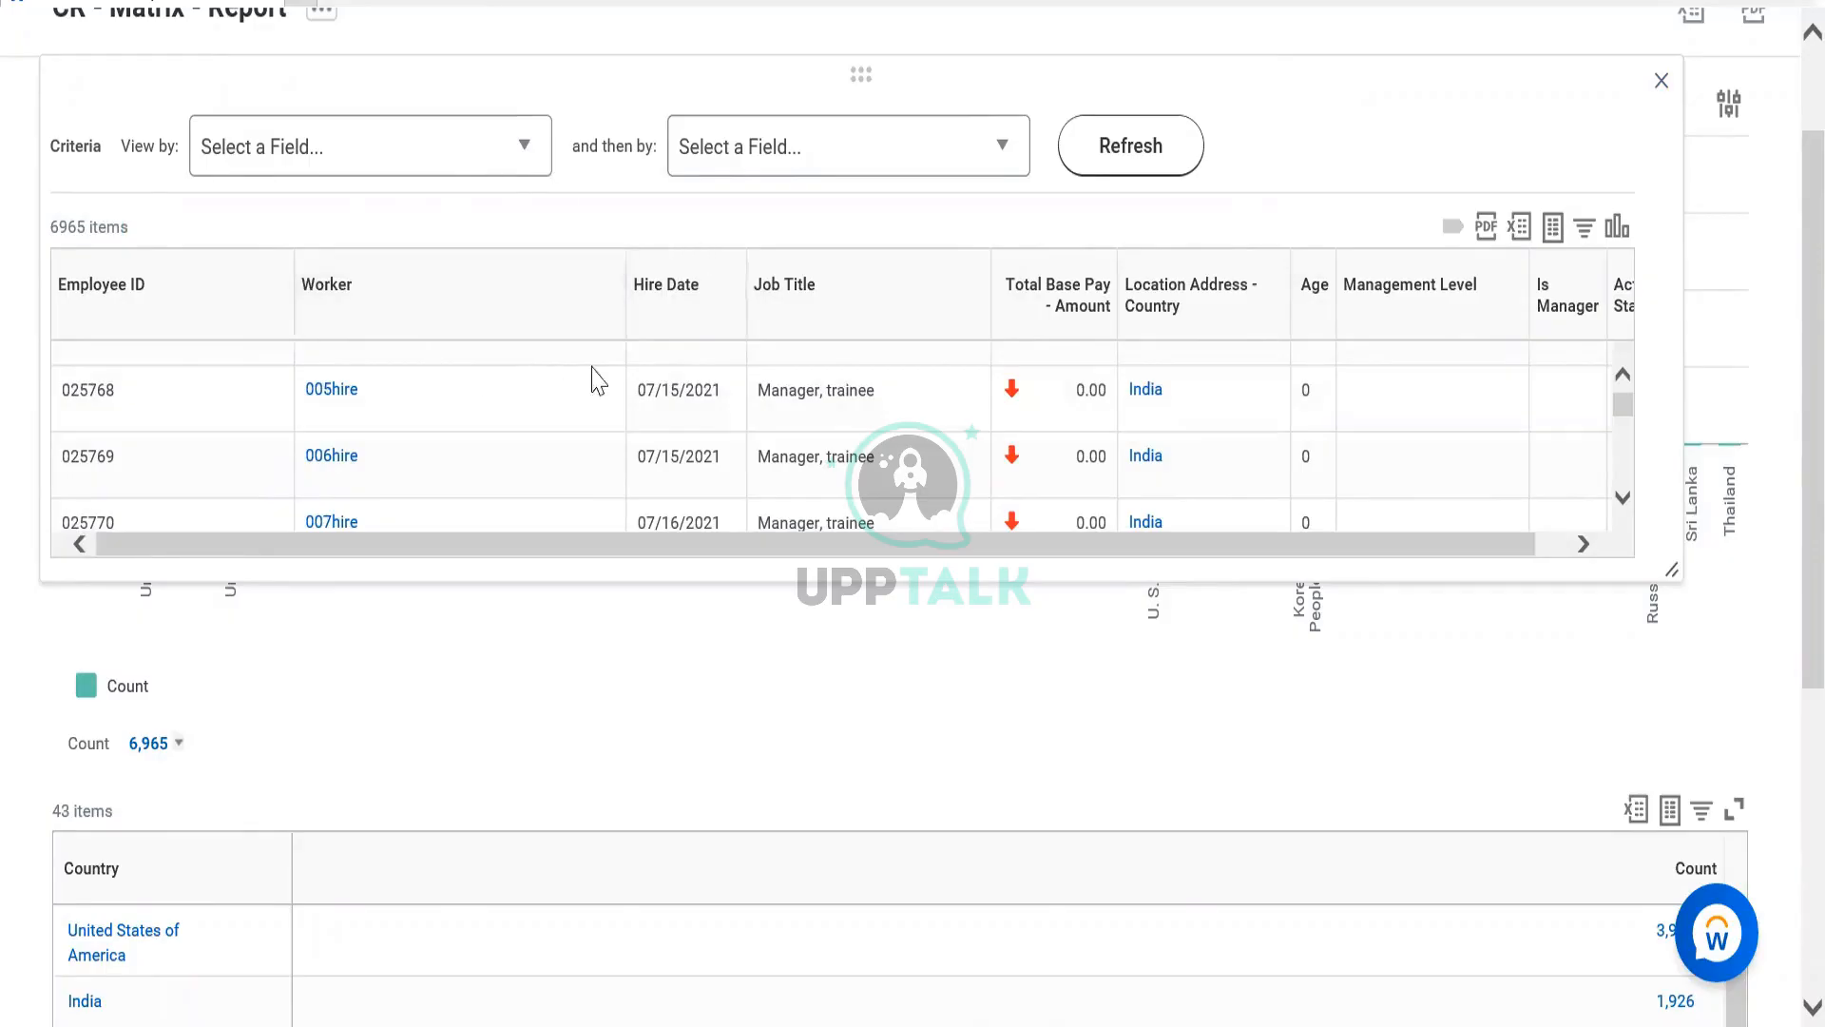
scroll(1191, 408, up, 1)
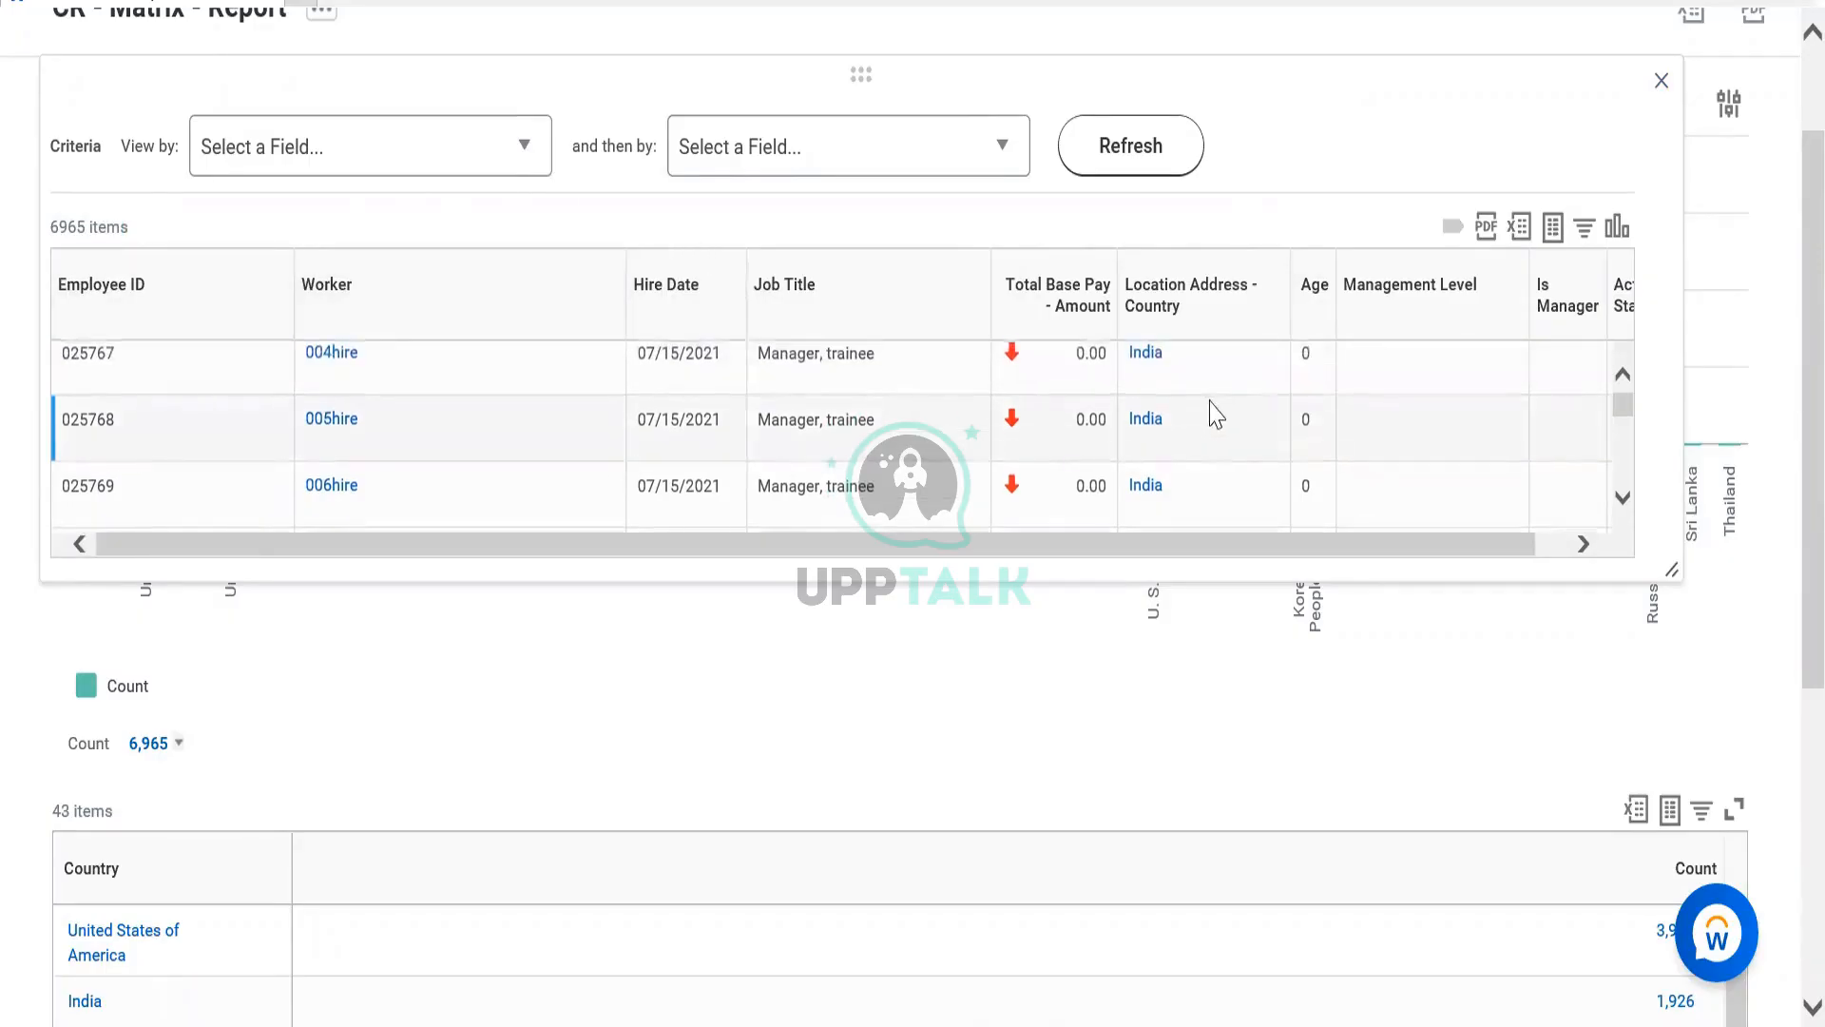
scroll(1275, 408, down, 2)
scroll(1305, 433, down, 1)
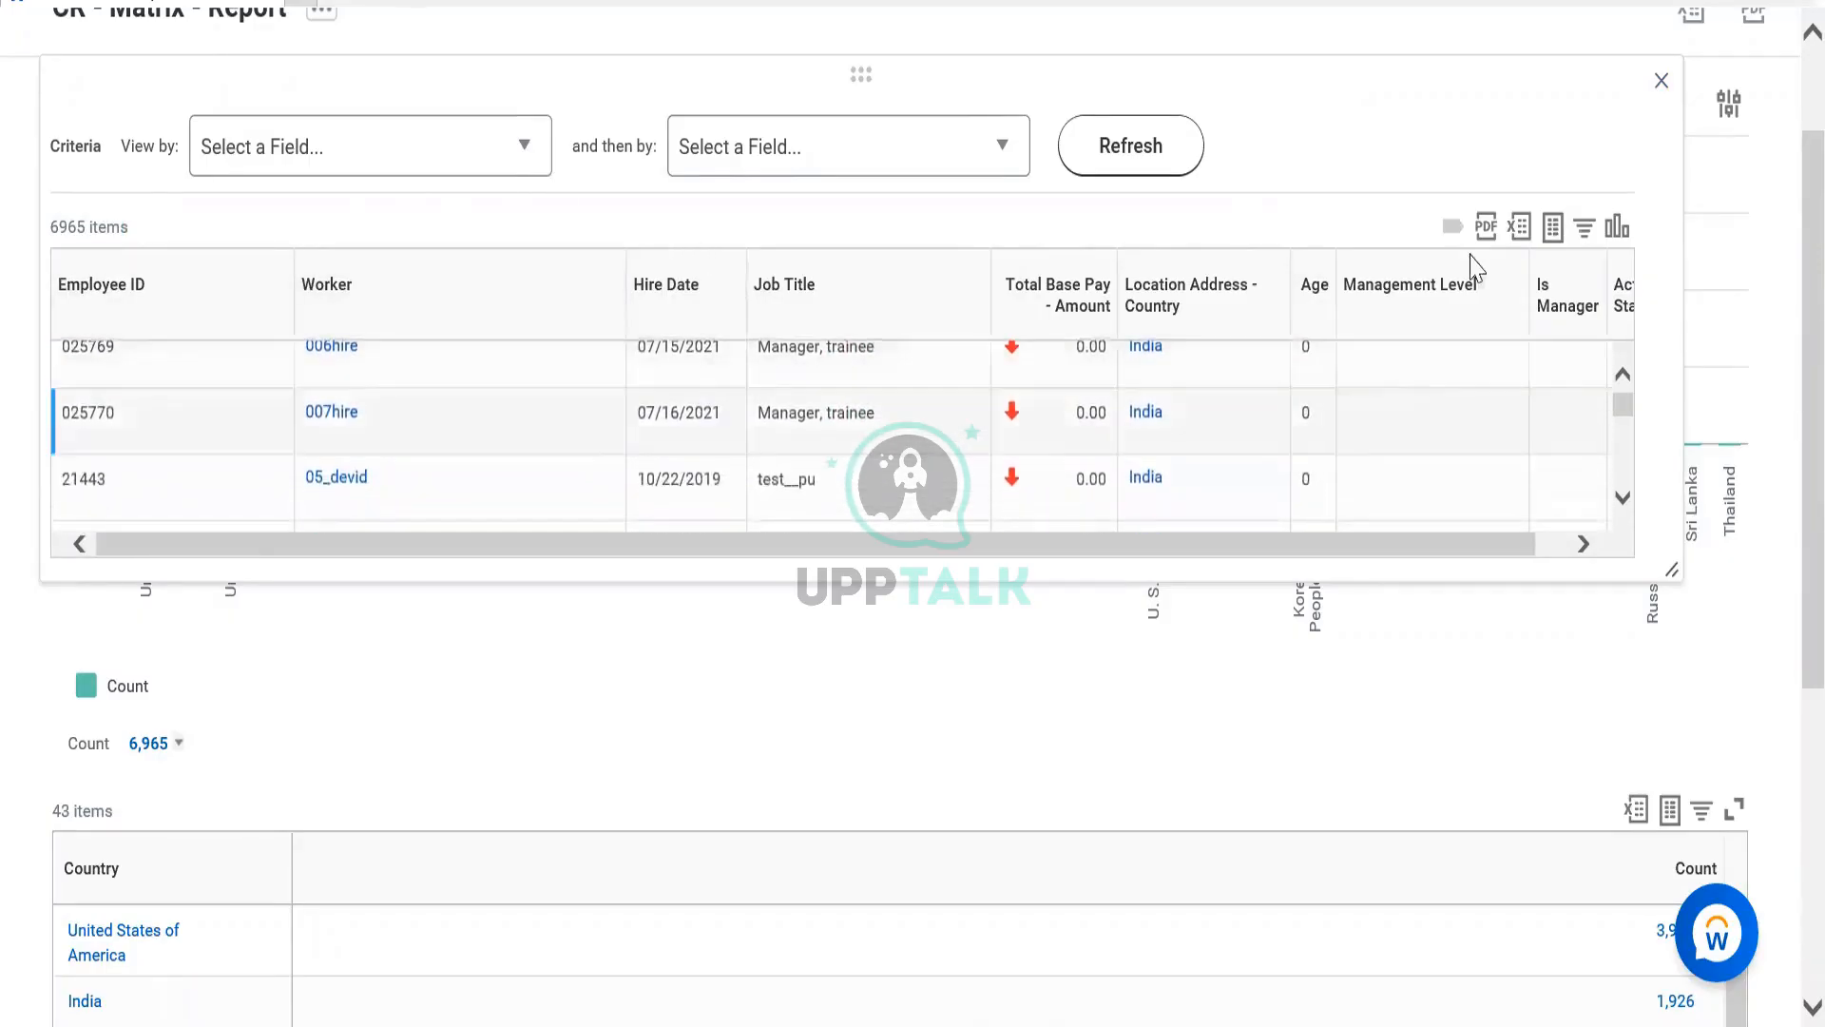
click(1662, 82)
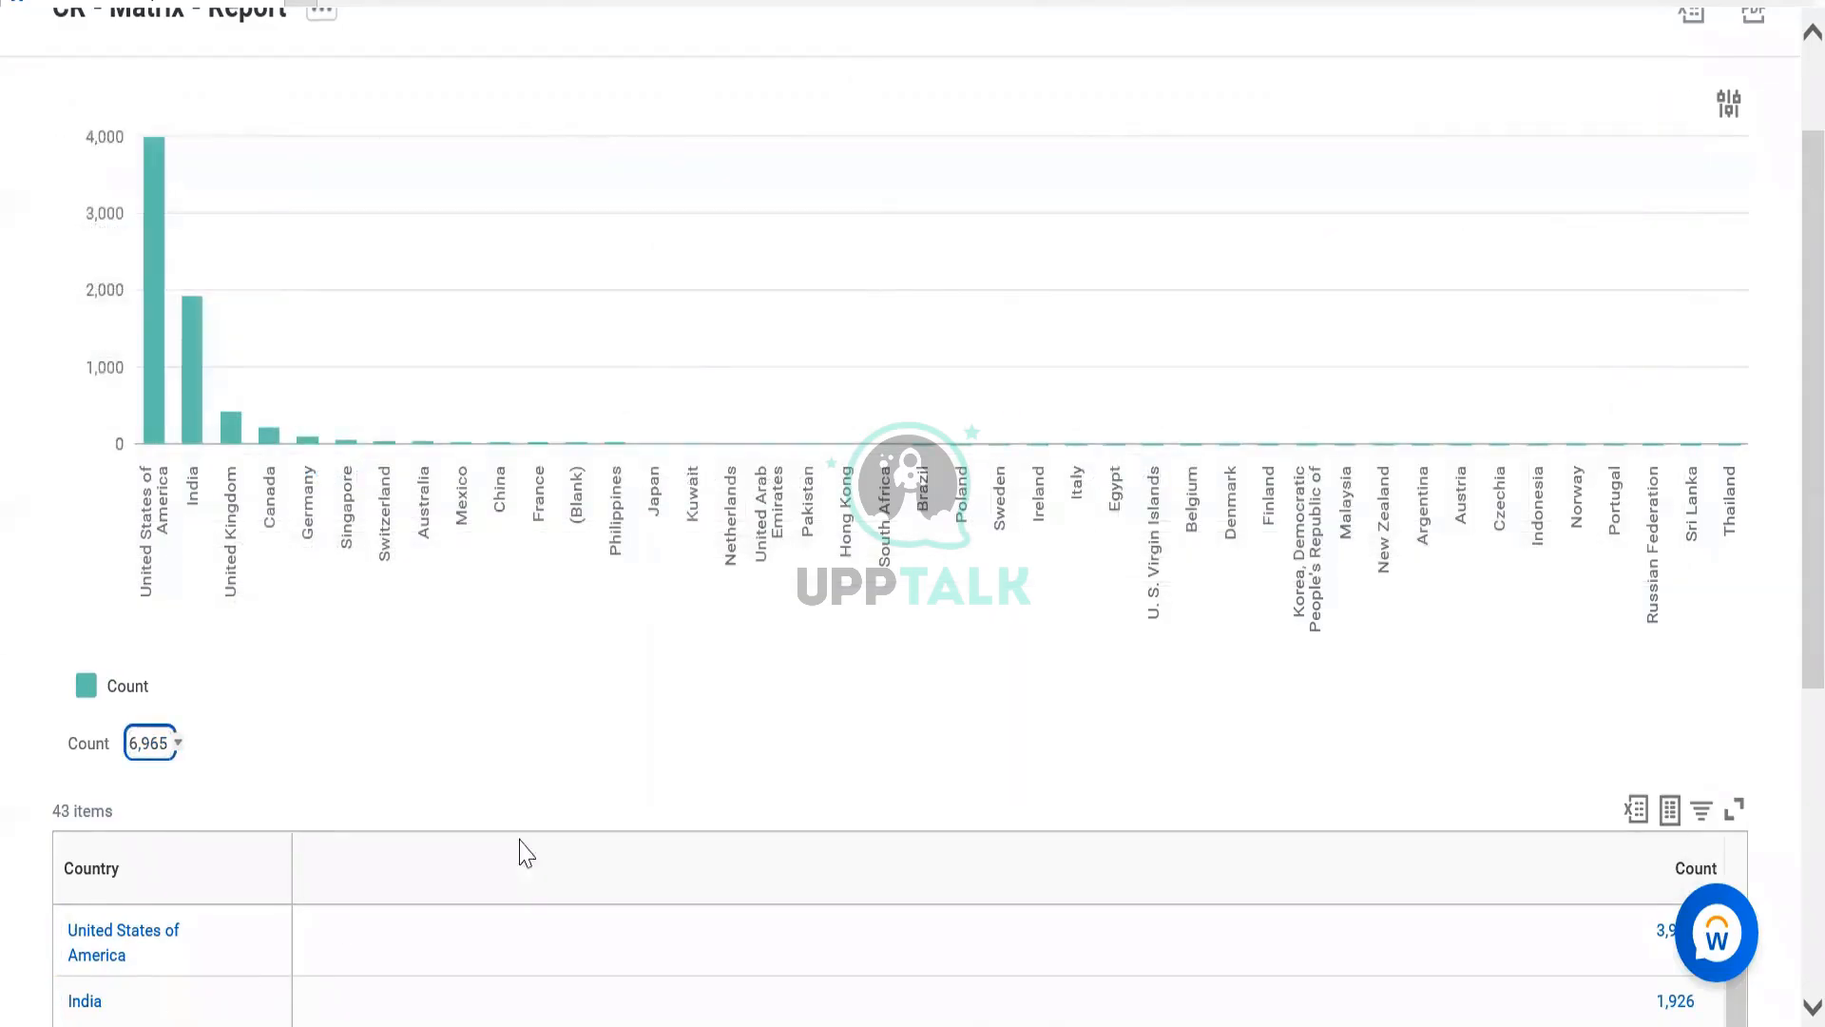
Open the CR - Matrix - Report definition from the report results and start editing the custom report.
click(227, 685)
scroll(1119, 692, up, 2)
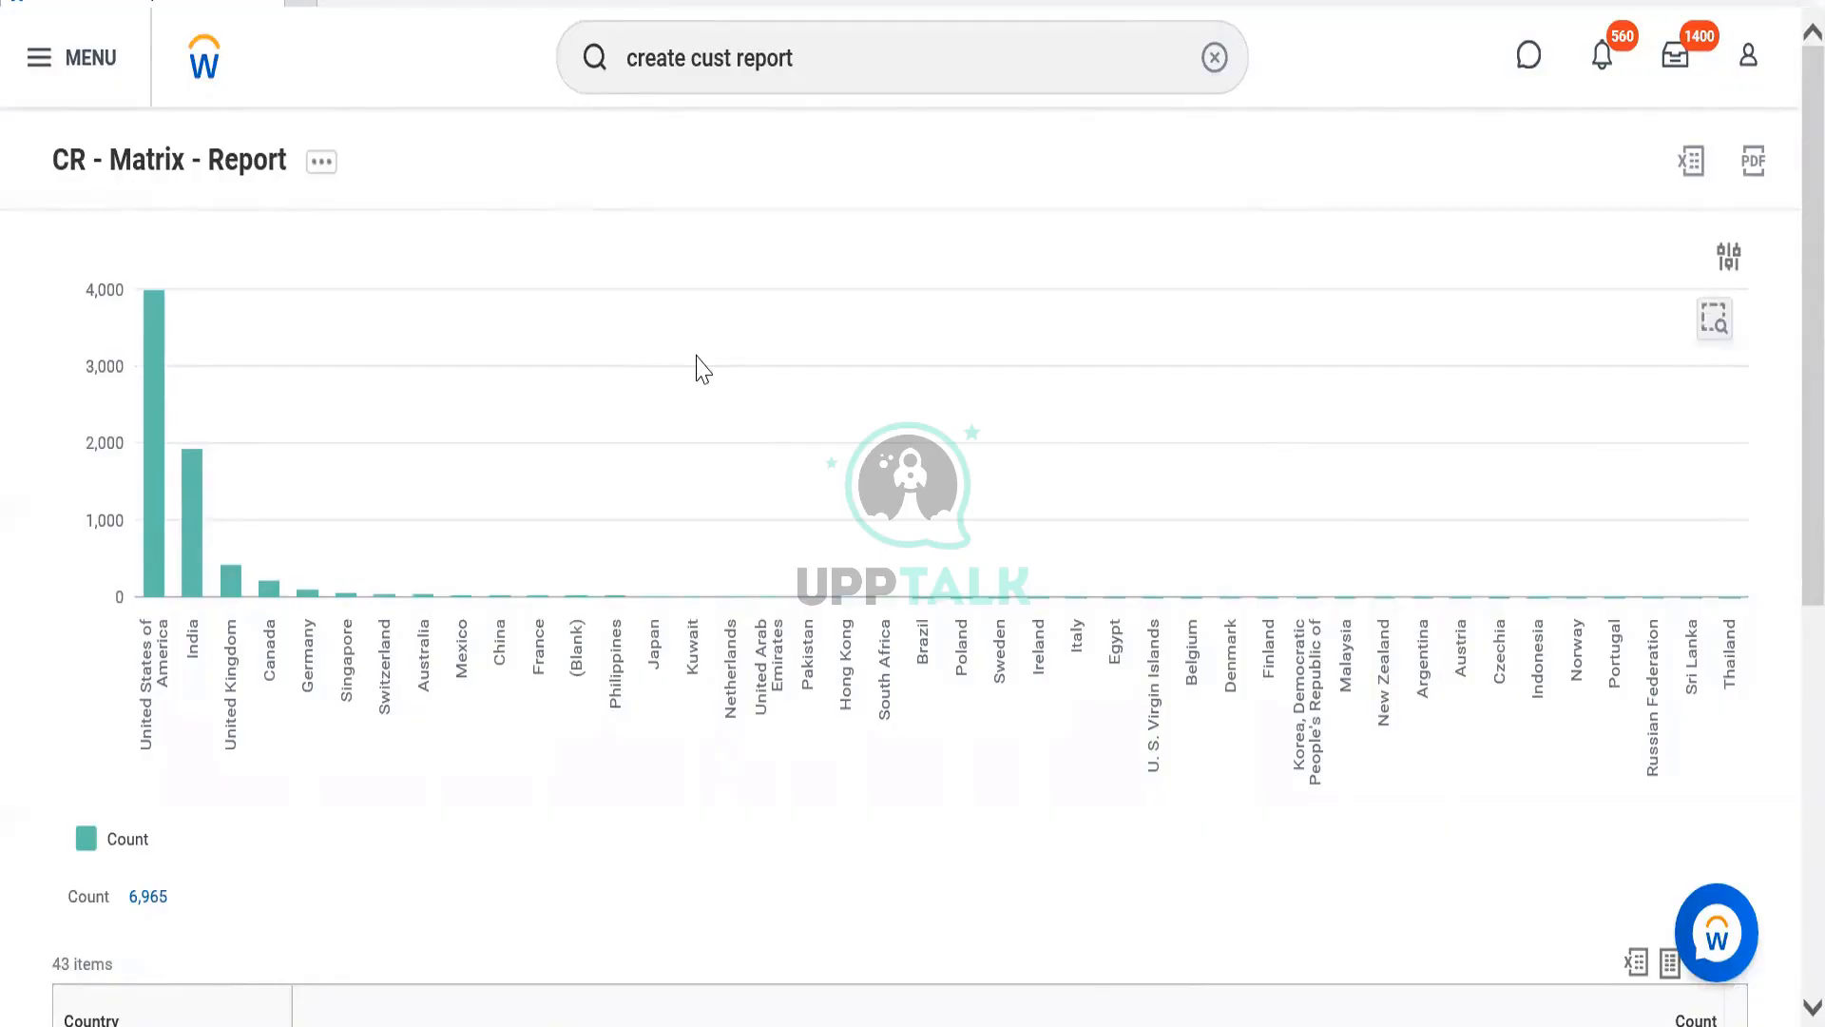
click(321, 164)
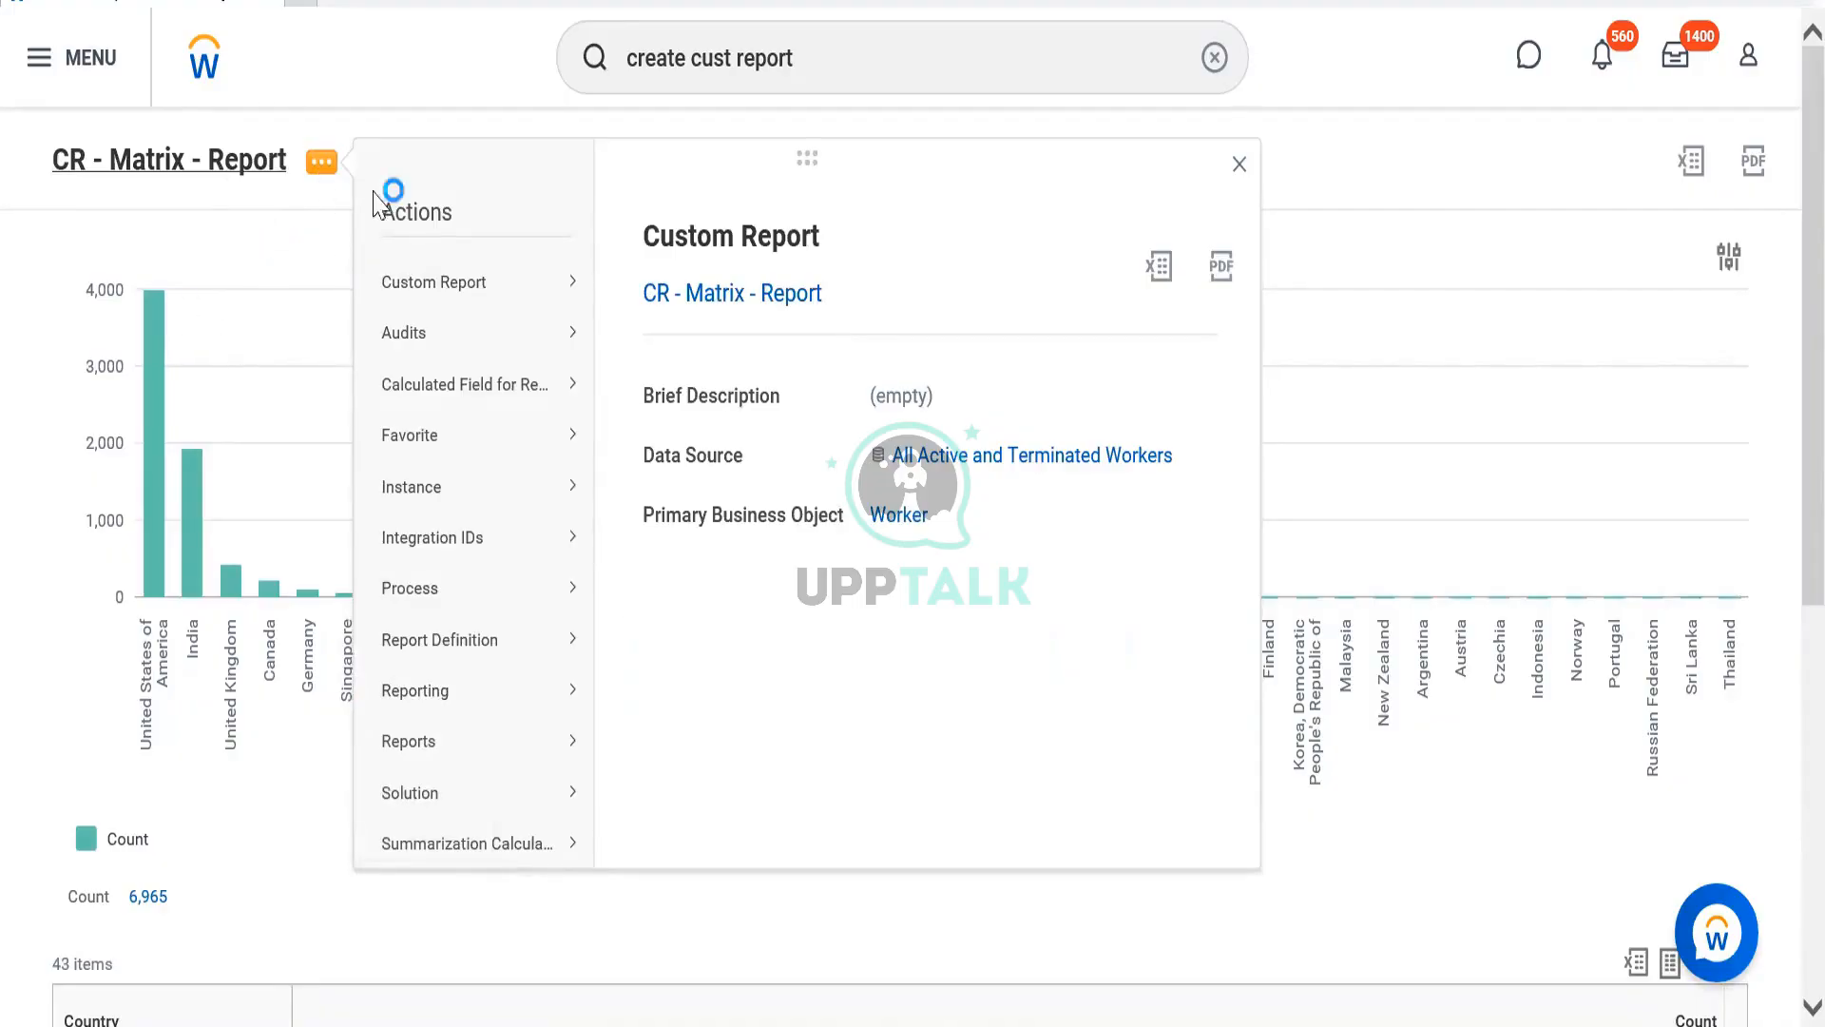
click(595, 161)
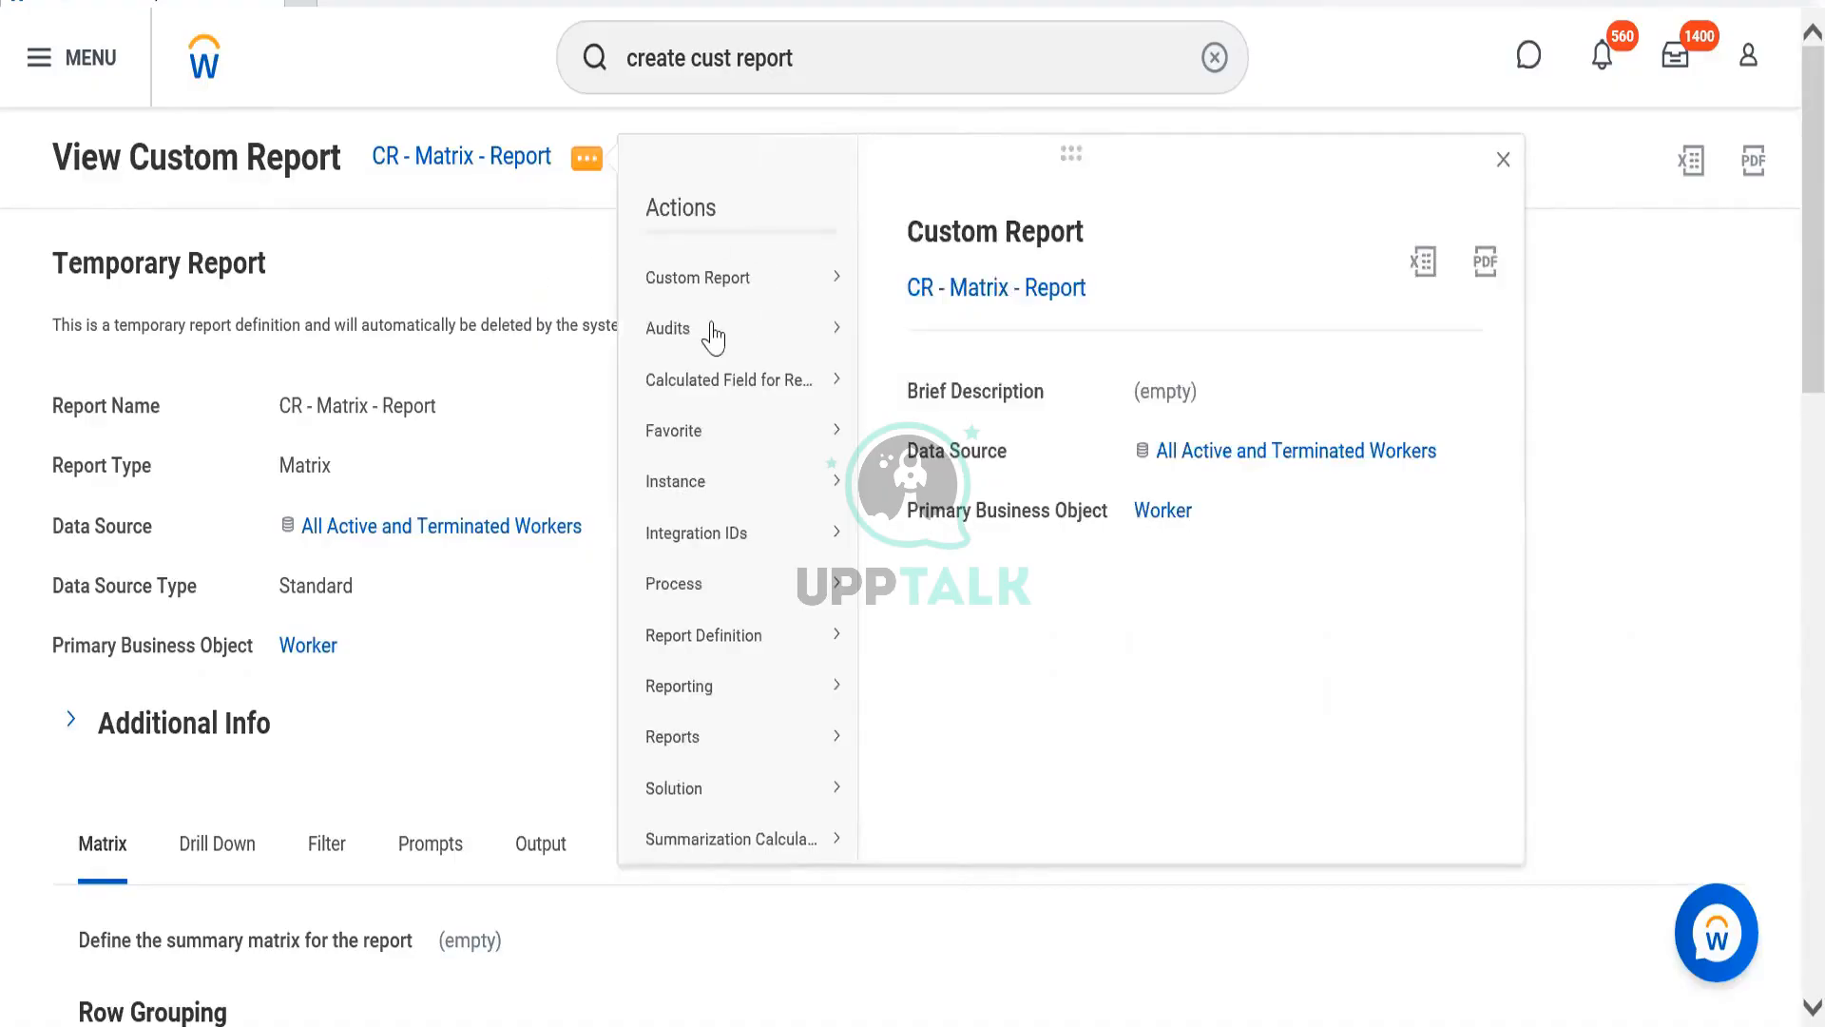
mouse_move(751, 285)
click(898, 284)
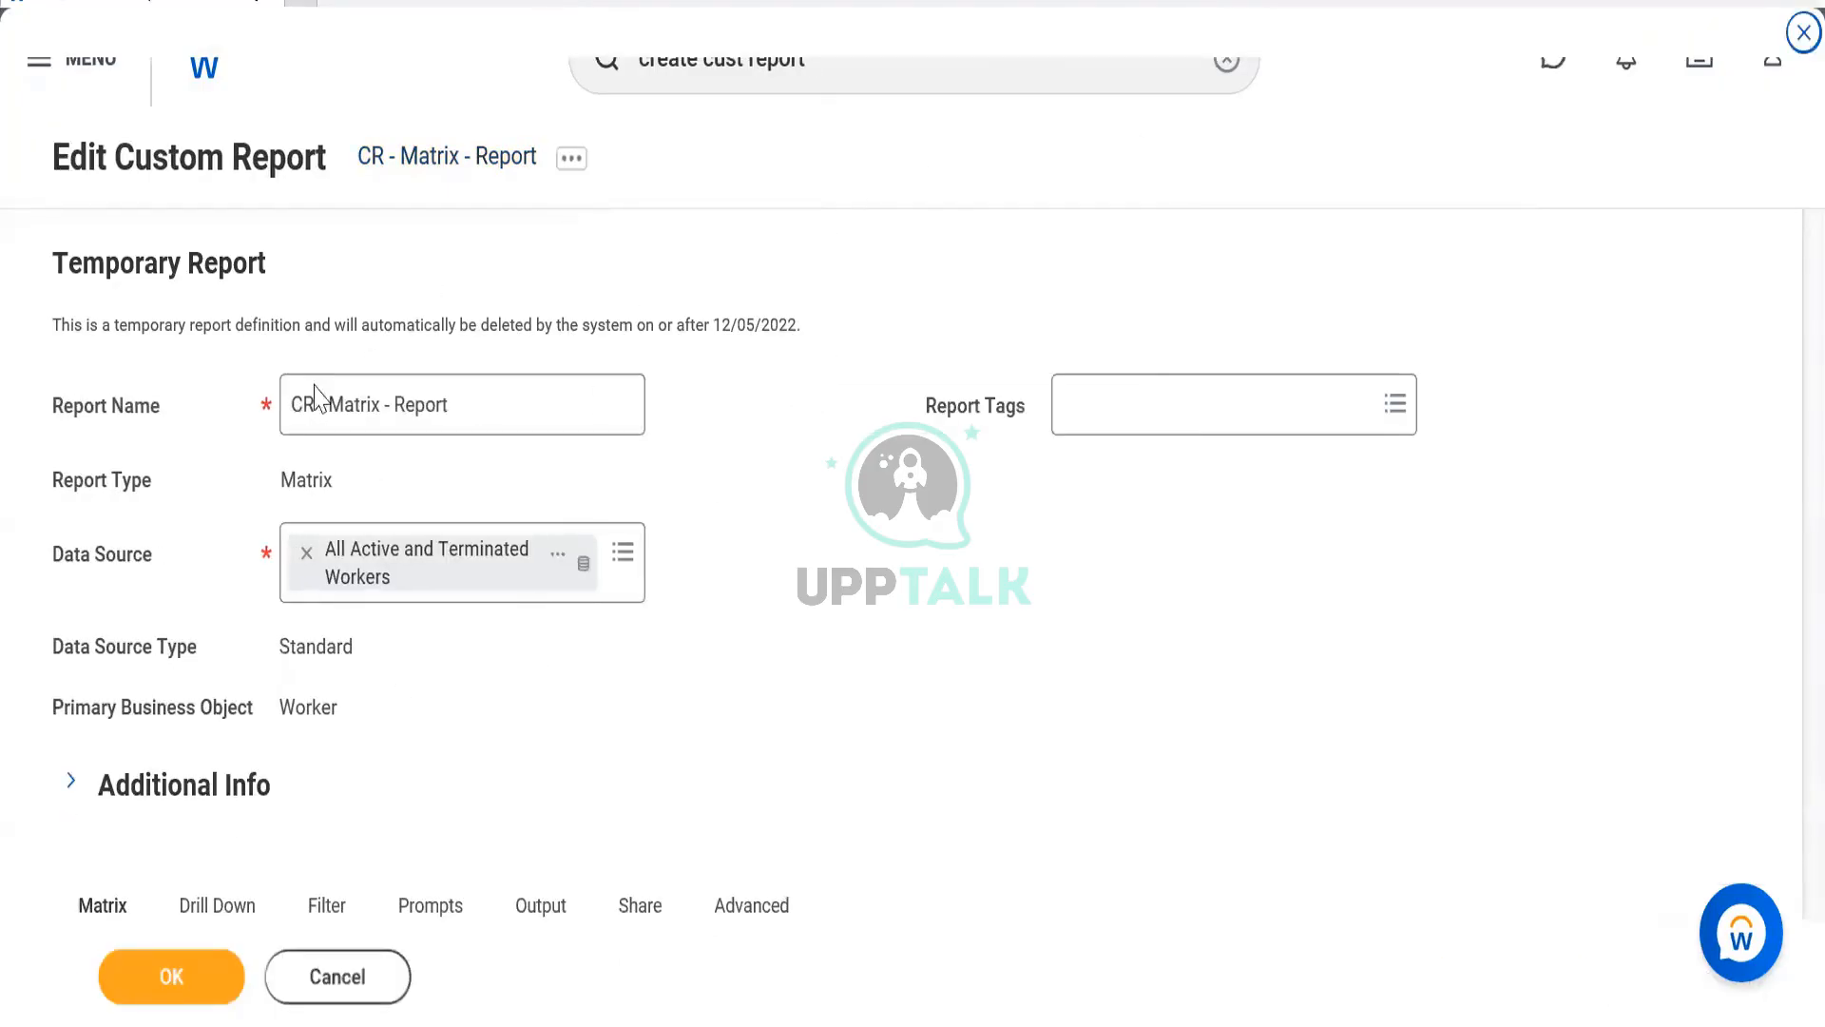
Change the primary-axis chart type to Donut in the report's output options and try to save the report.
scroll(669, 481, down, 3)
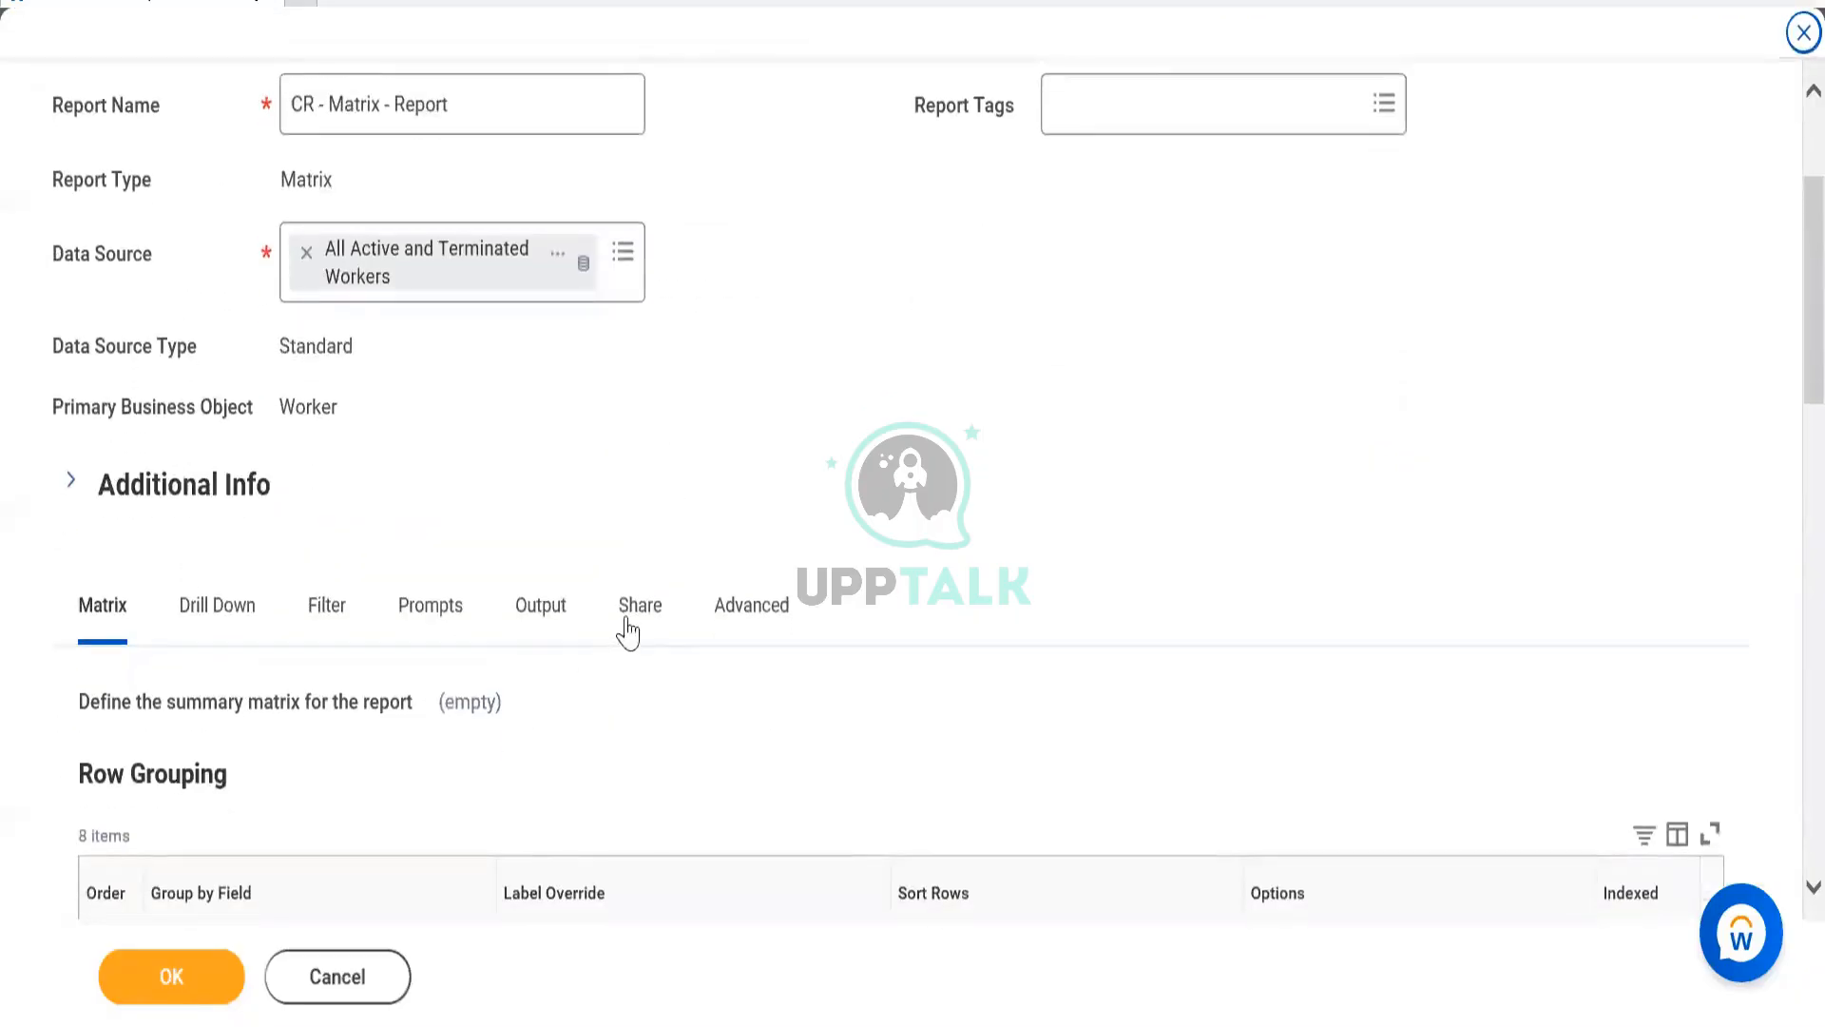
click(525, 643)
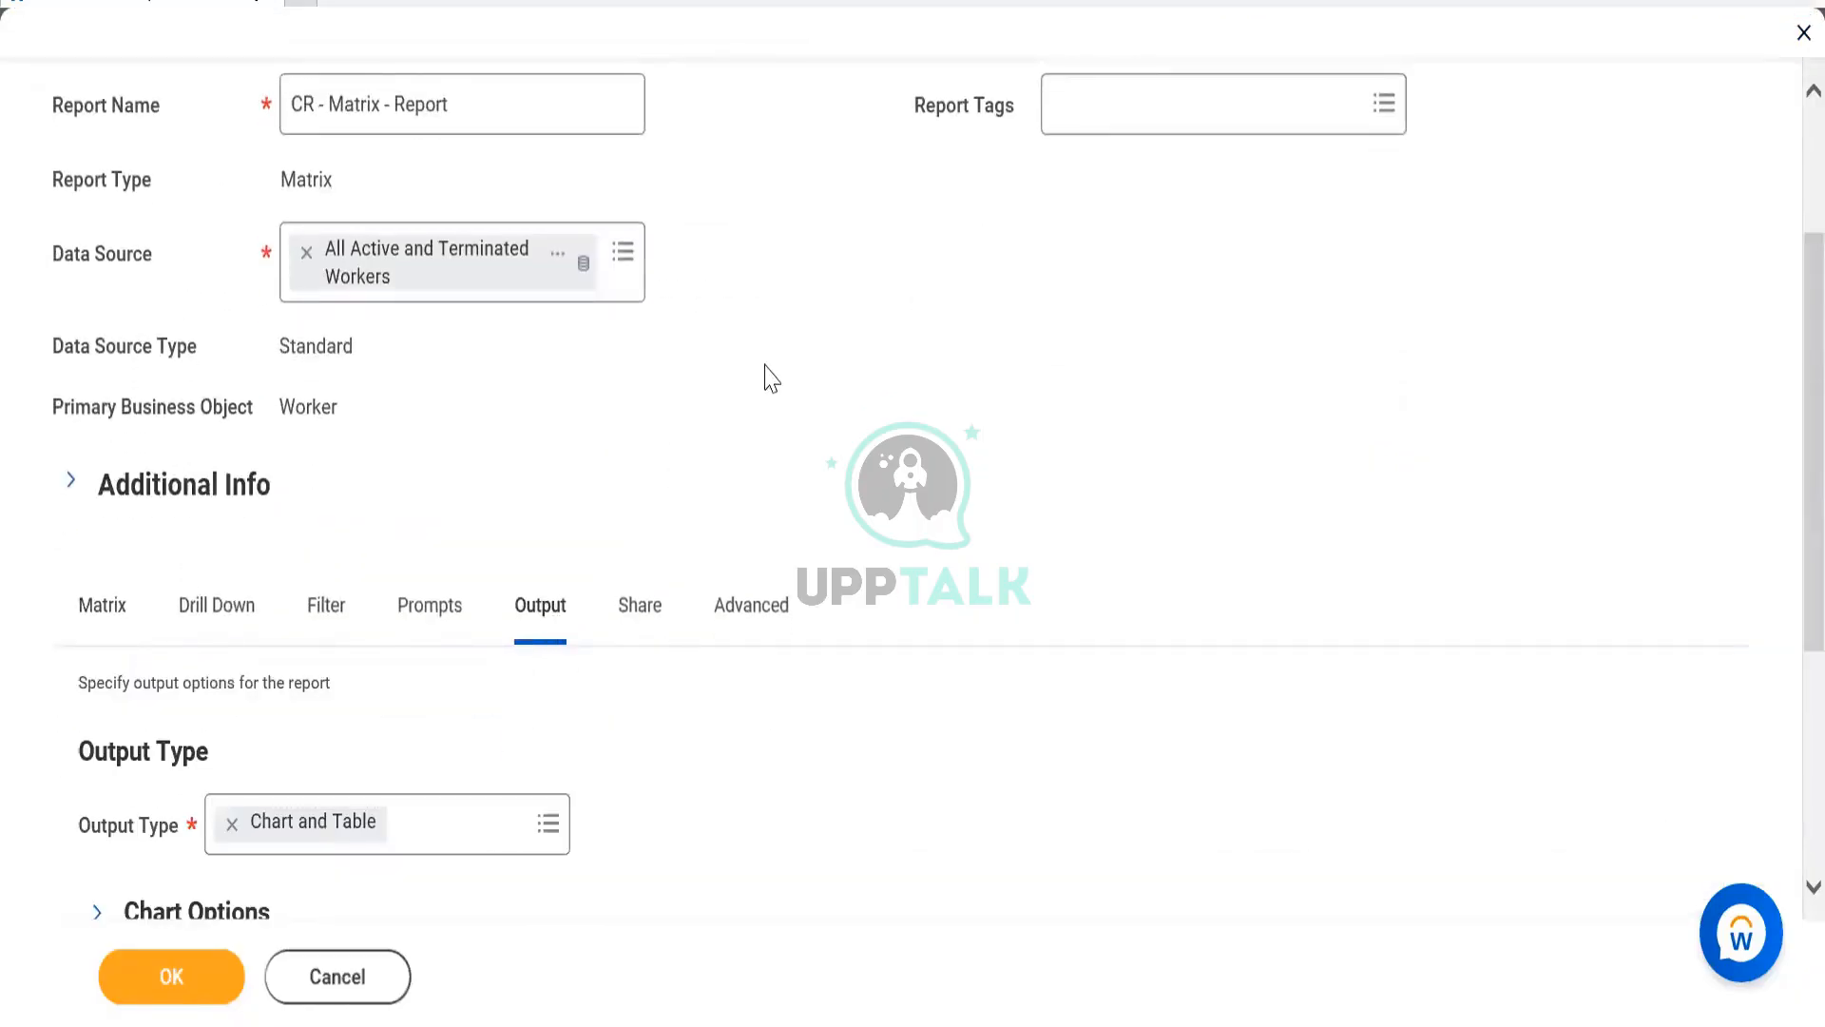
scroll(821, 387, down, 1)
scroll(828, 395, up, 1)
scroll(831, 399, down, 2)
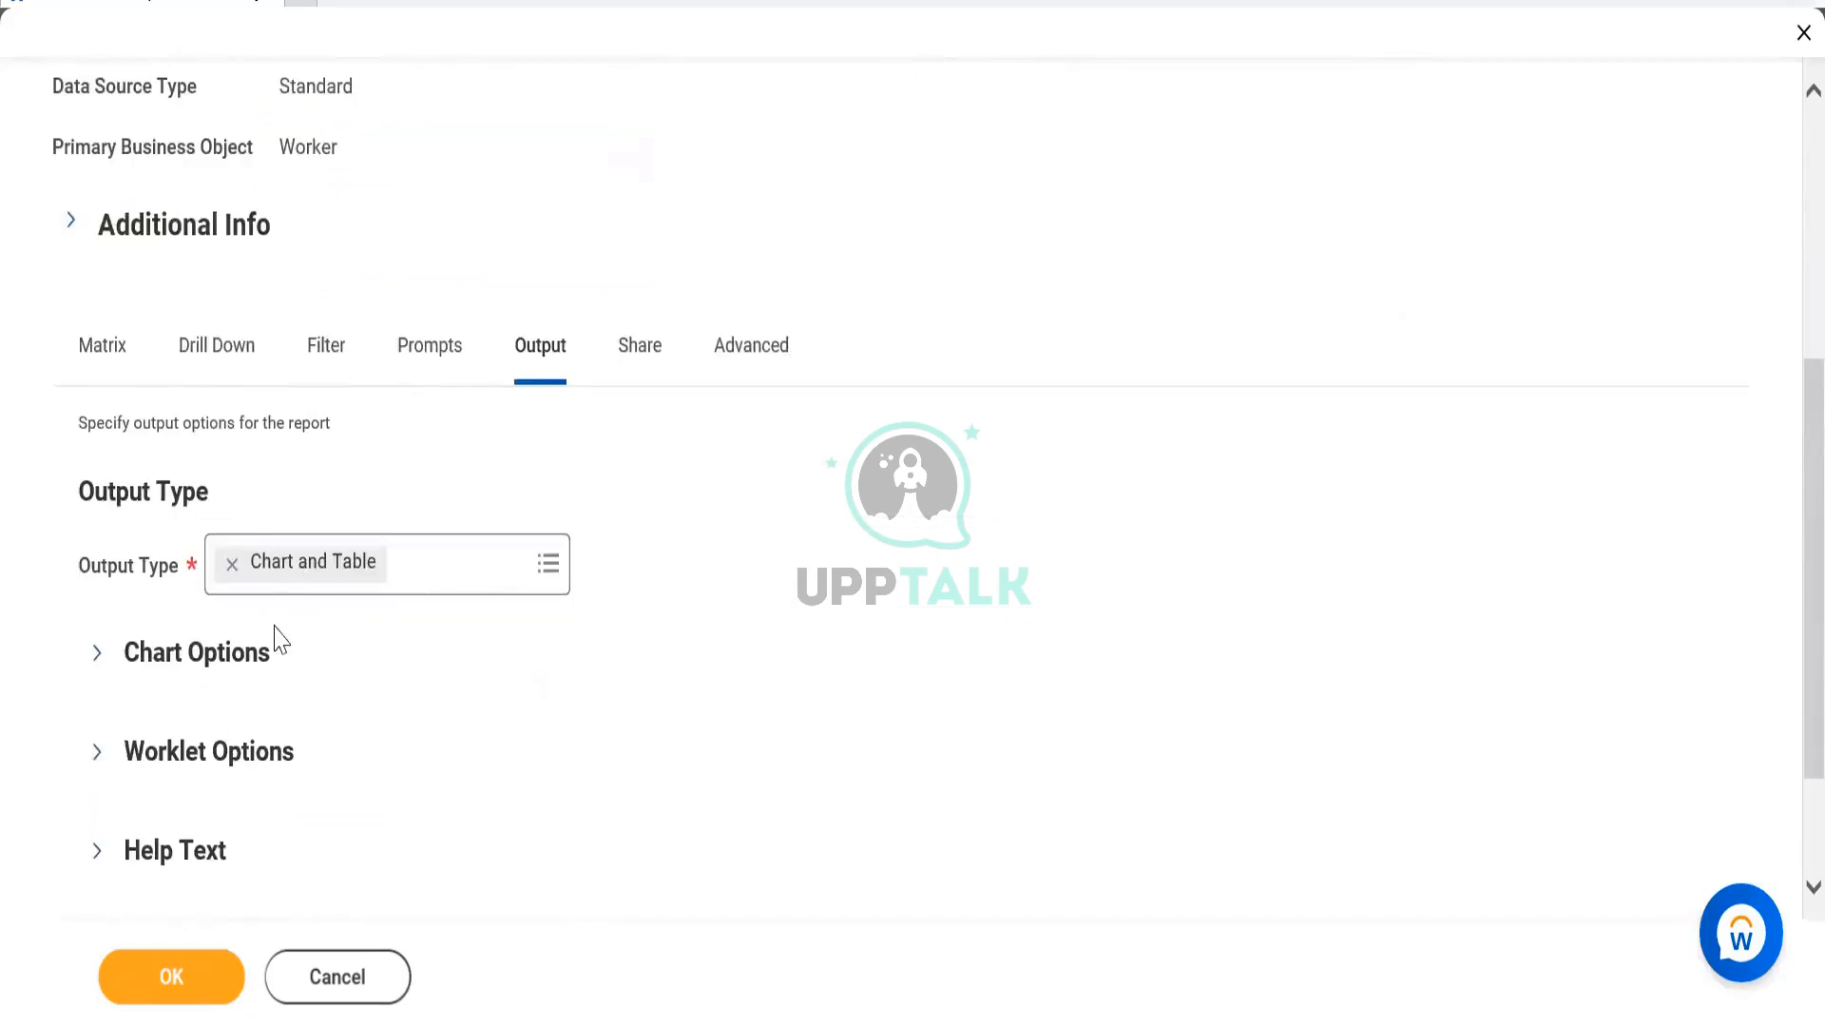
click(99, 656)
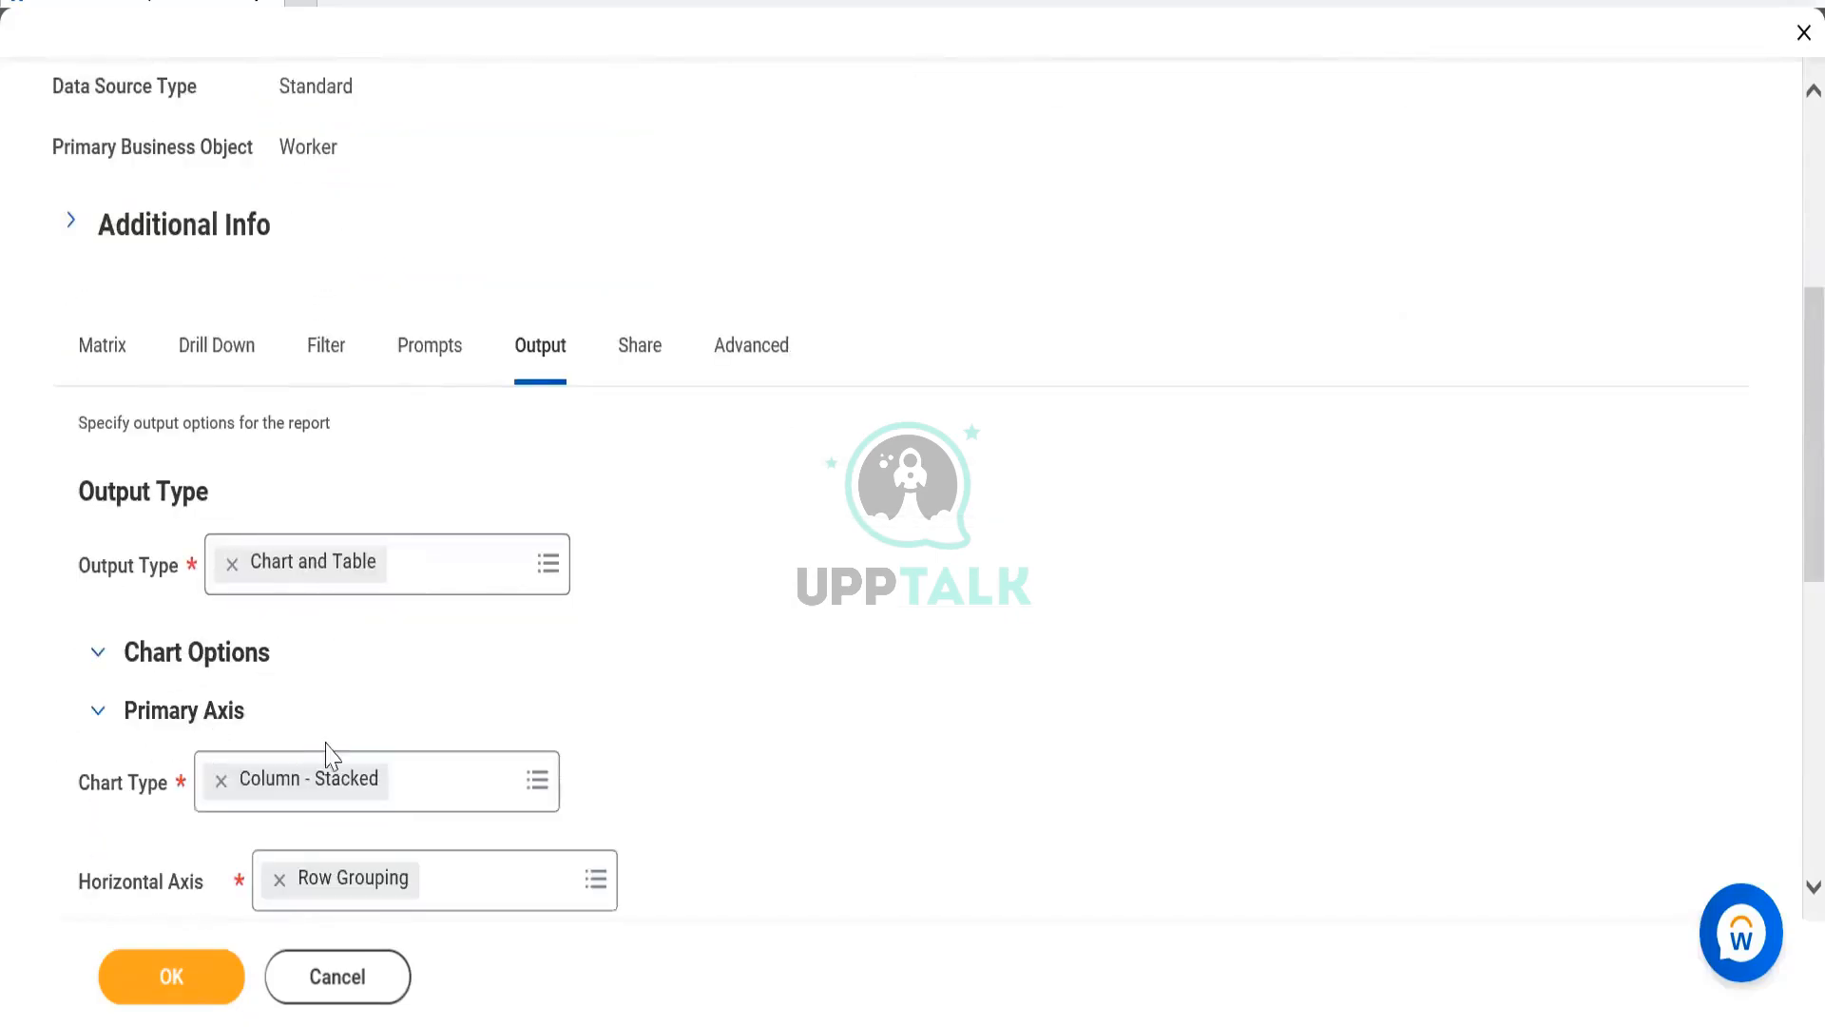
click(455, 786)
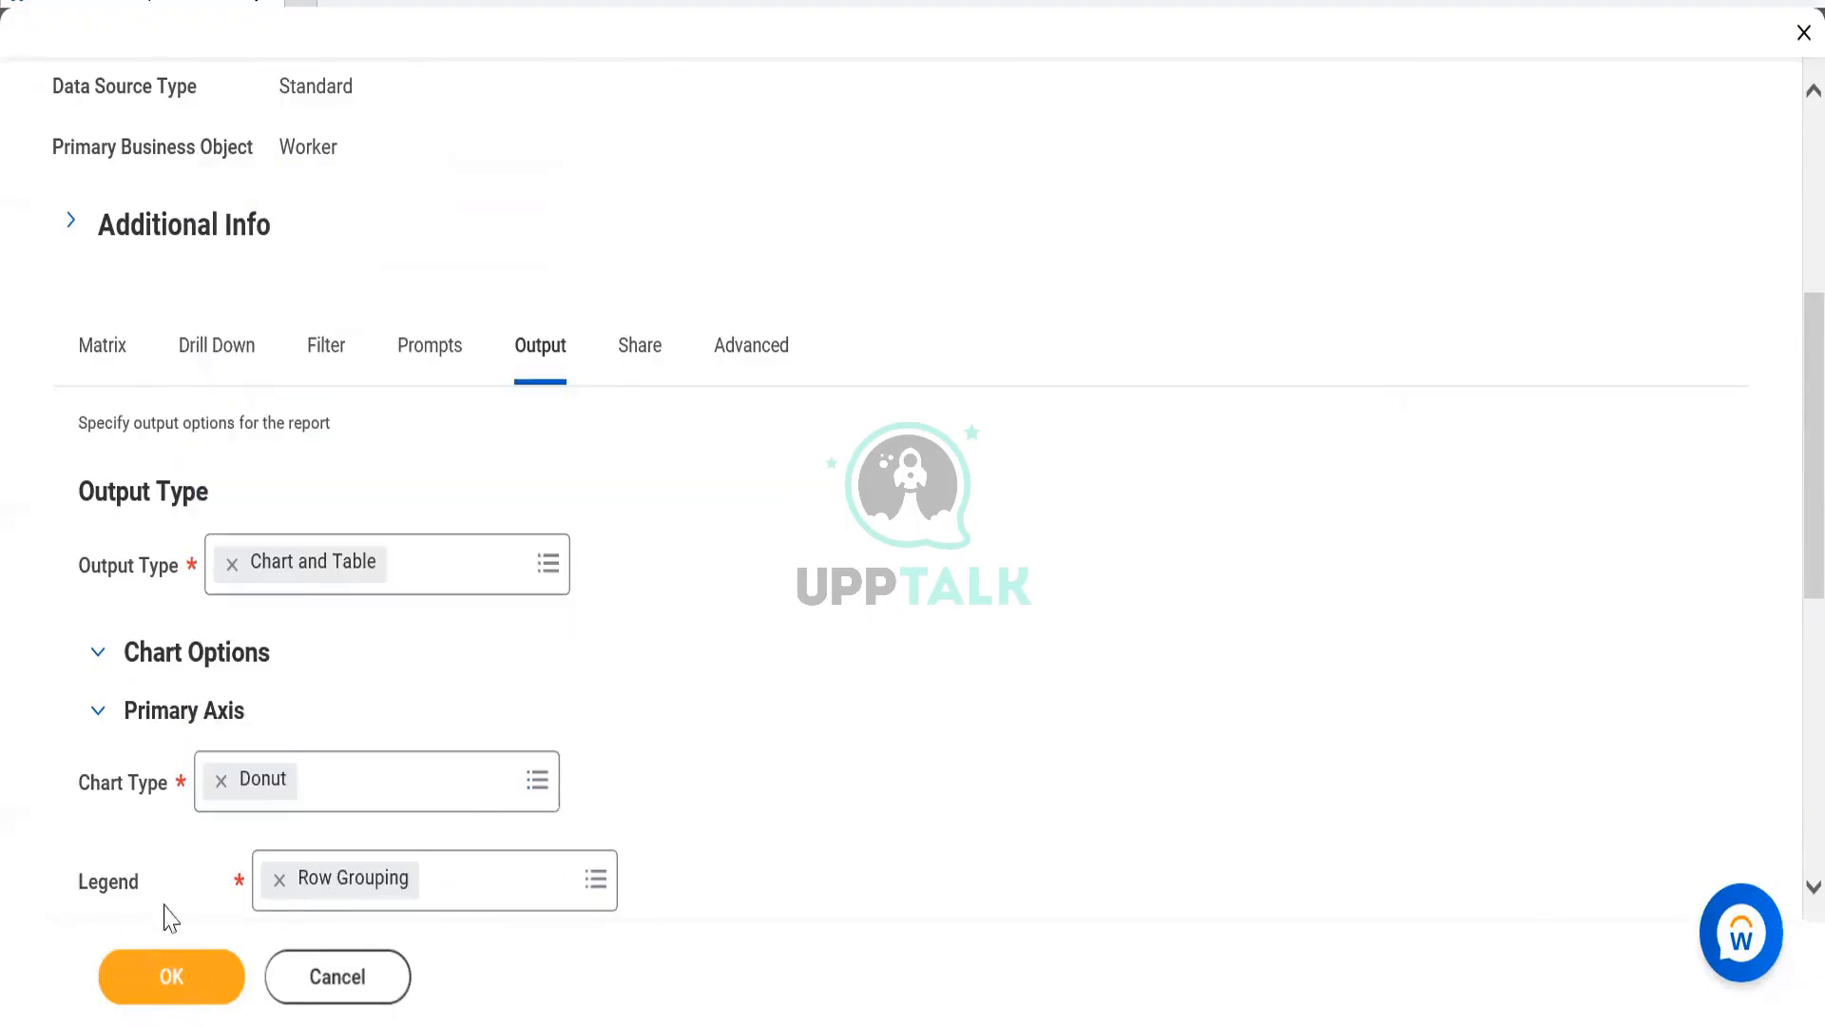
click(191, 996)
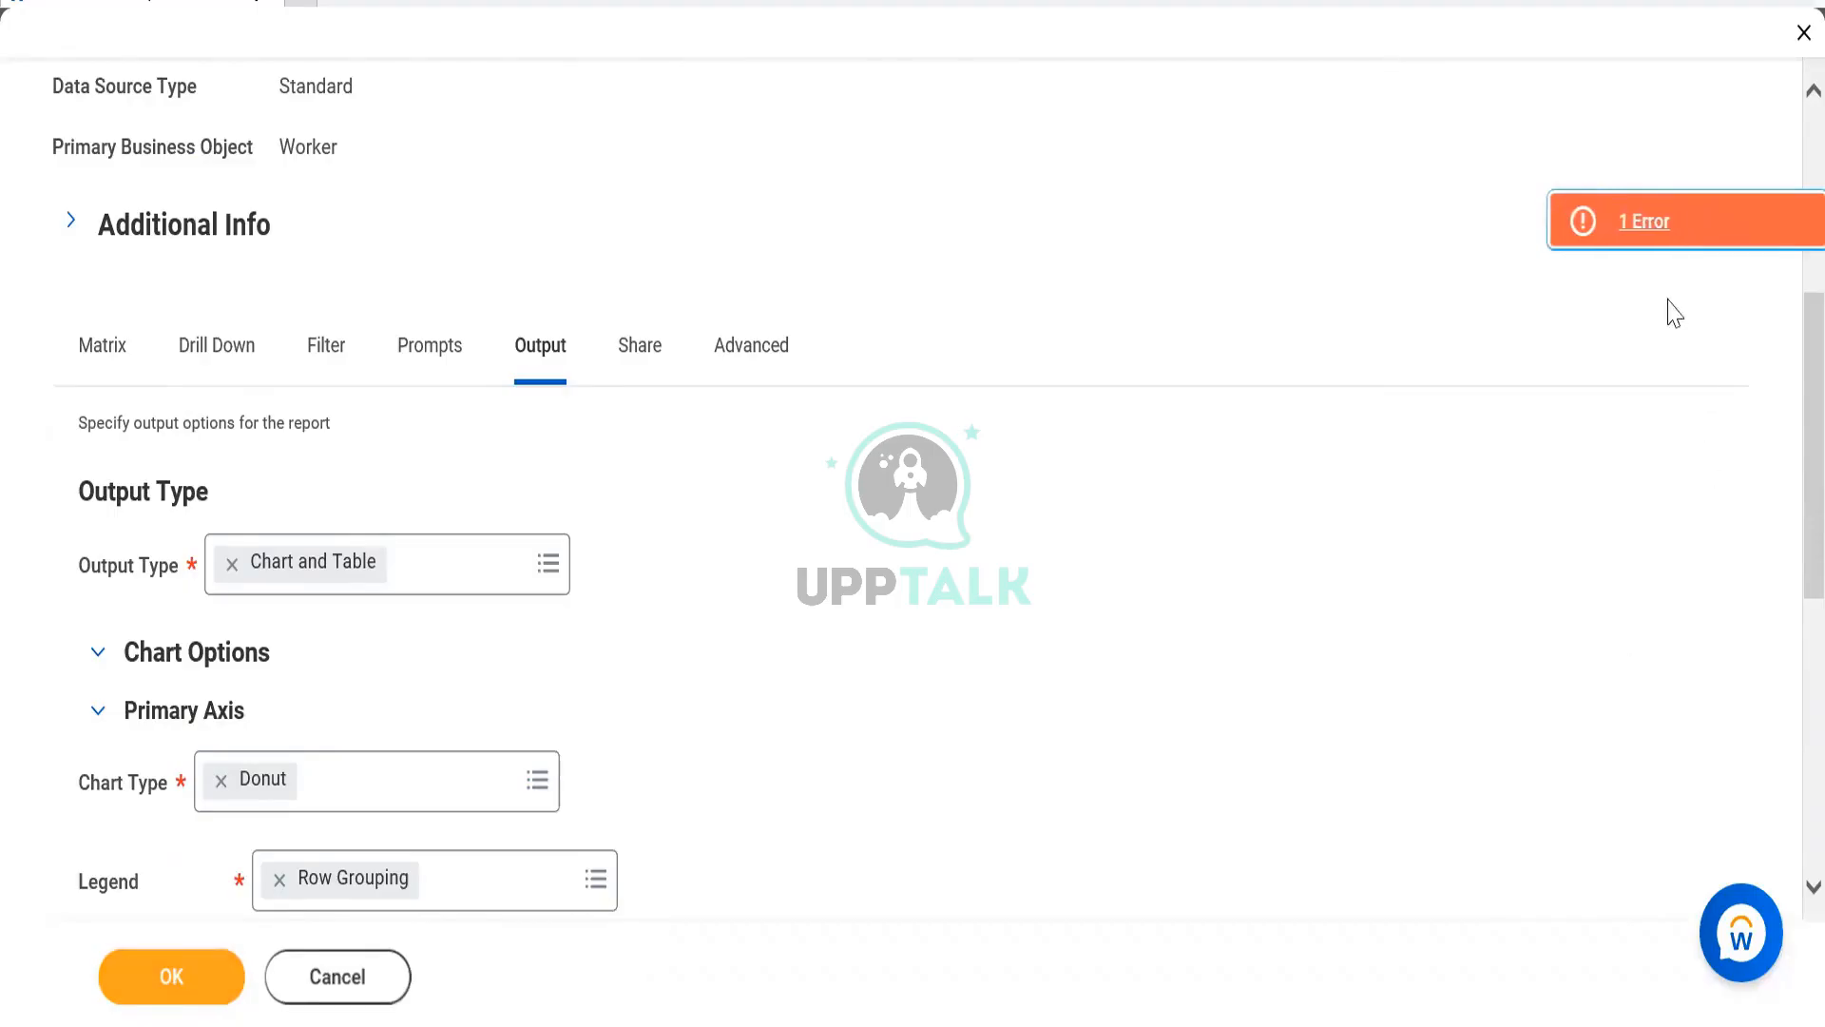
Include Metric 1 as the donut chart's metric and look over the Top n Values settings.
scroll(521, 619, down, 4)
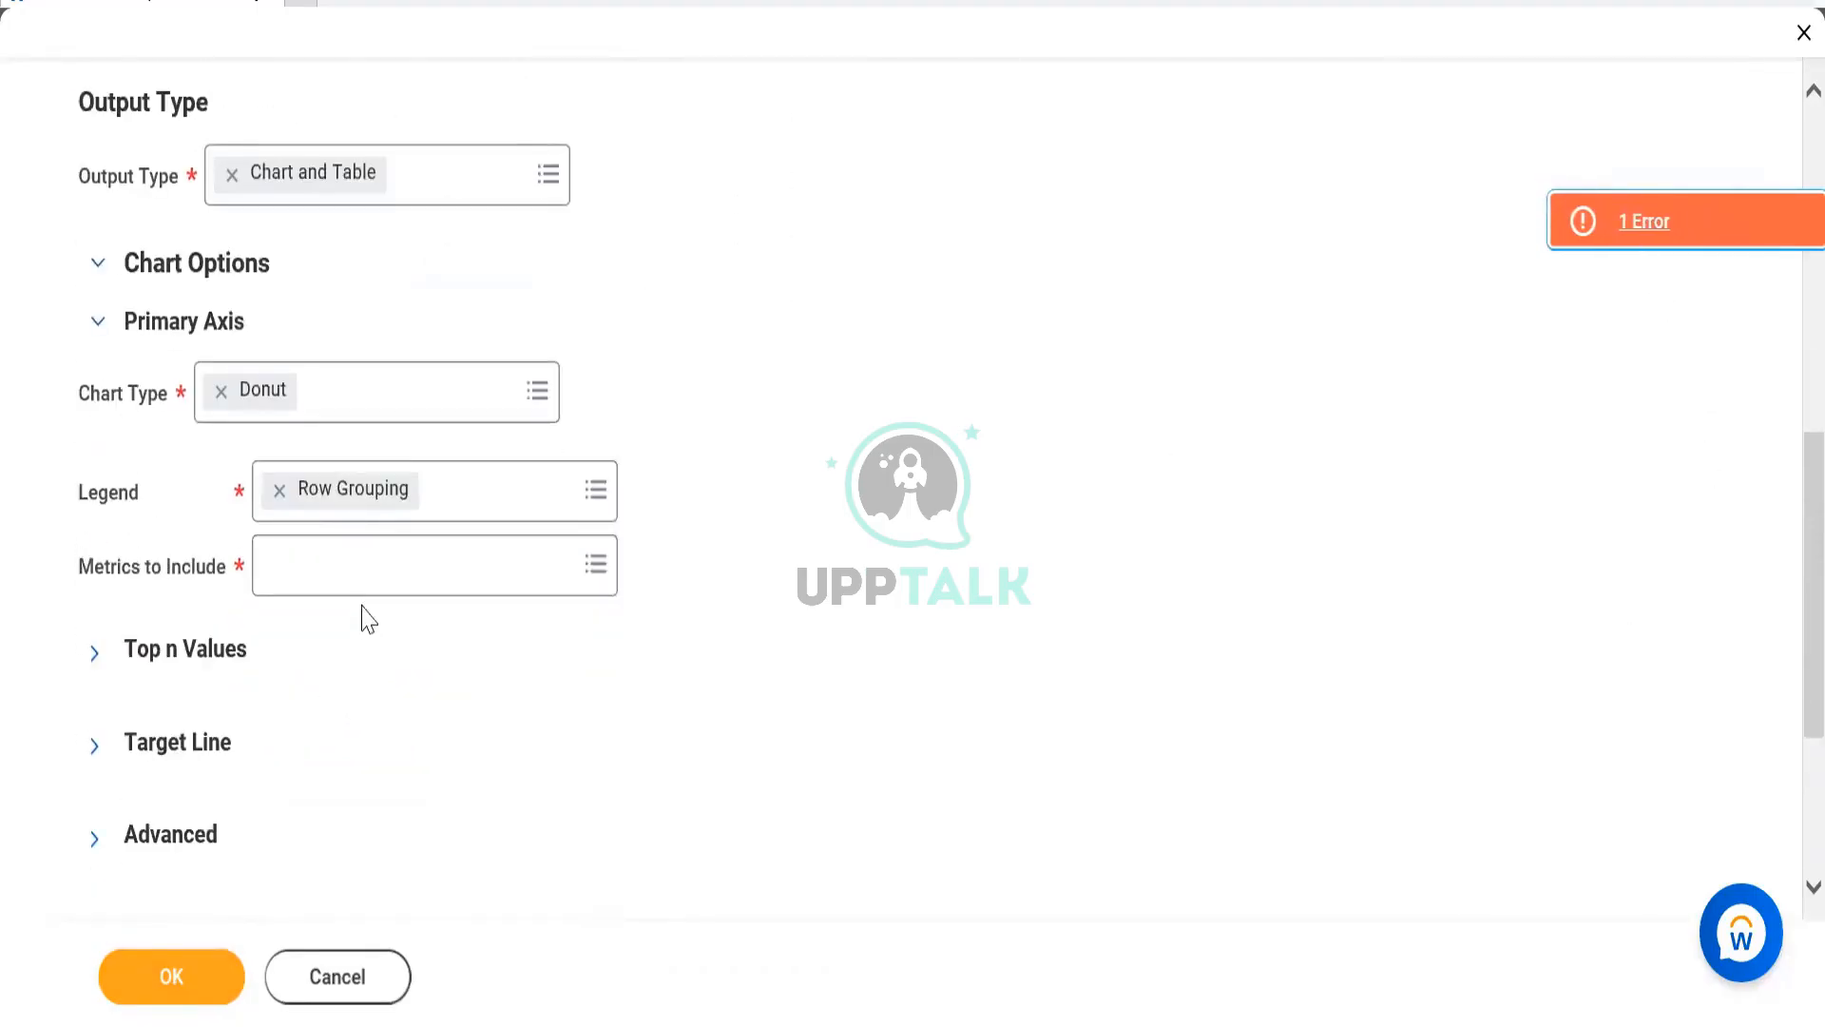
click(361, 576)
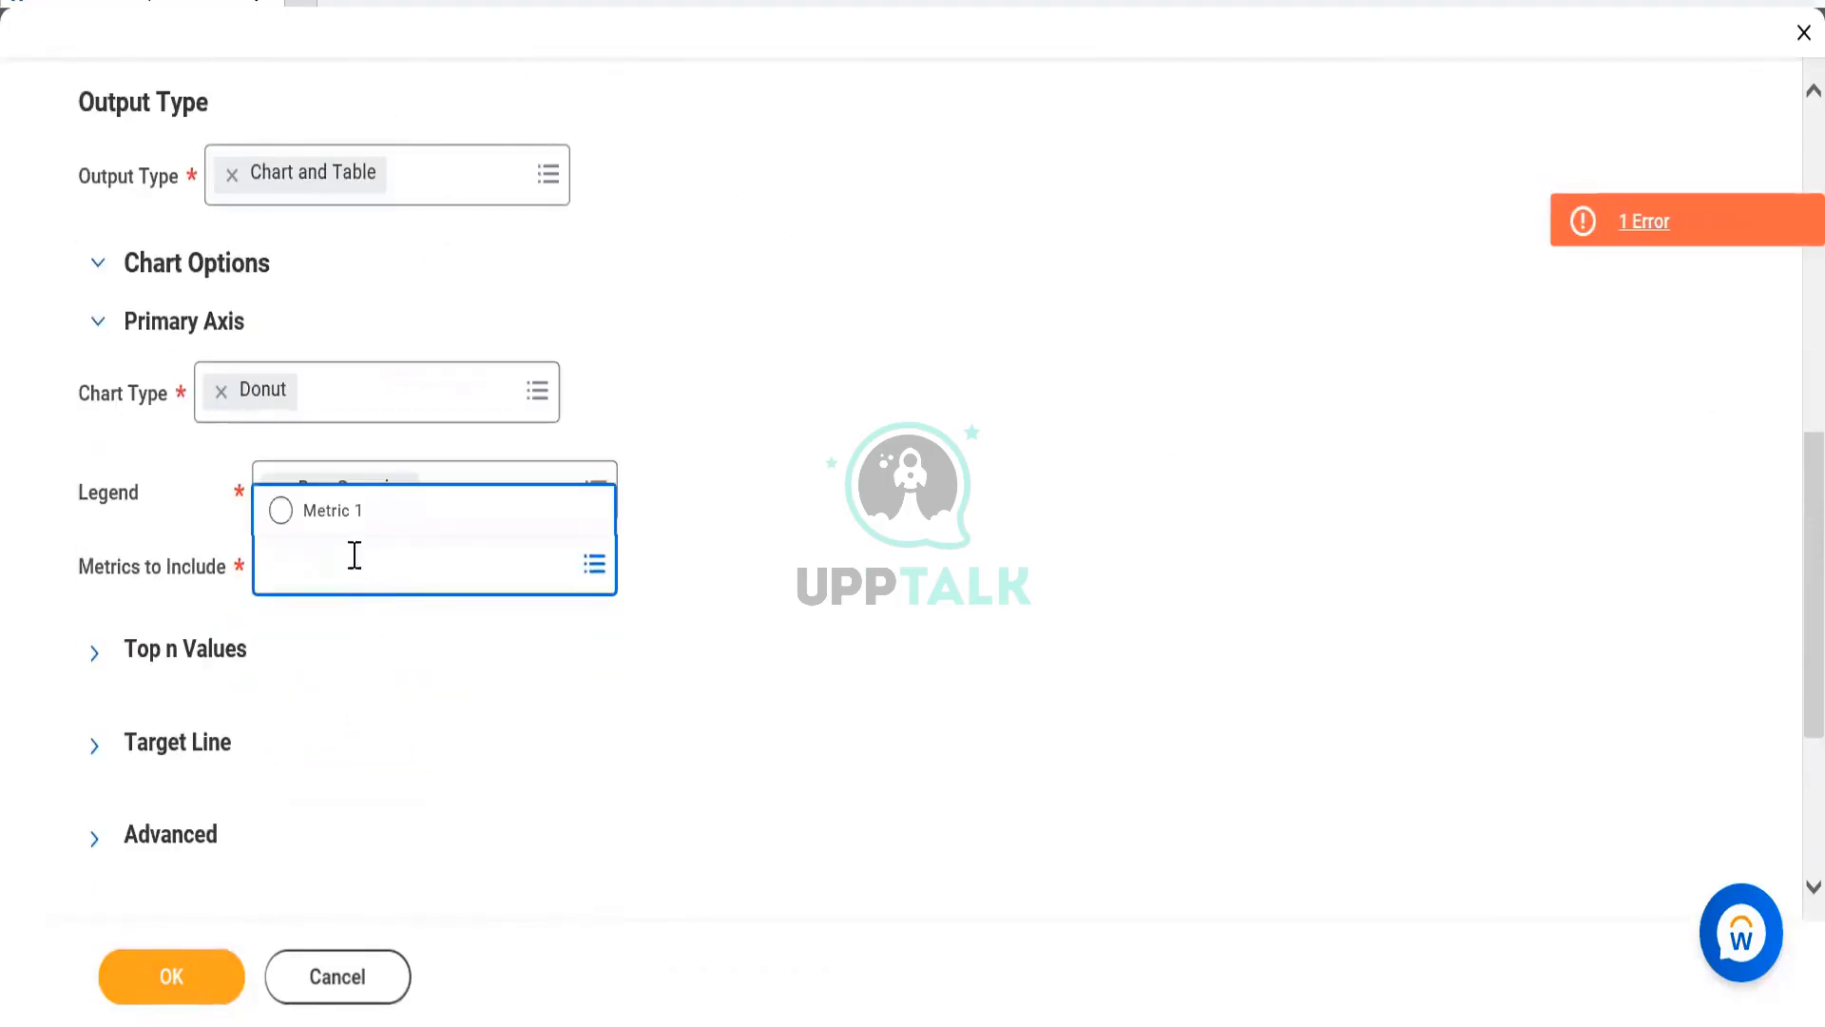
click(398, 529)
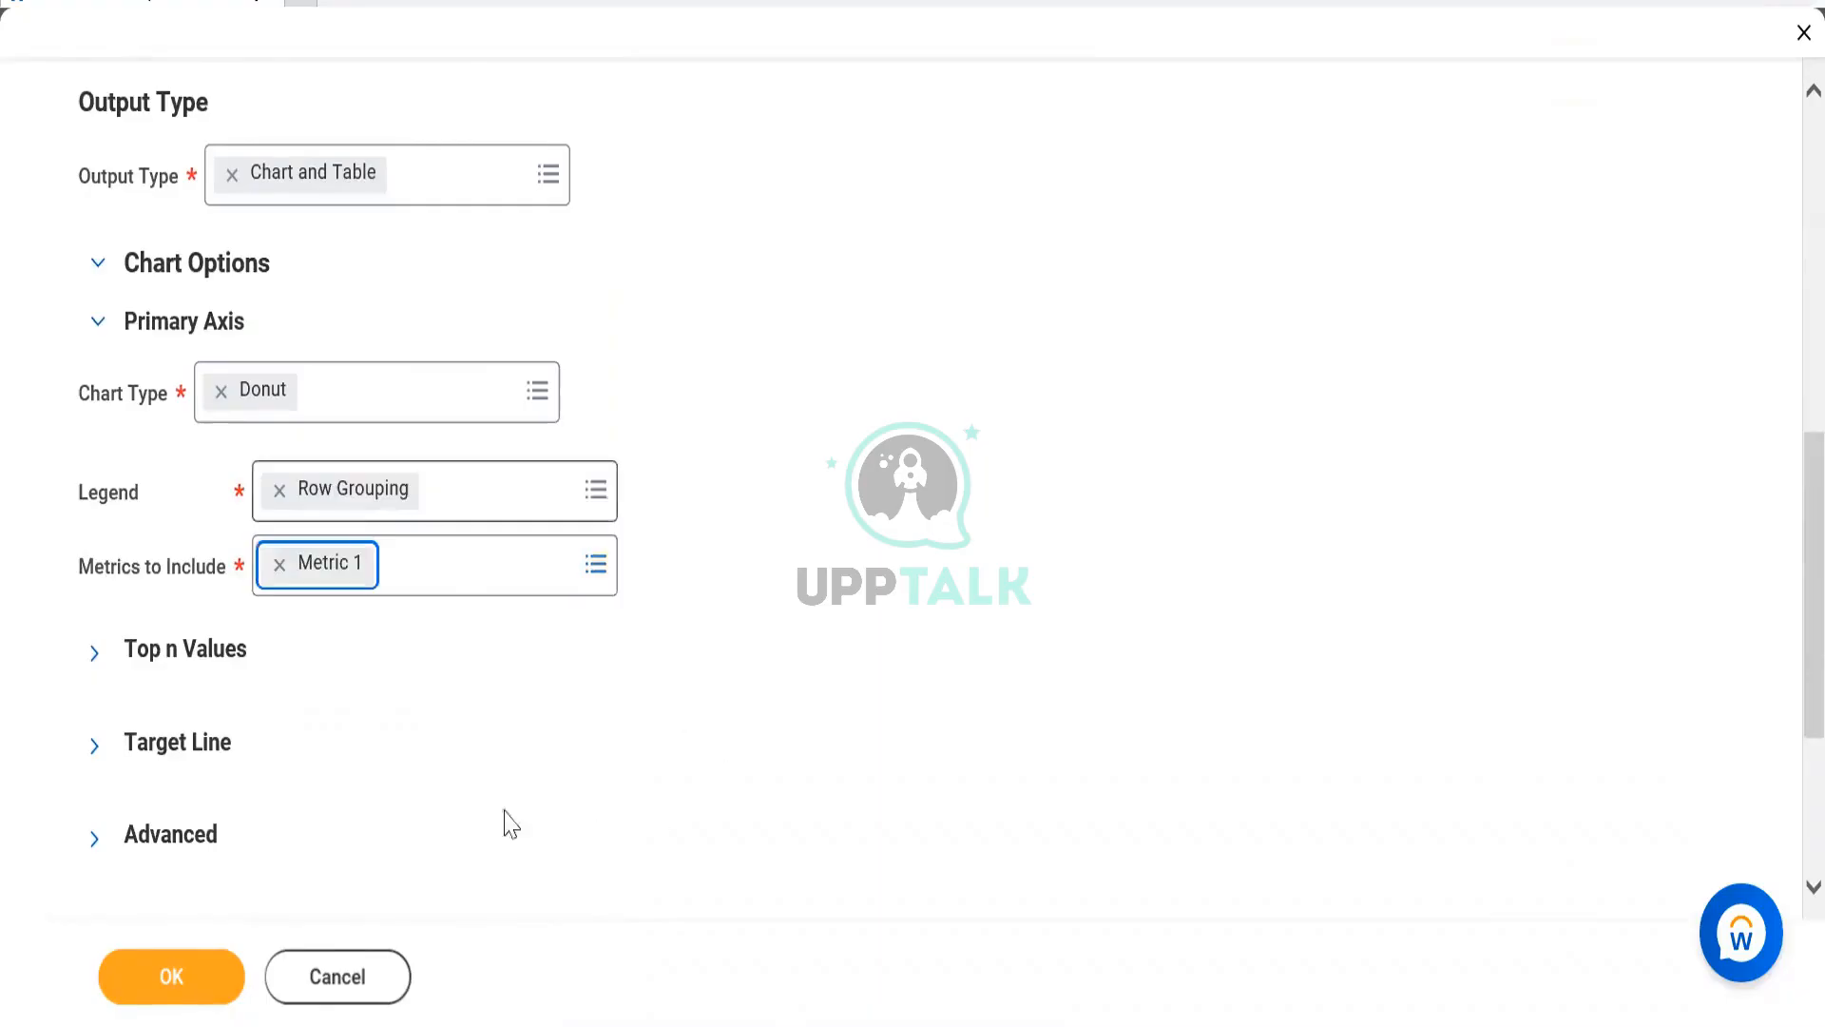
click(93, 656)
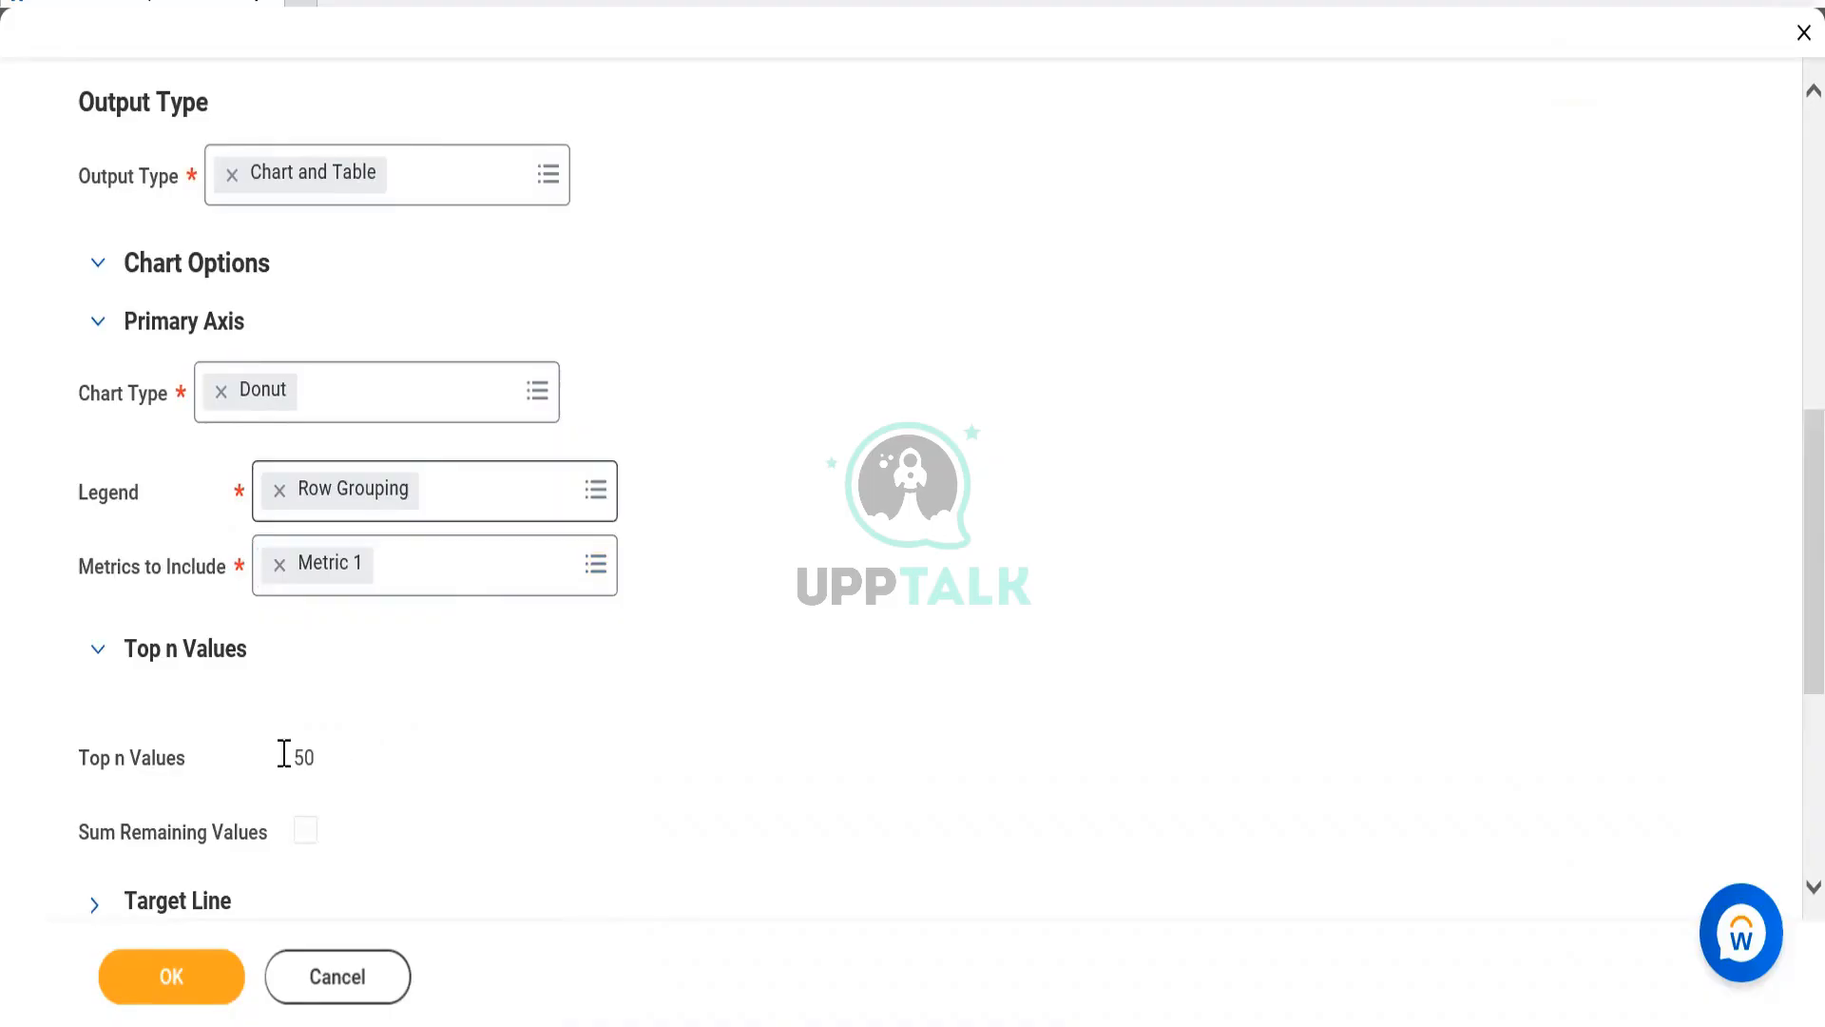
scroll(415, 702, down, 5)
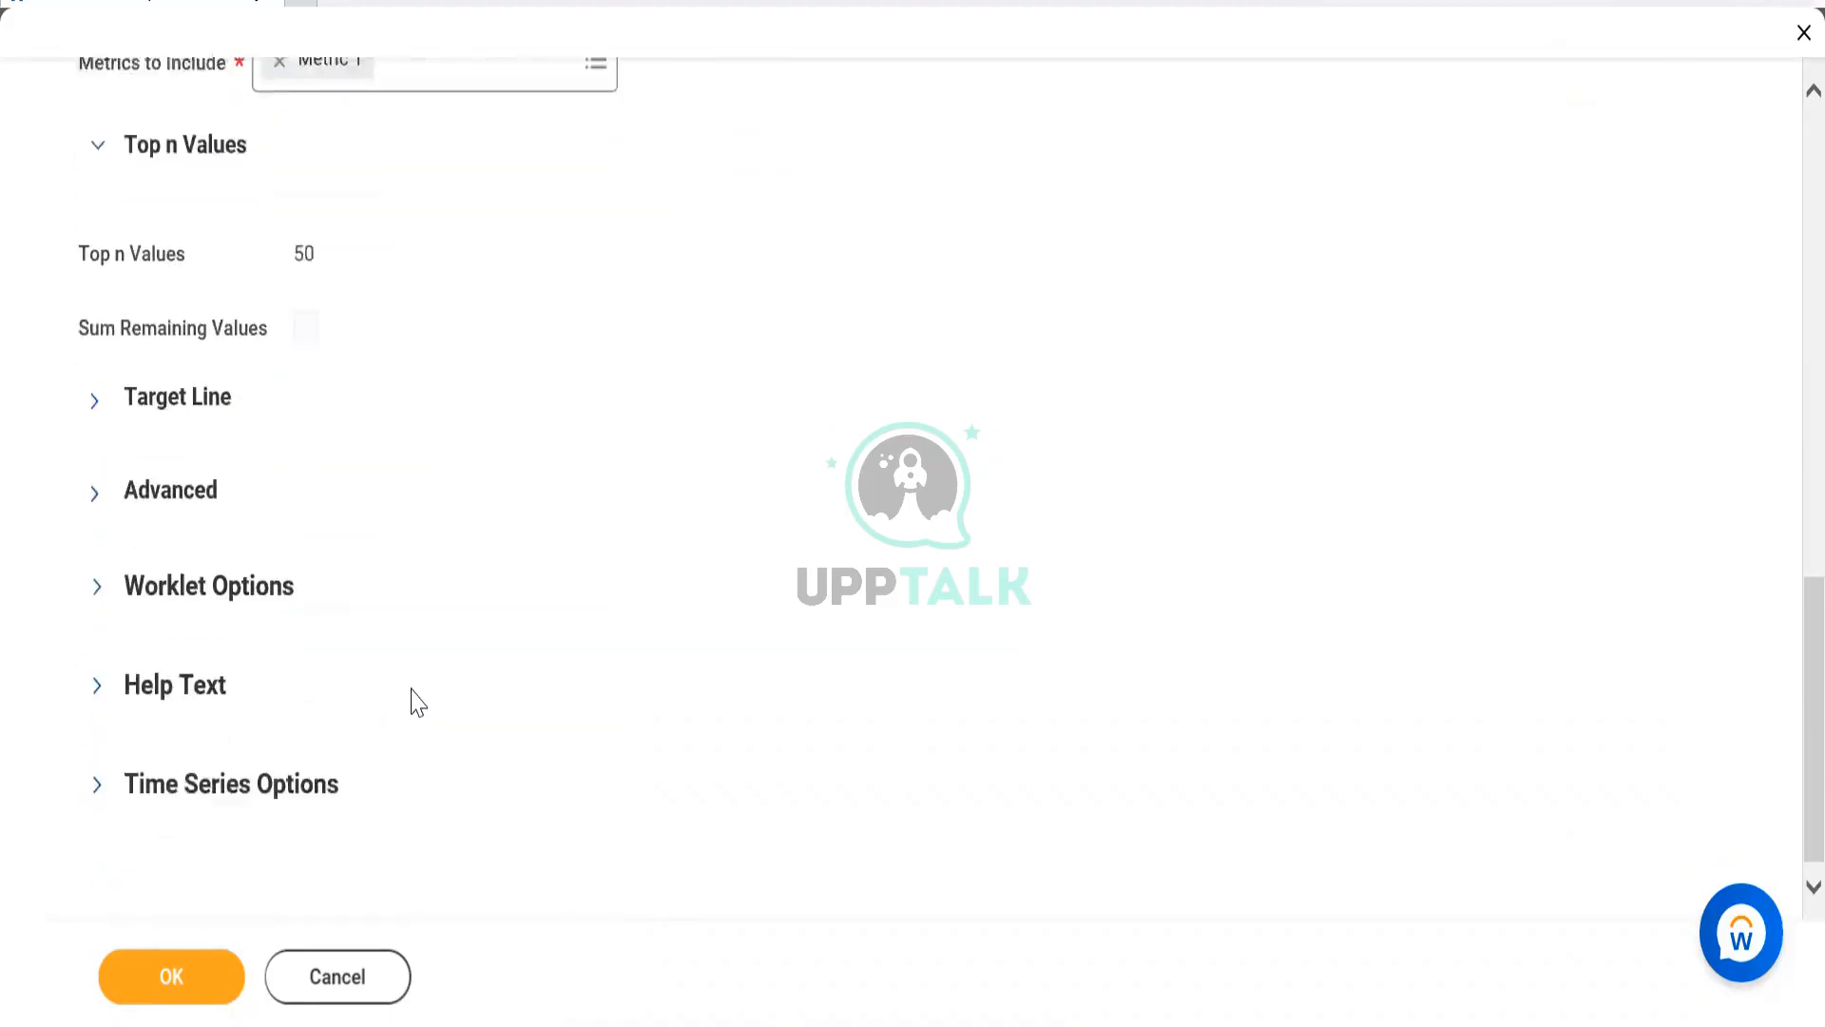
Save the edited custom report and run it to view the donut chart and country table.
click(175, 989)
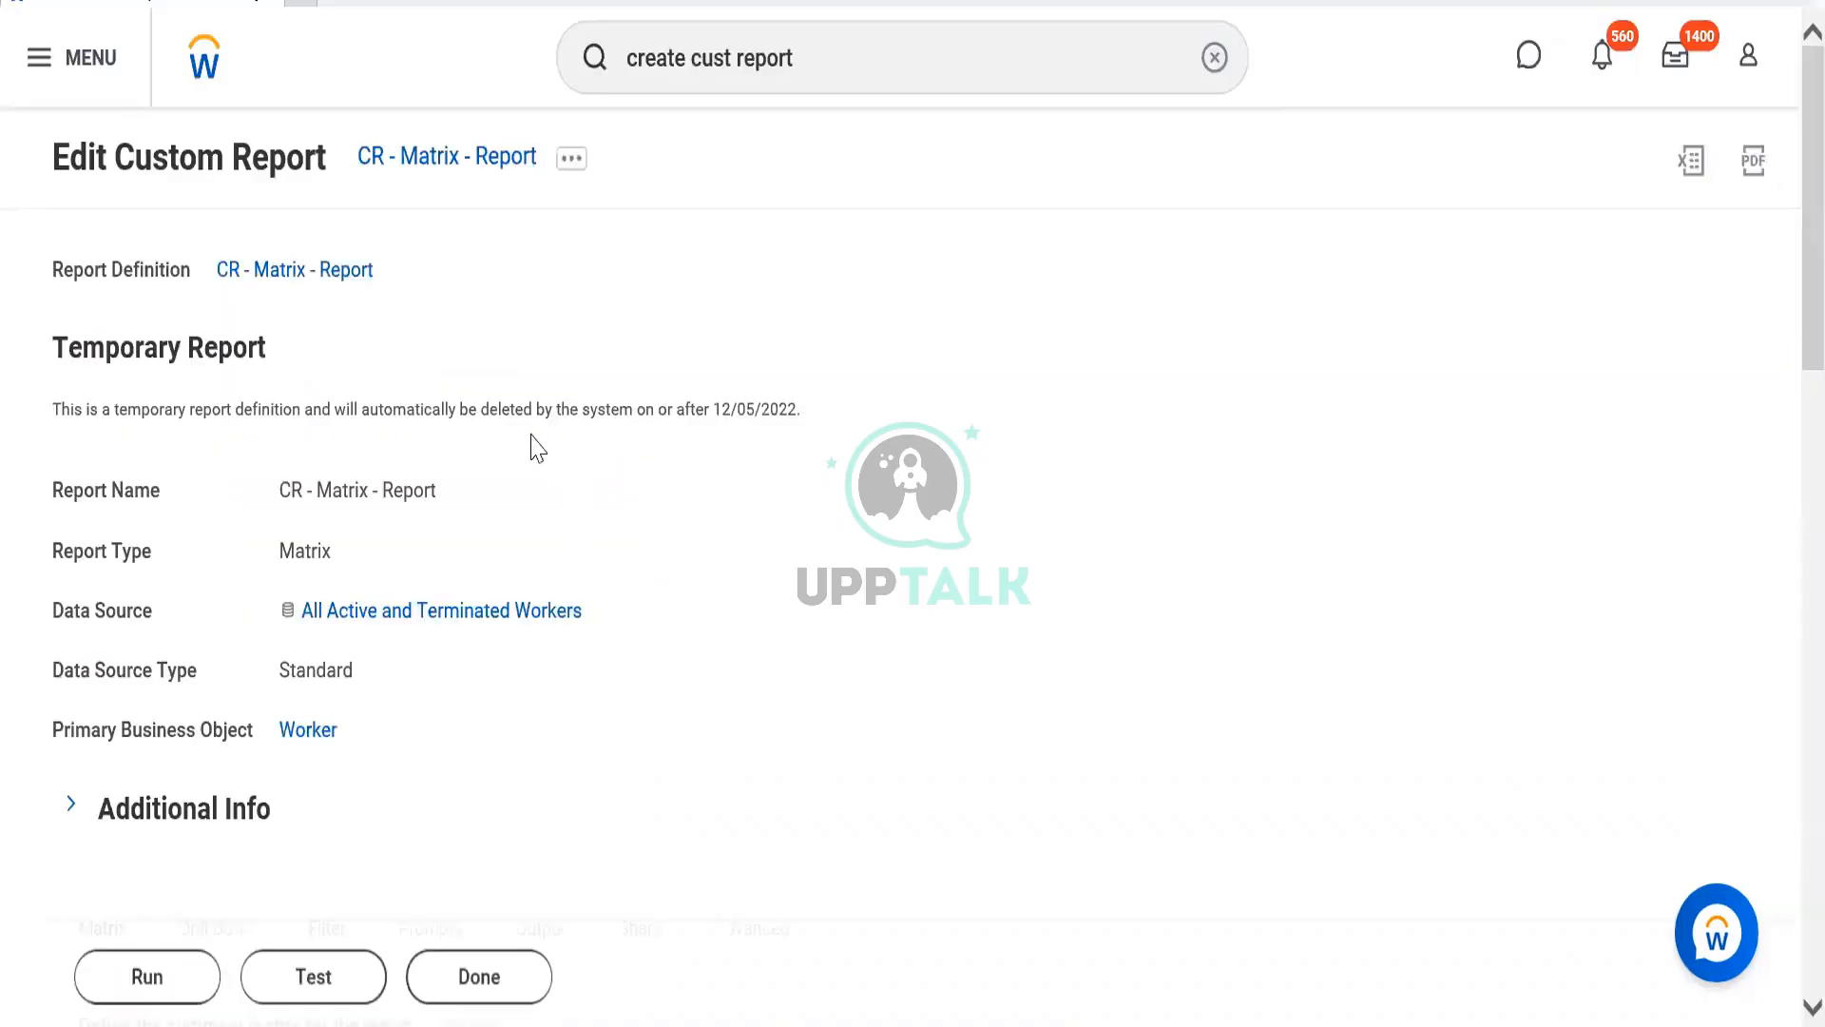
click(210, 976)
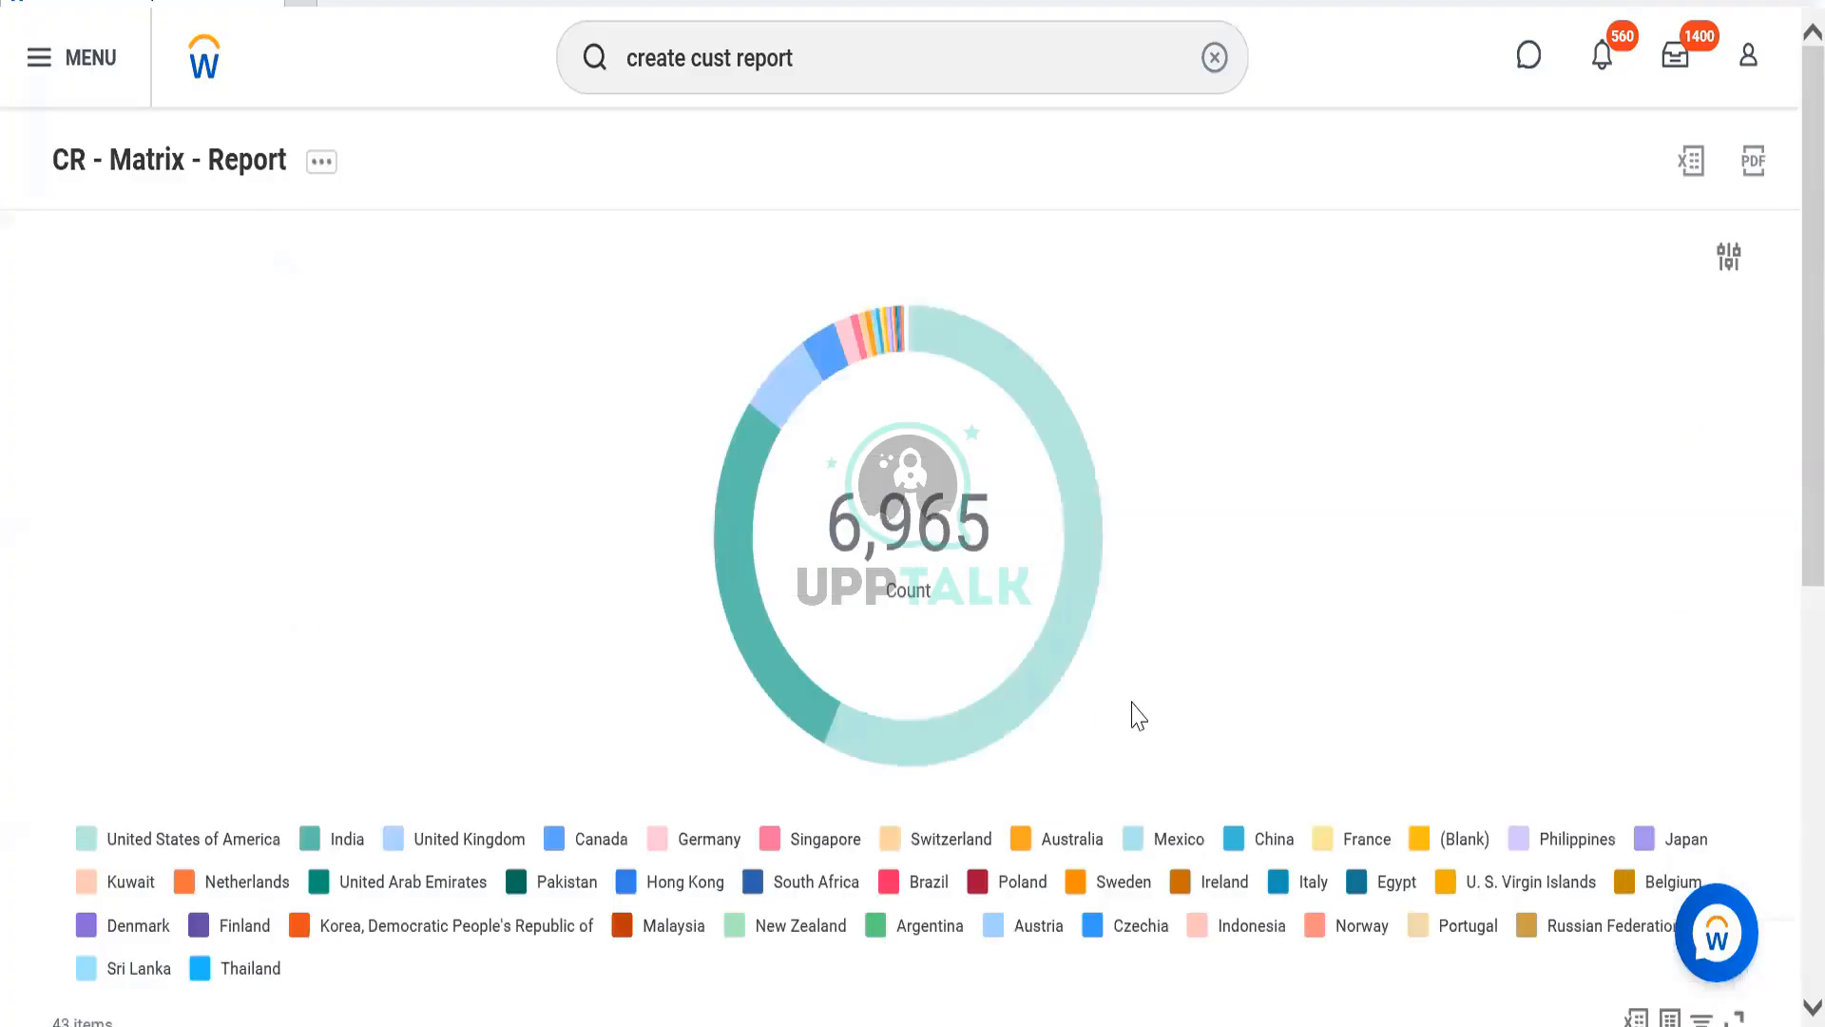
scroll(1145, 501, down, 3)
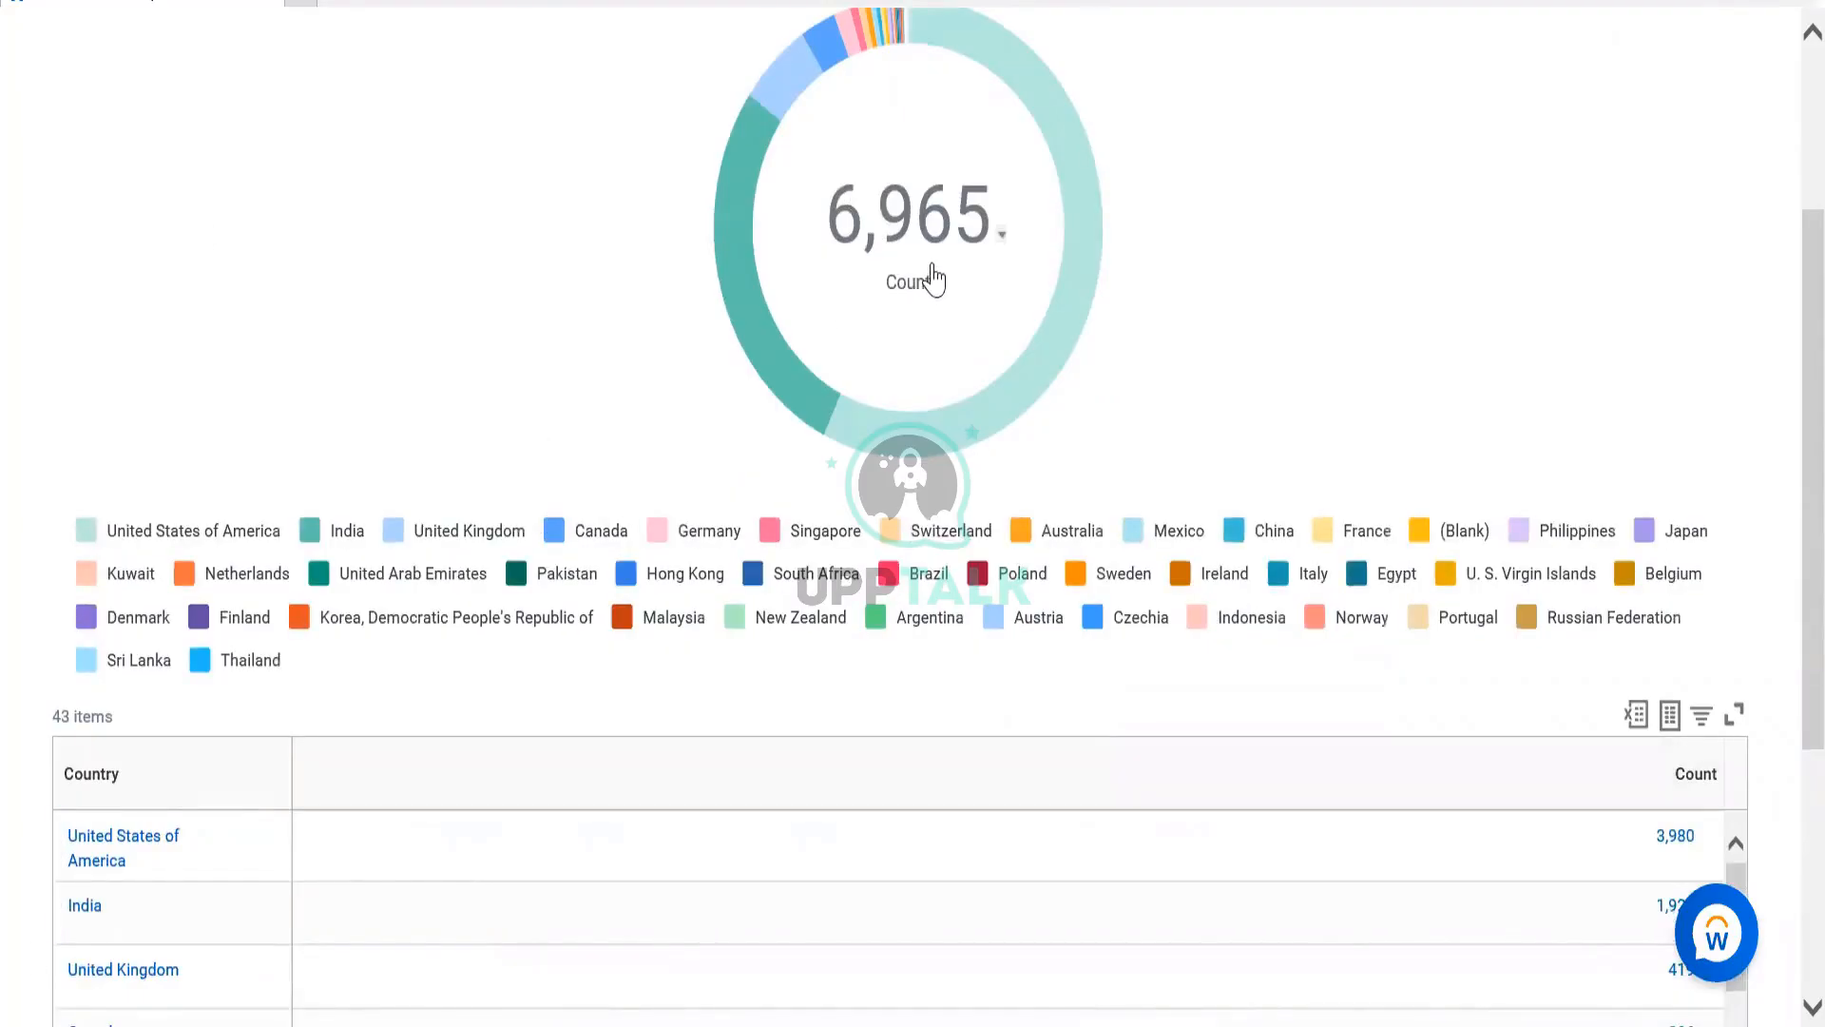
mouse_move(1077, 185)
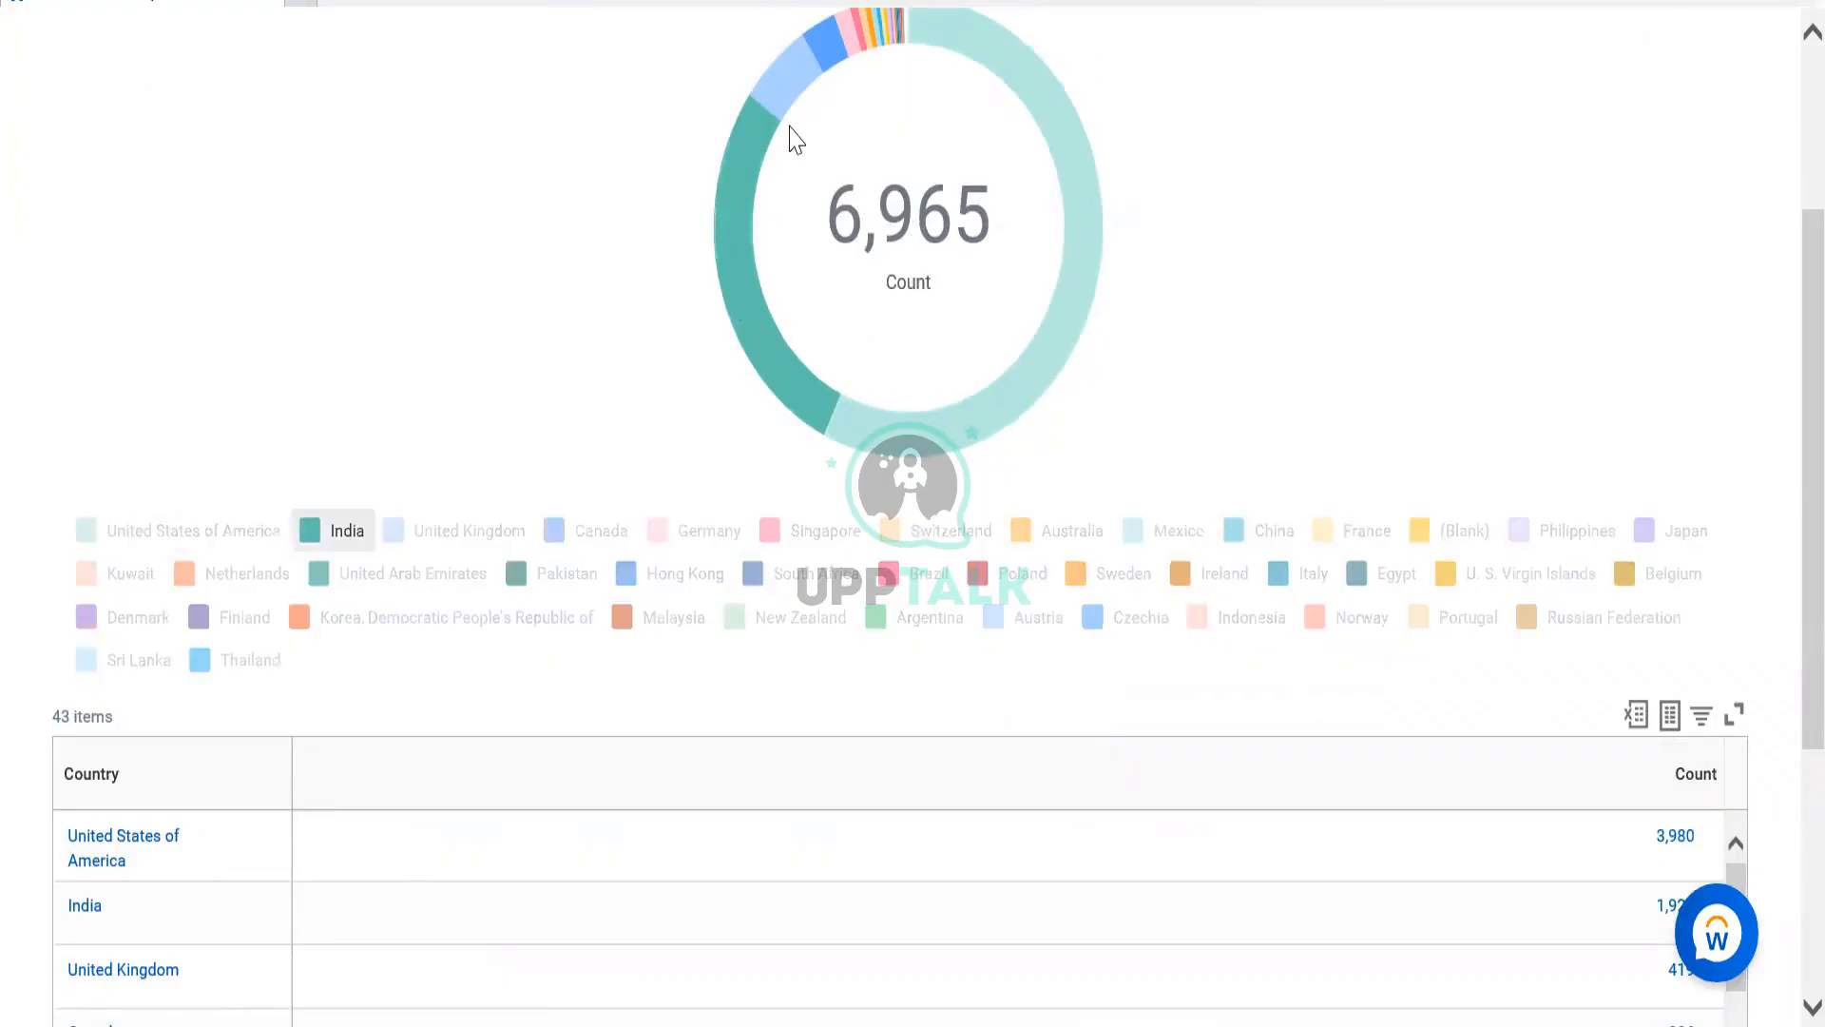
Examine the donut chart's country segments, including United States of America, India and United Kingdom, along with the legend and country table.
mouse_move(830, 66)
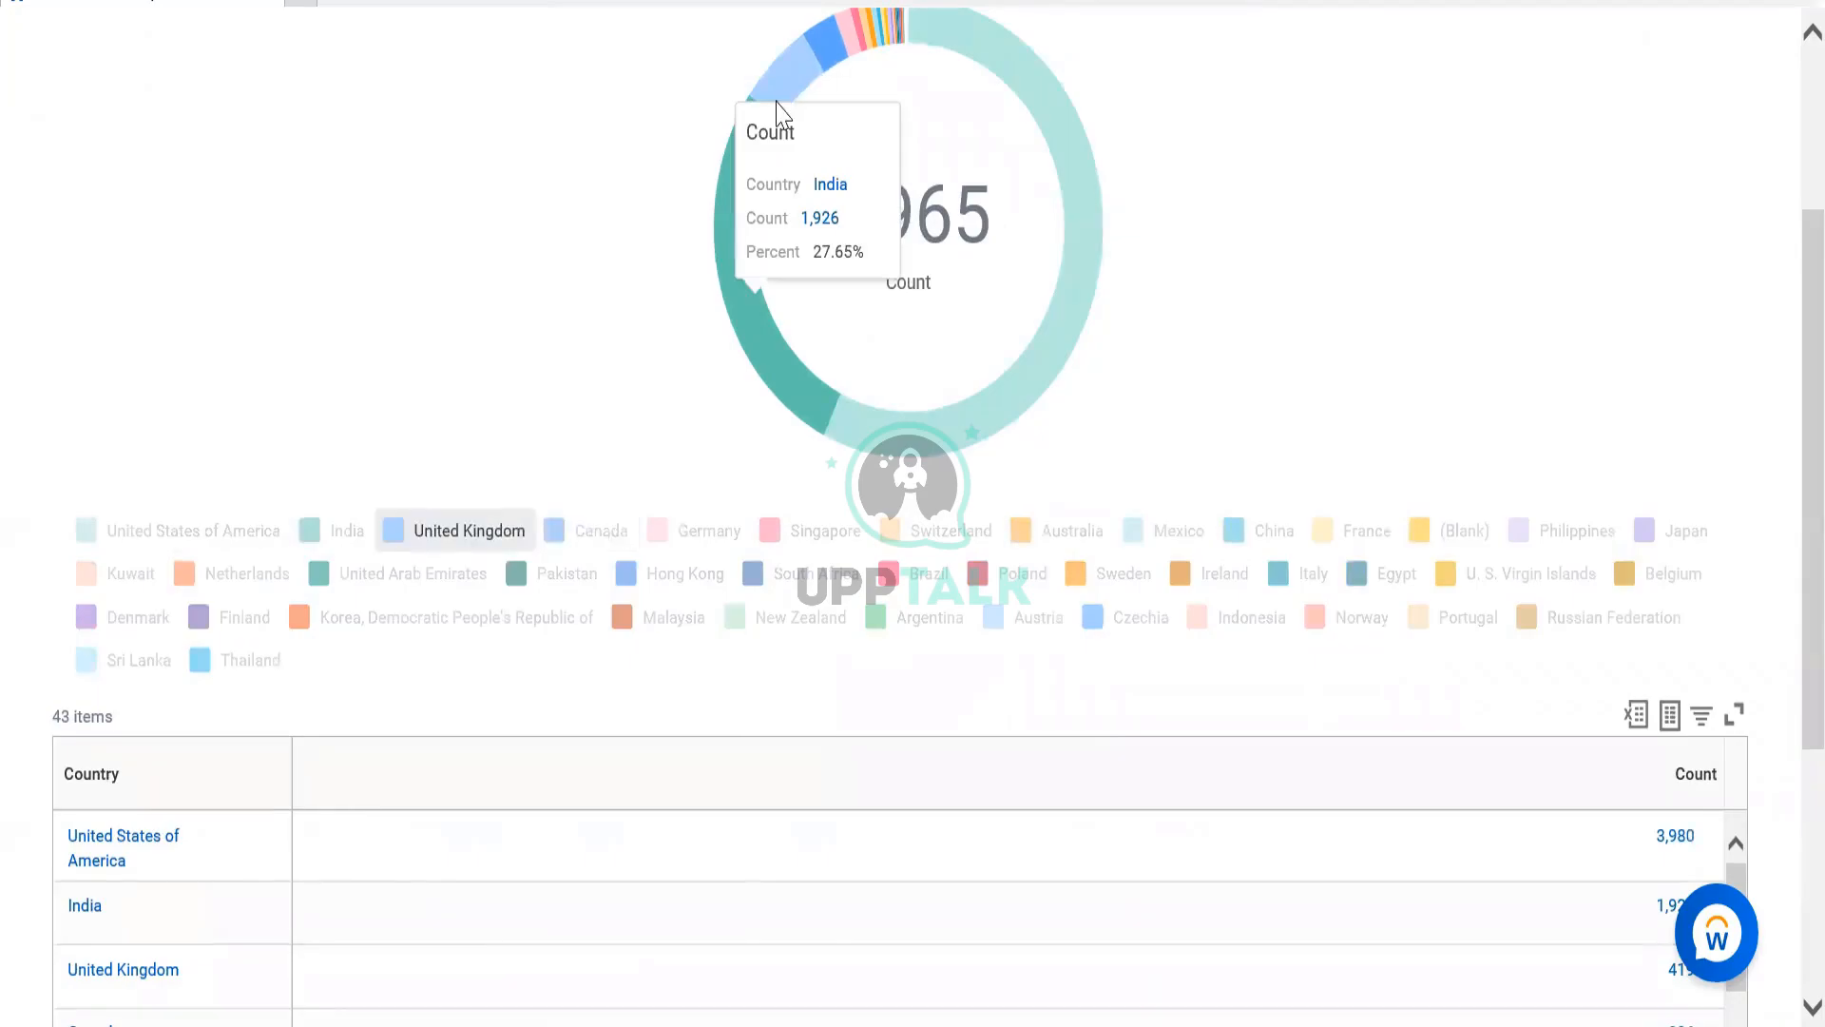
mouse_move(787, 95)
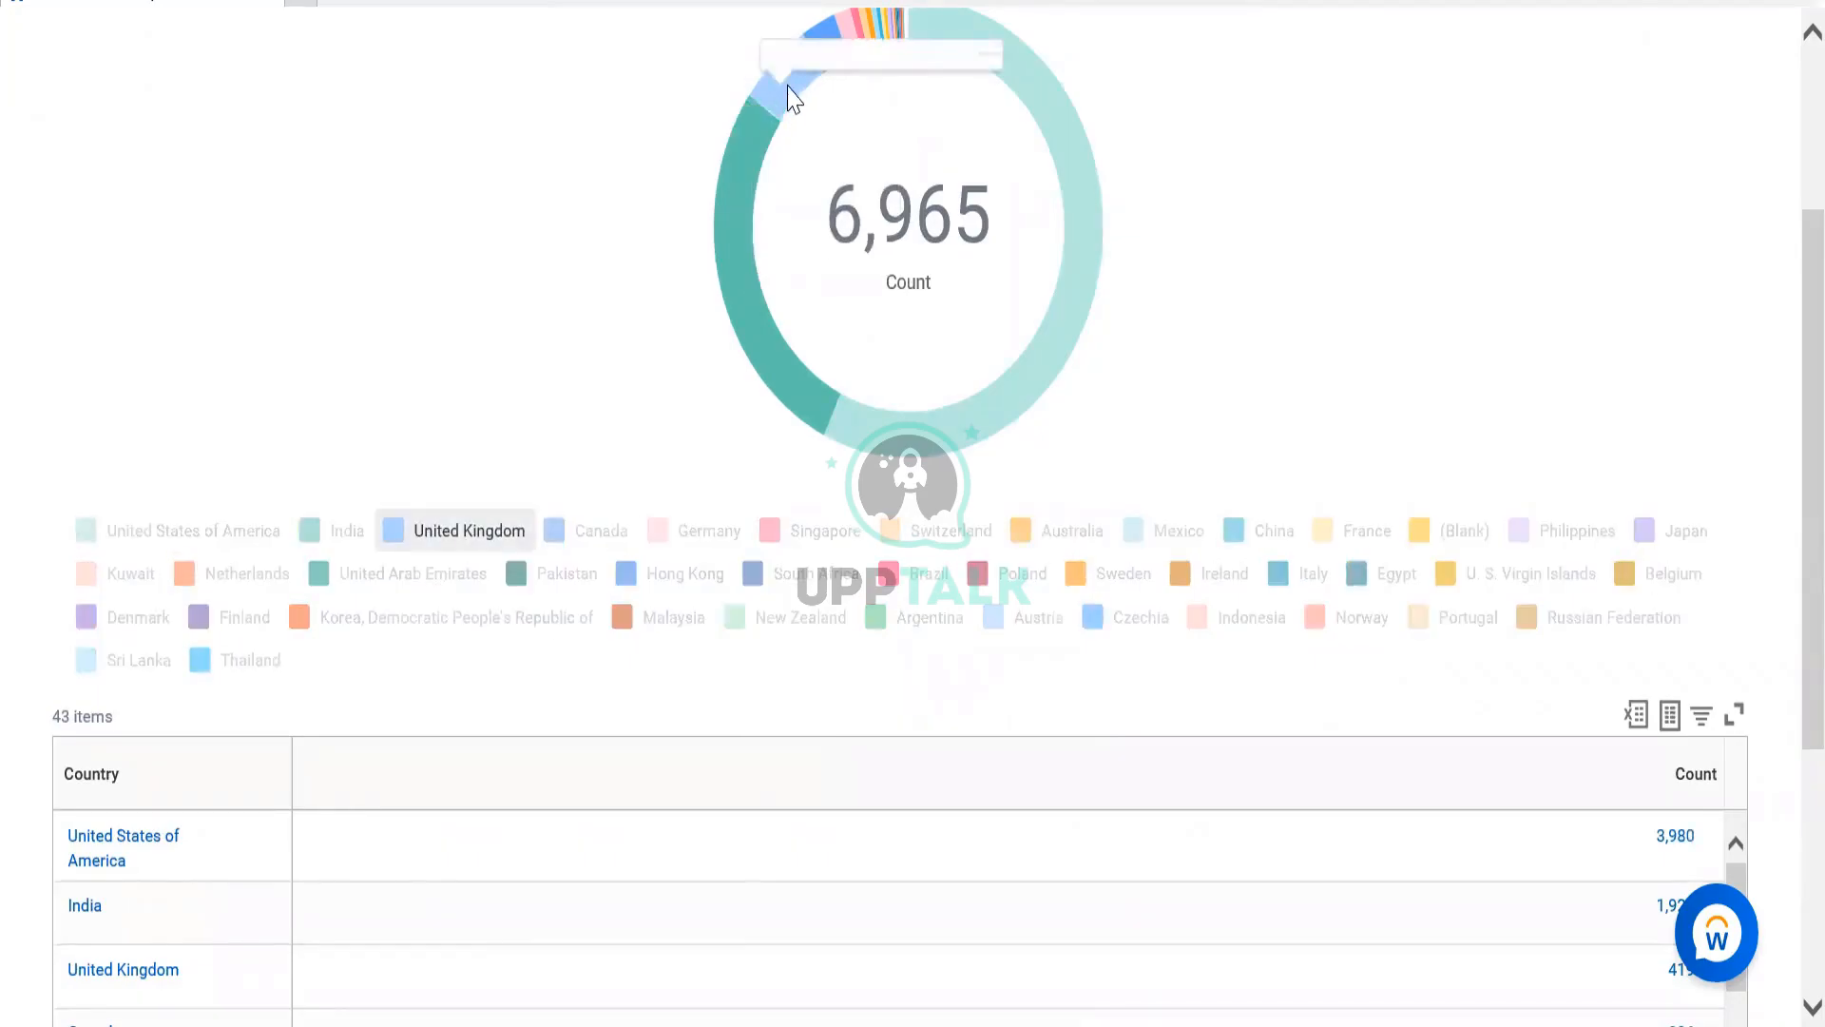
mouse_move(747, 237)
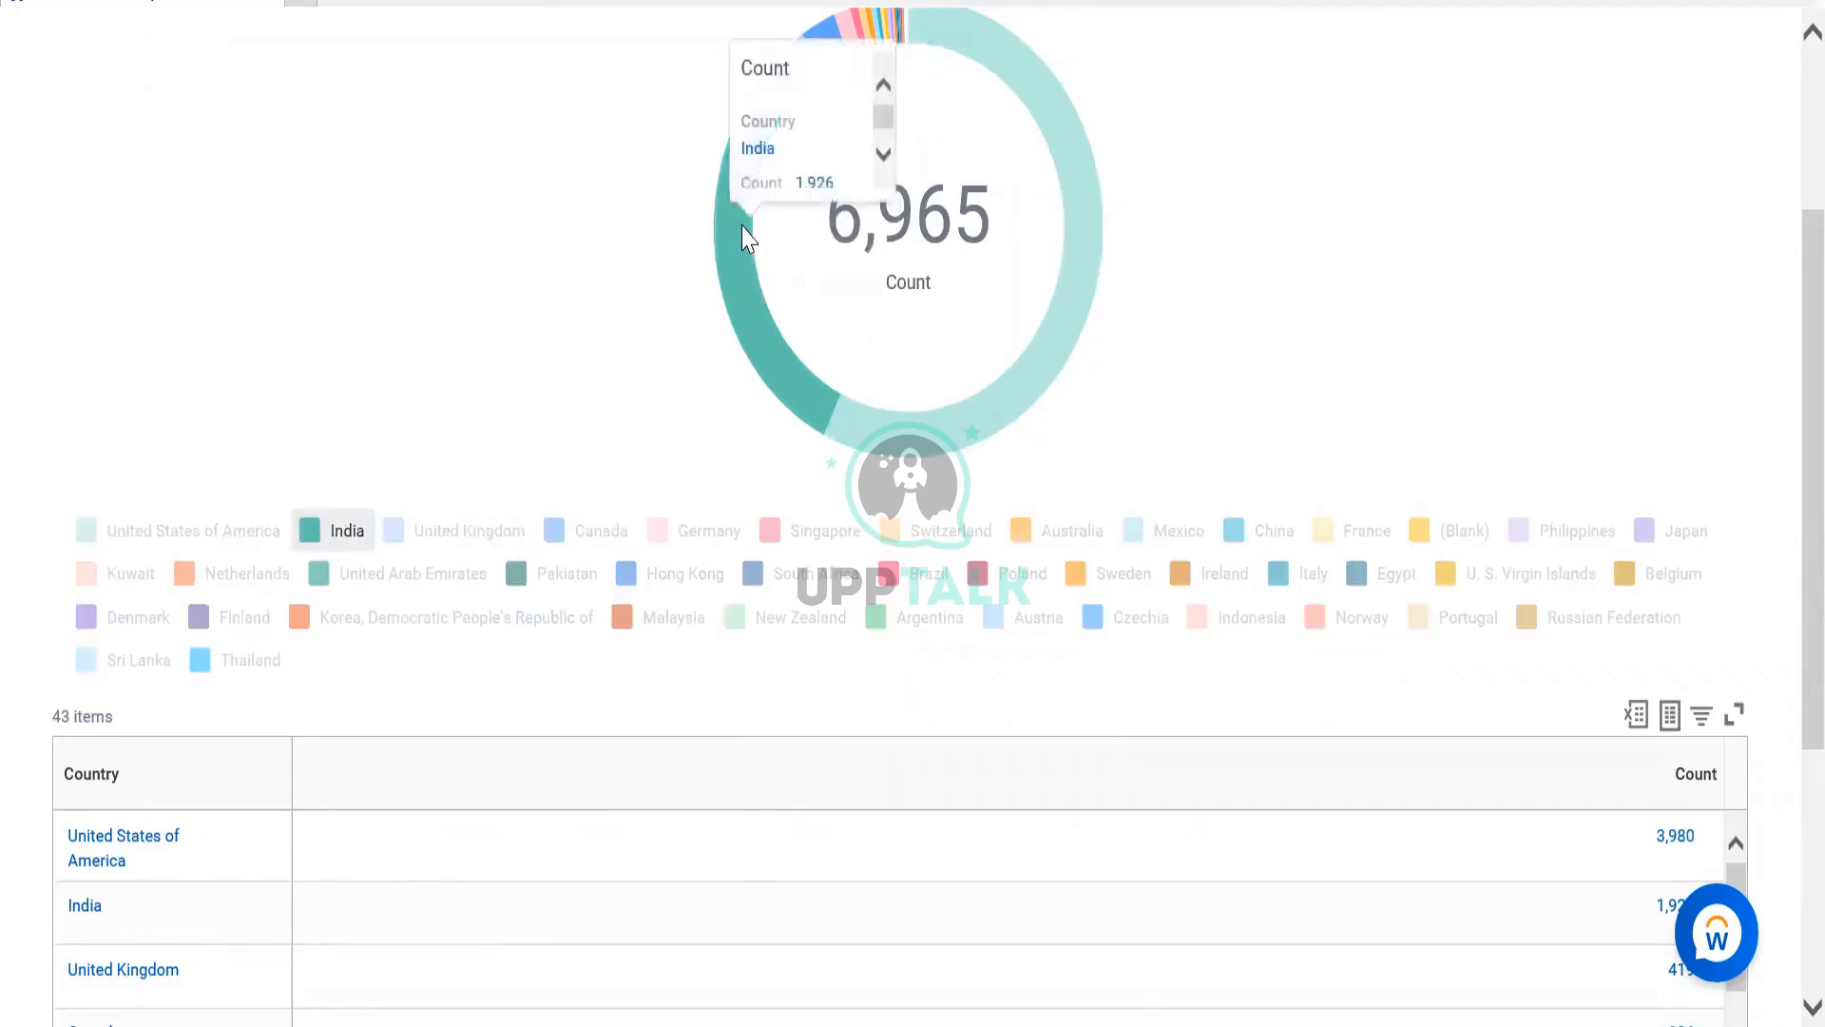
mouse_move(855, 425)
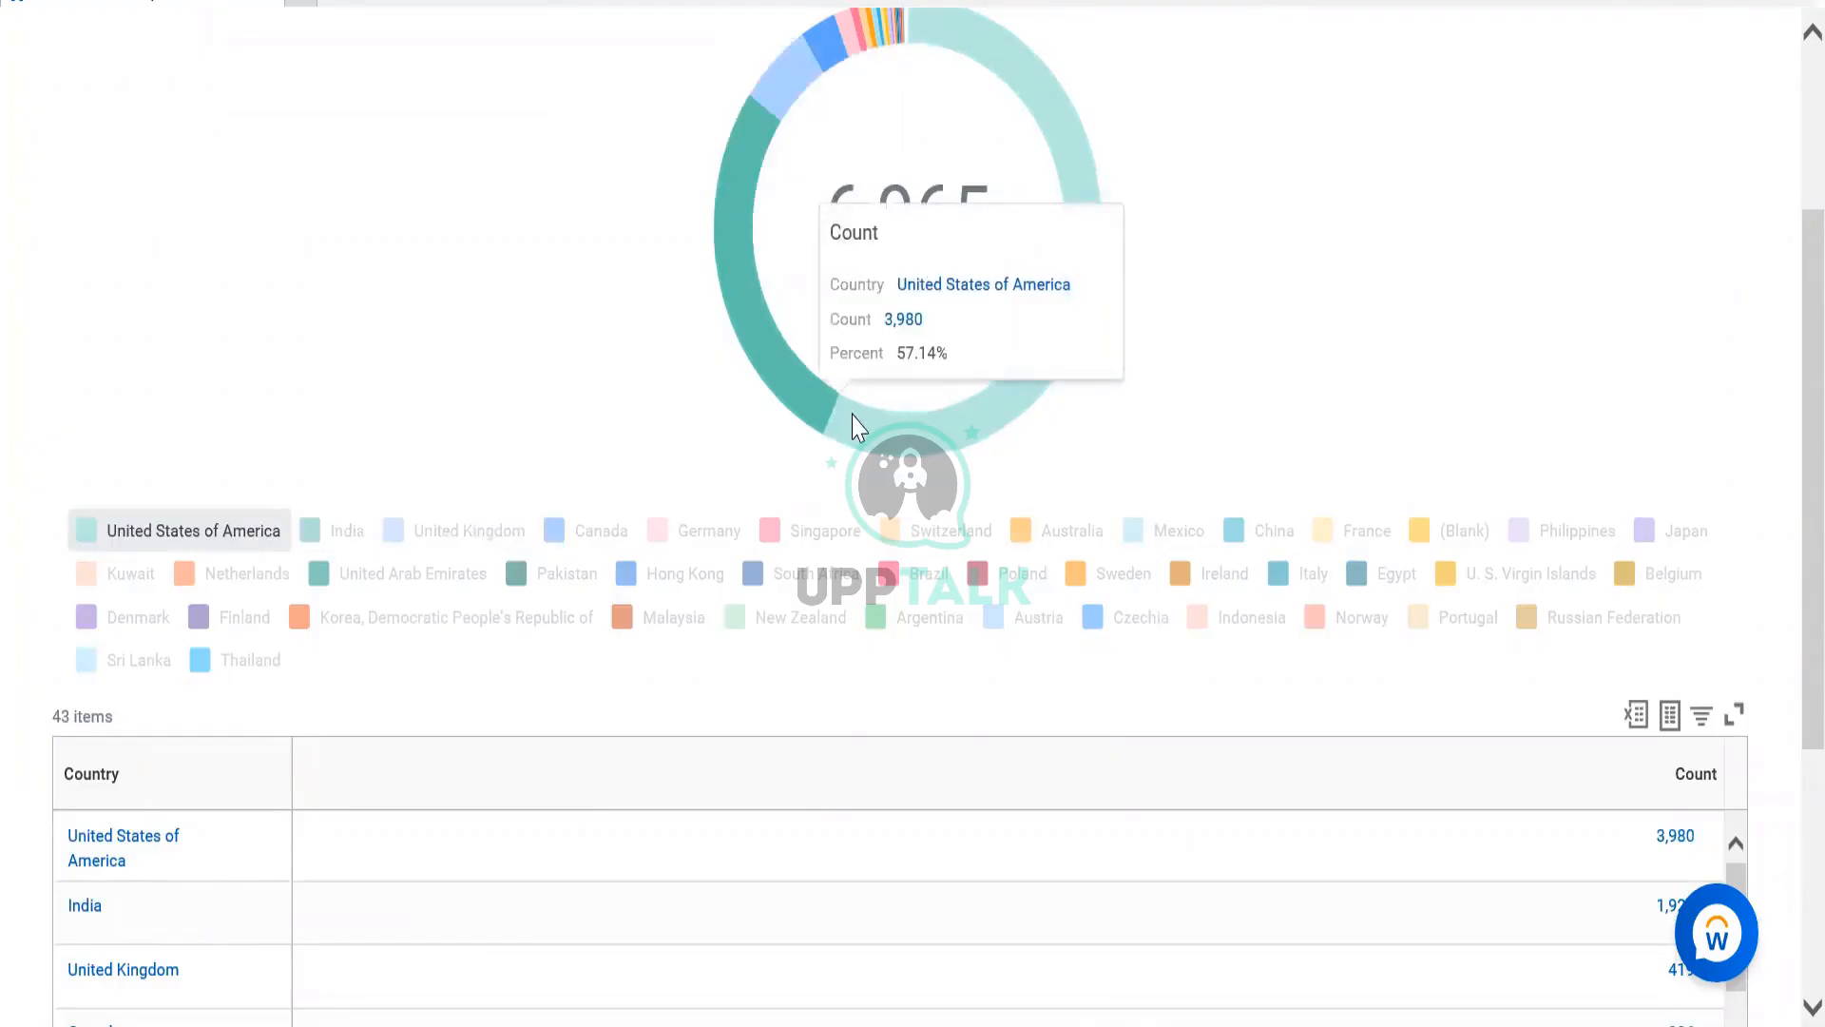
scroll(1189, 375, up, 3)
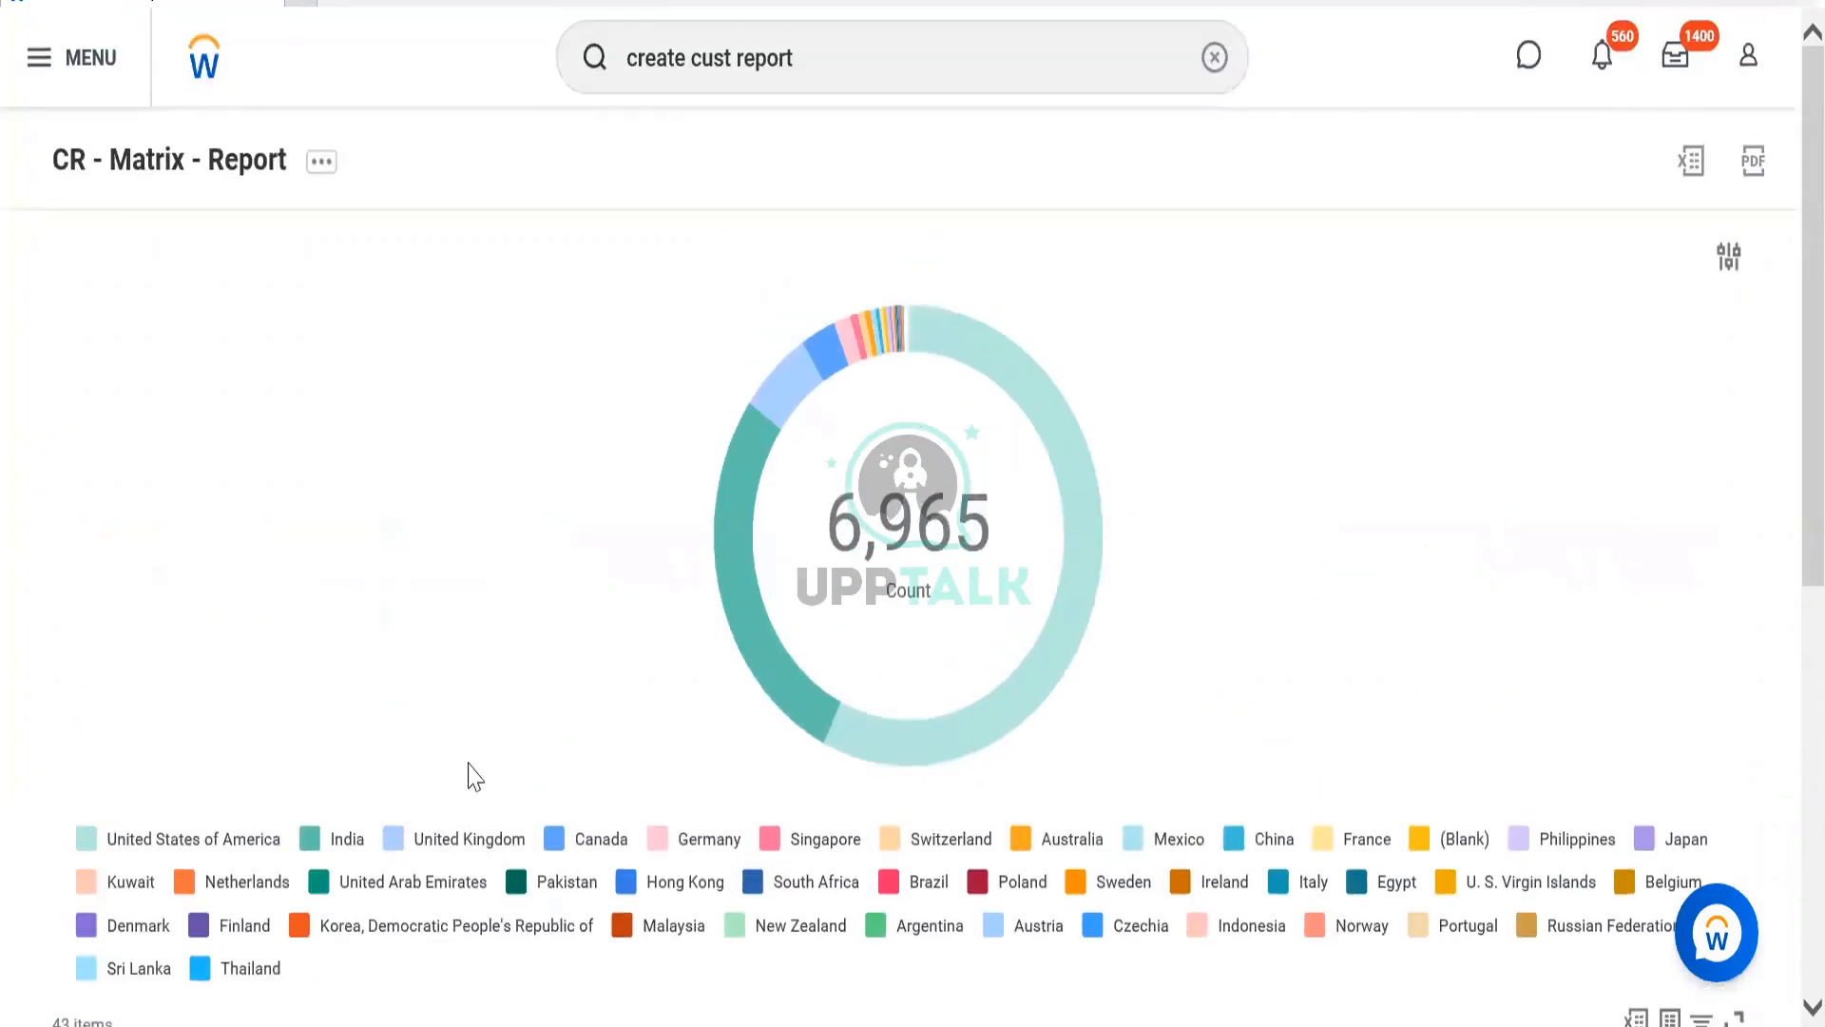
scroll(882, 534, down, 1)
scroll(882, 534, down, 6)
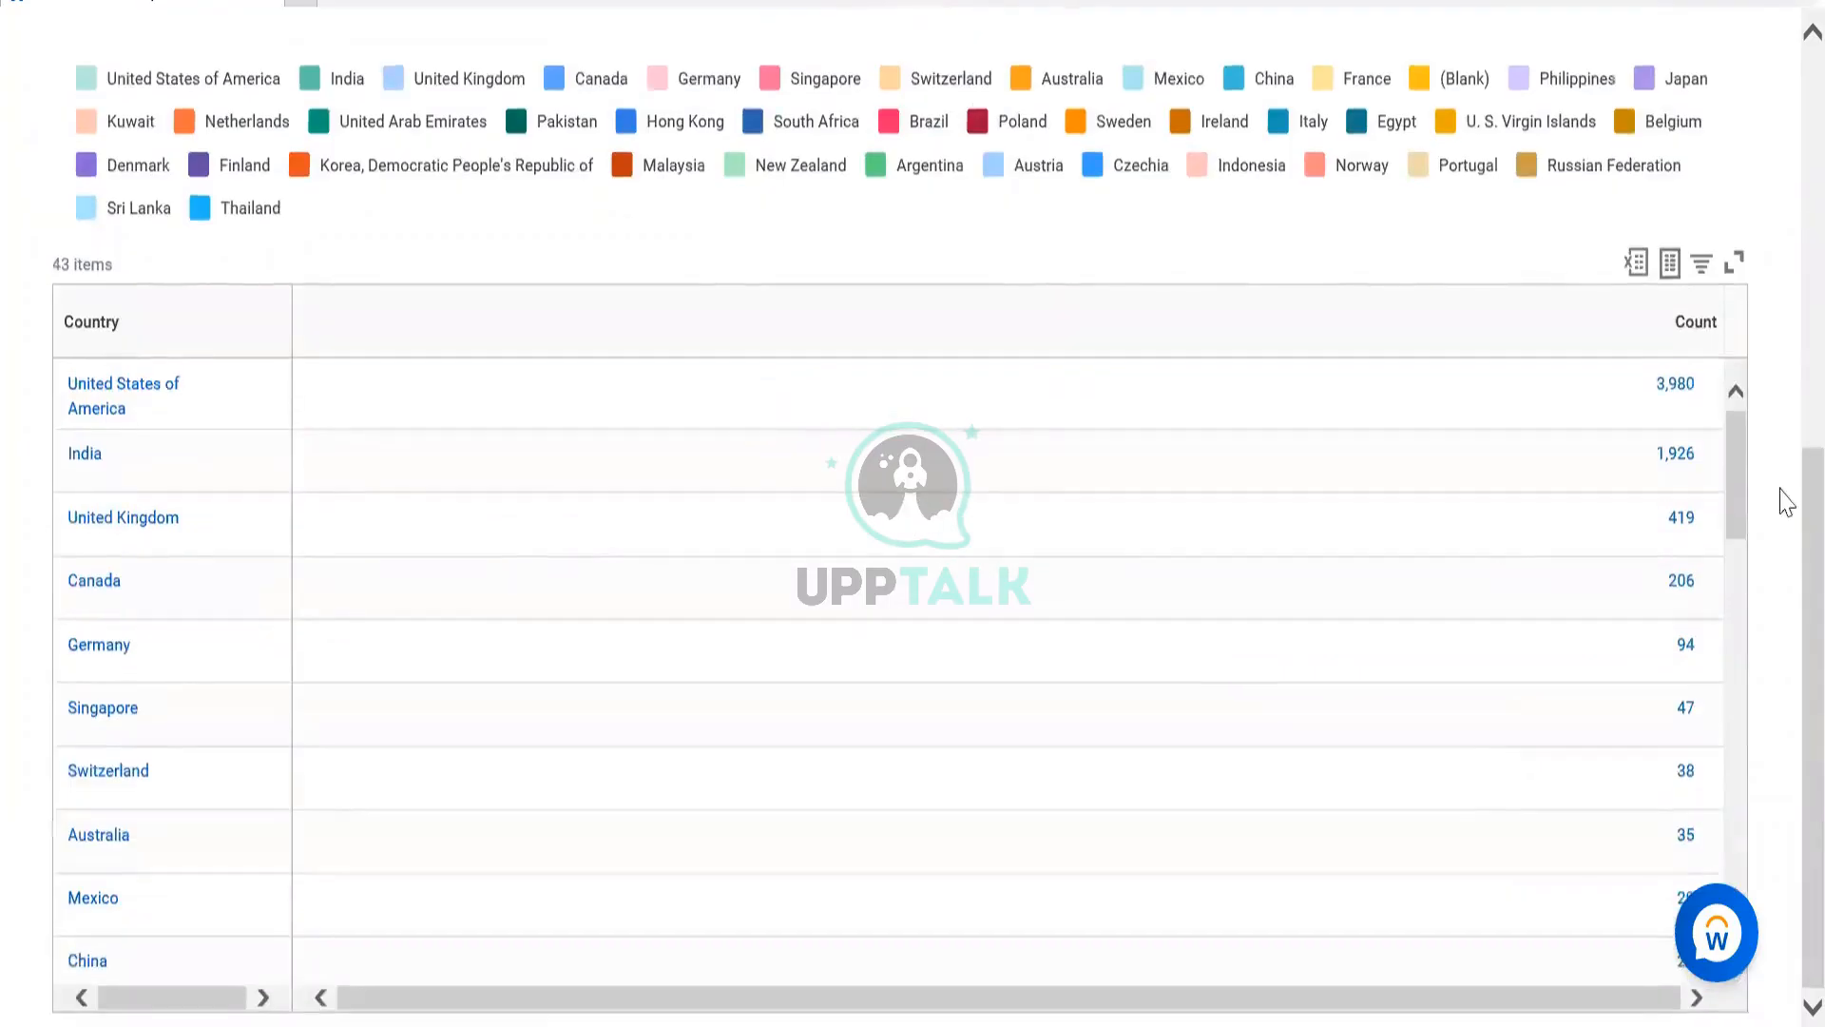
scroll(780, 916, up, 1)
scroll(864, 815, up, 4)
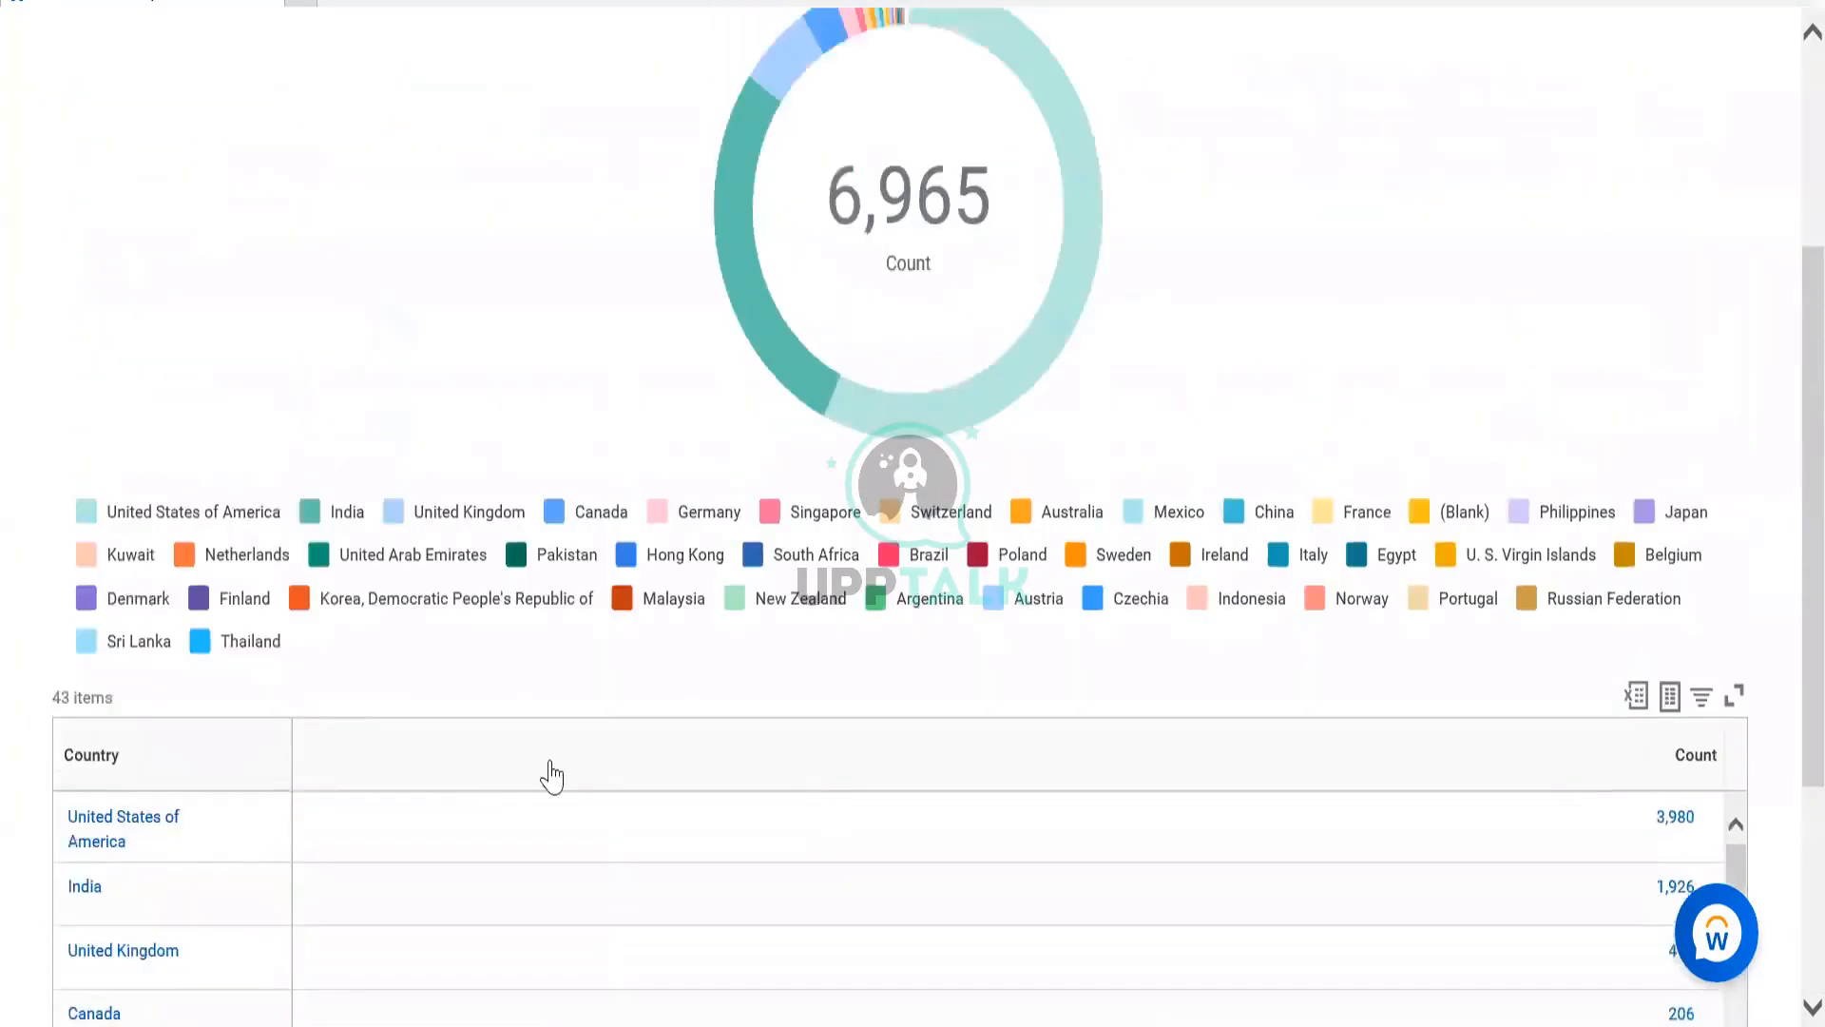
scroll(346, 783, down, 2)
scroll(577, 351, up, 2)
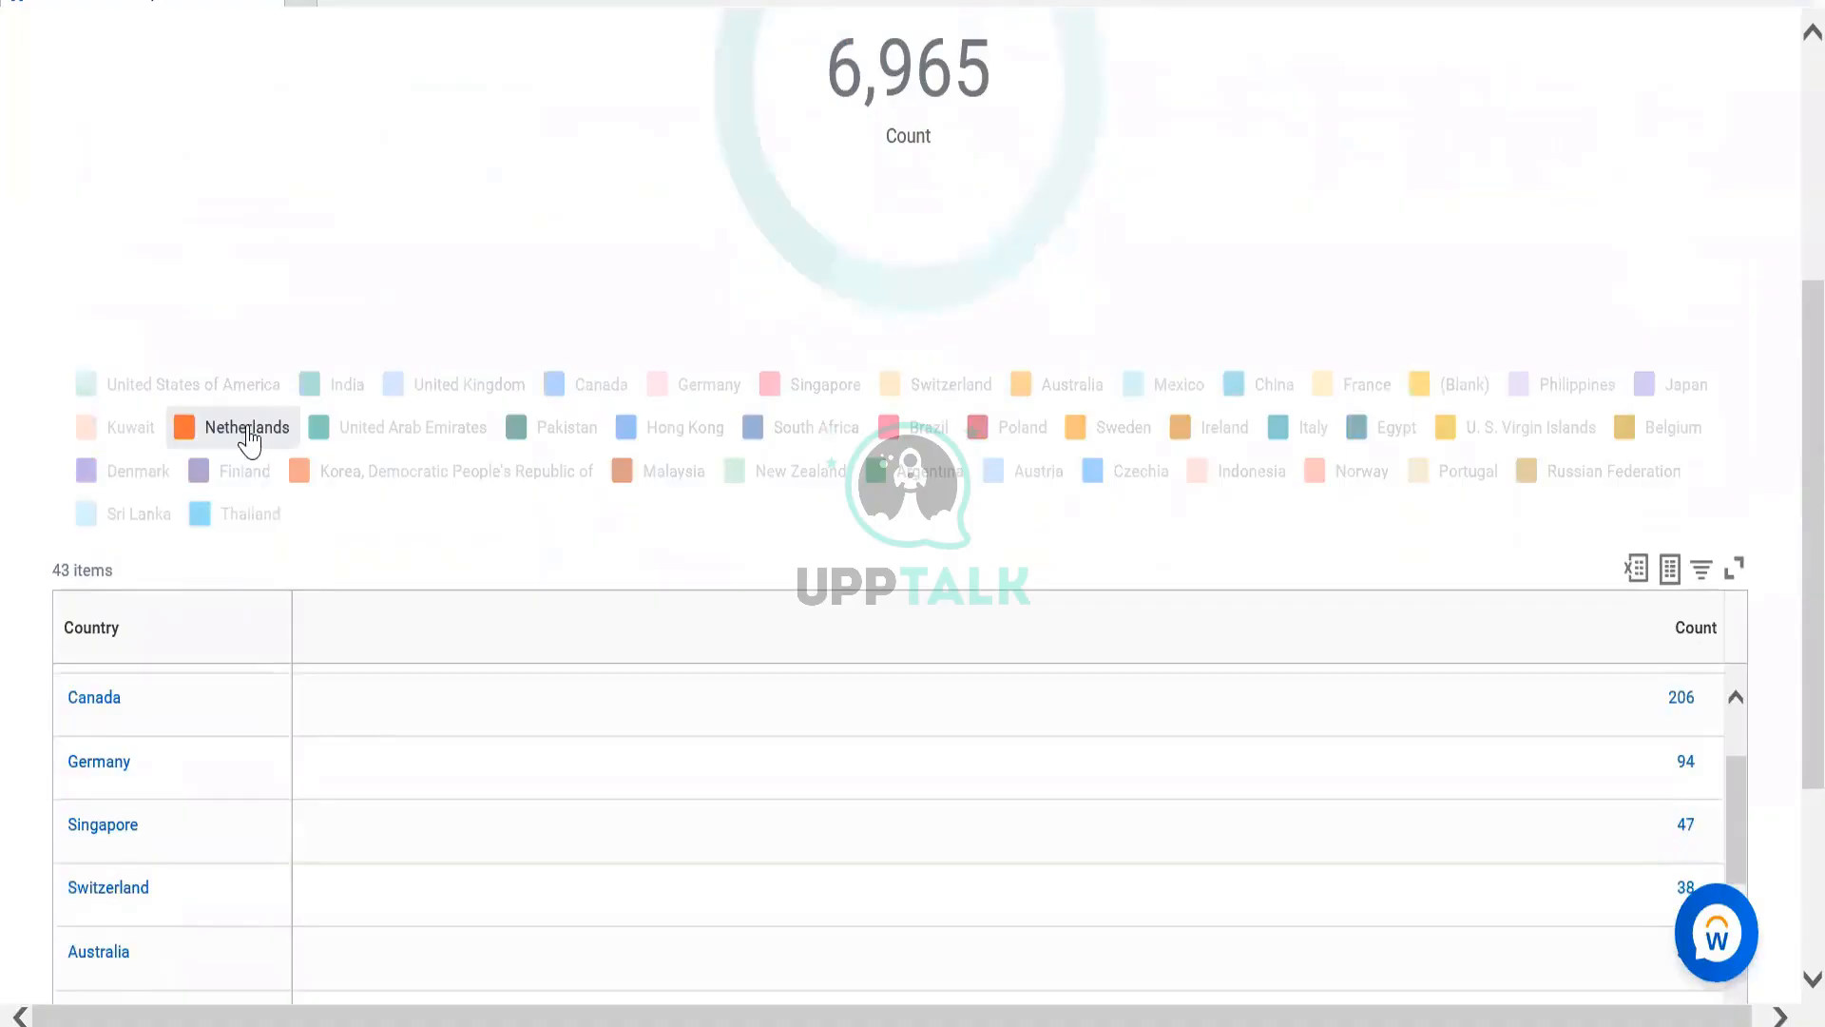
Highlight the Netherlands and United Arab Emirates segments one at a time through the donut chart's legend, finishing on Netherlands.
click(249, 437)
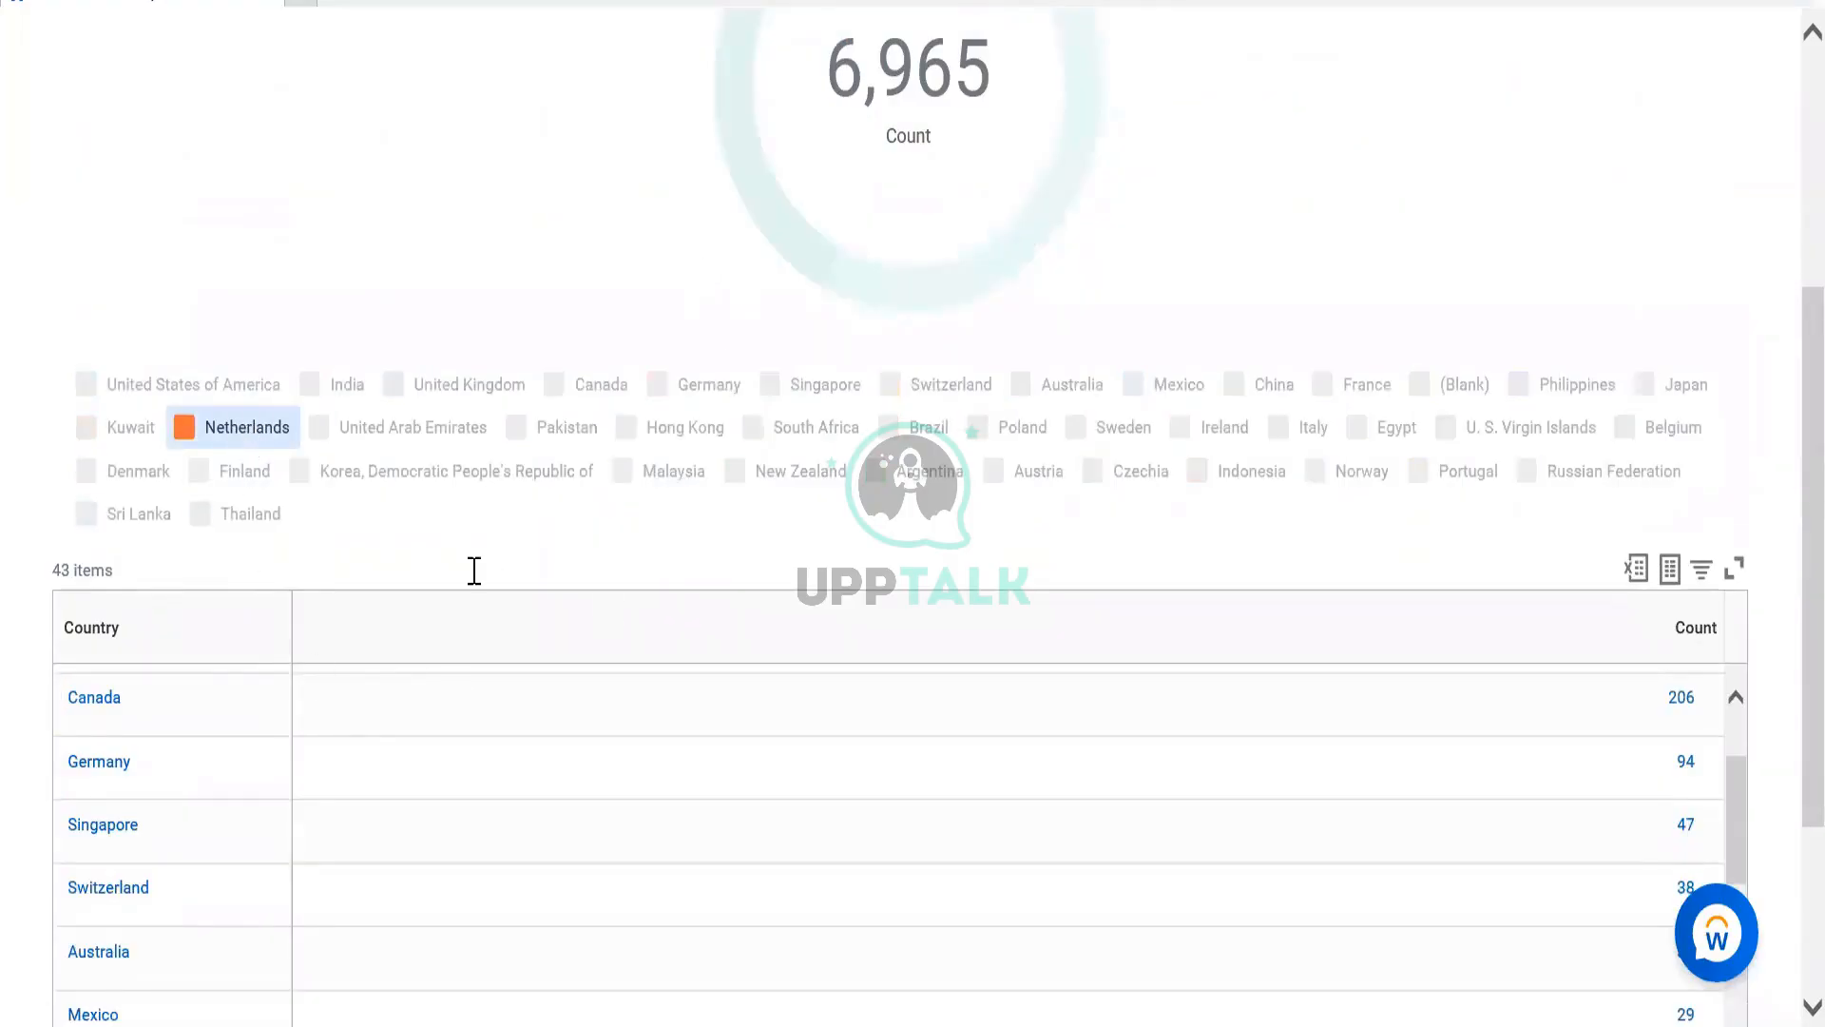
click(379, 438)
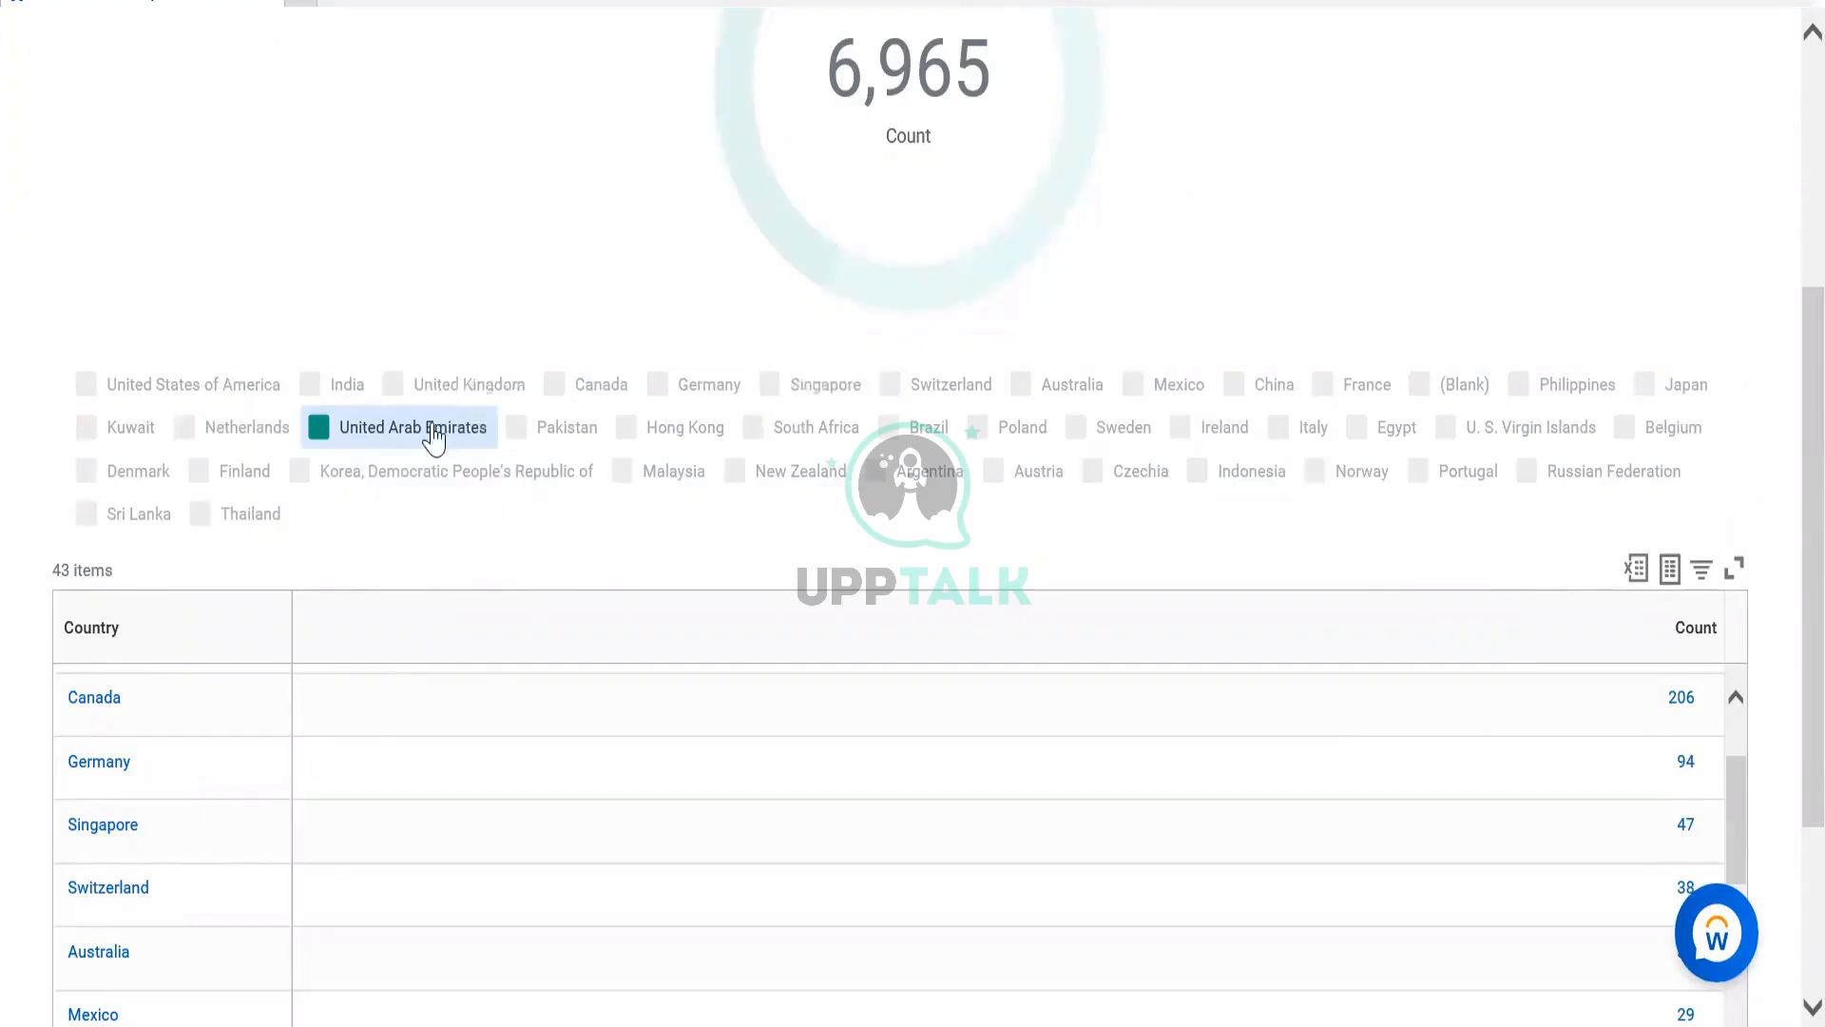
click(623, 529)
click(449, 440)
scroll(784, 371, up, 5)
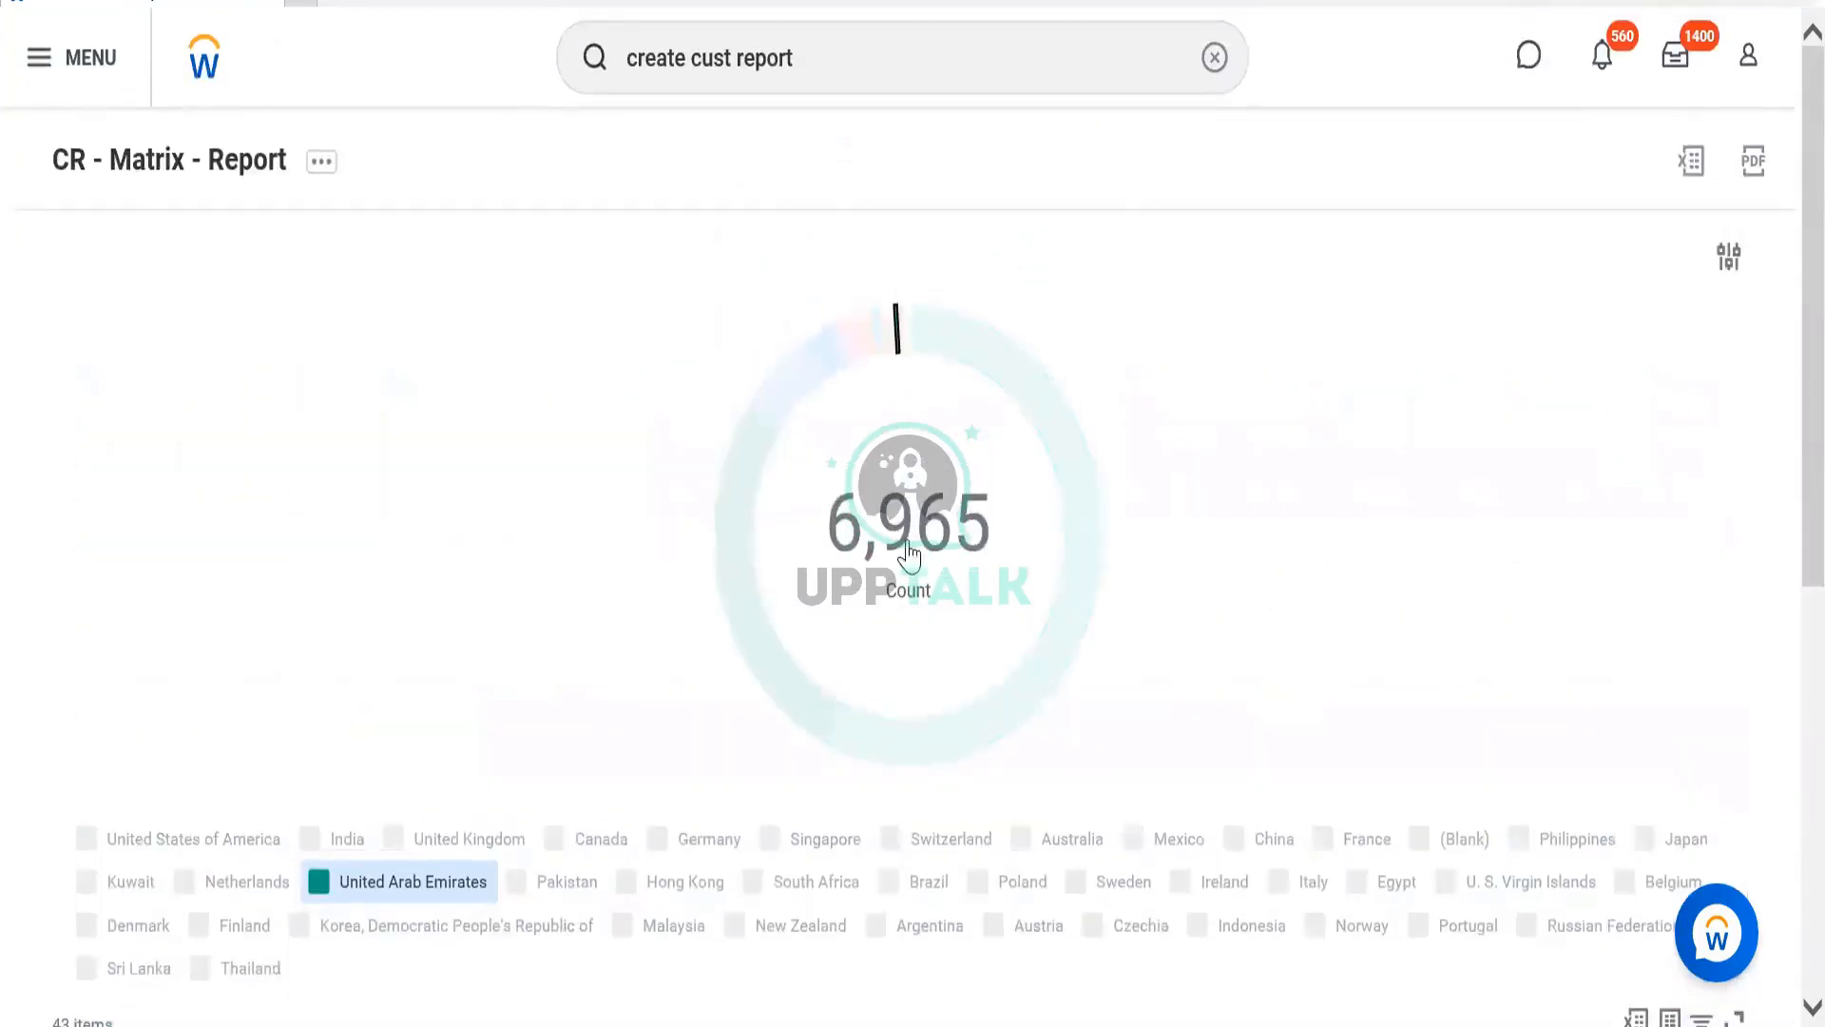
click(232, 890)
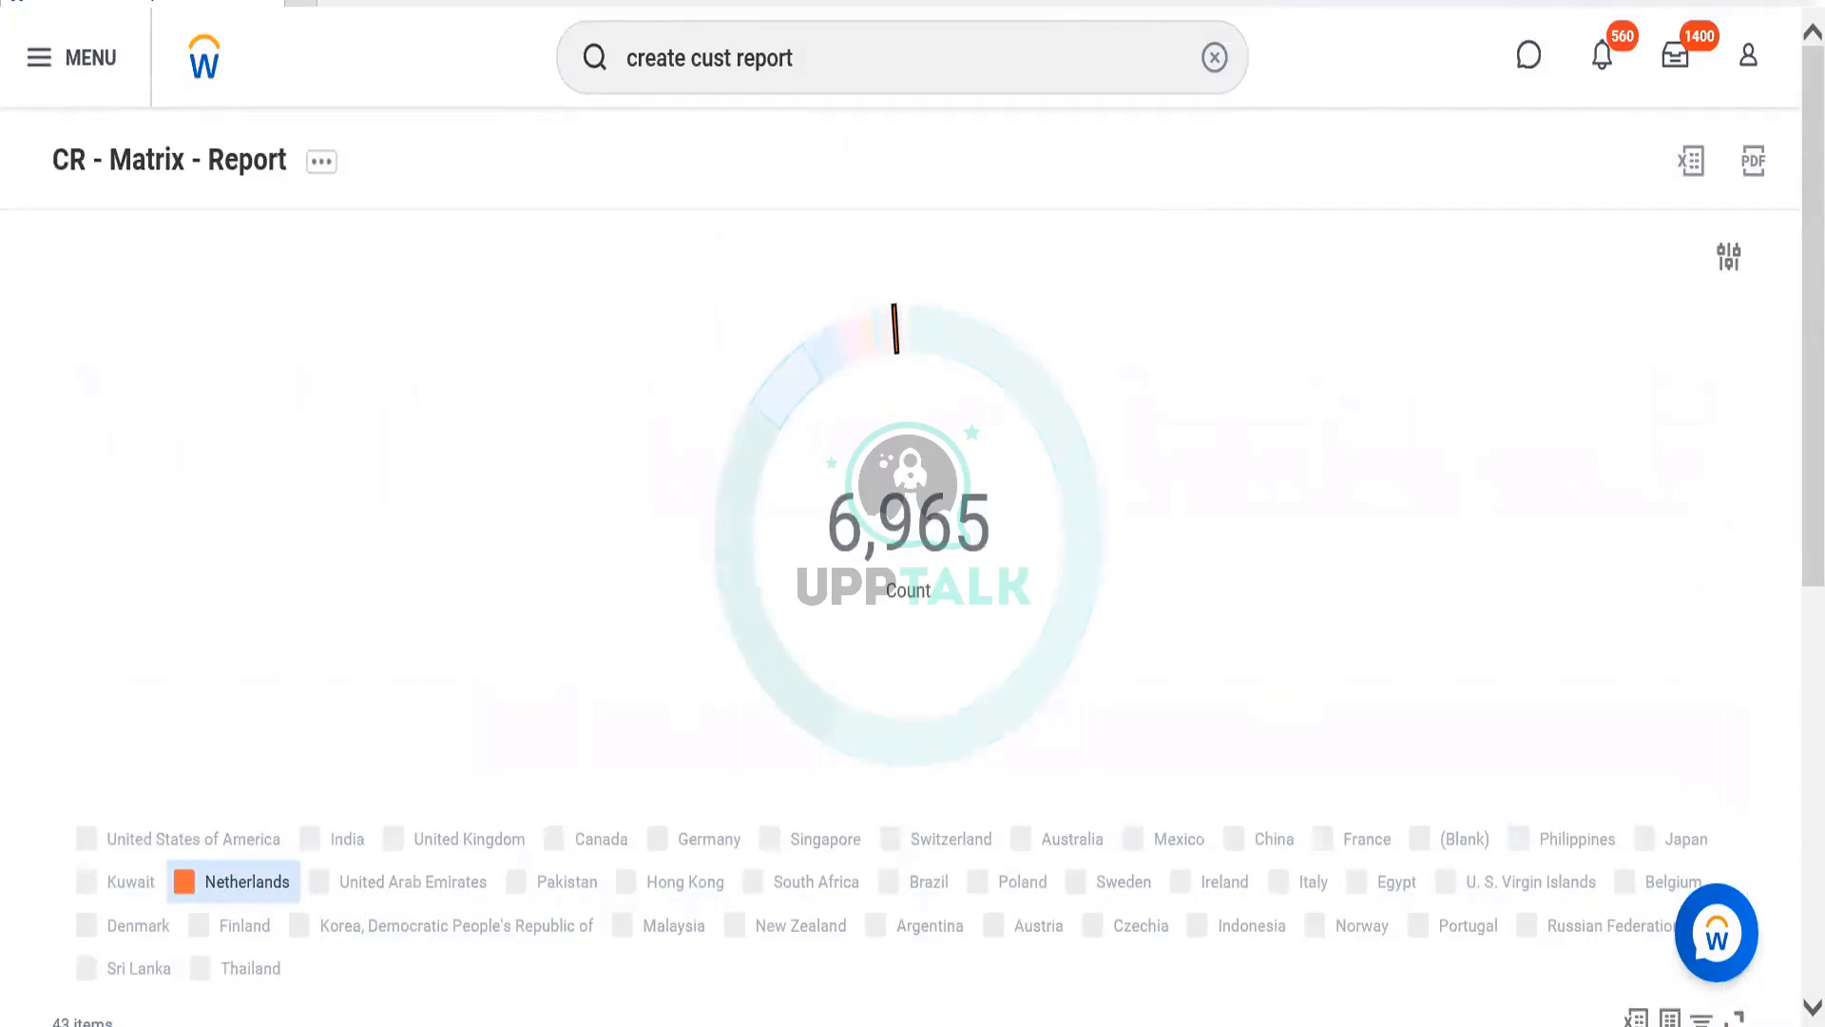
click(247, 894)
click(252, 901)
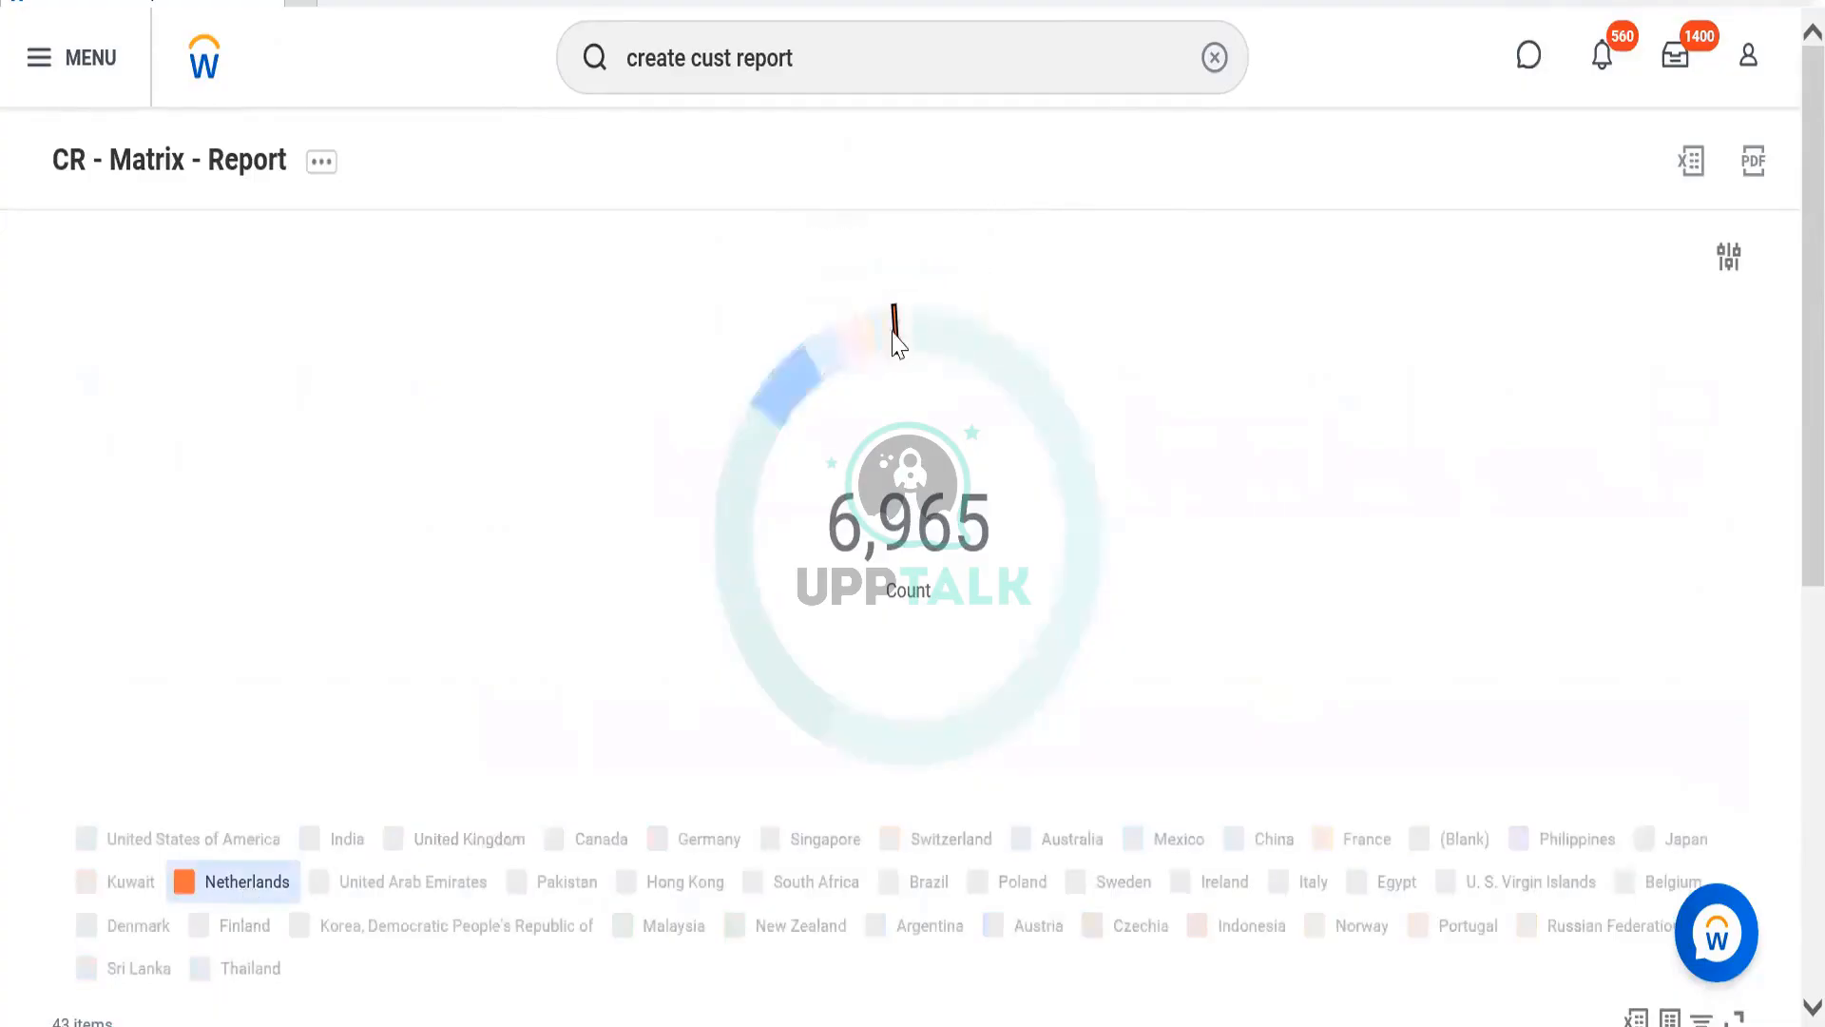
Highlight Thailand and Brazil in turn through the chart legend, finishing on Brazil, and look through the country counts table.
scroll(257, 675, down, 3)
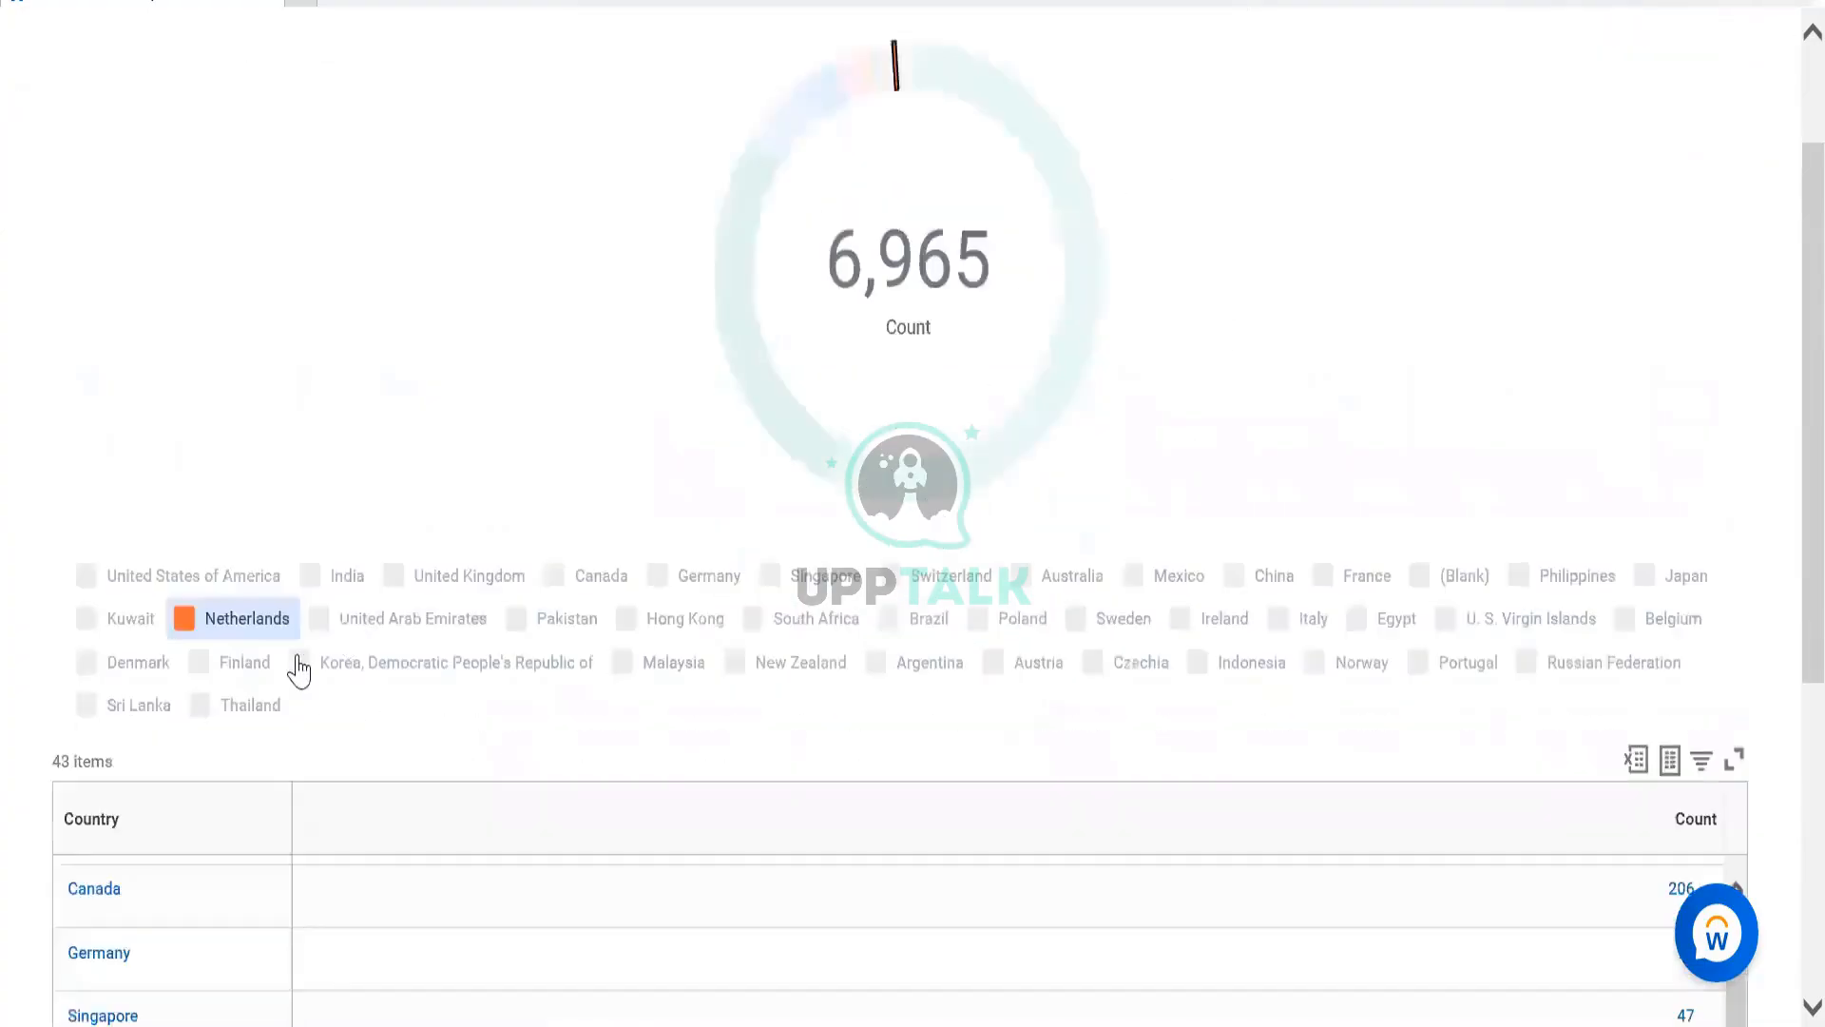
click(245, 679)
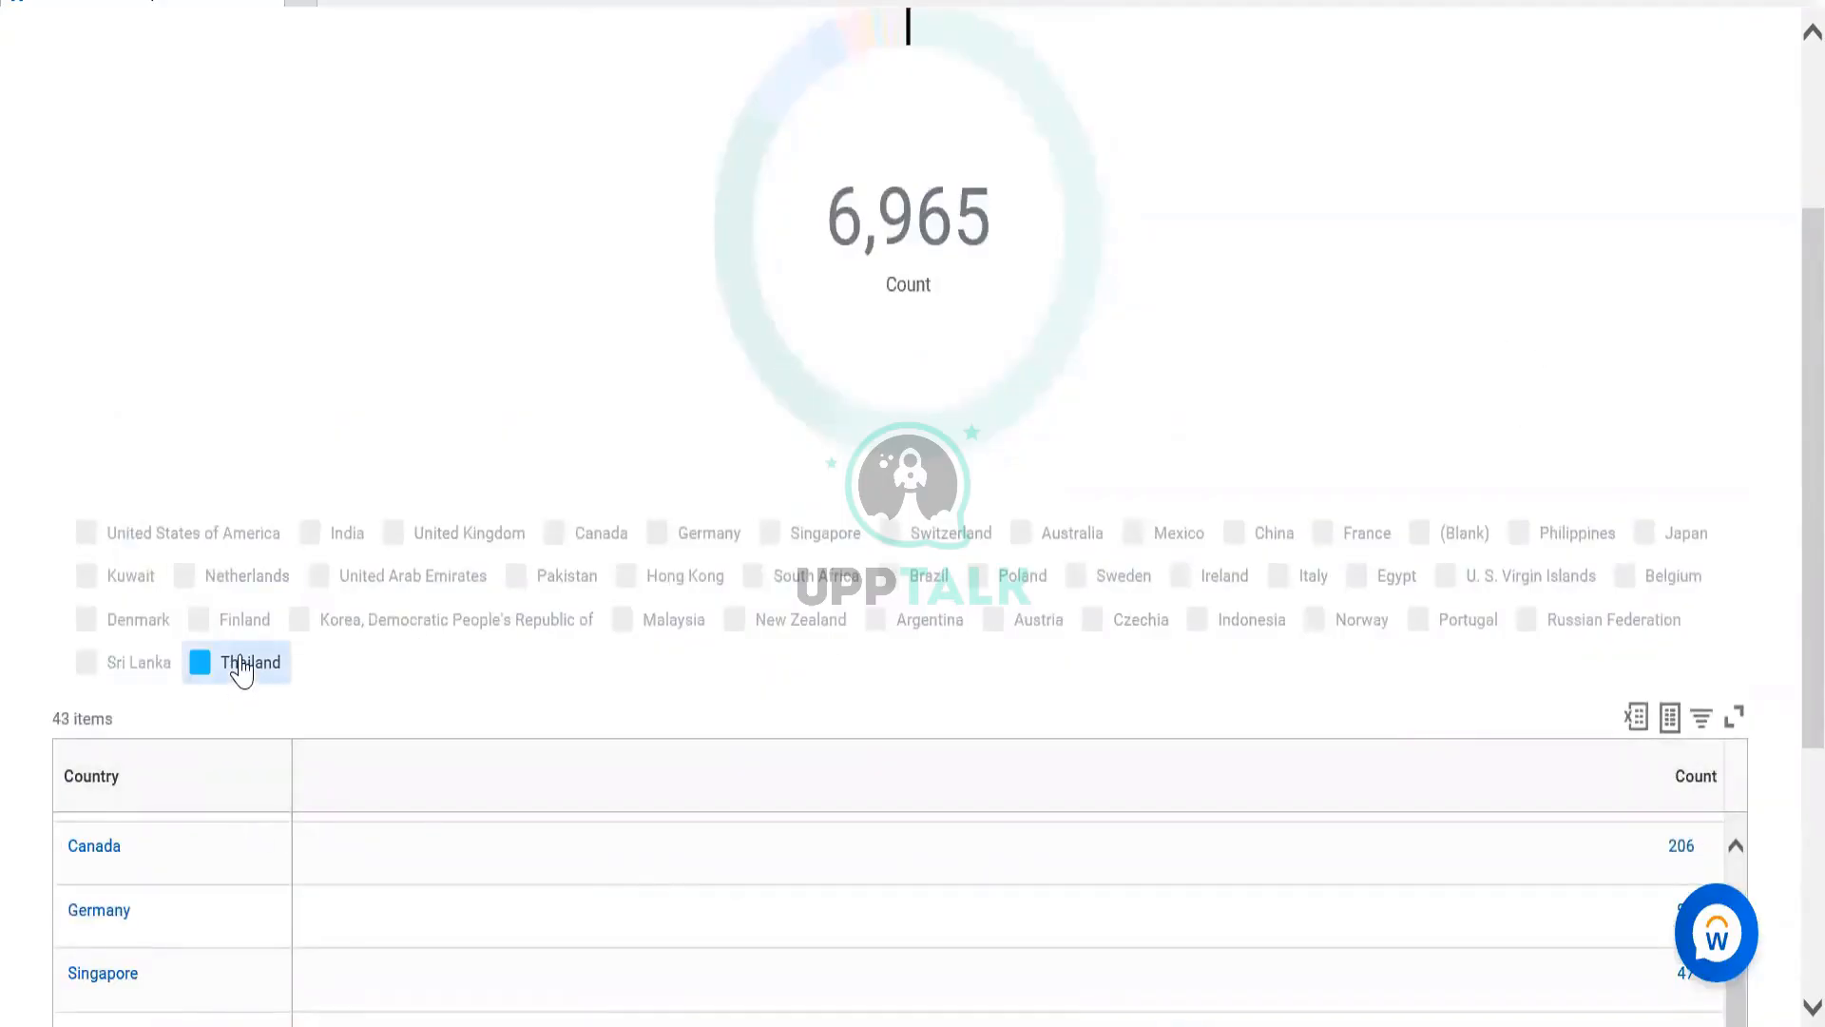
click(244, 666)
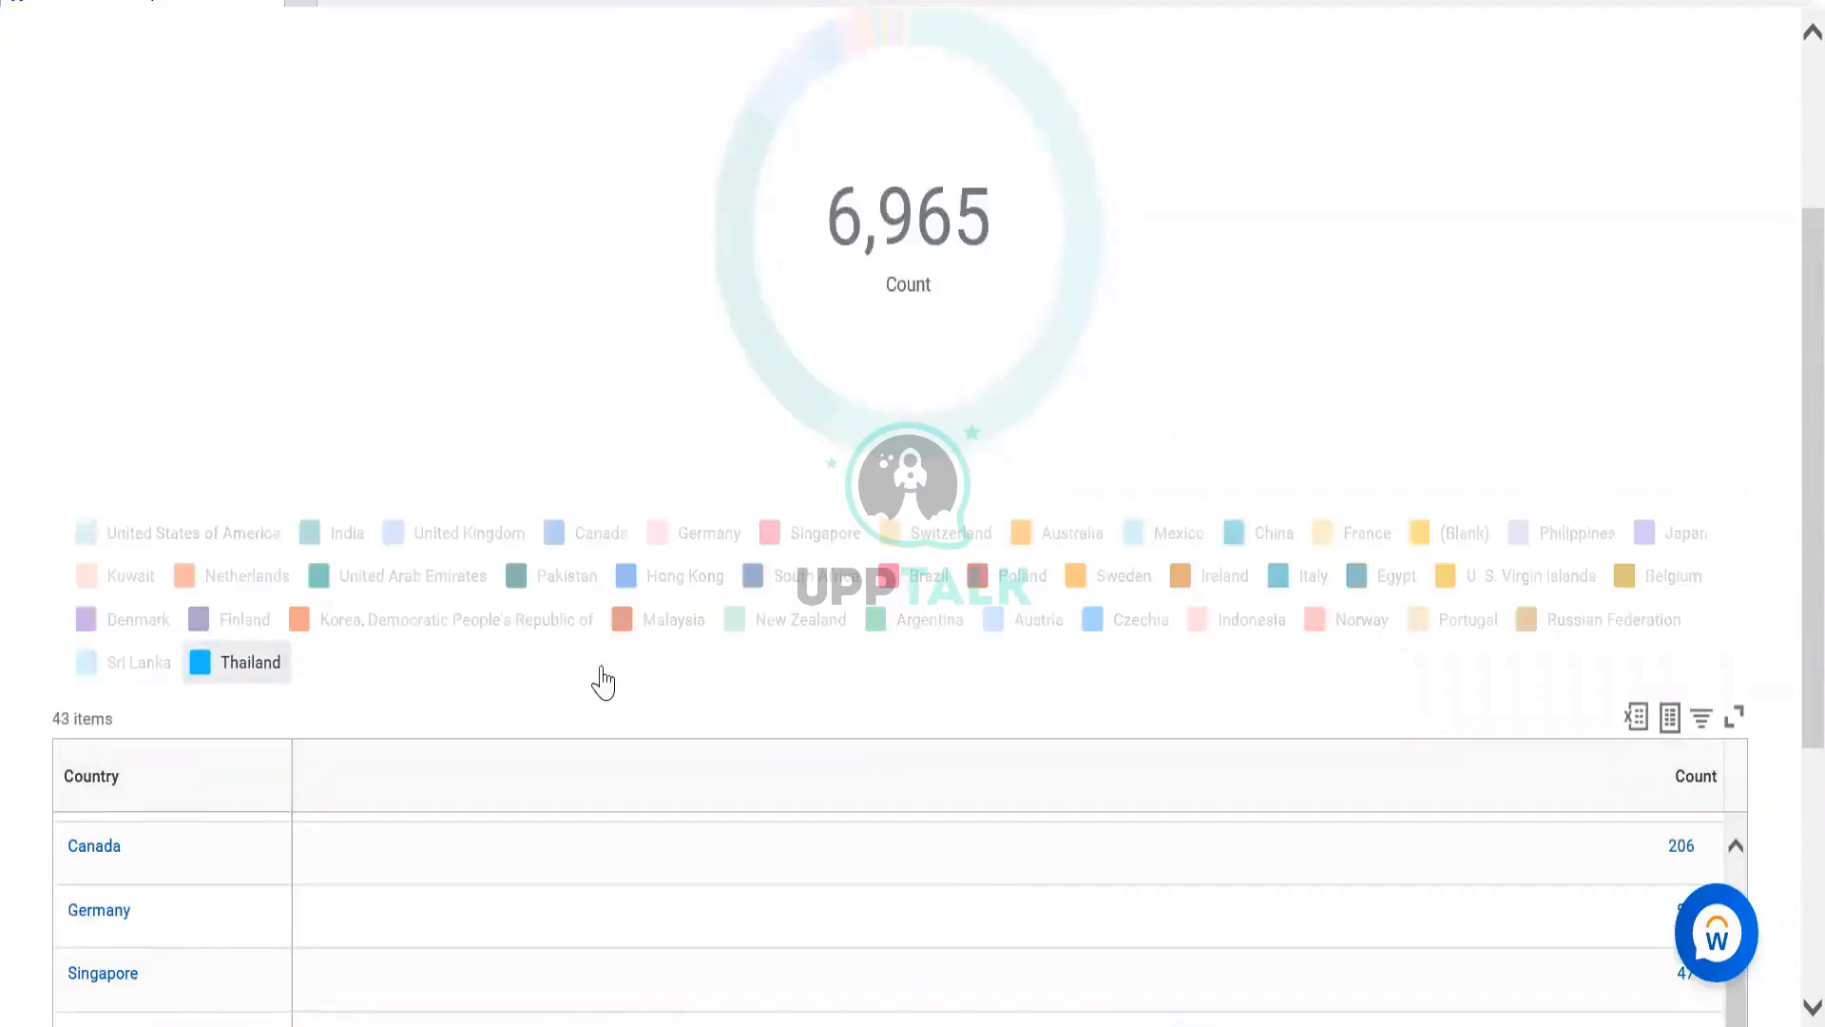
click(917, 575)
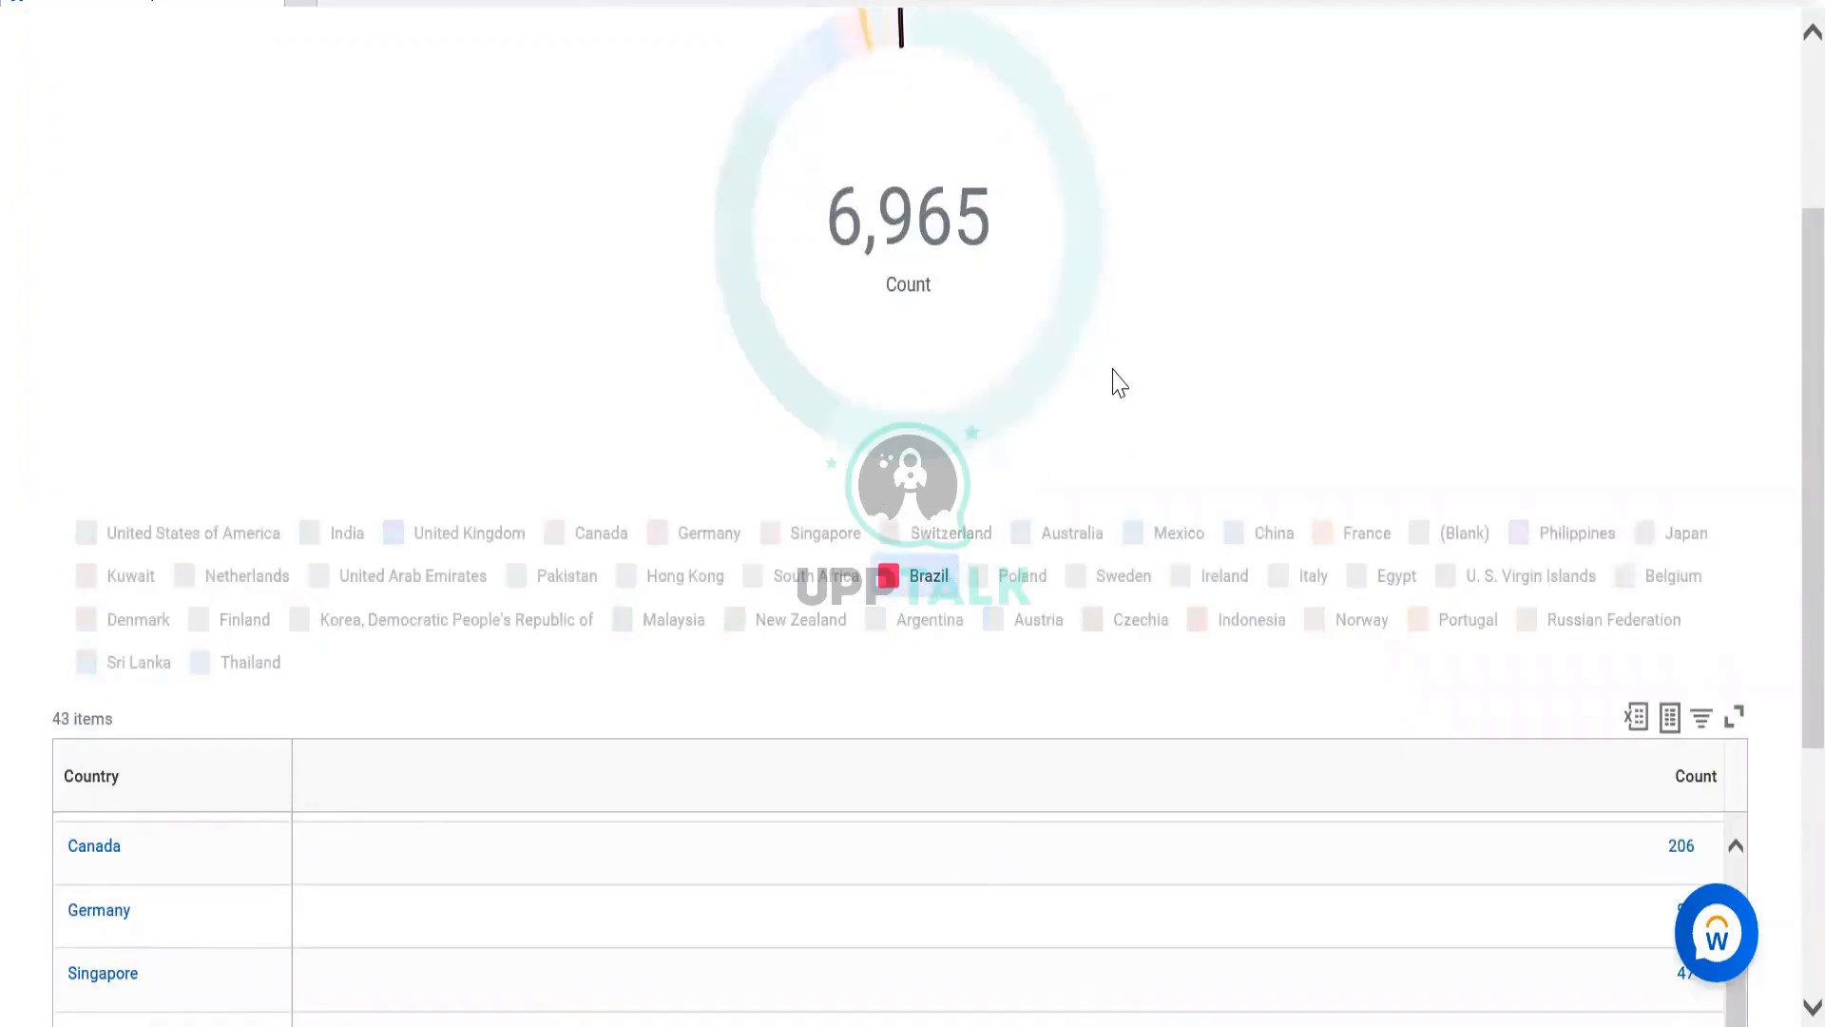
scroll(133, 608, down, 5)
scroll(1122, 532, down, 6)
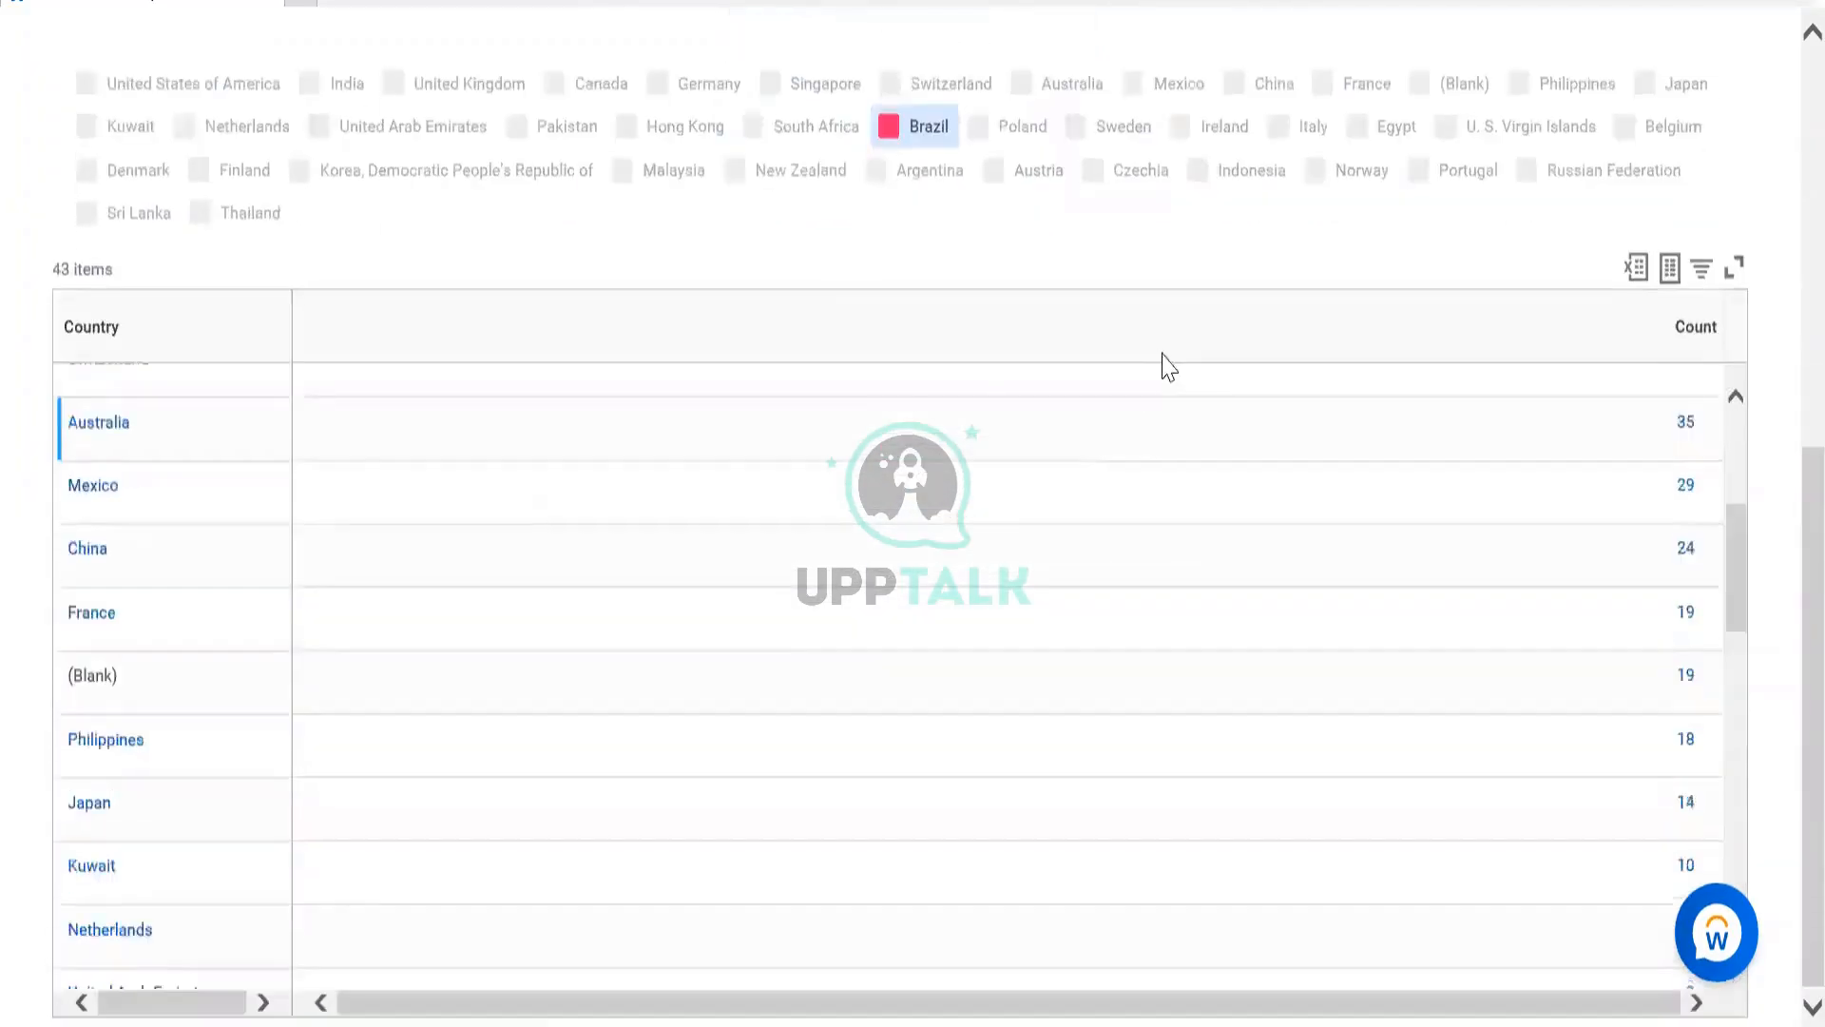
scroll(1011, 308, up, 2)
scroll(939, 348, down, 1)
scroll(940, 348, up, 10)
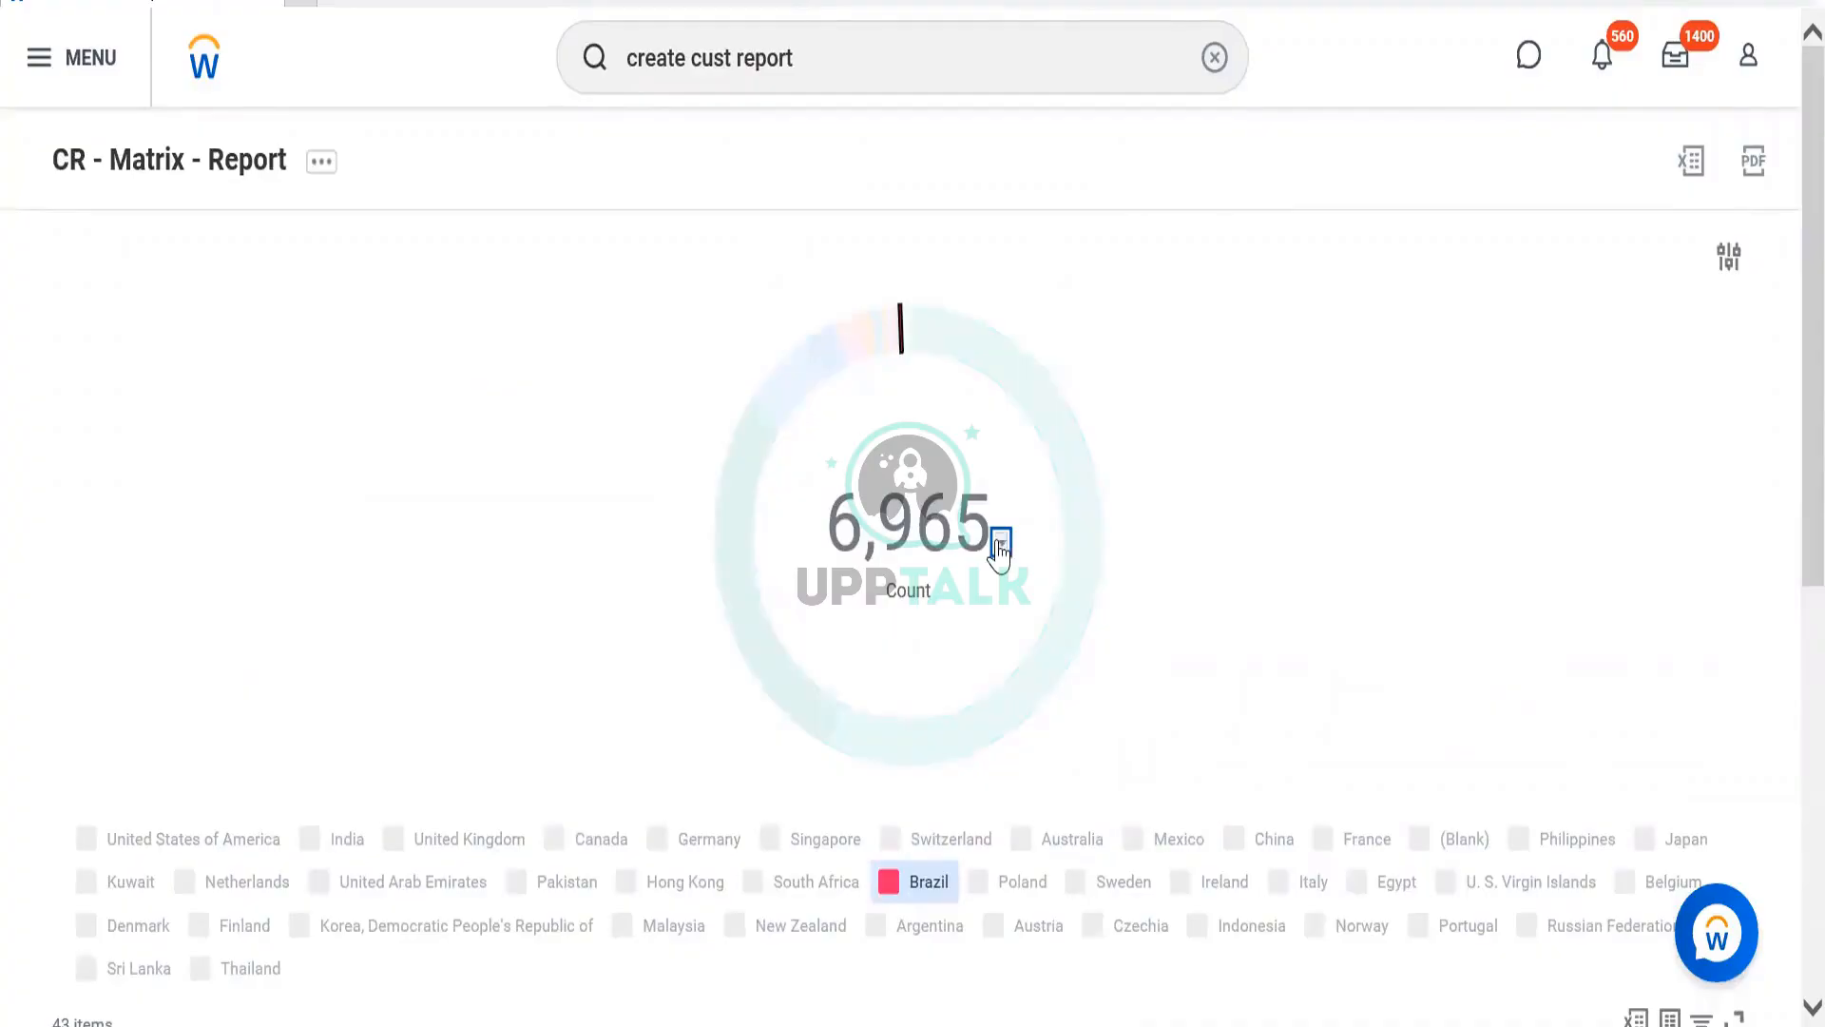
Try to export the donut's total count to PDF, and view and close its worker details.
click(1000, 544)
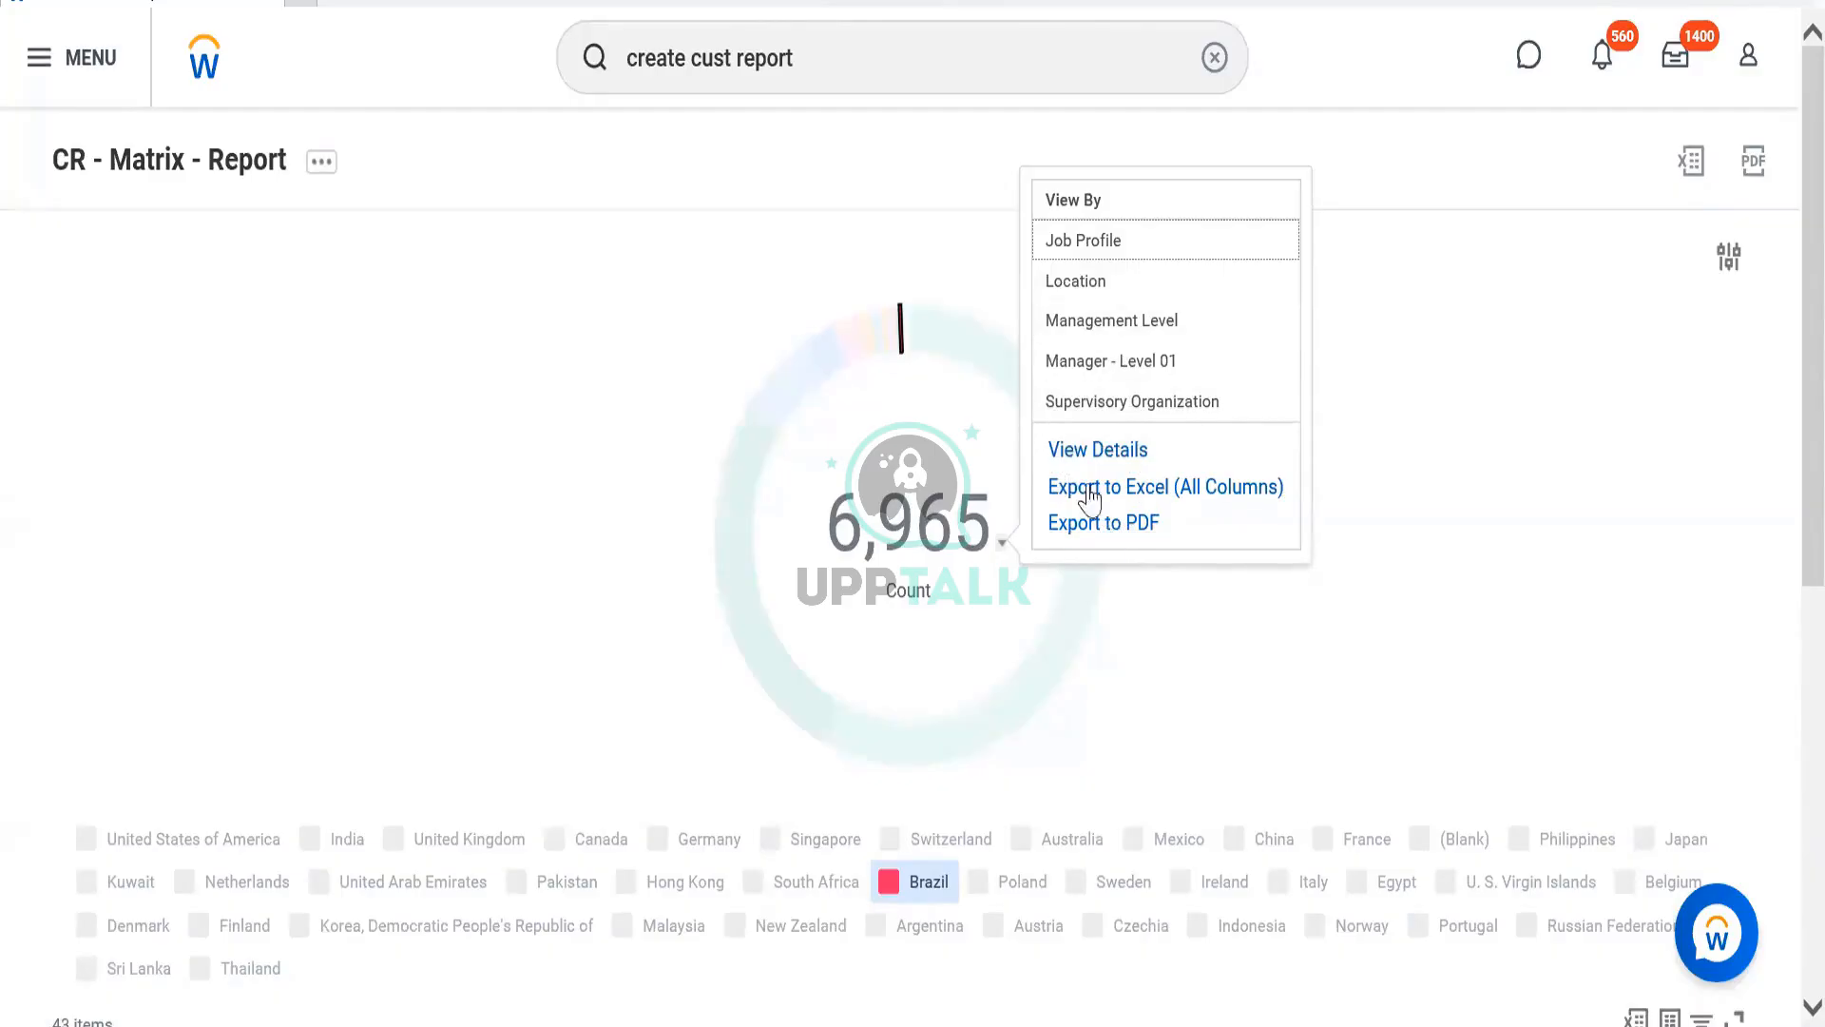
click(1122, 525)
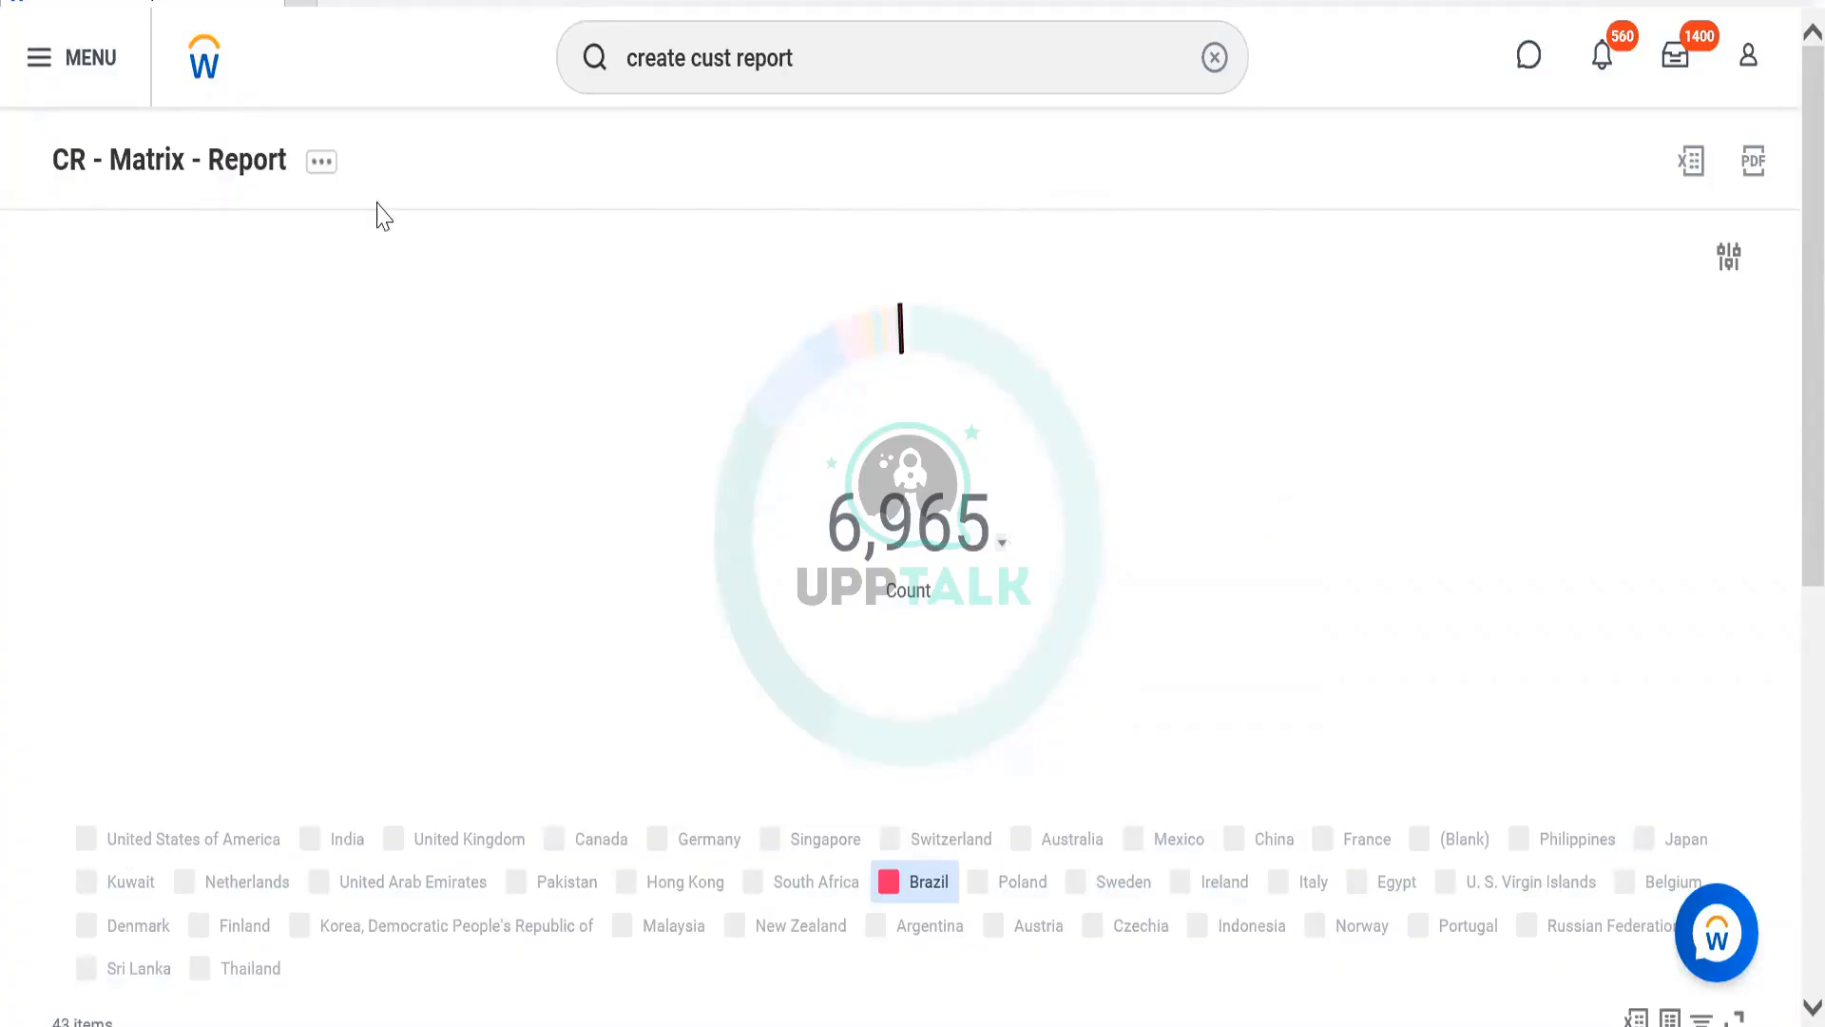
click(1008, 556)
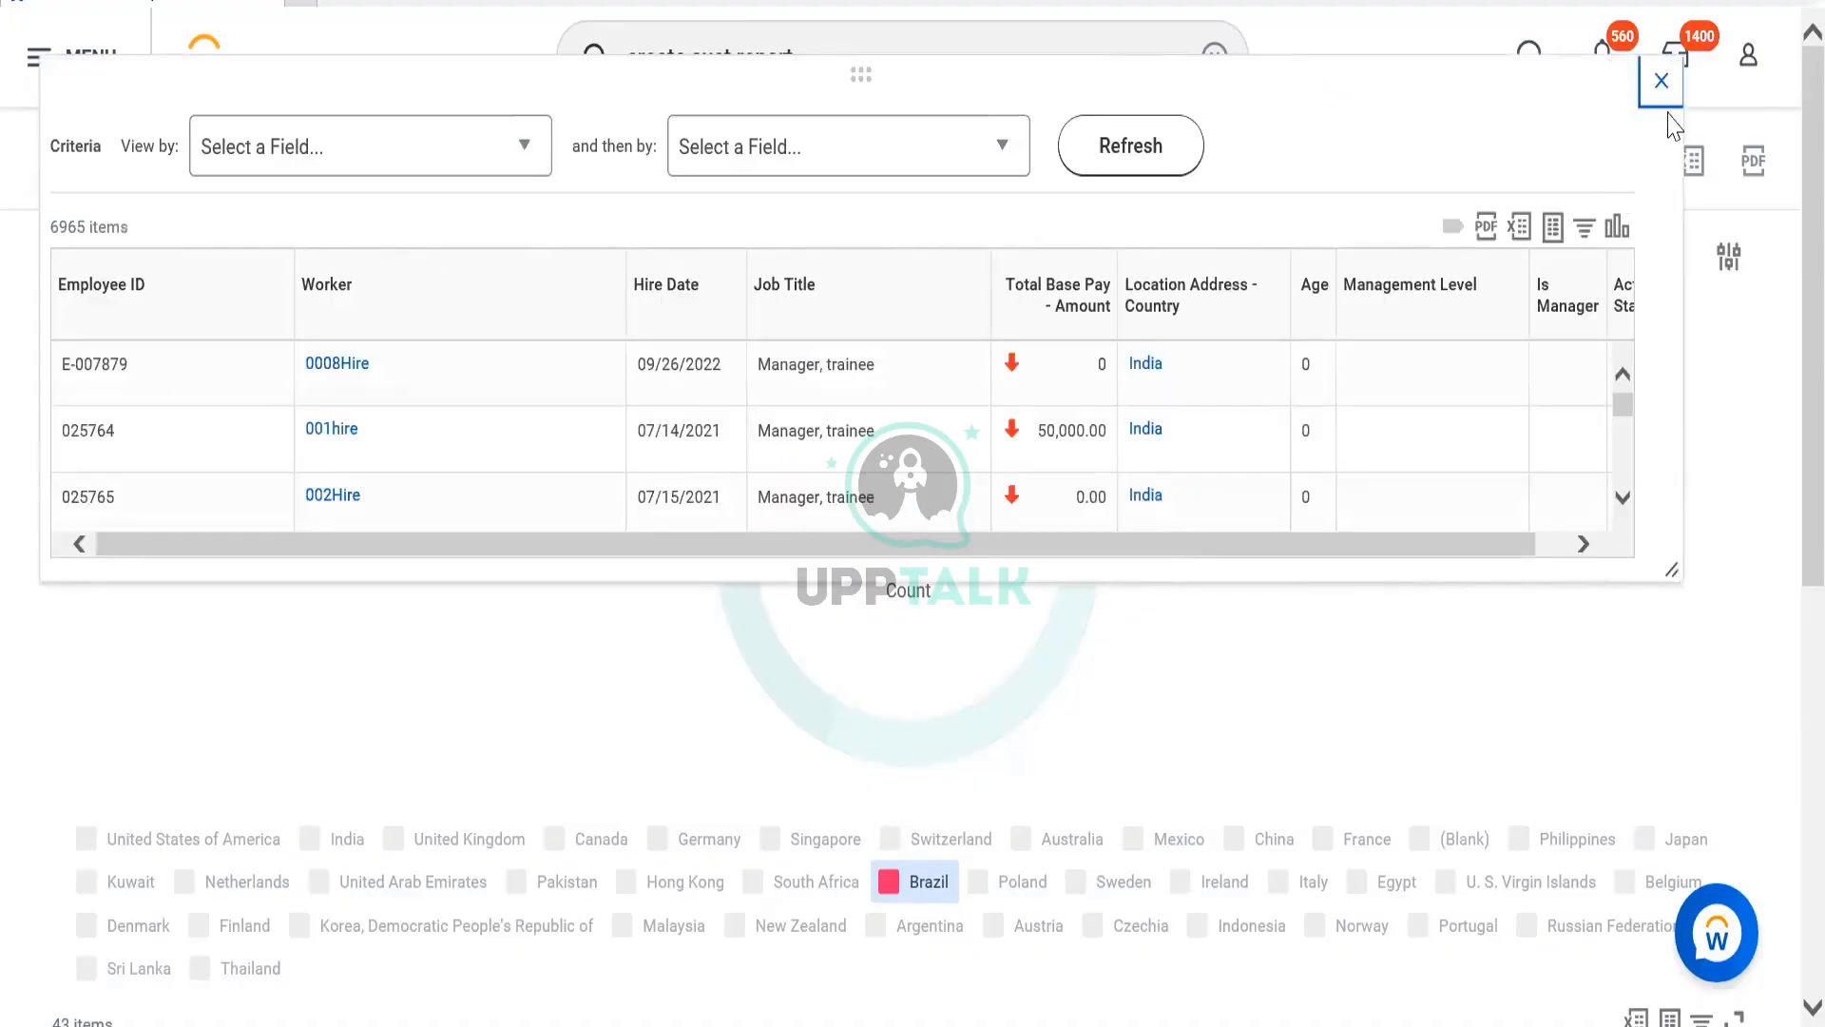
click(1662, 83)
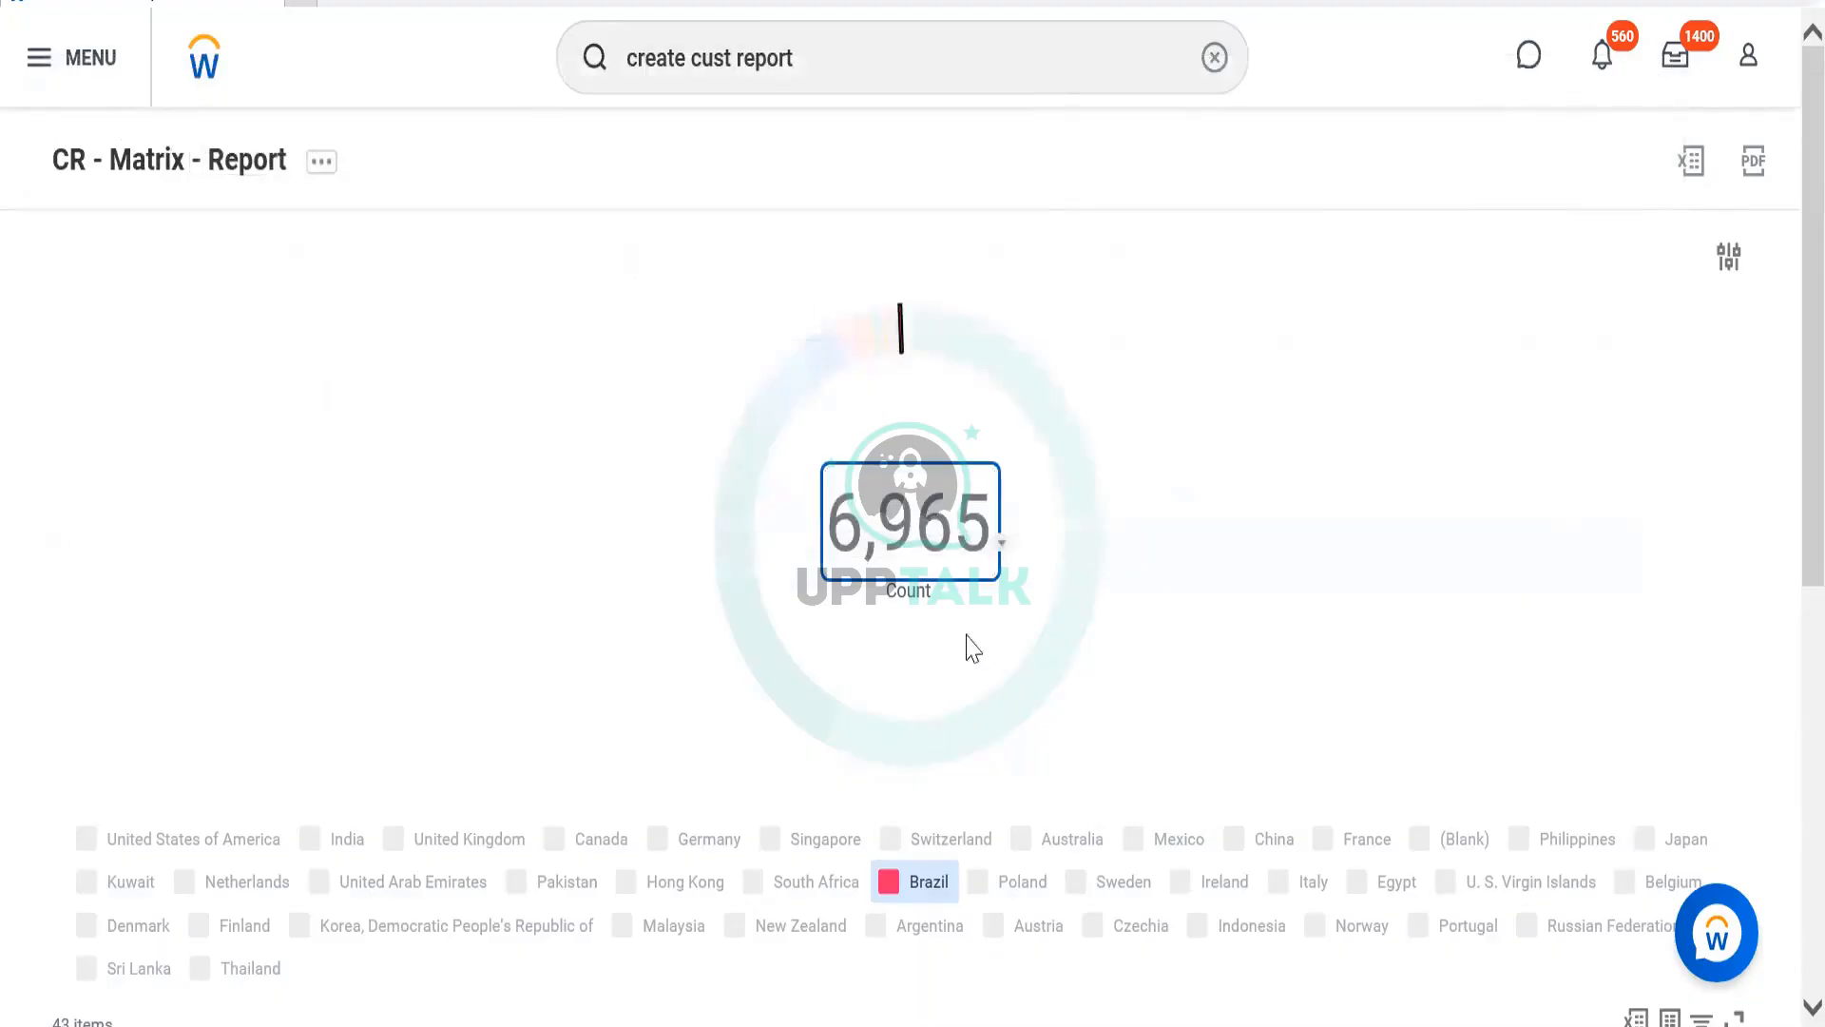
click(1001, 543)
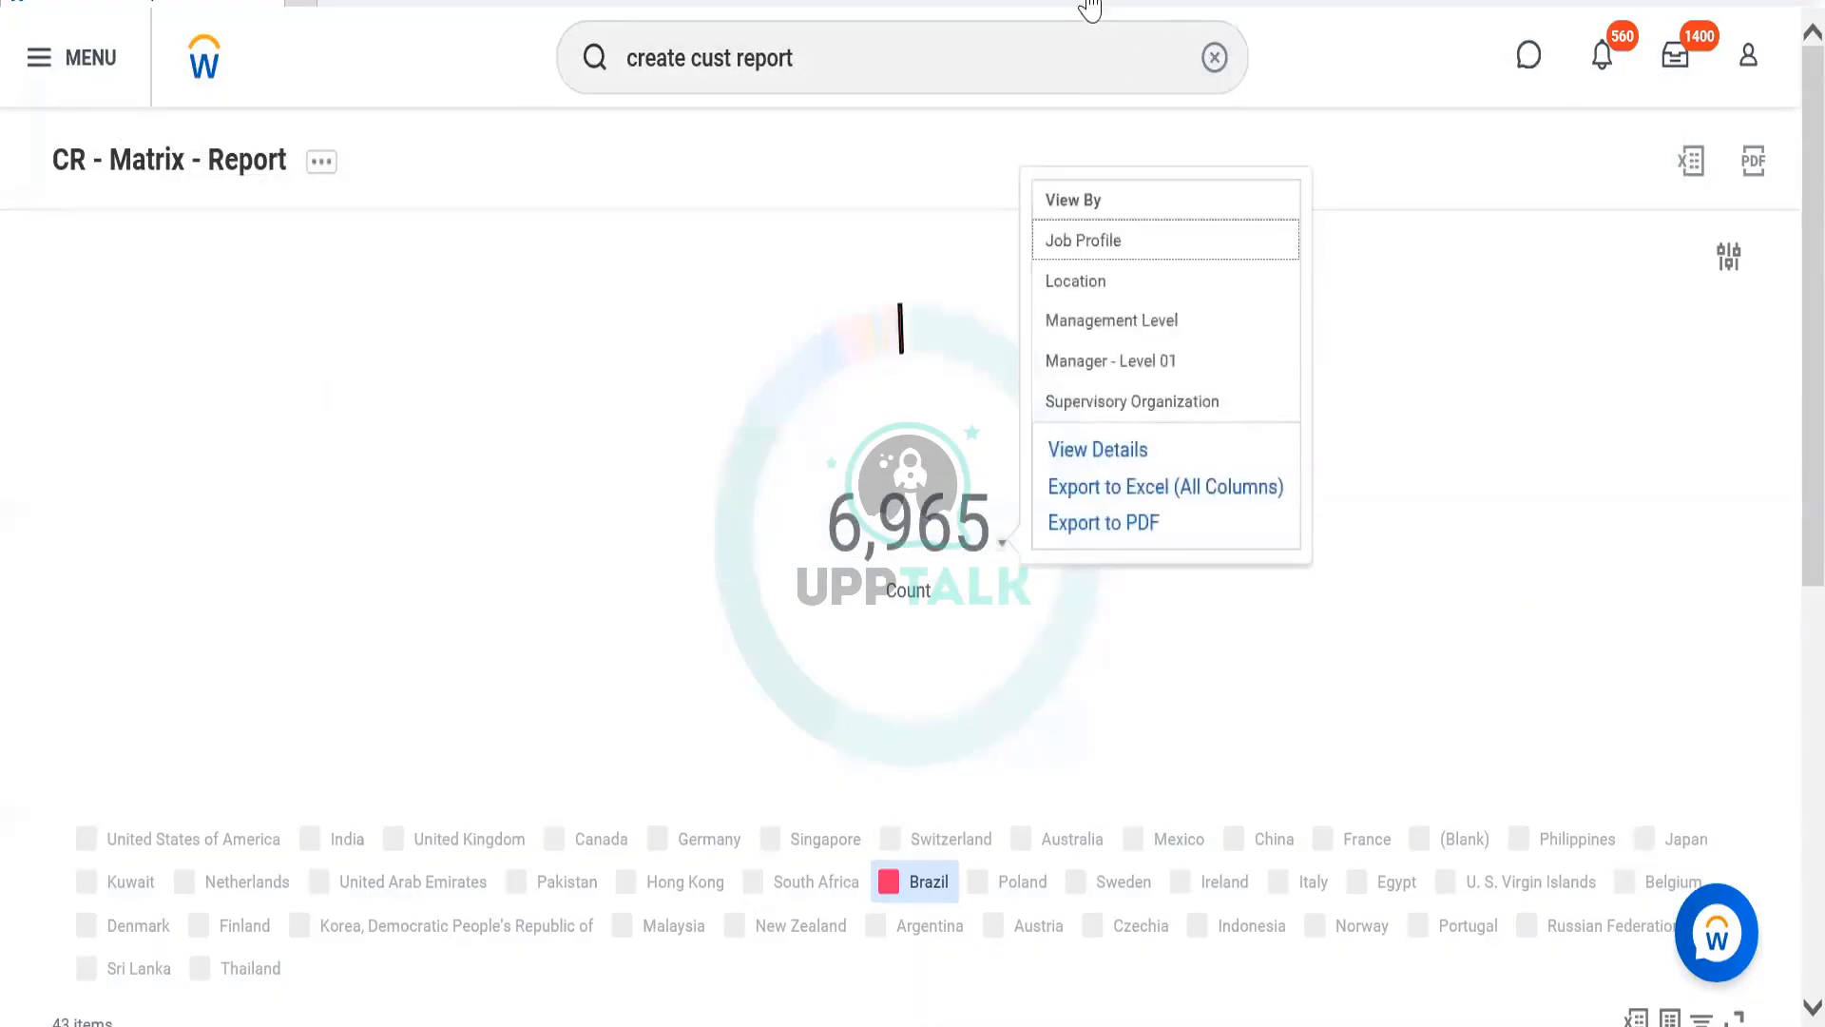
right_click(1091, 526)
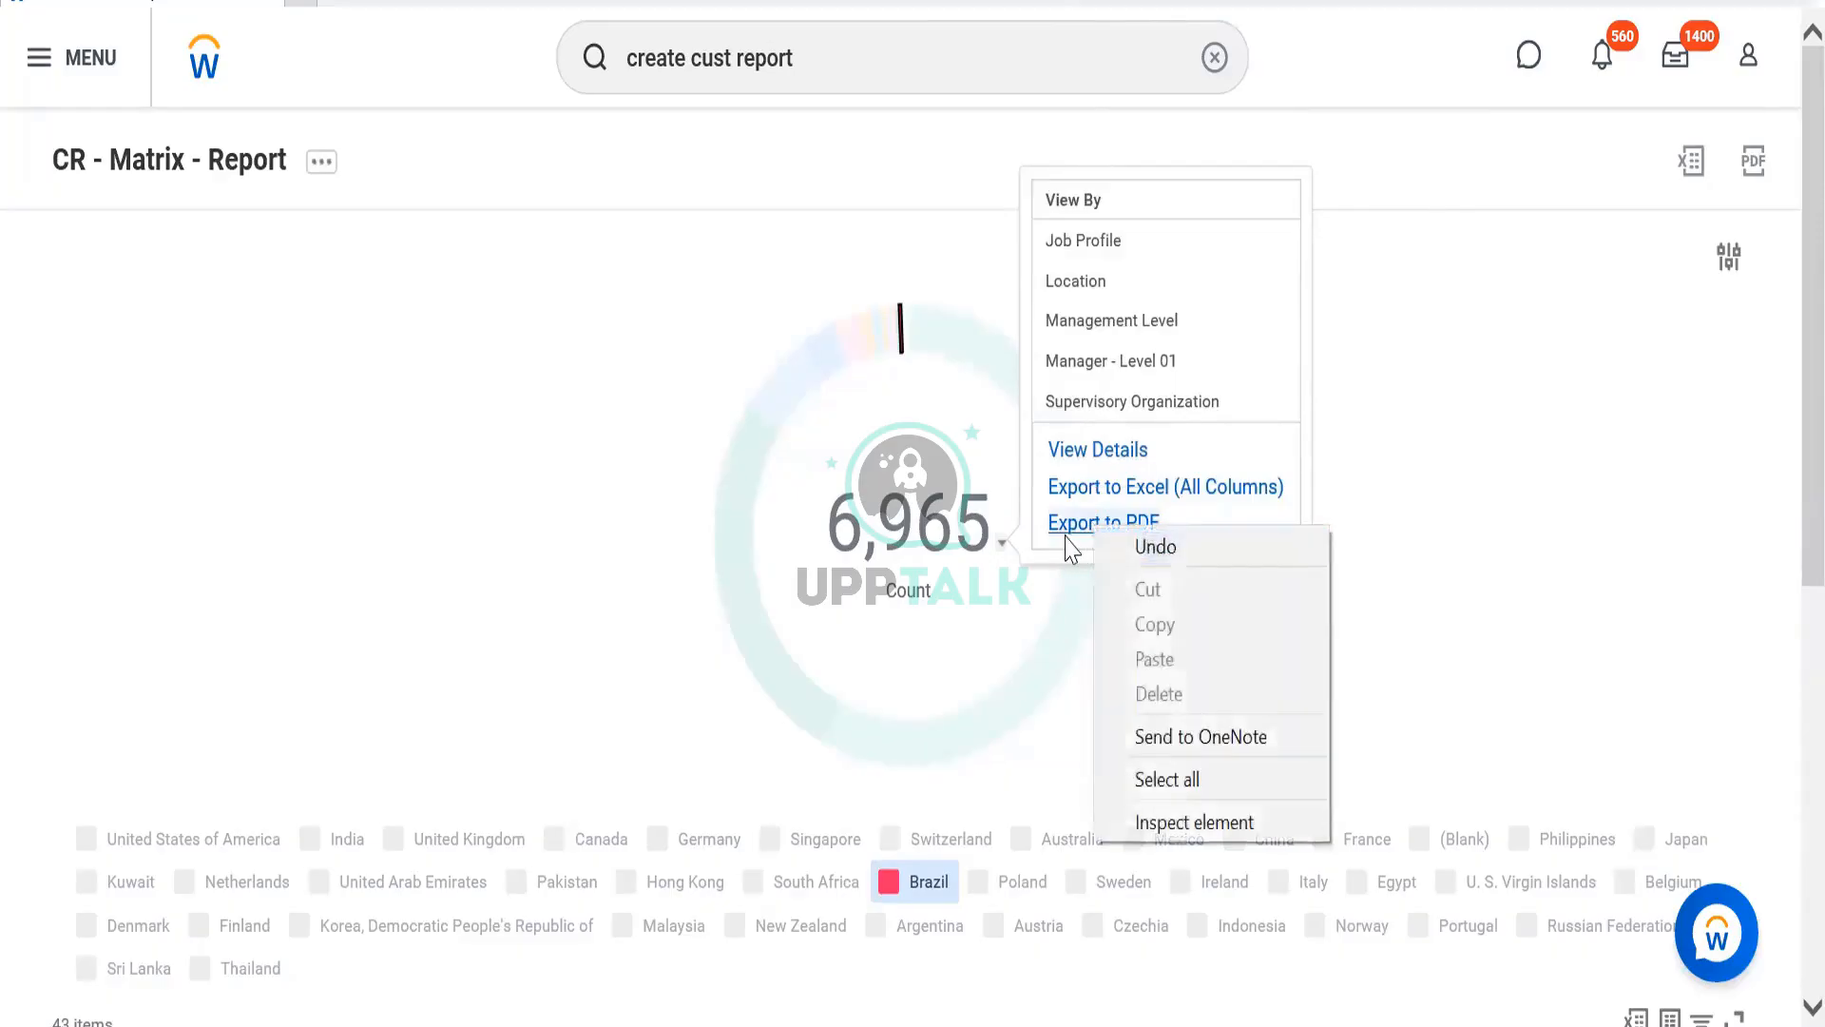
key(Escape)
key(Escape)
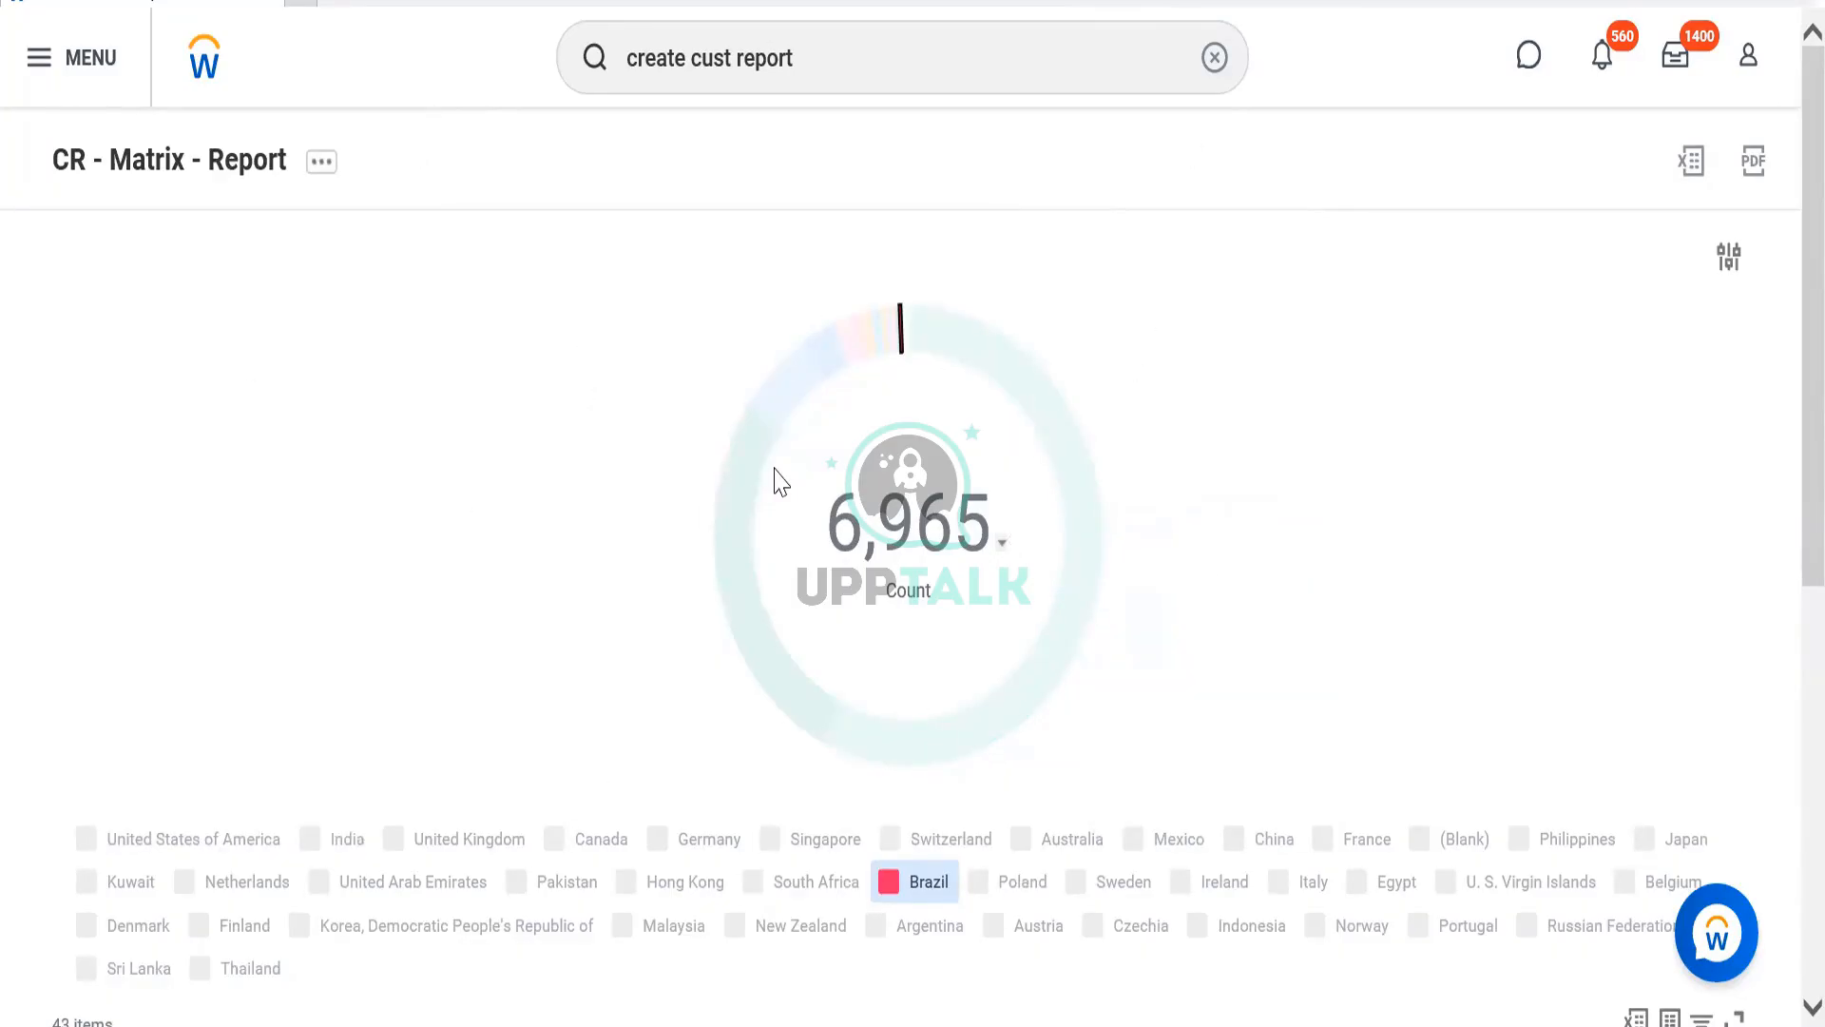
Export the whole CR - Matrix - Report to PDF and open the file, allowing Microsoft Edge to launch.
mouse_move(777, 480)
scroll(1369, 392, down, 8)
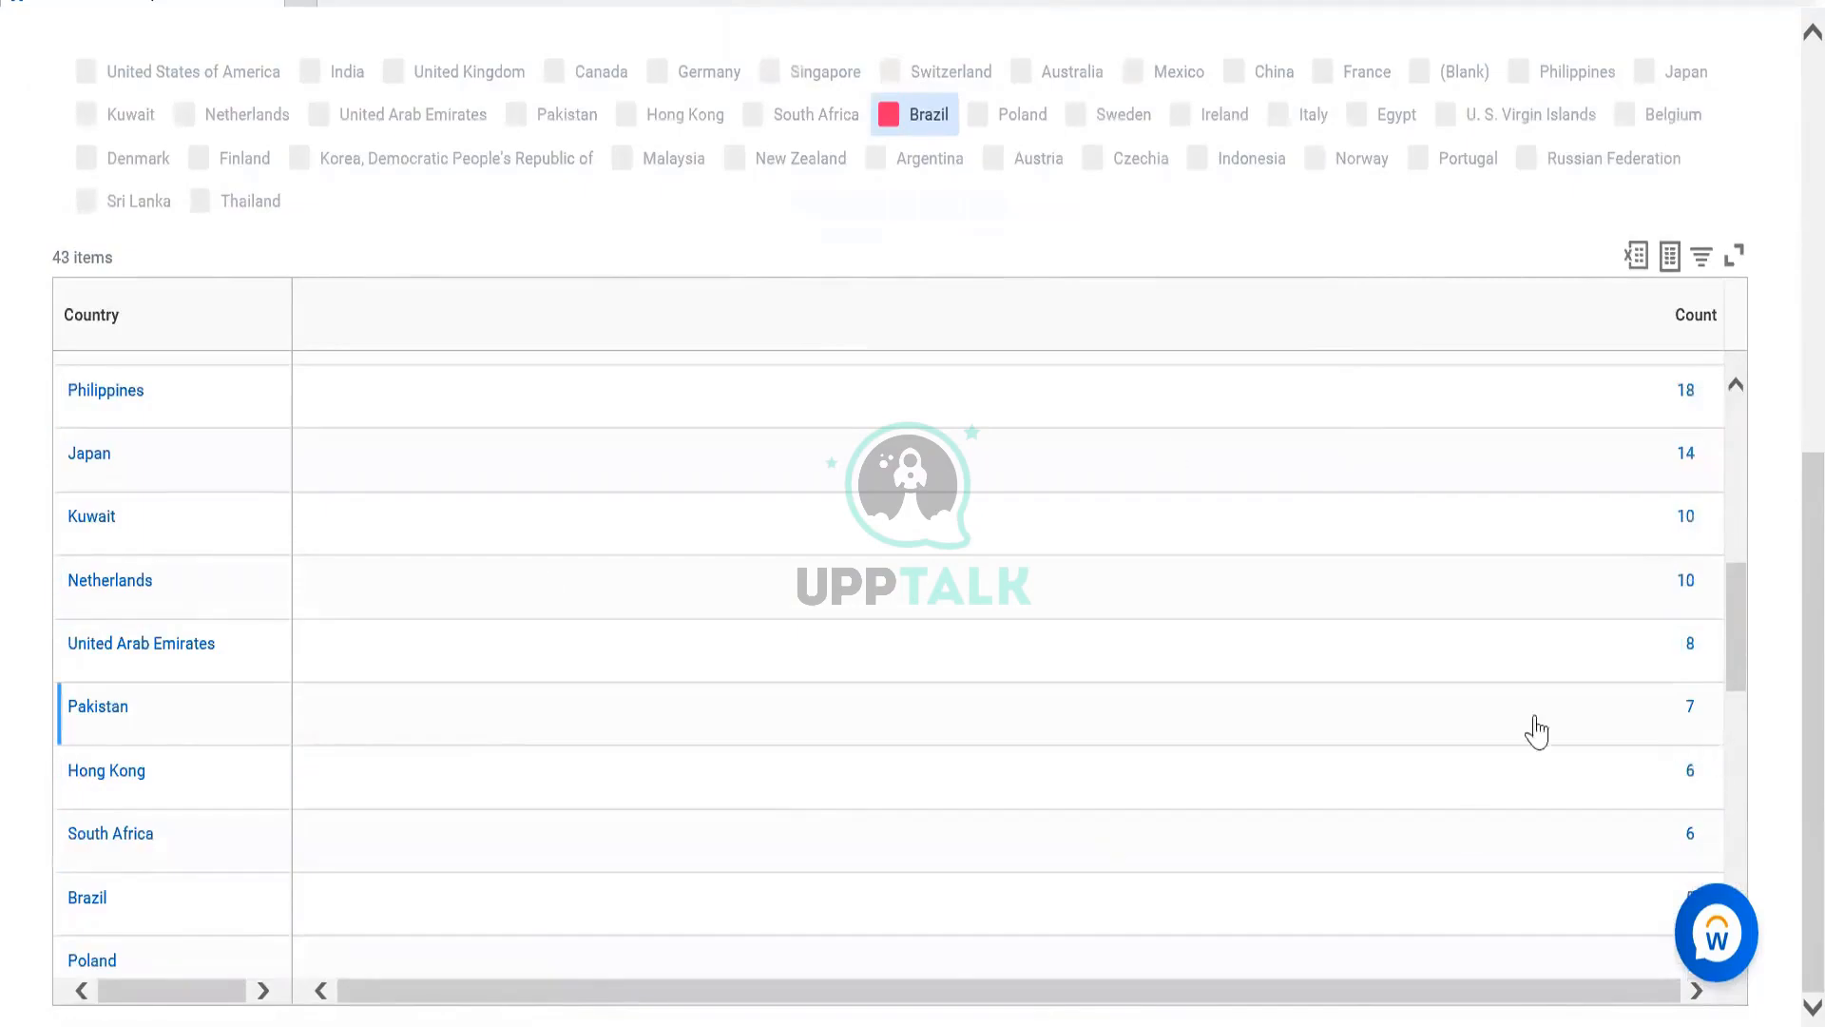
scroll(849, 575, up, 8)
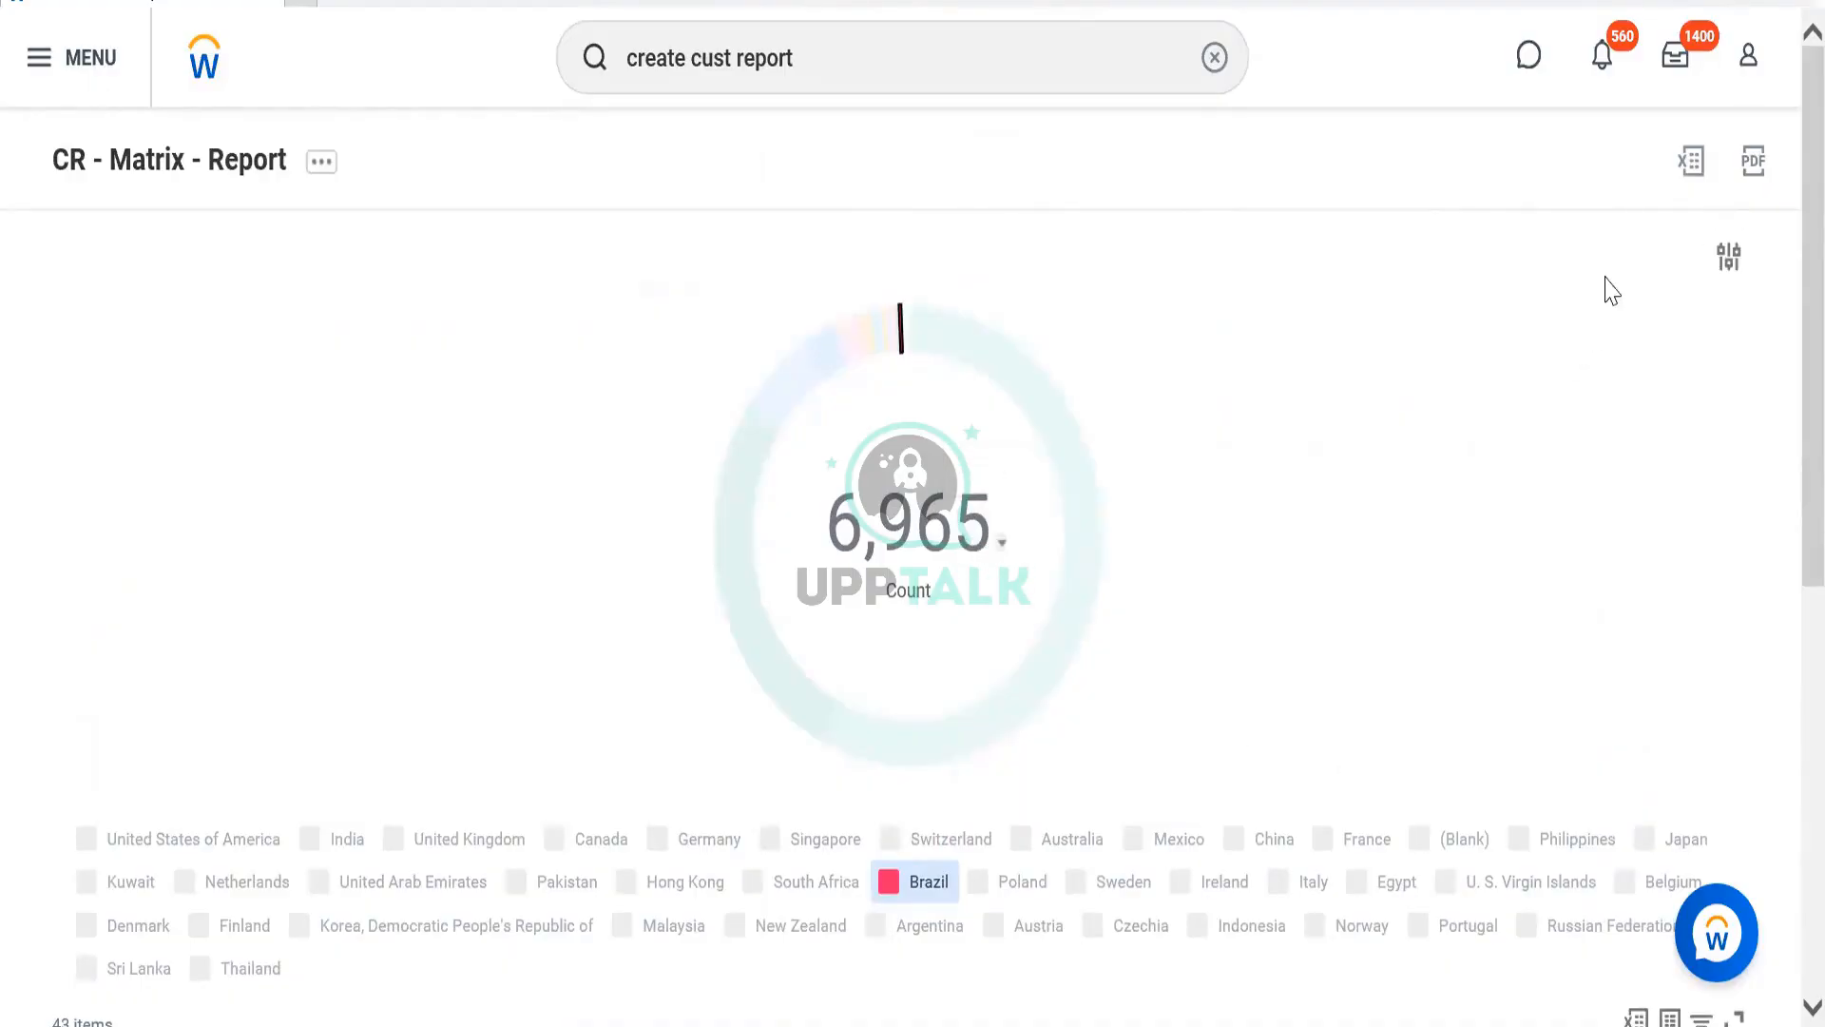
click(1754, 161)
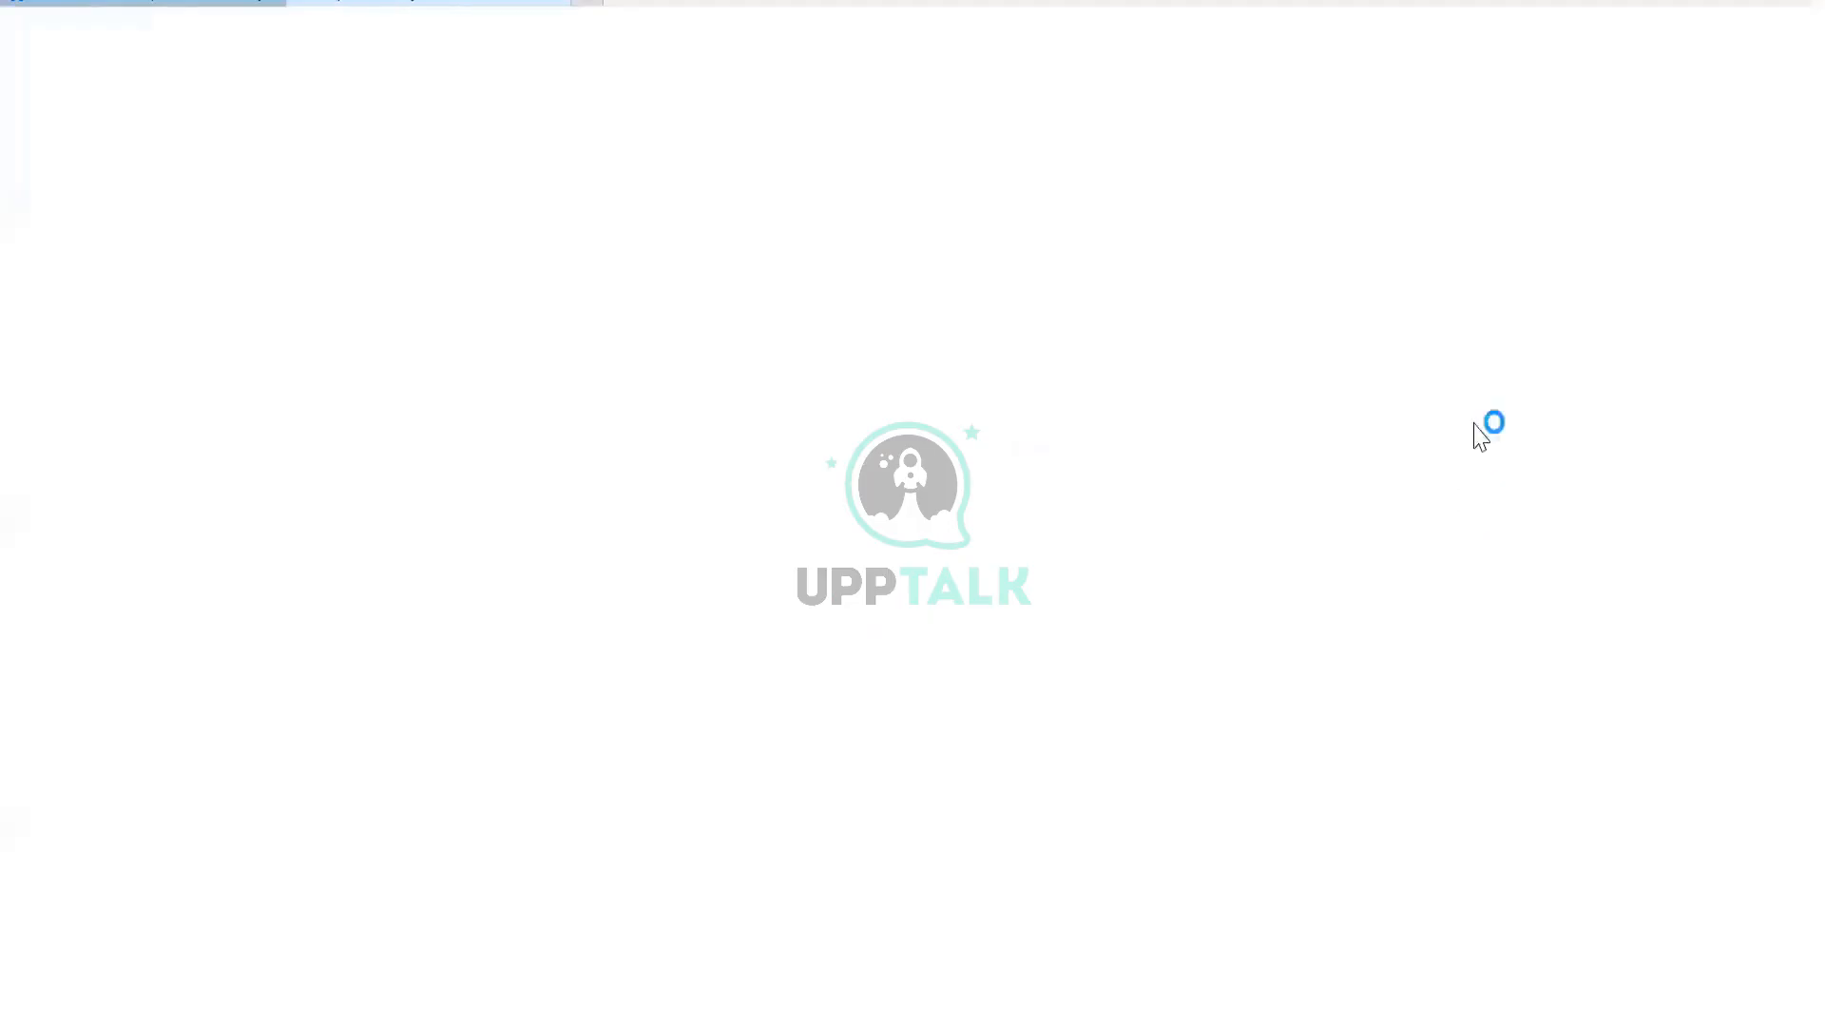
click(913, 584)
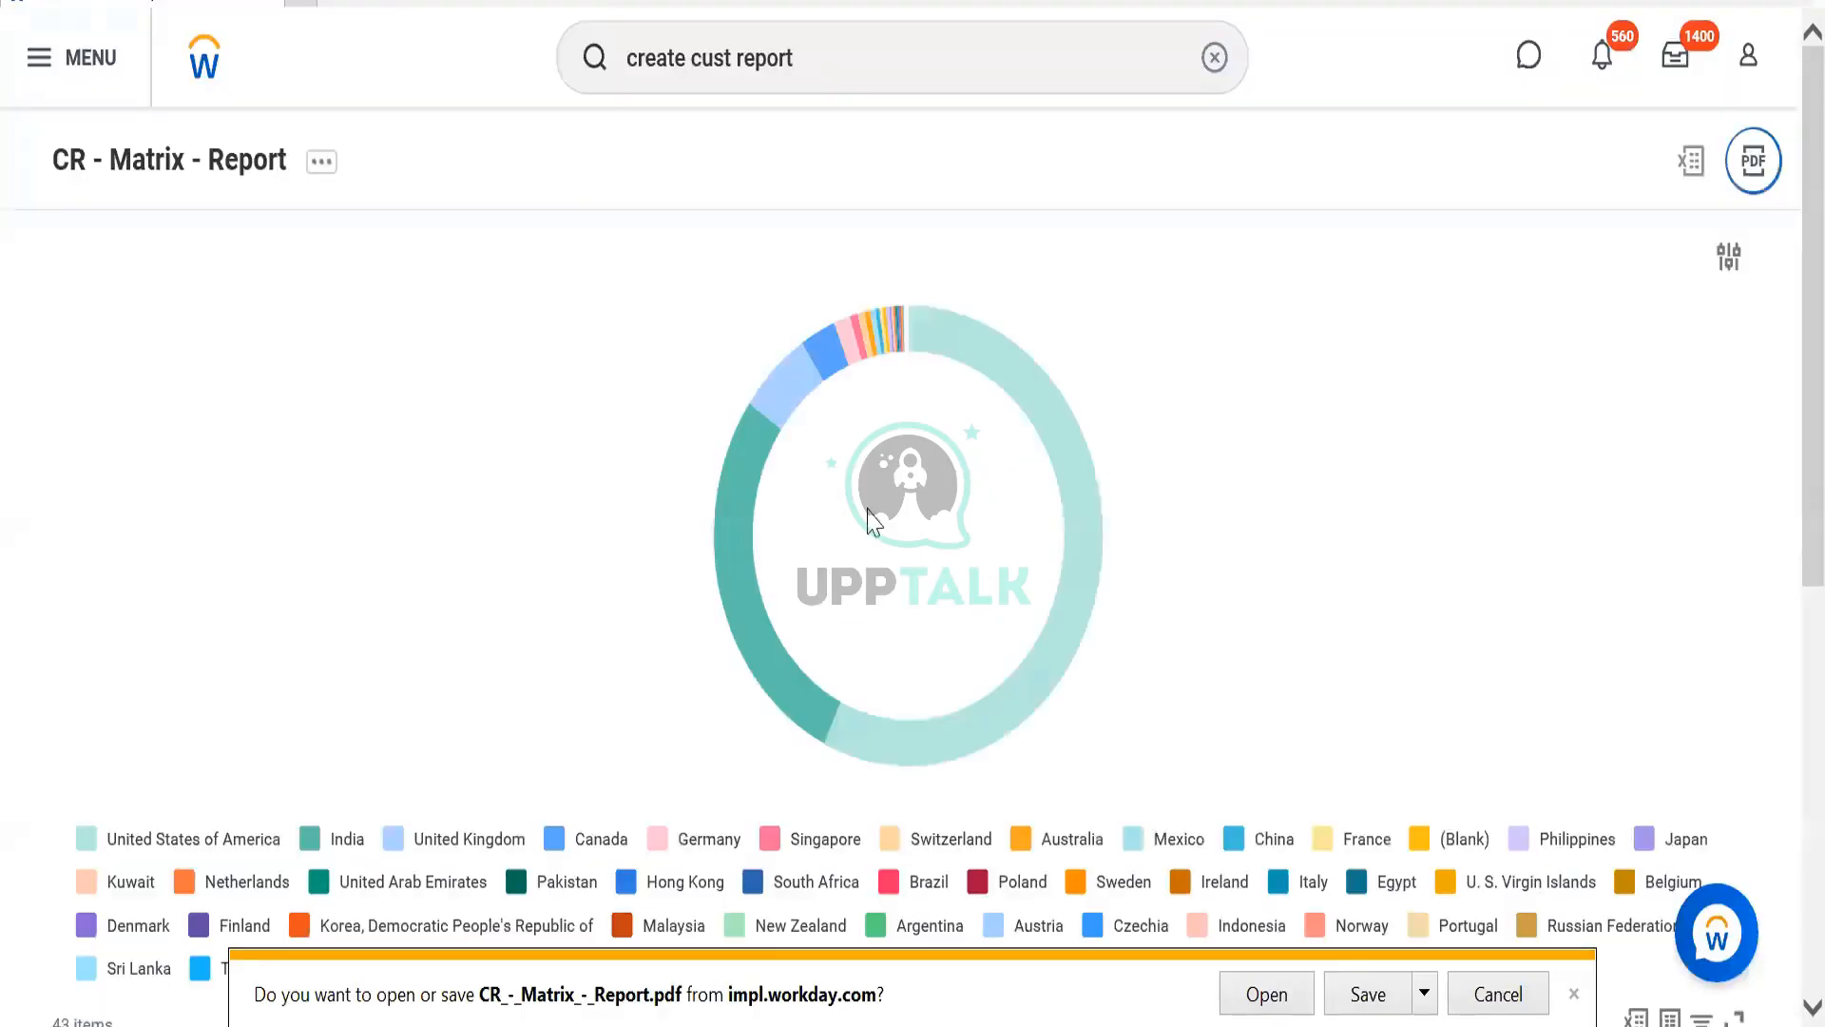
click(1246, 995)
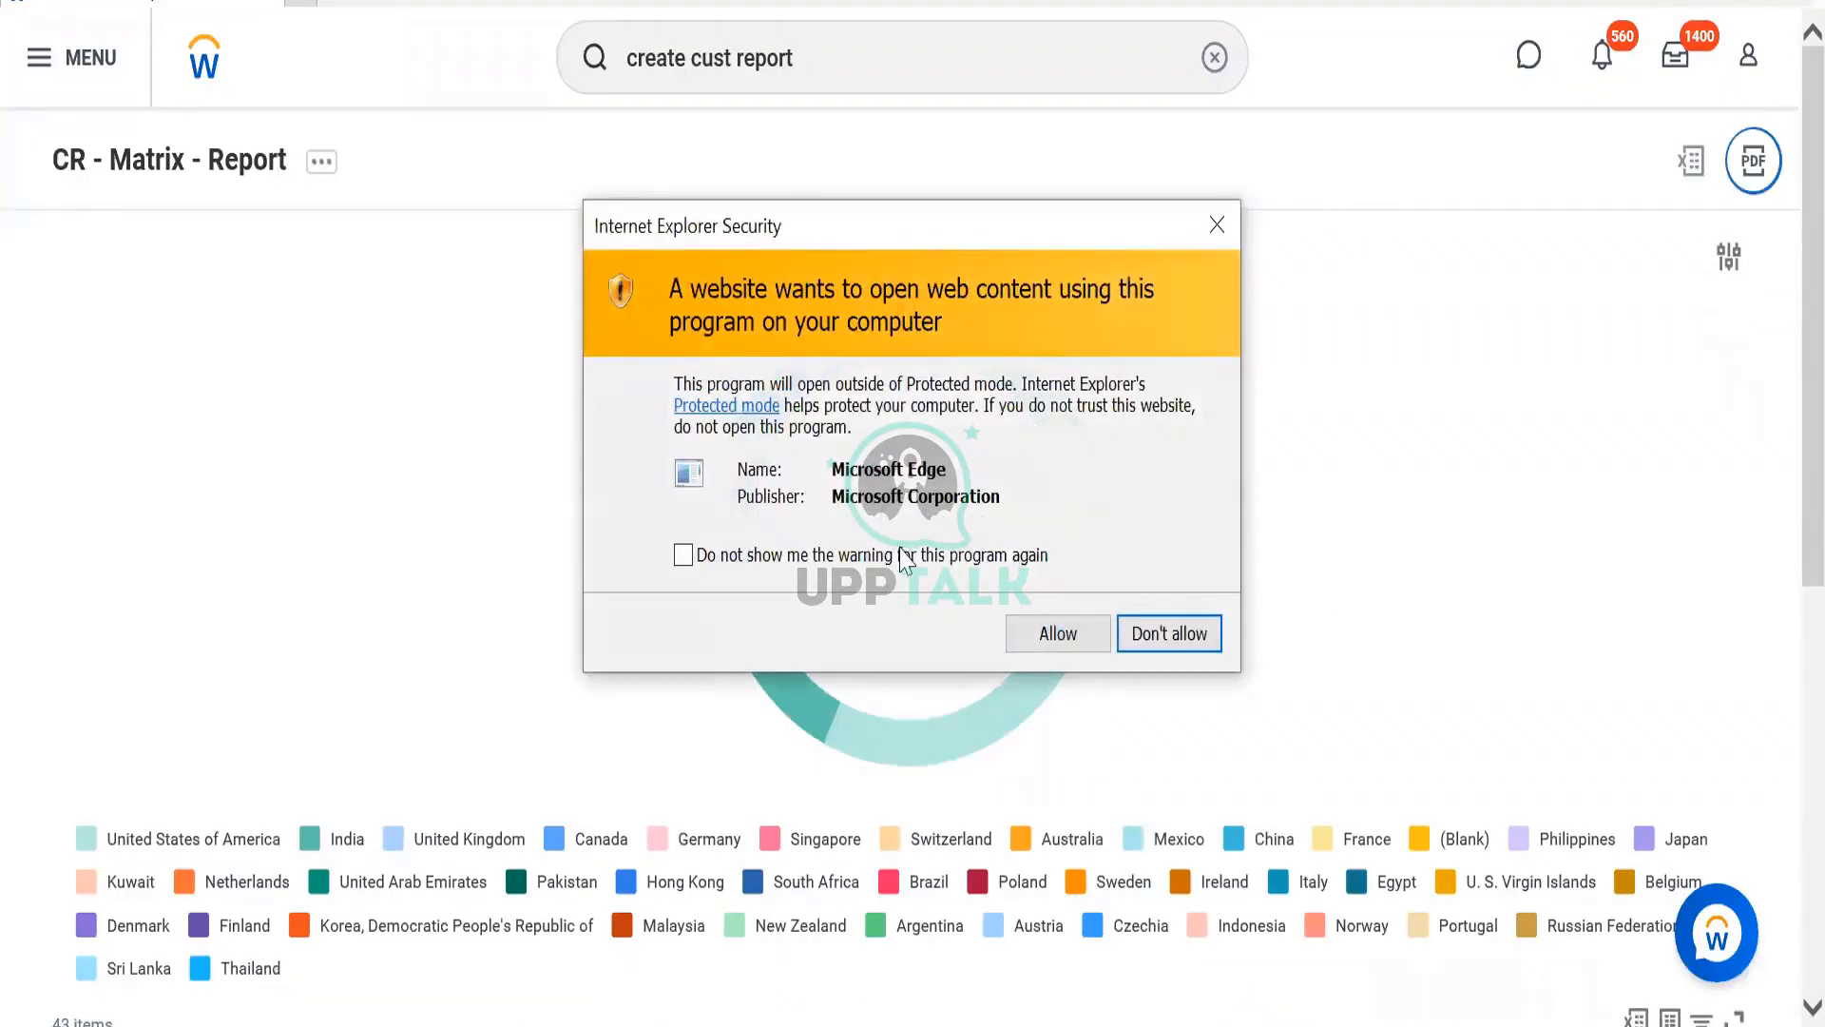
click(1051, 631)
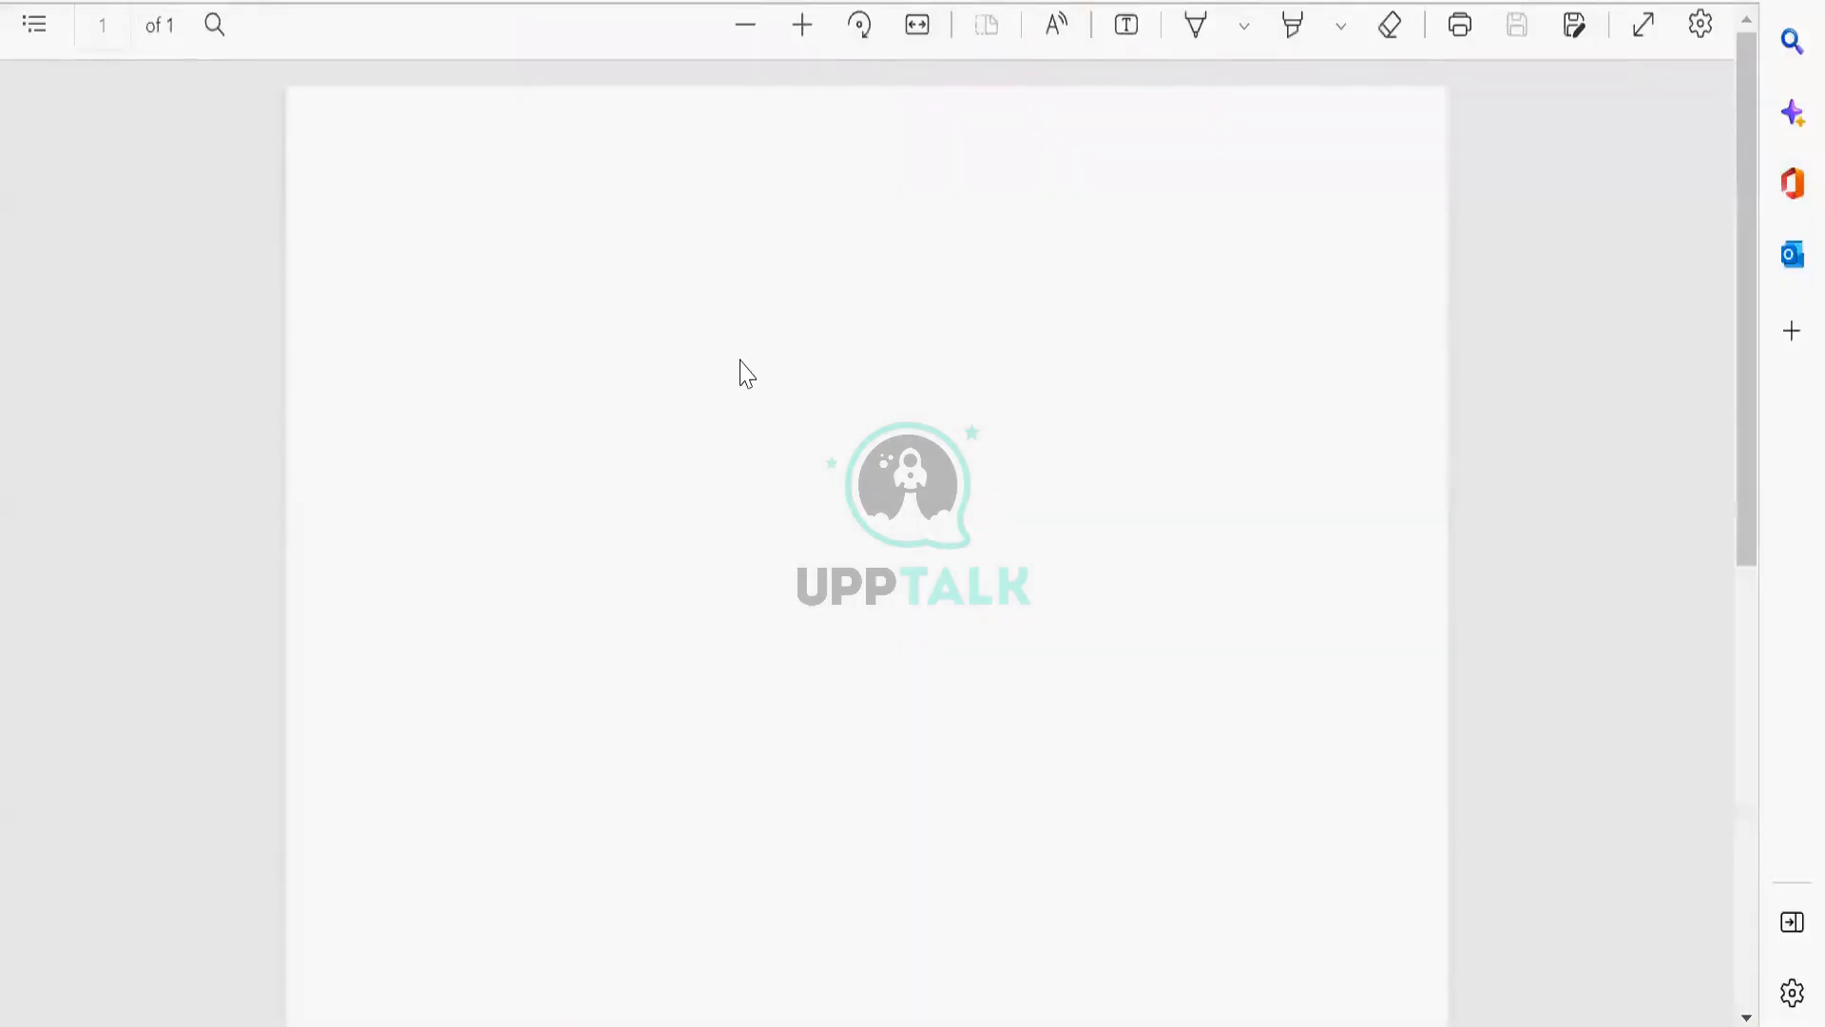
Review the country counts and the total row in the exported PDF.
scroll(797, 447, down, 10)
scroll(818, 466, up, 2)
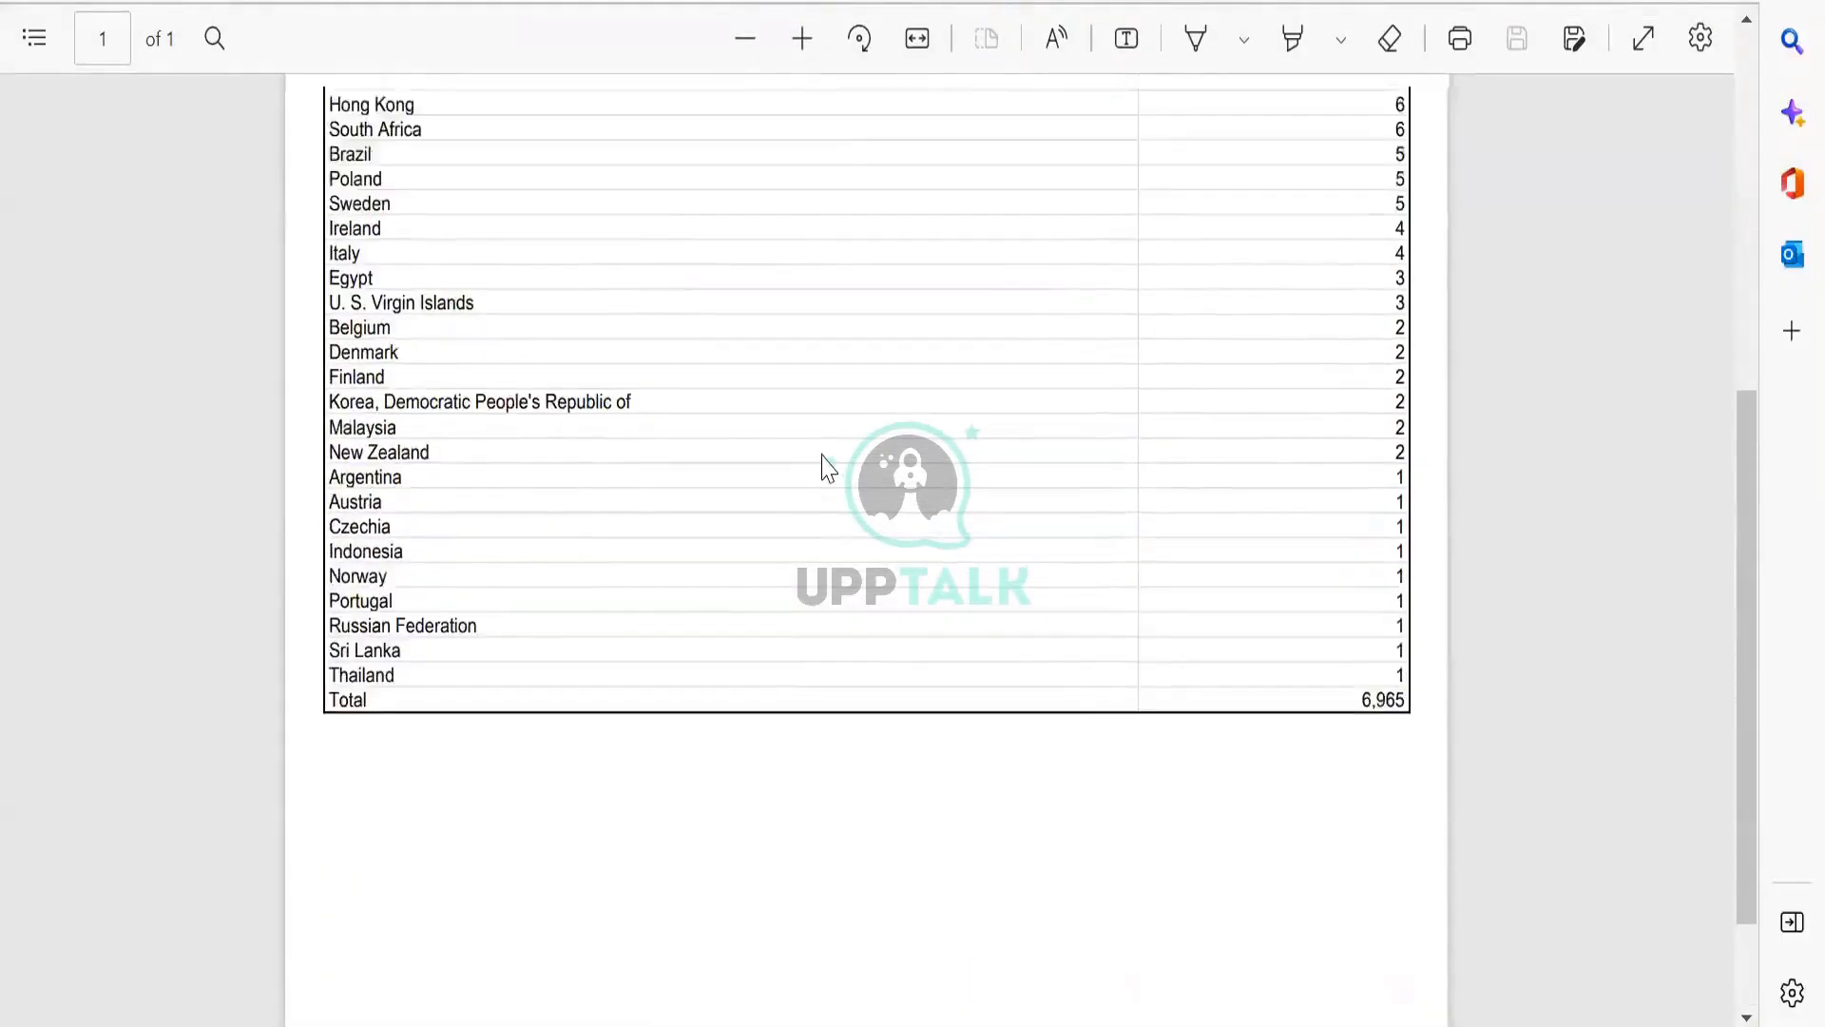
scroll(826, 464, down, 2)
scroll(825, 464, up, 9)
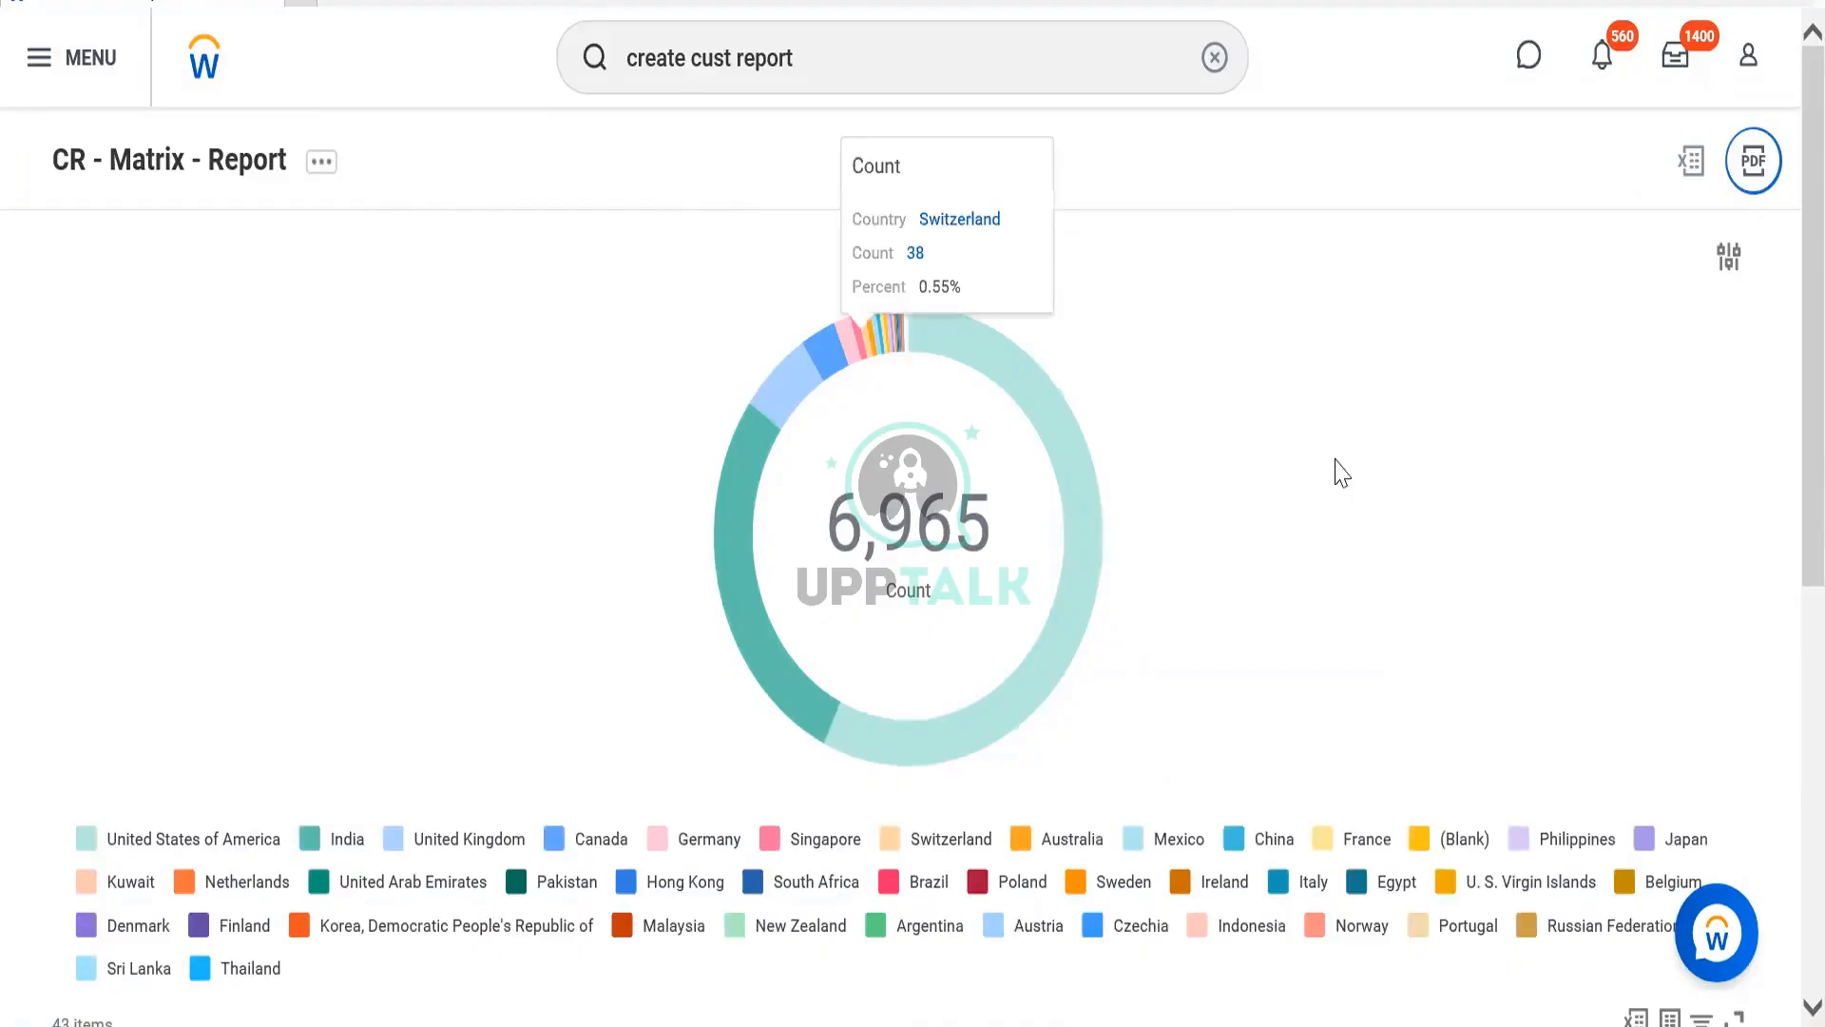
Open the CR - Matrix - Report definition for editing from the report's related actions.
click(315, 177)
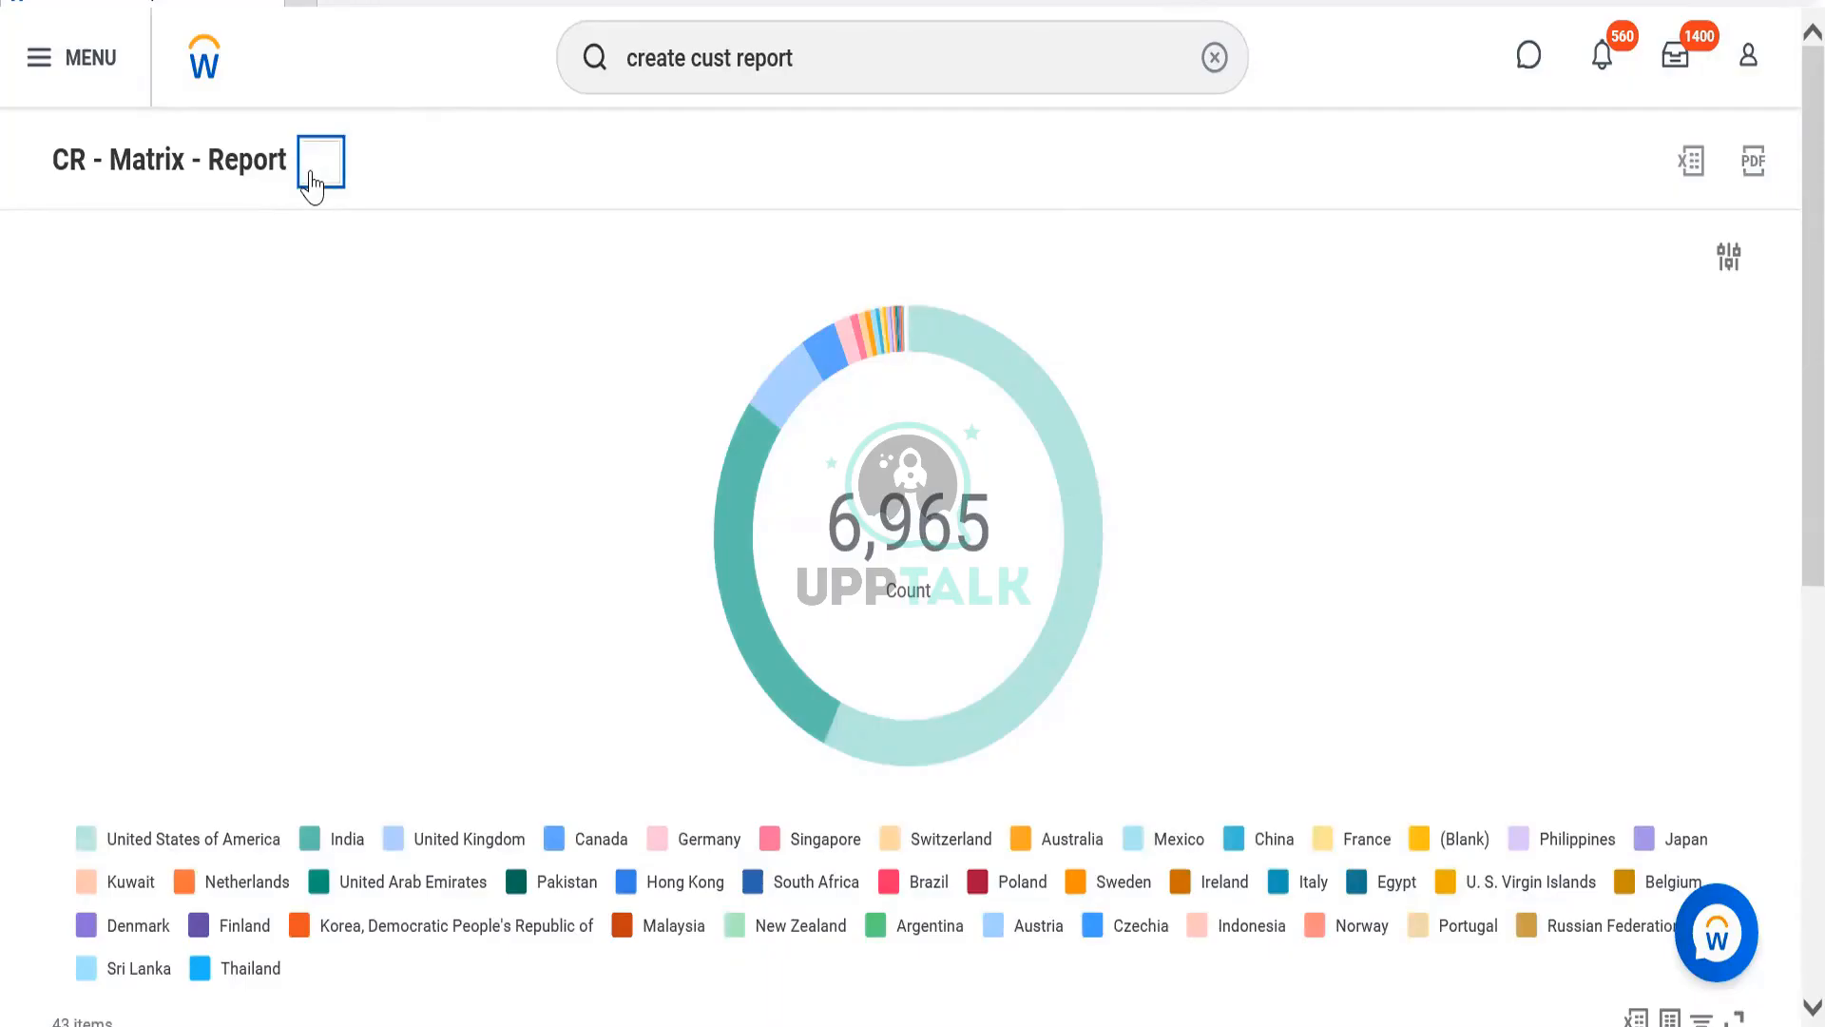
click(322, 161)
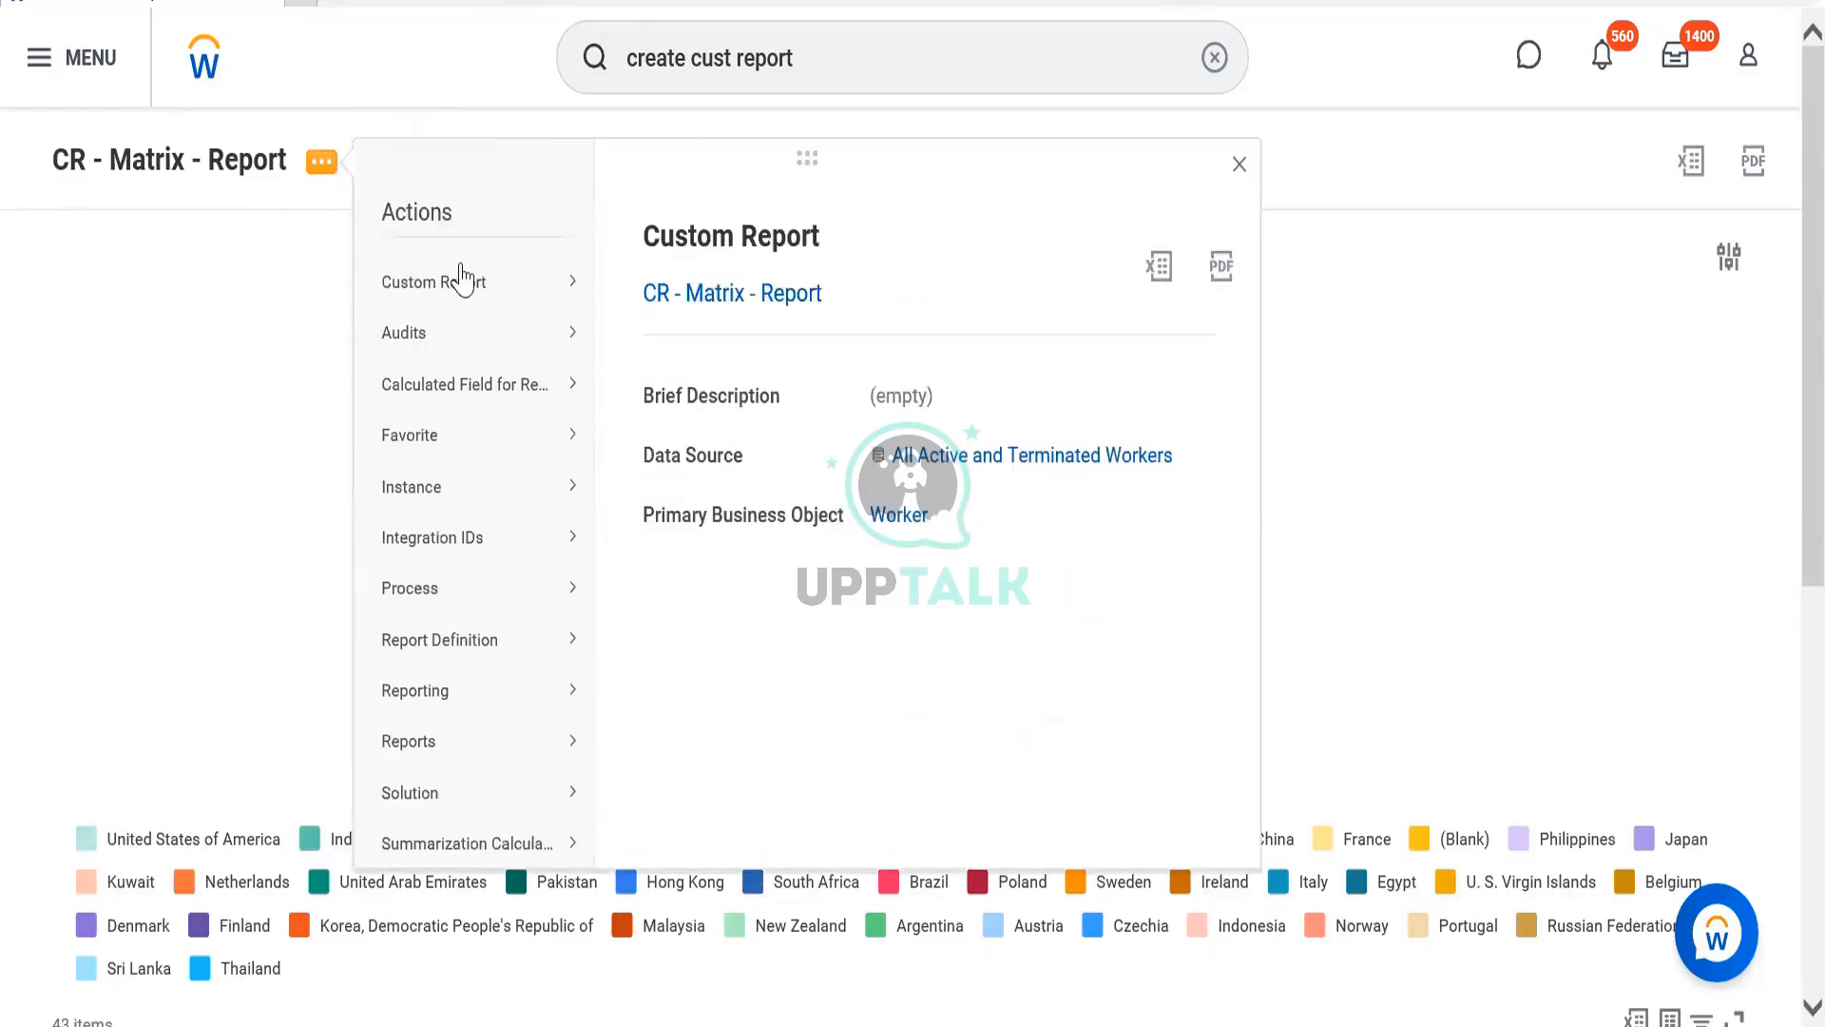
mouse_move(461, 286)
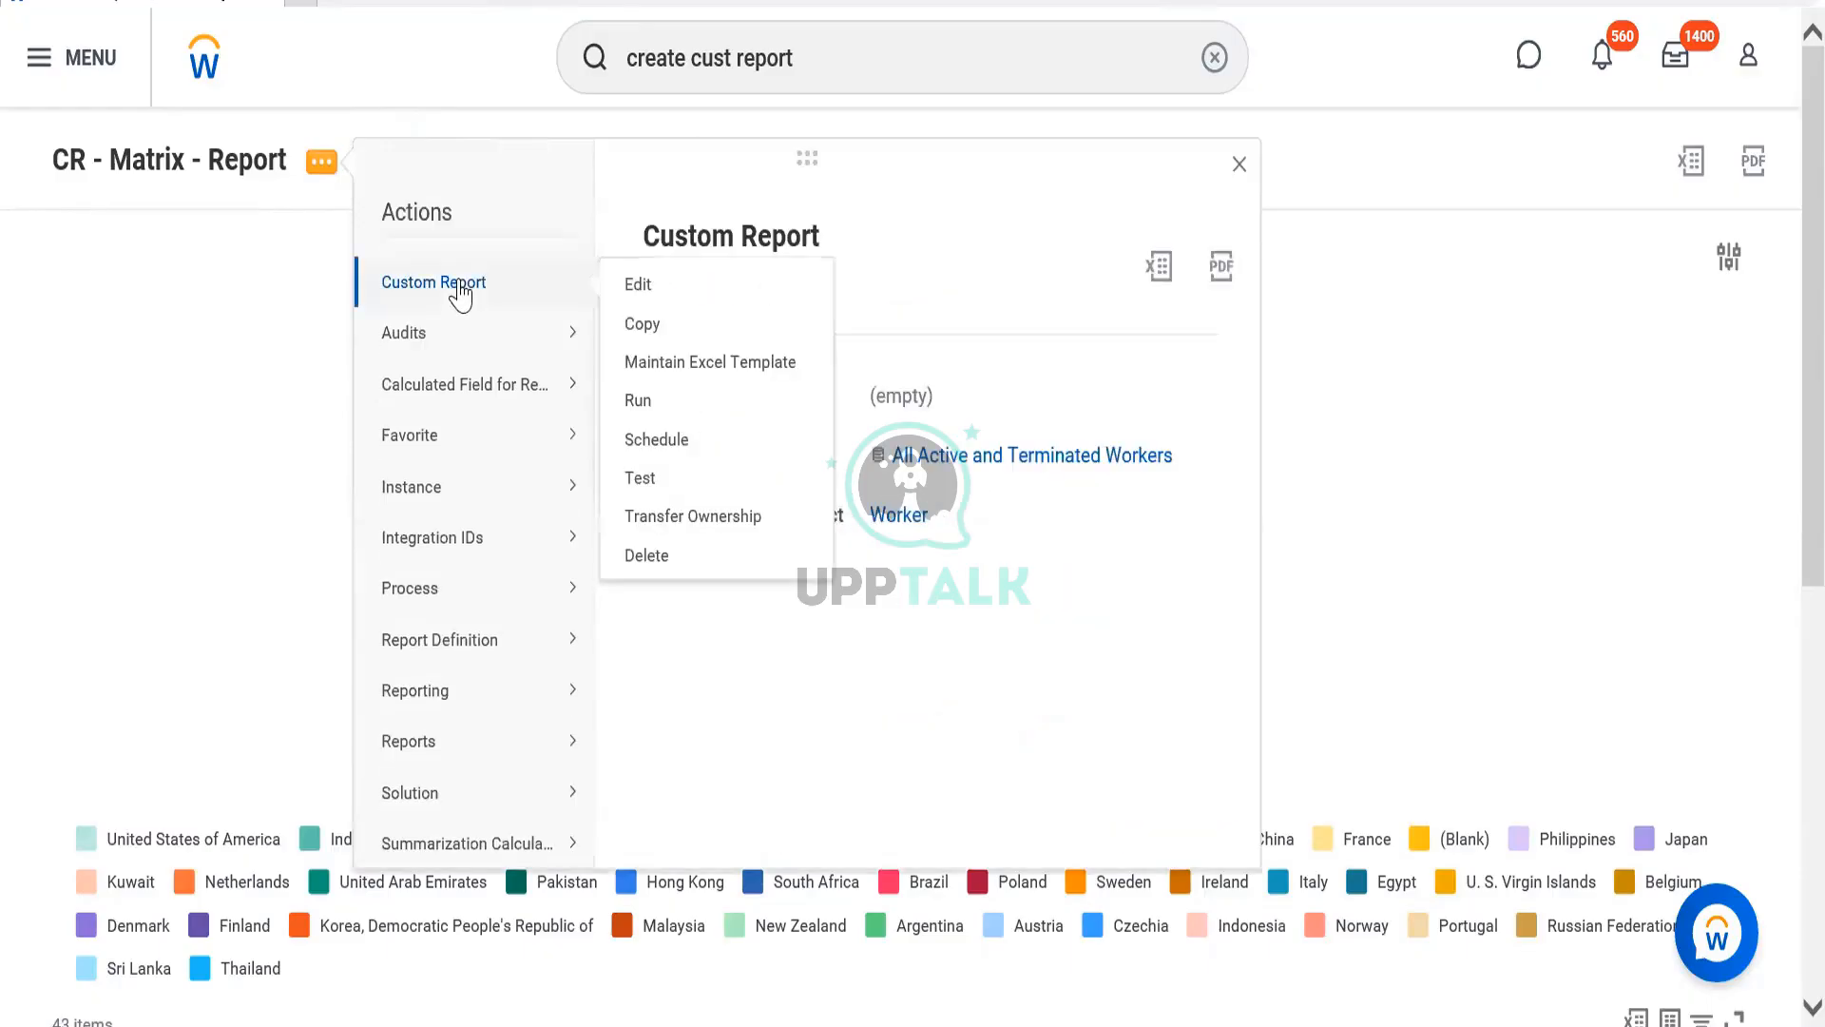
click(661, 287)
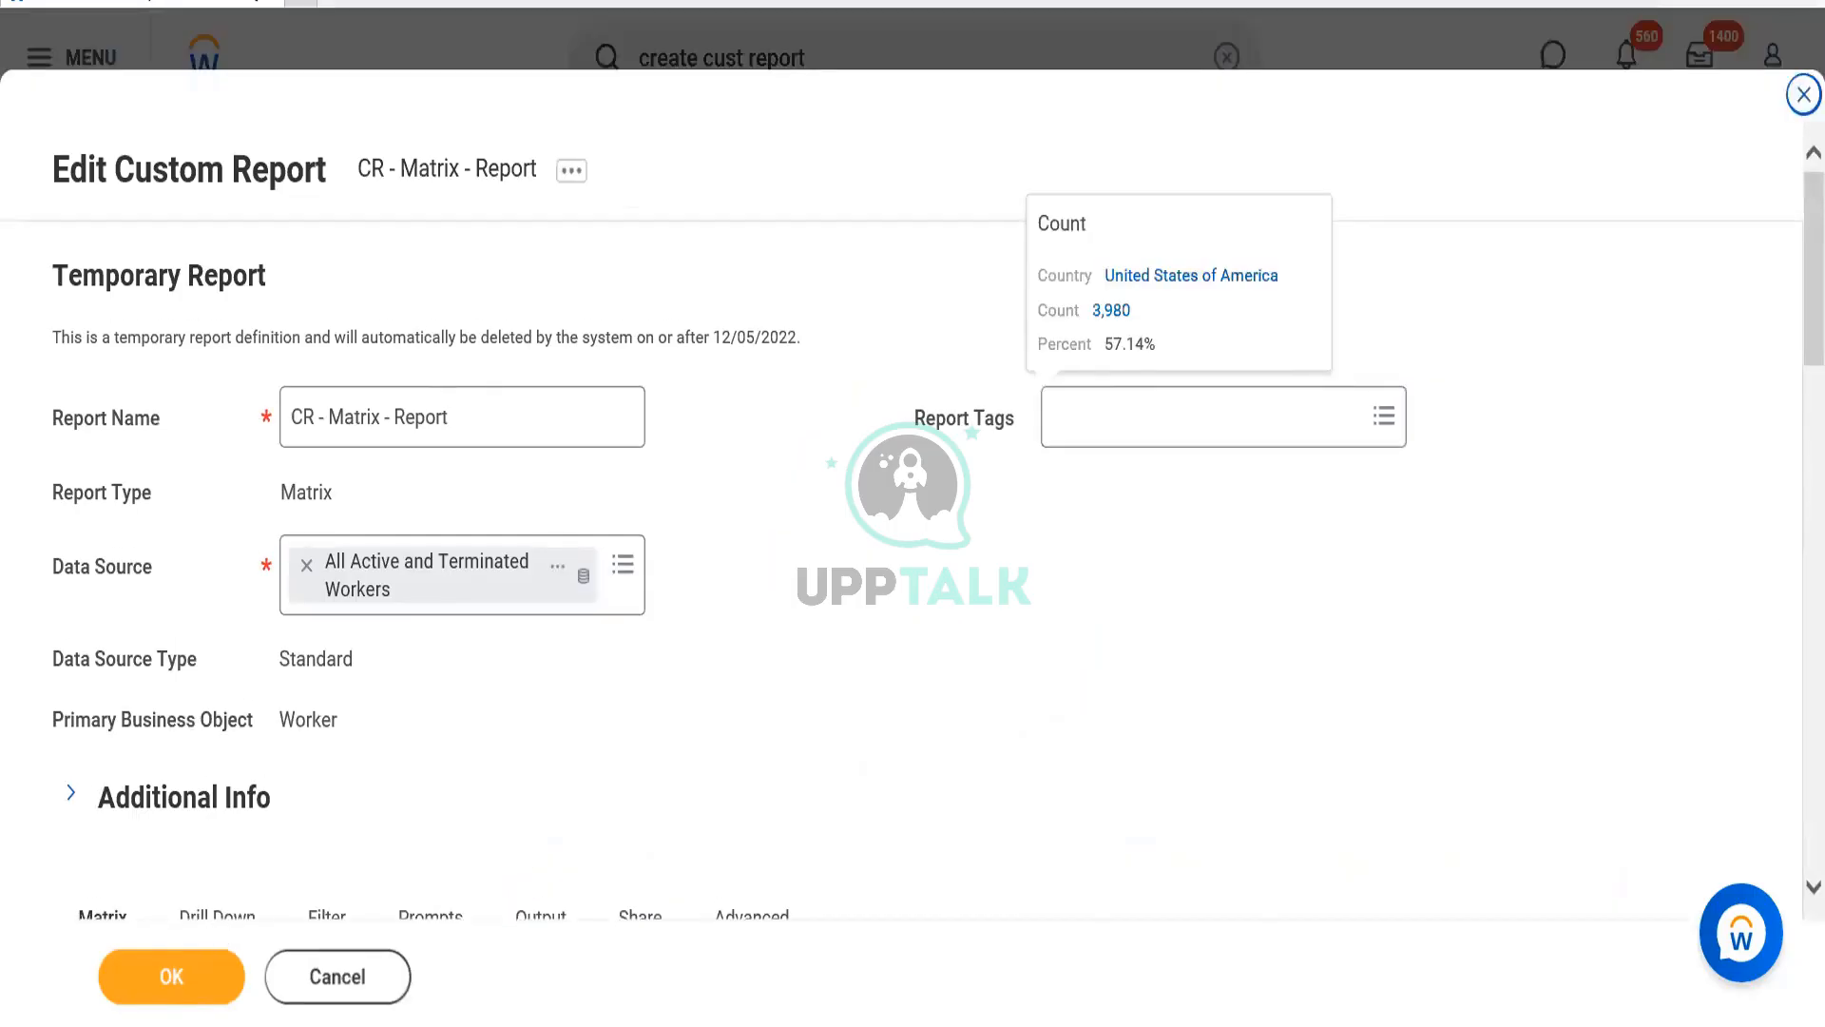
Set the drill-down options to "Disable all drilling for the report", and save and run the report.
scroll(1788, 335, down, 10)
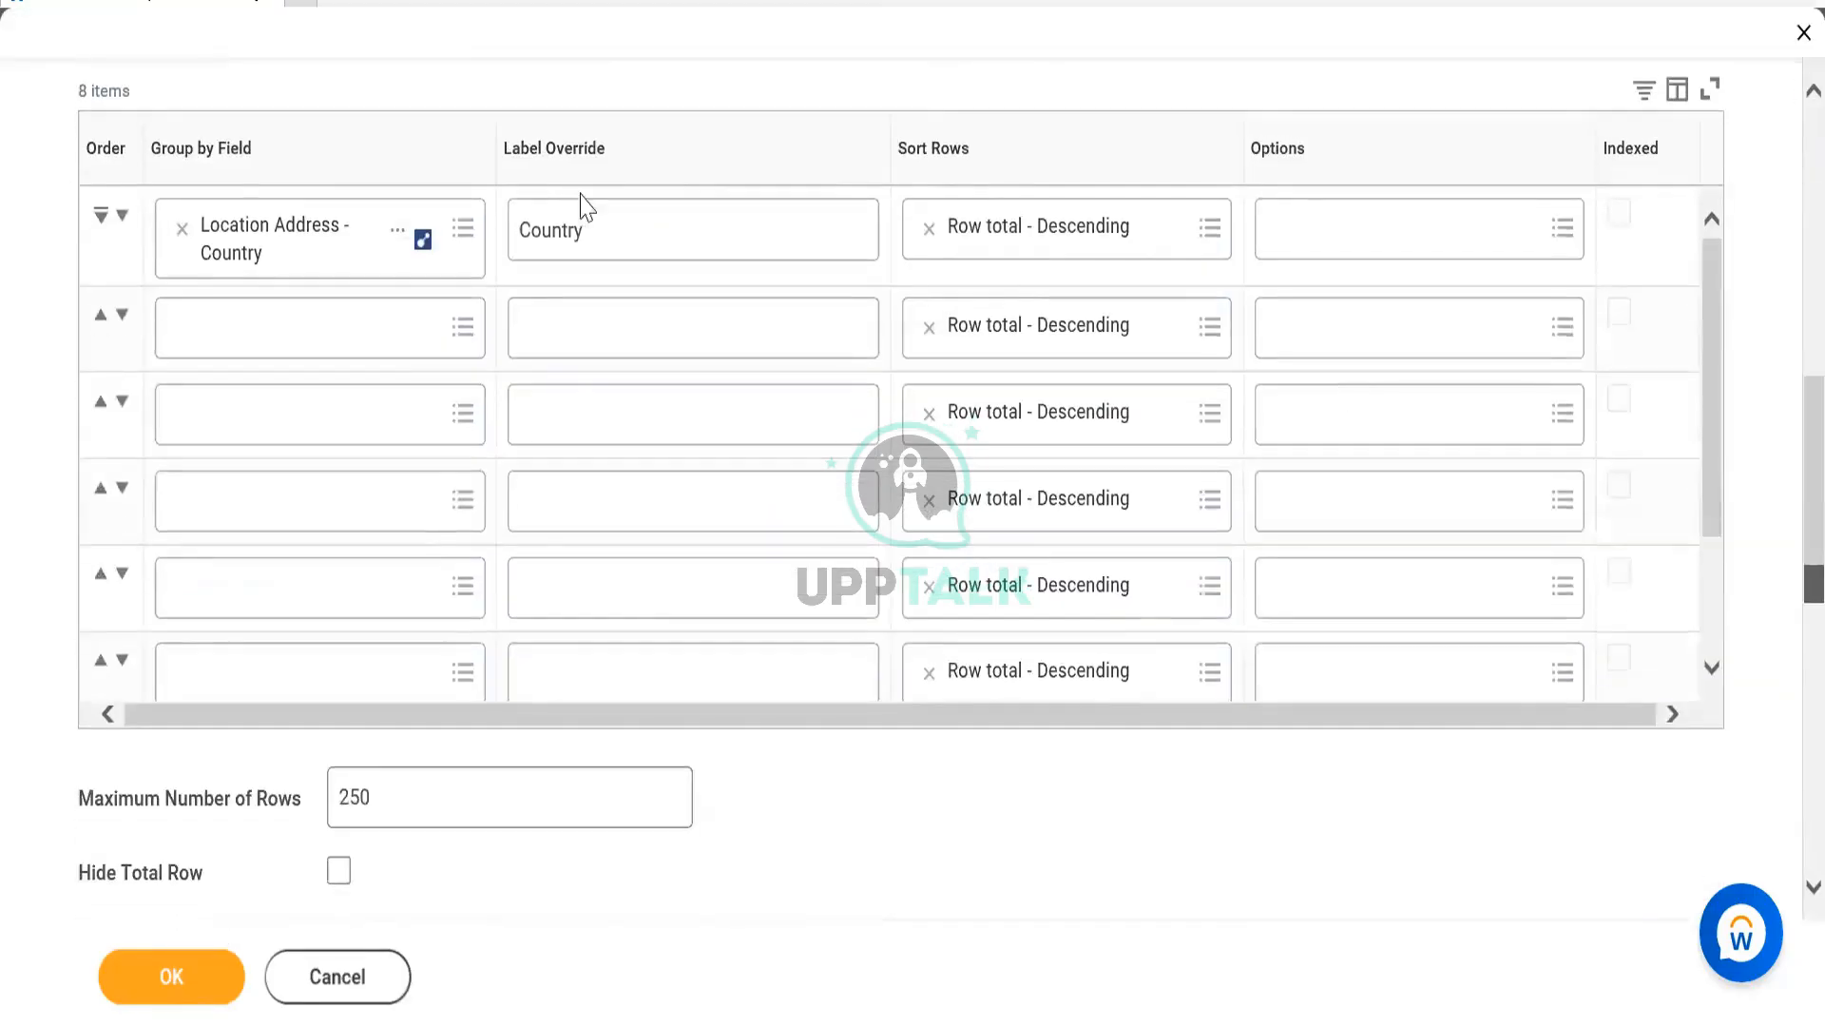
scroll(359, 412, up, 5)
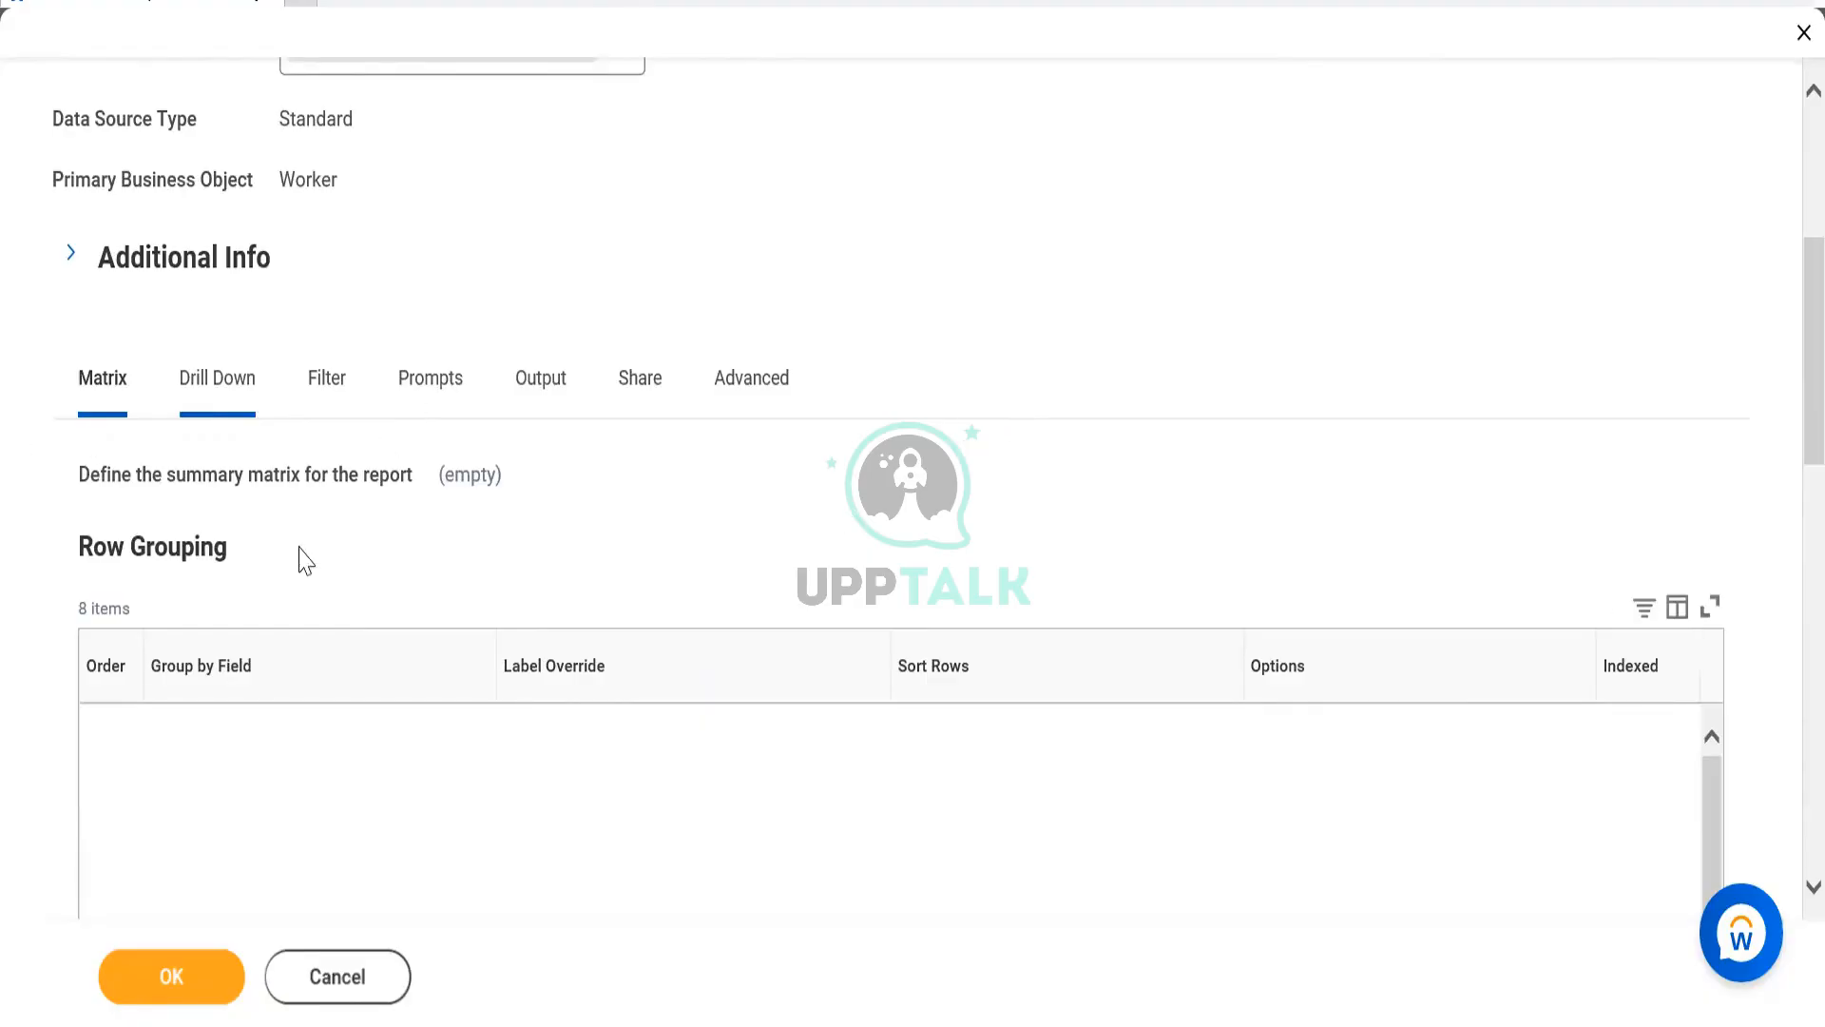
click(217, 379)
scroll(530, 248, down, 4)
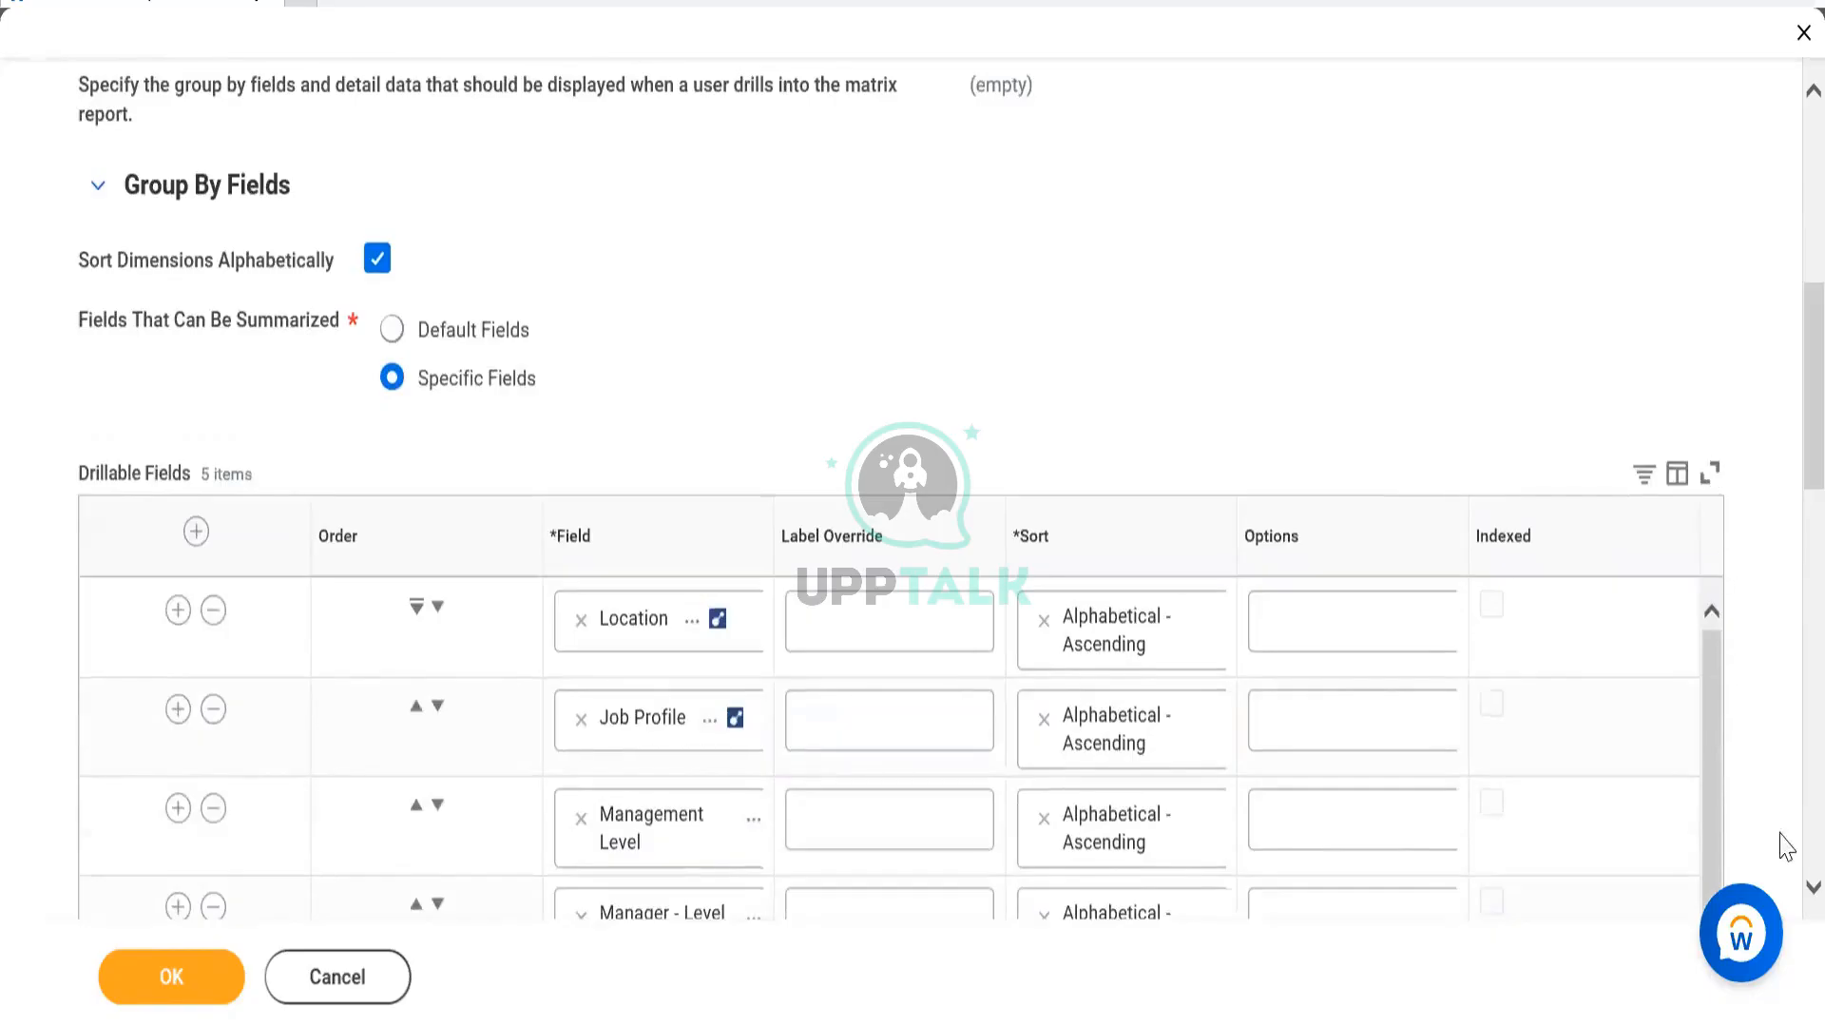
scroll(1785, 893, down, 10)
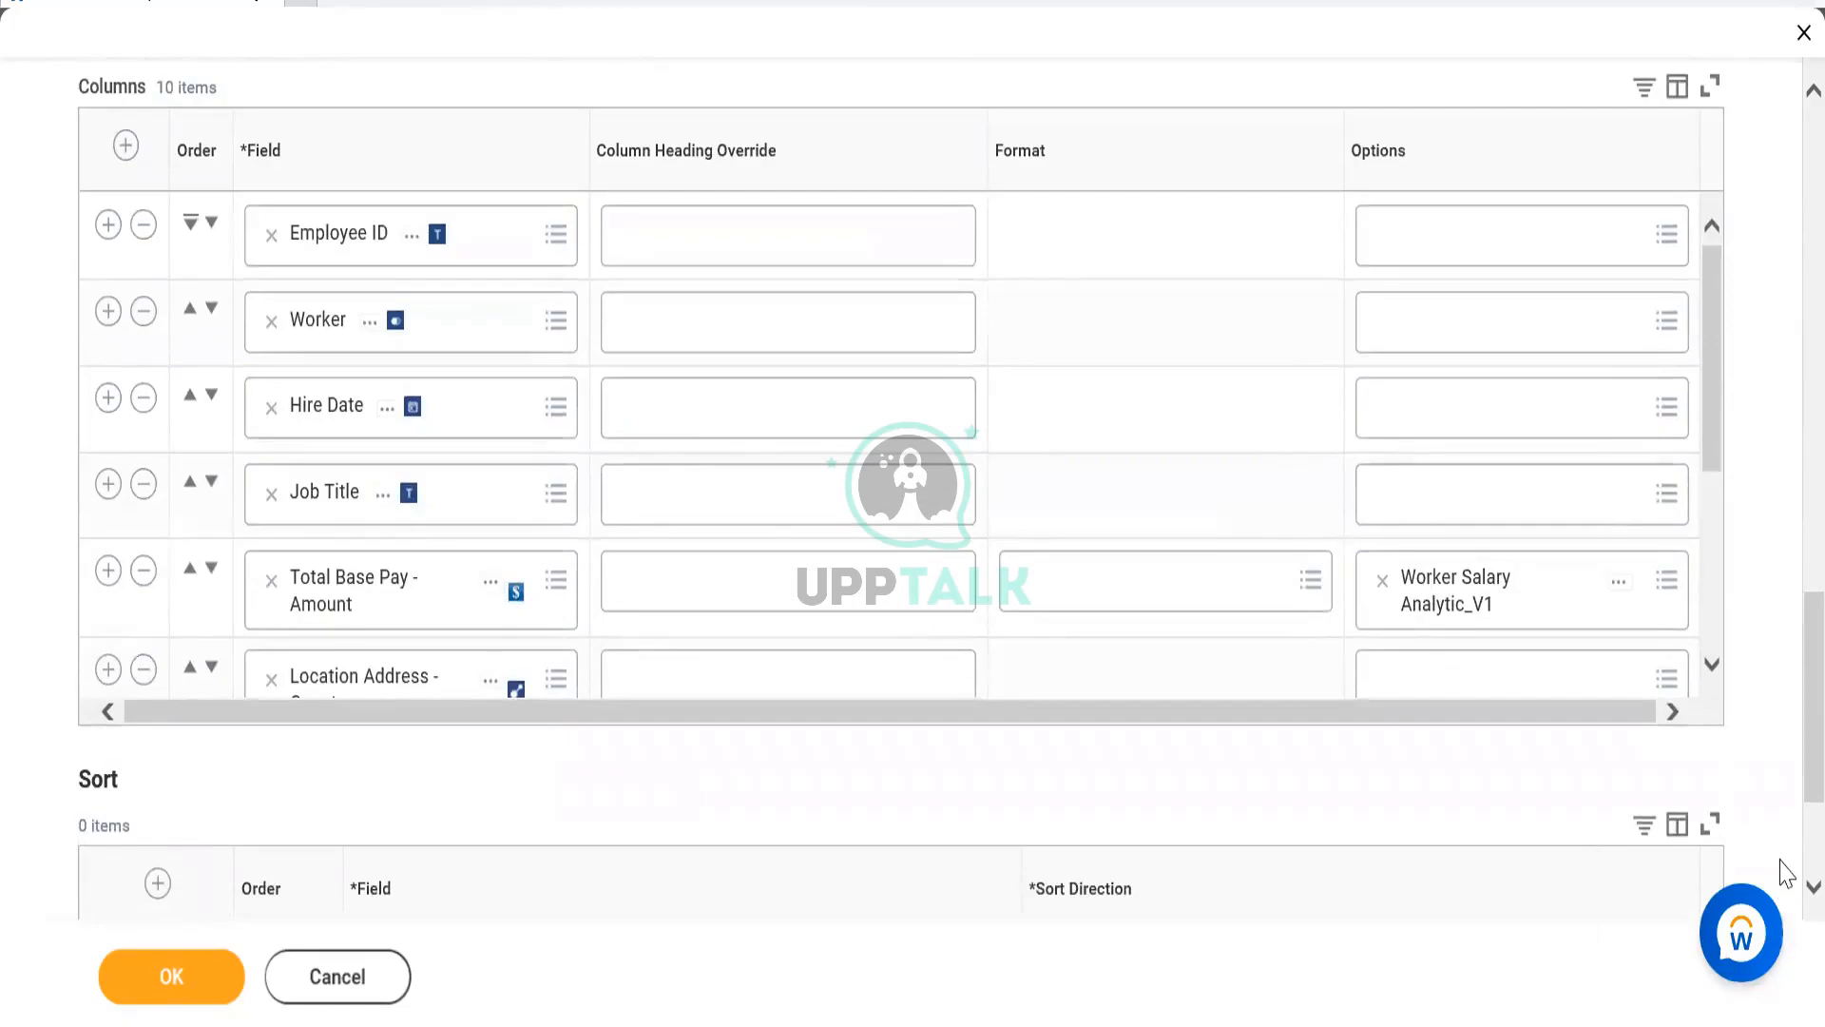
scroll(1786, 867, down, 3)
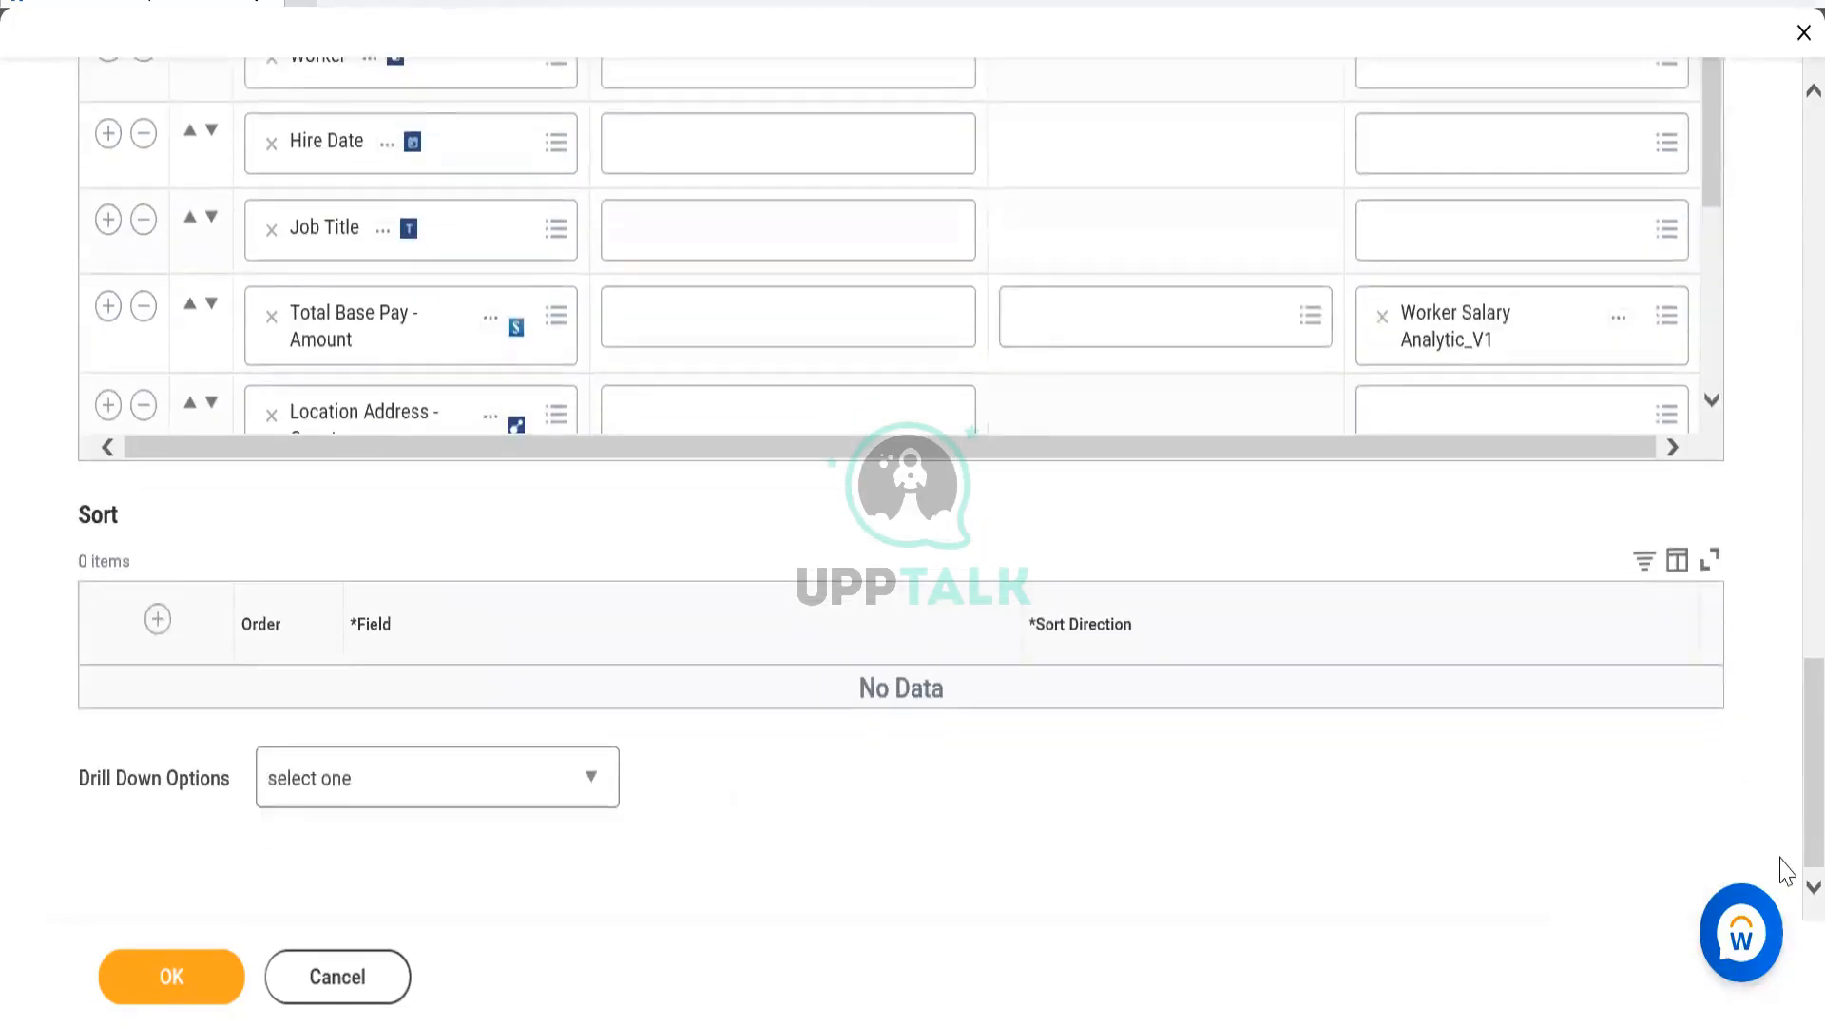
click(430, 793)
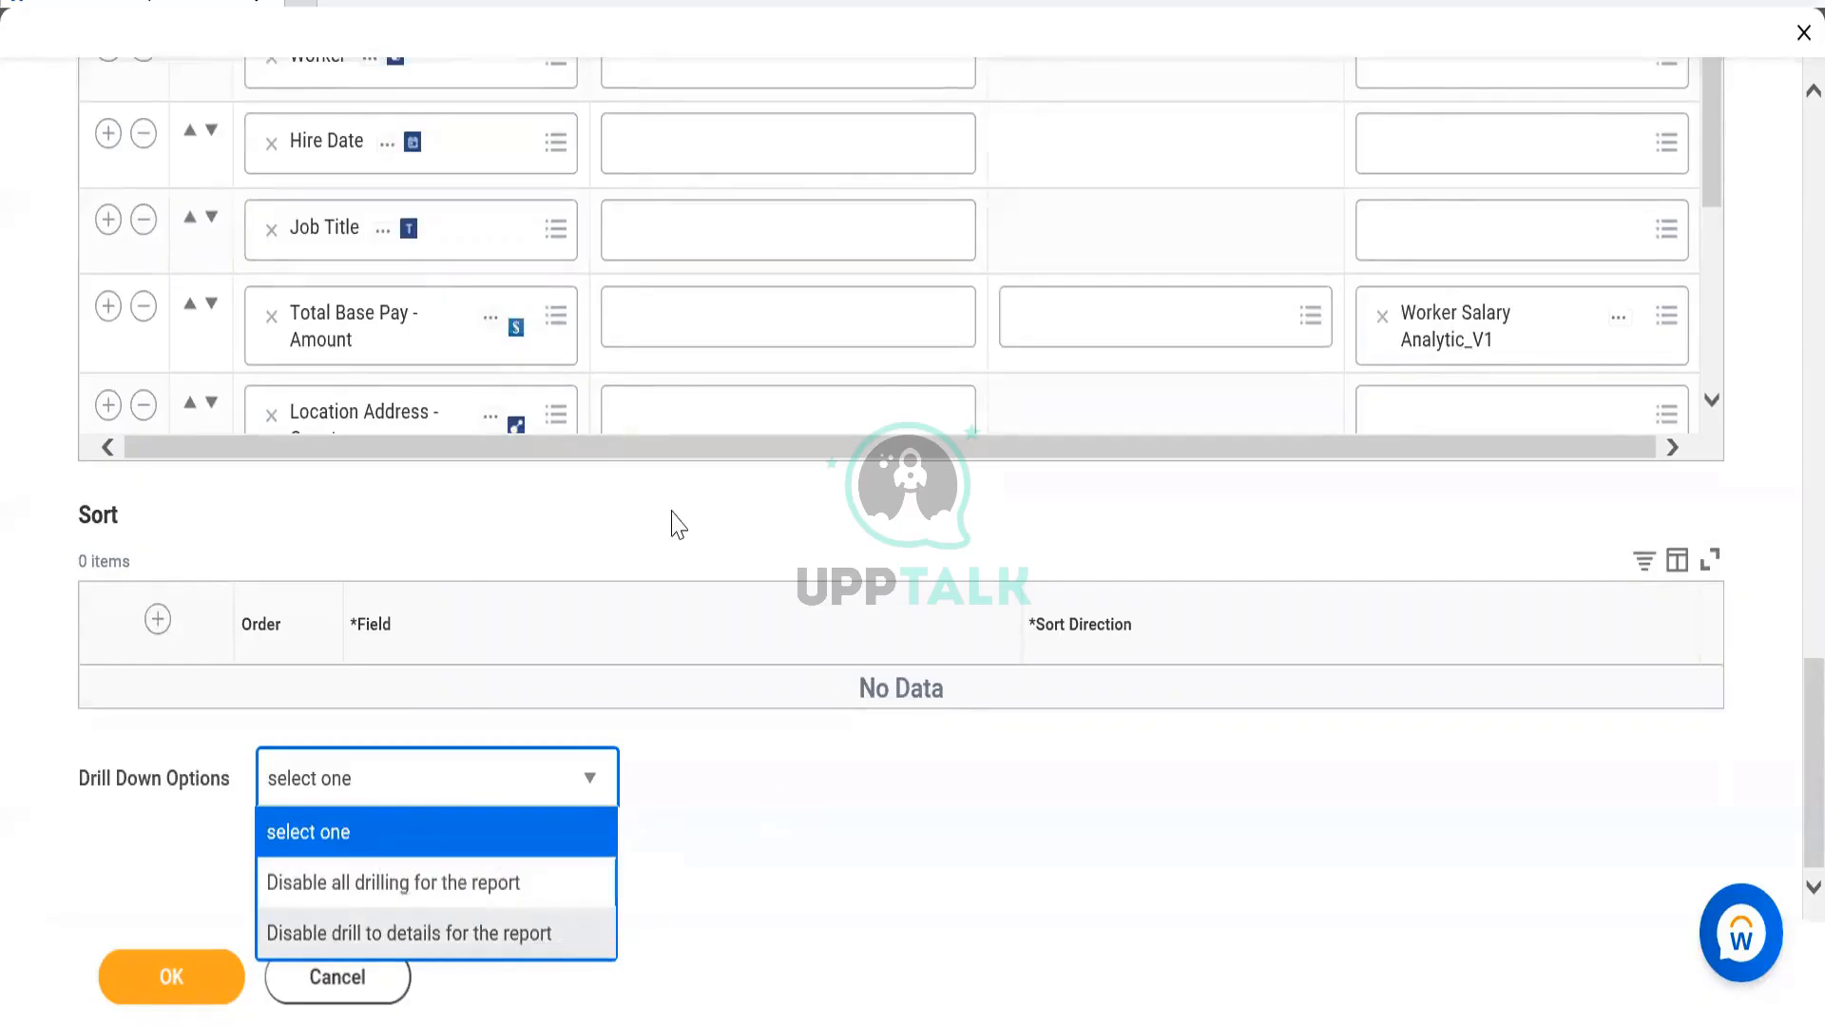
click(433, 884)
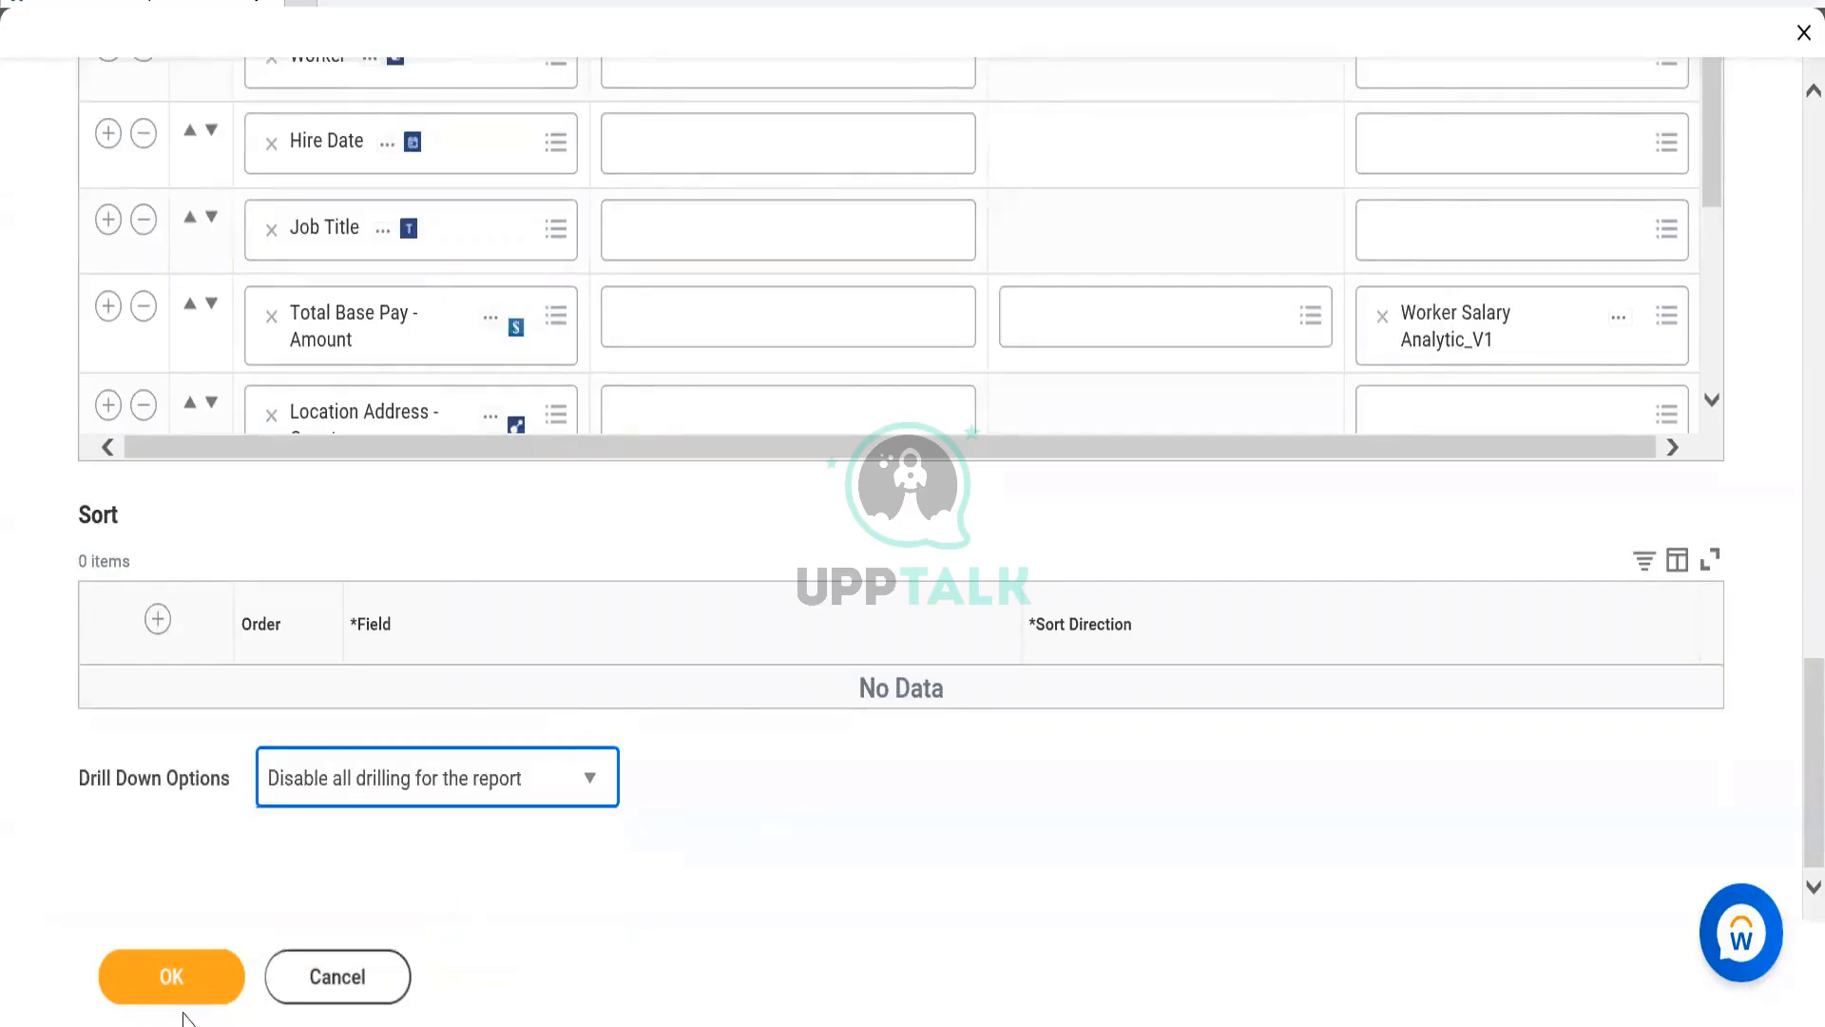
click(171, 981)
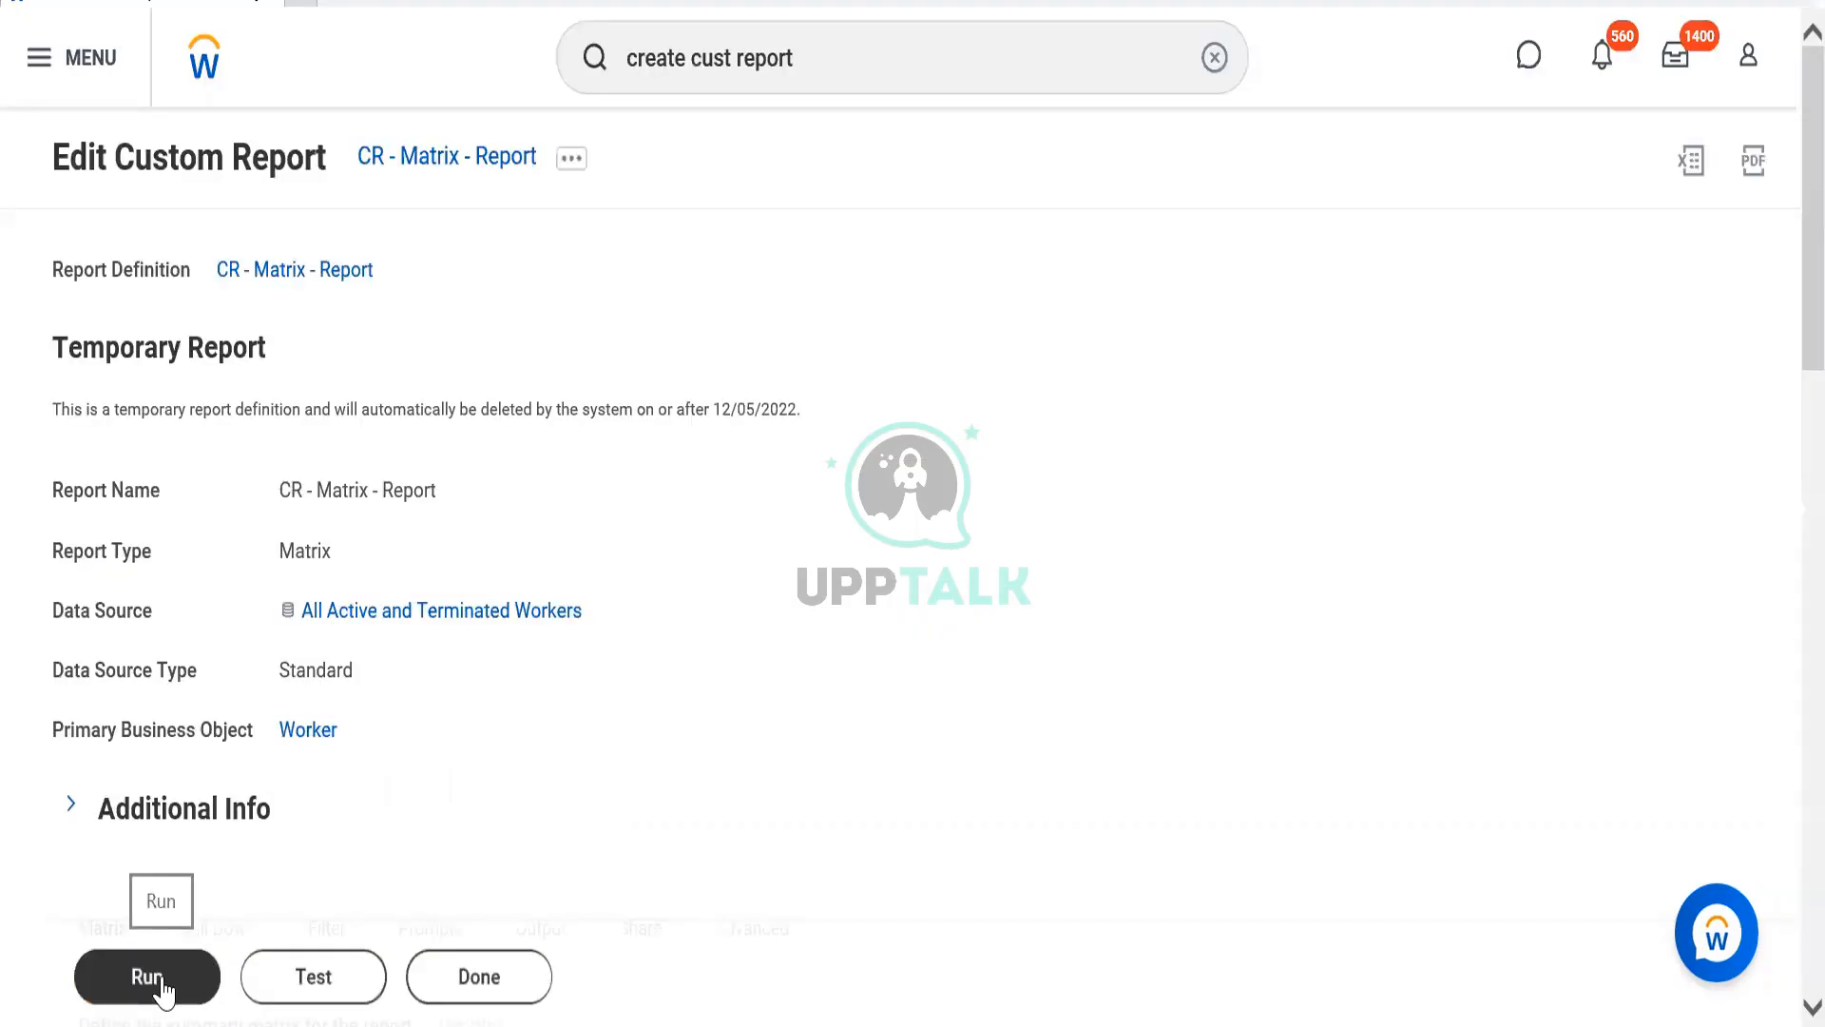
click(152, 980)
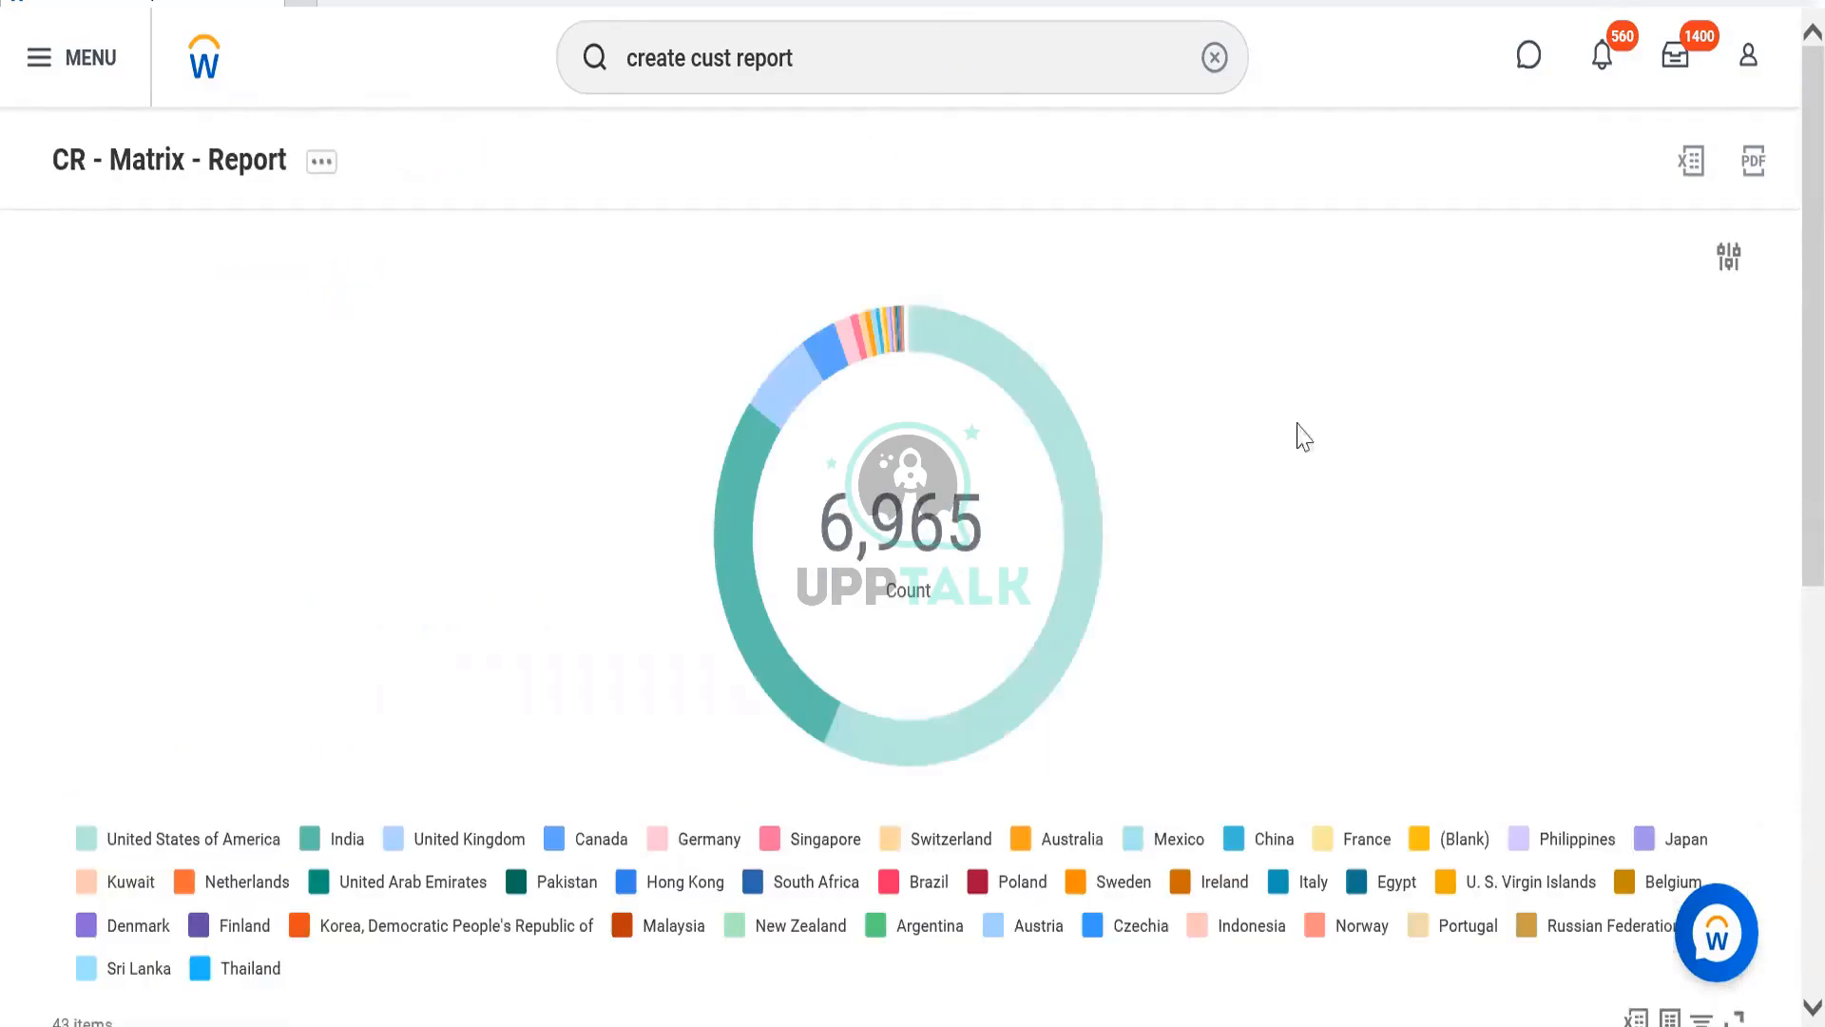
Examine the donut chart, its legend and the country counts table with drilling disabled.
scroll(1312, 423, down, 2)
scroll(1312, 421, down, 4)
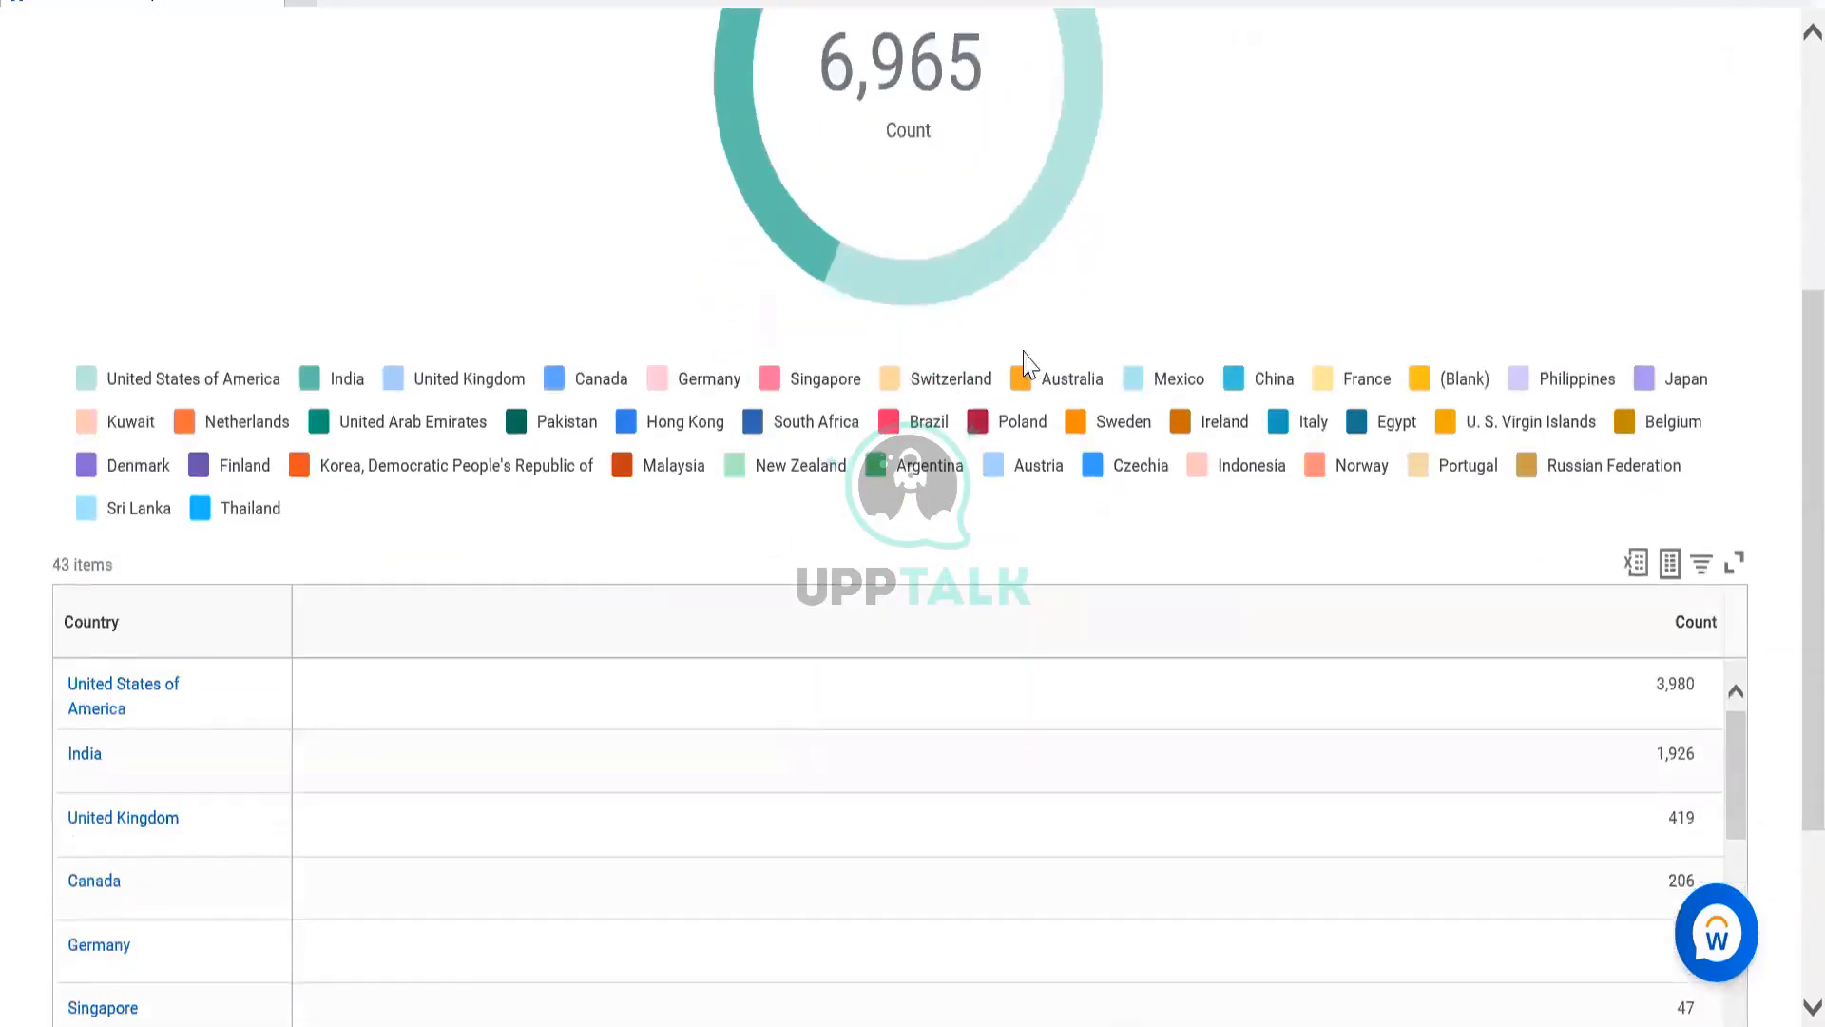
scroll(977, 367, up, 4)
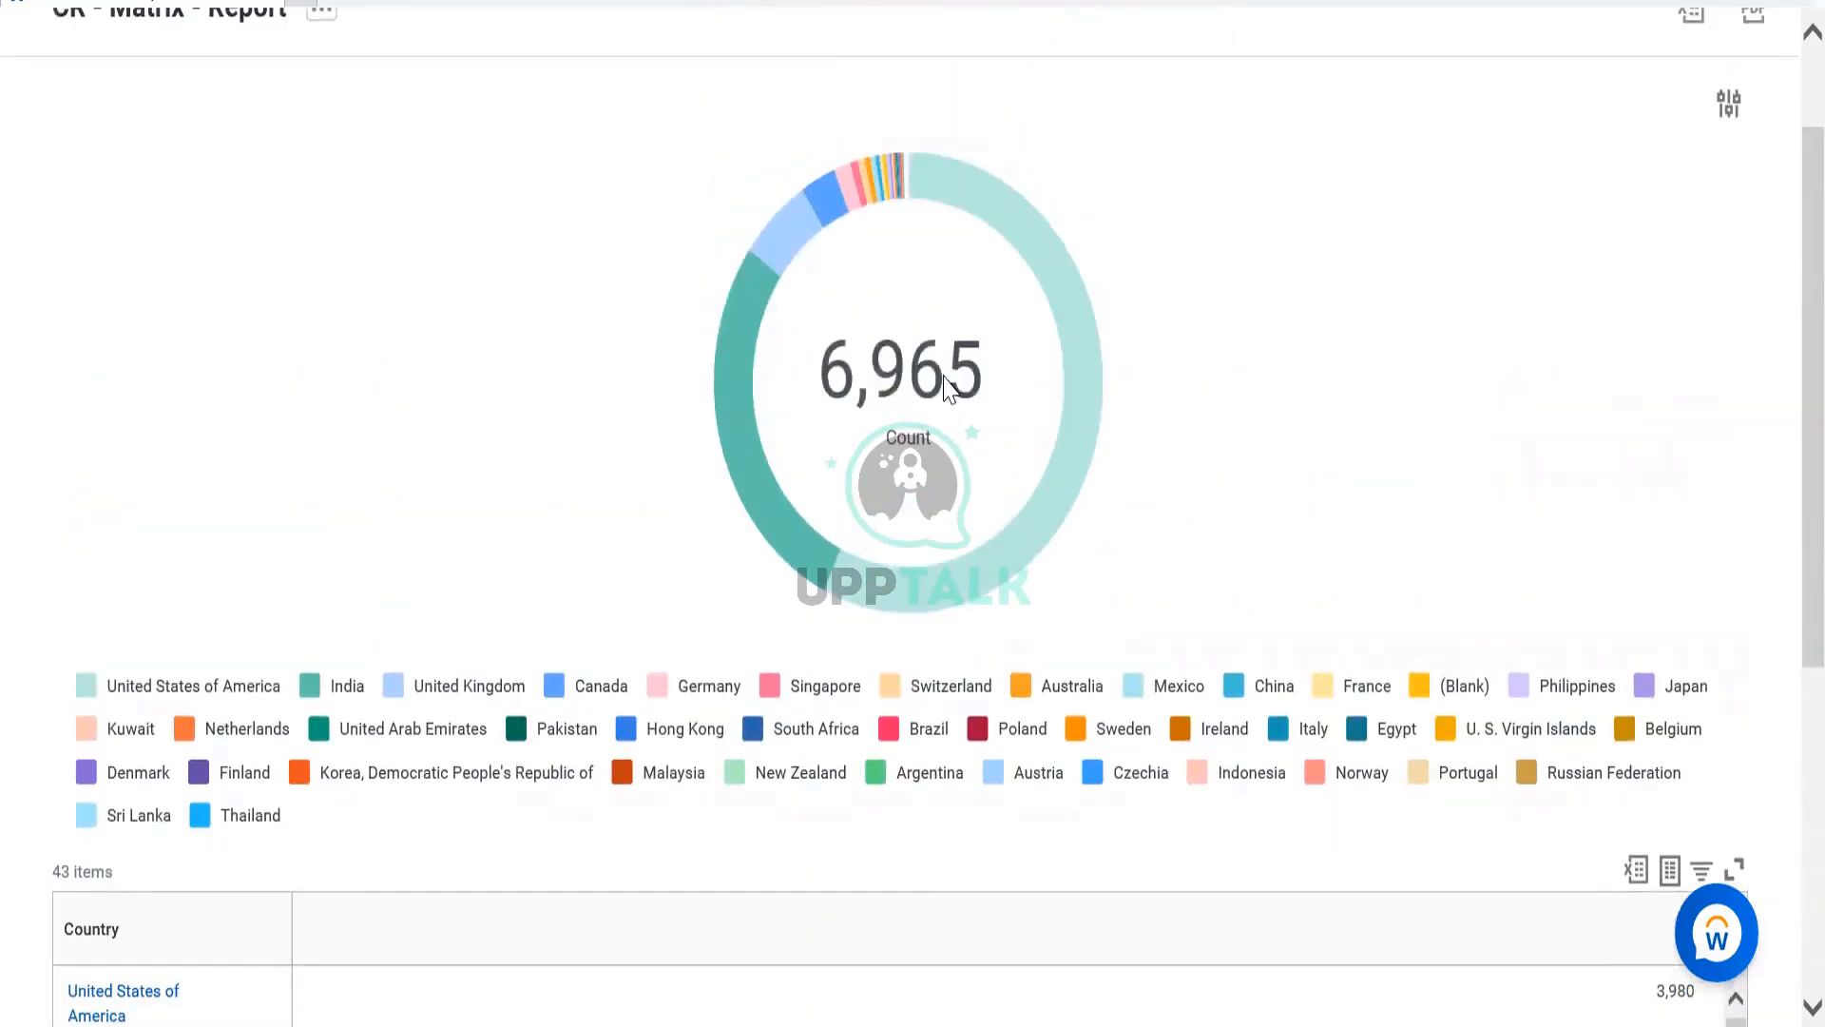
scroll(949, 387, down, 4)
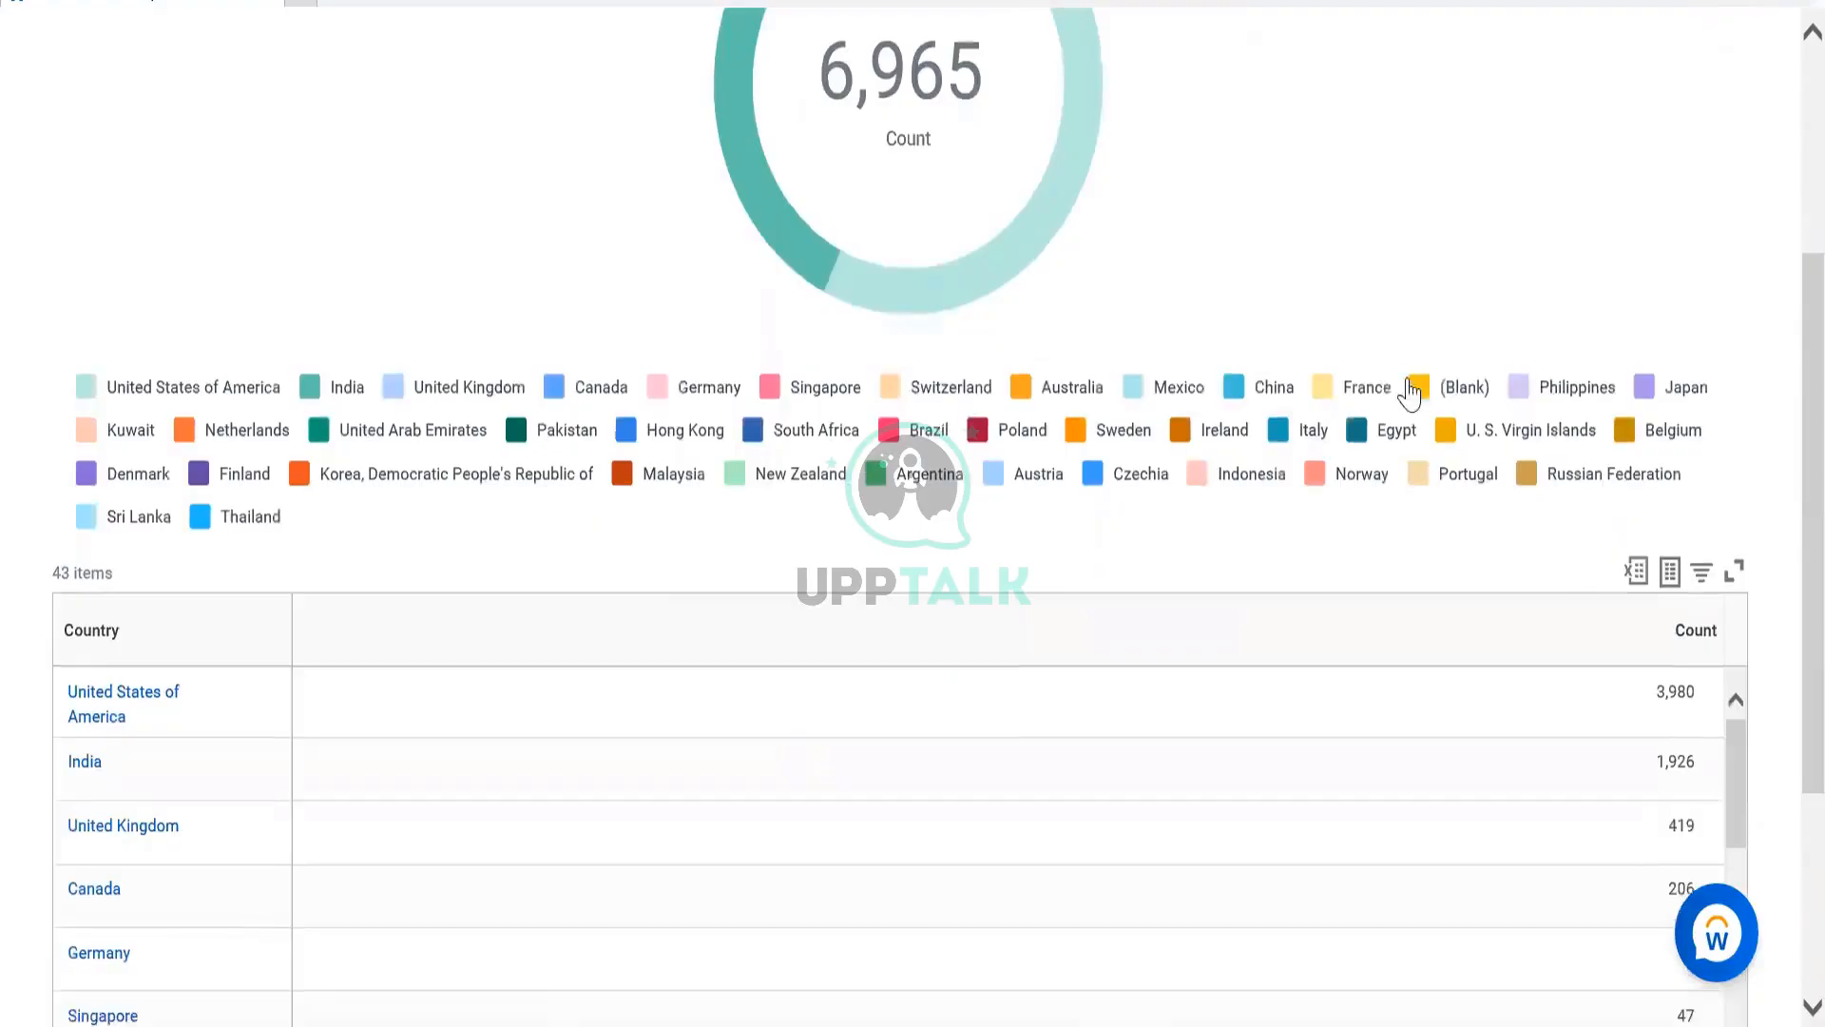
scroll(1560, 738, up, 2)
scroll(1711, 571, down, 4)
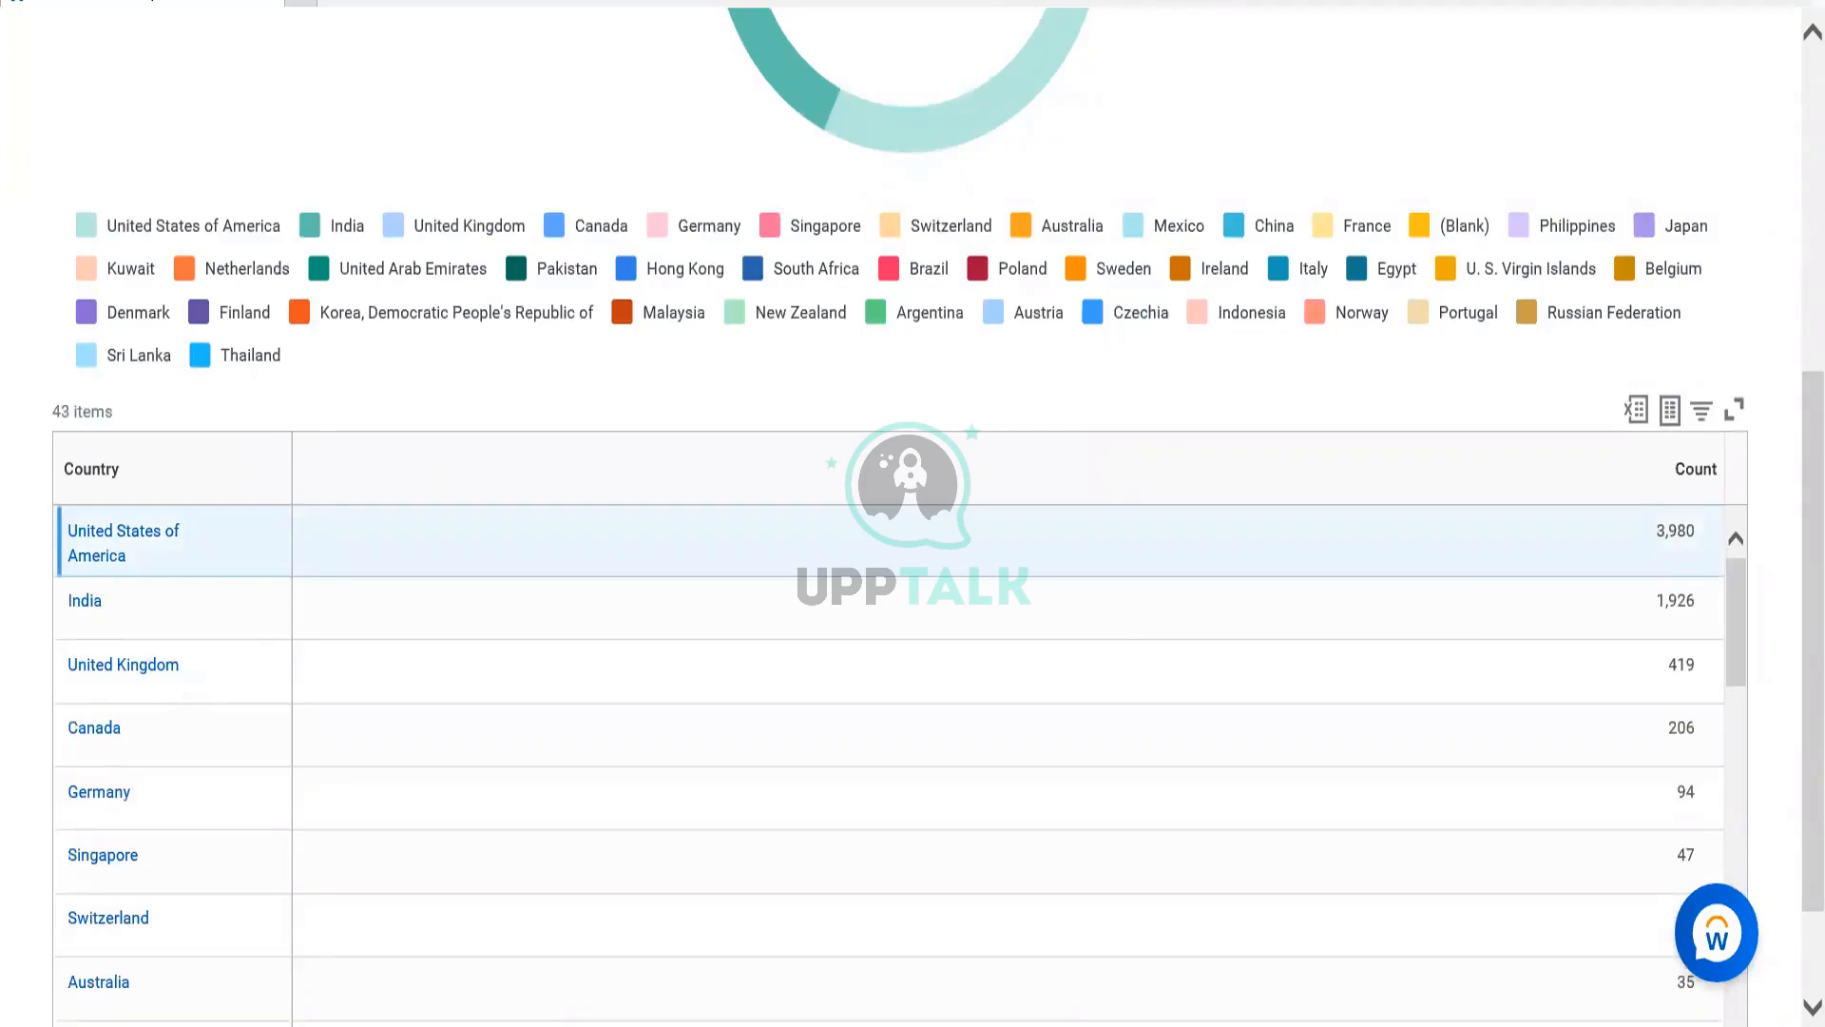
scroll(578, 465, down, 2)
scroll(660, 440, up, 5)
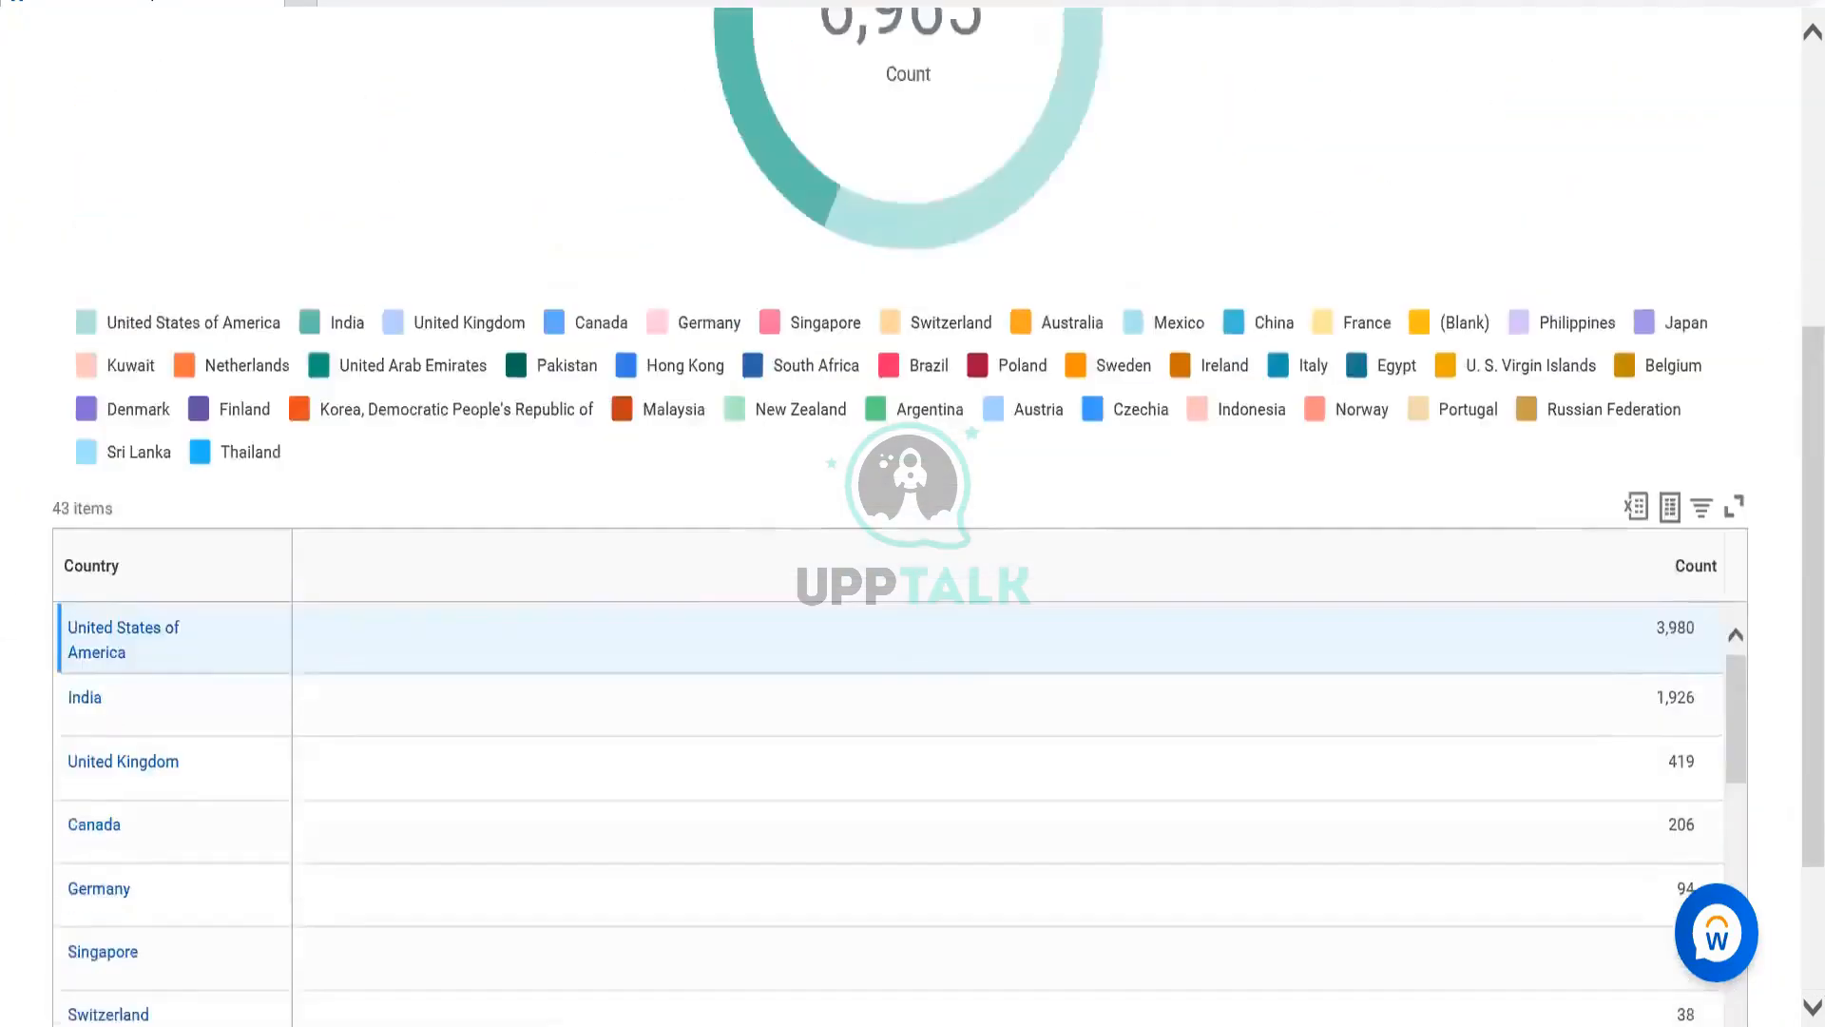
scroll(1560, 317, down, 2)
scroll(542, 237, up, 5)
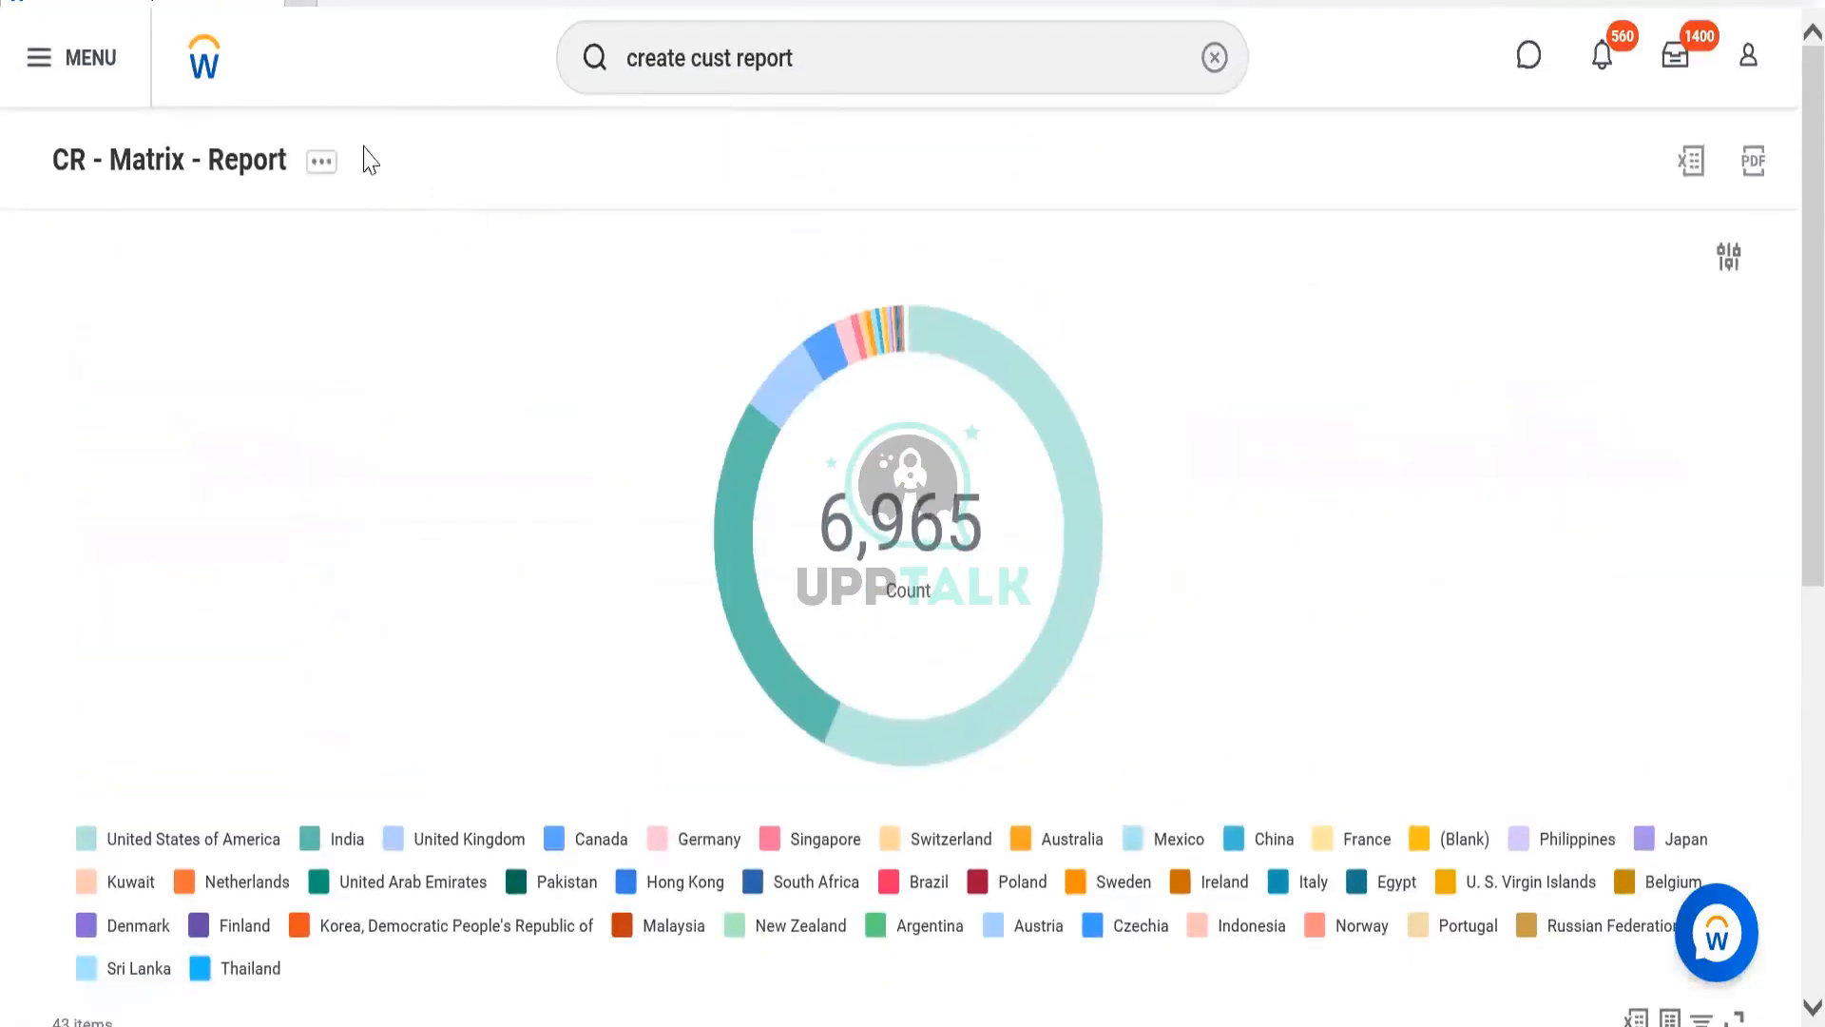
Return to editing the CR - Matrix - Report definition from the report output.
click(322, 163)
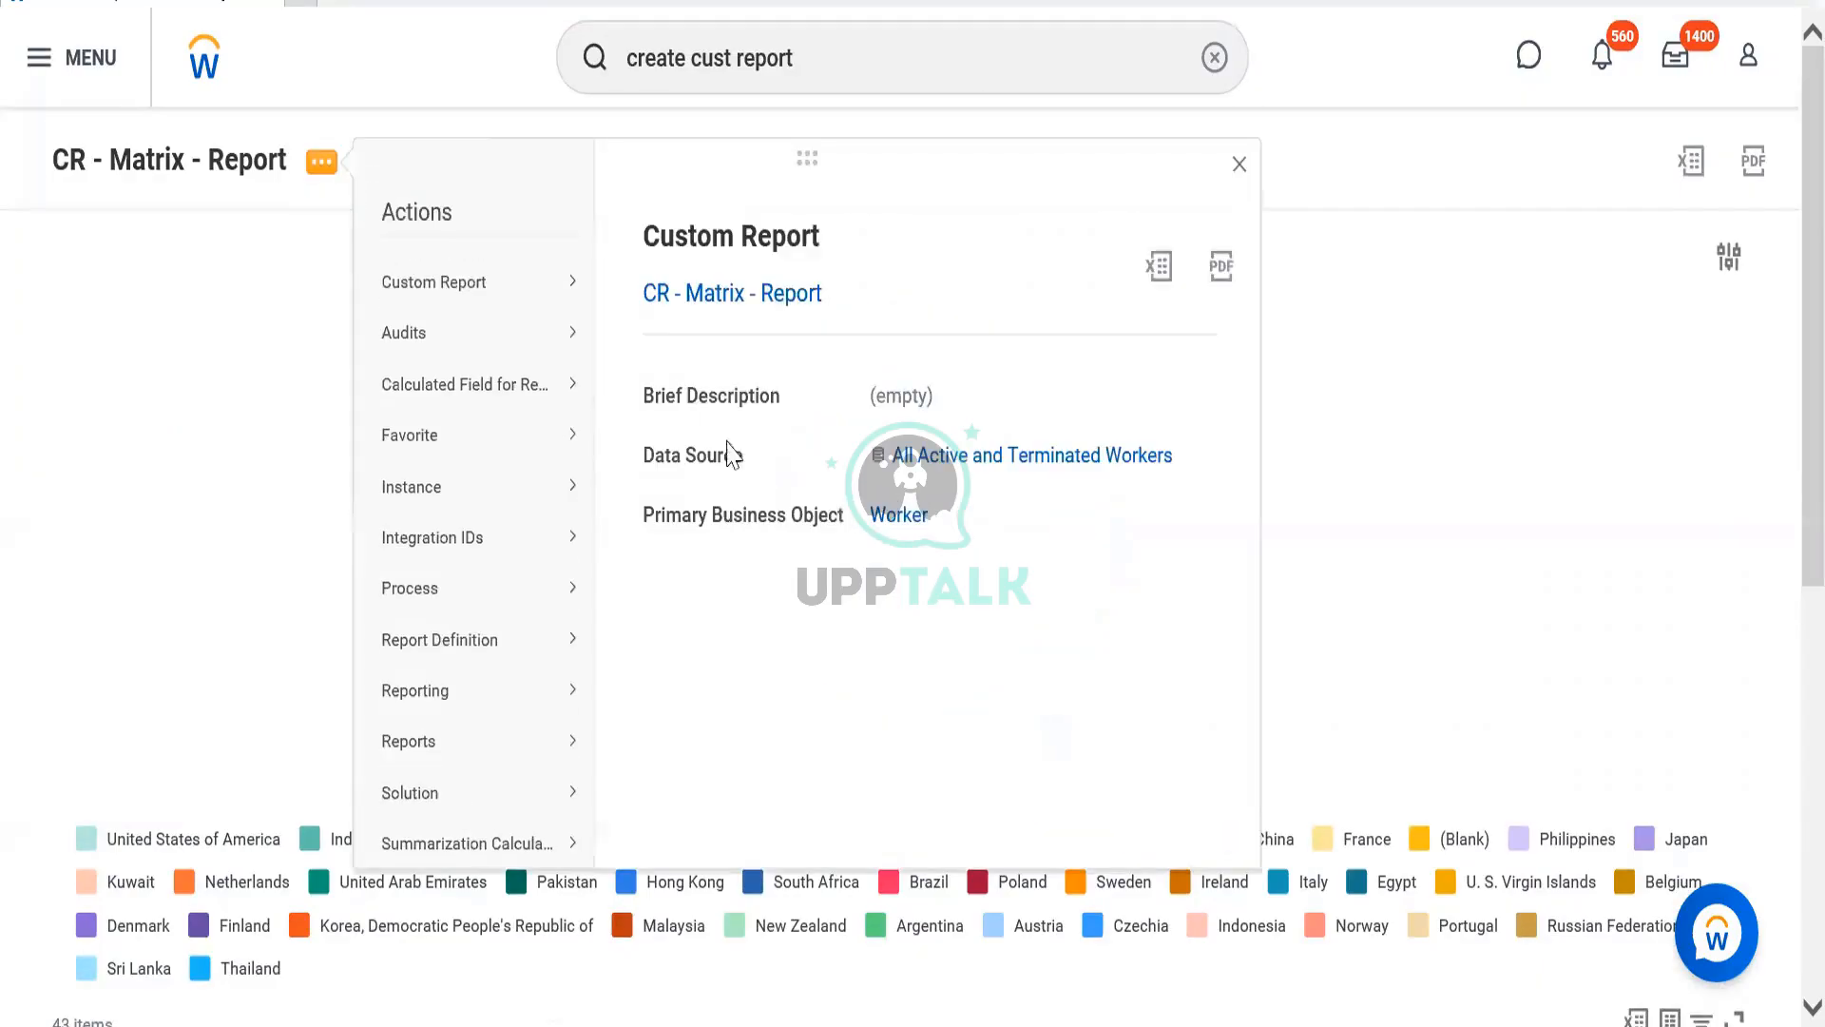
mouse_move(478, 293)
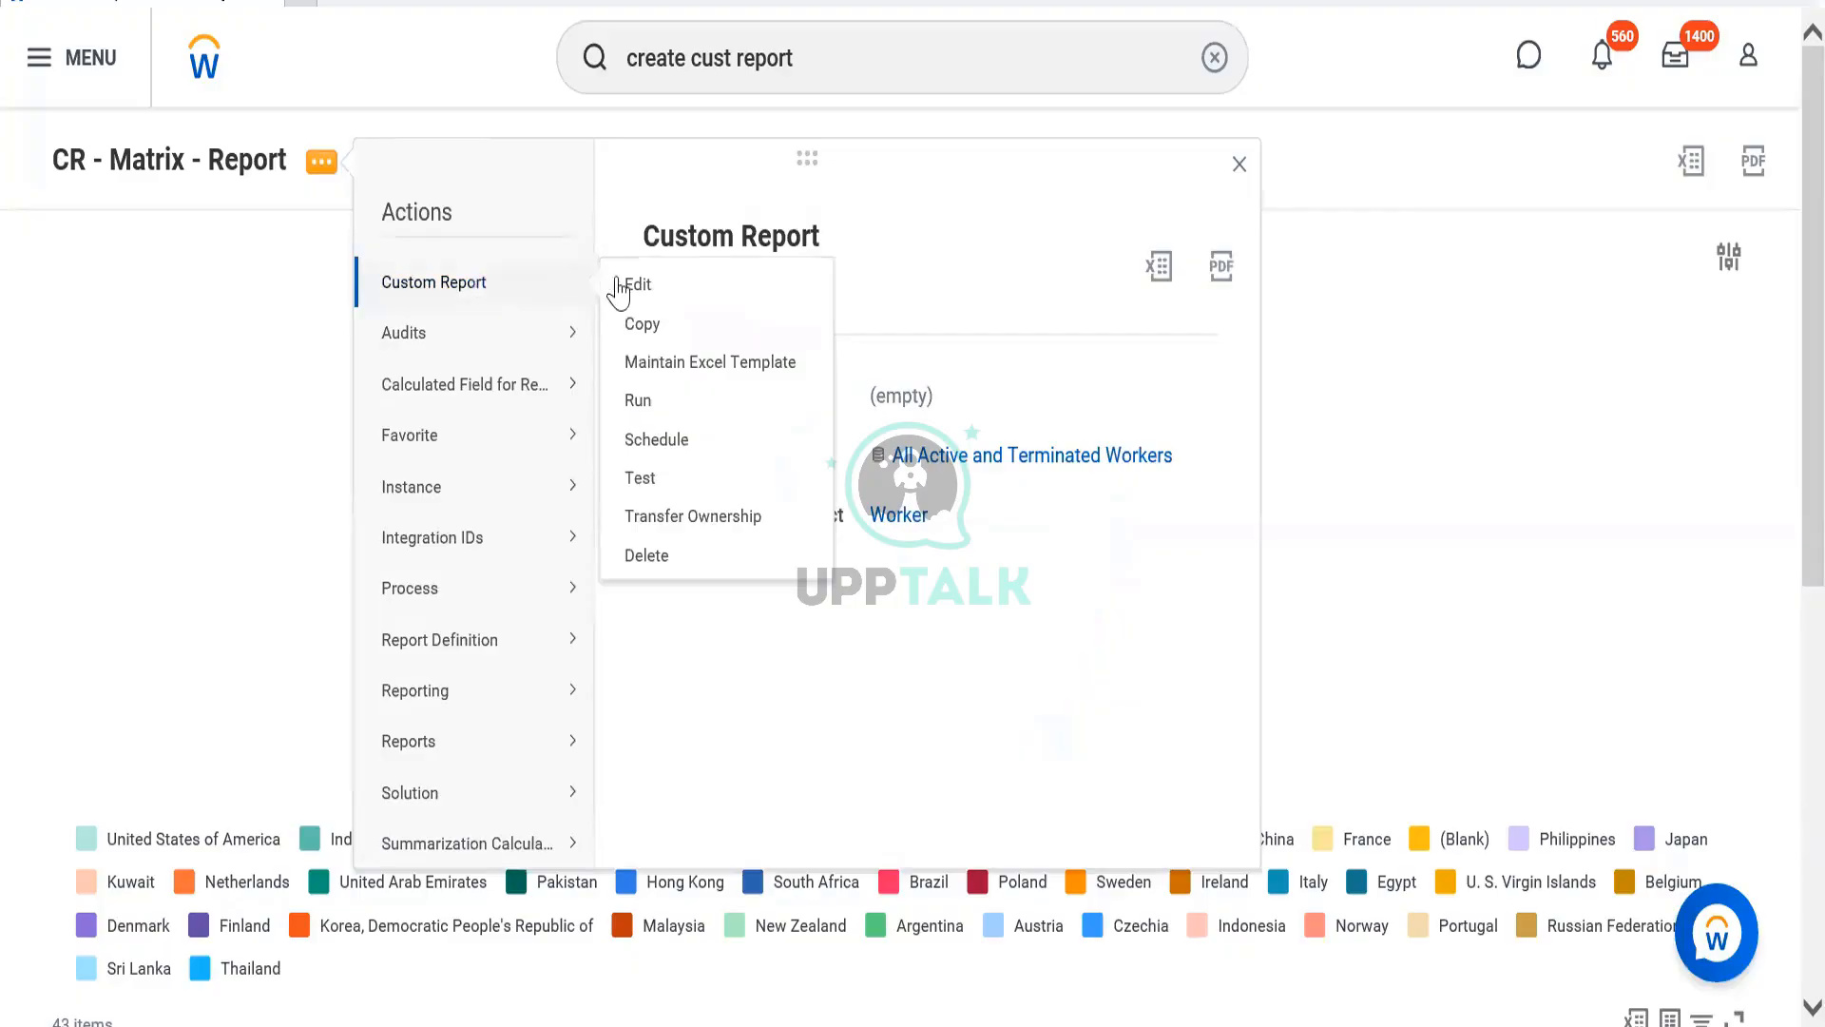
click(654, 290)
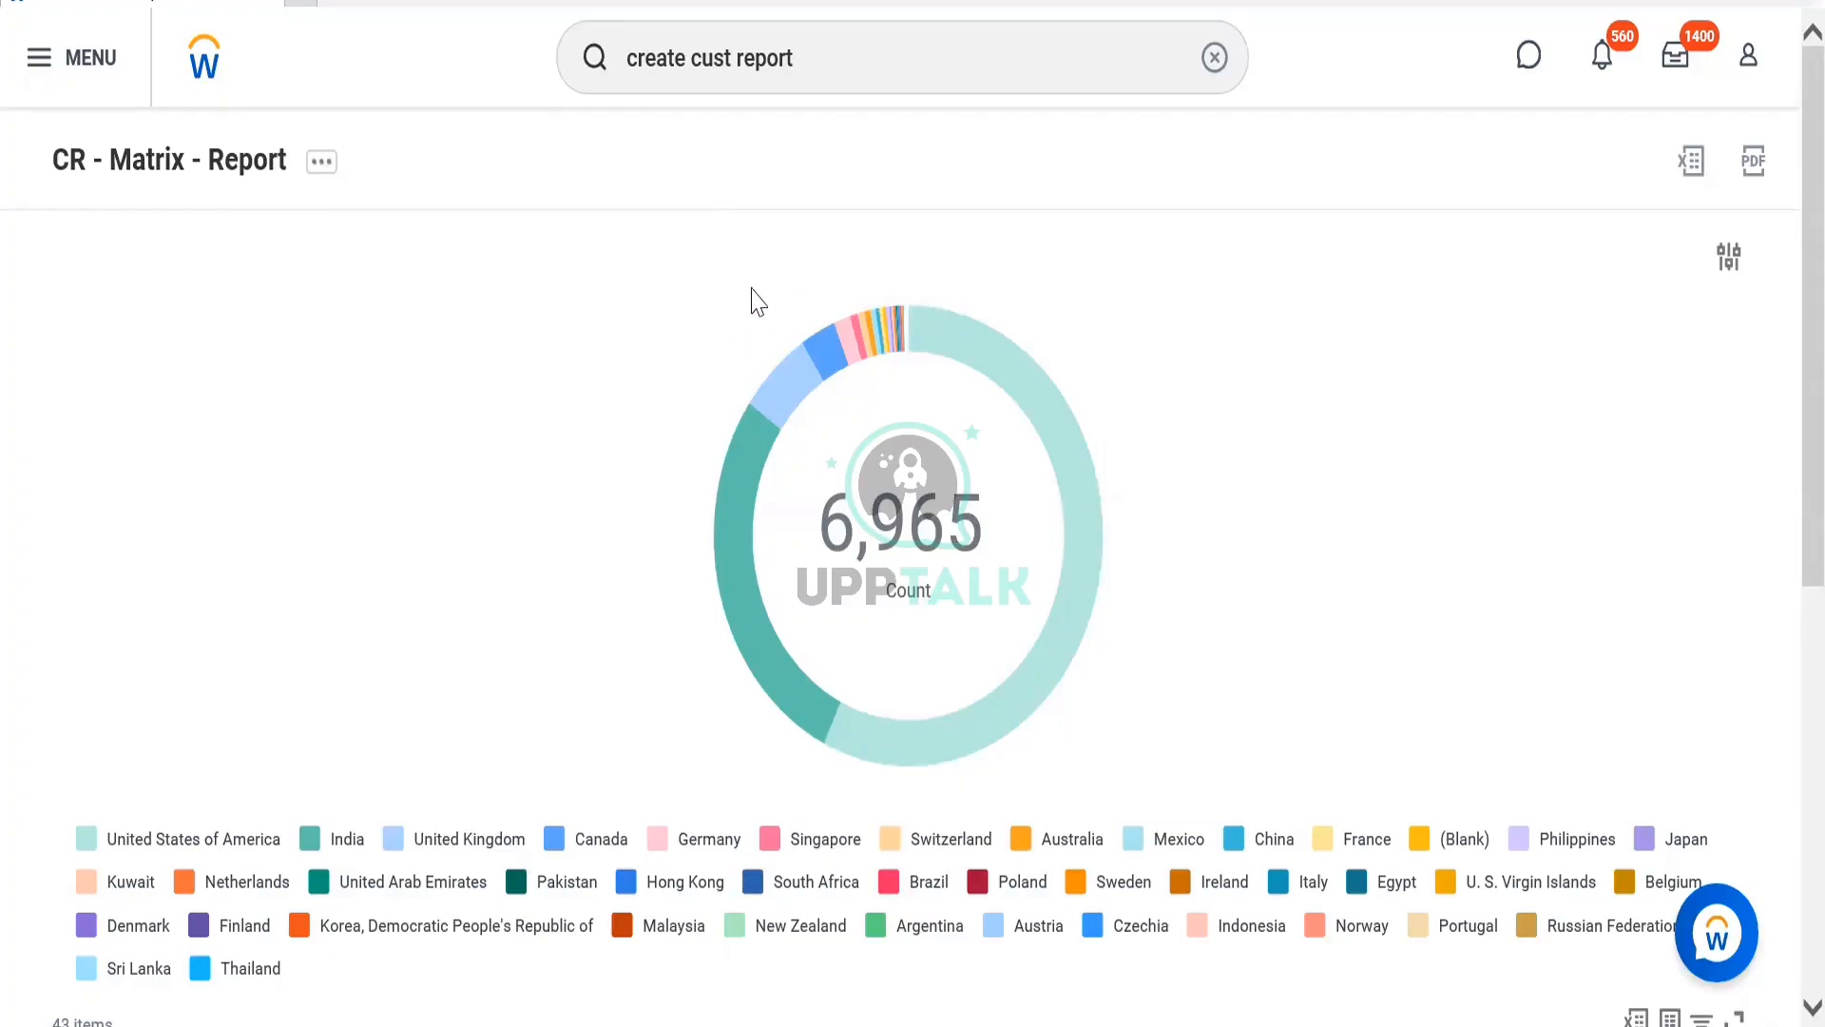
click(321, 162)
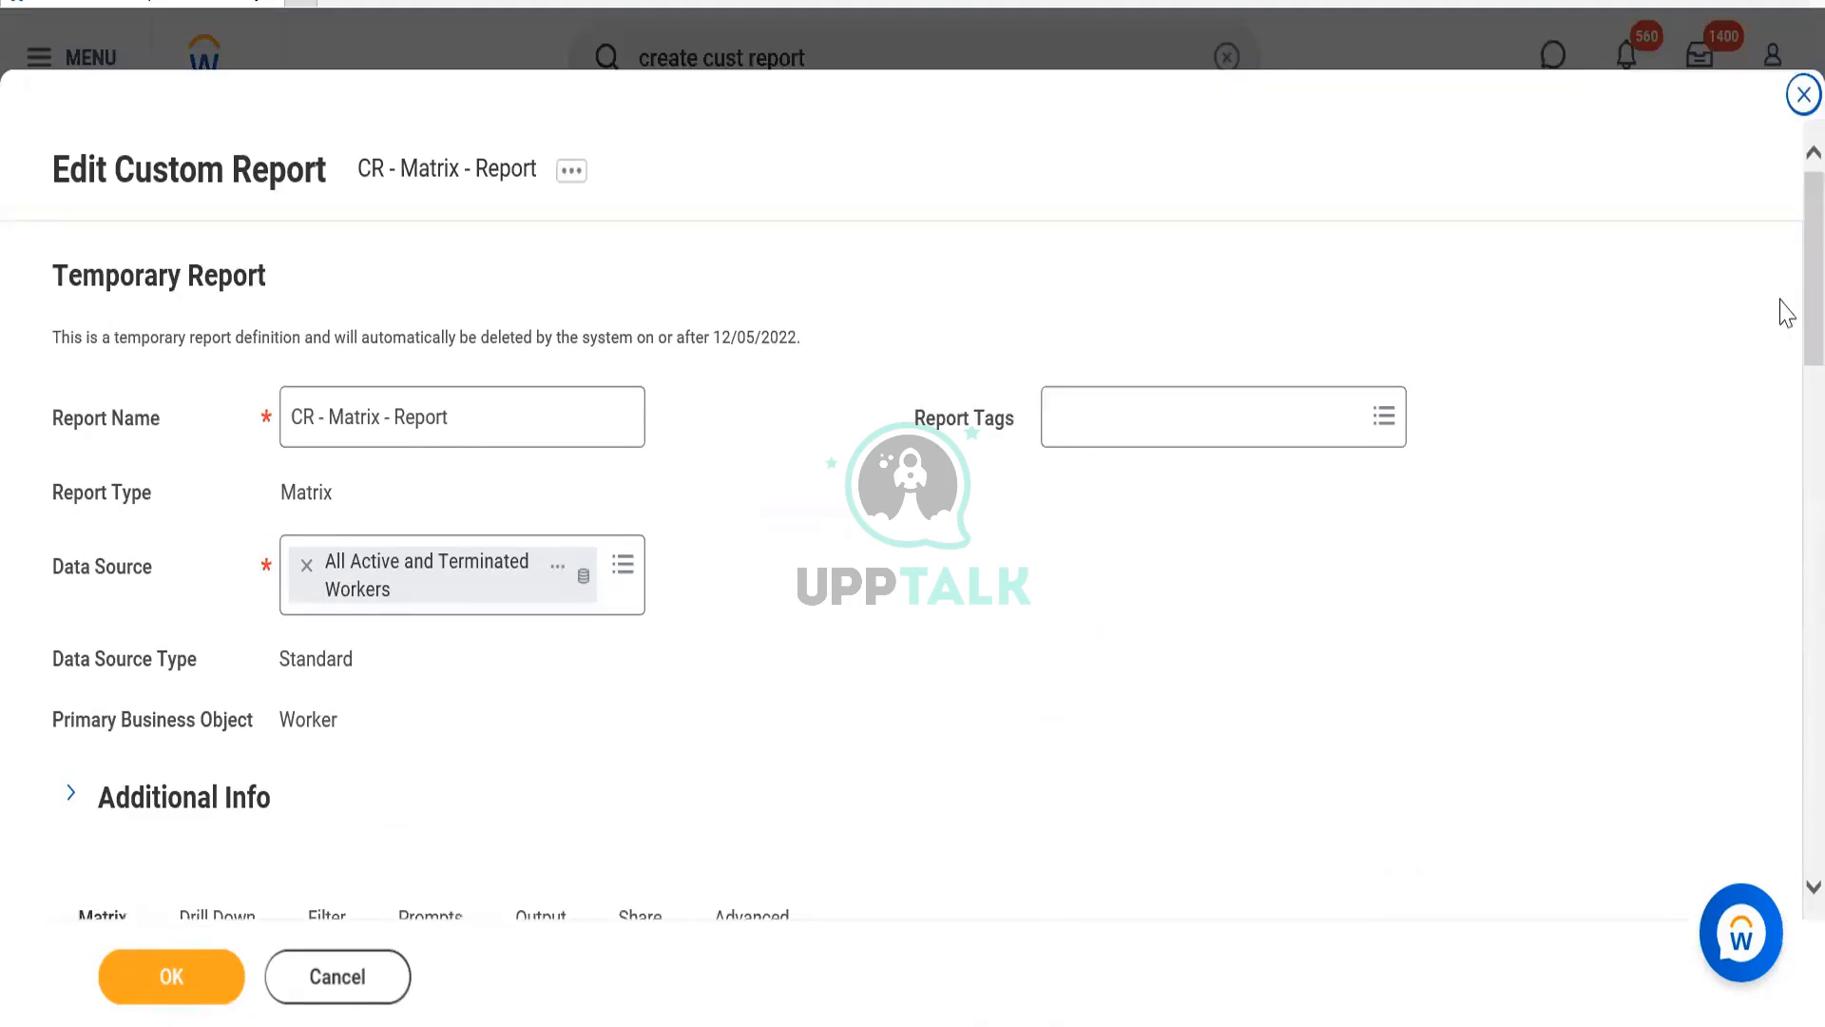
Group the matrix columns by Supervisory Organization in the first column grouping row and save the report definition.
scroll(1784, 313, down, 10)
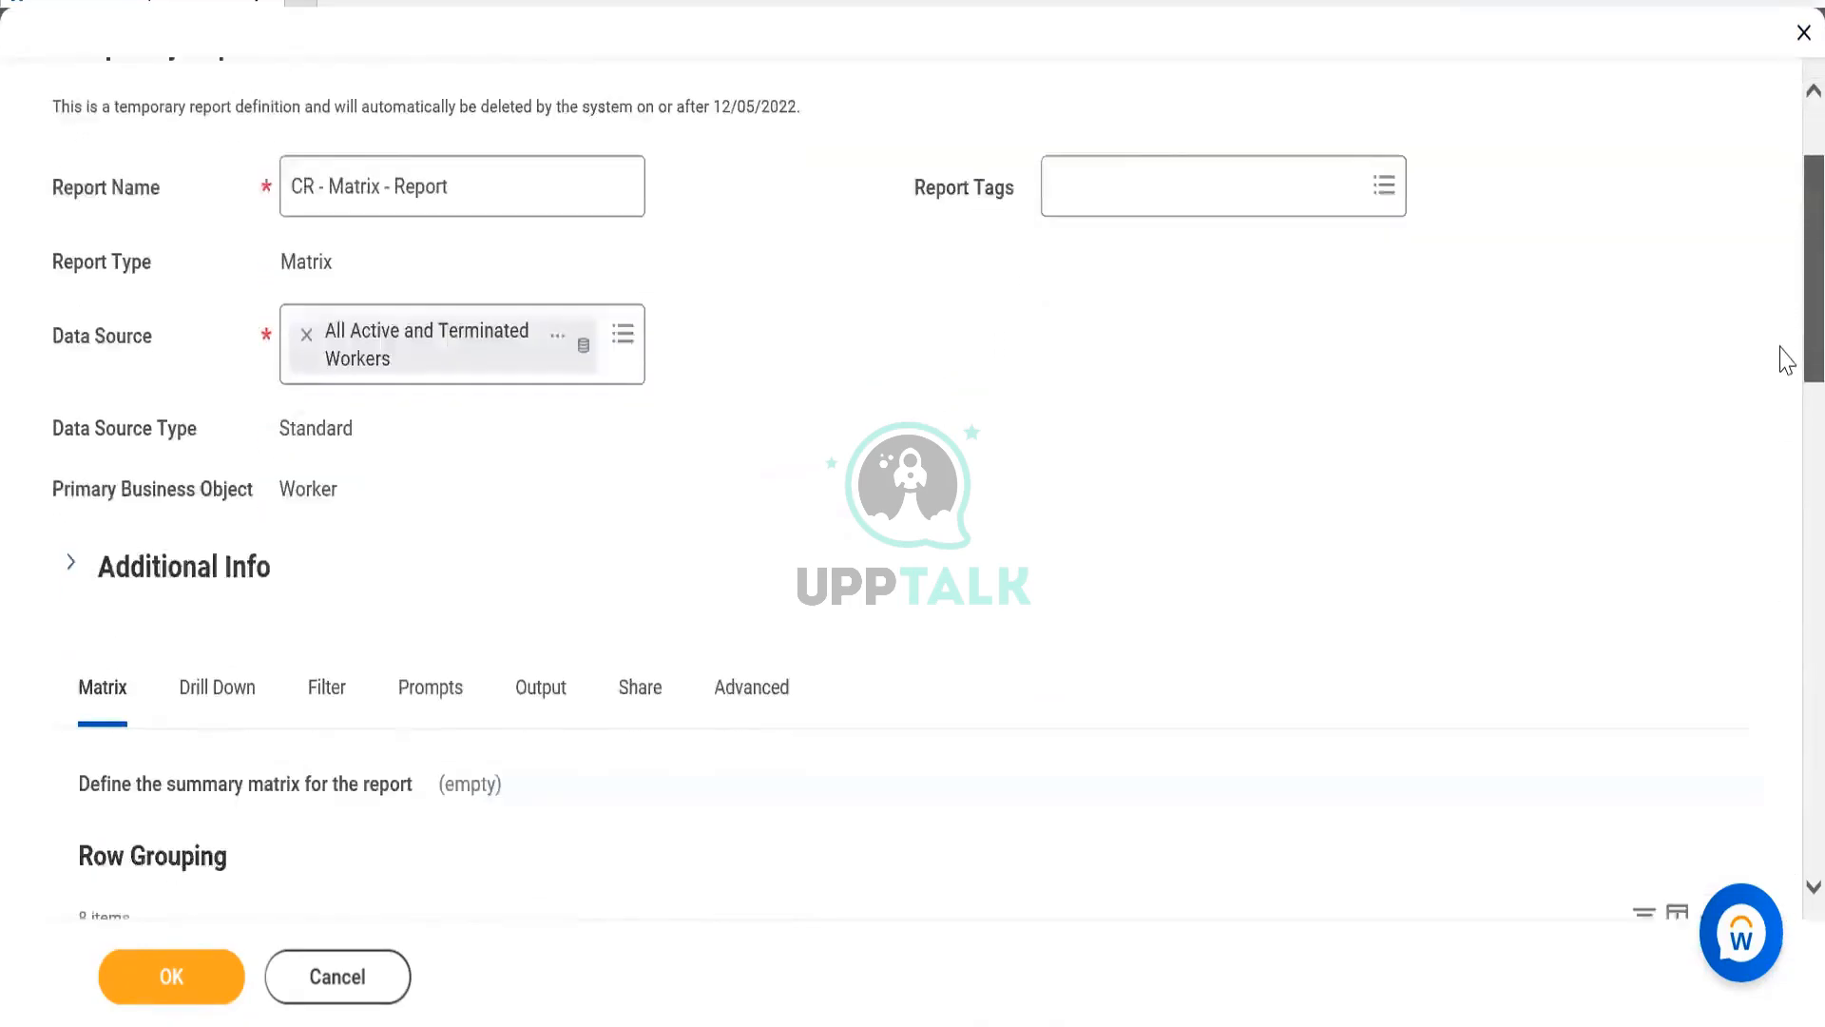
scroll(1780, 583, up, 2)
scroll(338, 495, down, 8)
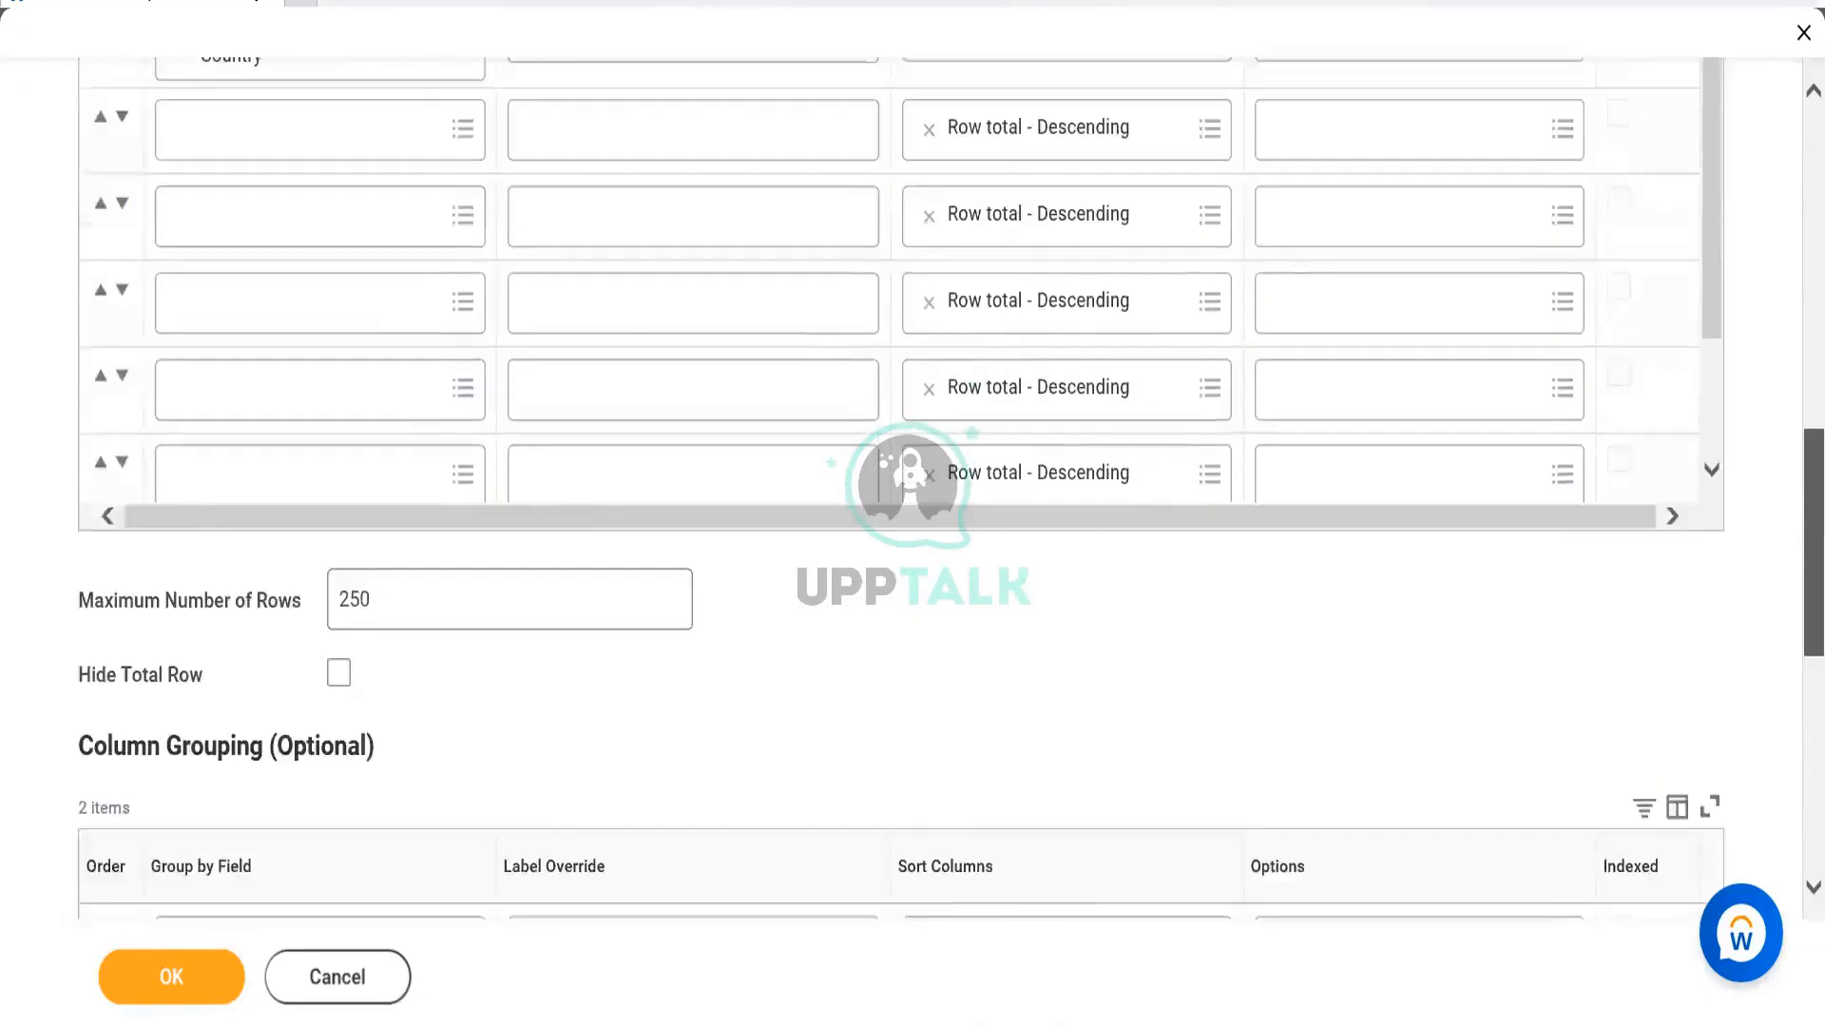
click(355, 436)
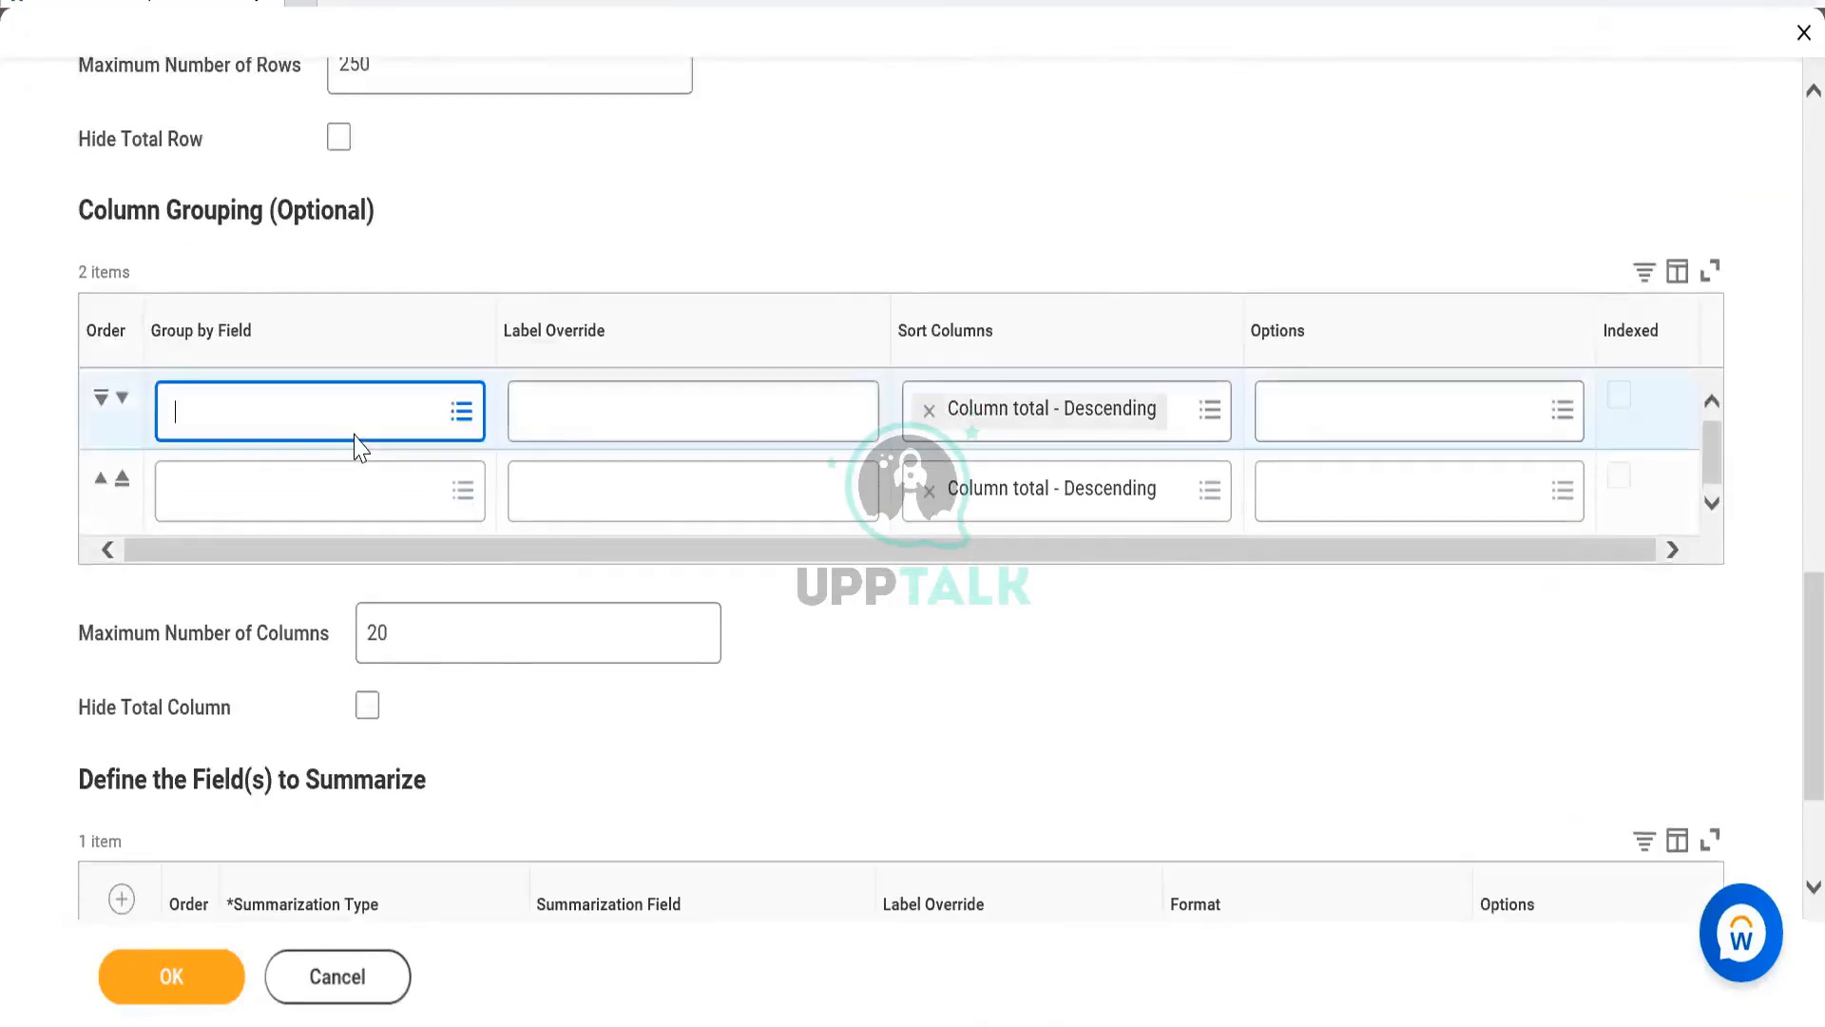
text(Supervisory)
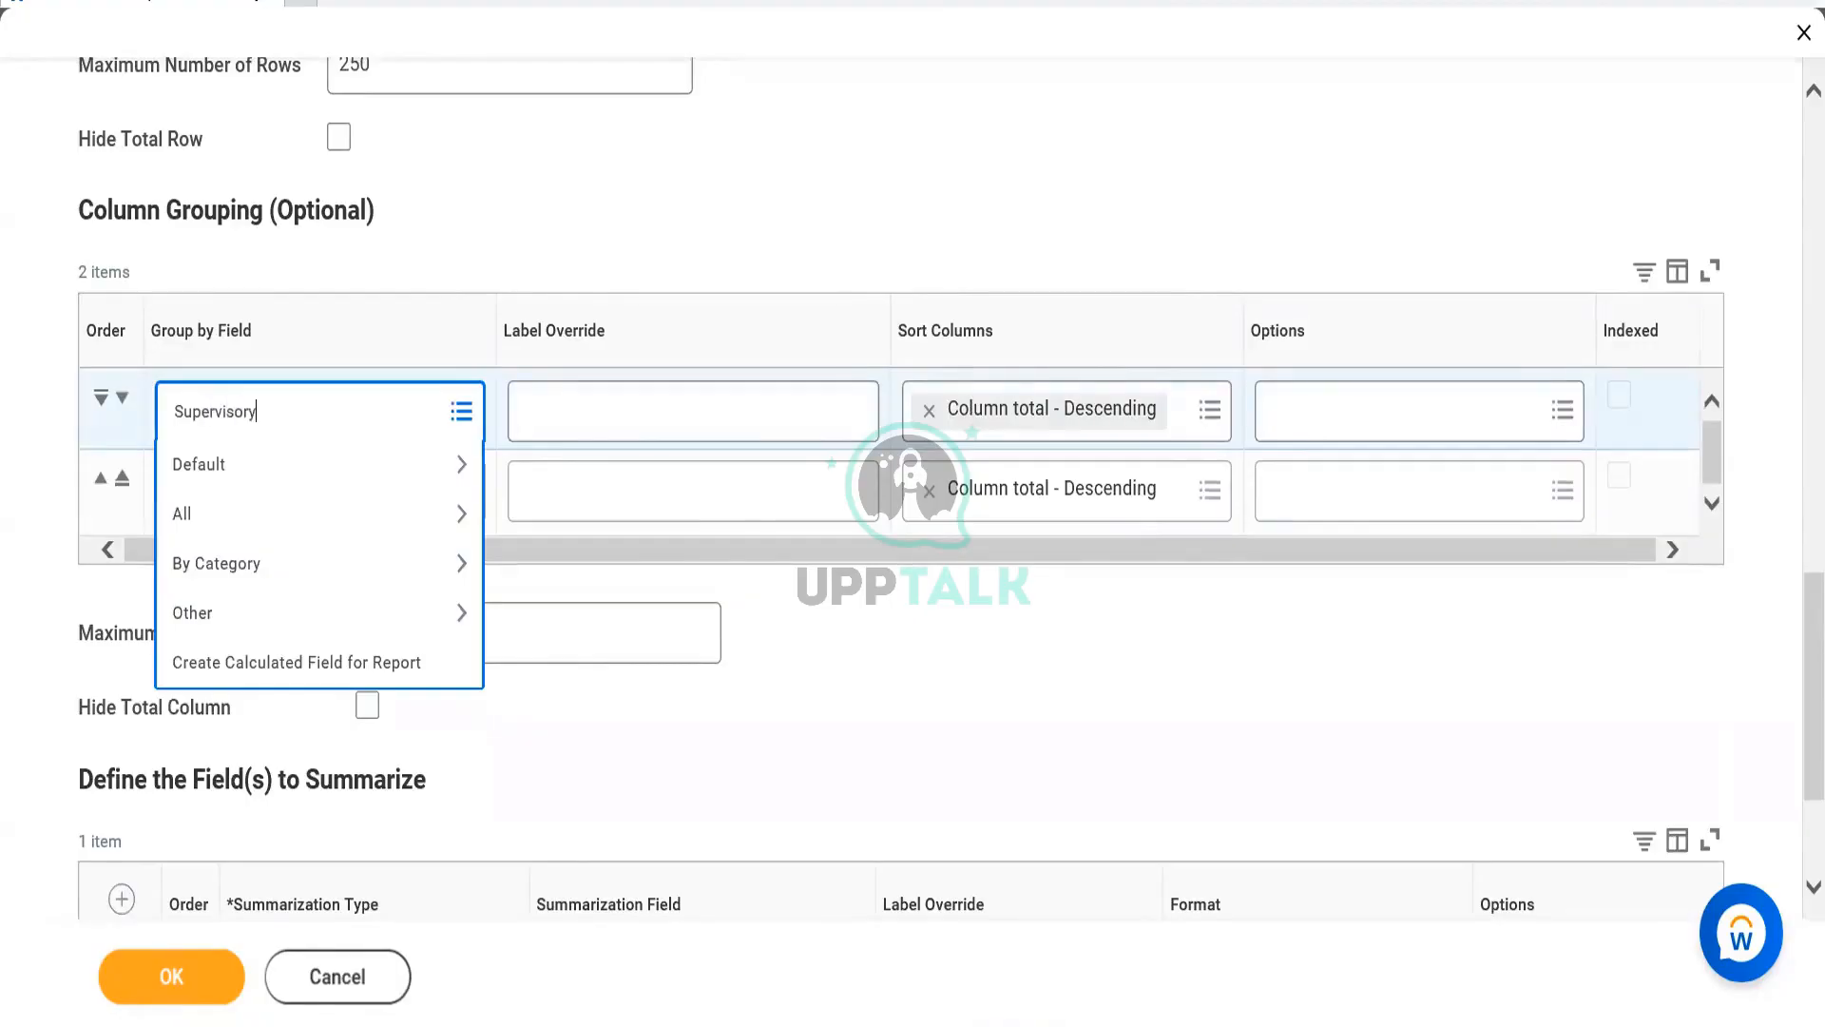
key(Return)
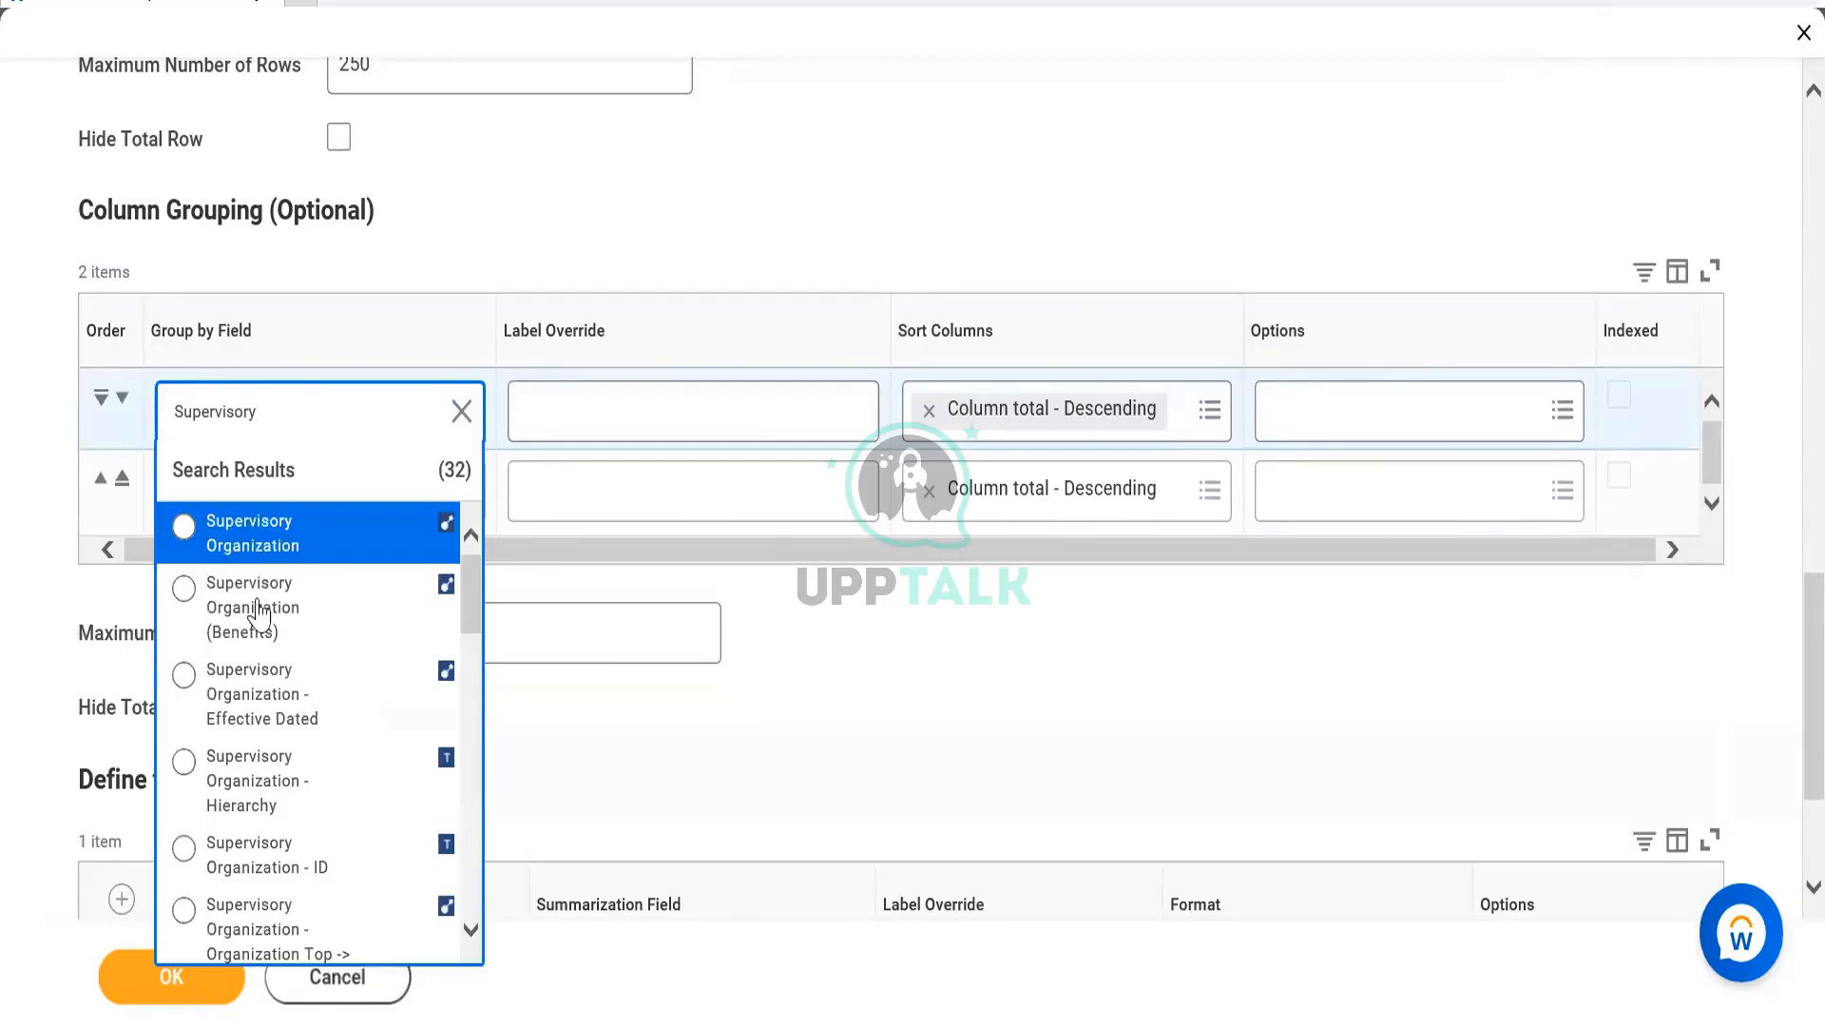
click(311, 544)
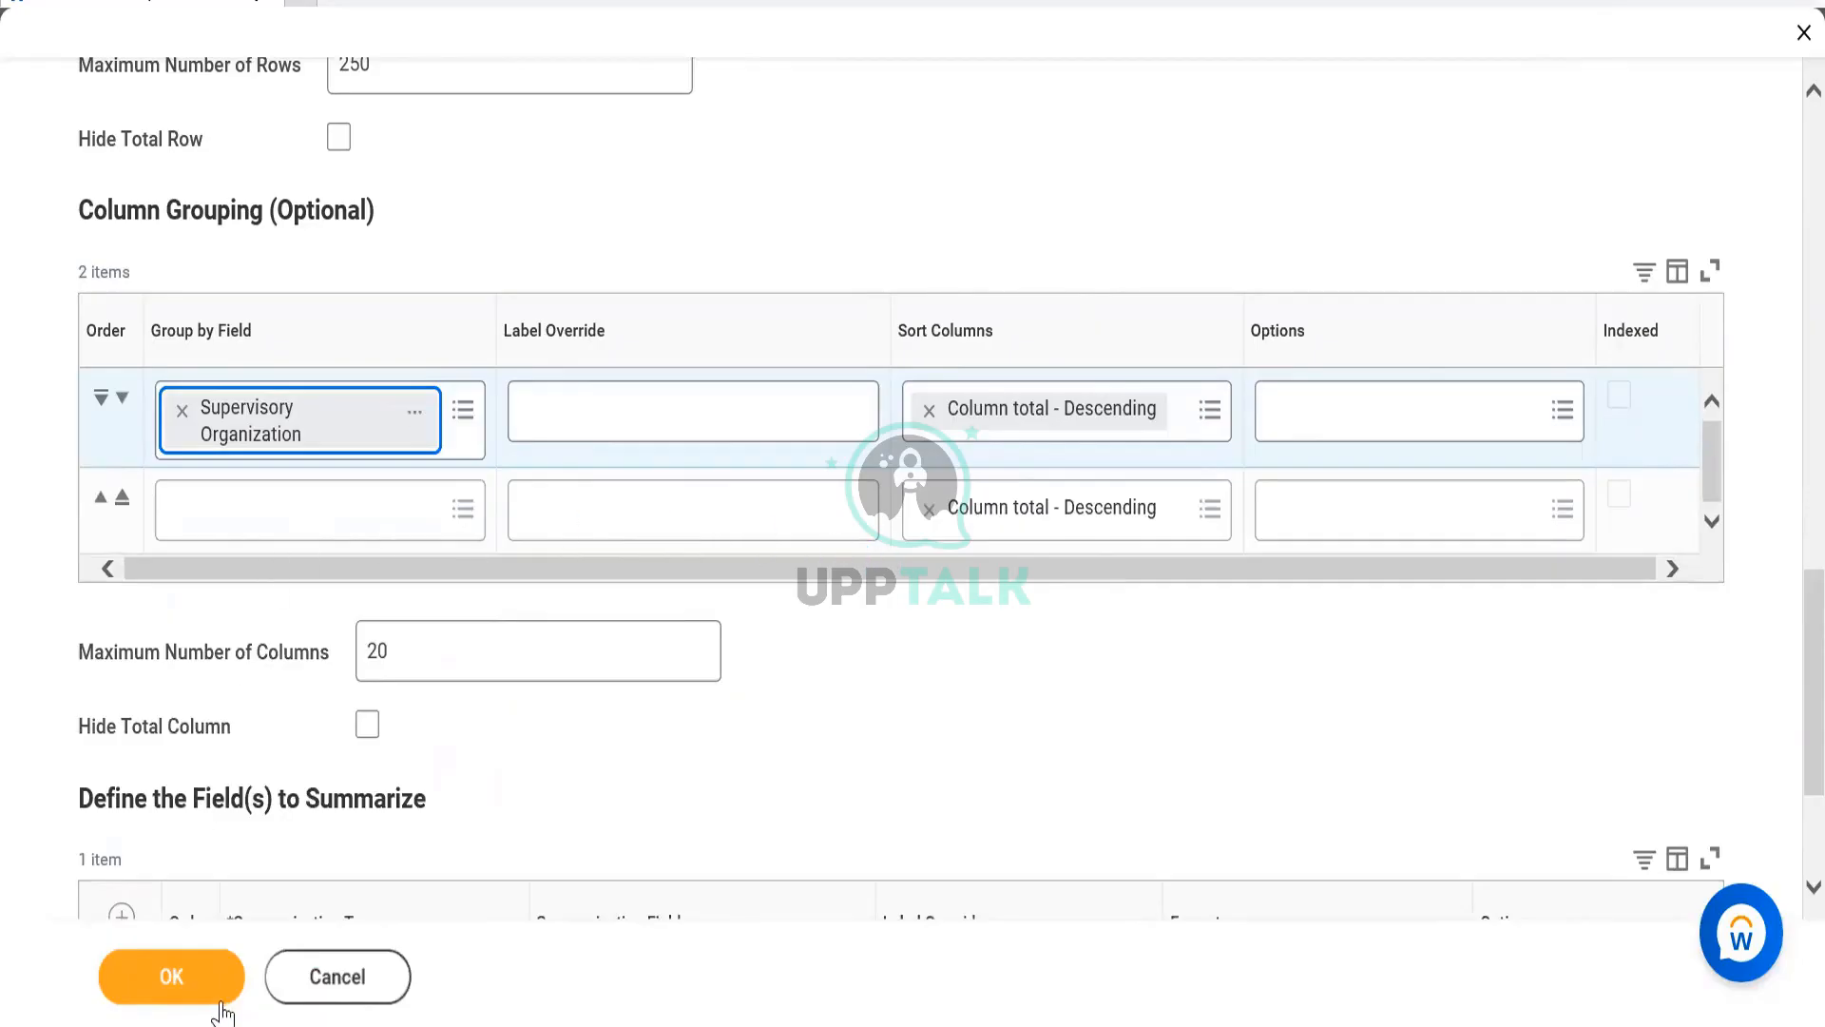
click(168, 994)
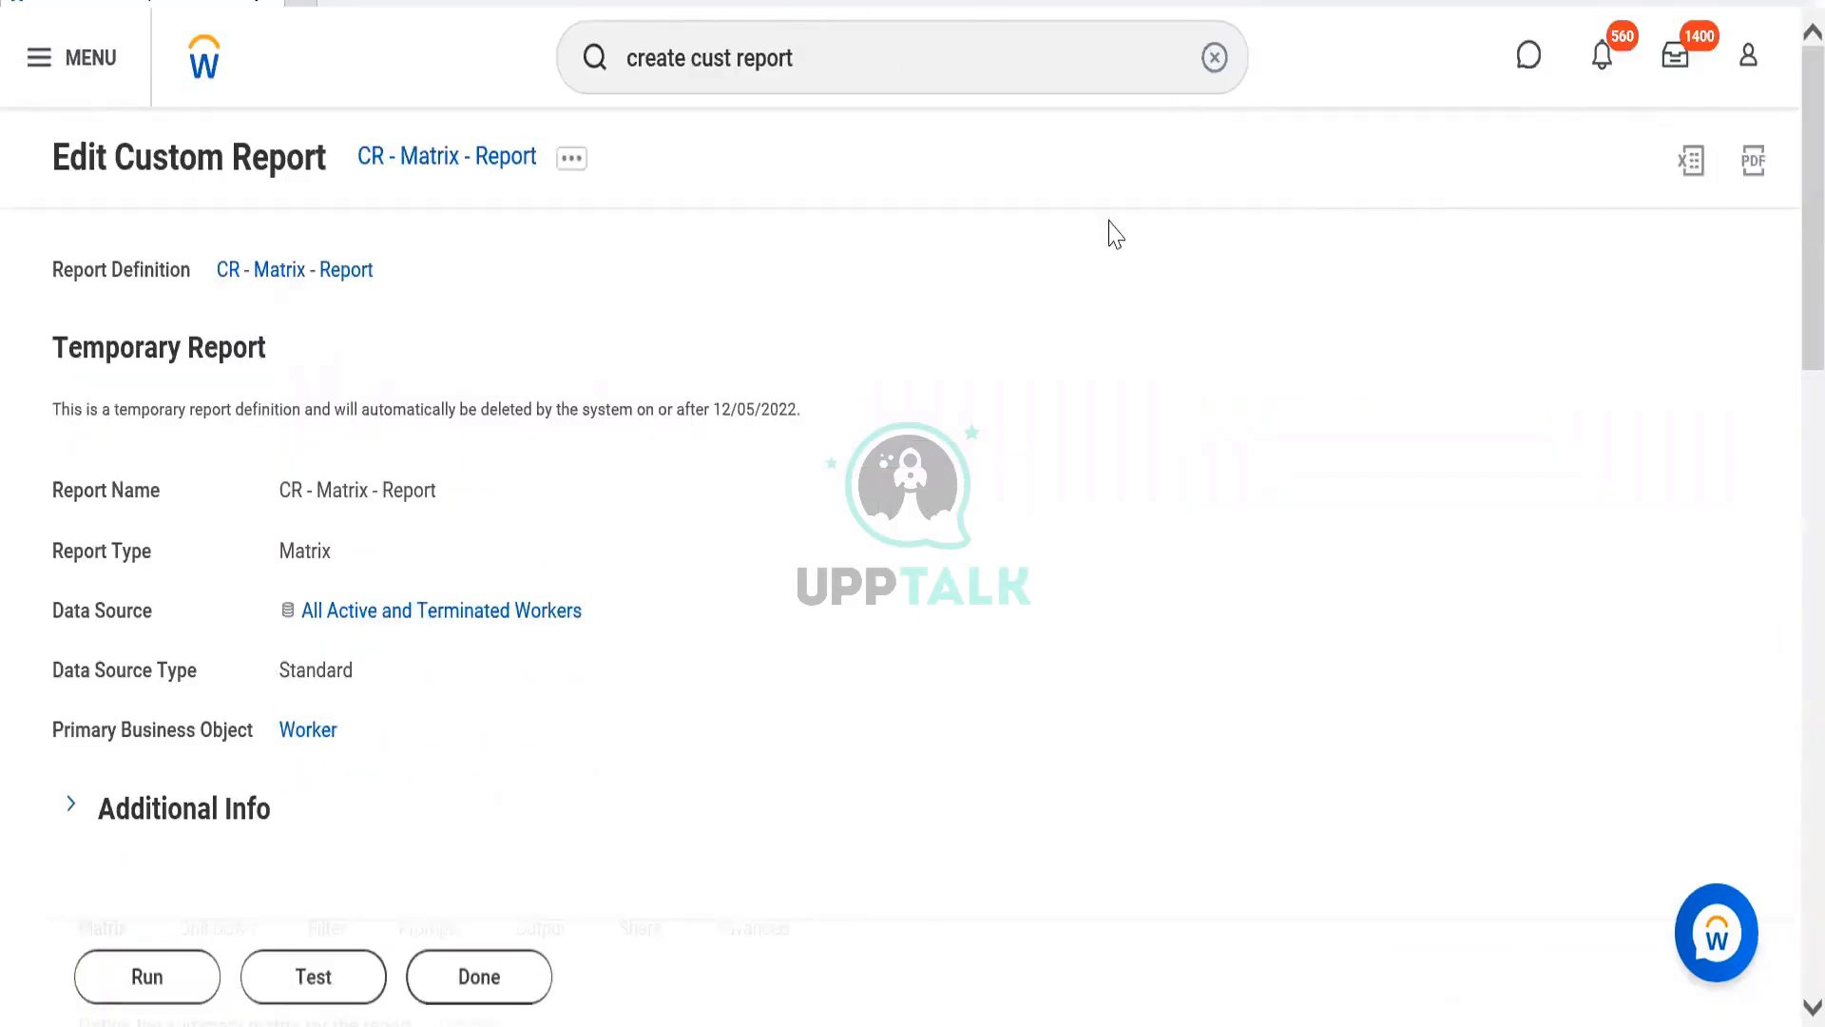
Review the row grouping and column grouping settings in the saved report definition.
scroll(607, 541, down, 6)
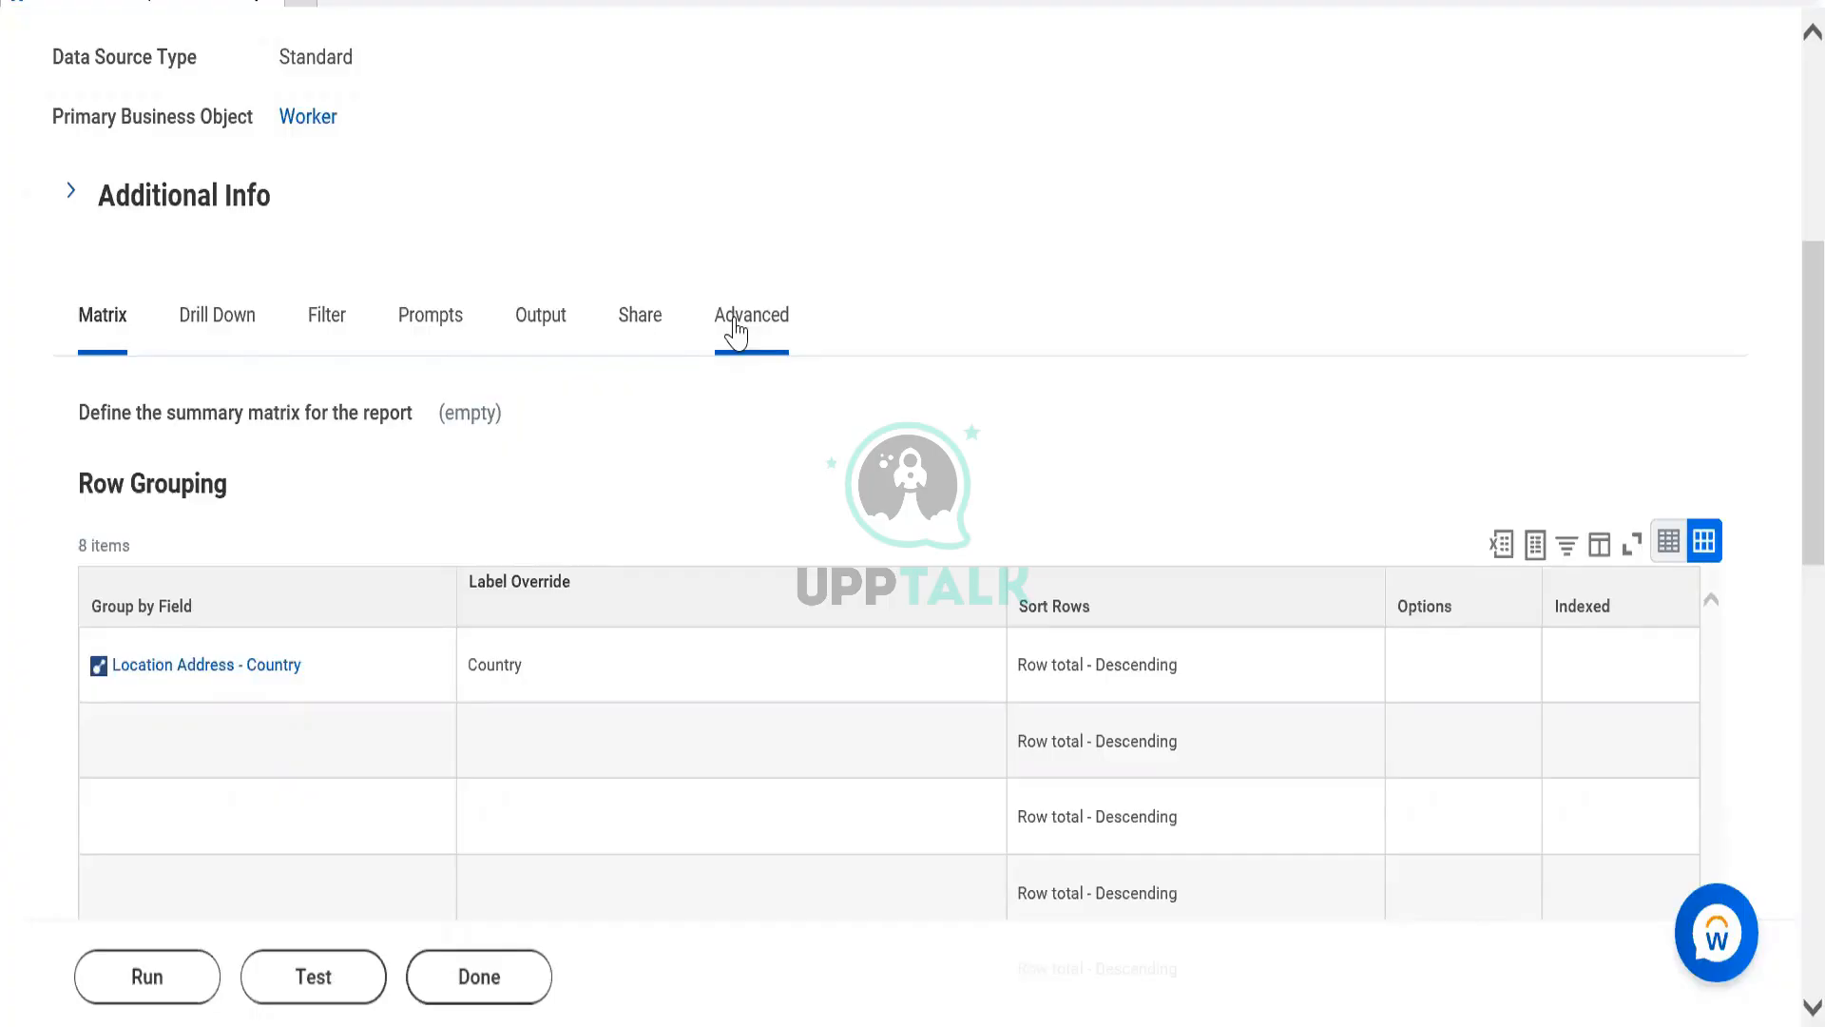
scroll(1526, 604, down, 5)
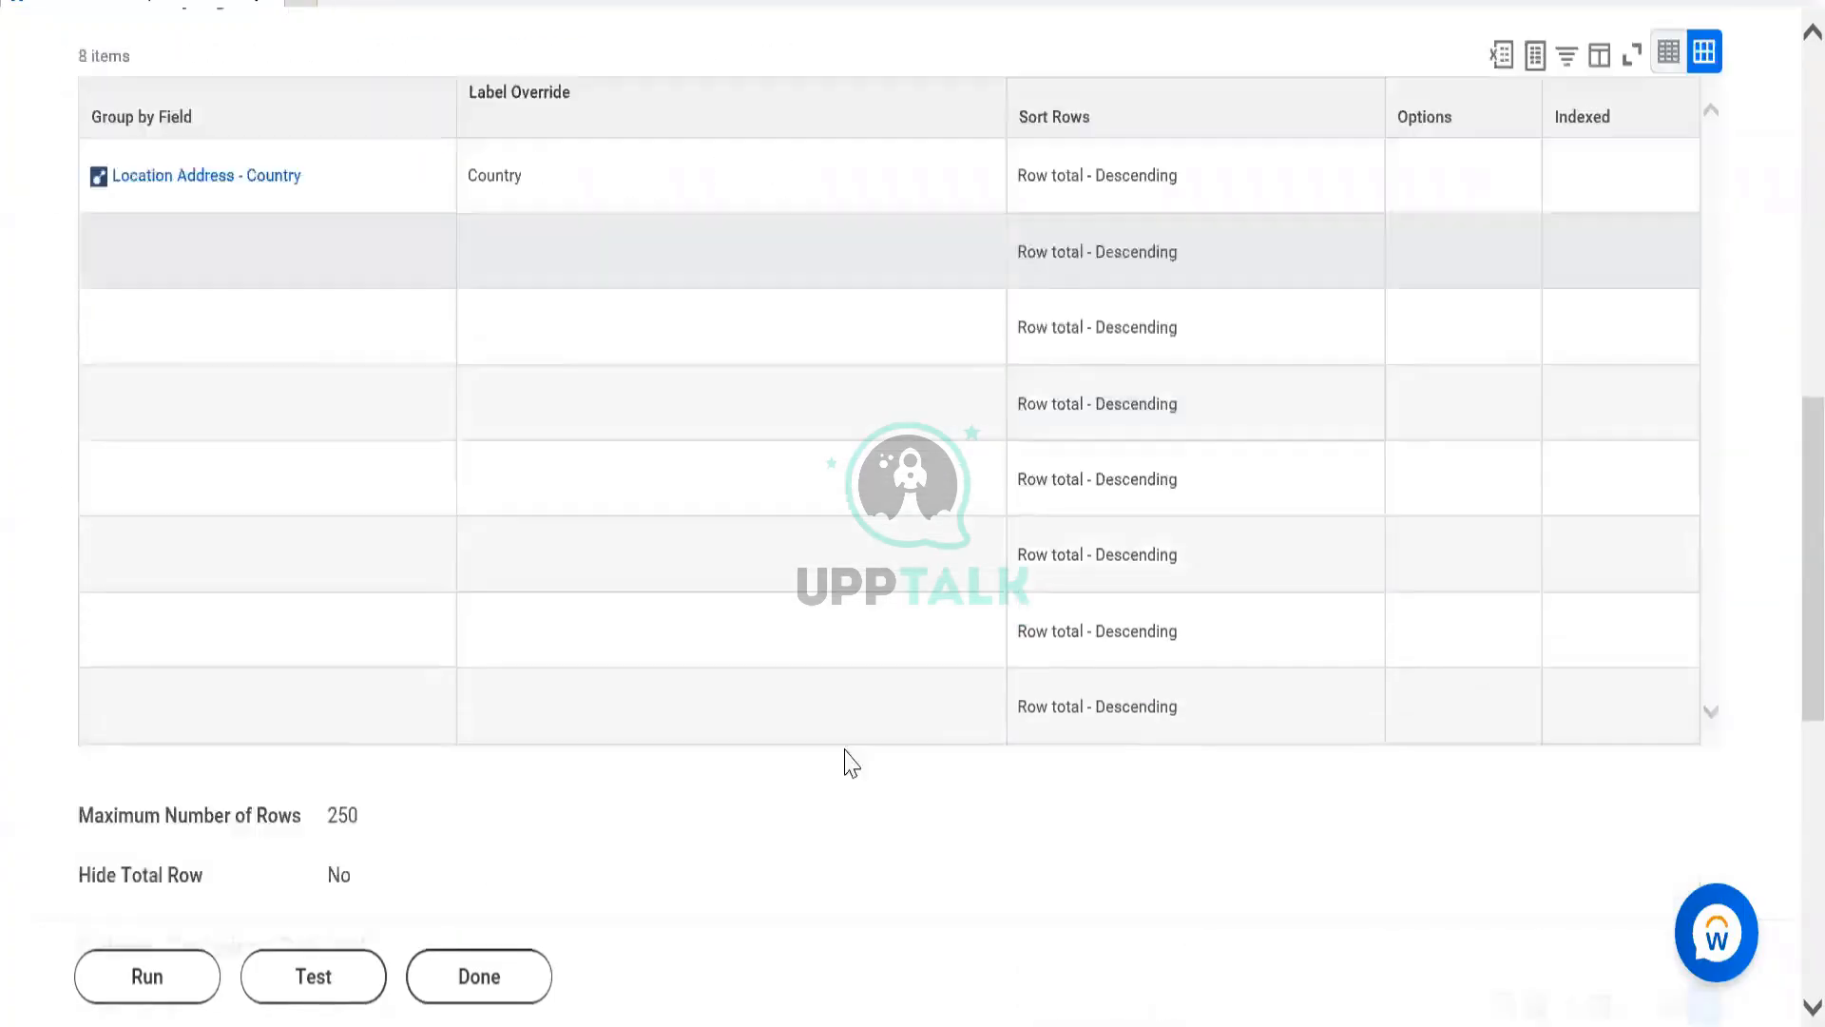
scroll(849, 761, down, 6)
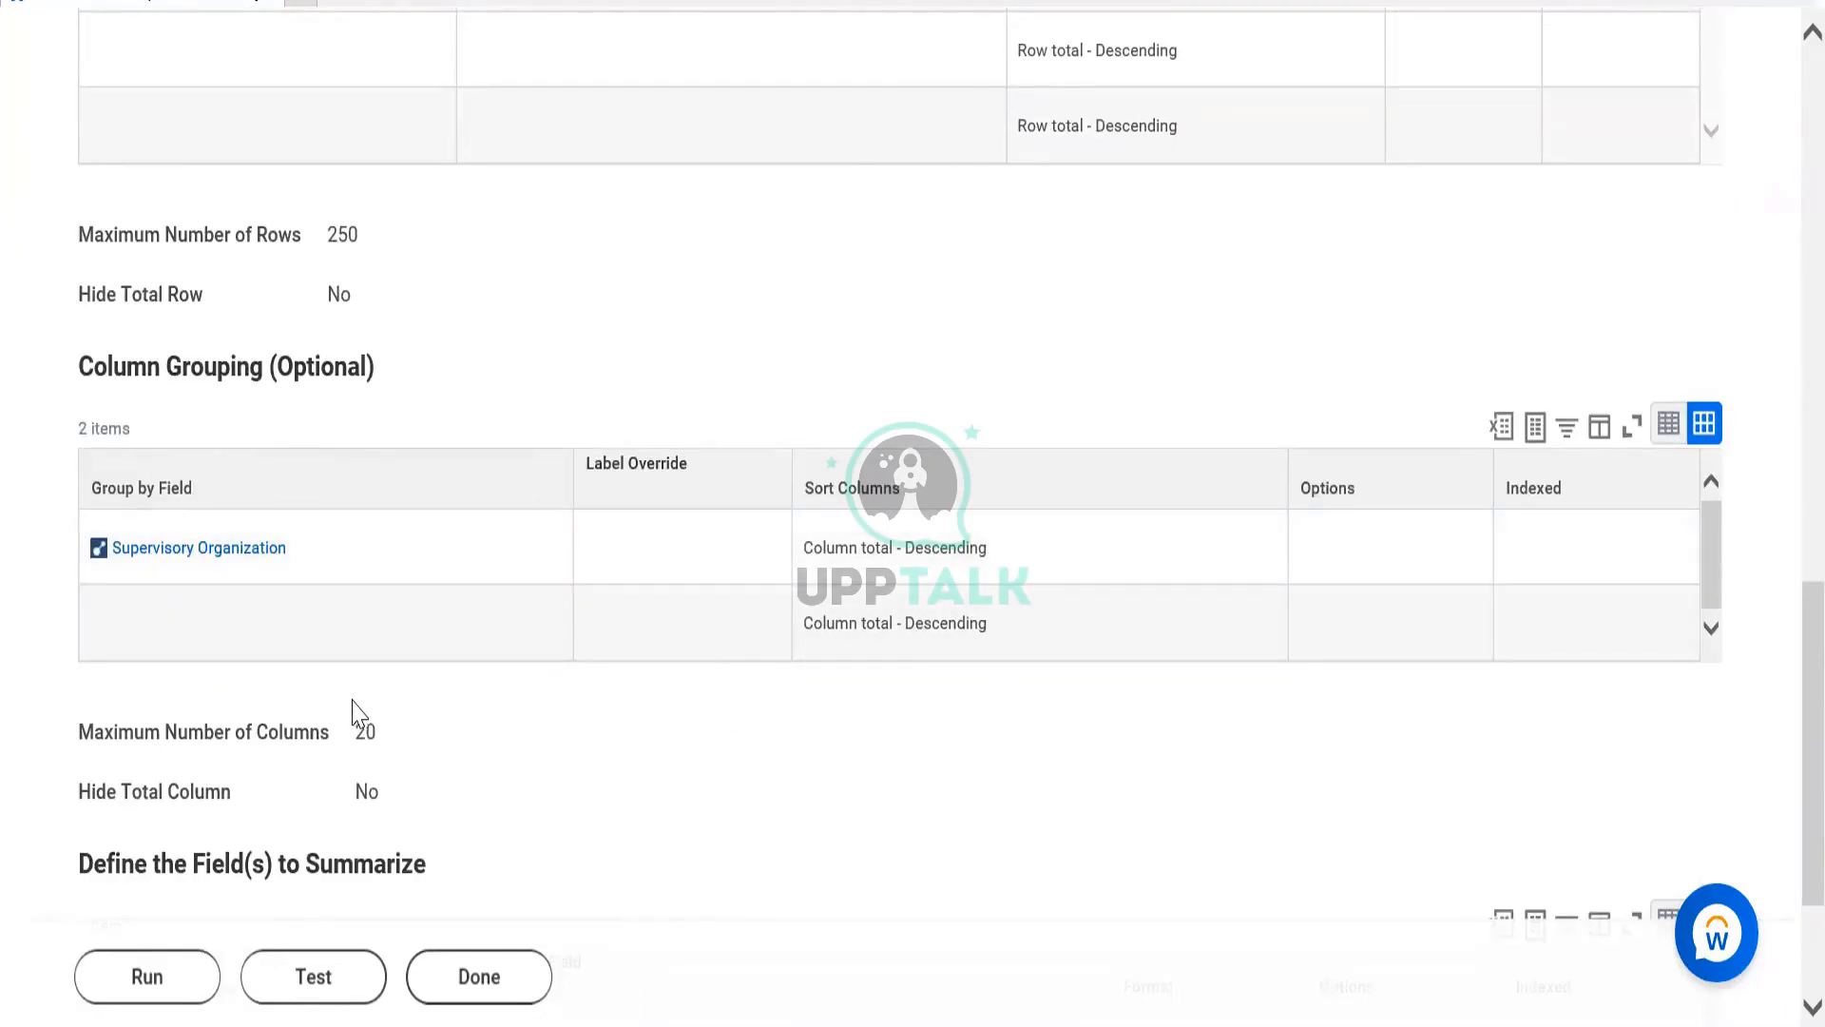
scroll(1212, 537, up, 9)
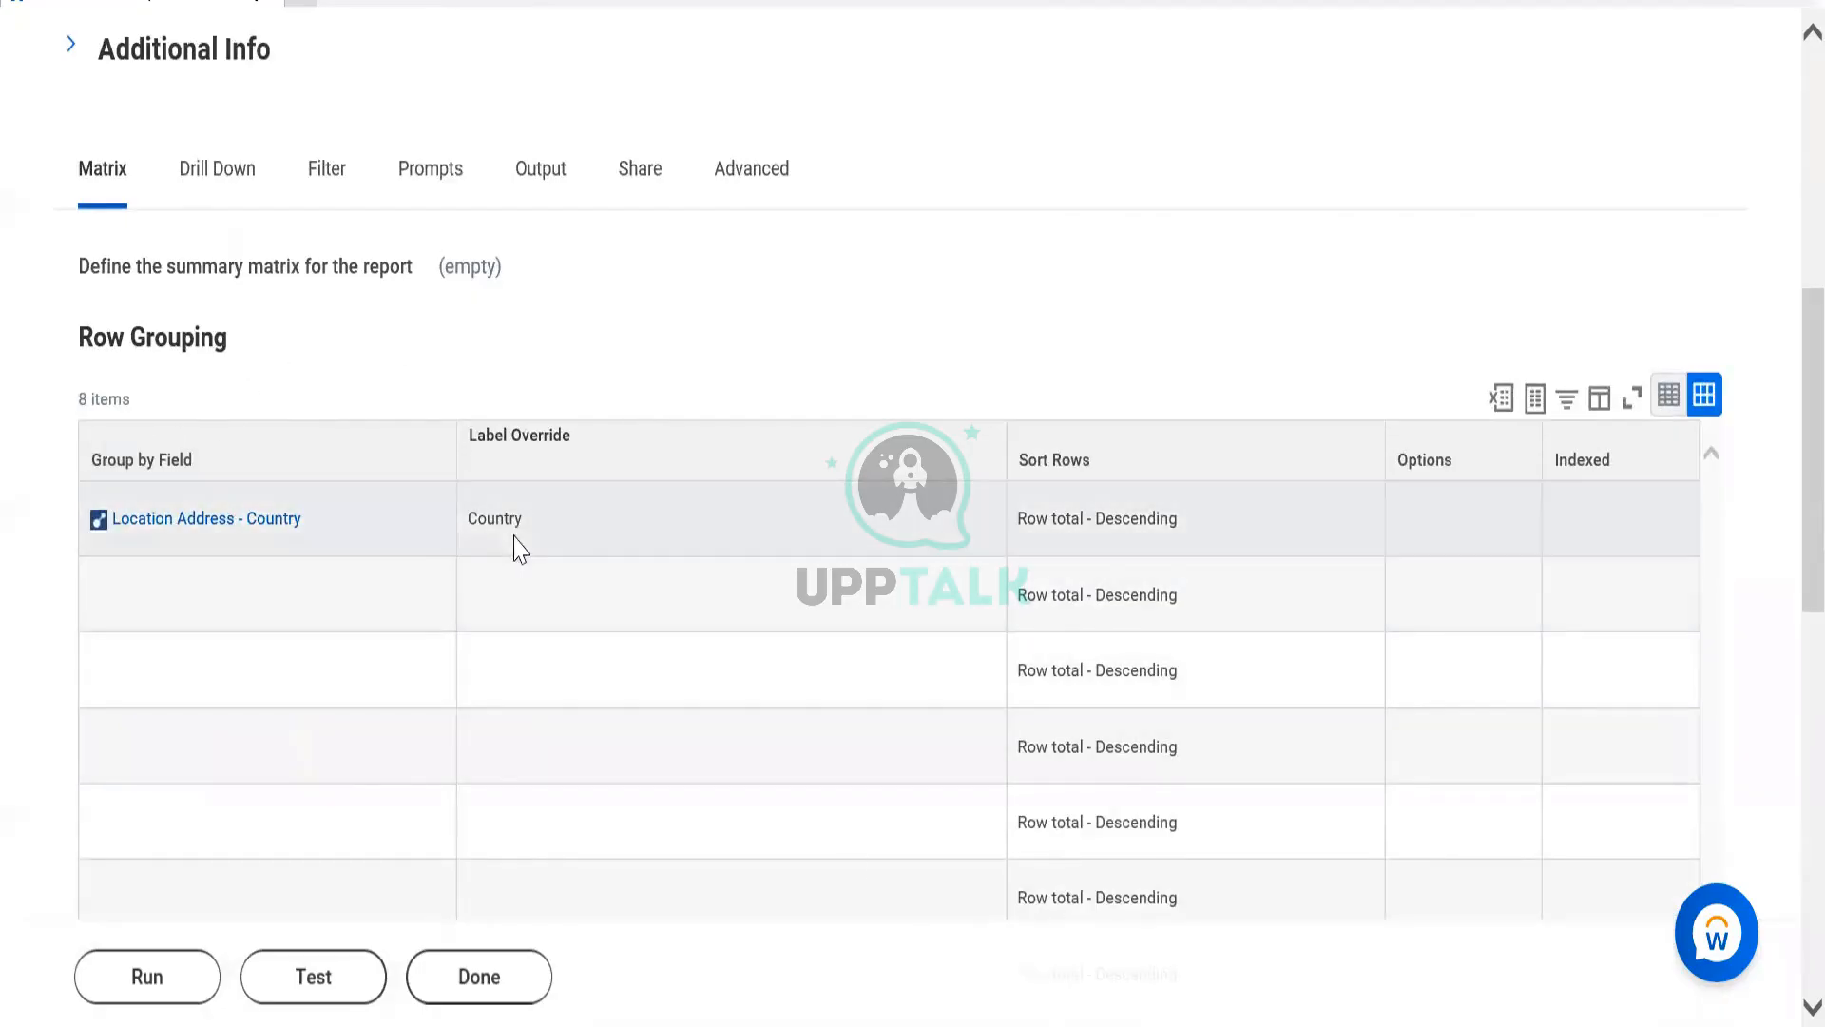
scroll(1369, 529, down, 8)
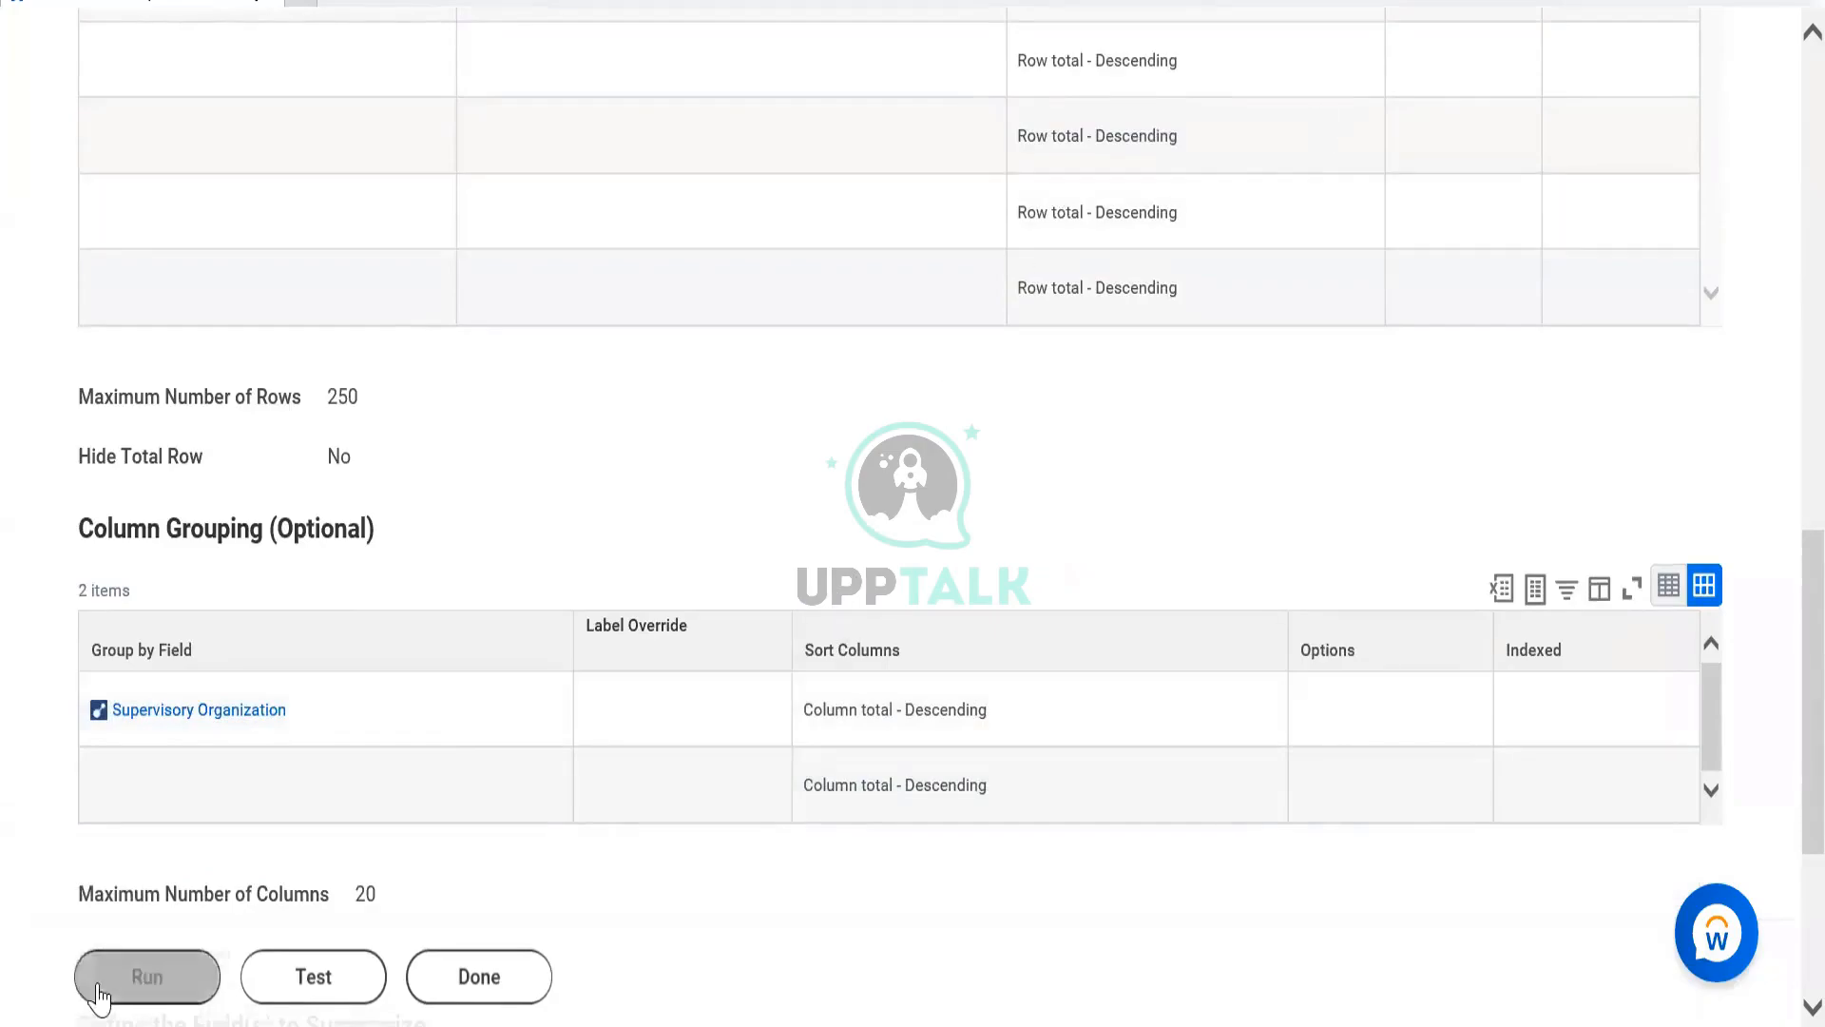
Run the report and examine the supervisory organization column headings of the country table.
click(157, 994)
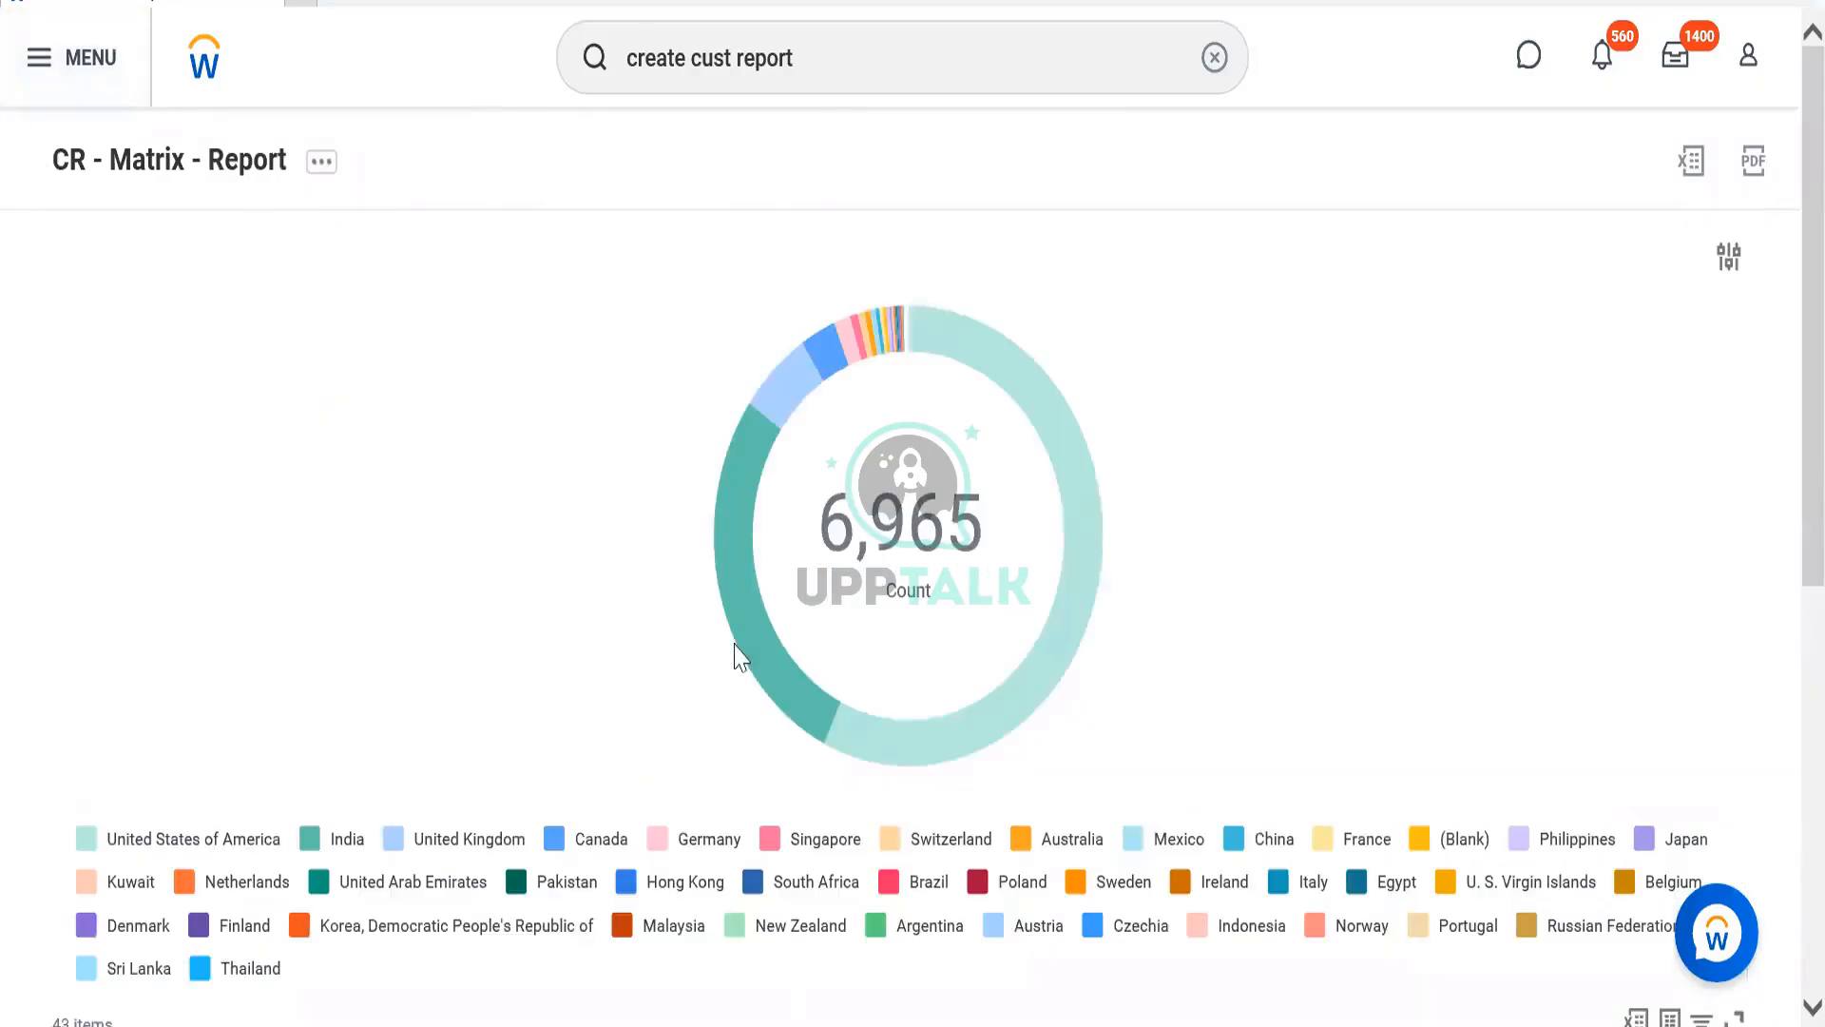
scroll(768, 652, down, 1)
scroll(768, 651, down, 2)
scroll(665, 304, down, 3)
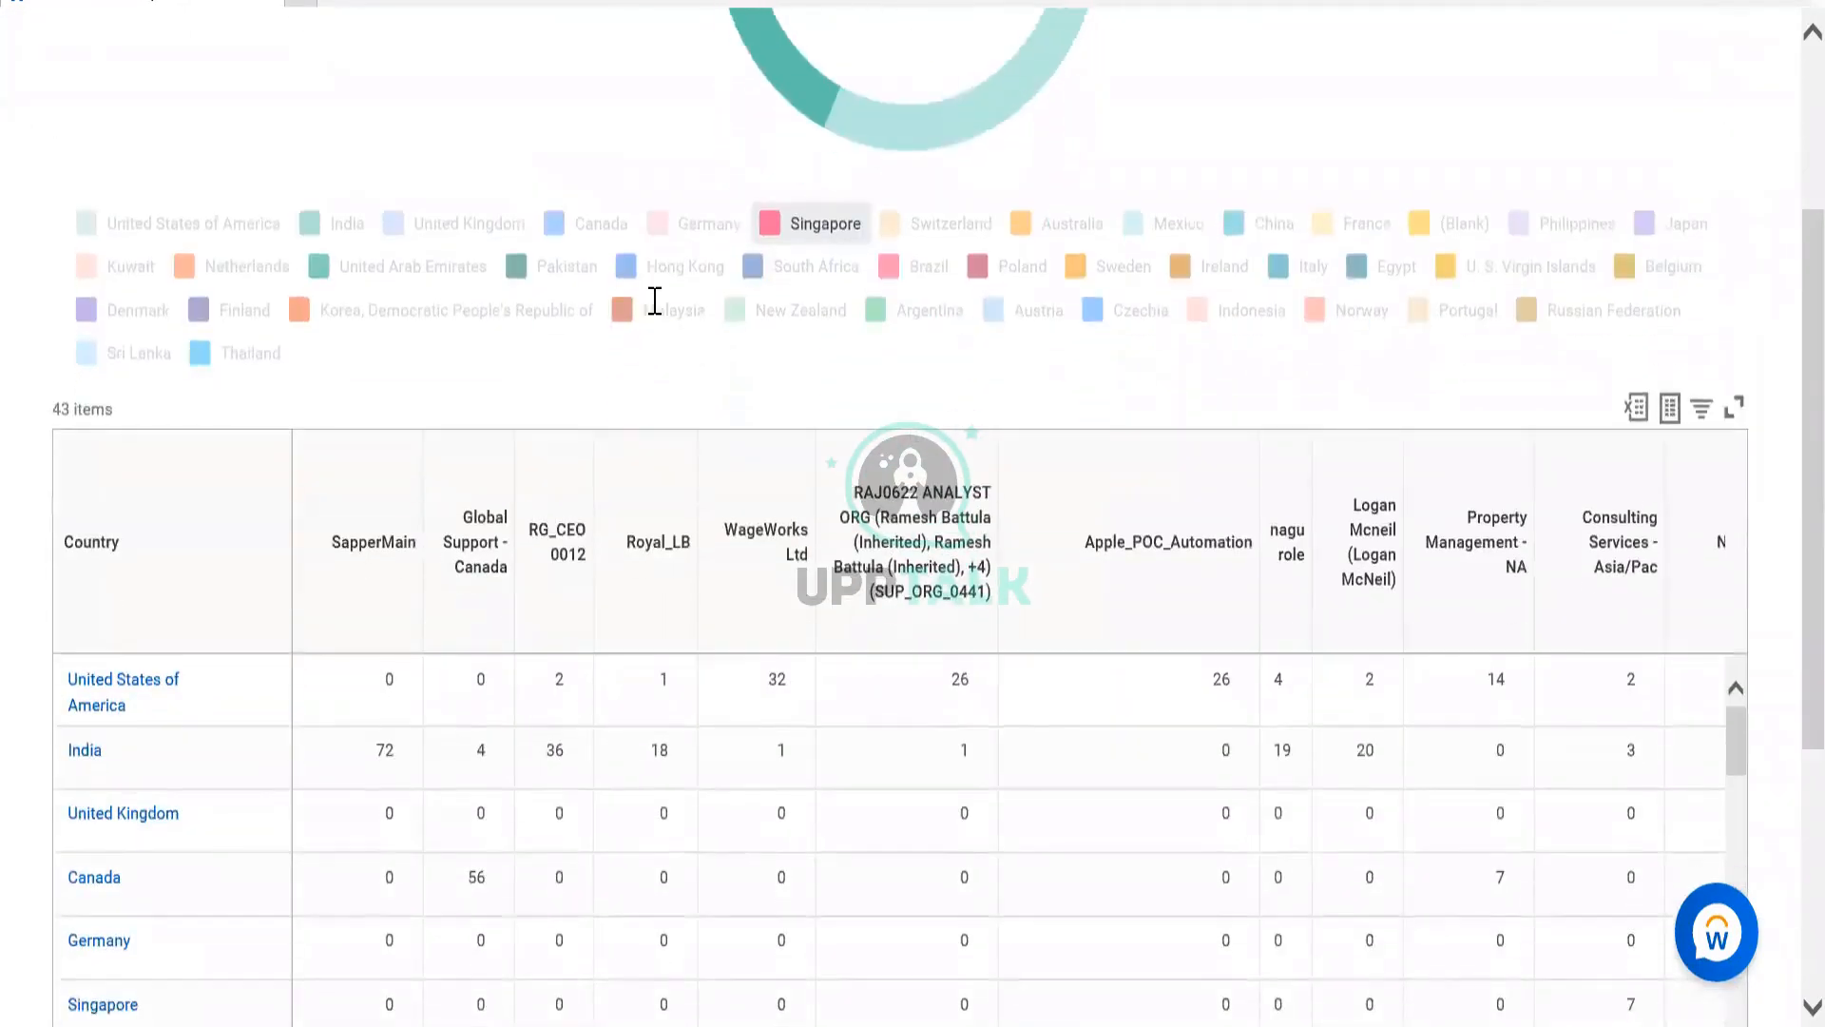
scroll(674, 306, down, 2)
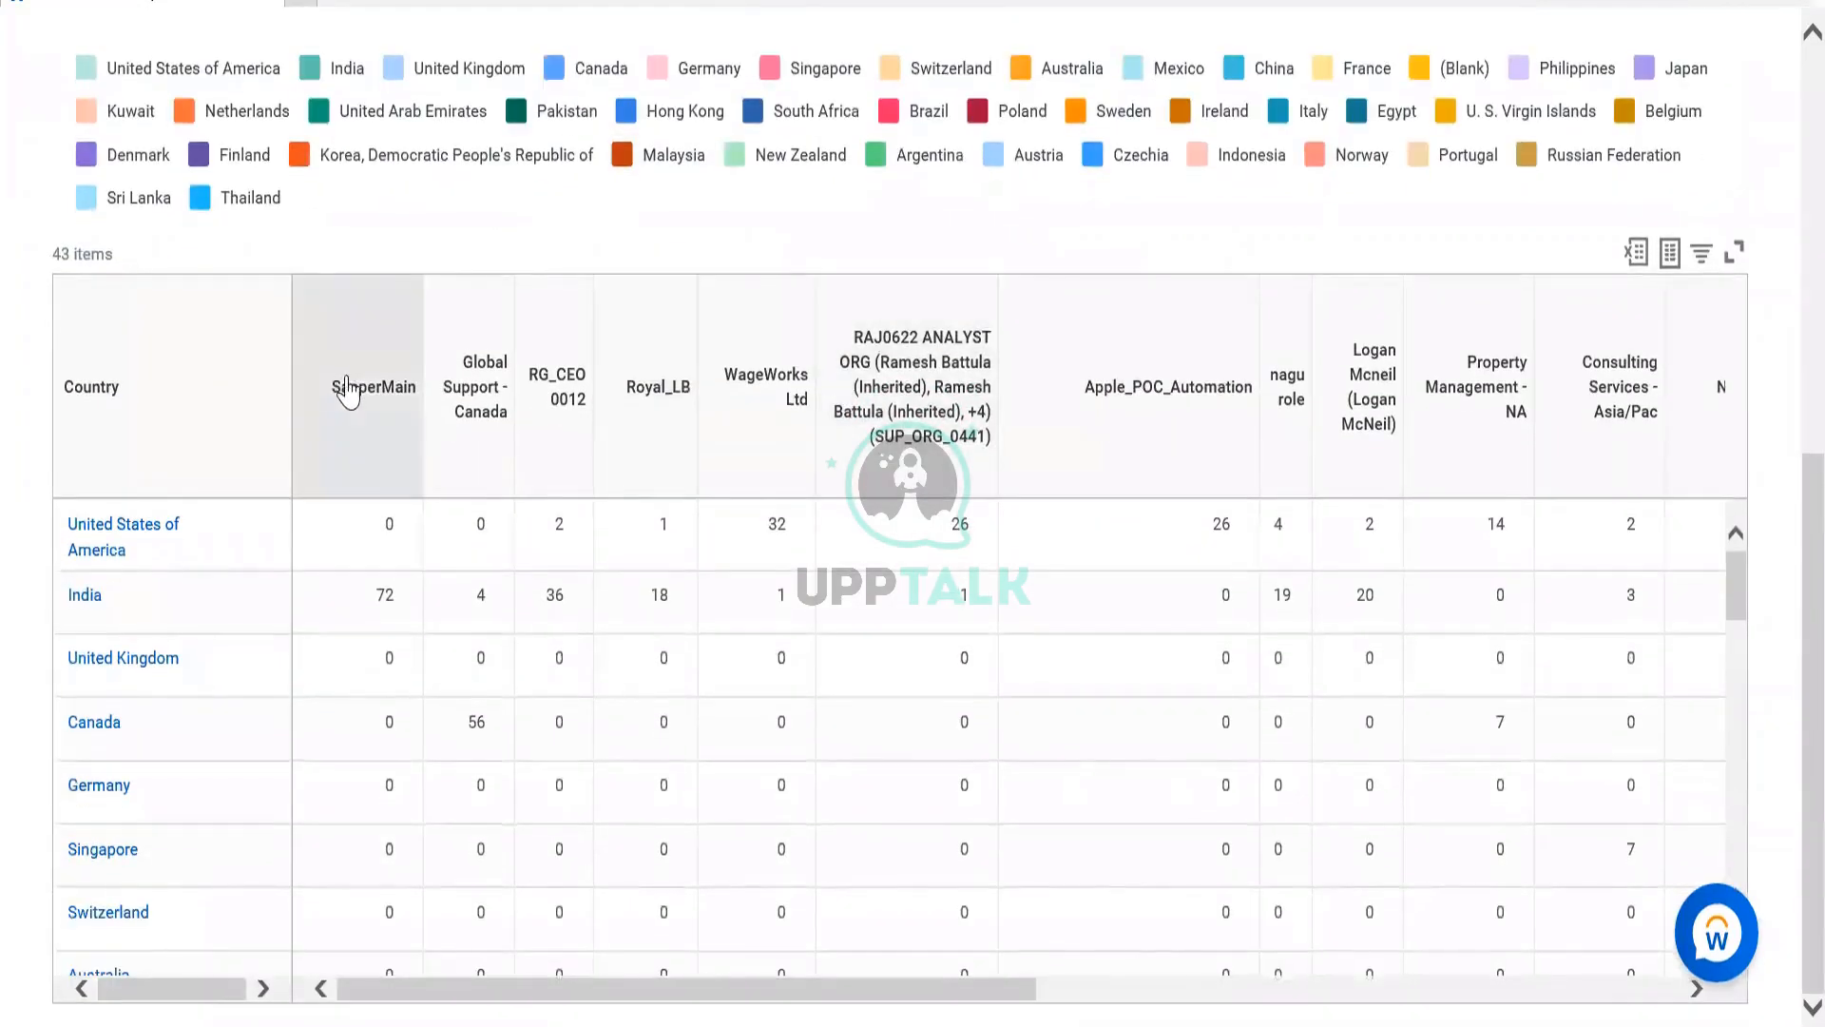
drag(364, 395, 1768, 461)
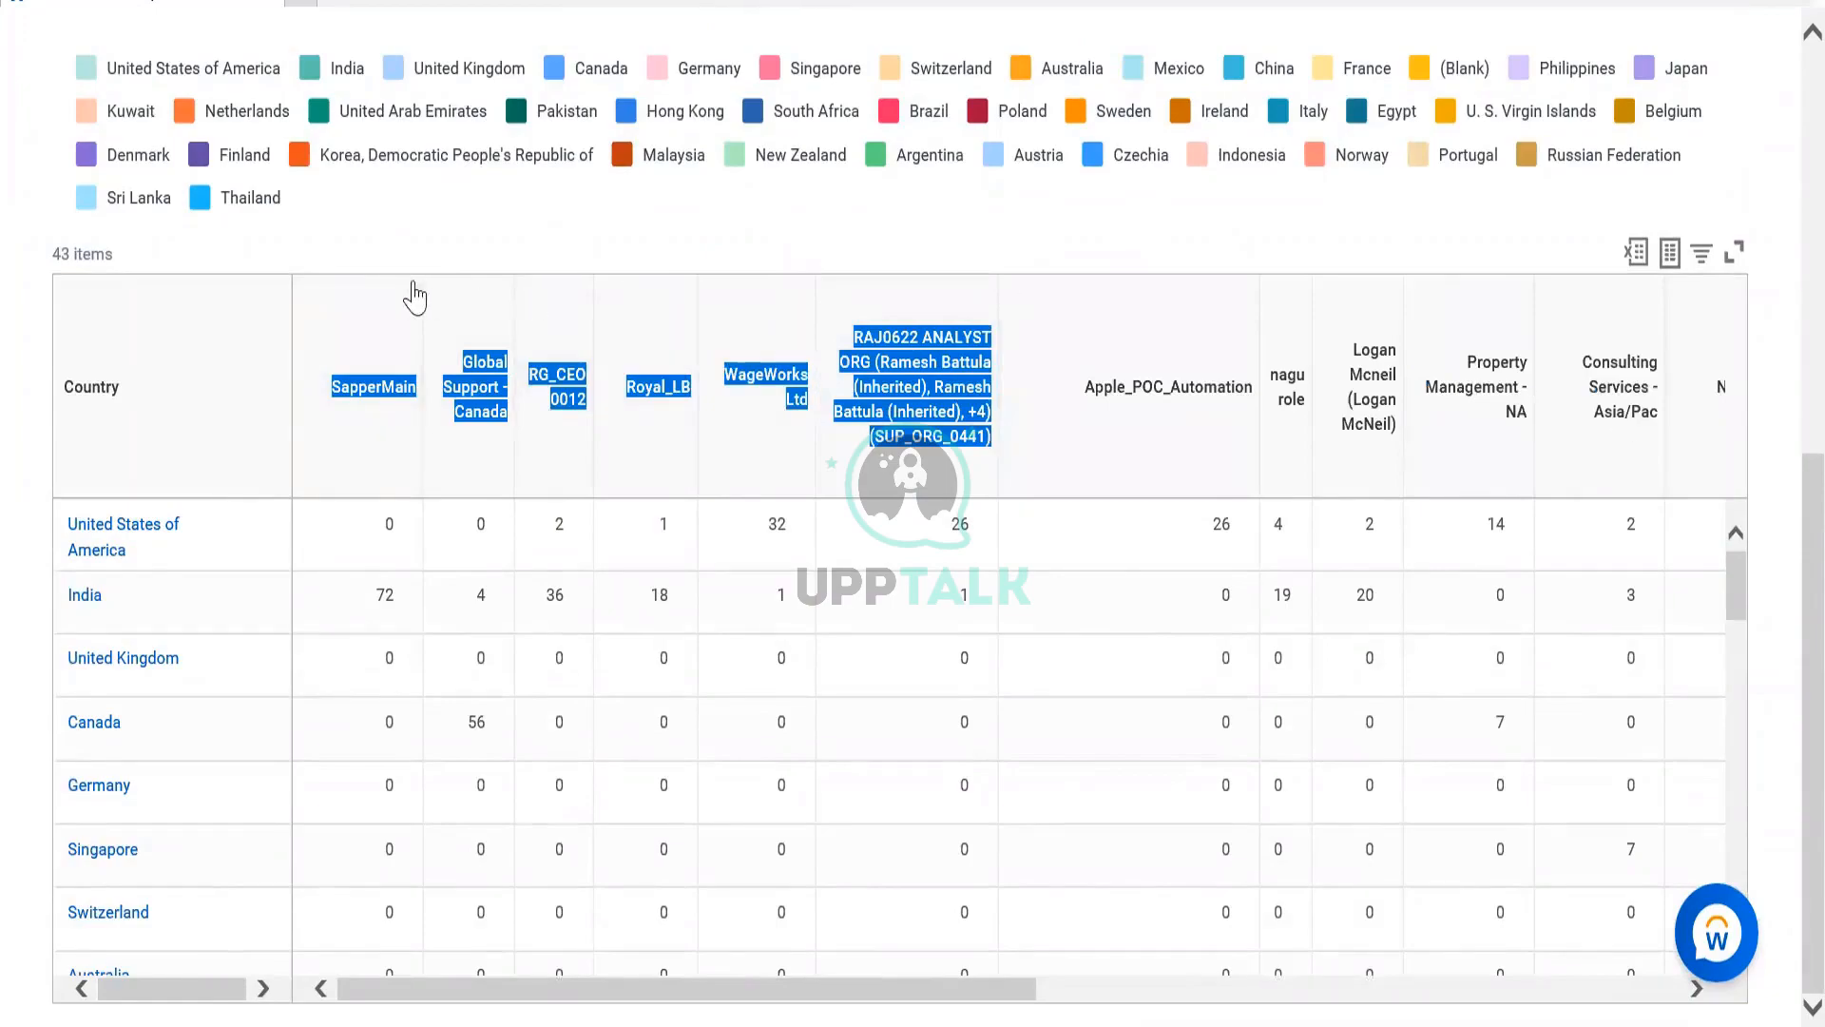
click(304, 391)
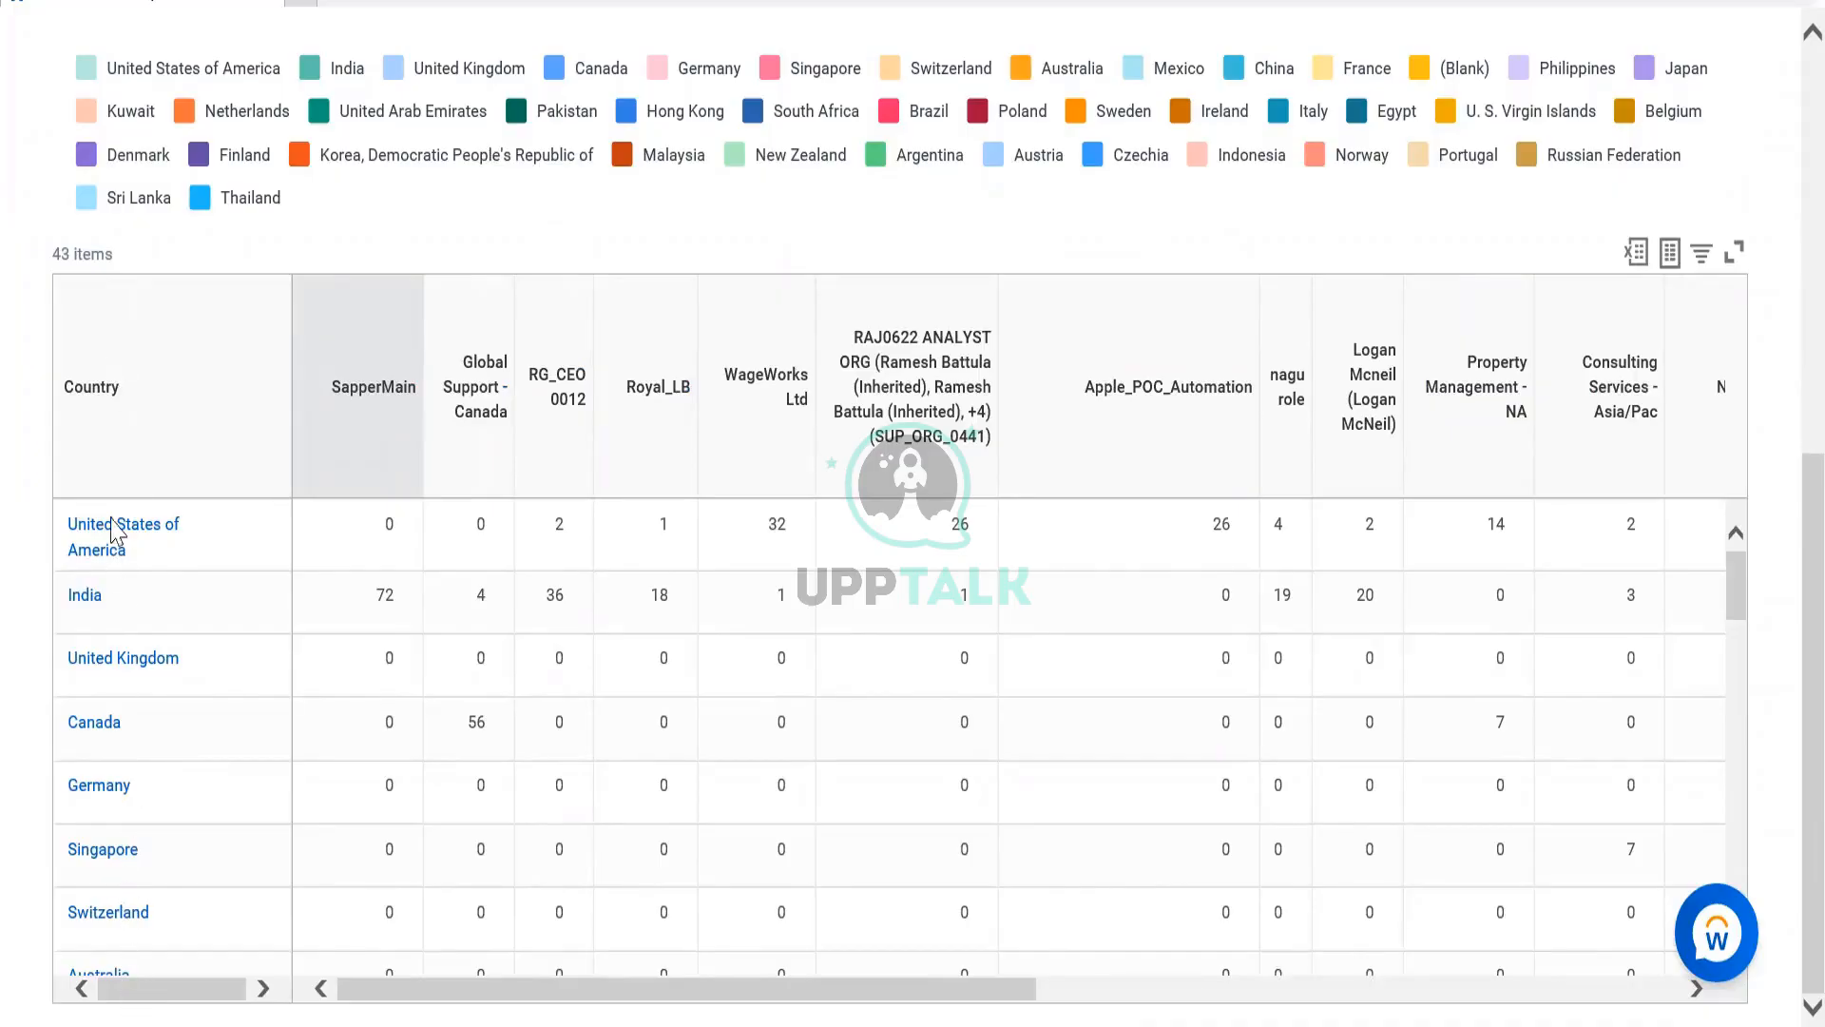
Compare the donut chart and its country legend with the matrix of countries by supervisory organization.
scroll(271, 385, up, 8)
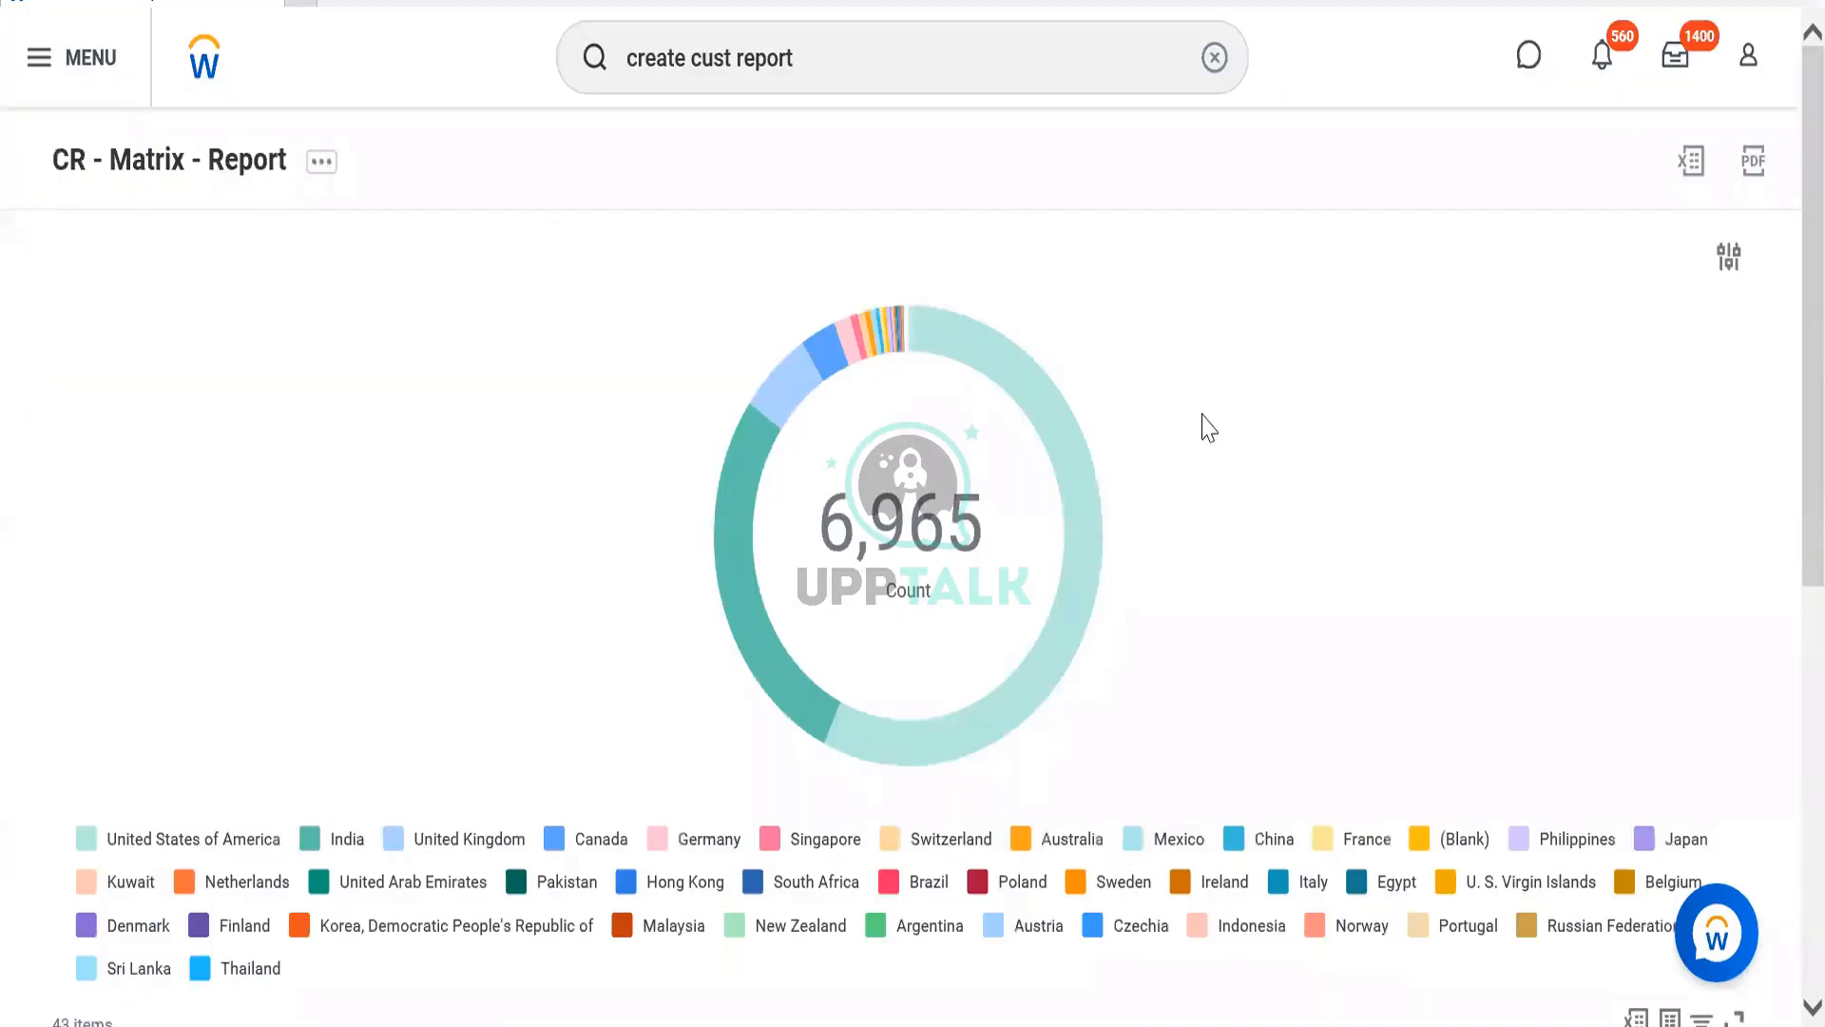
scroll(1633, 387, down, 4)
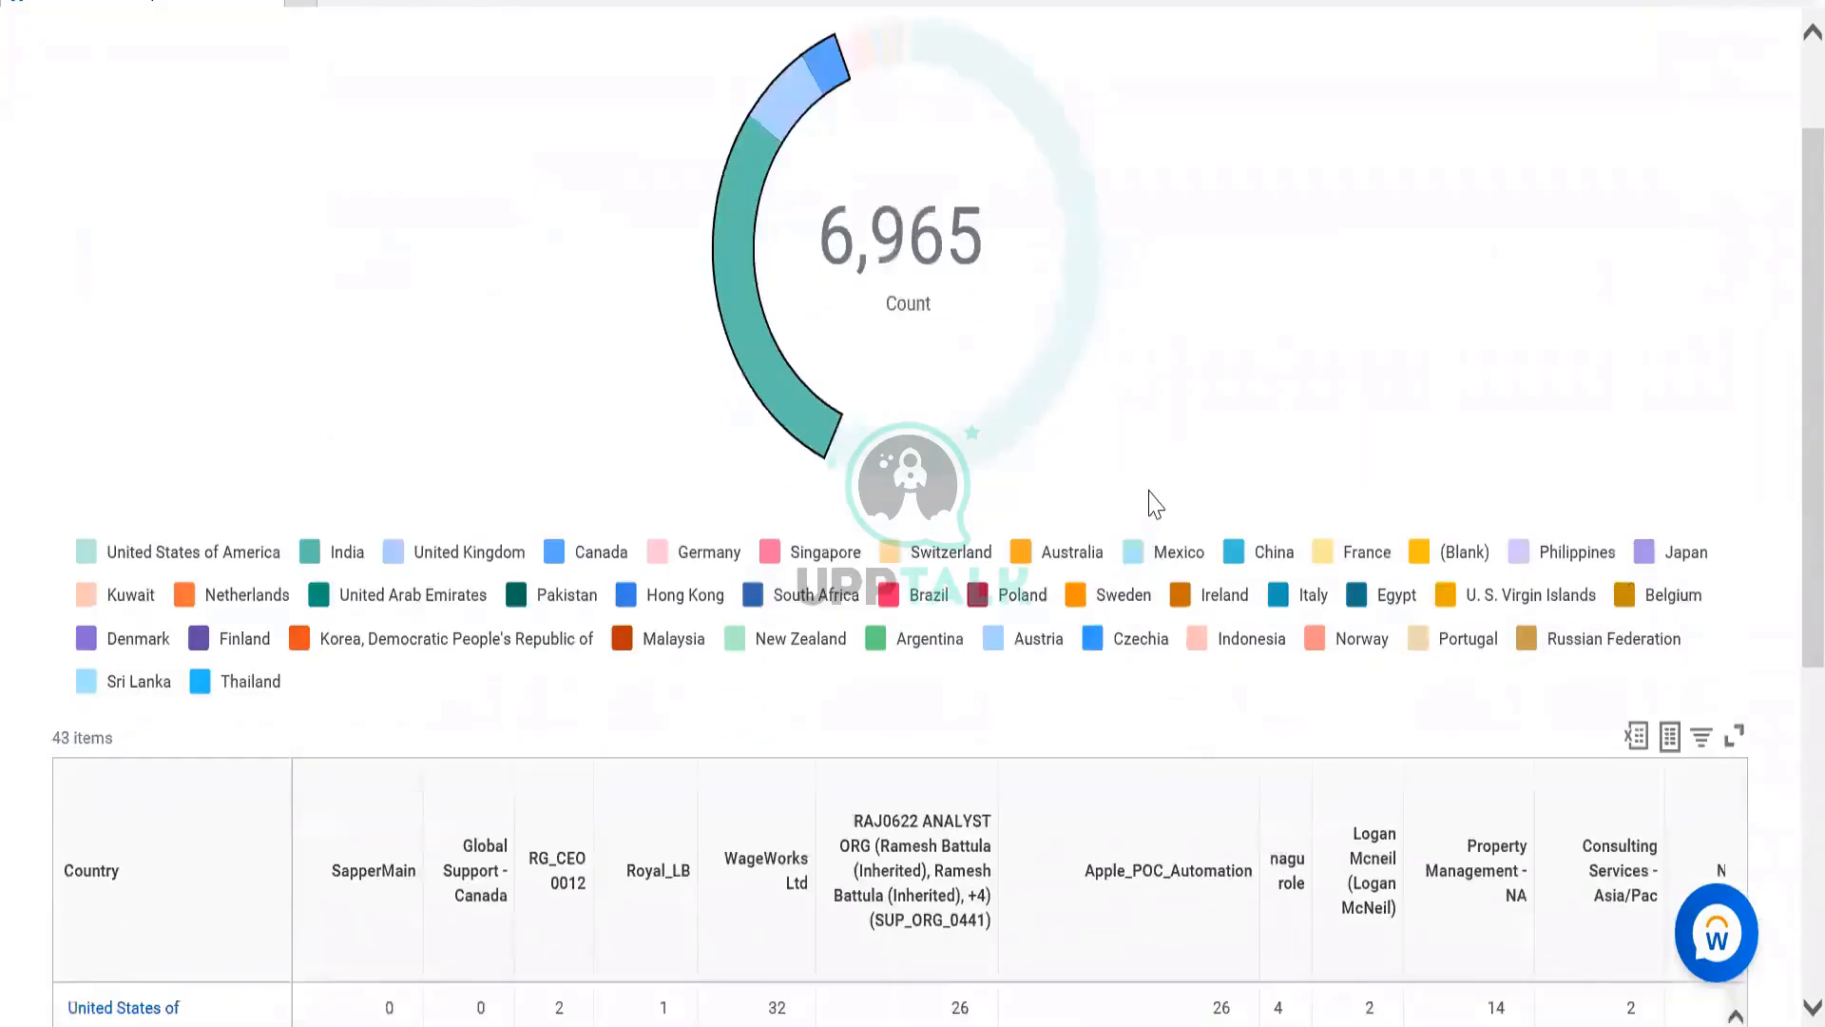
scroll(1129, 530, down, 3)
drag(171, 387, 1742, 443)
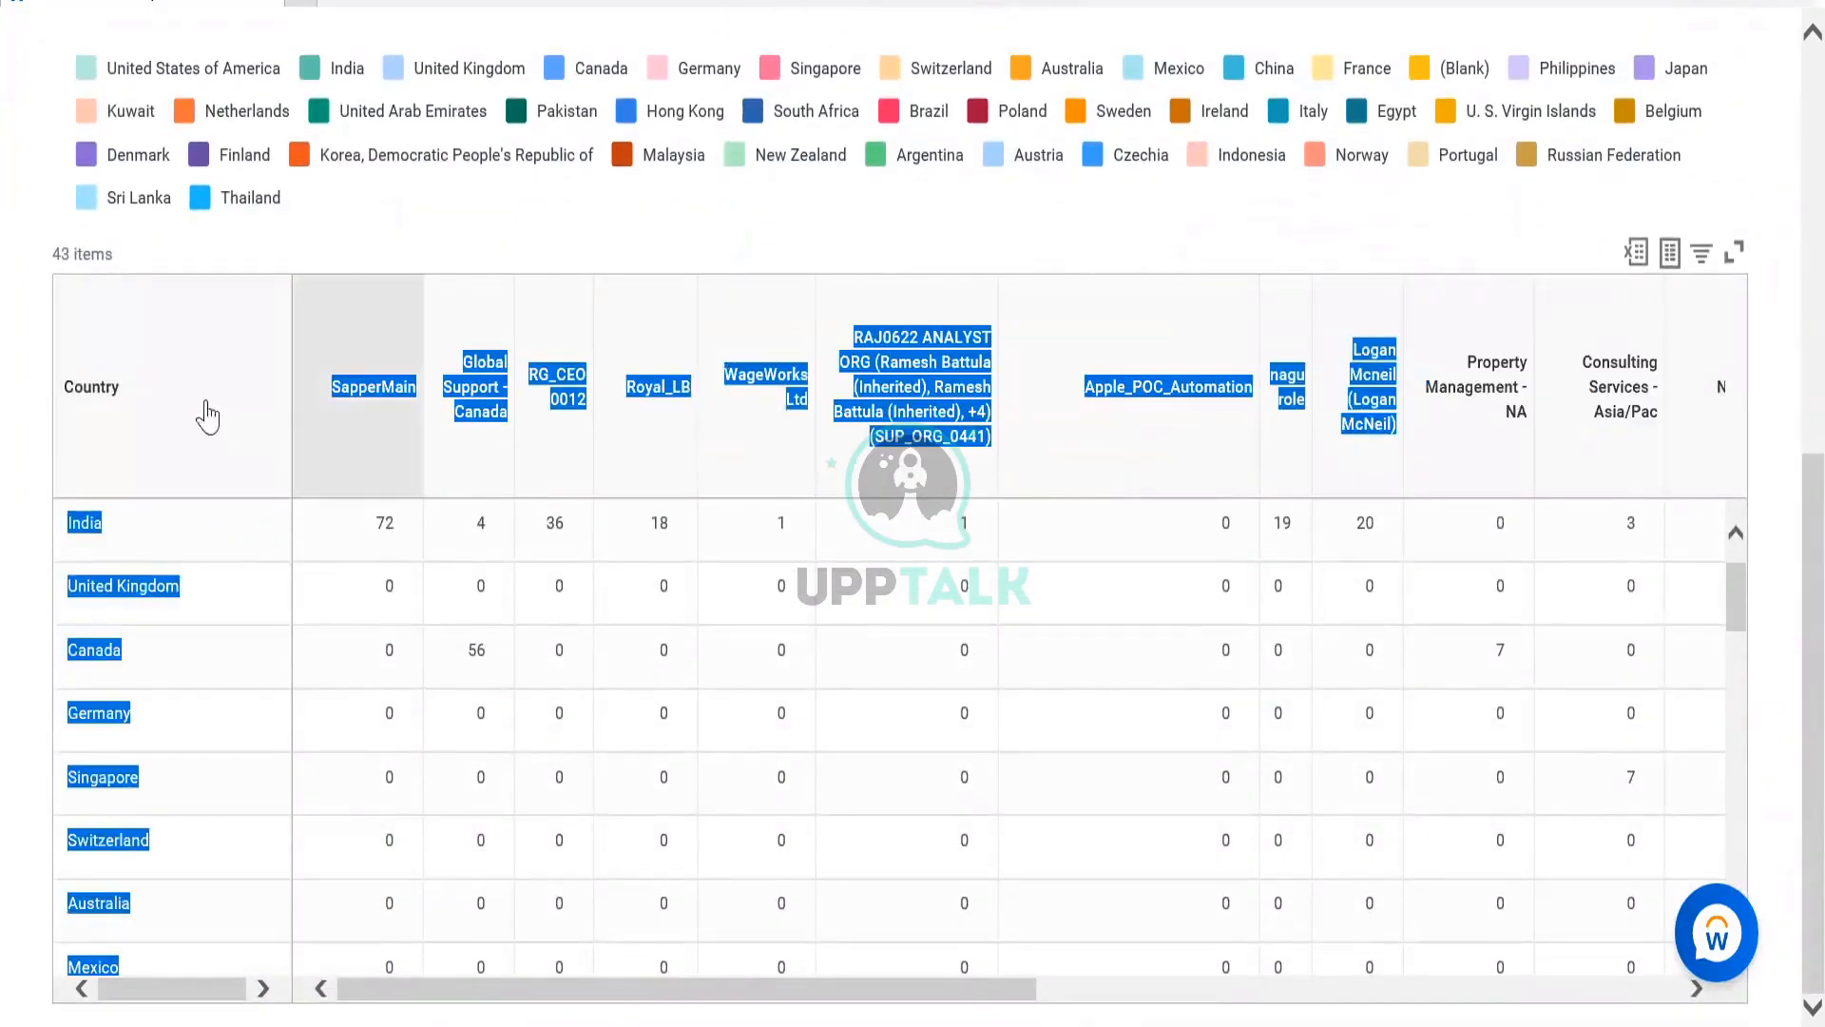
click(152, 475)
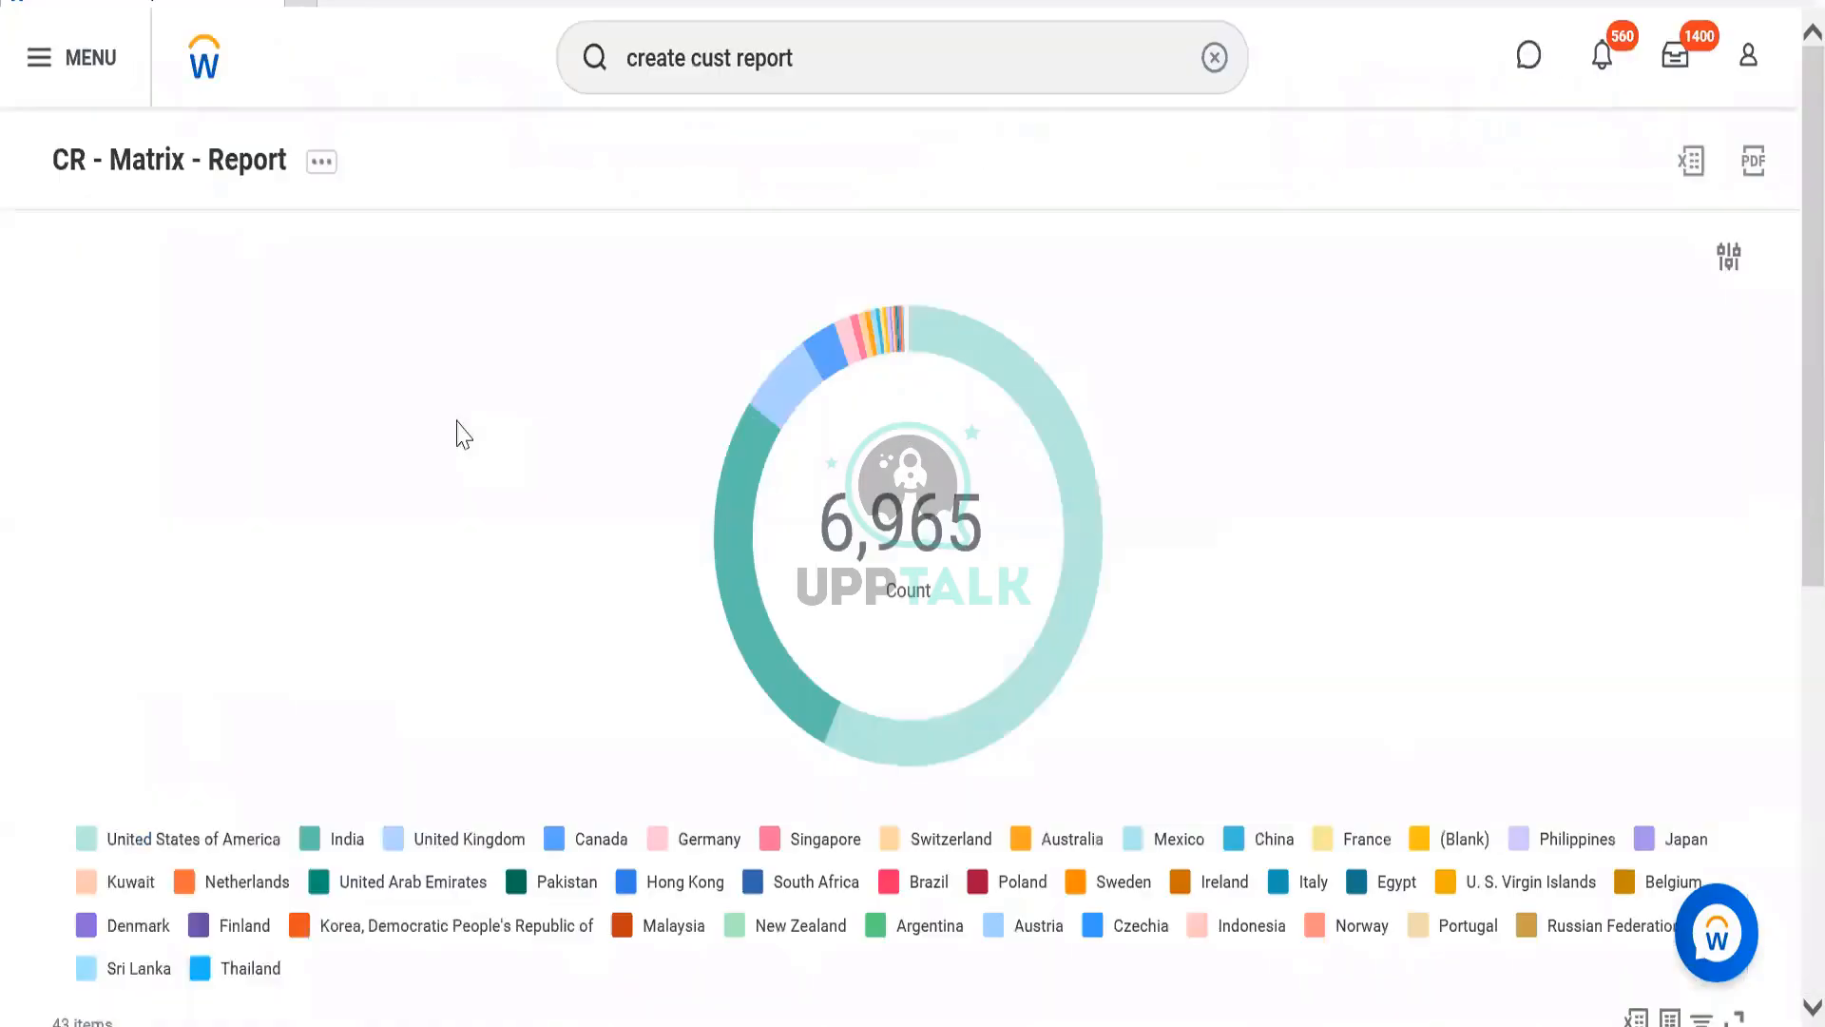
click(1297, 568)
scroll(1265, 414, down, 3)
scroll(1197, 542, down, 4)
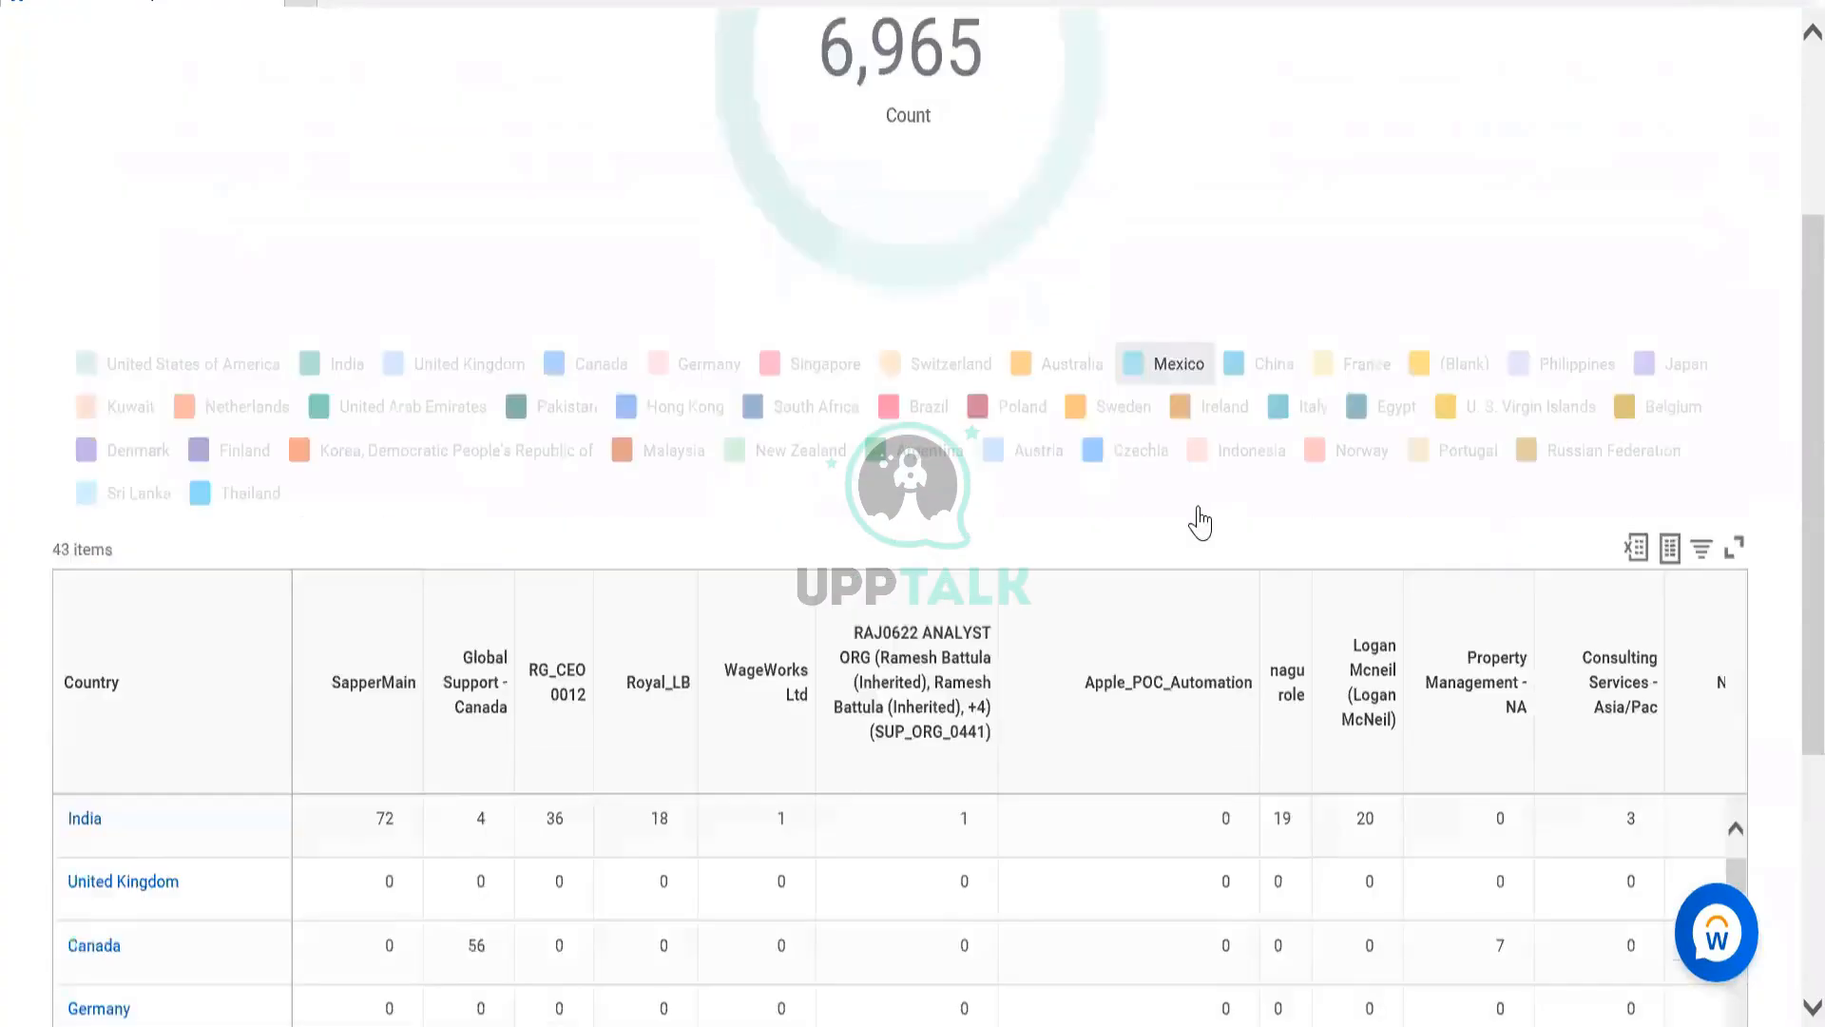
scroll(1145, 546, down, 2)
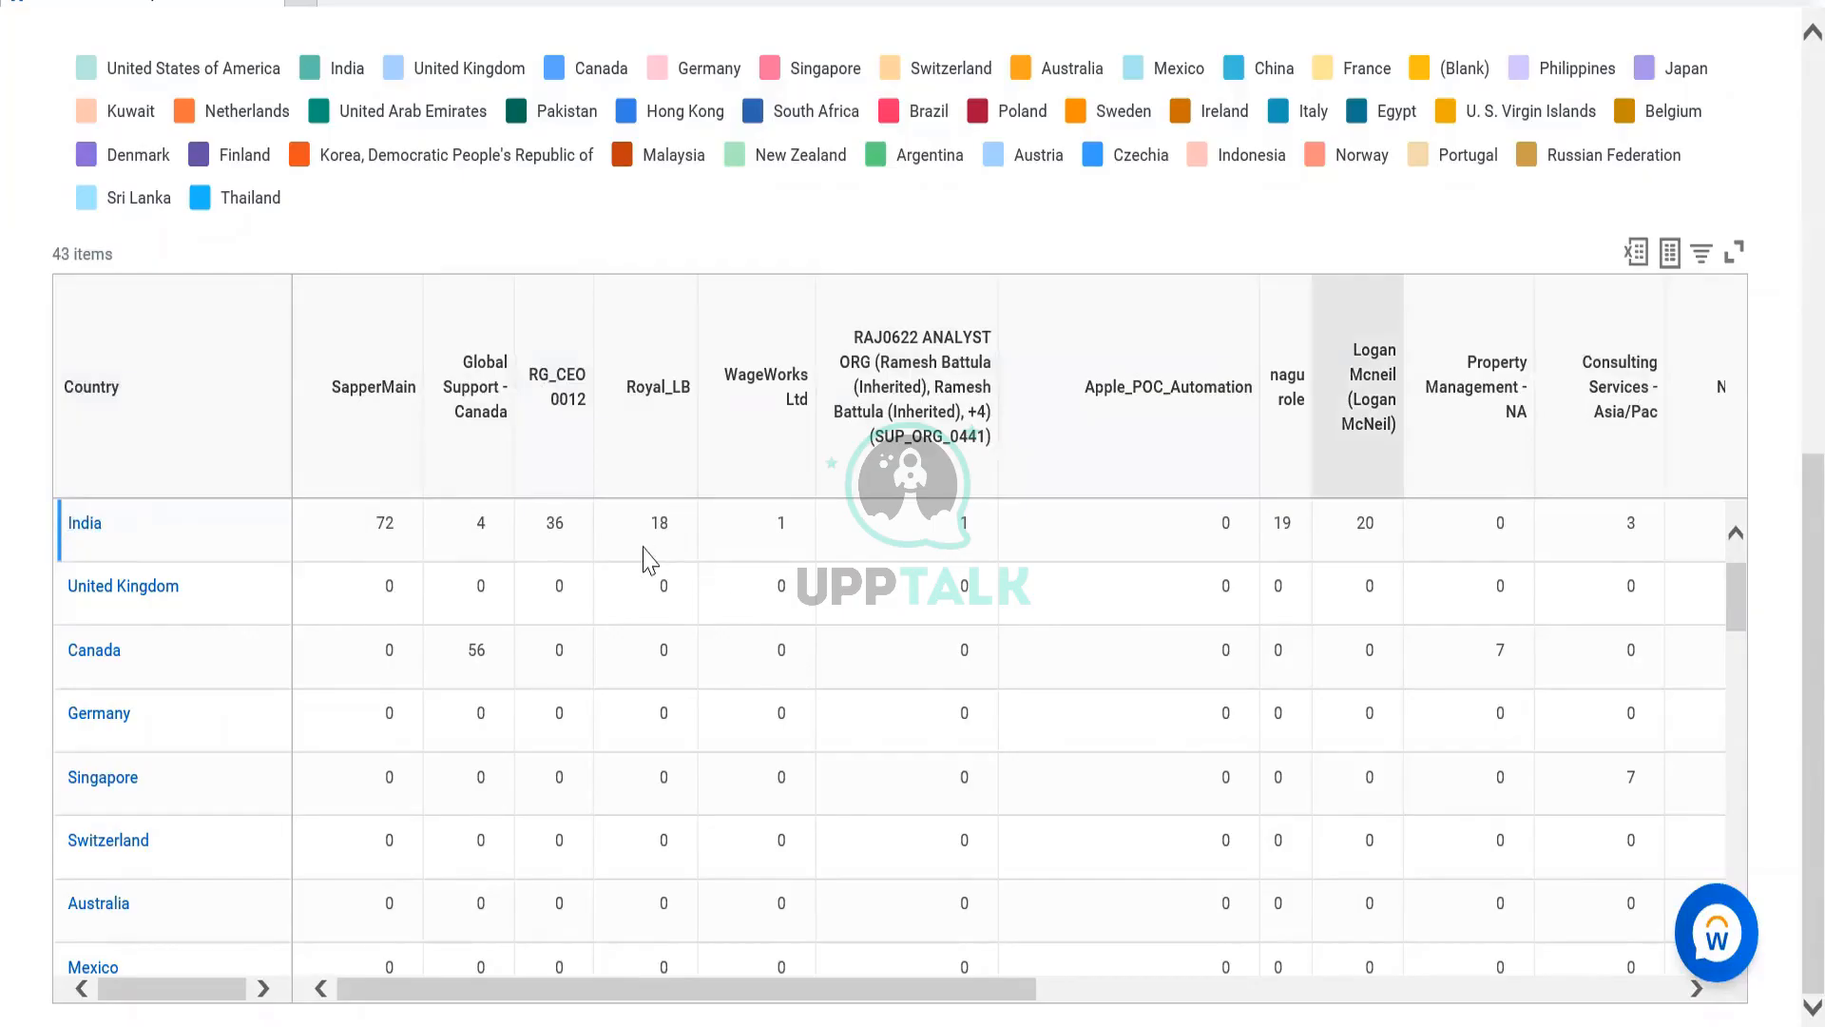
Review the worker counts per country across all supervisory organization columns, including the Other and Count columns.
click(677, 662)
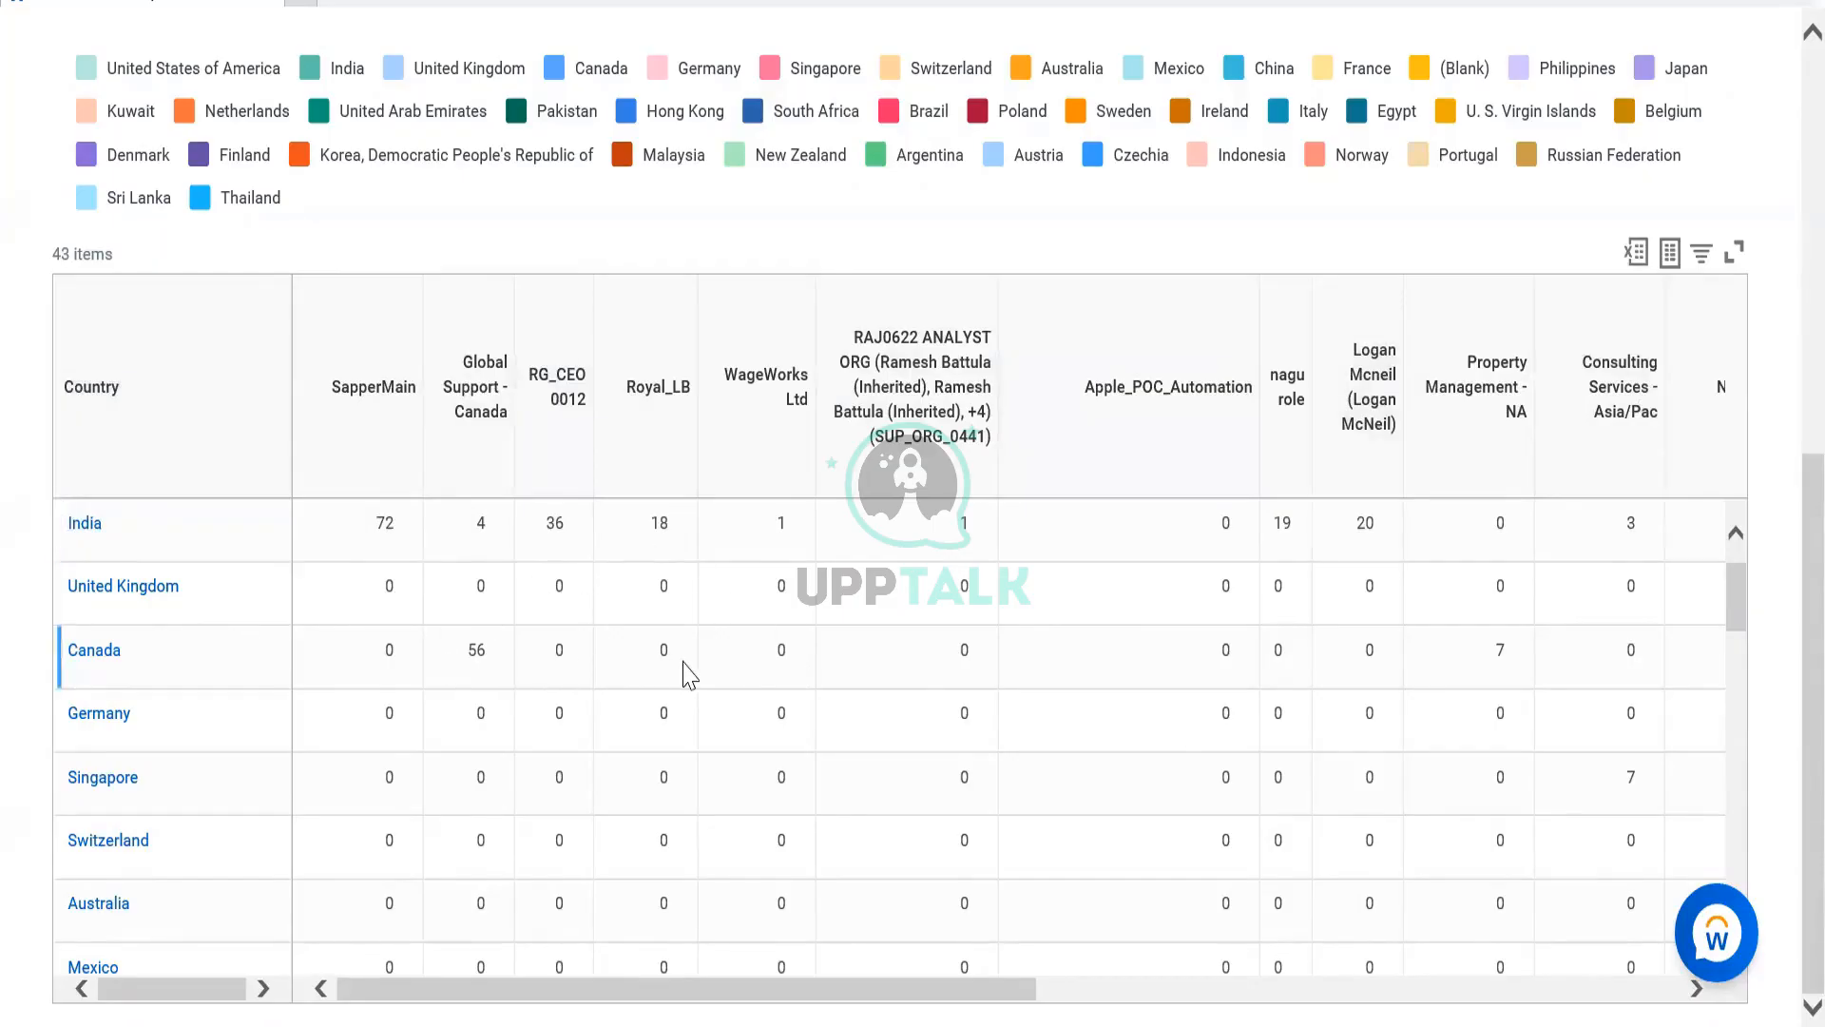
scroll(684, 663, down, 3)
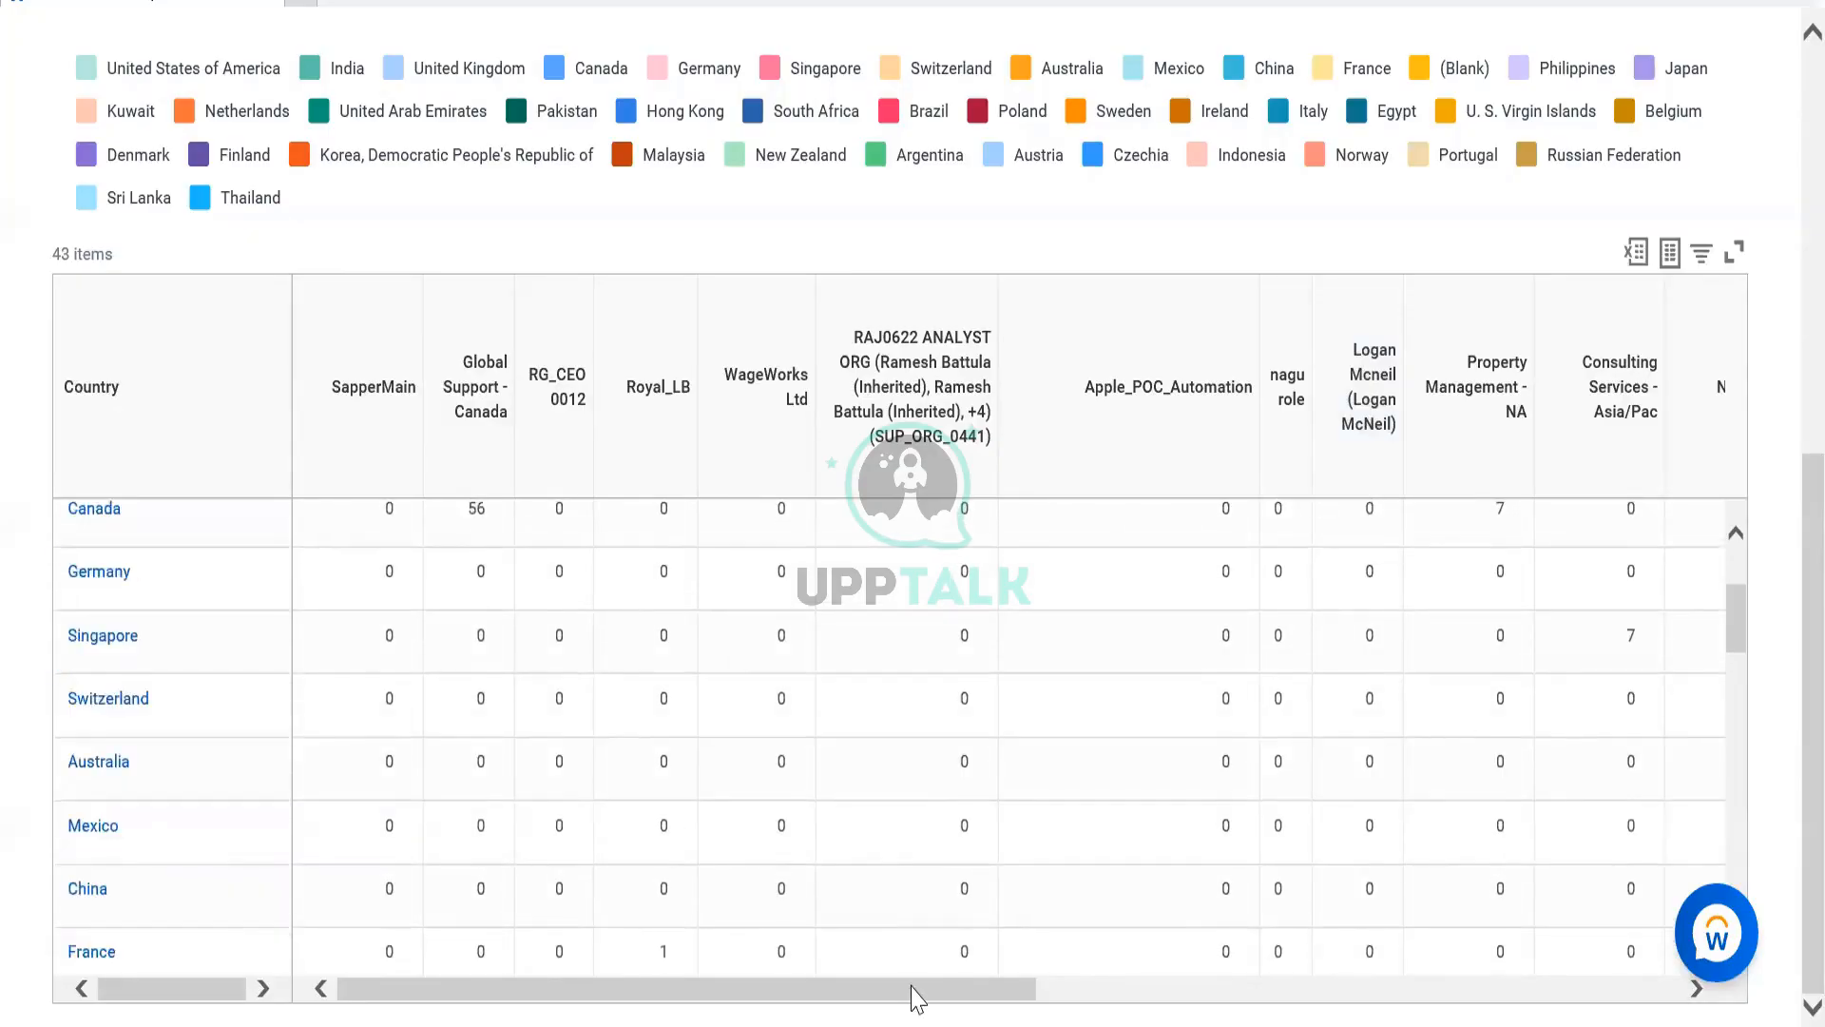
drag(1132, 984, 1540, 998)
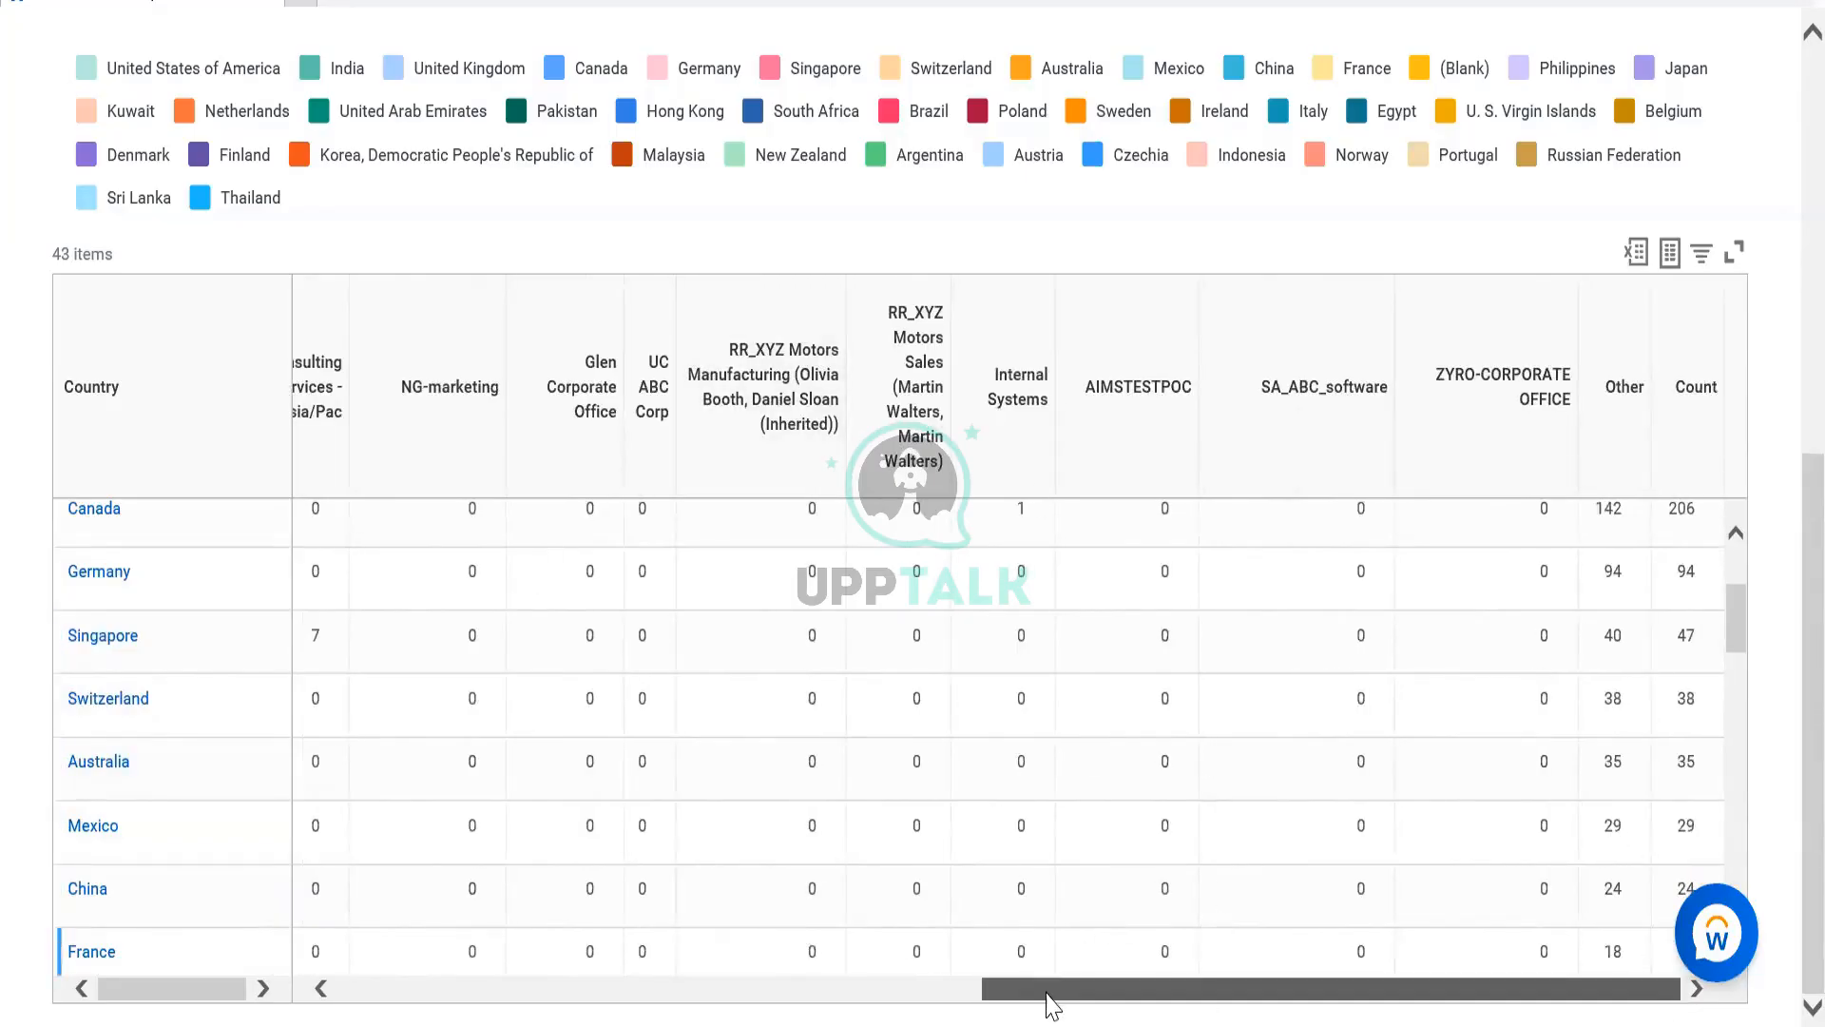
drag(1305, 984, 1456, 797)
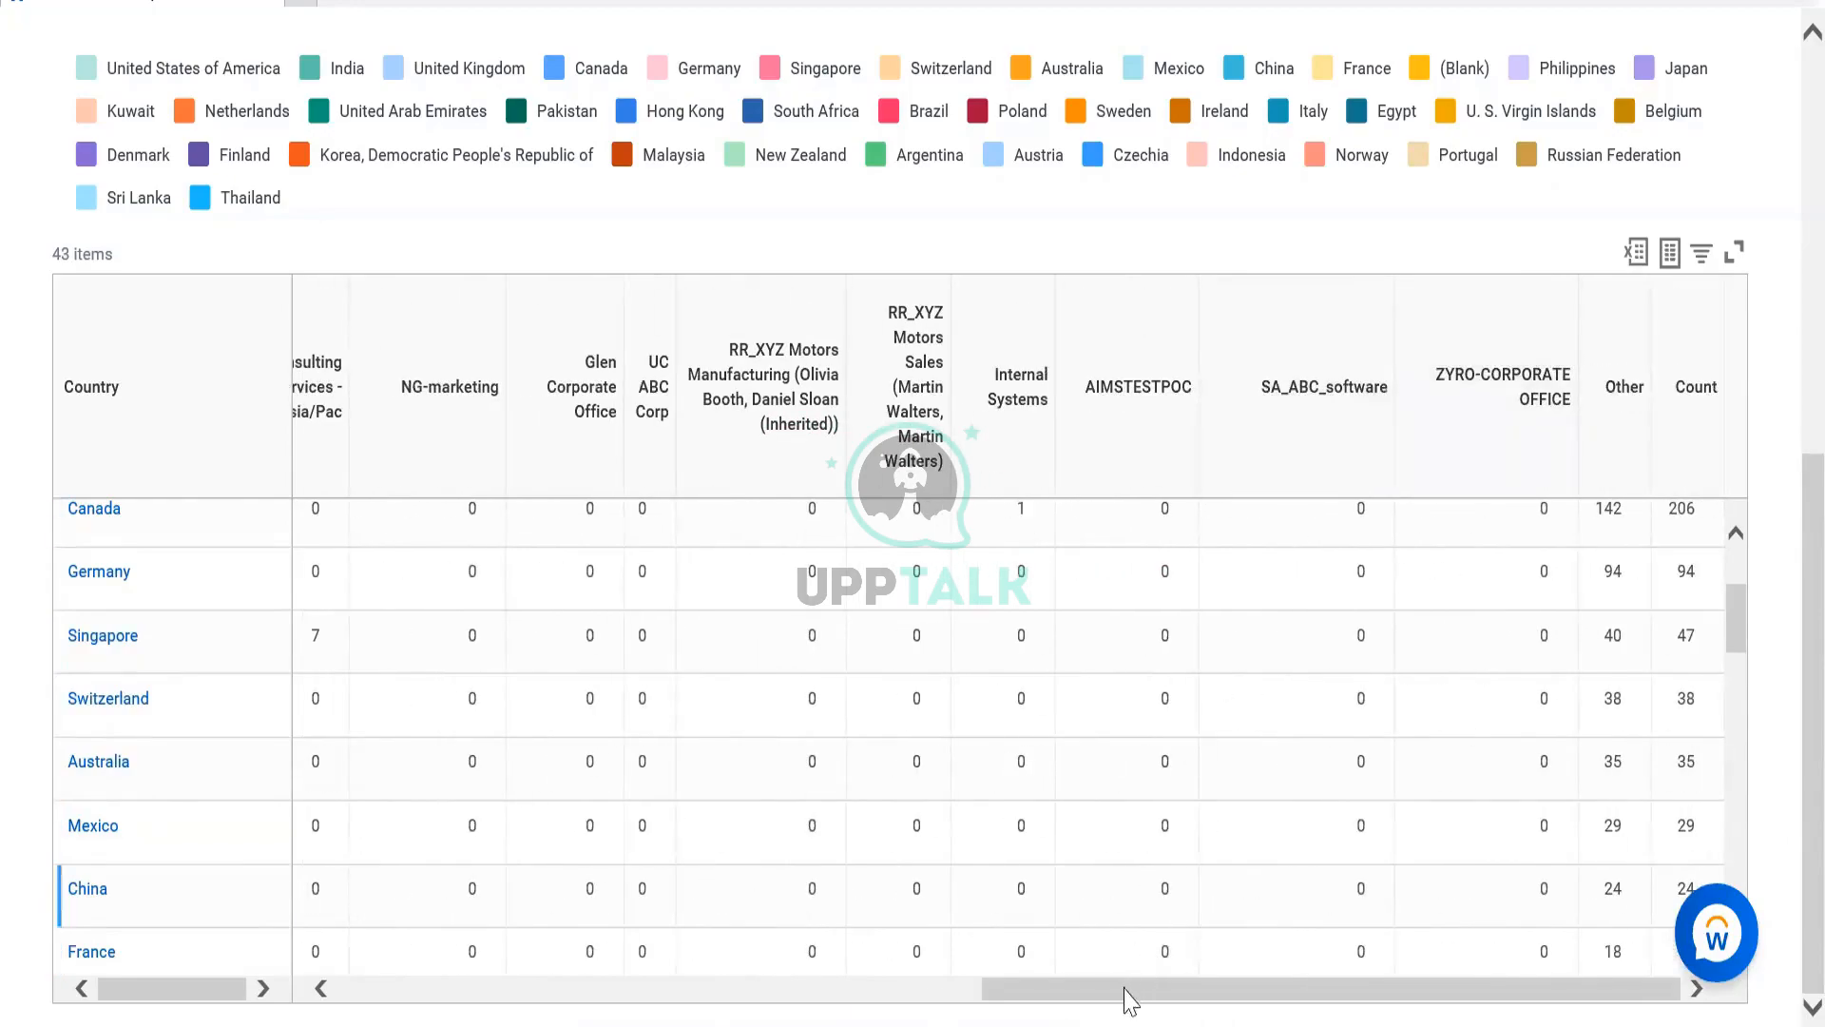
drag(1091, 1006, 447, 1017)
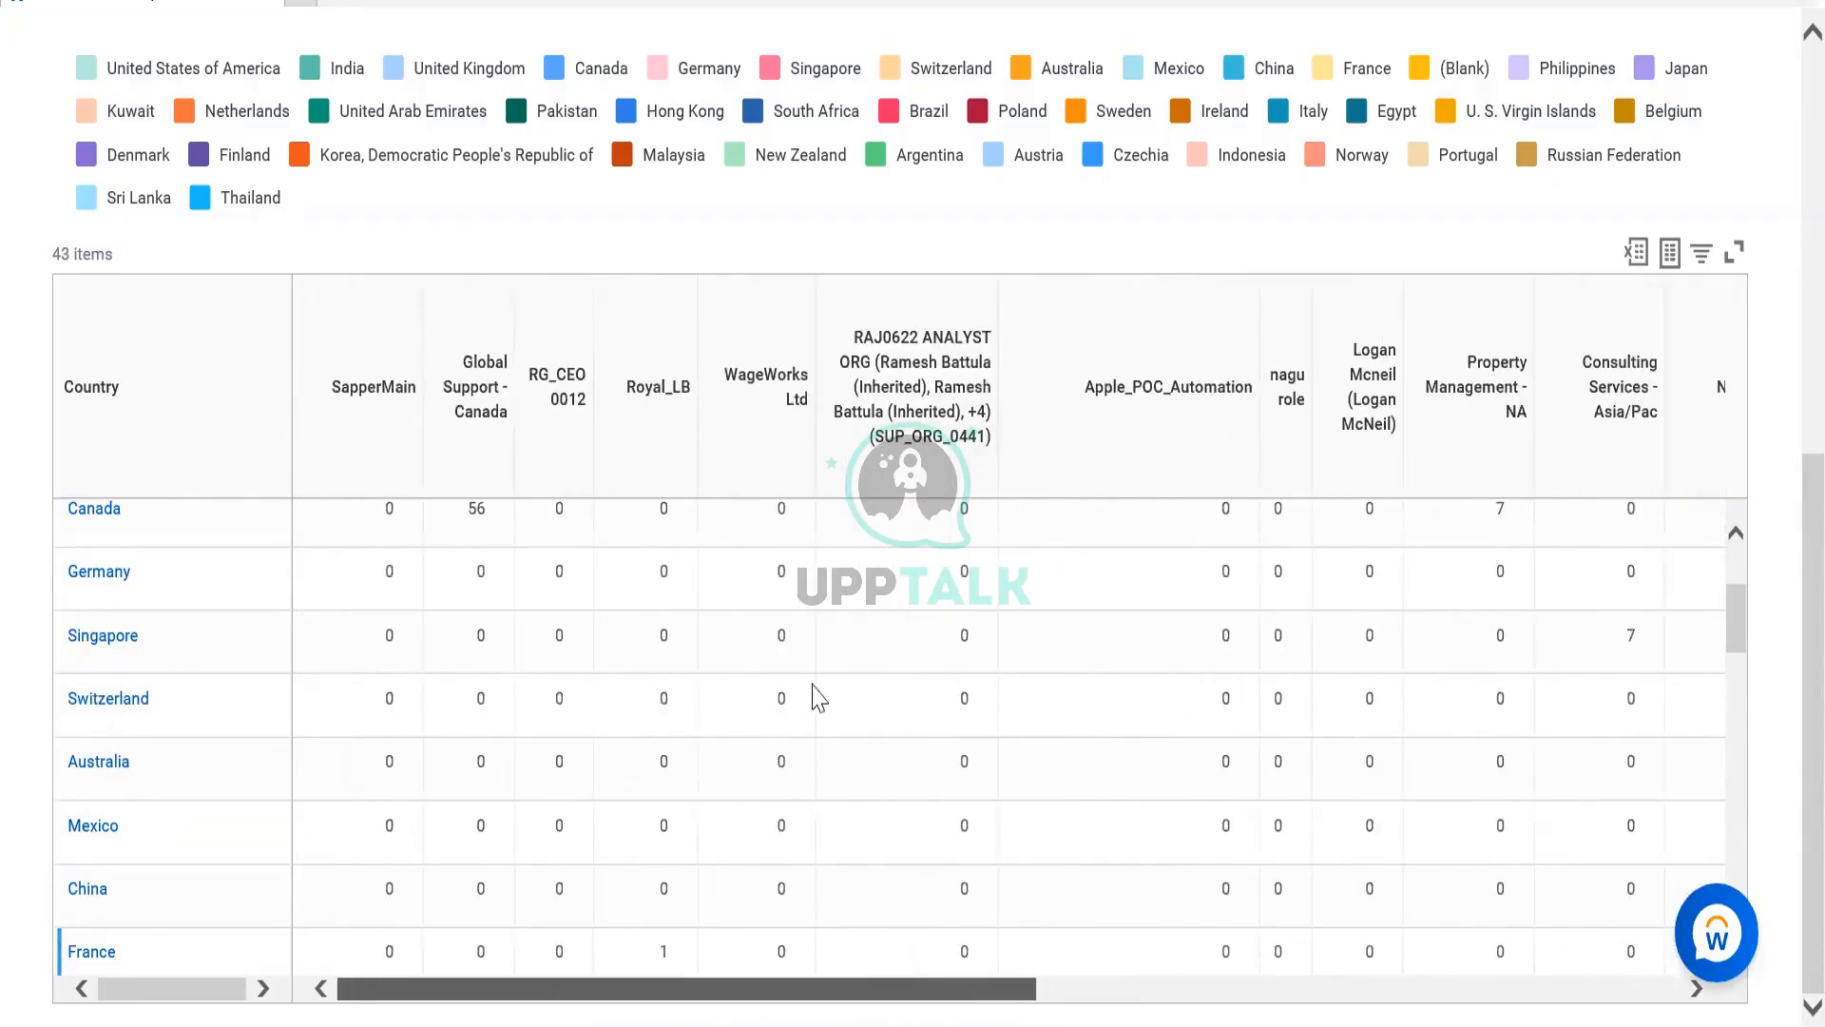
scroll(385, 635, up, 2)
scroll(1117, 649, up, 3)
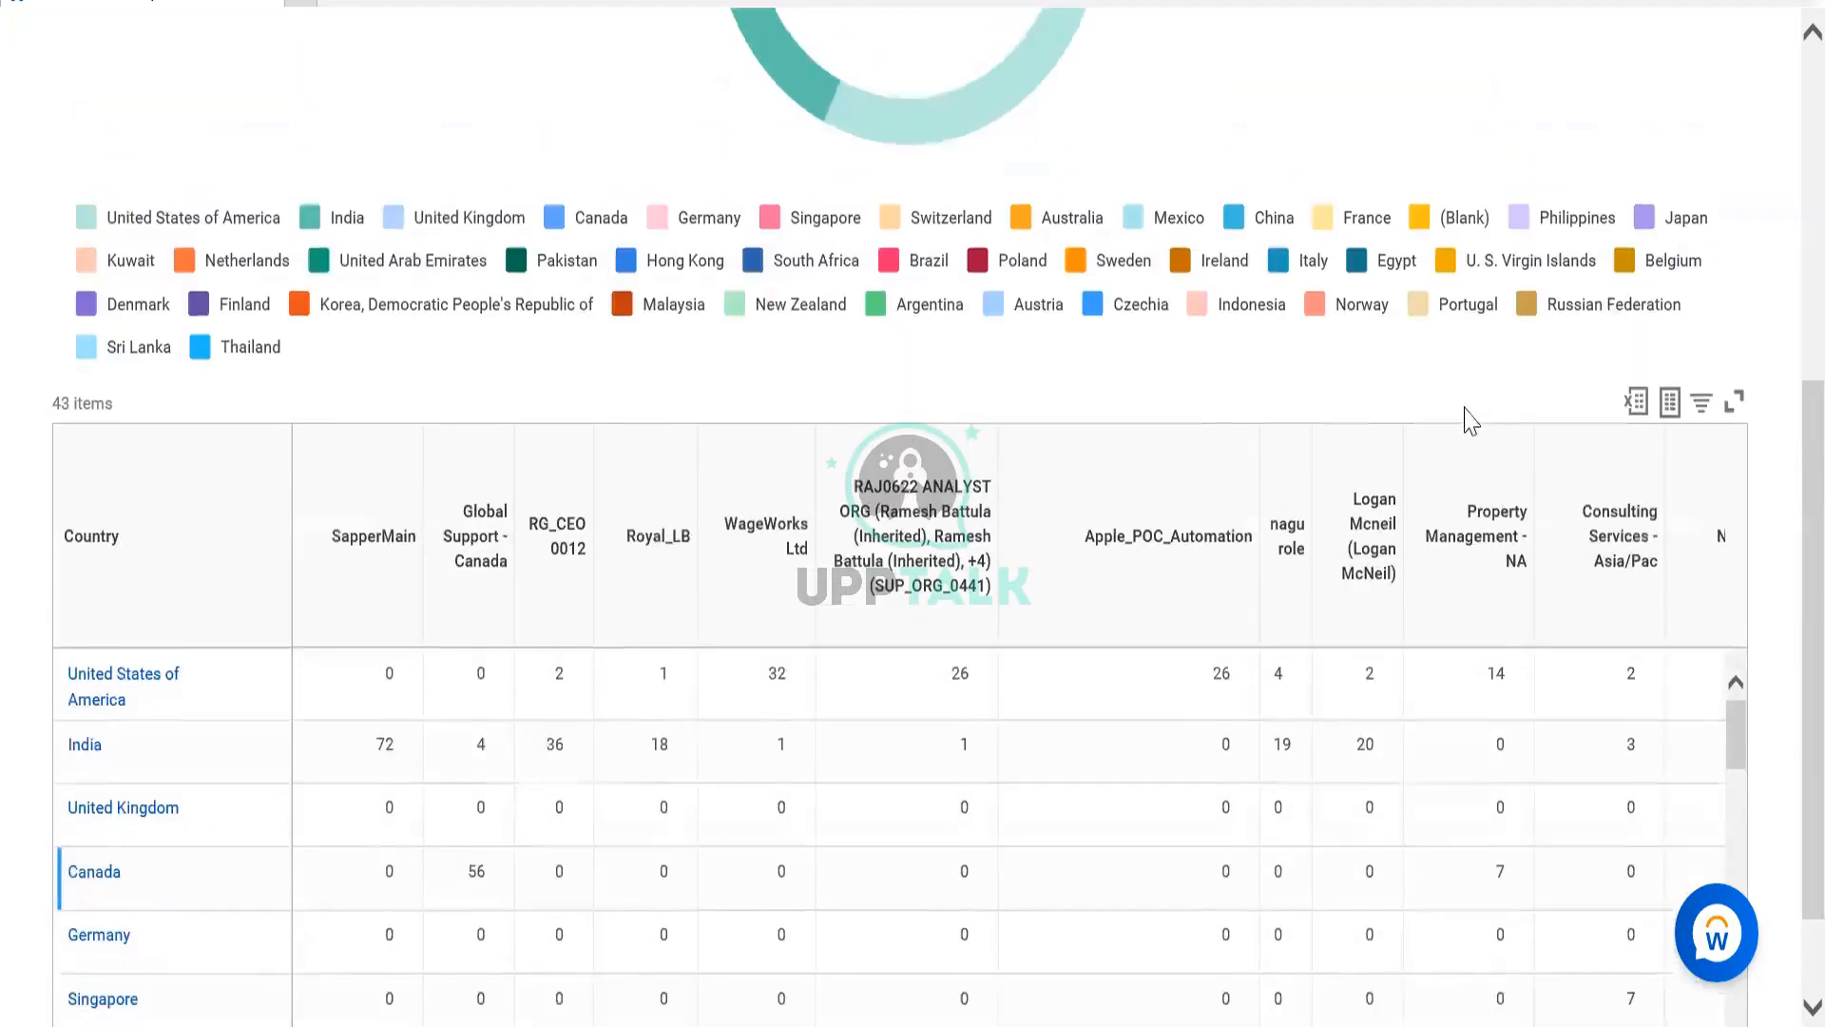
scroll(326, 681, up, 2)
scroll(323, 673, up, 3)
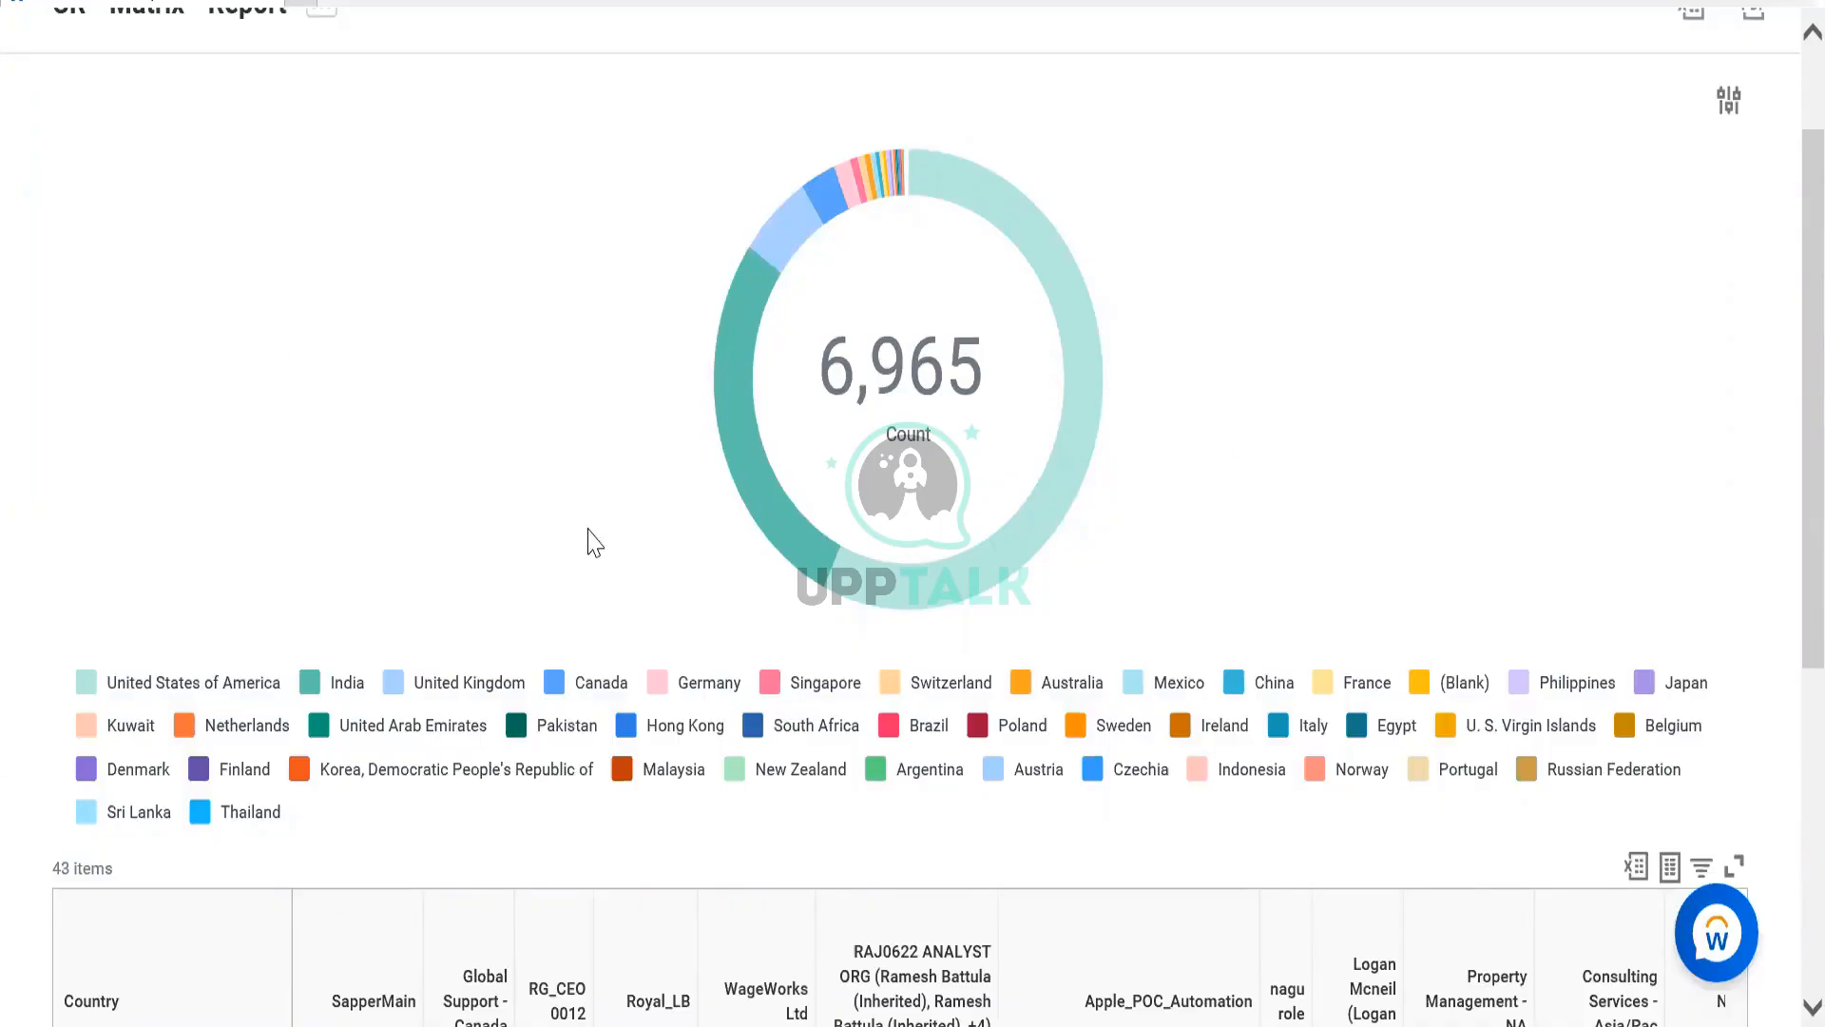
scroll(786, 632, up, 2)
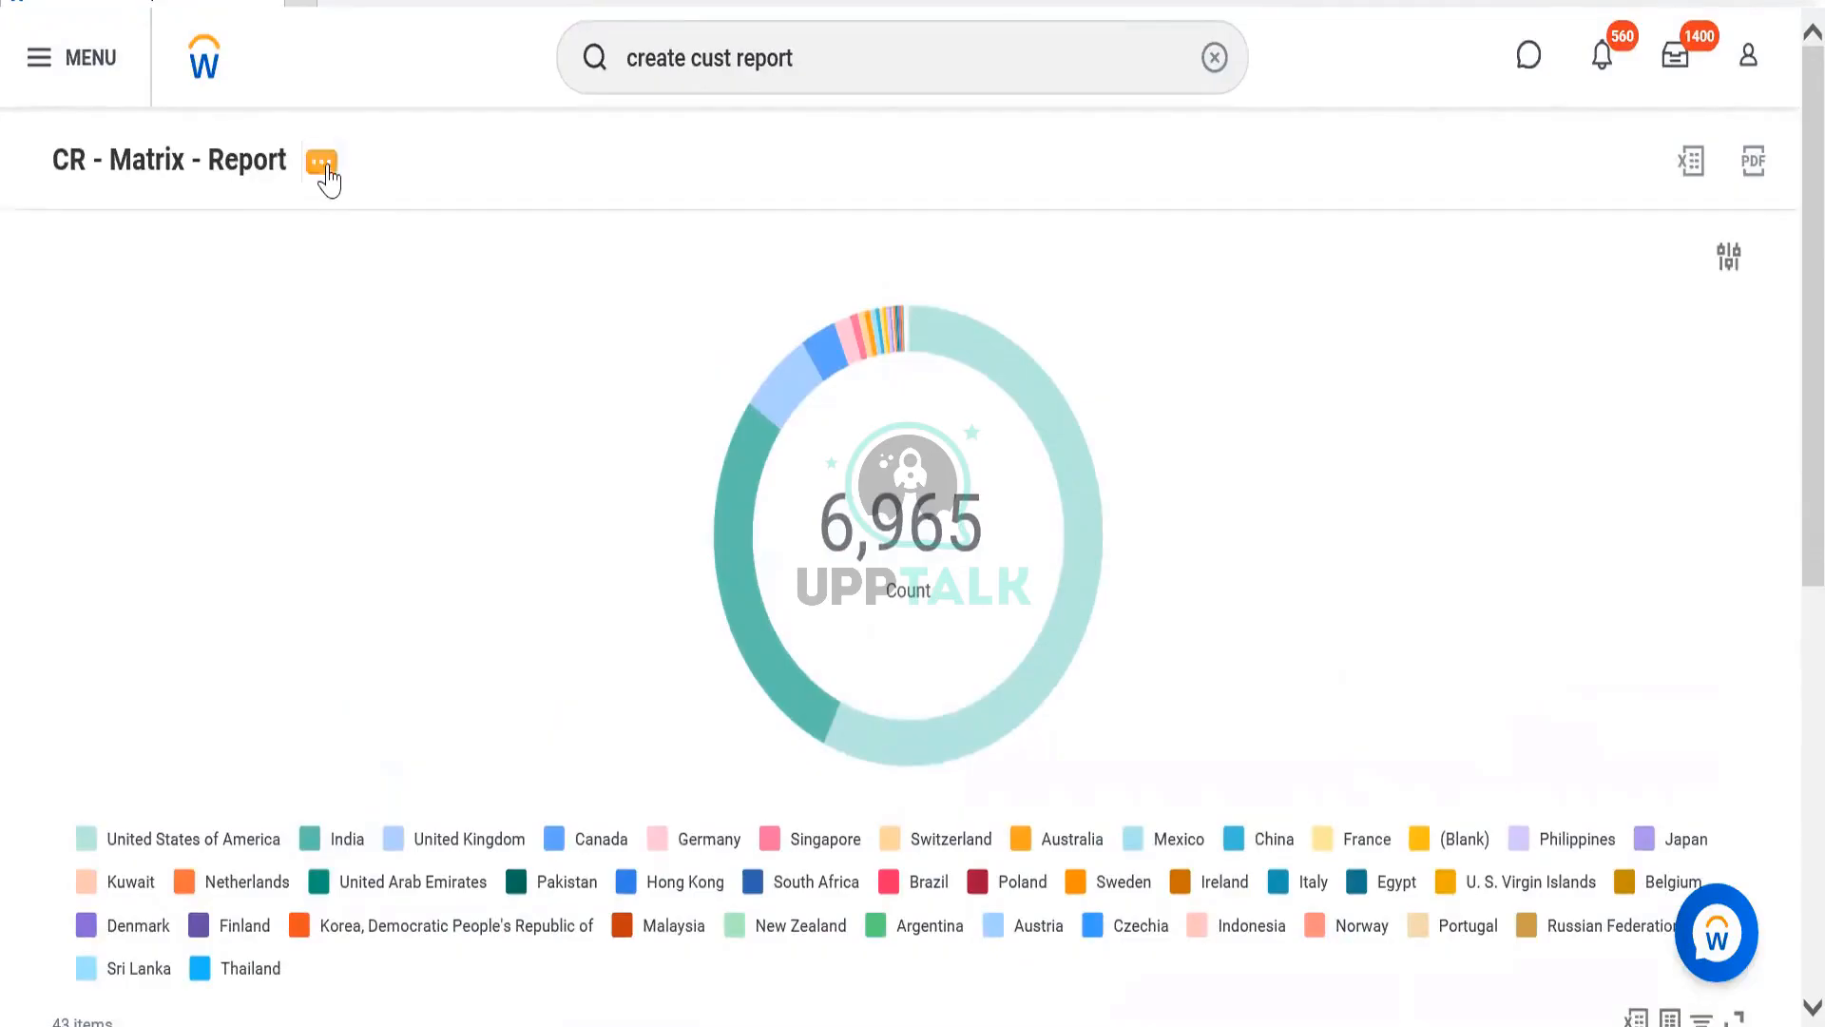
Switch to the Matrix Report notes in Notepad and review the points on row and column grouping and the 8-row maximum.
click(328, 176)
click(1242, 906)
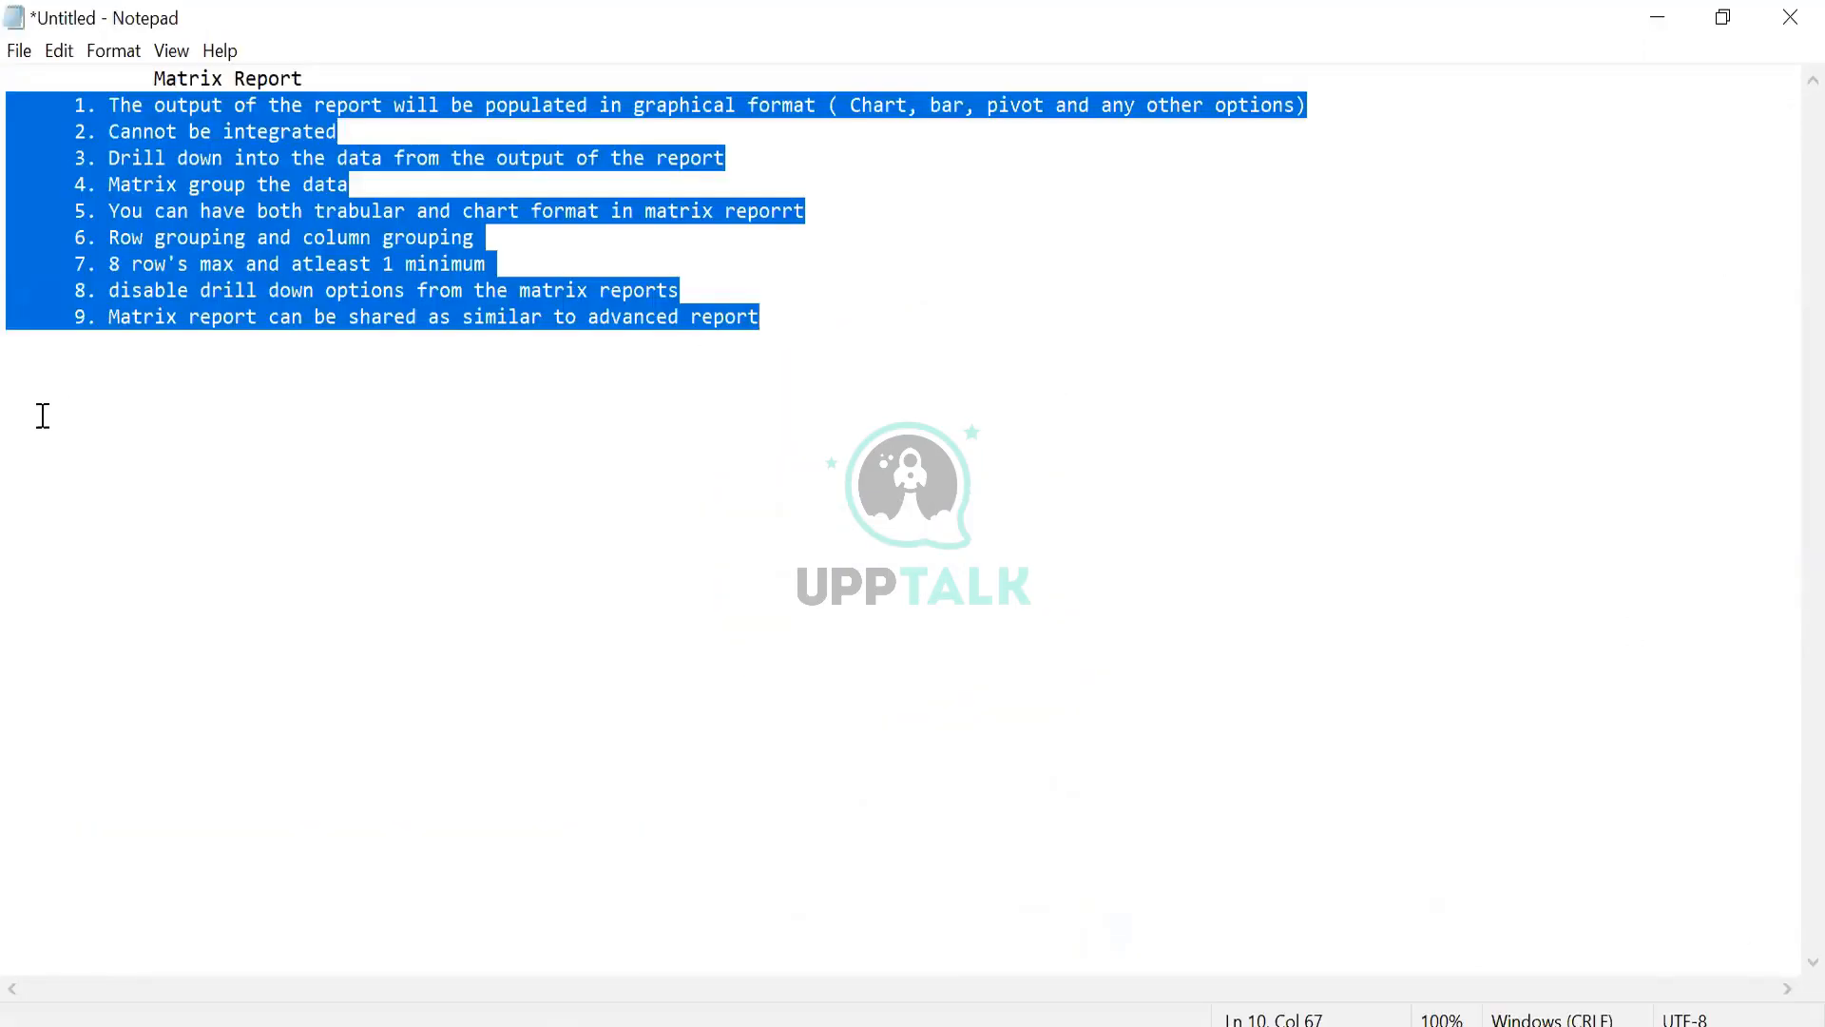
click(328, 285)
click(111, 276)
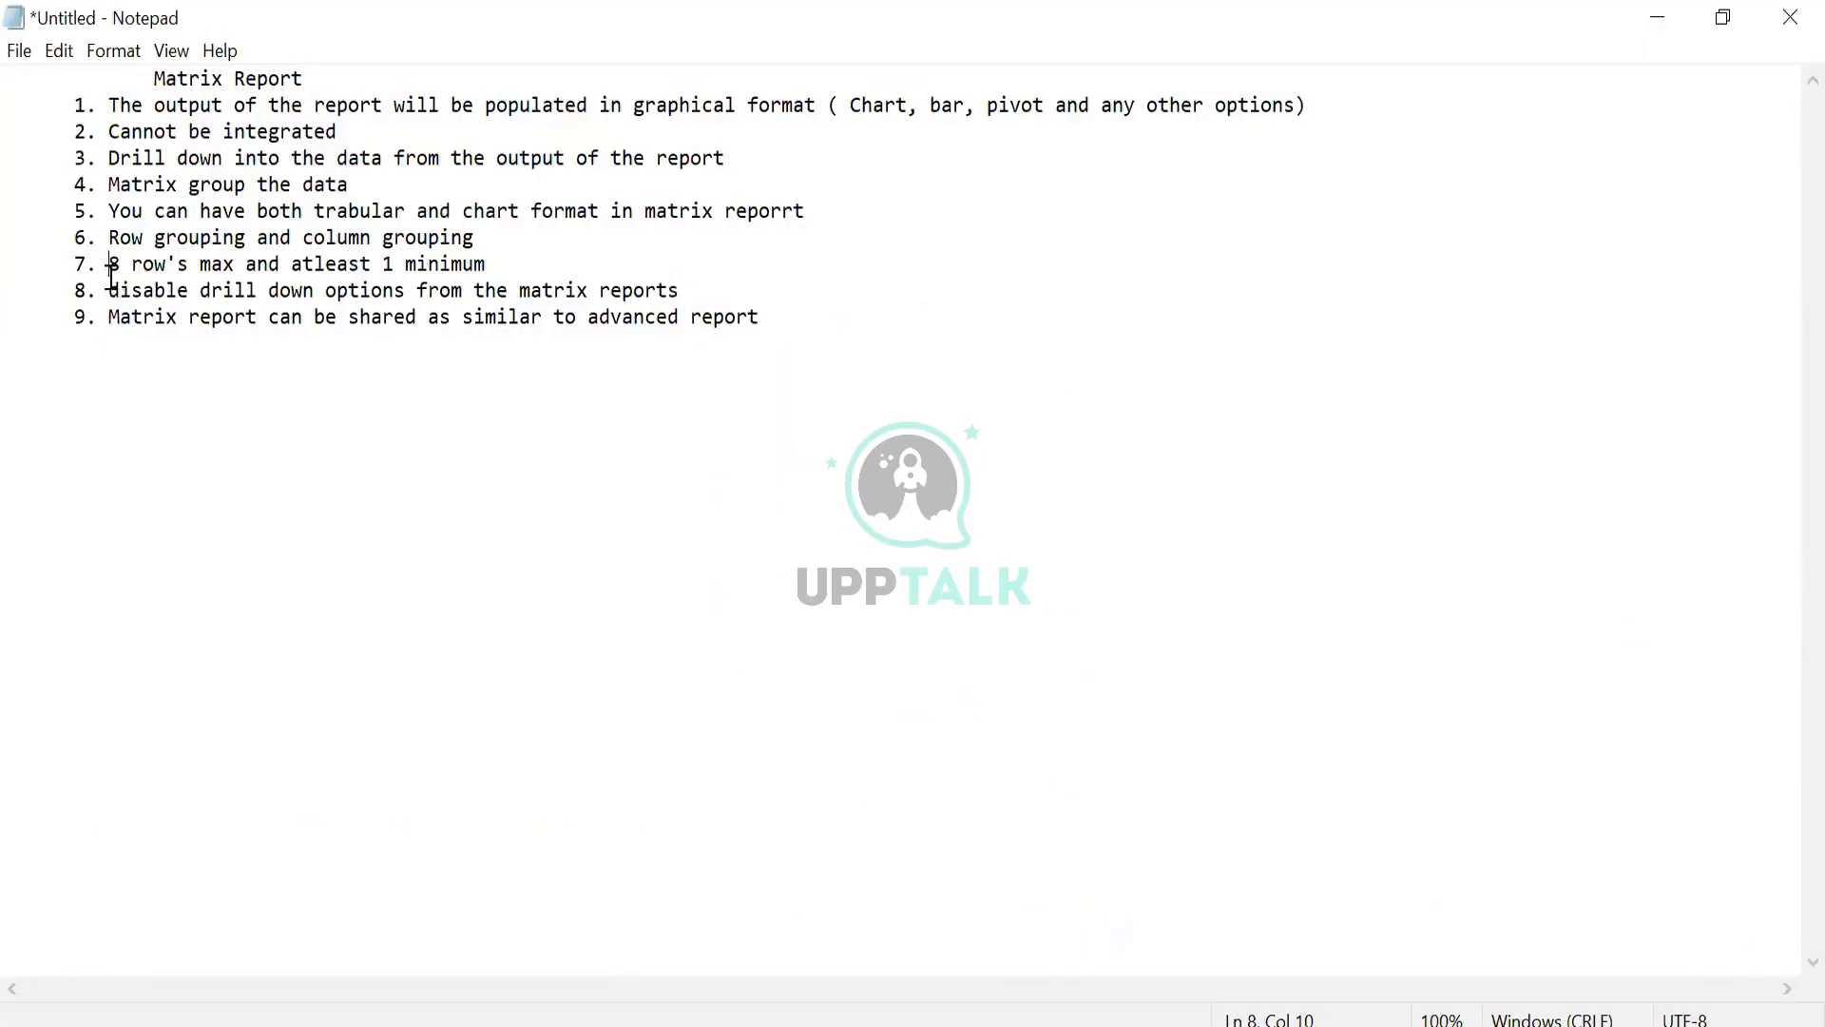
drag(112, 274, 497, 269)
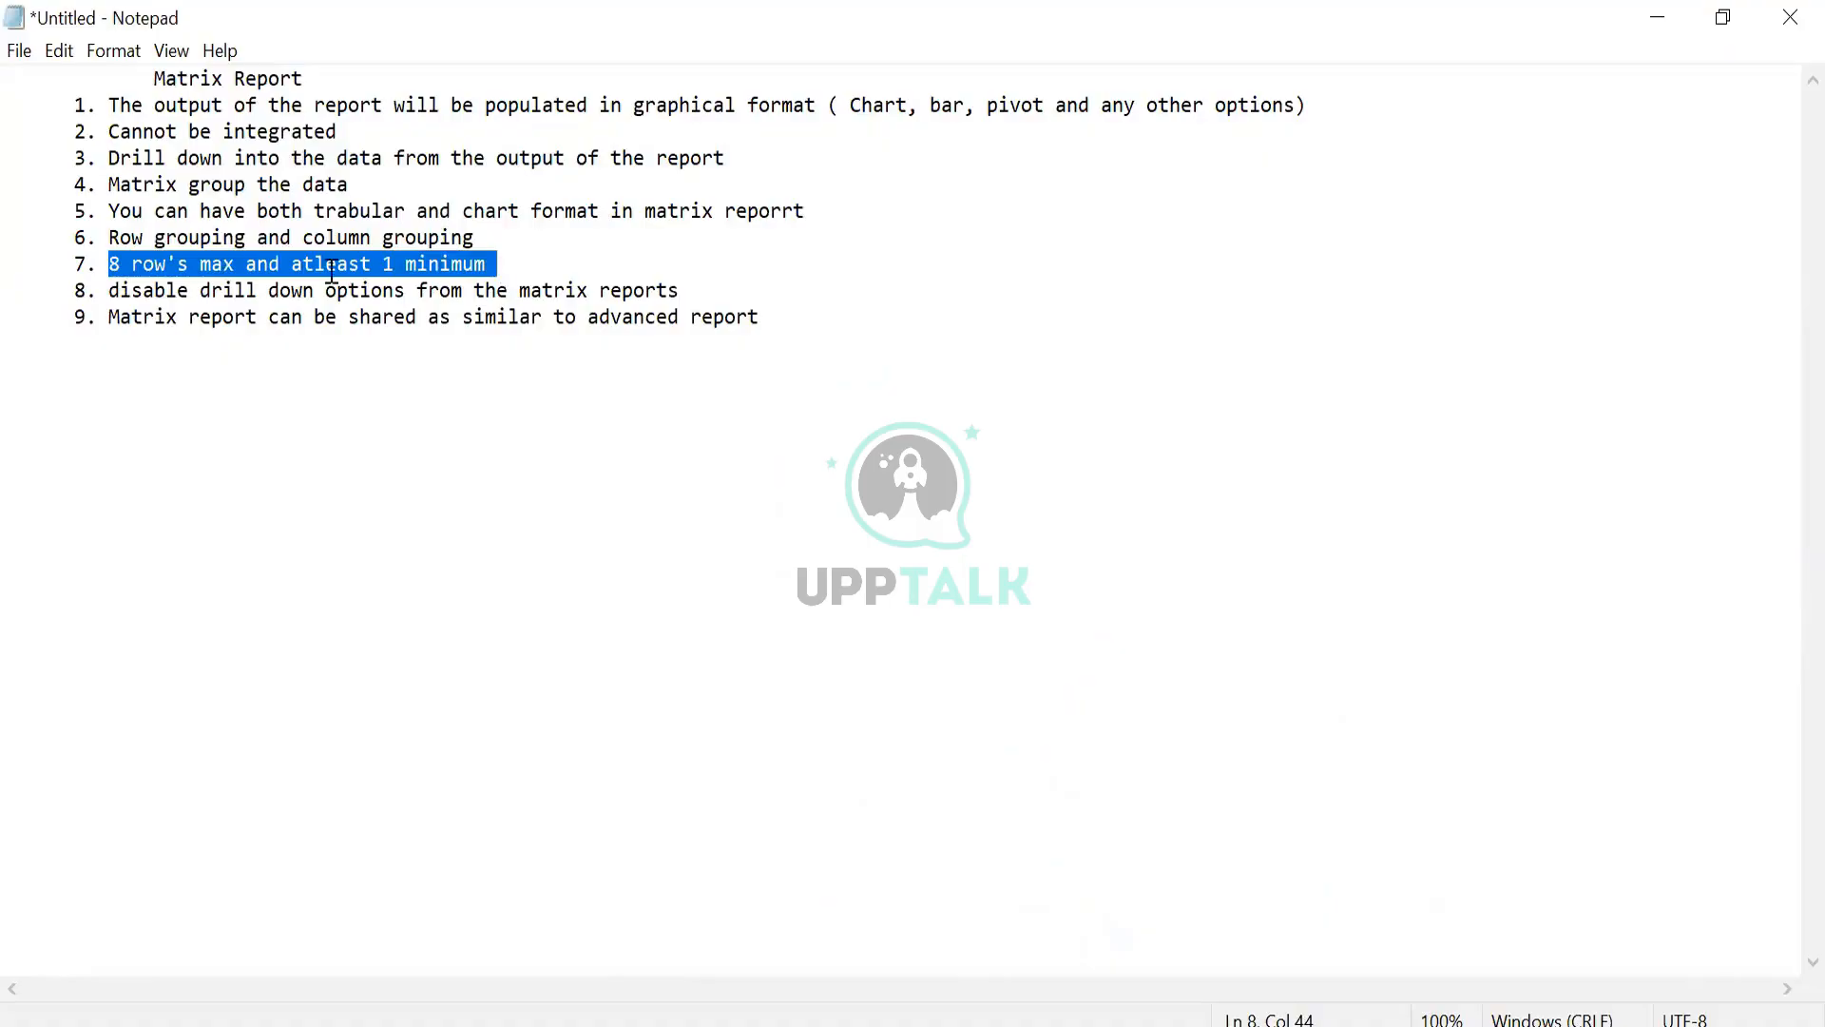
click(126, 269)
drag(118, 266, 180, 267)
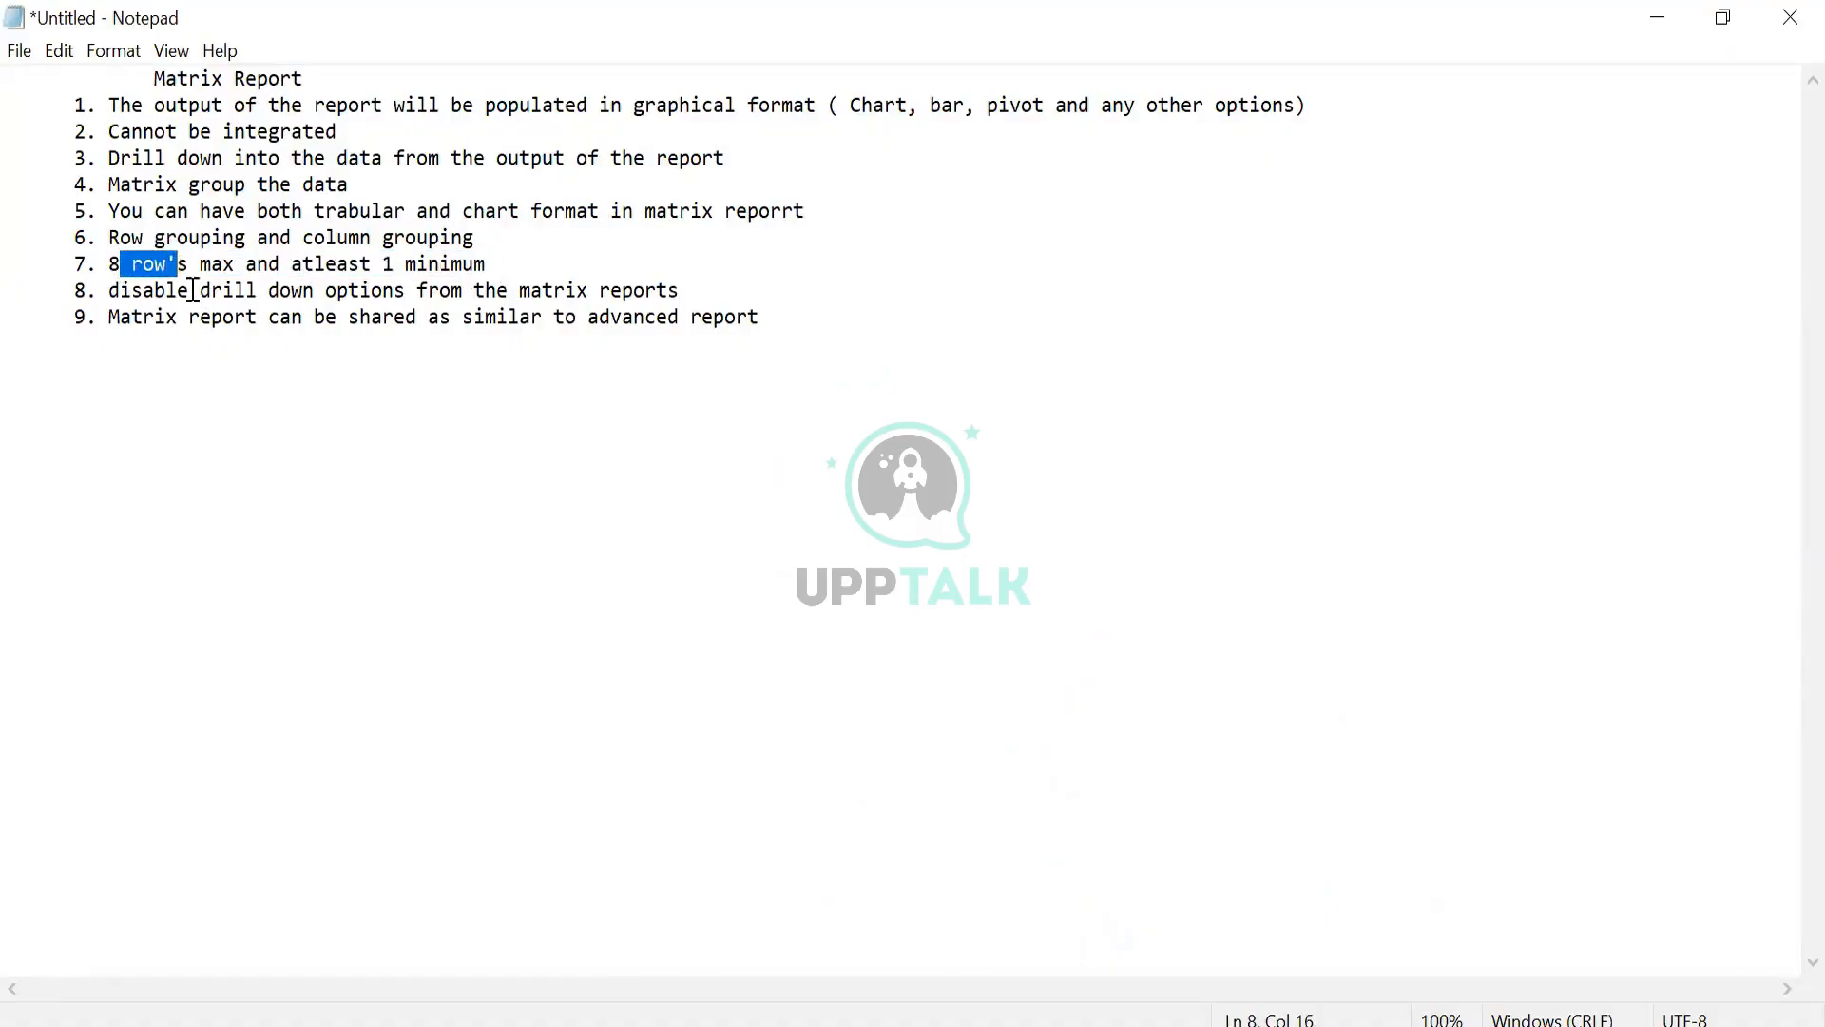
click(154, 270)
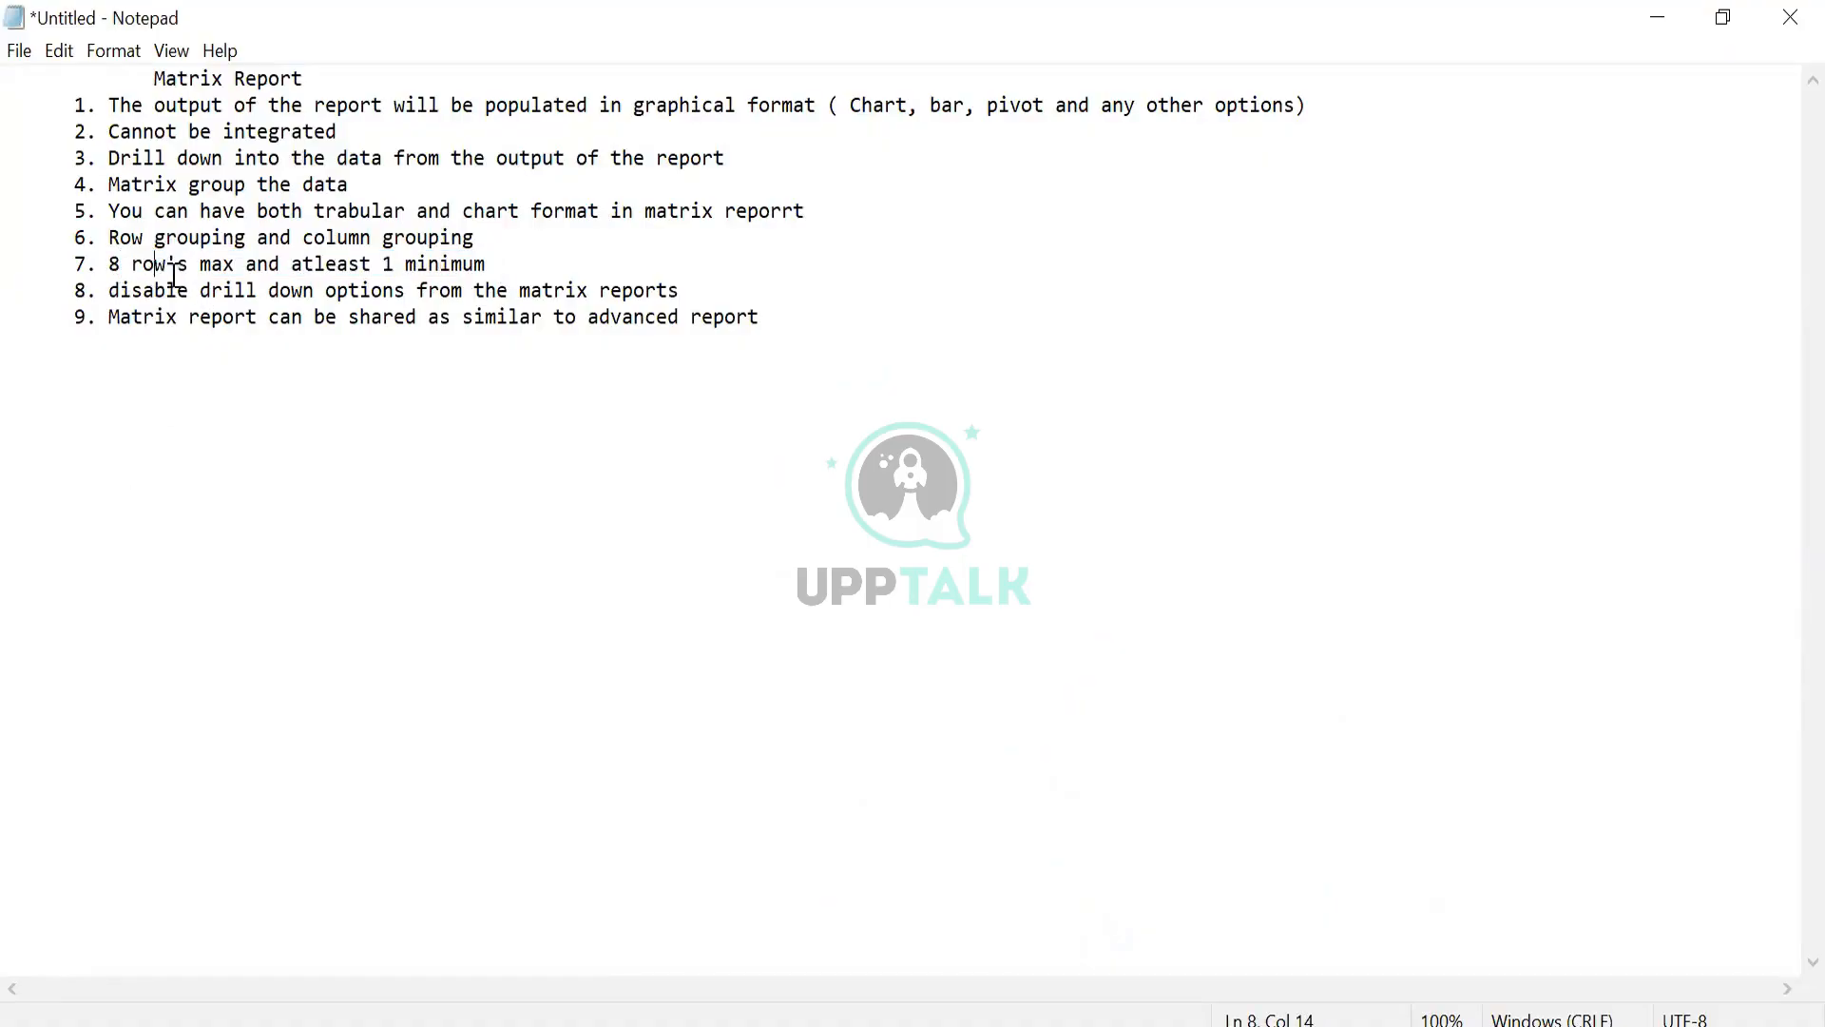
click(124, 257)
drag(125, 256, 510, 268)
click(276, 352)
click(361, 237)
Switch back to Workday and open the CR - Matrix - Report definition for editing.
key(alt+Tab)
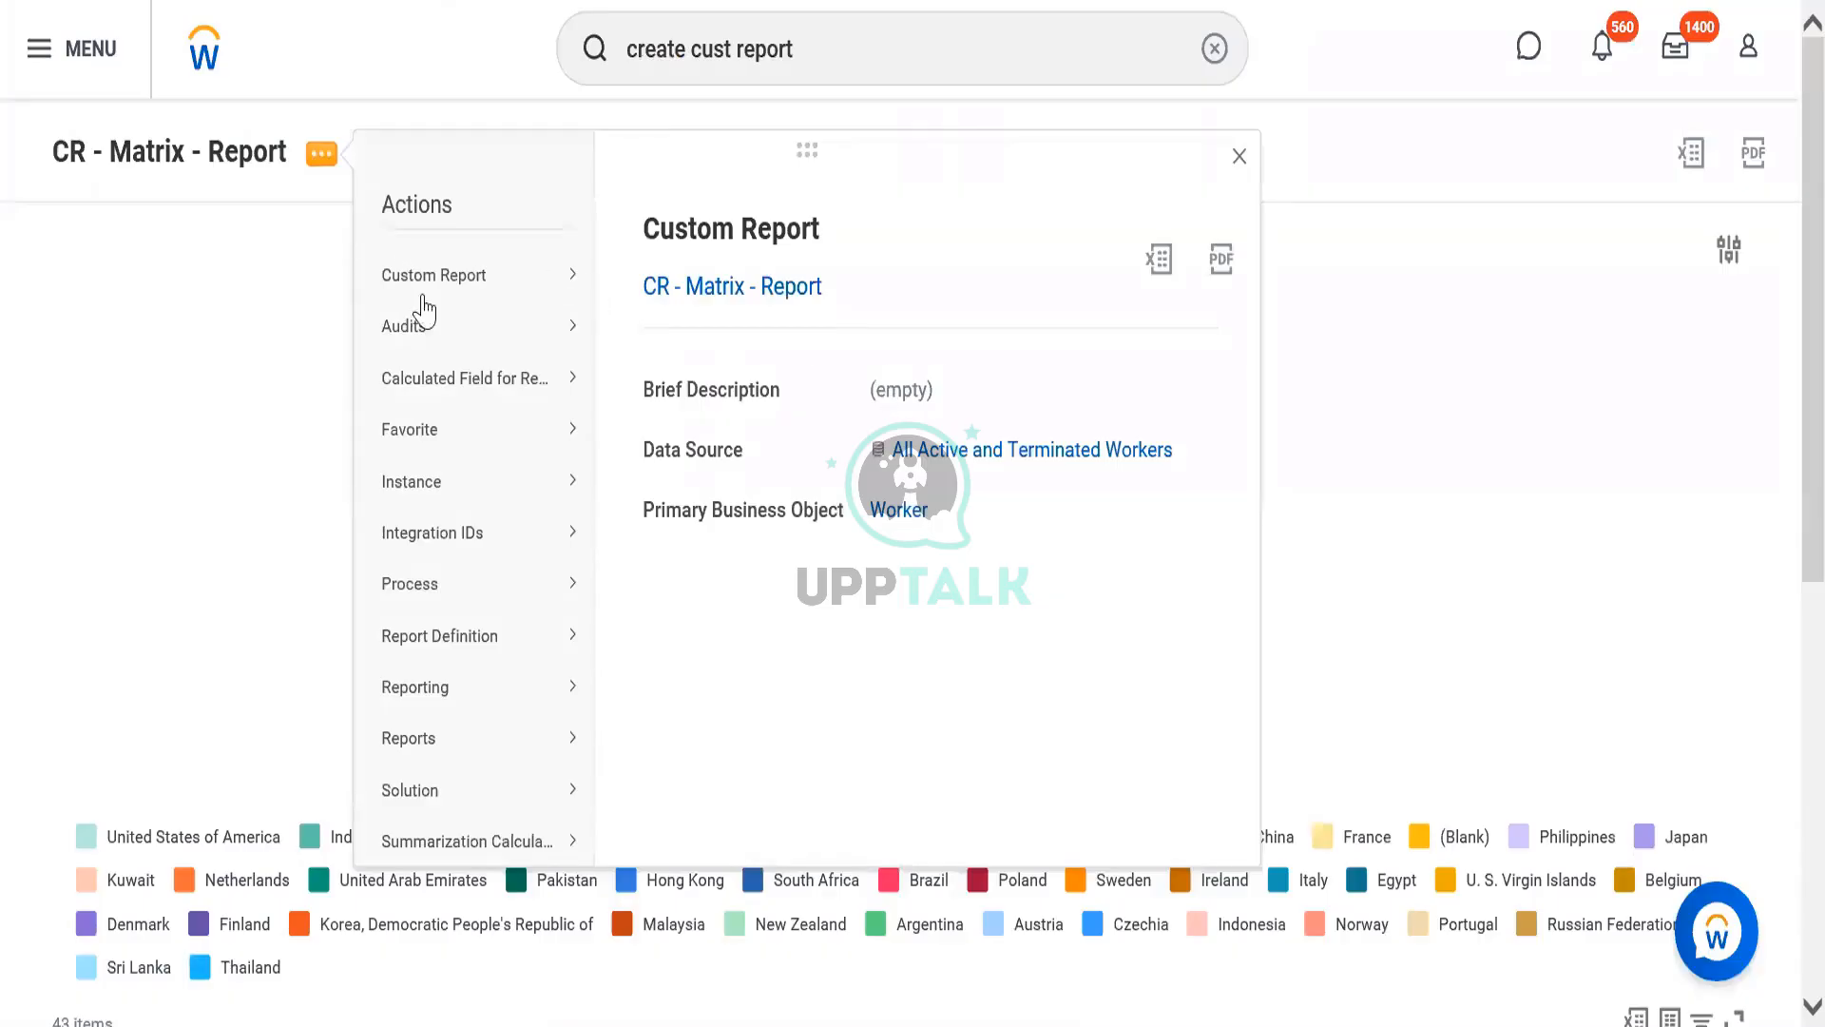
click(476, 273)
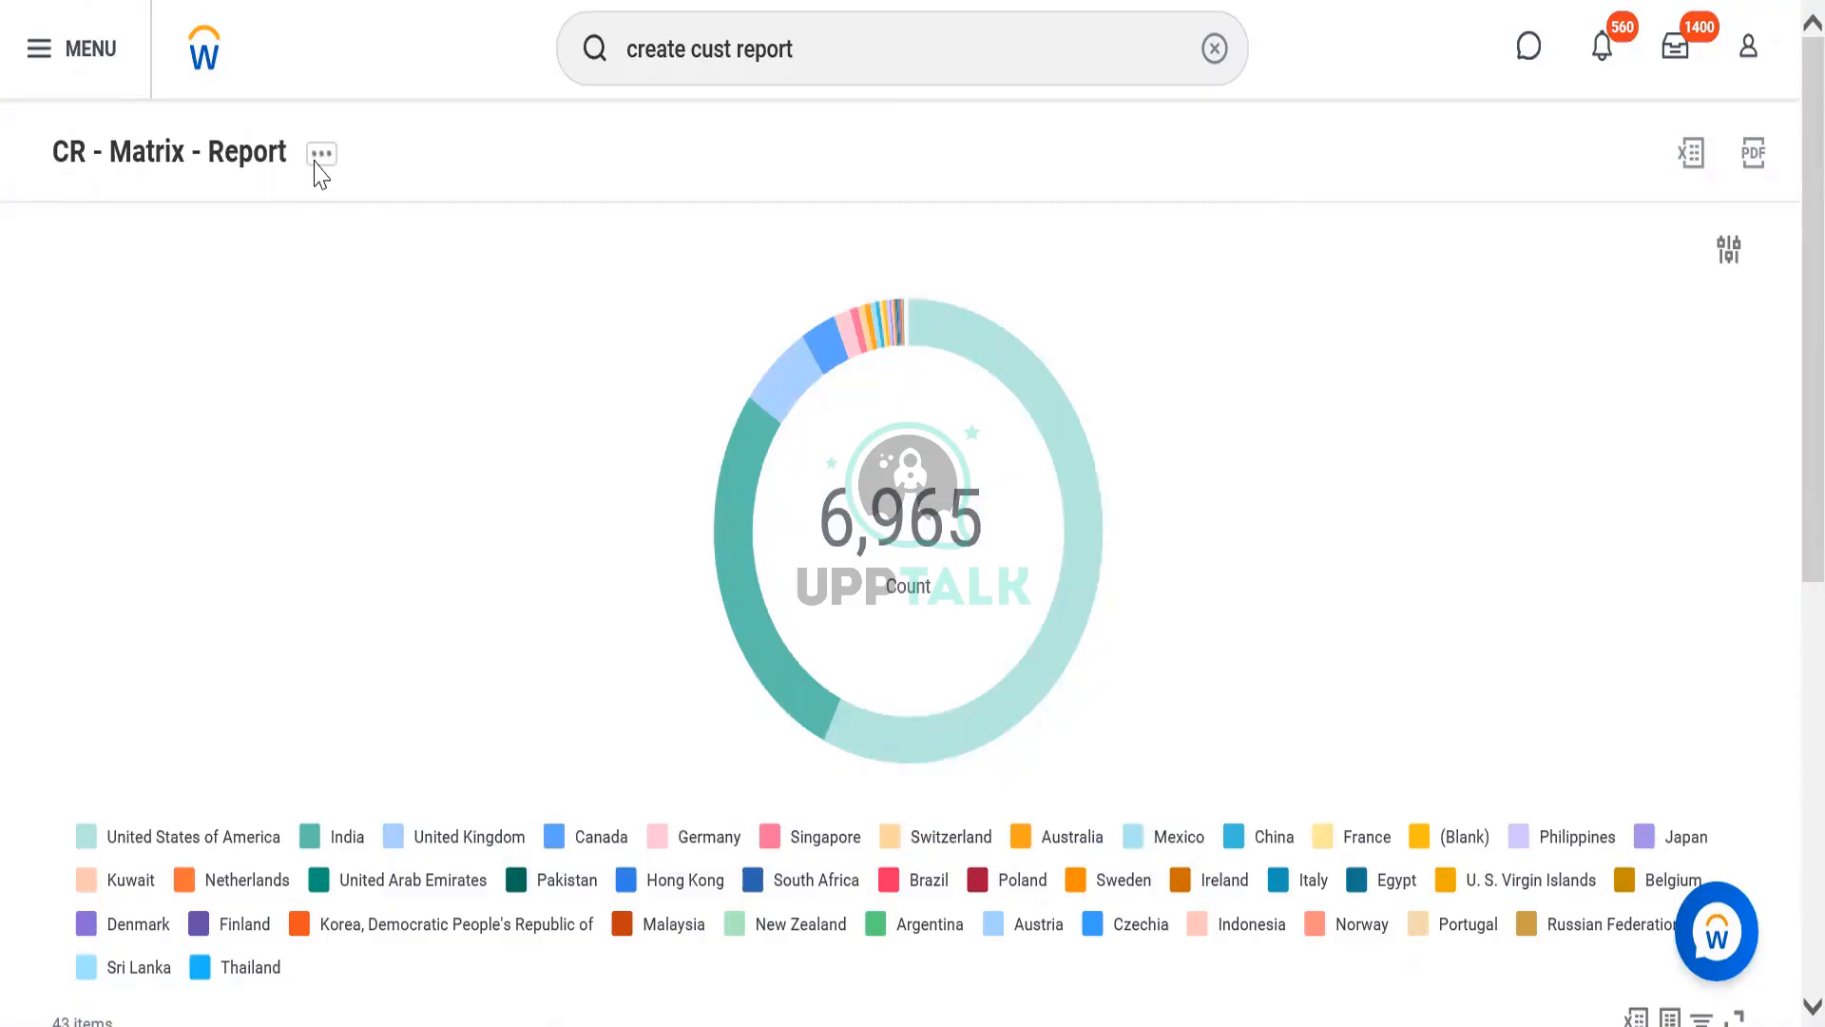
key(ctrl+Tab)
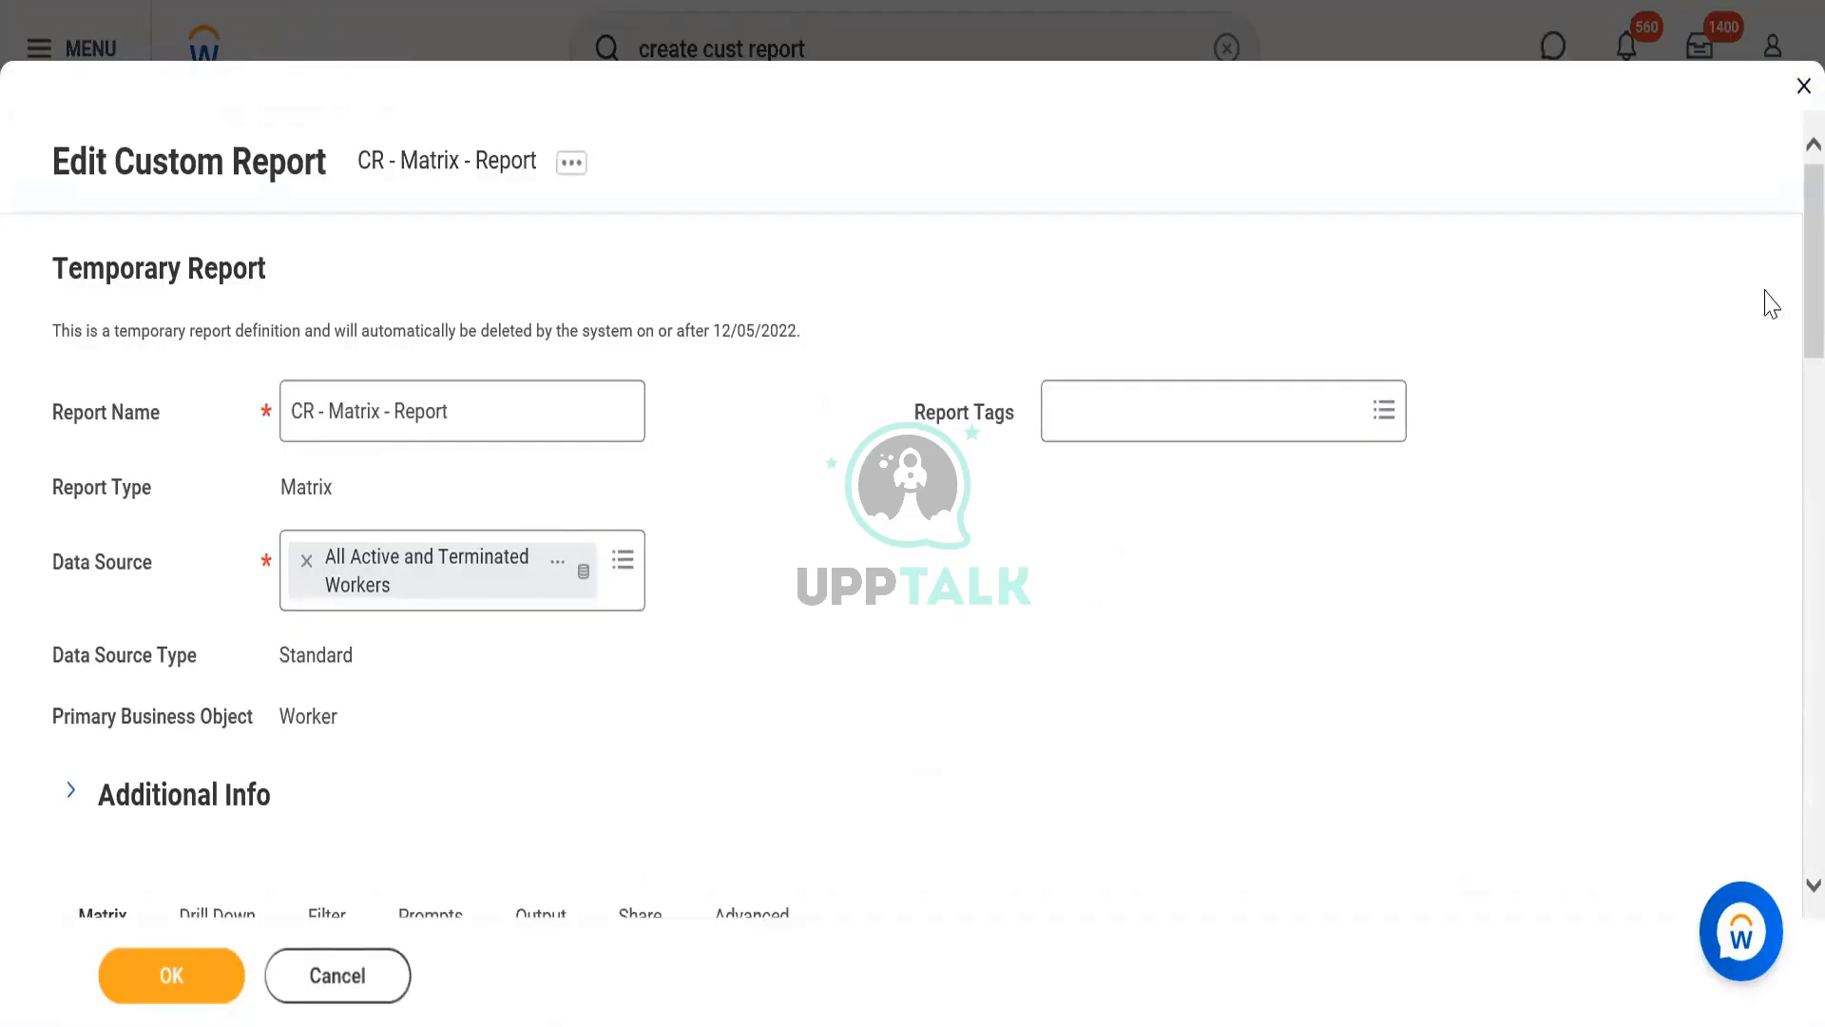
Add Age as the second row grouping field, below Location Address - Country.
scroll(1785, 211, down, 10)
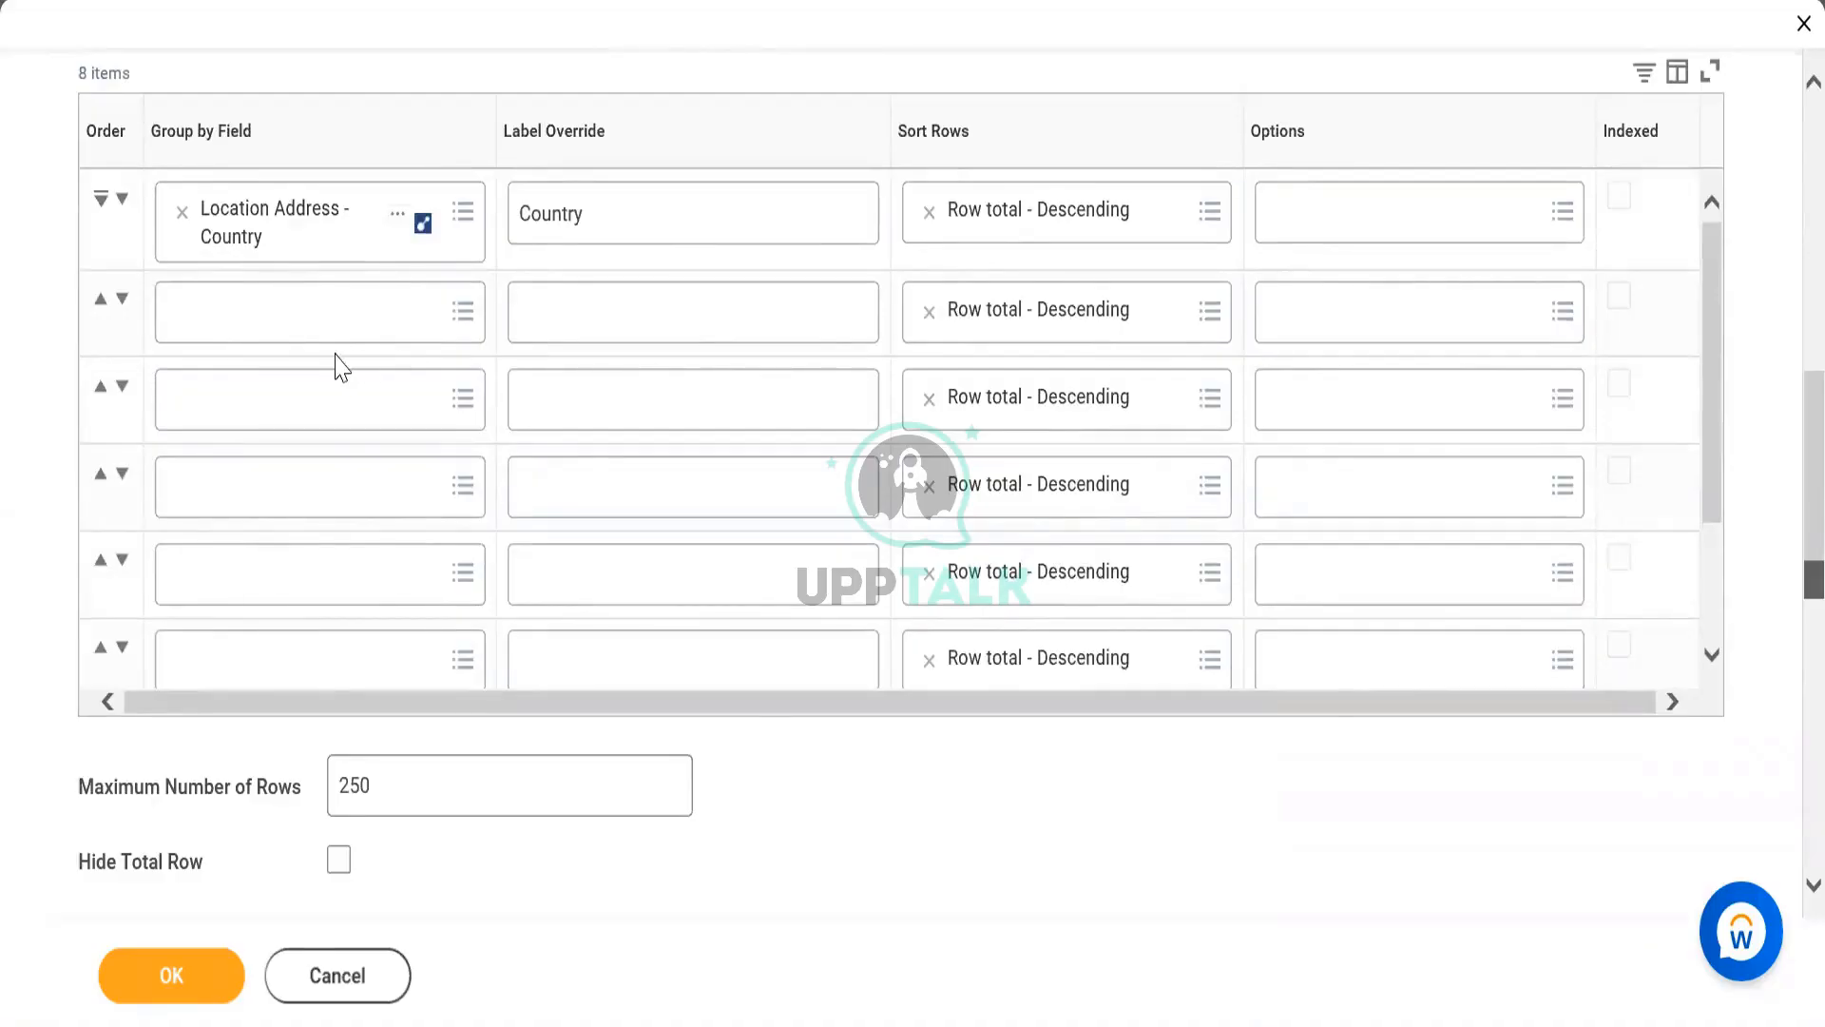
click(362, 312)
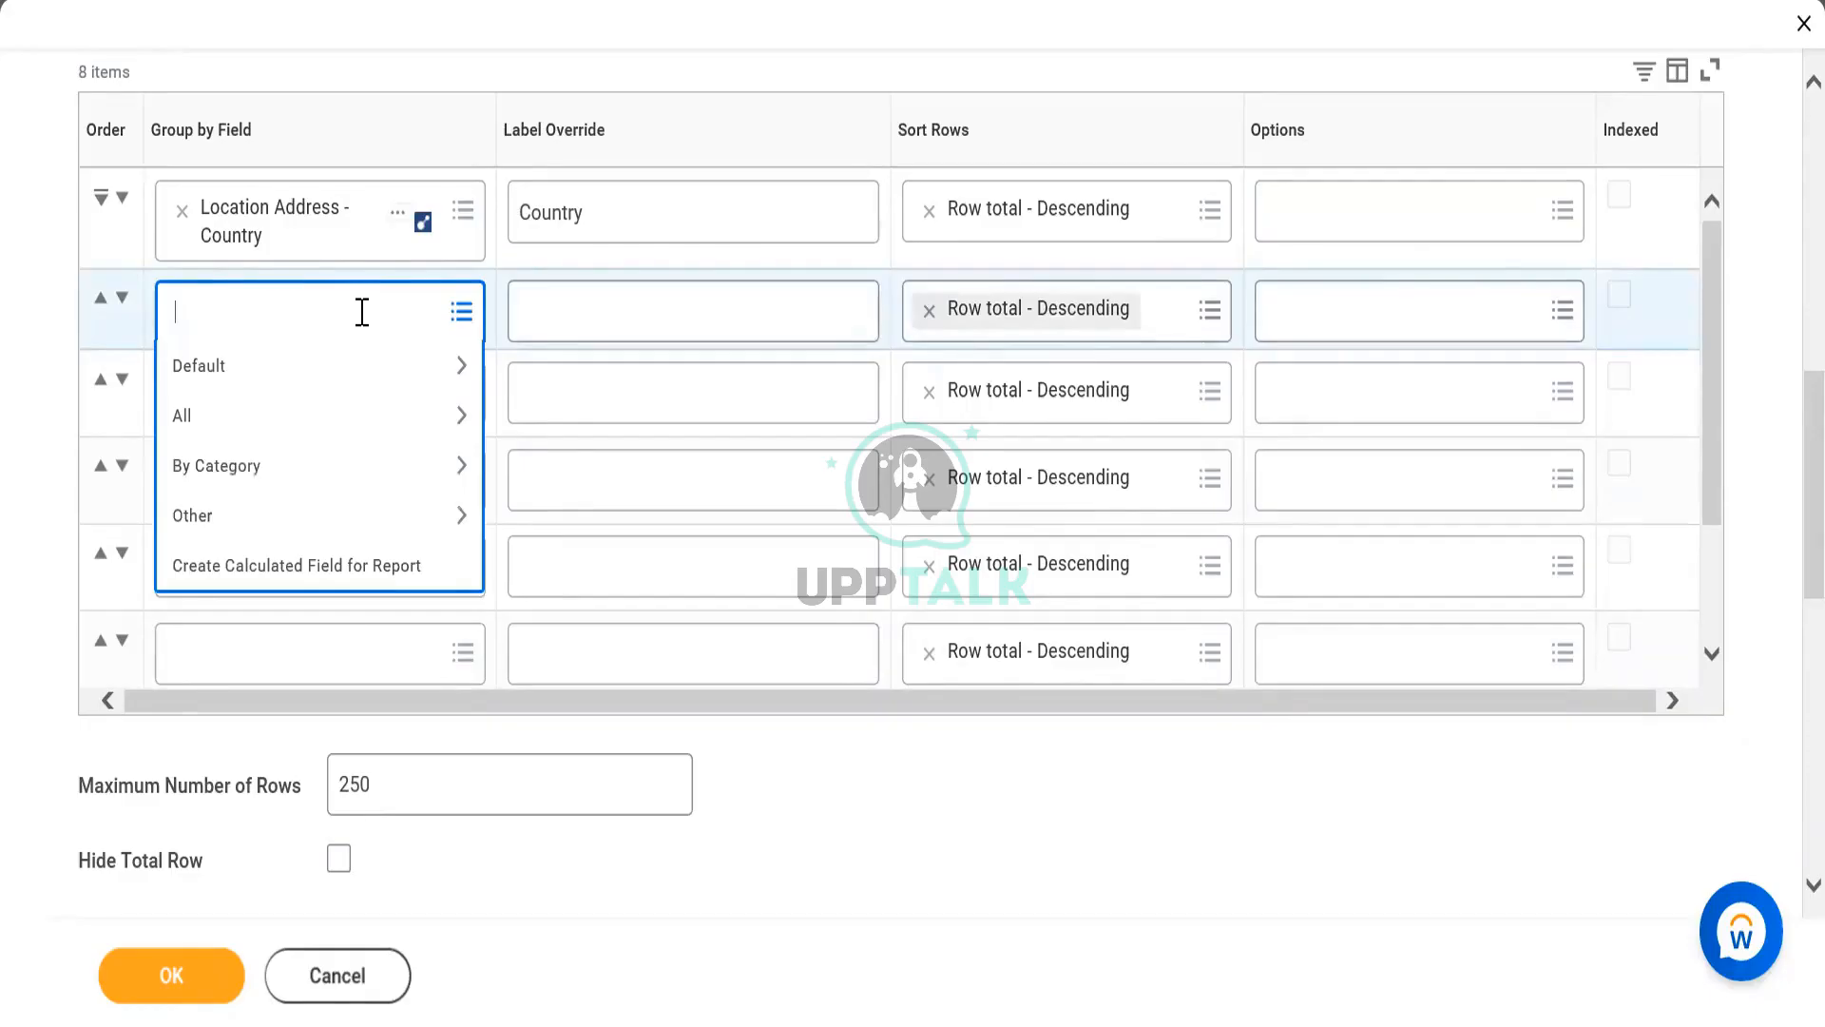
text(Age gr)
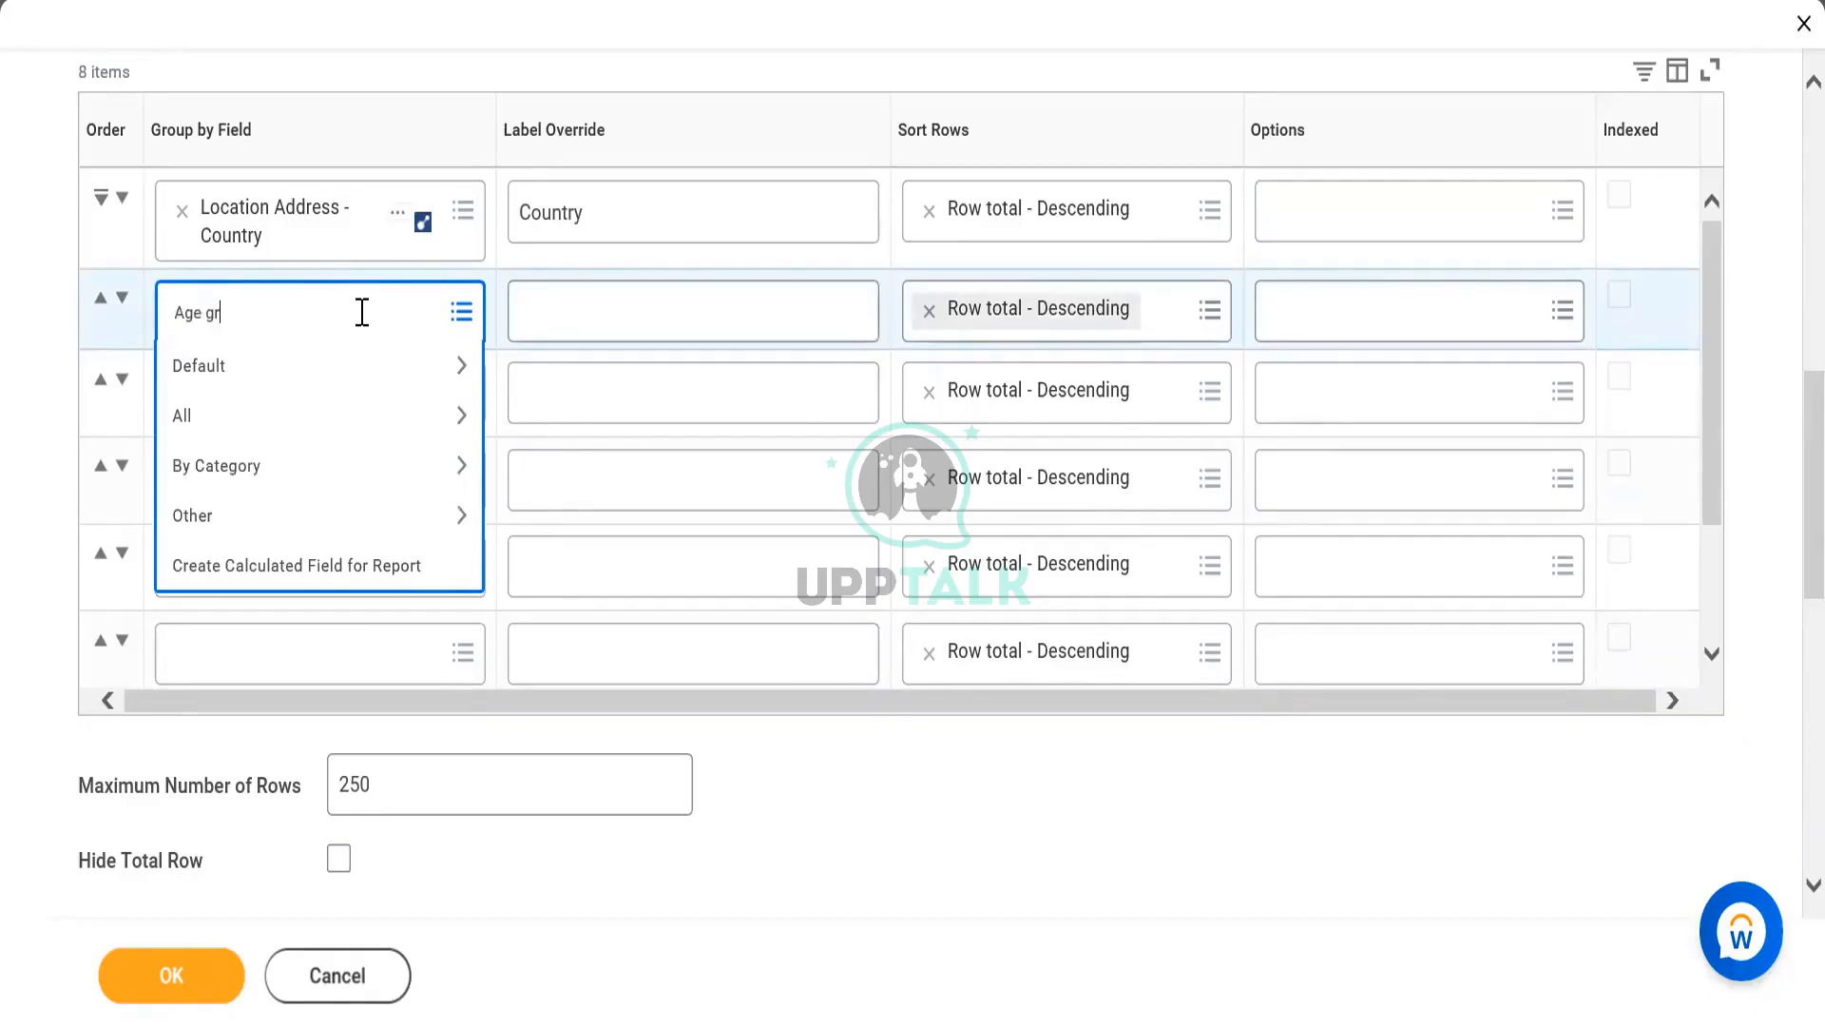
key(BackSpace)
key(BackSpace)
key(BackSpace)
key(BackSpace)
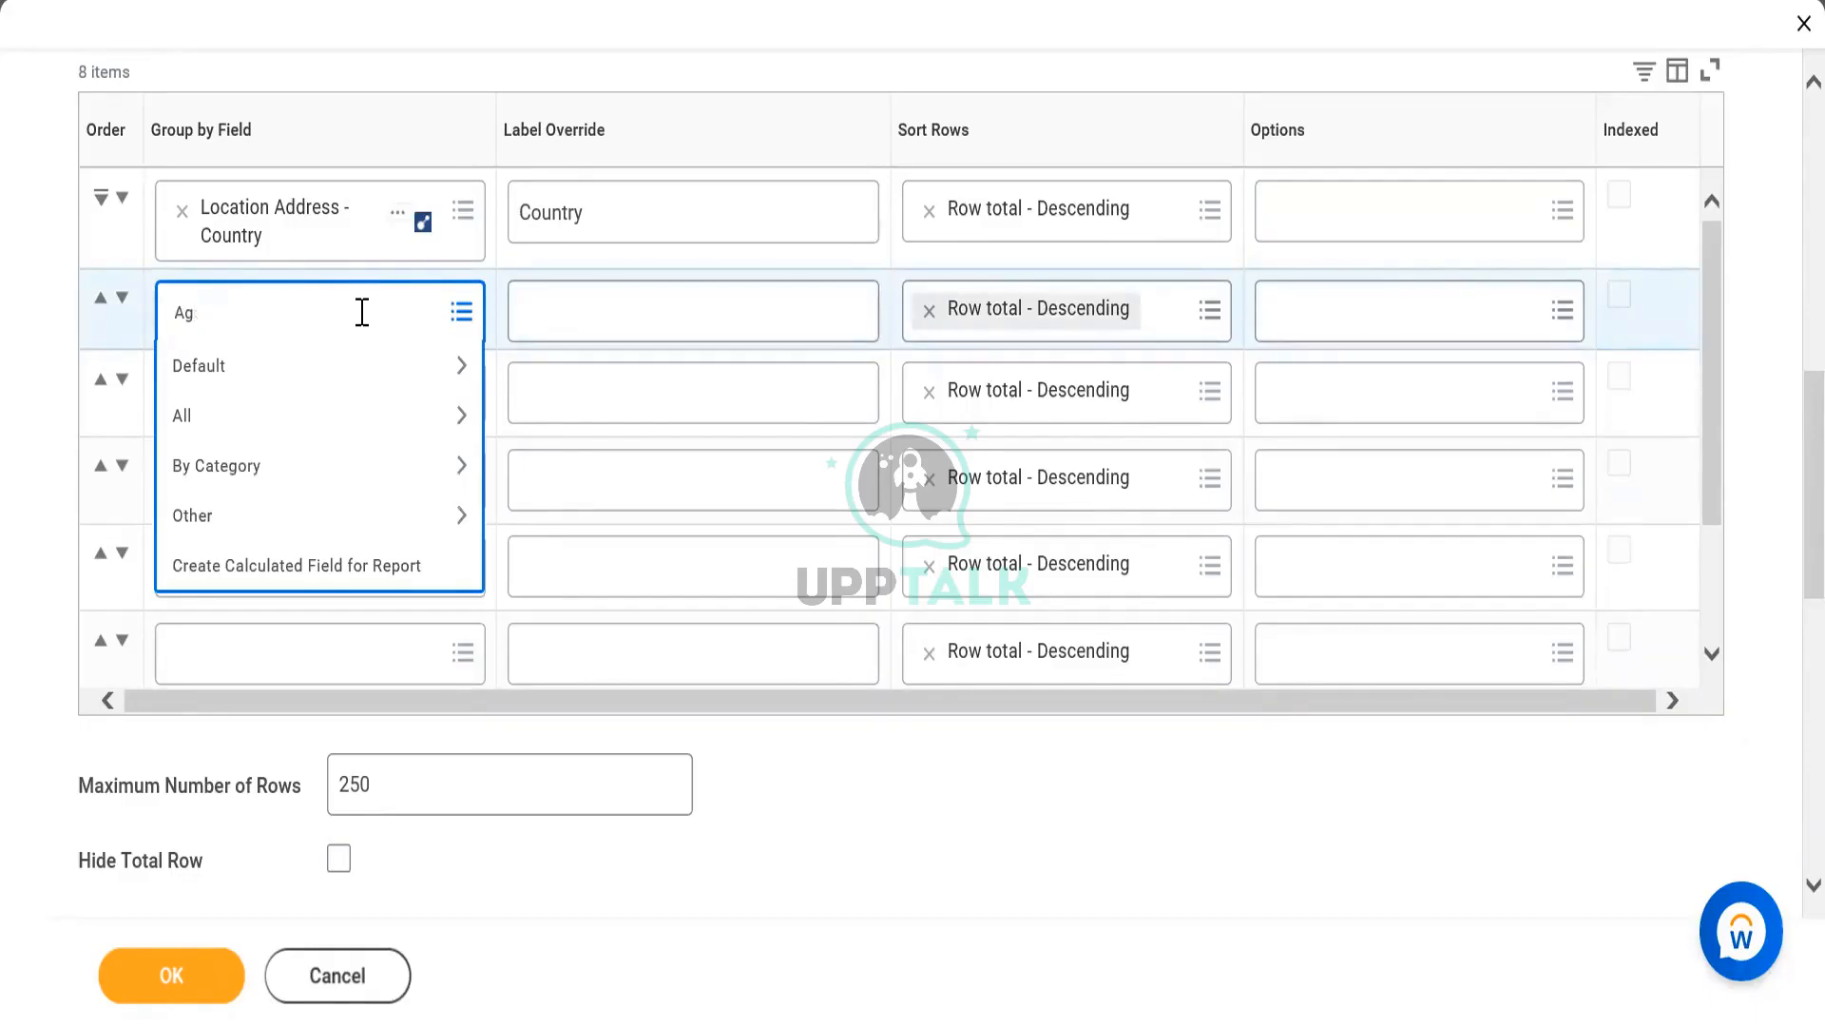
text(e)
key(Return)
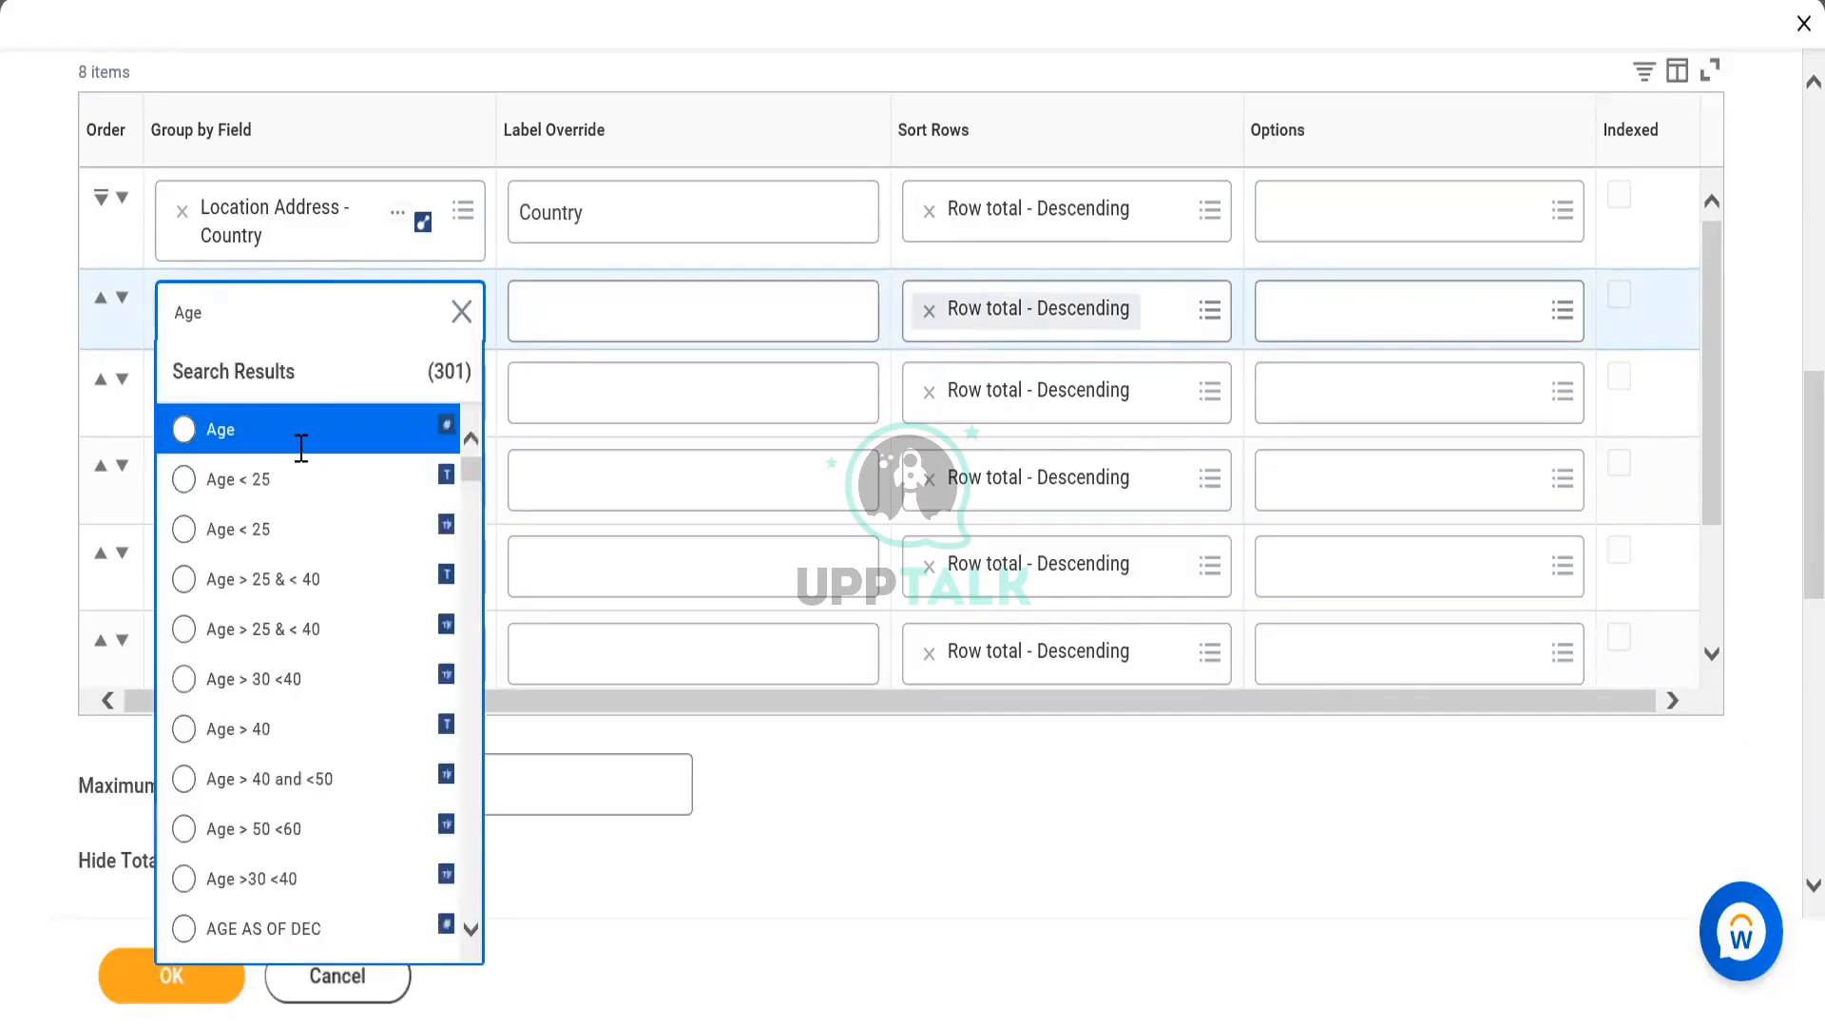
click(299, 454)
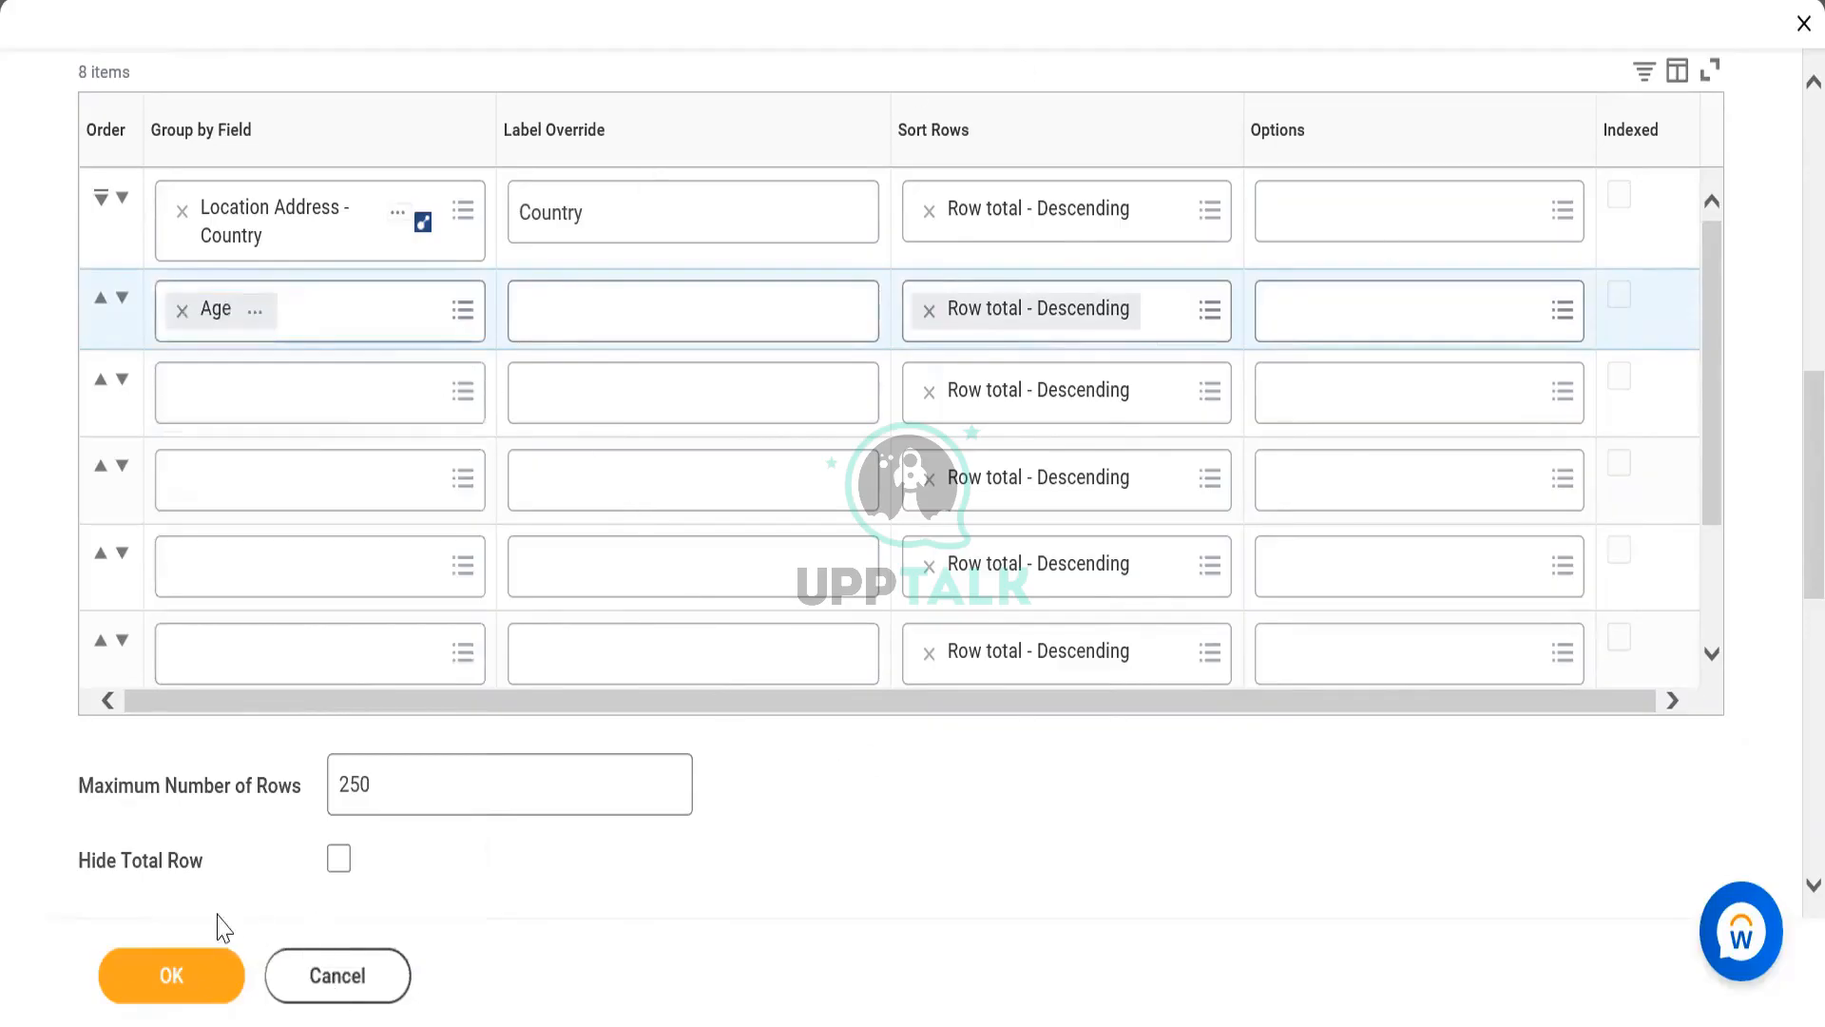
Save the edited report definition and run the report.
click(163, 997)
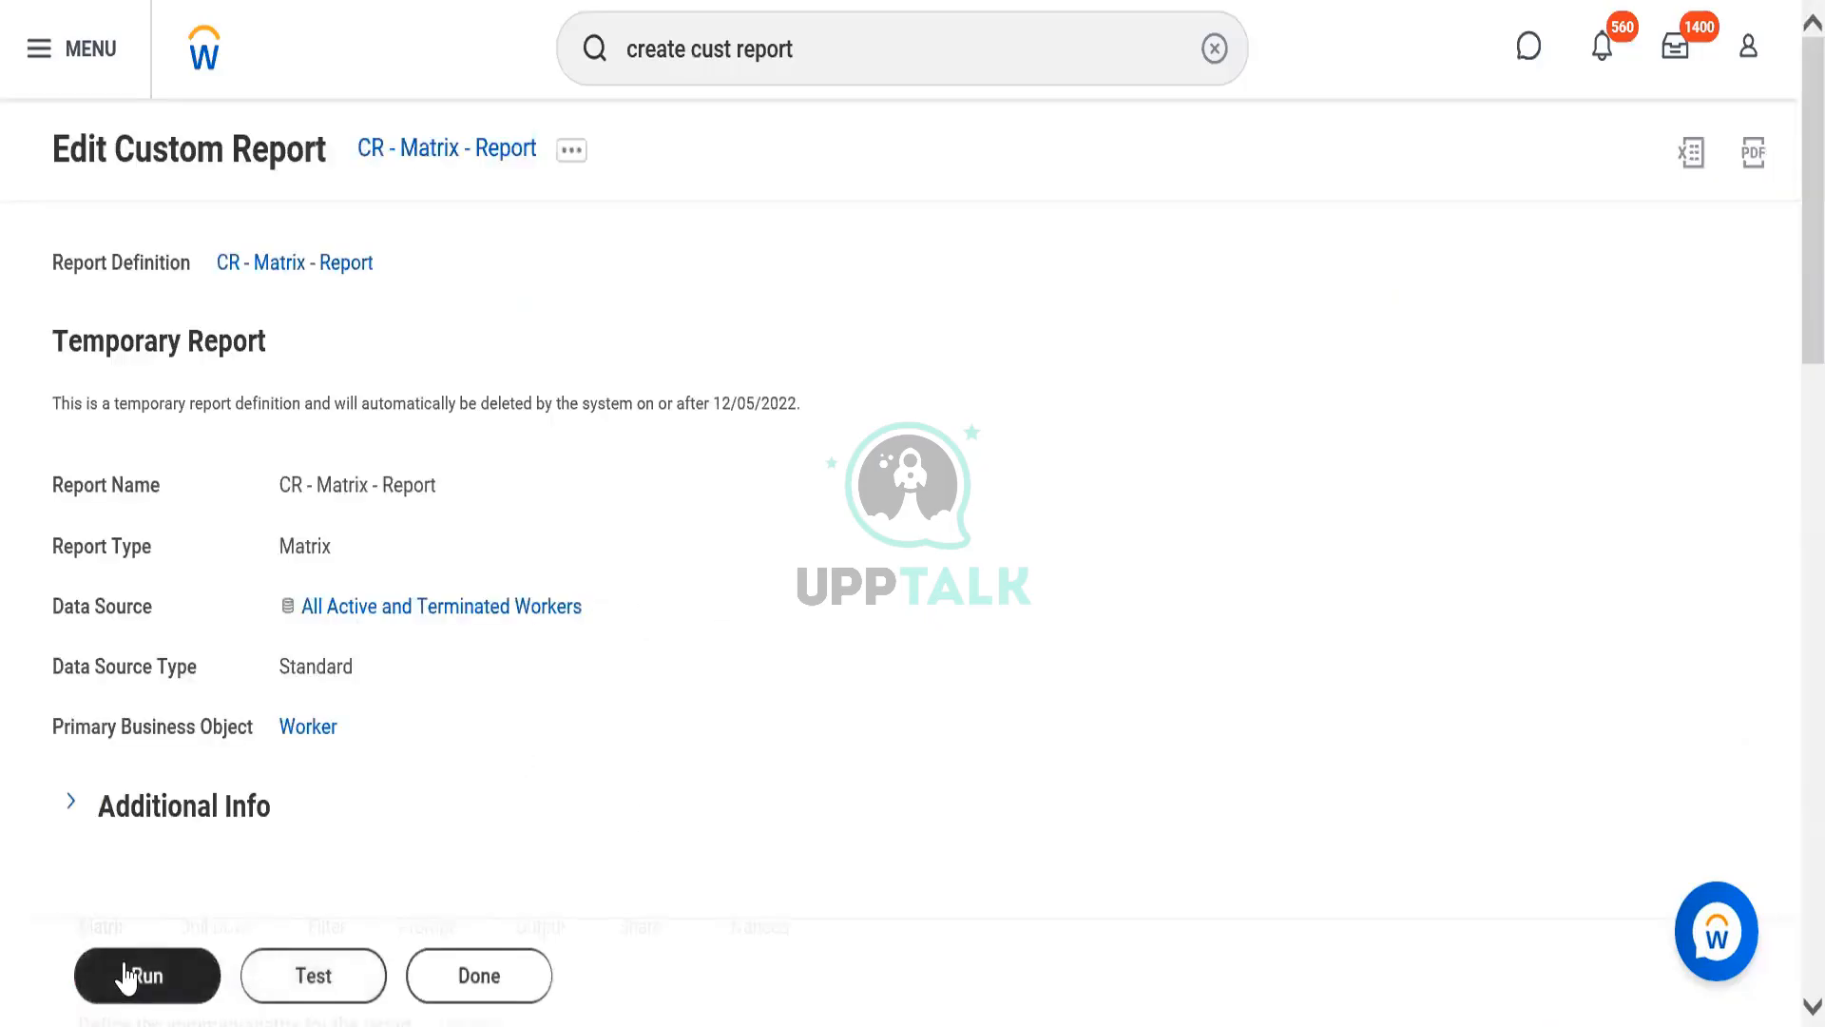
click(127, 974)
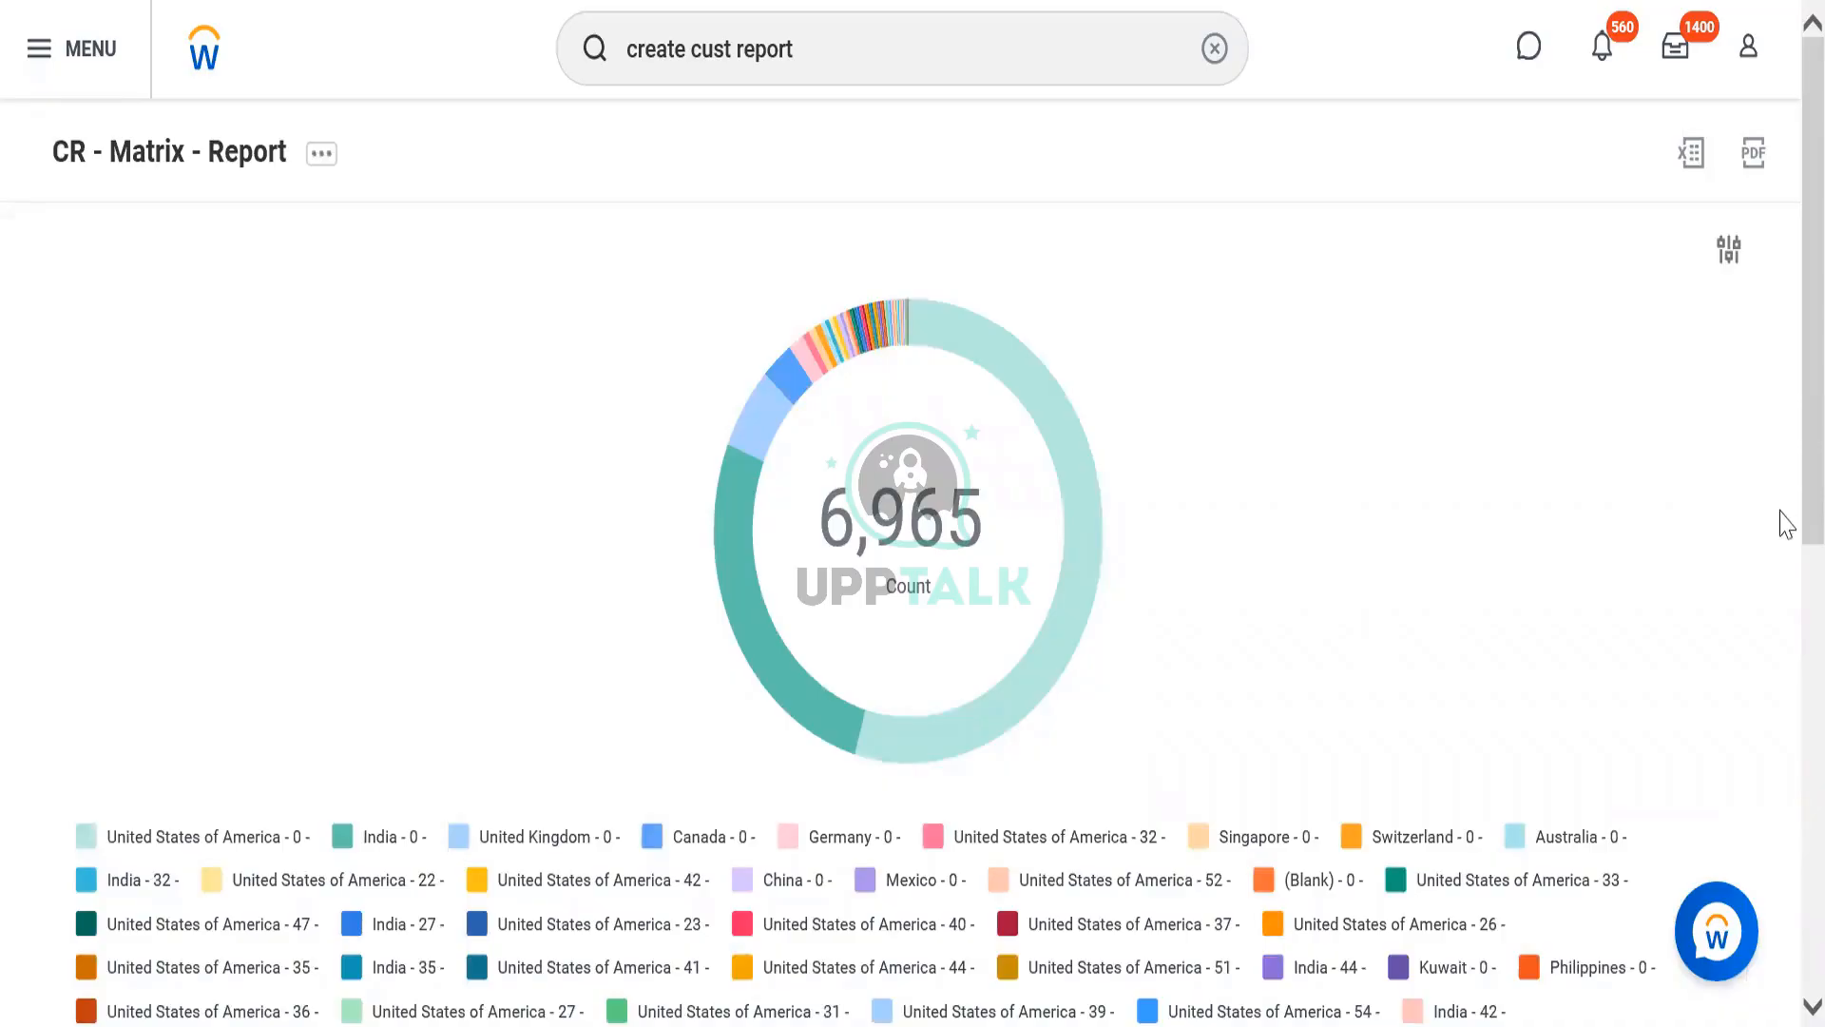
Examine the Country and Age row grouping columns in the matrix table of the report output.
scroll(1786, 534, down, 7)
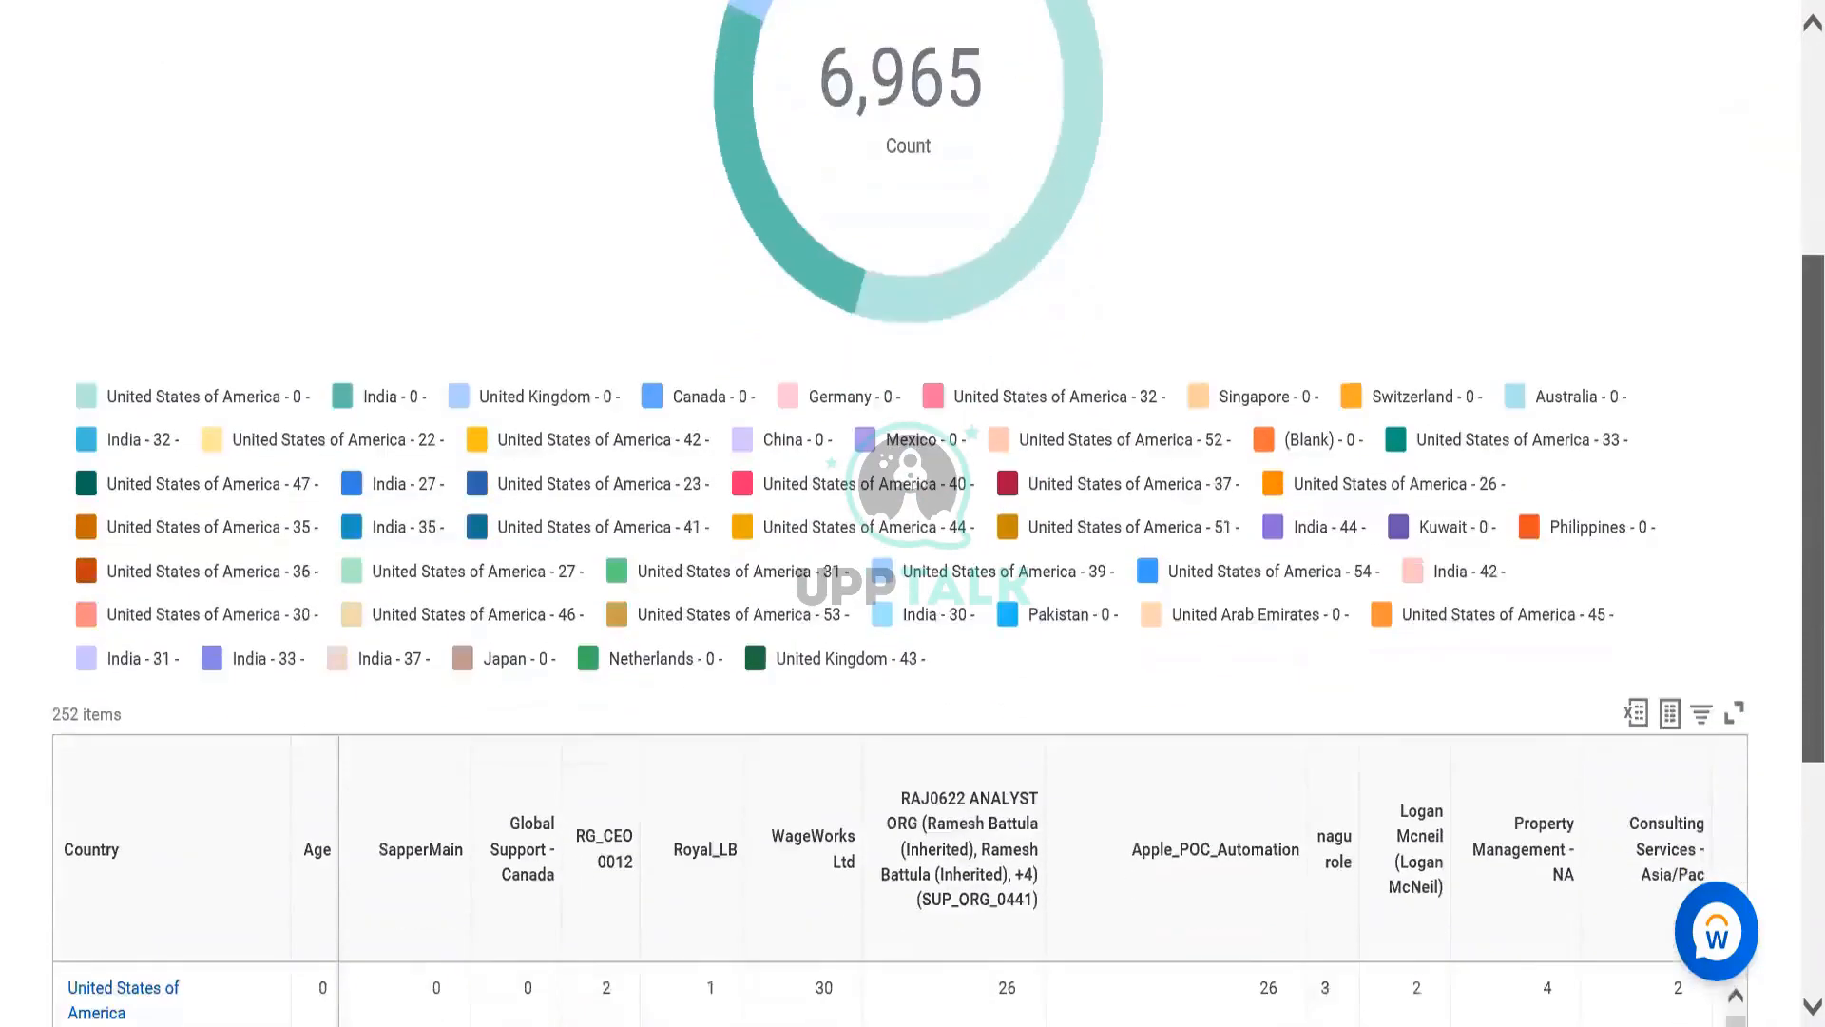
scroll(1785, 535, down, 2)
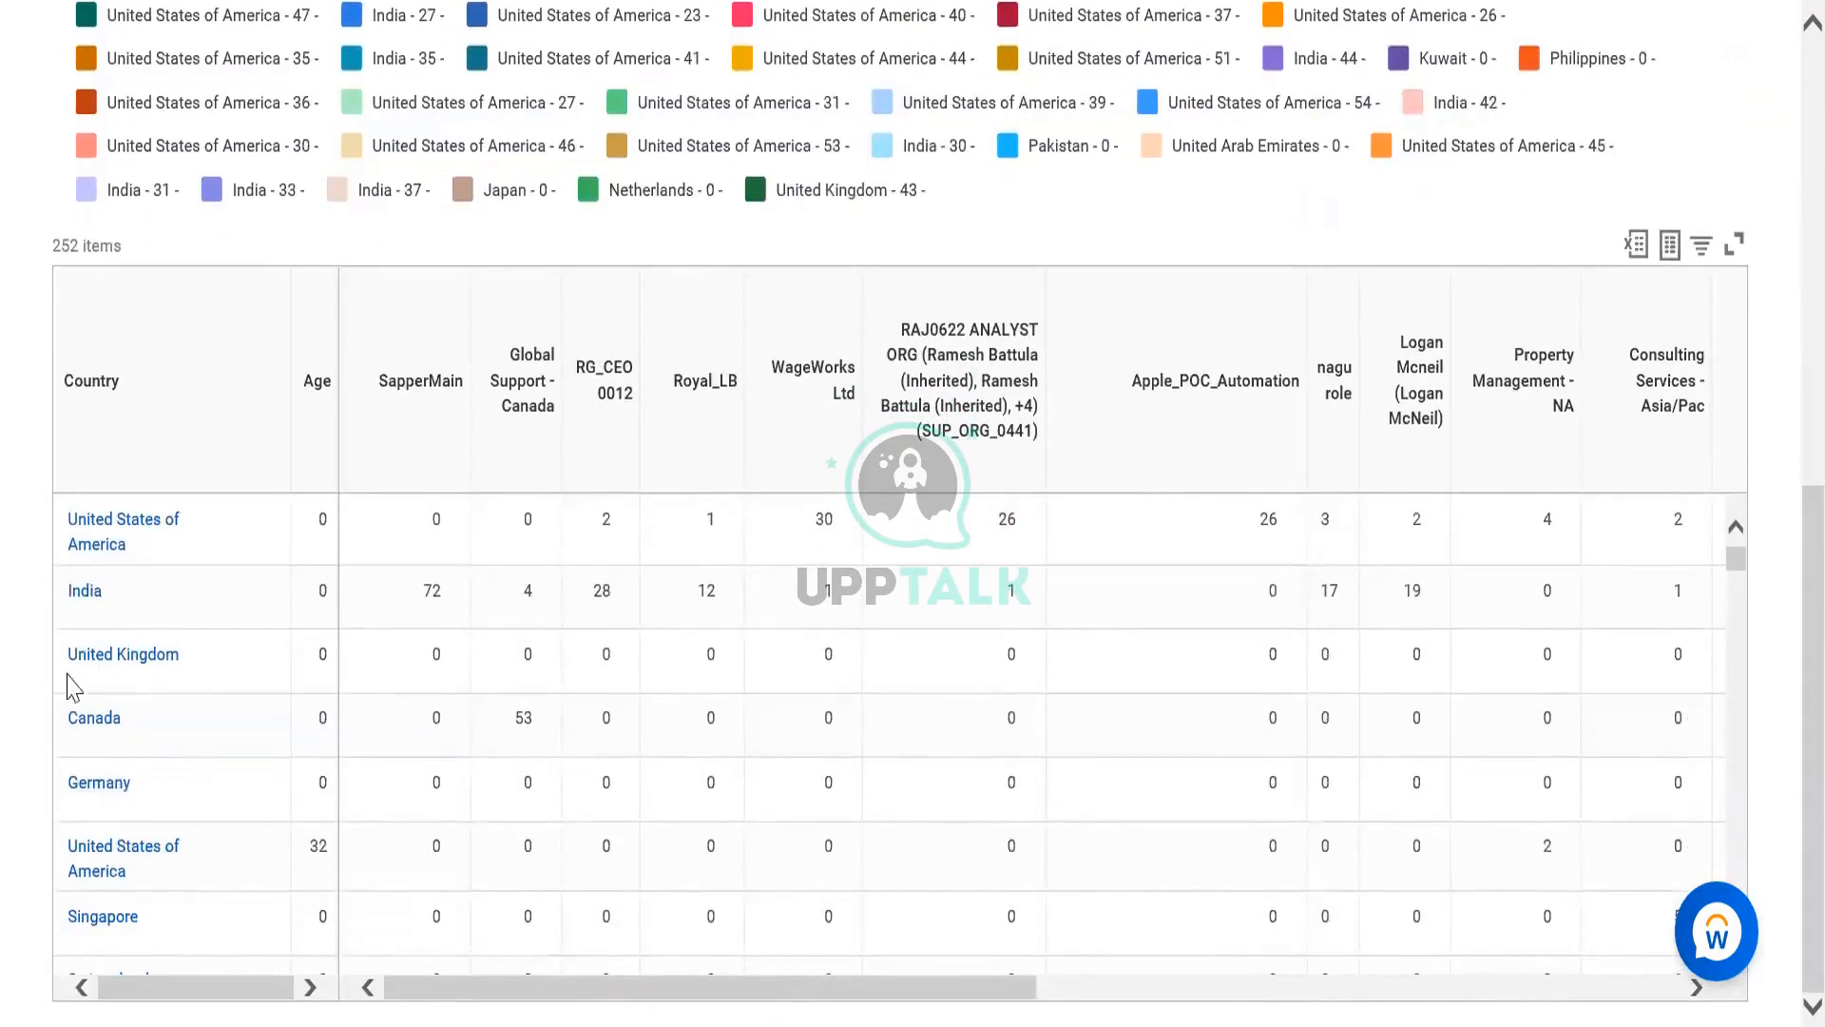
drag(305, 509, 337, 1005)
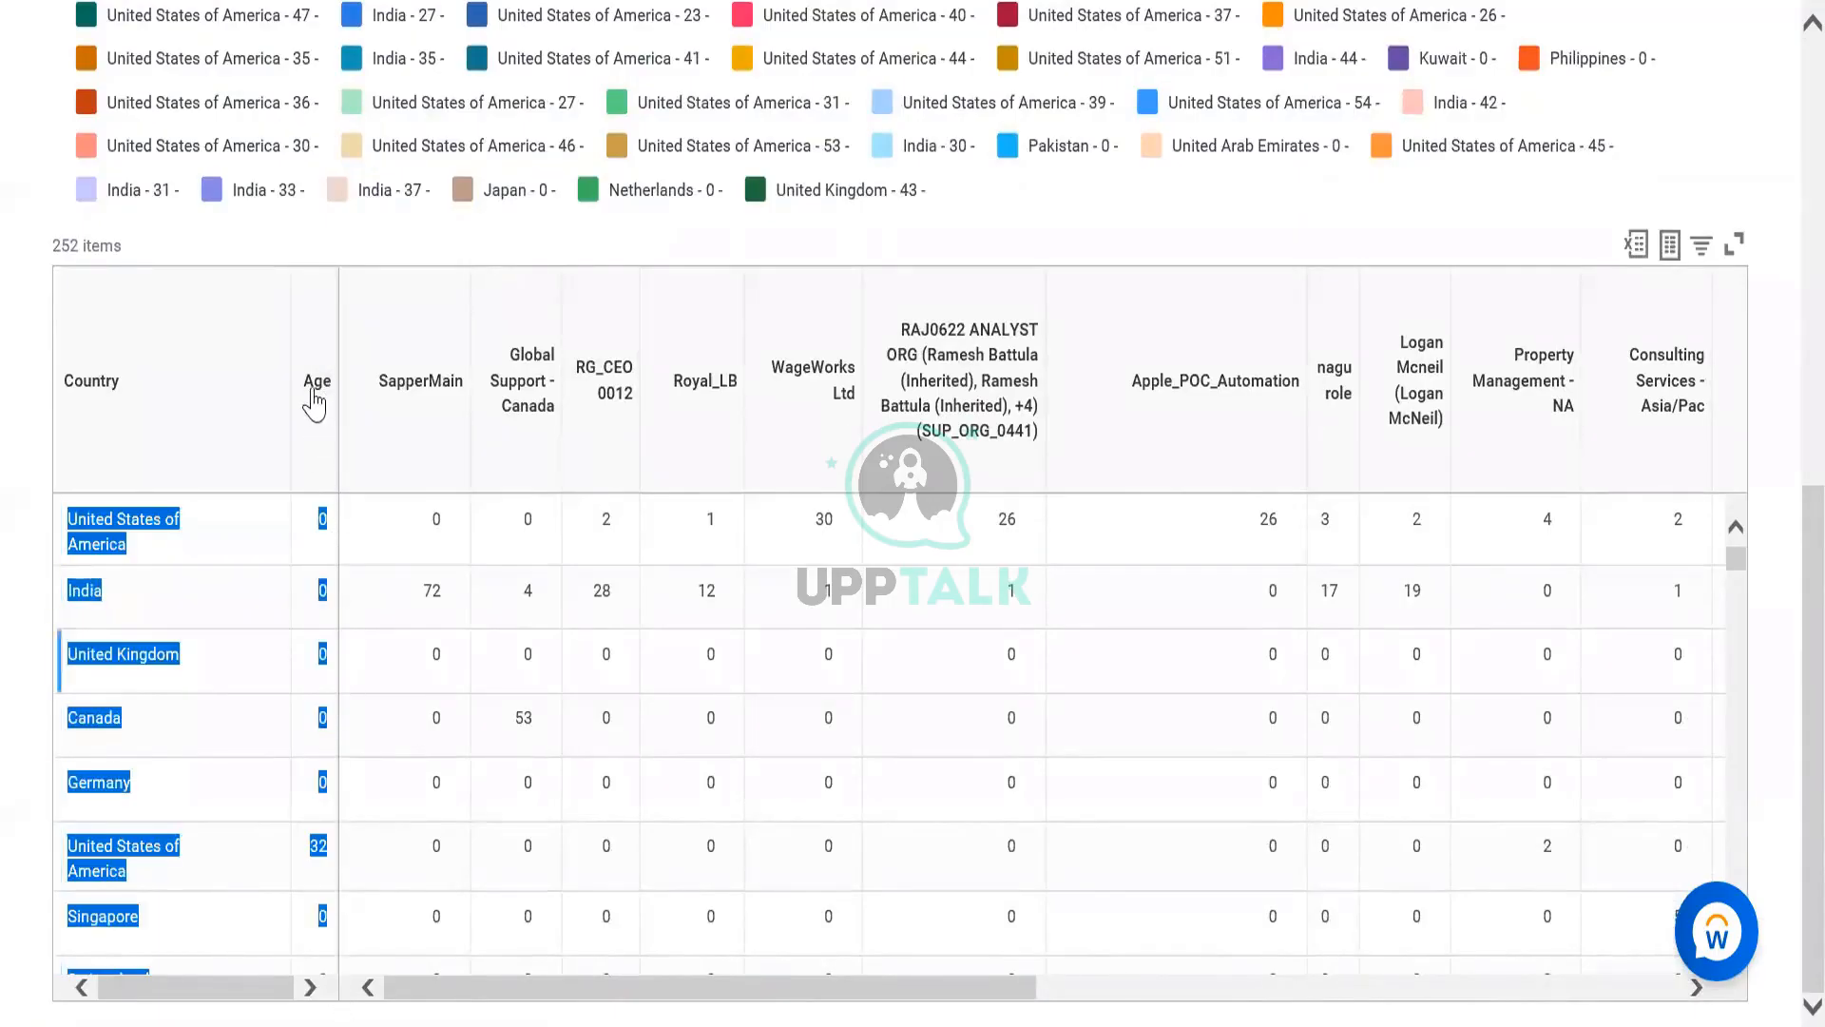
drag(317, 335, 314, 476)
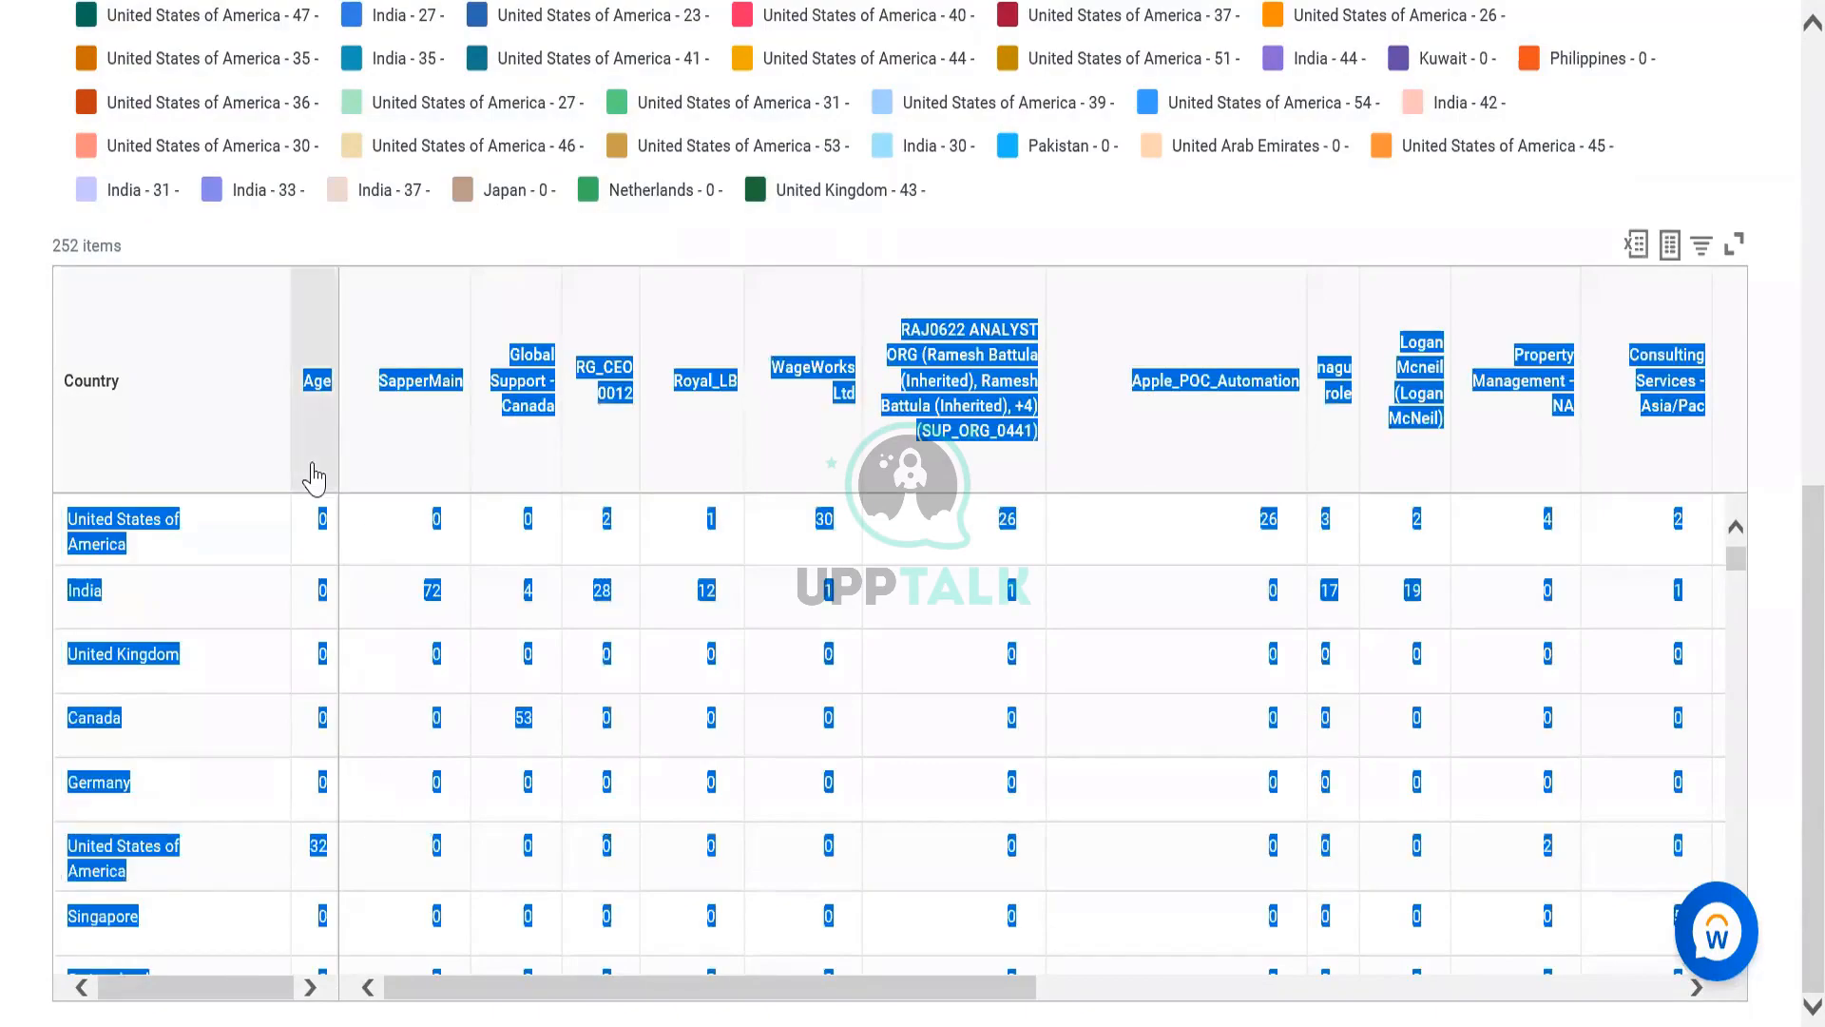
click(314, 475)
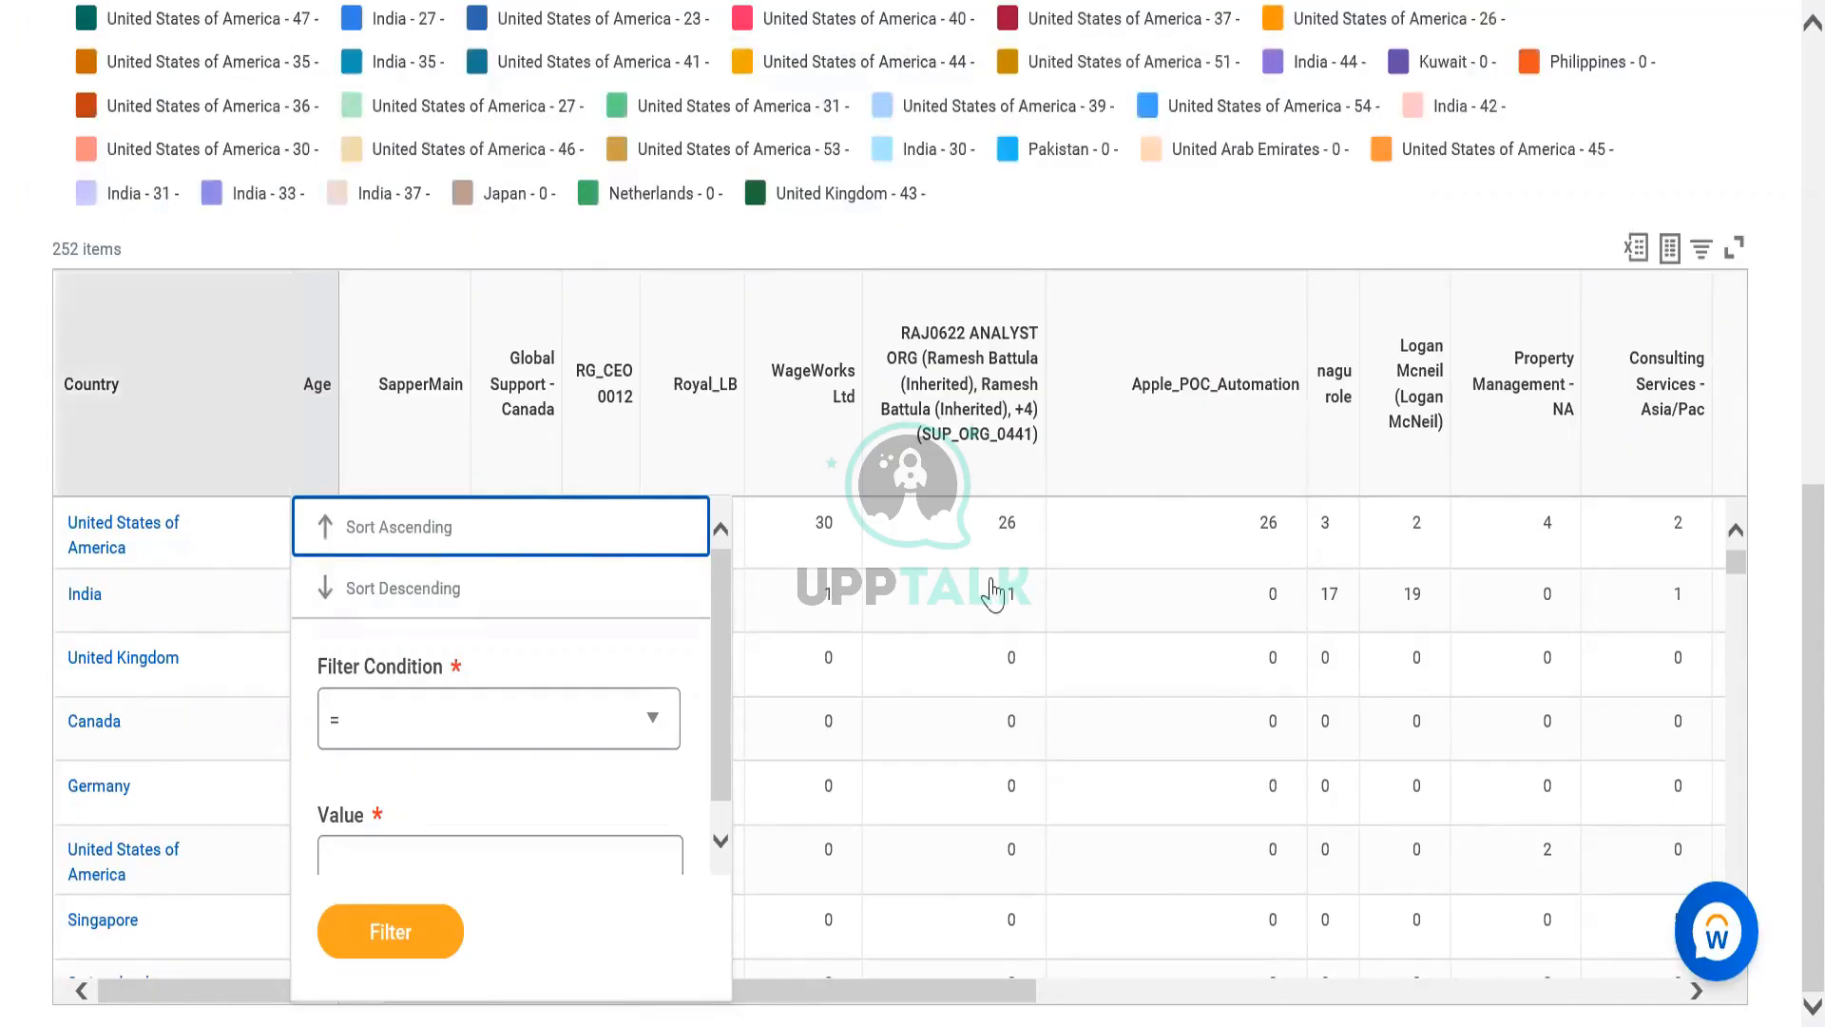
Compare the donut chart's country and age legend with the matrix table, including its furthest supervisory organization, Other and Count columns.
scroll(991, 591, up, 9)
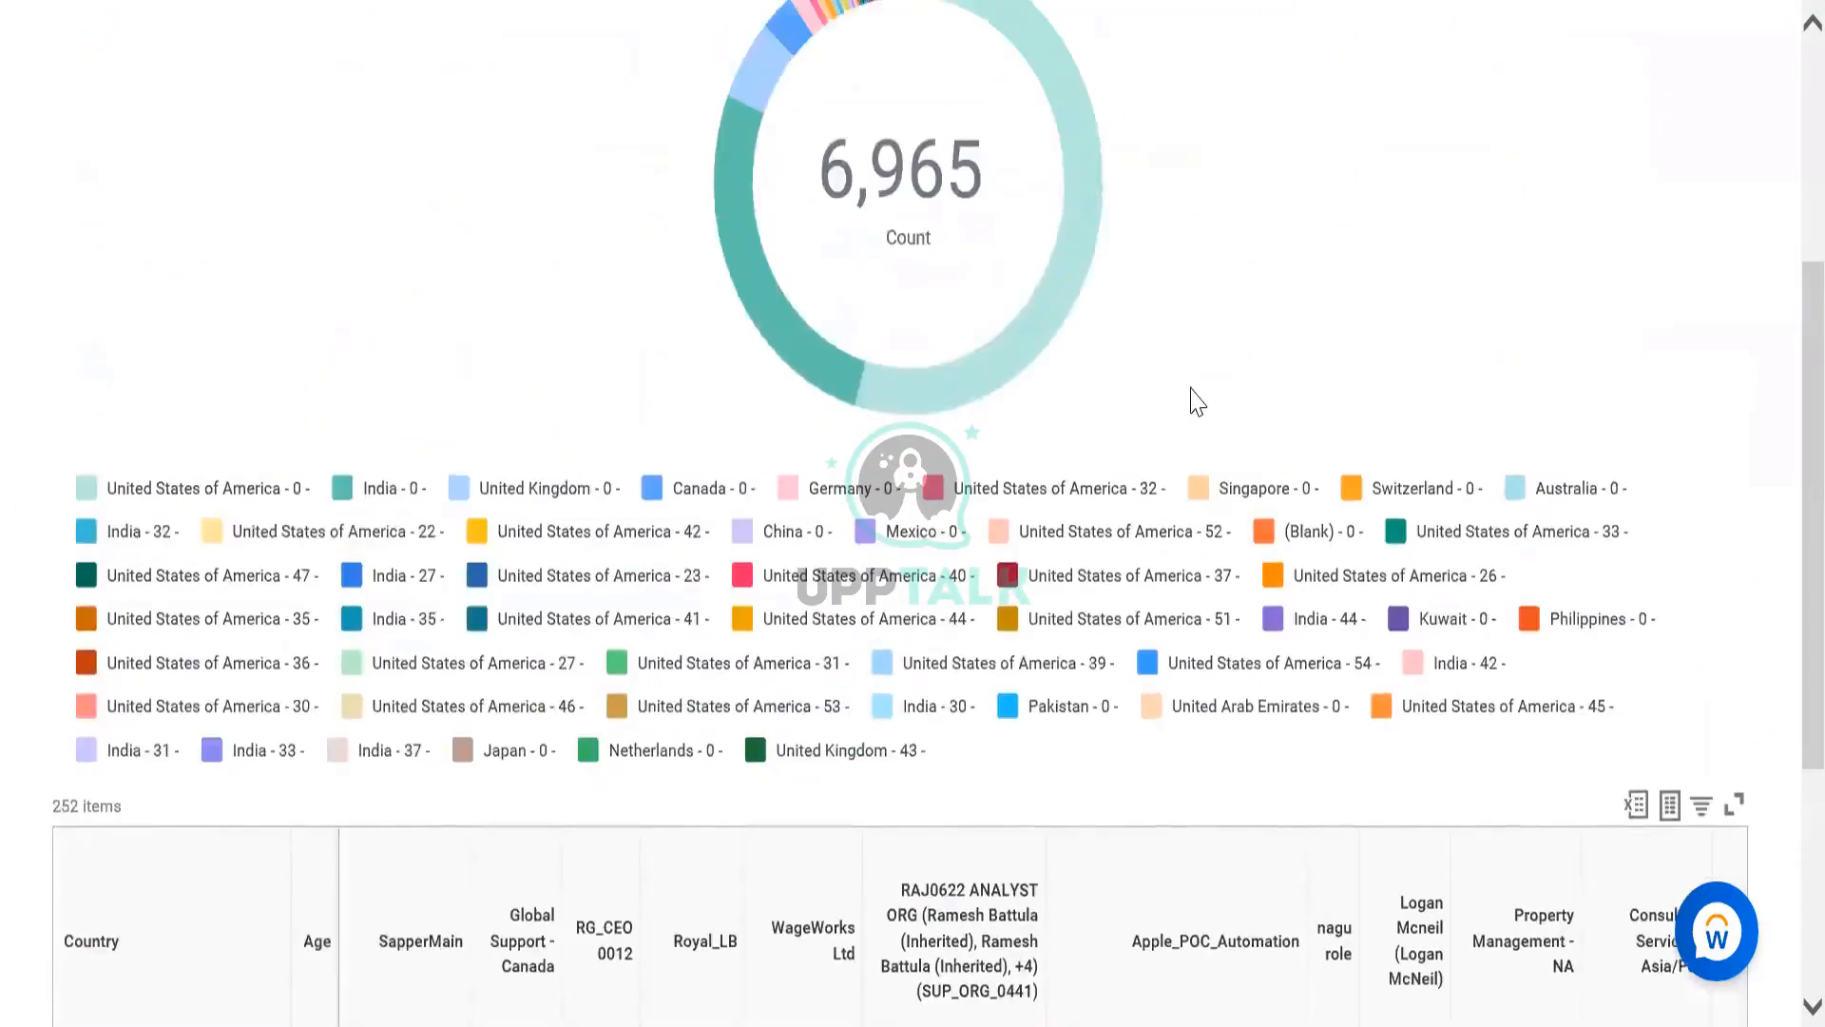
scroll(1230, 611, down, 2)
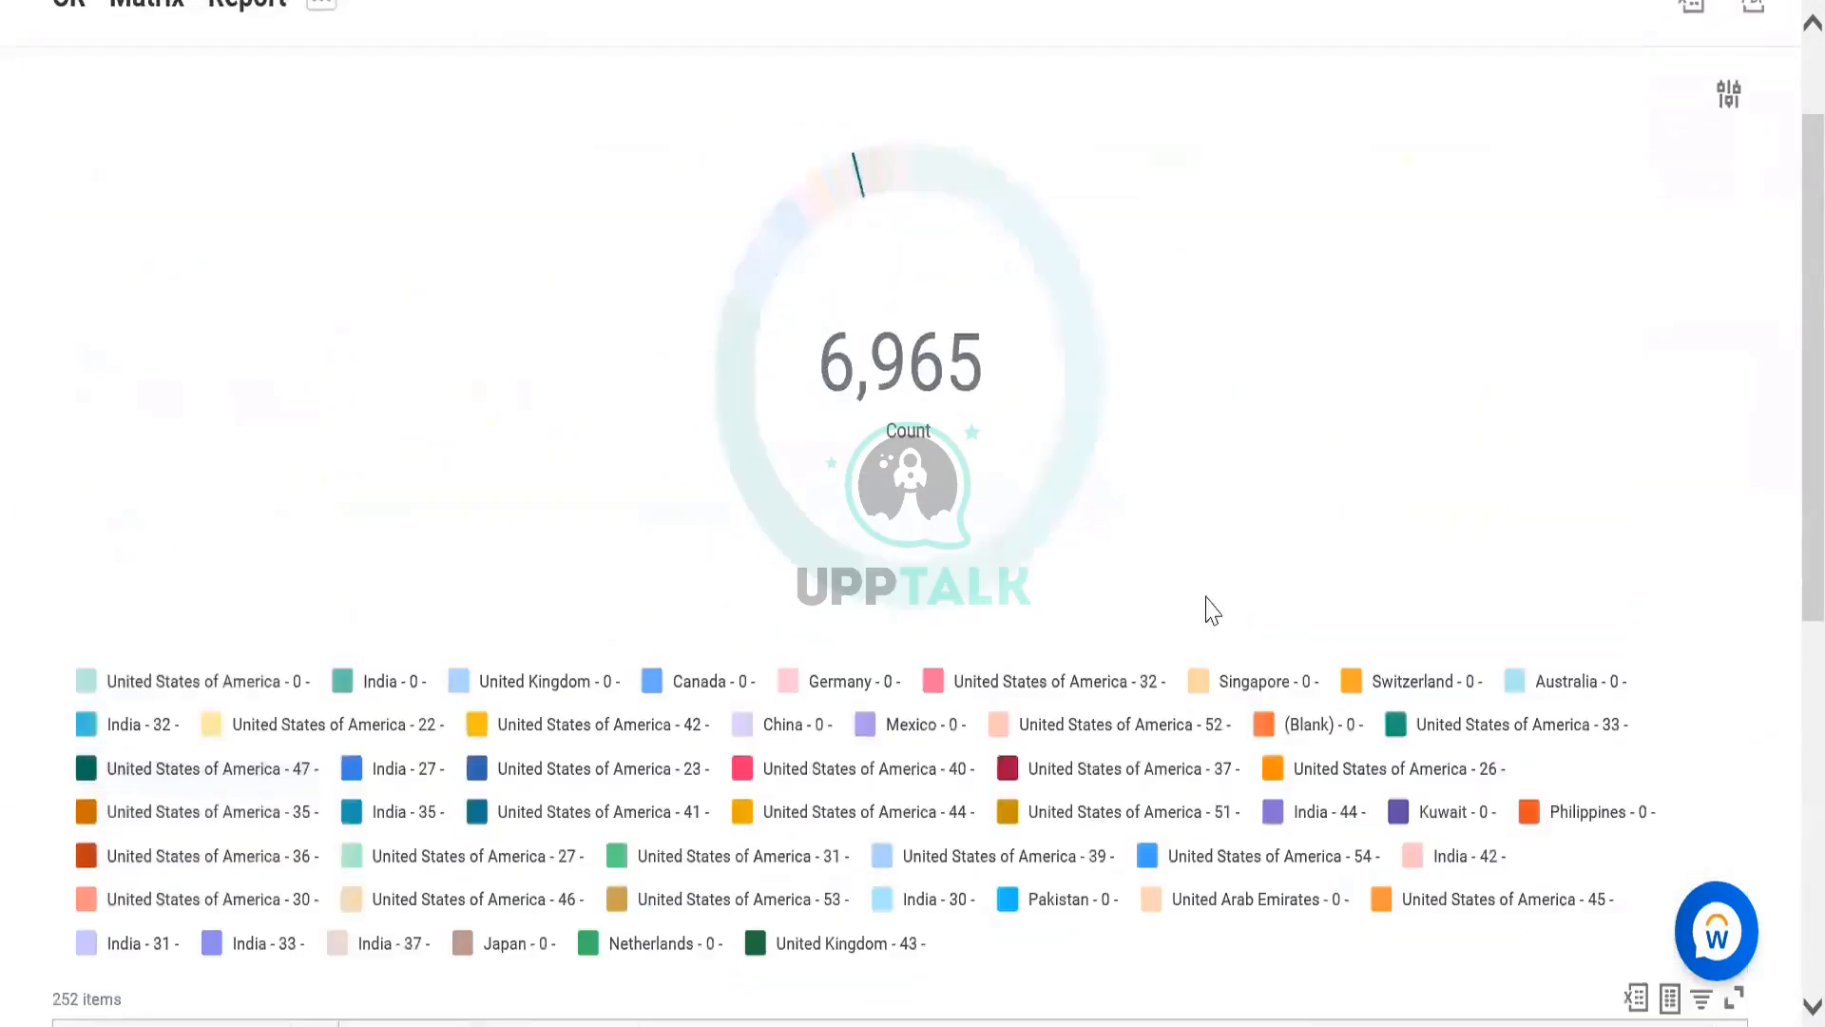
scroll(1315, 672, down, 7)
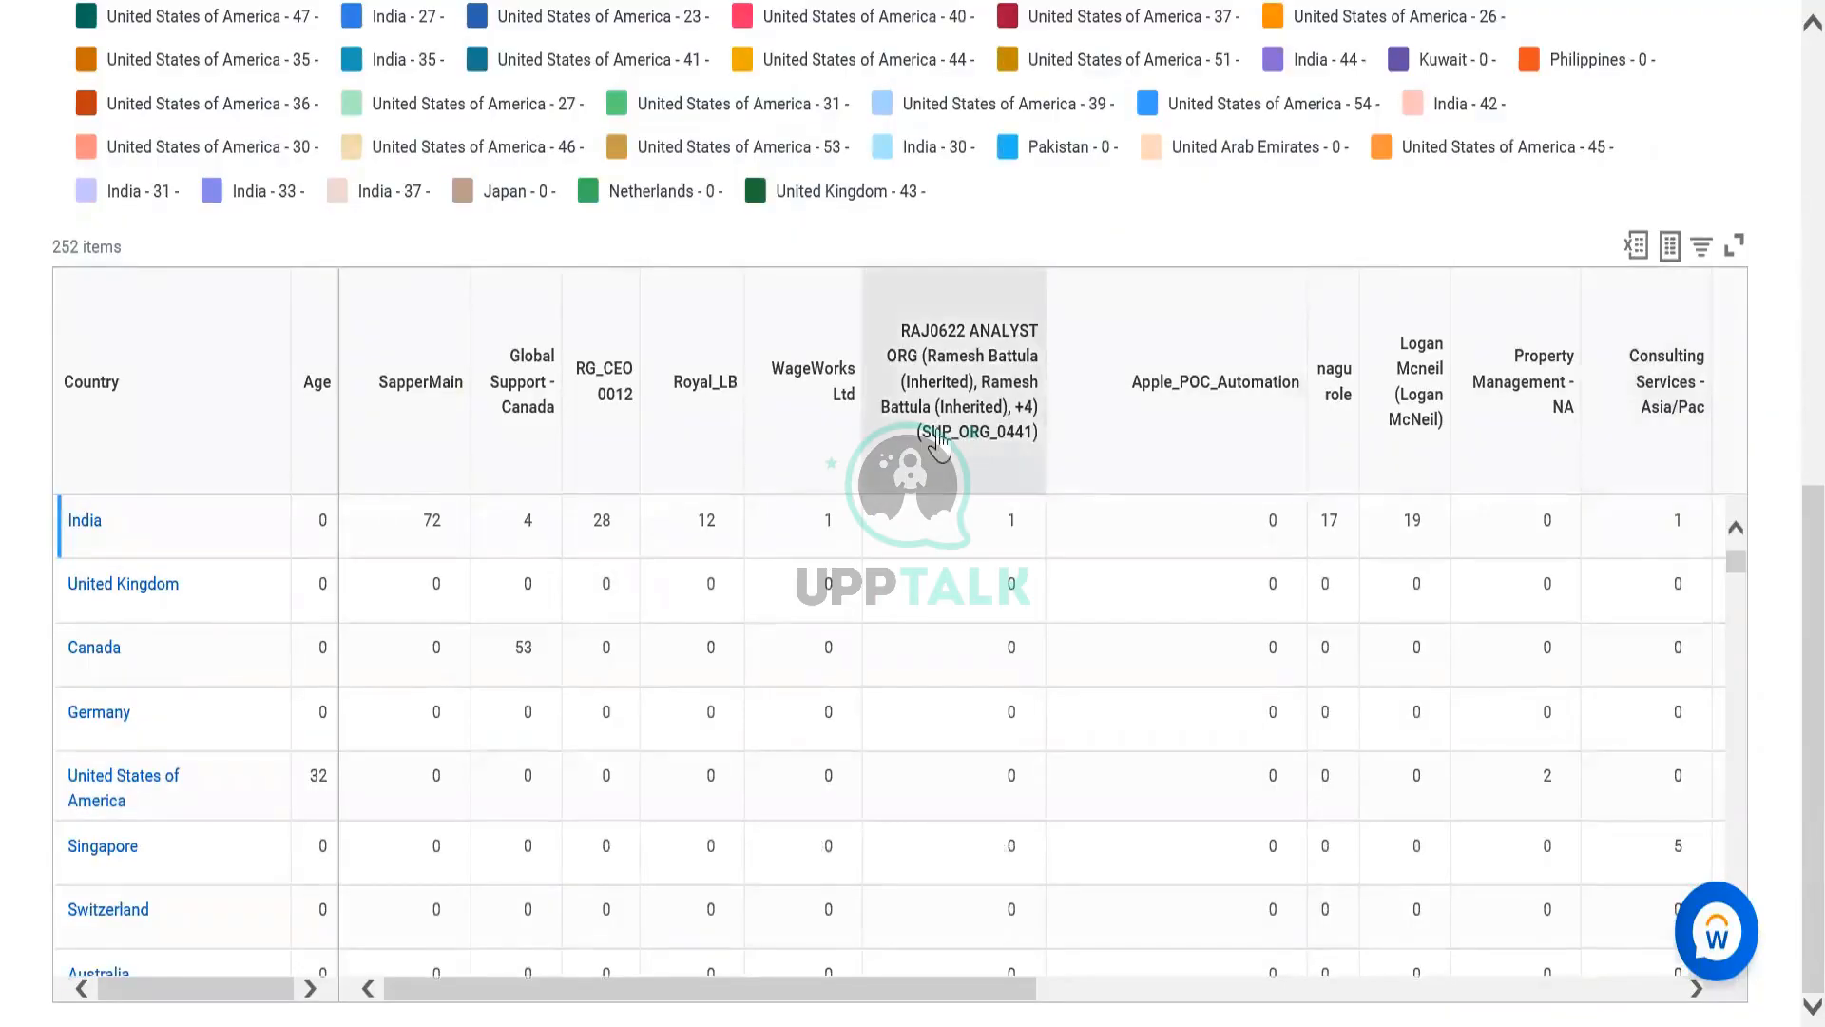
scroll(825, 677, up, 5)
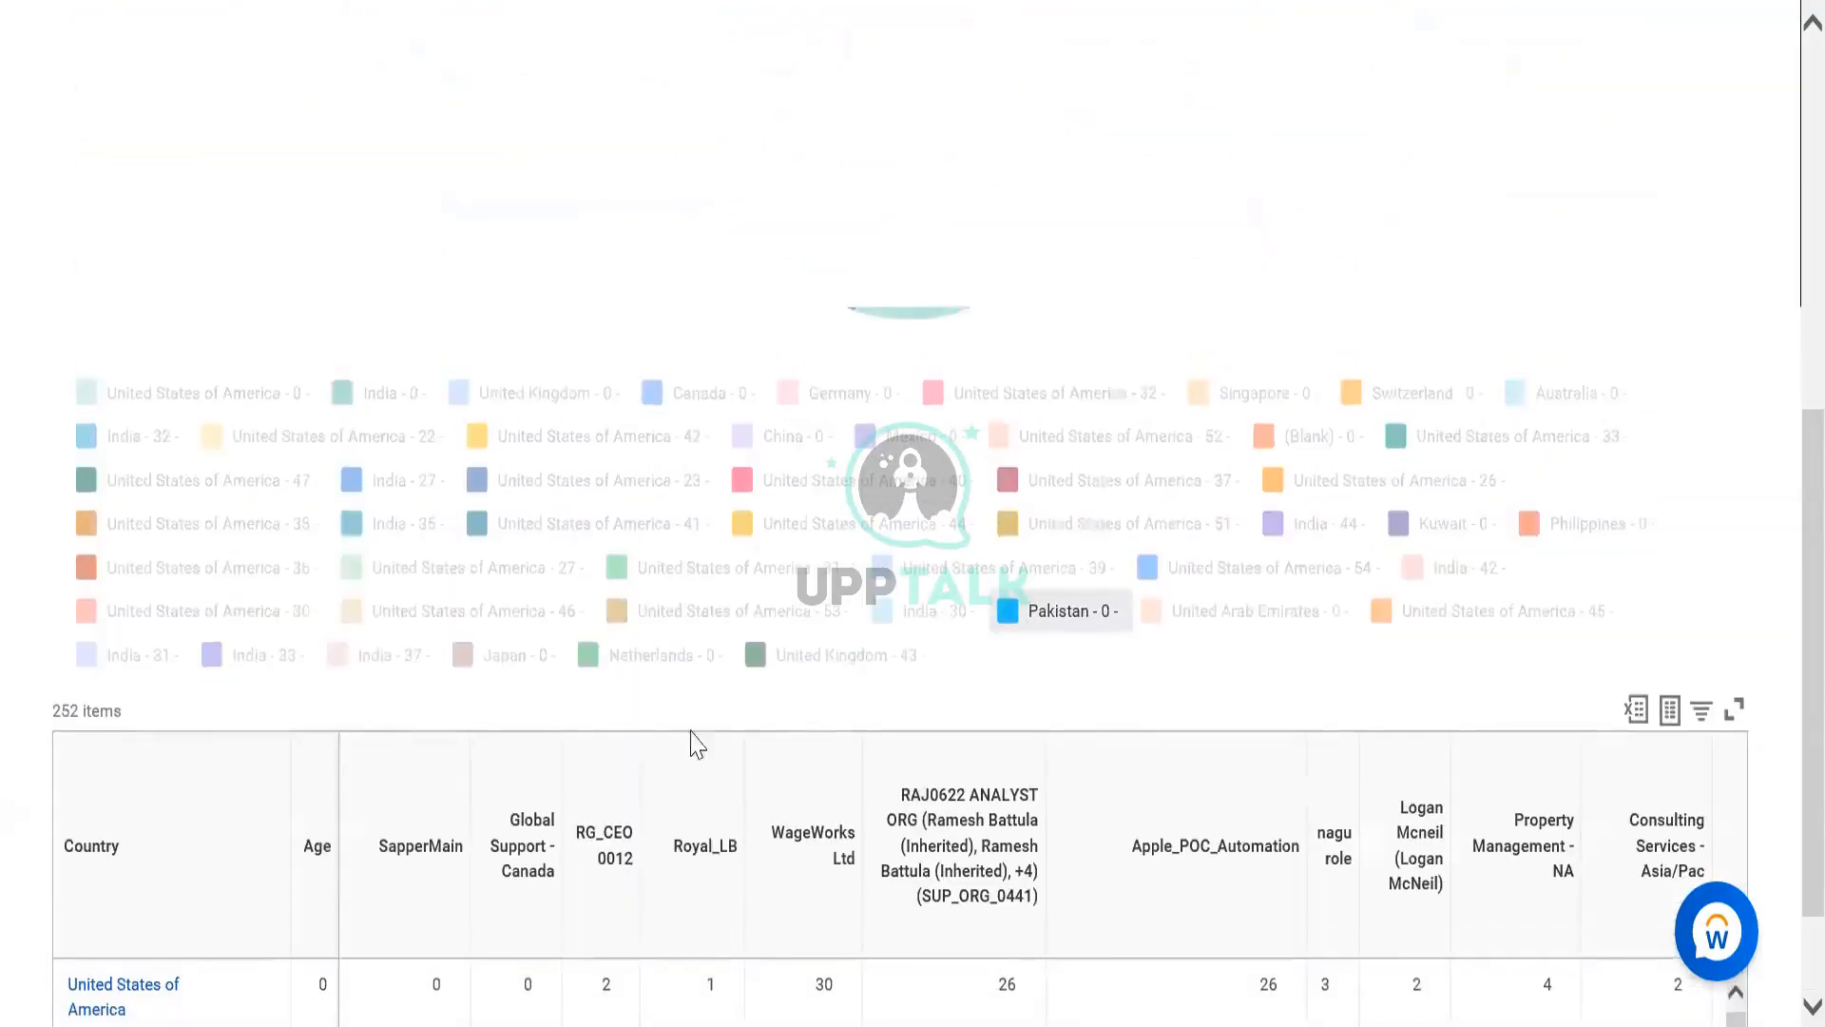
scroll(1108, 775, down, 3)
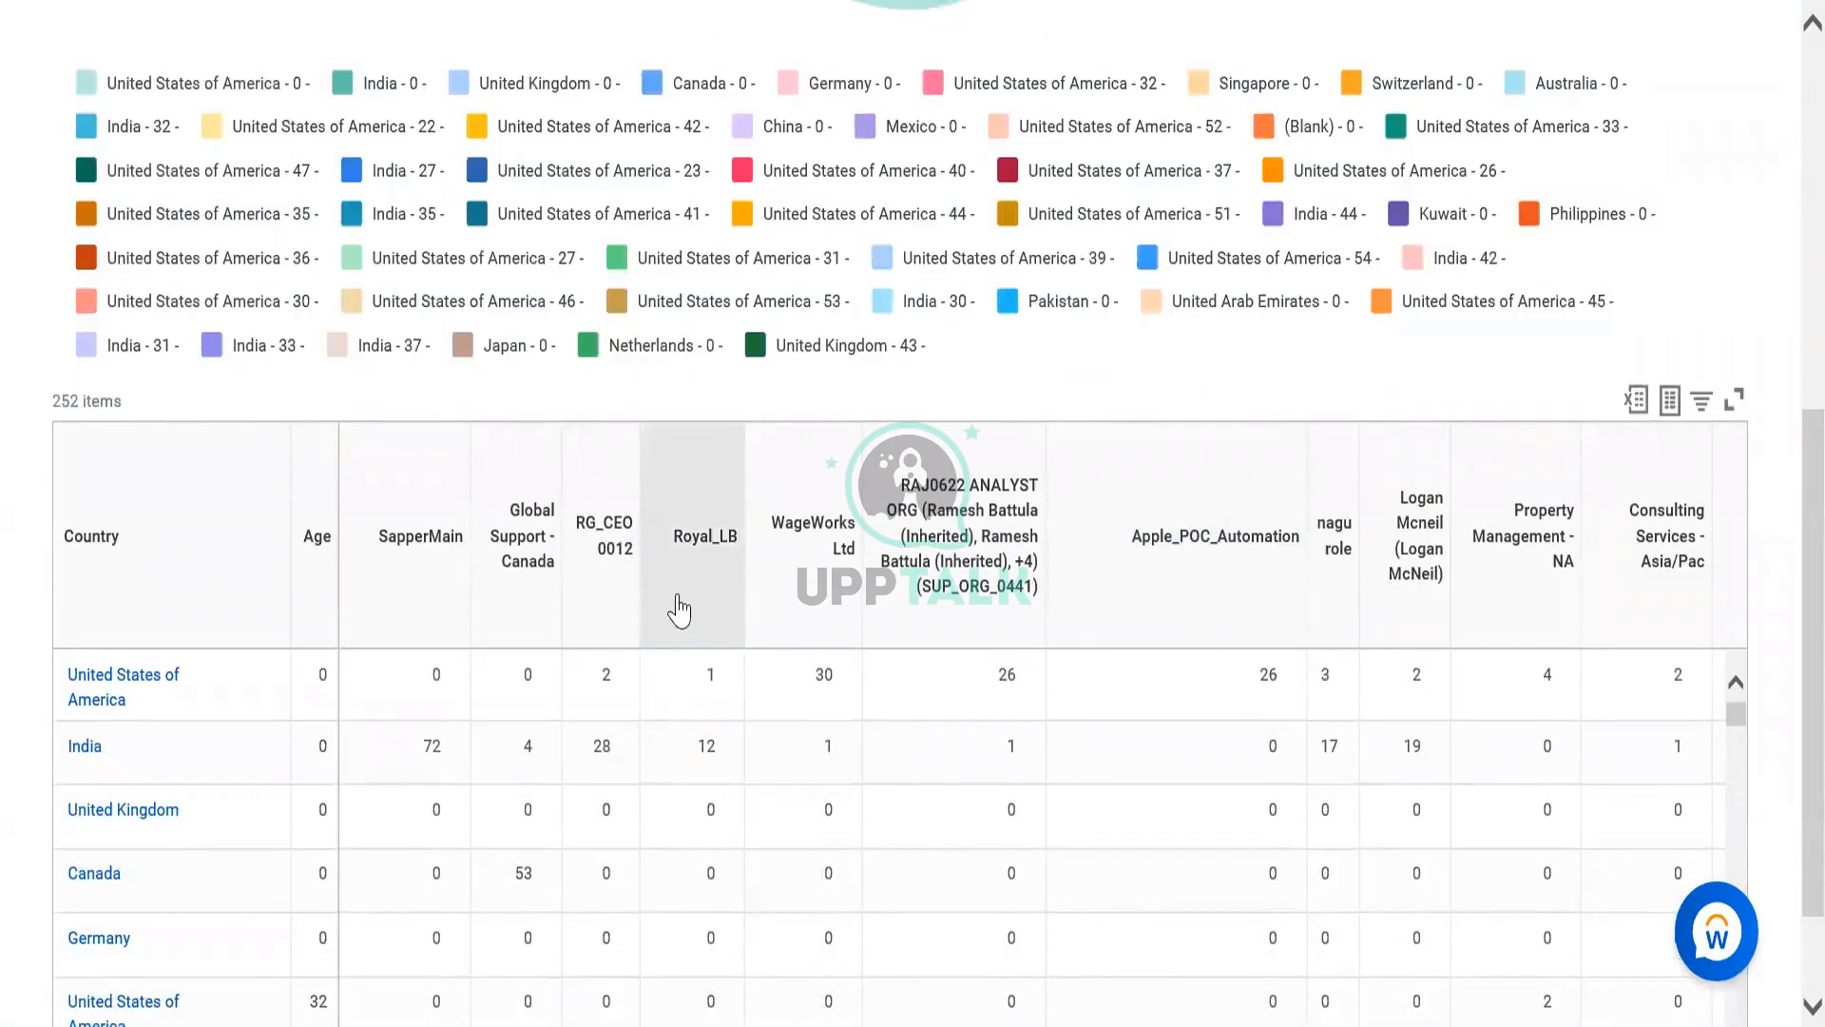
scroll(989, 720, up, 3)
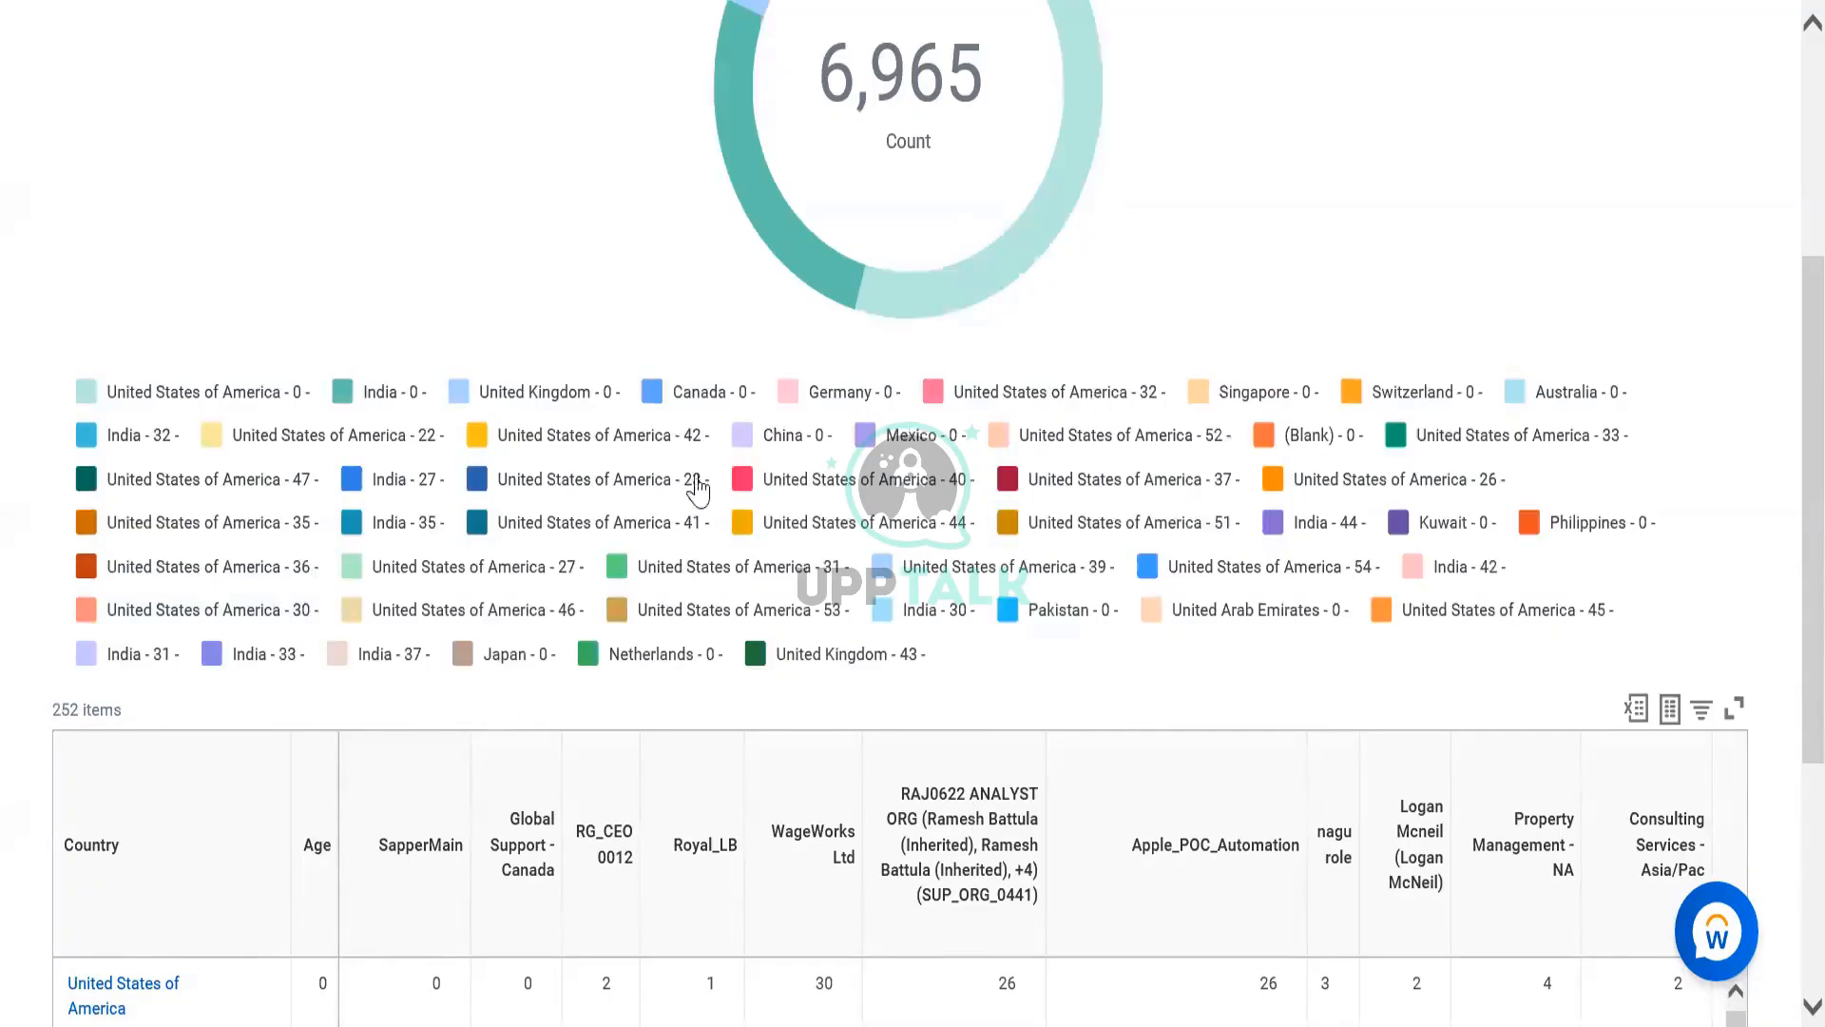
scroll(171, 751, down, 5)
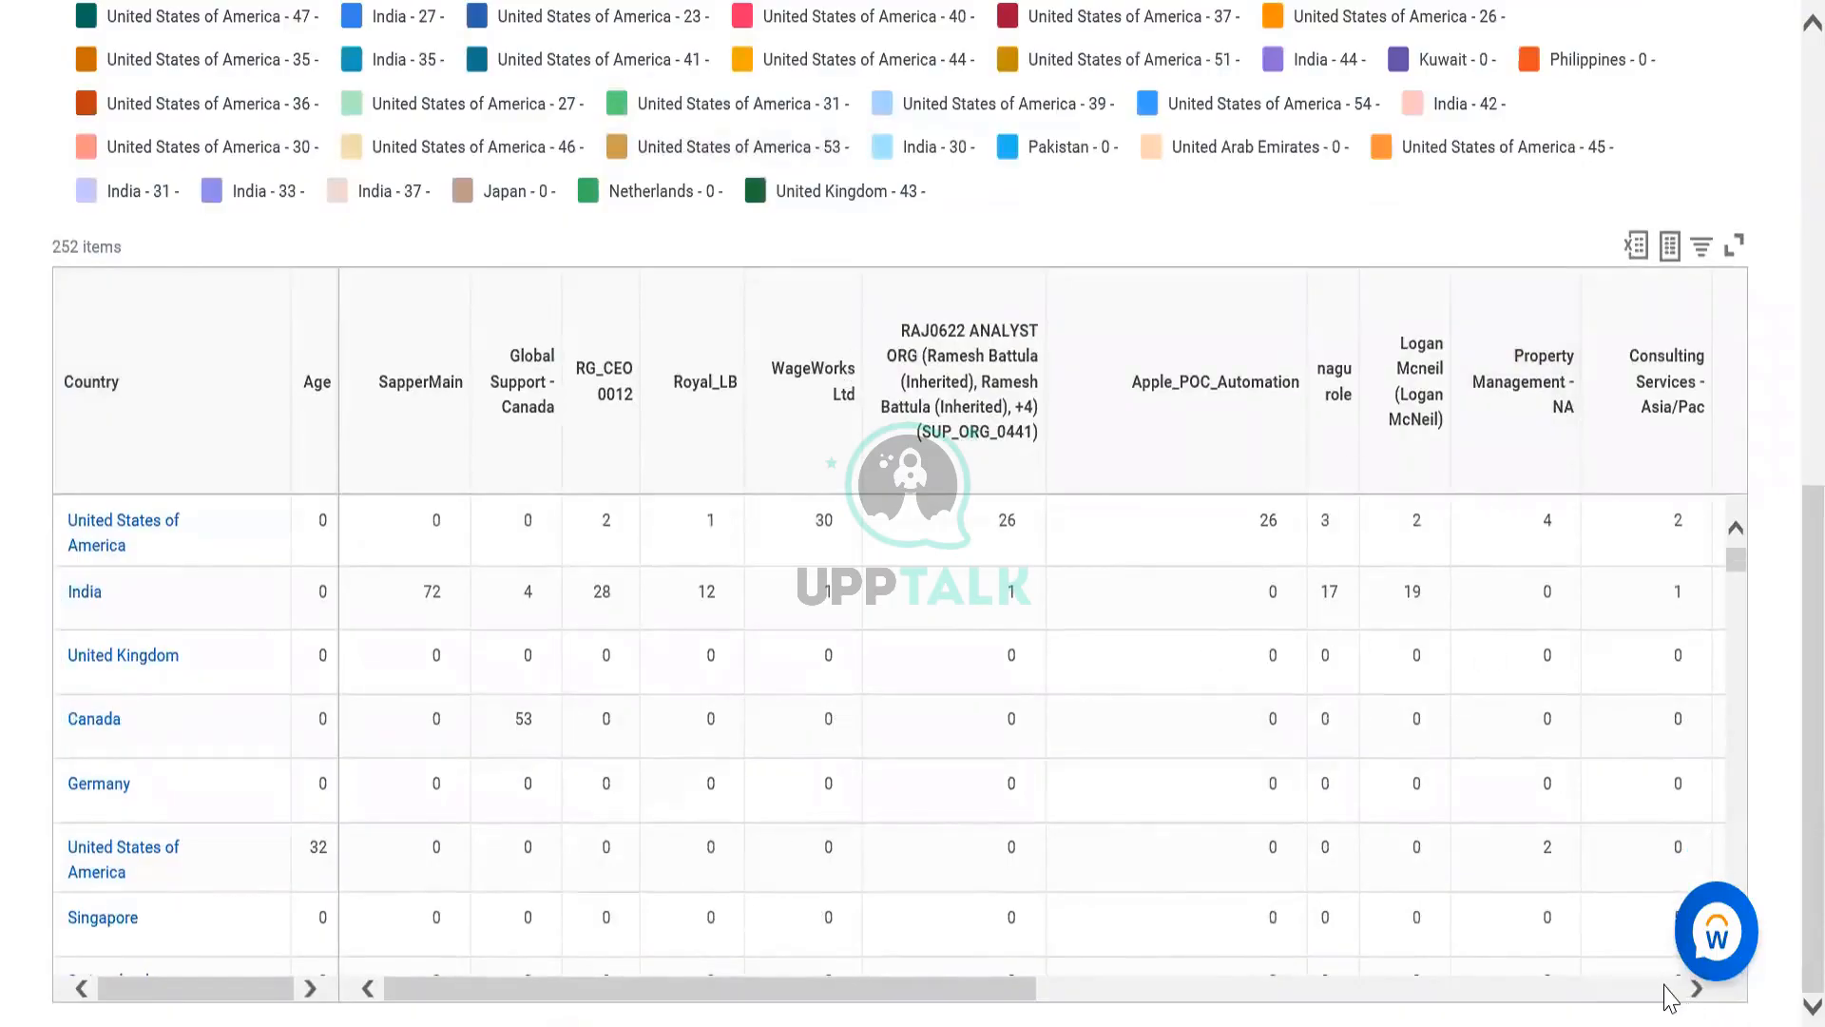
click(1668, 989)
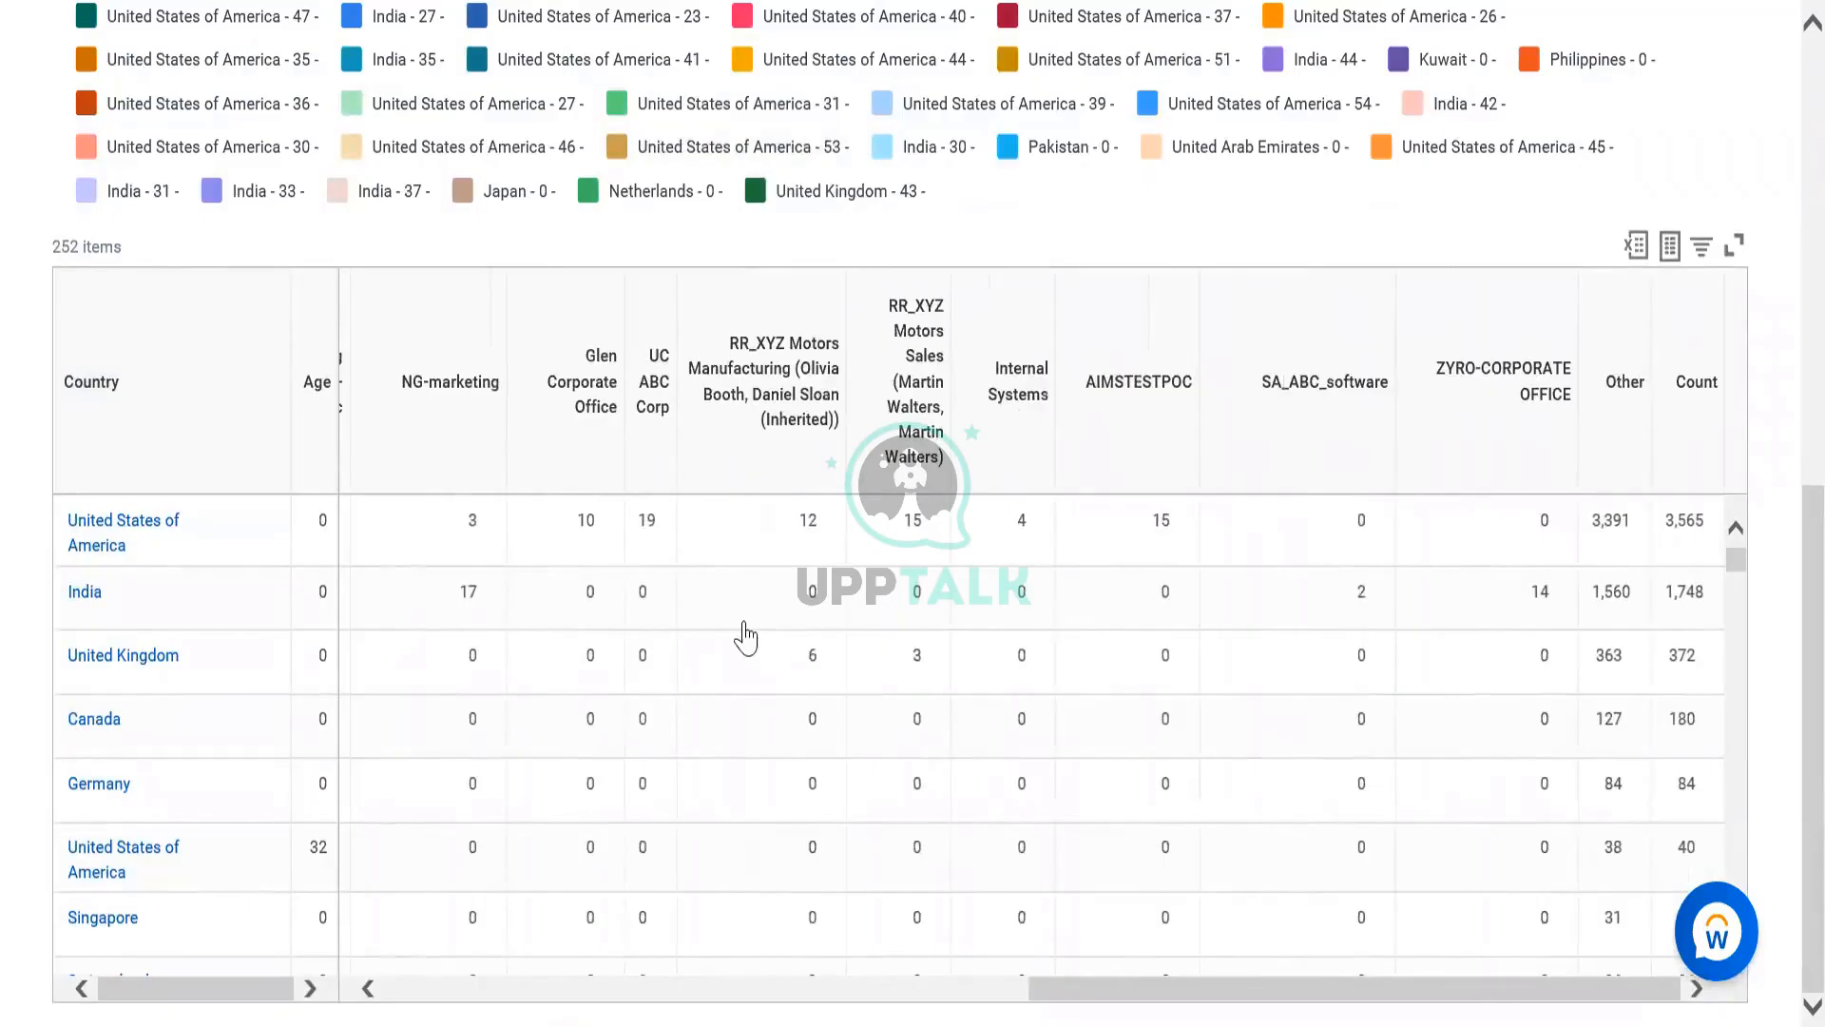
scroll(891, 488, up, 2)
scroll(1638, 513, up, 5)
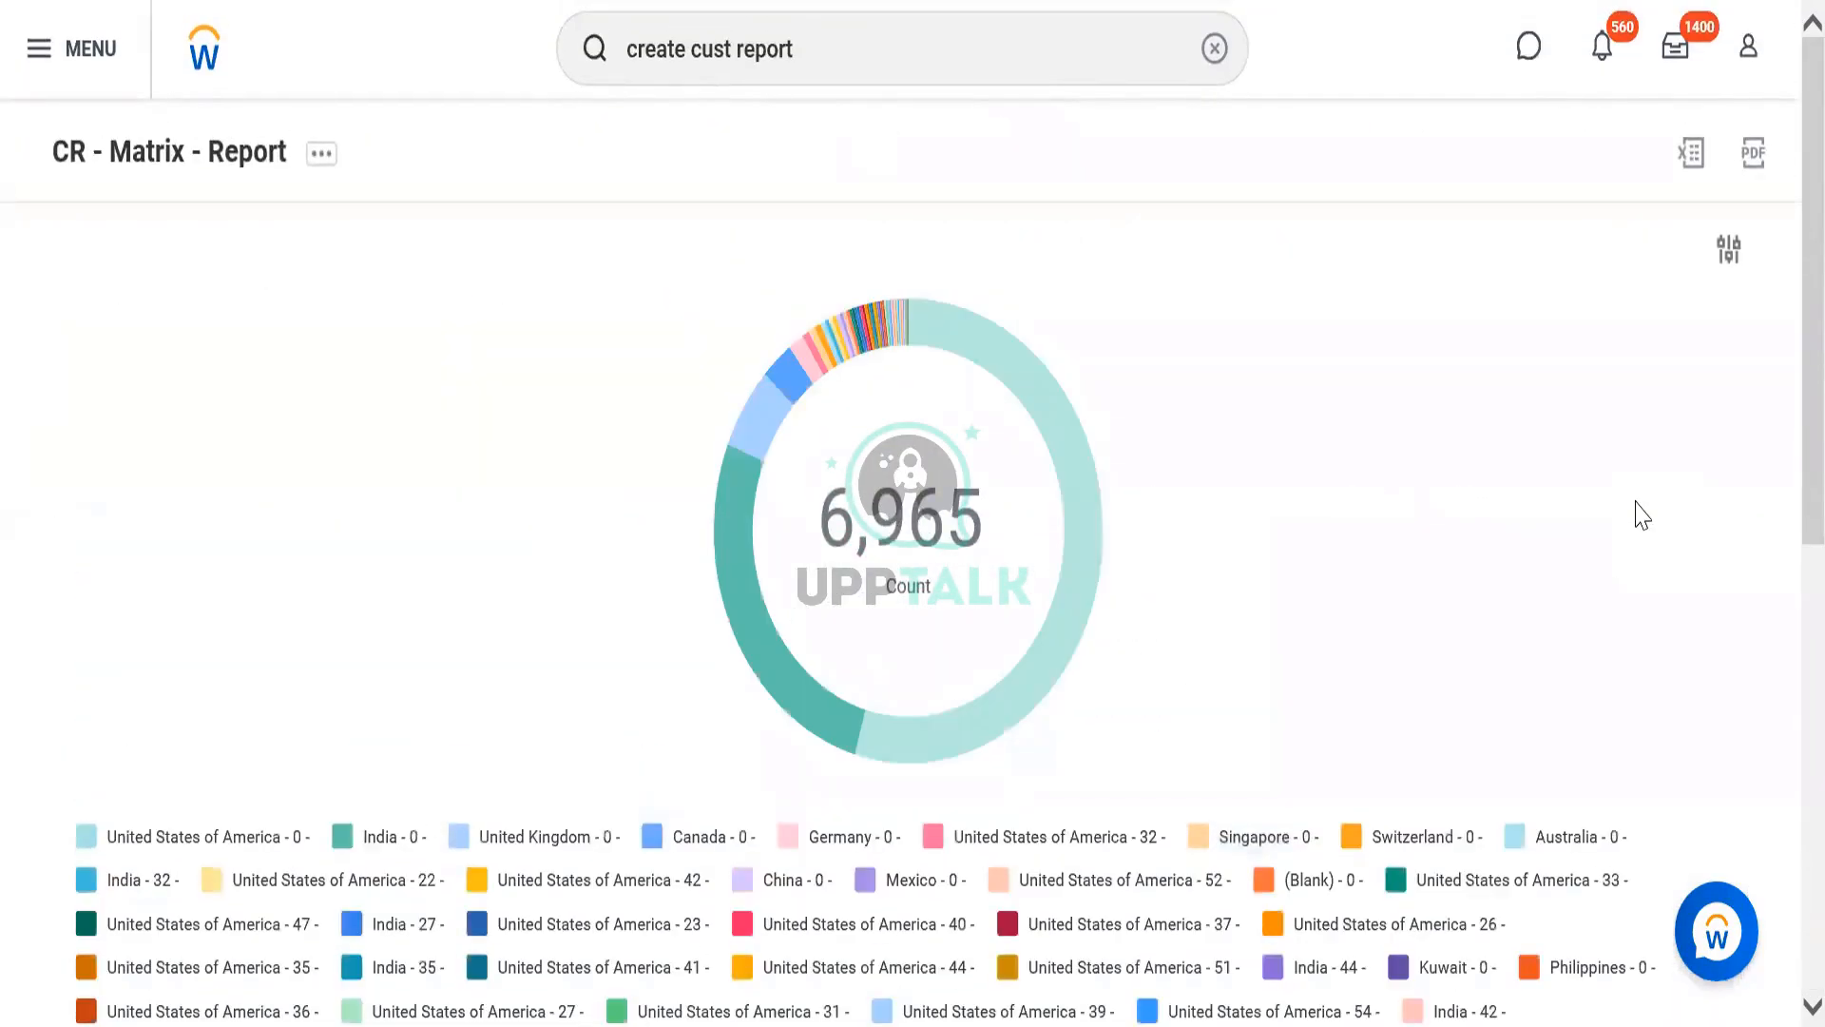
Open the report's definition and review its row grouping, column grouping, row and column maximums, and summarization field.
click(191, 155)
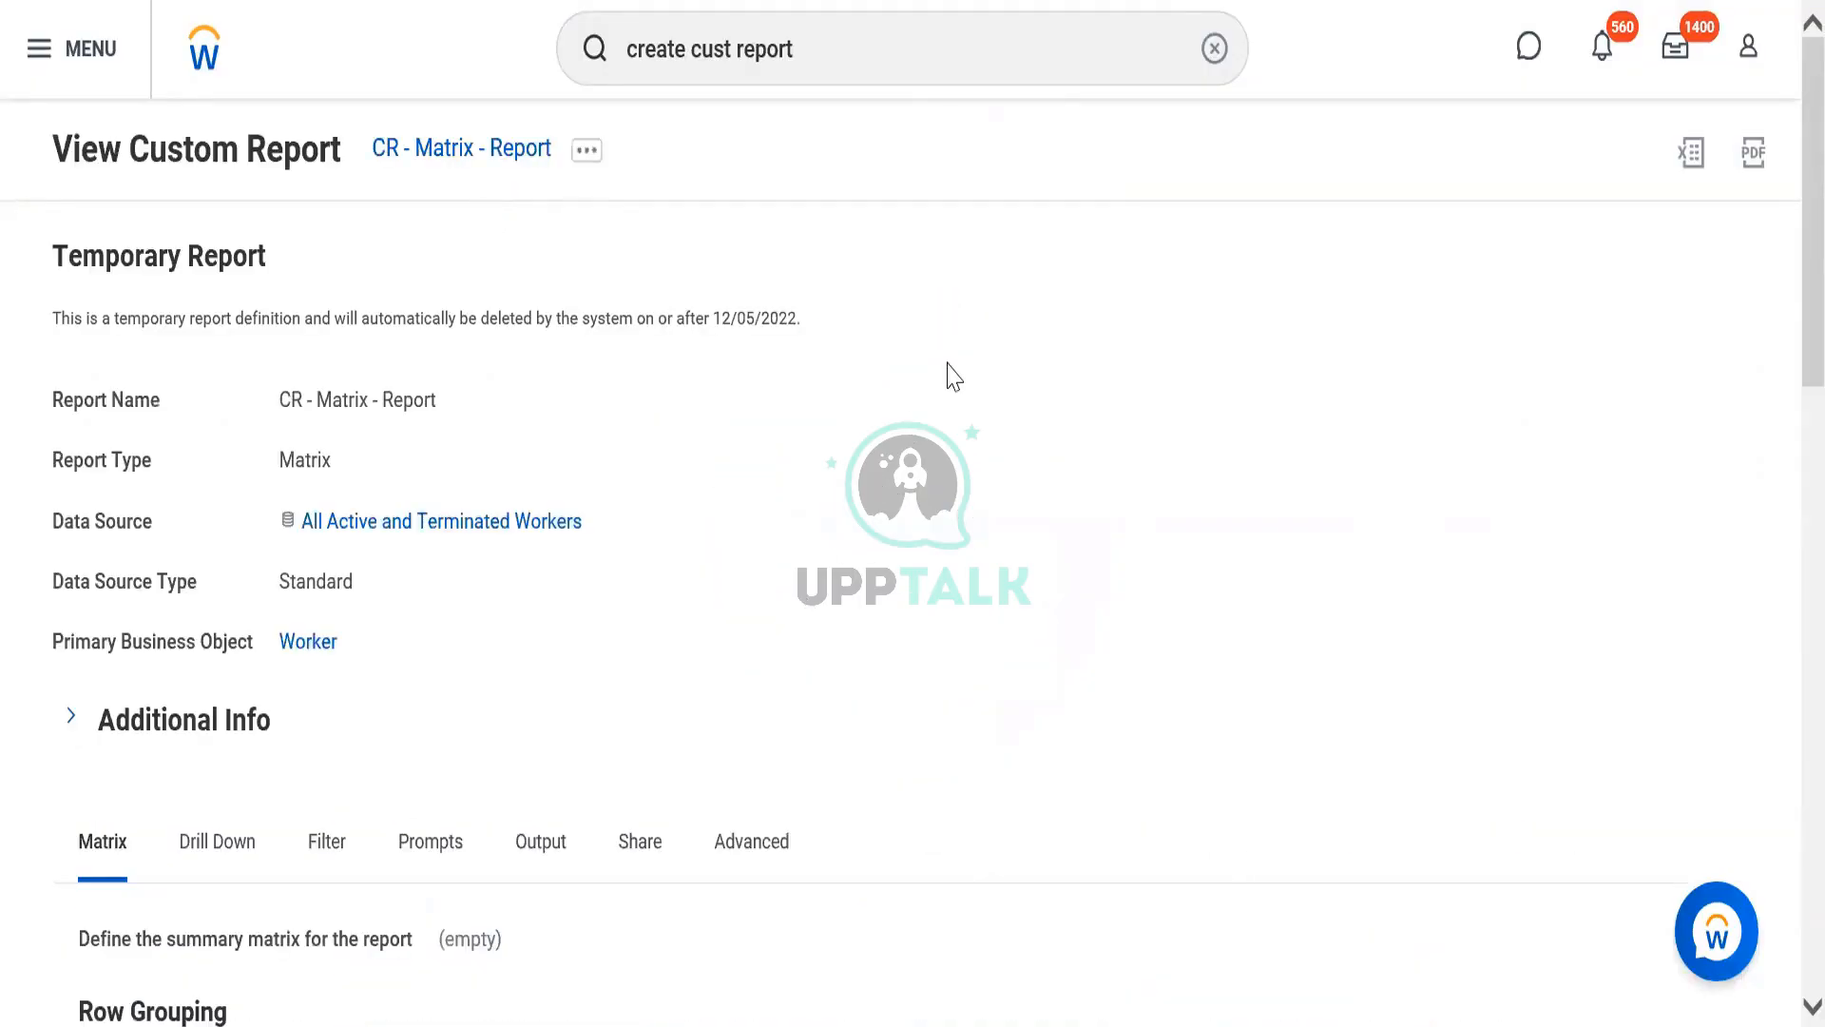
scroll(954, 377, down, 7)
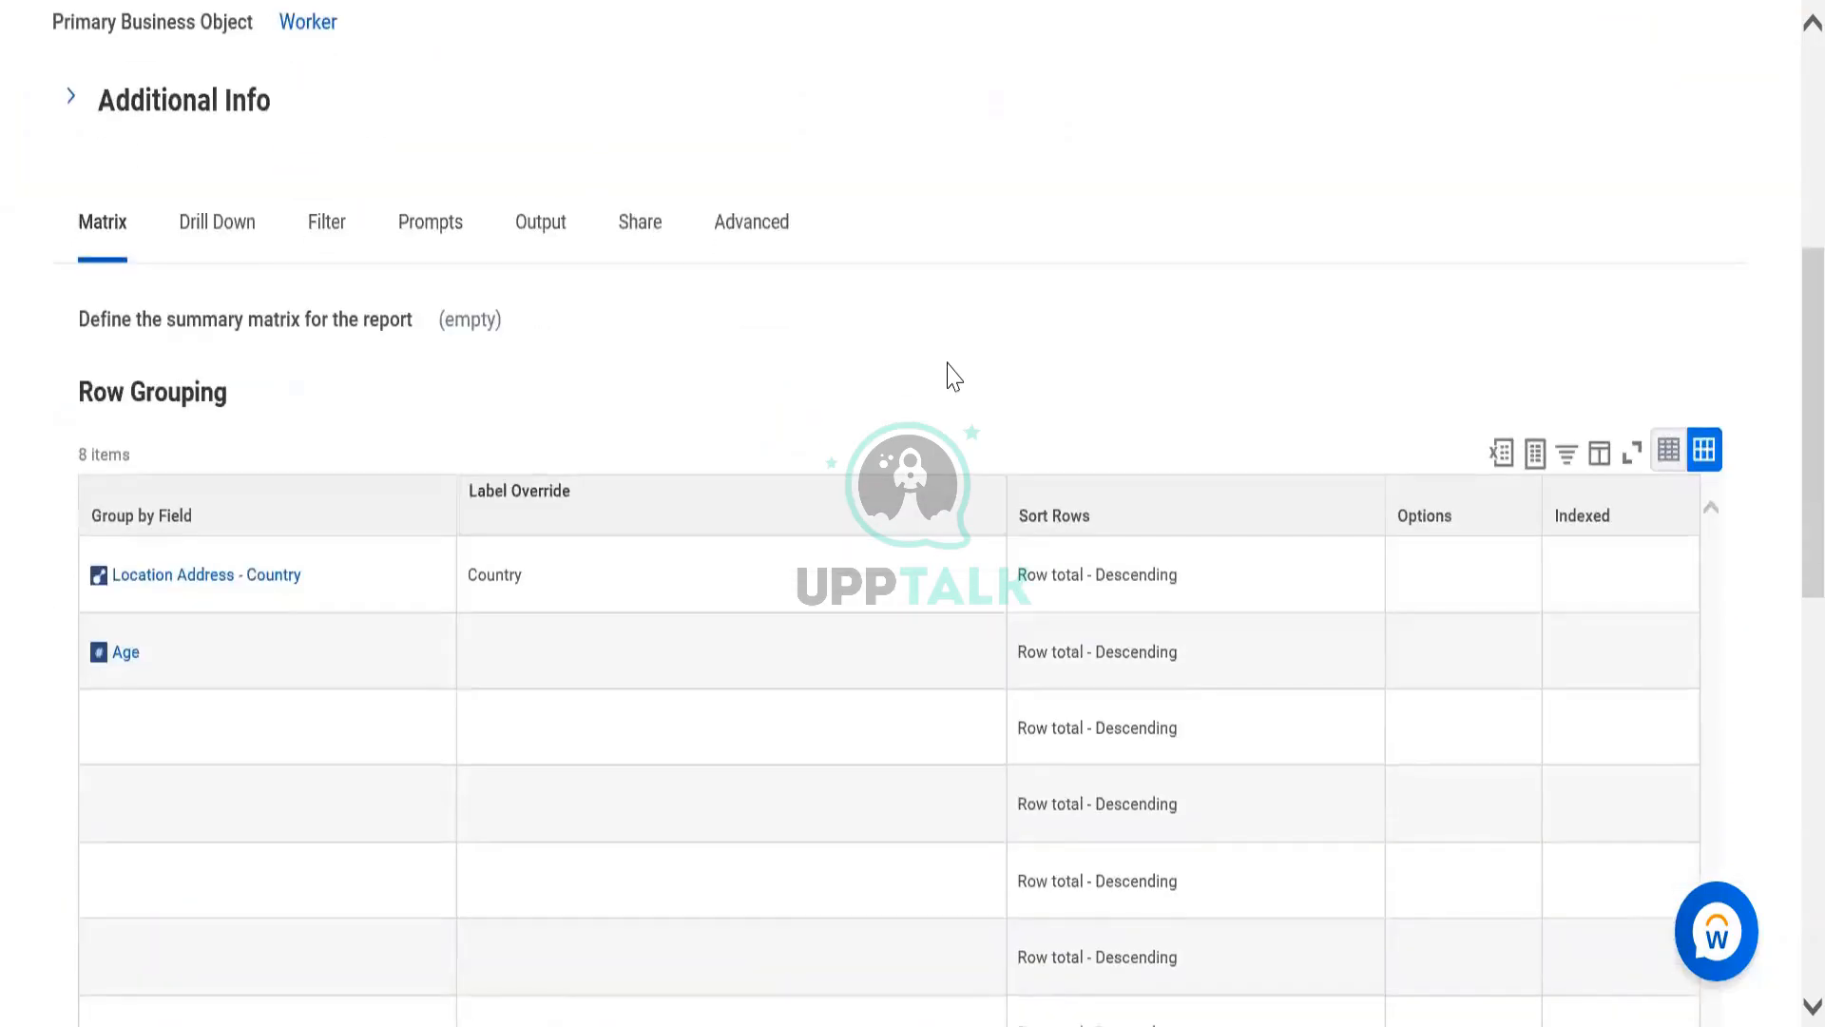
scroll(949, 374, down, 4)
scroll(949, 374, up, 1)
scroll(949, 375, down, 3)
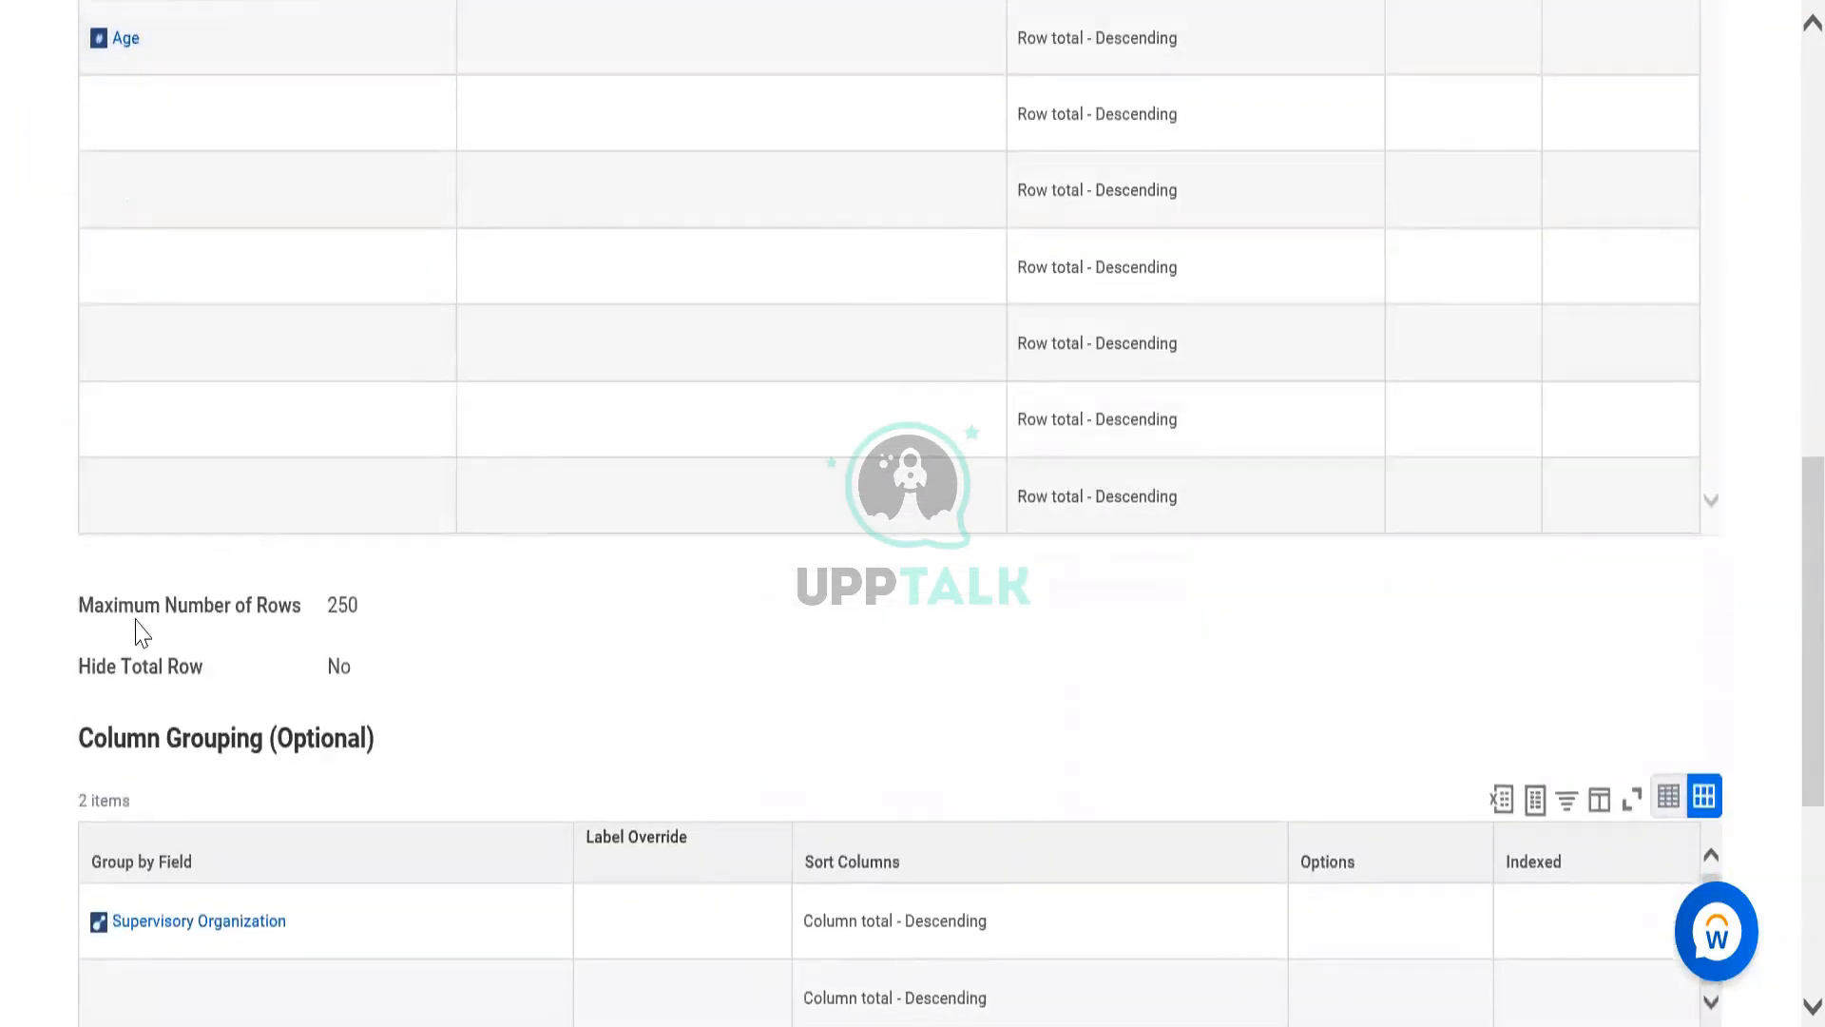
scroll(261, 611, down, 5)
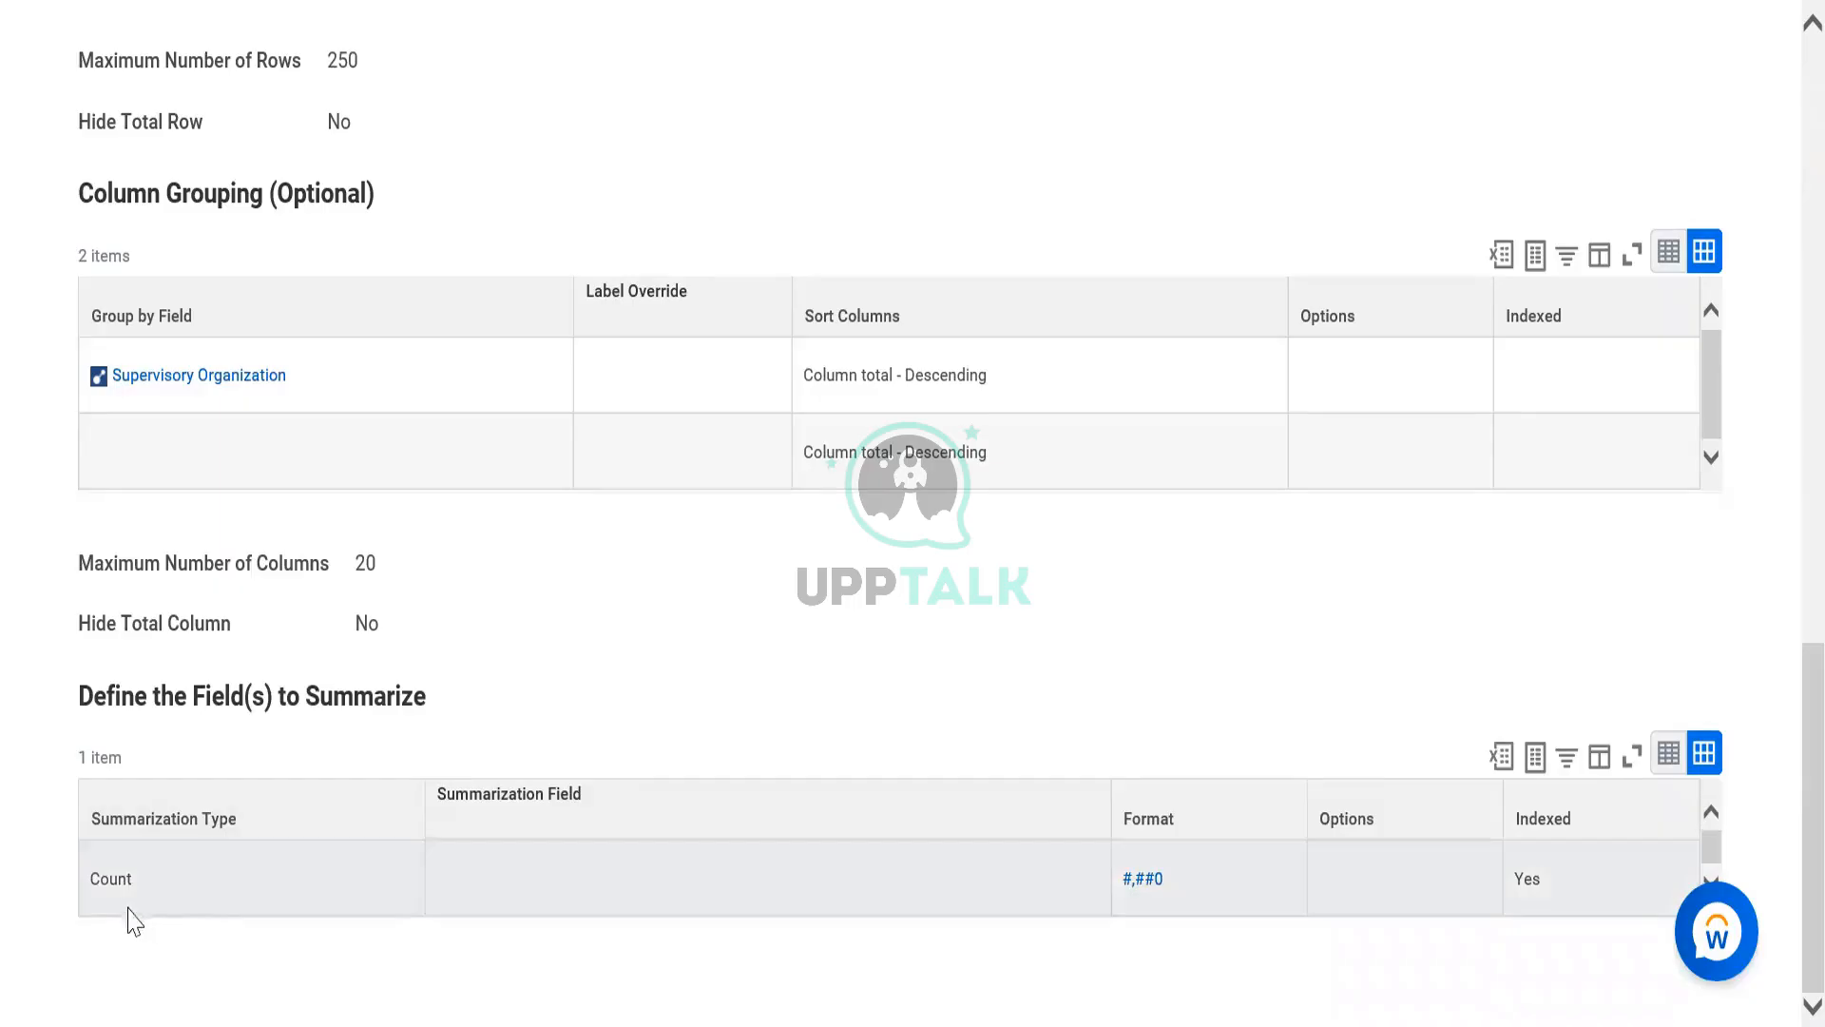
scroll(510, 603, up, 12)
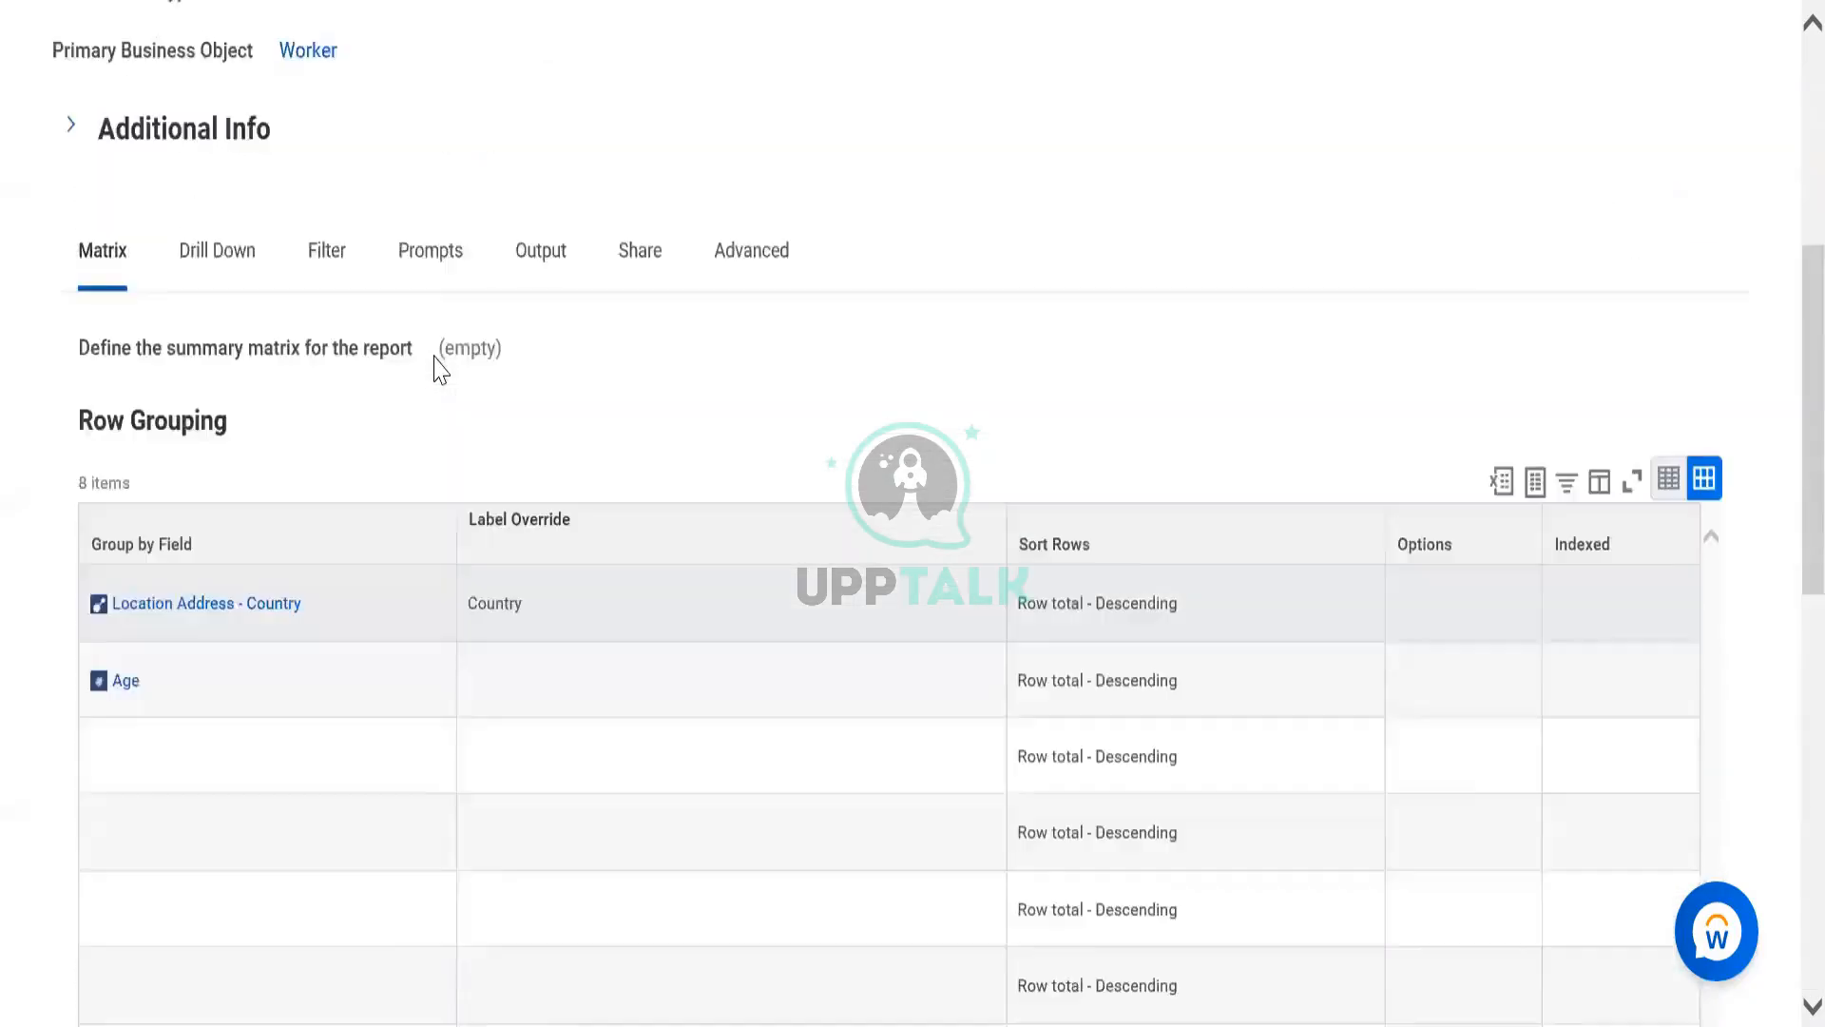
scroll(440, 369, up, 6)
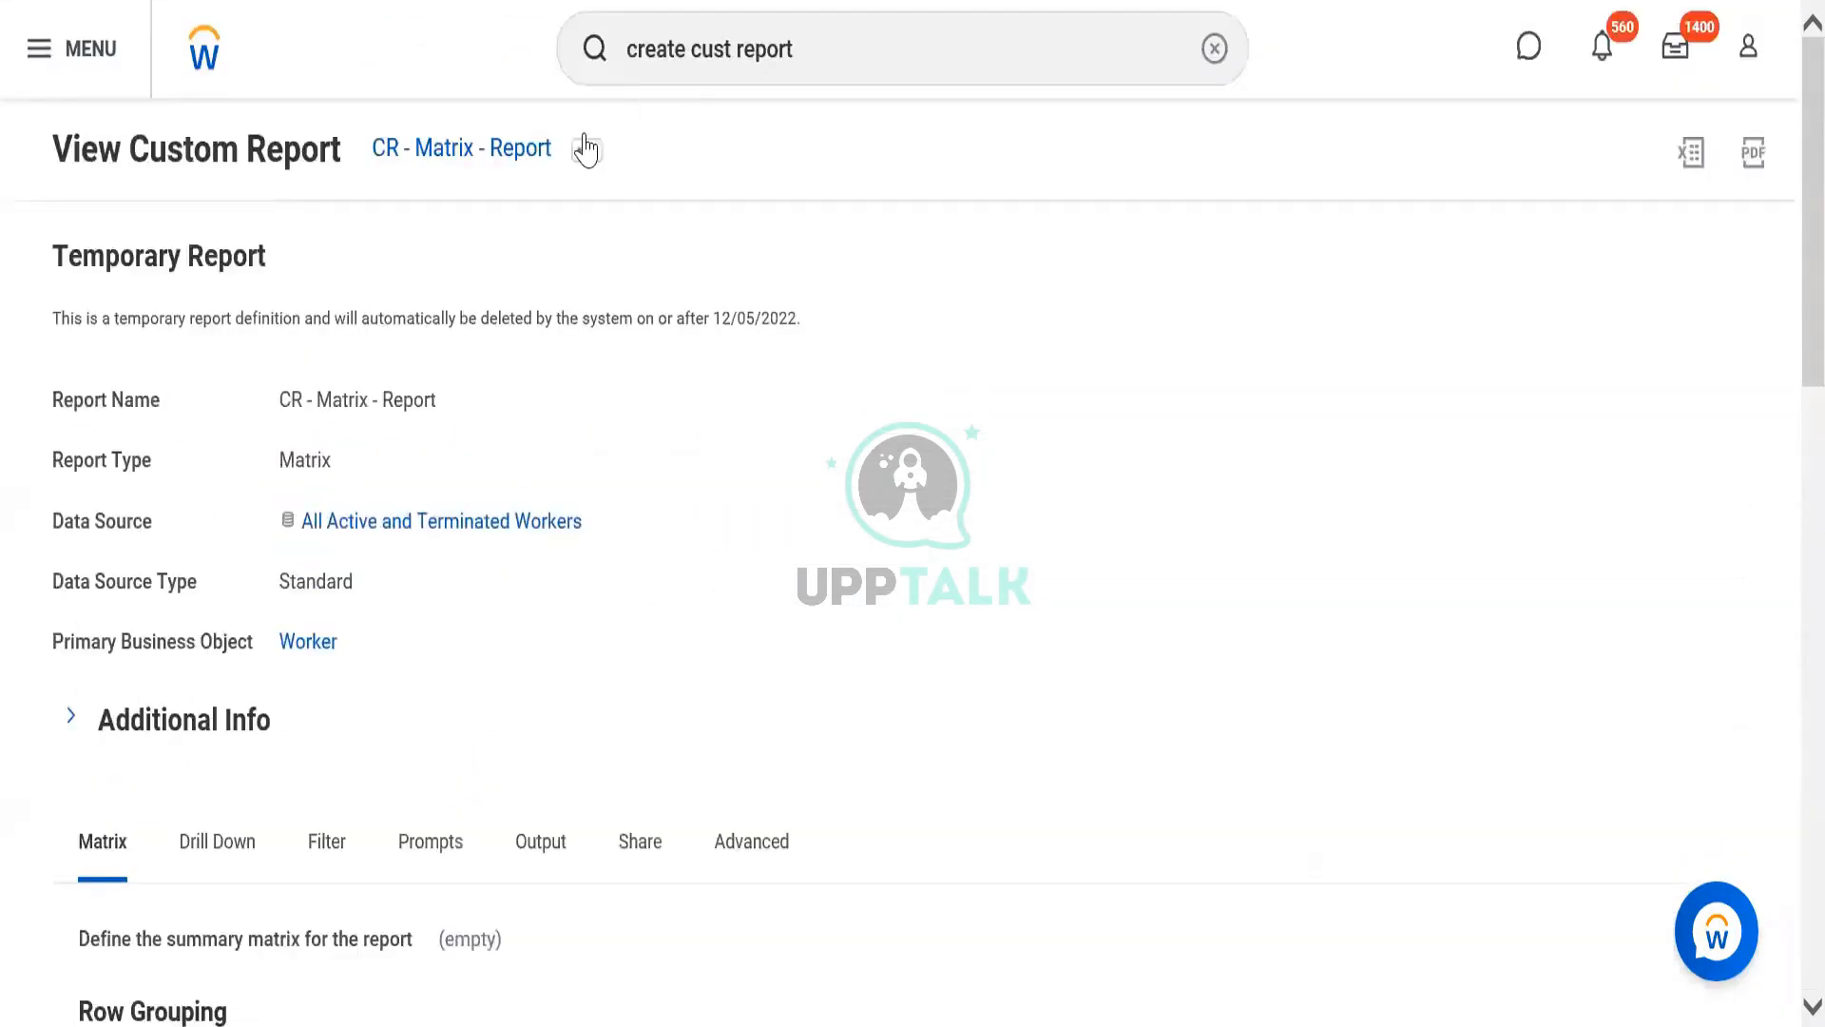
Open the CR - Matrix - Report definition for editing from its view page.
click(586, 151)
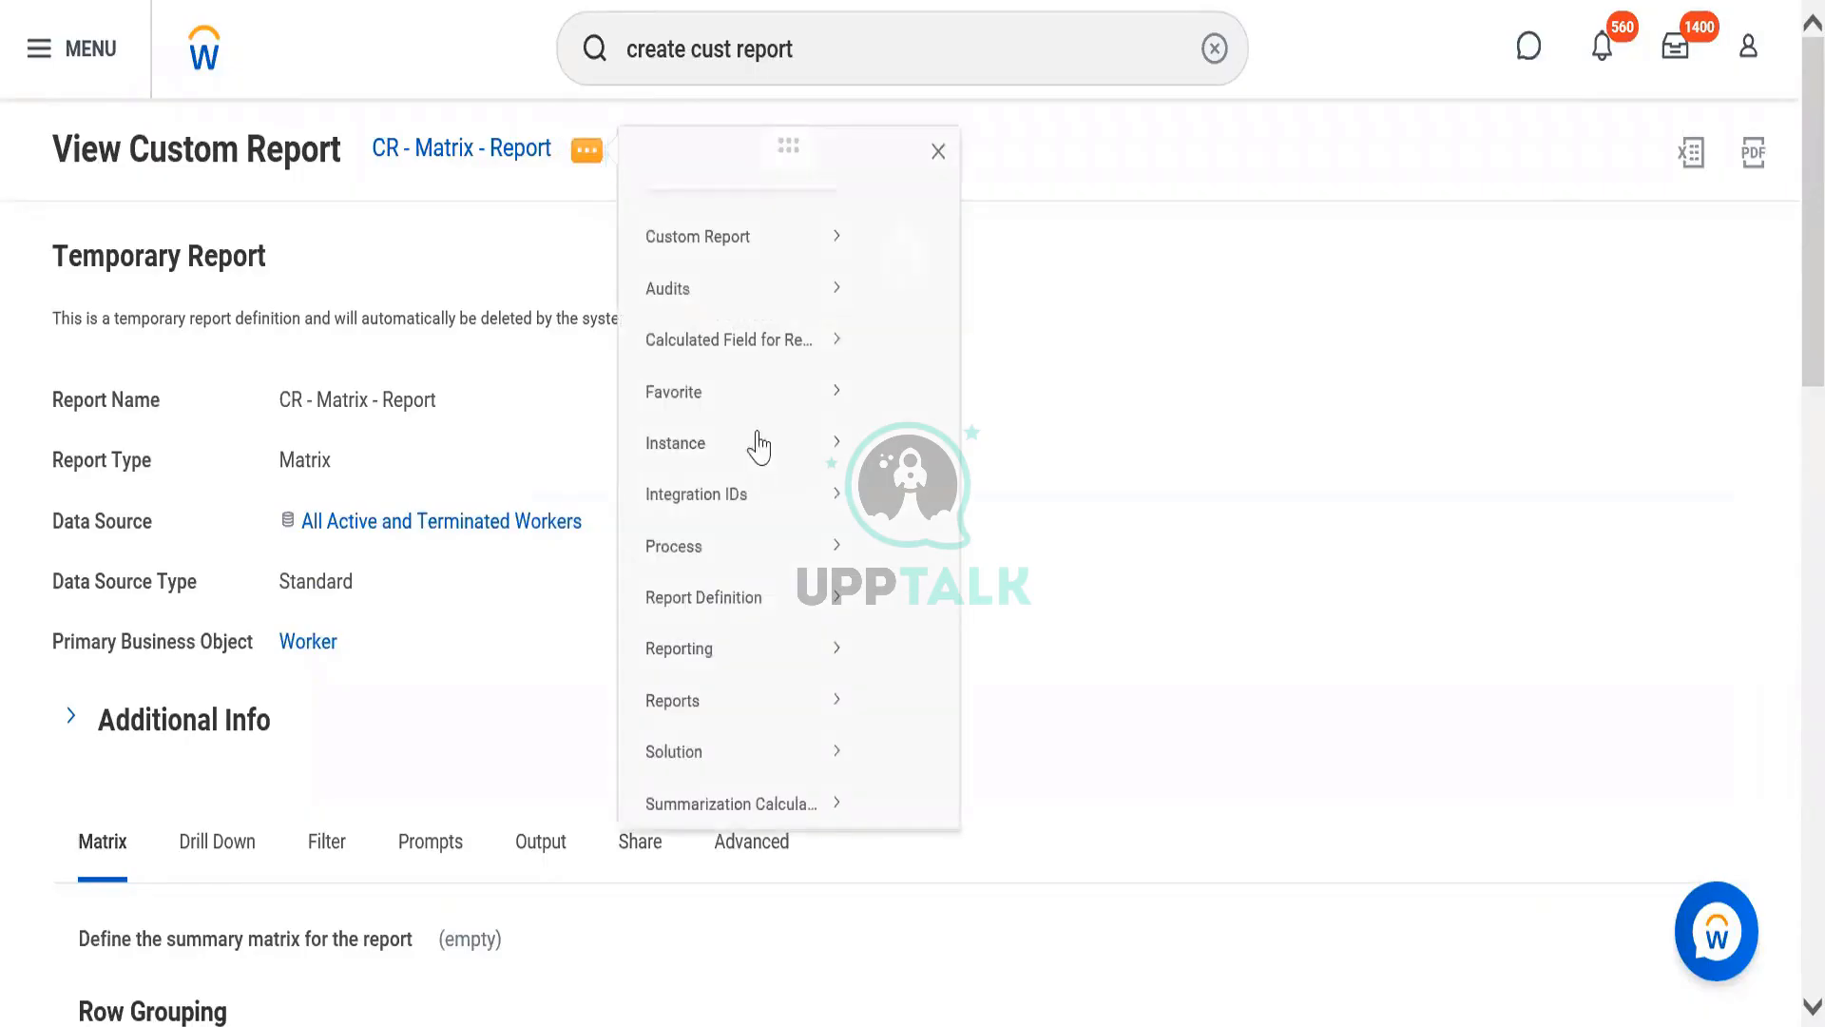
mouse_move(700, 276)
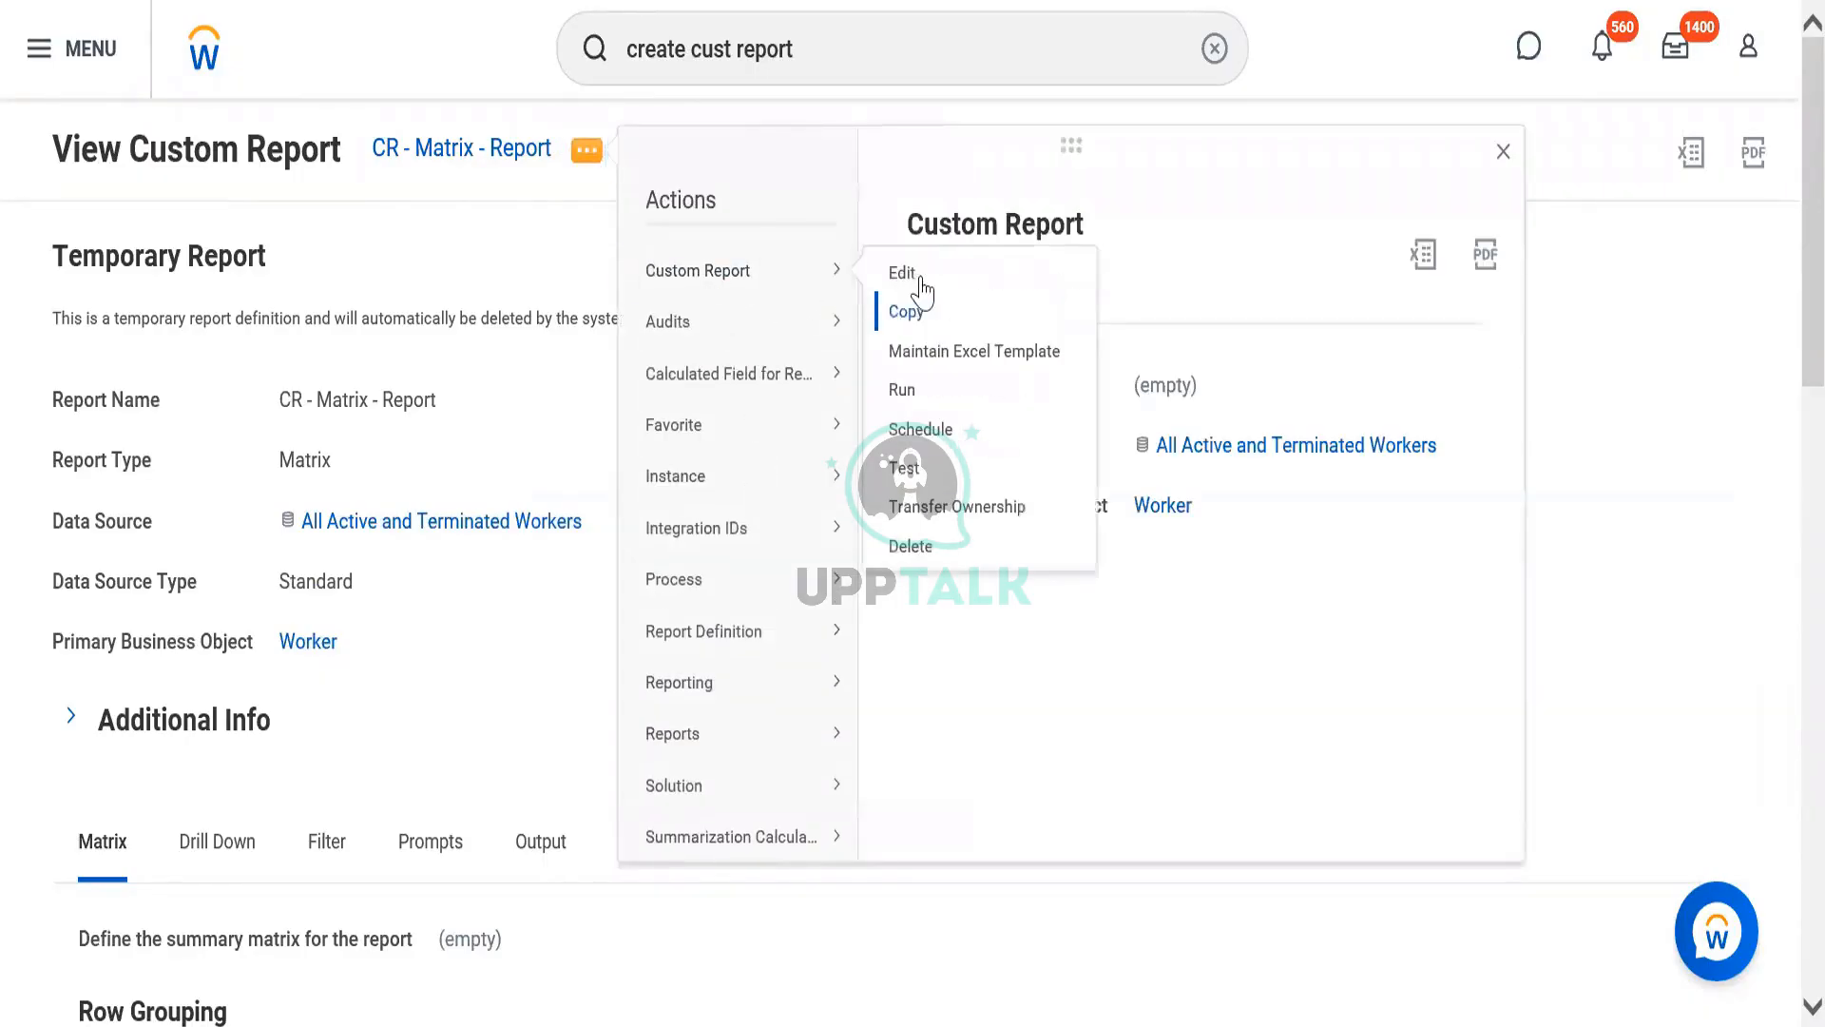
click(918, 281)
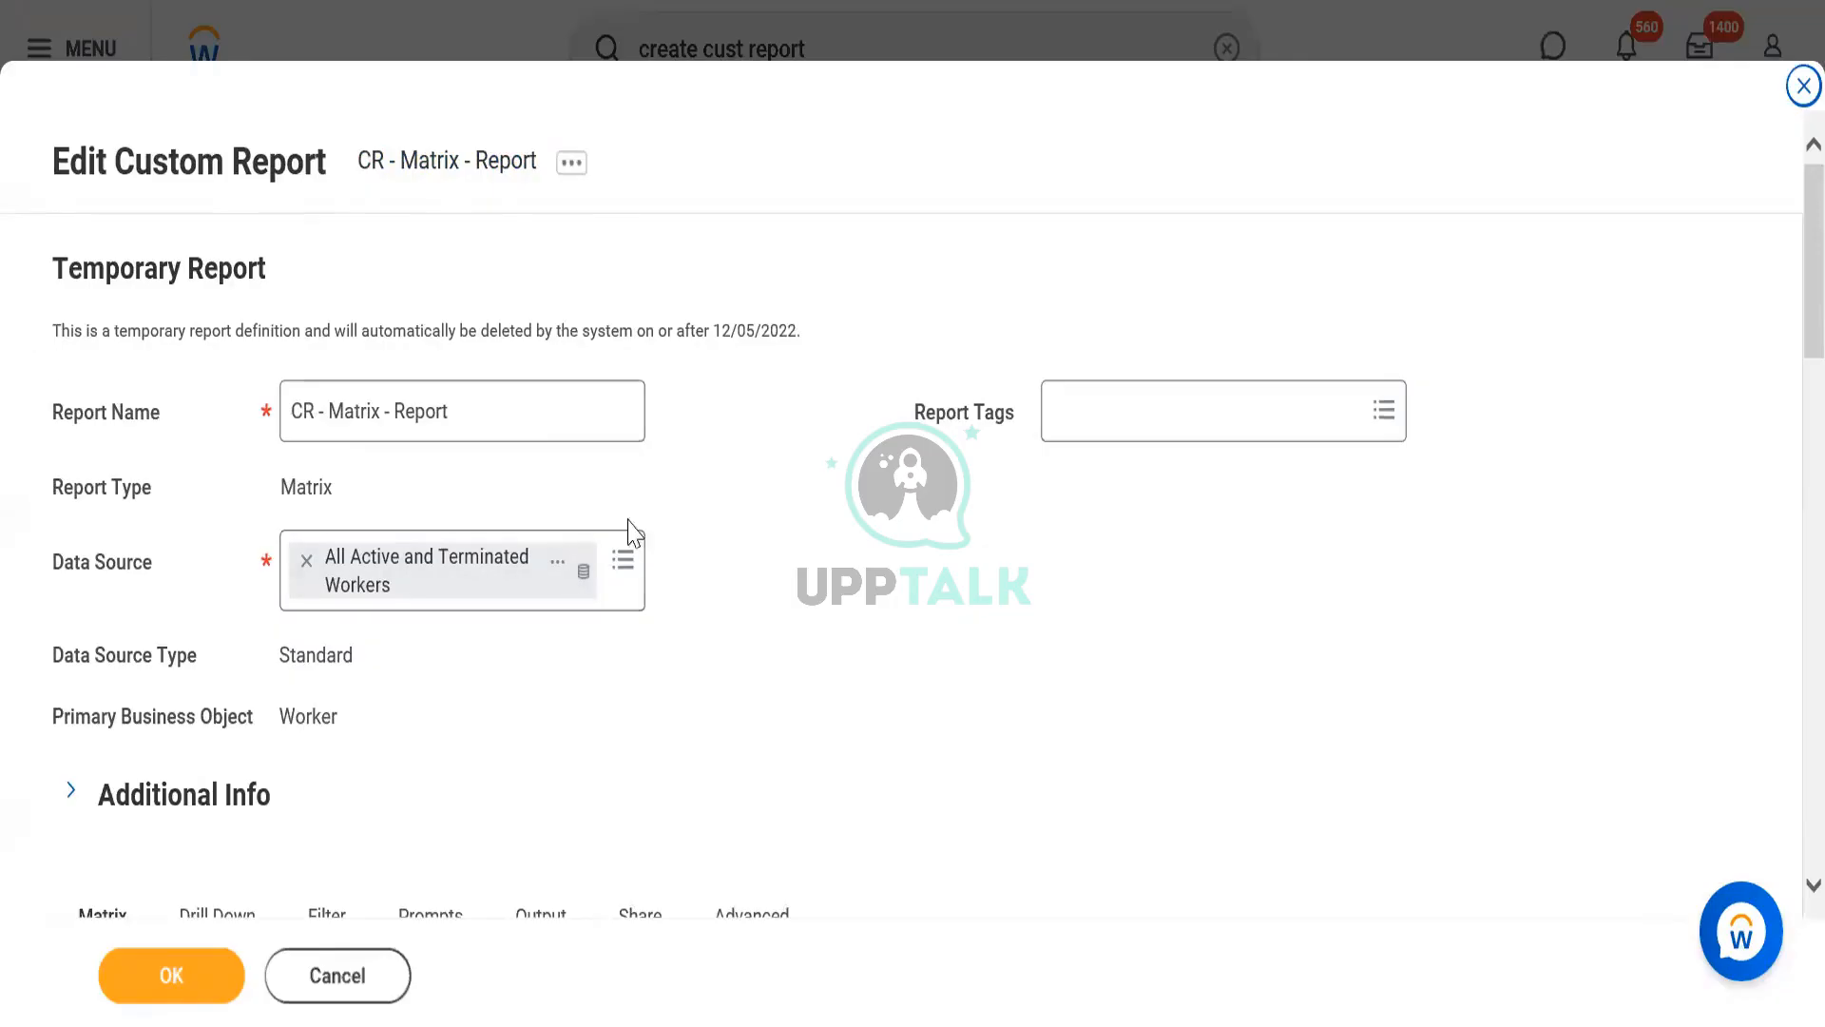
Set the summarization type to Average in the fields to summarize.
scroll(726, 518, down, 10)
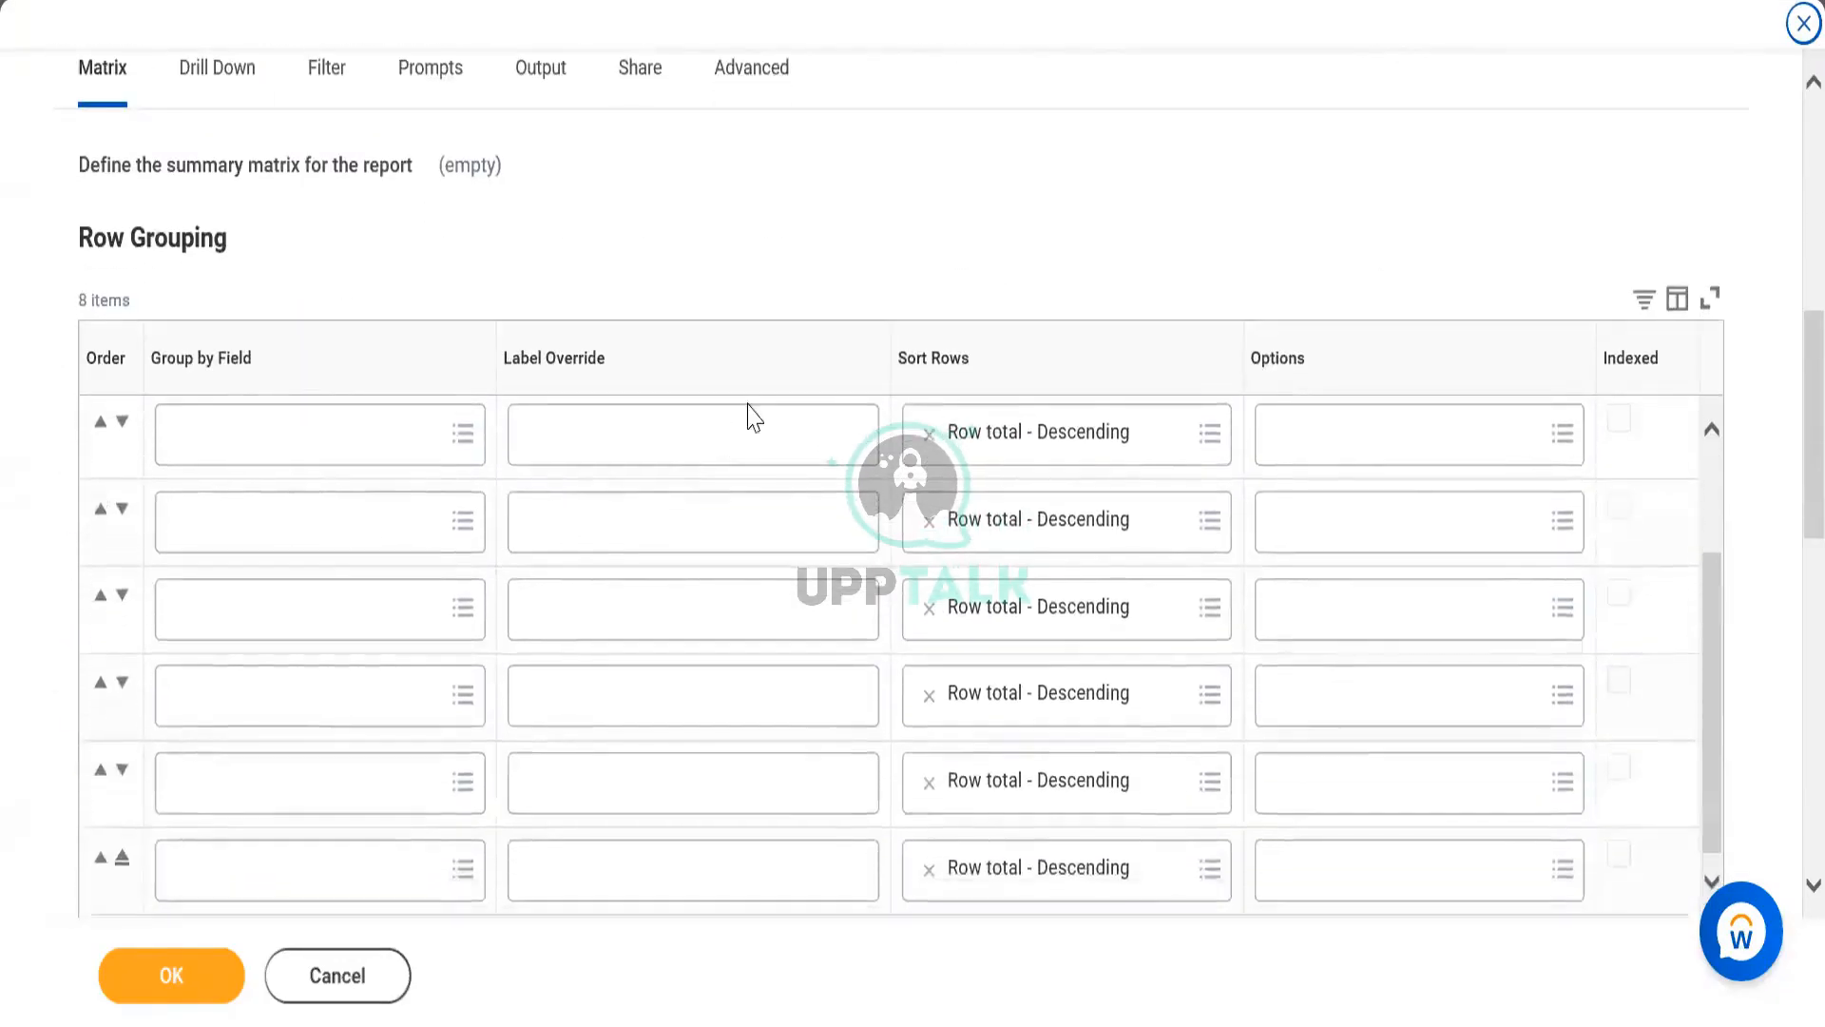
scroll(752, 419, down, 8)
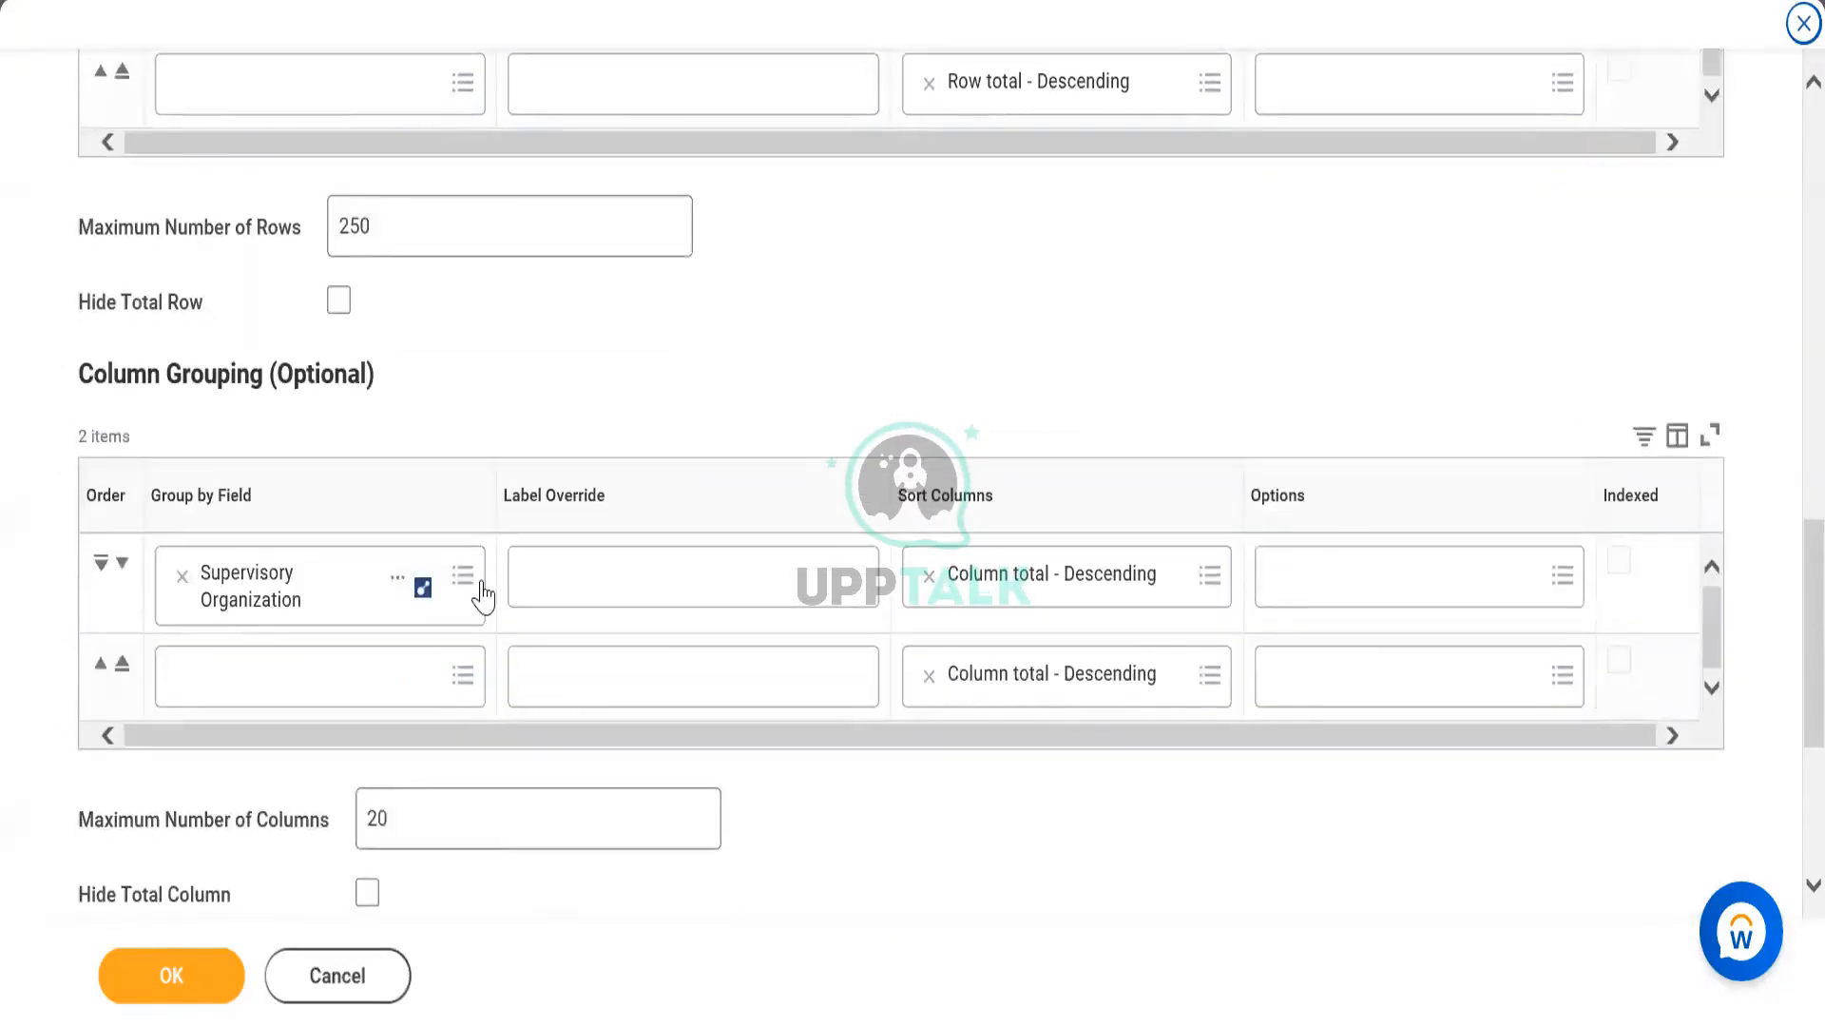
scroll(483, 594, down, 4)
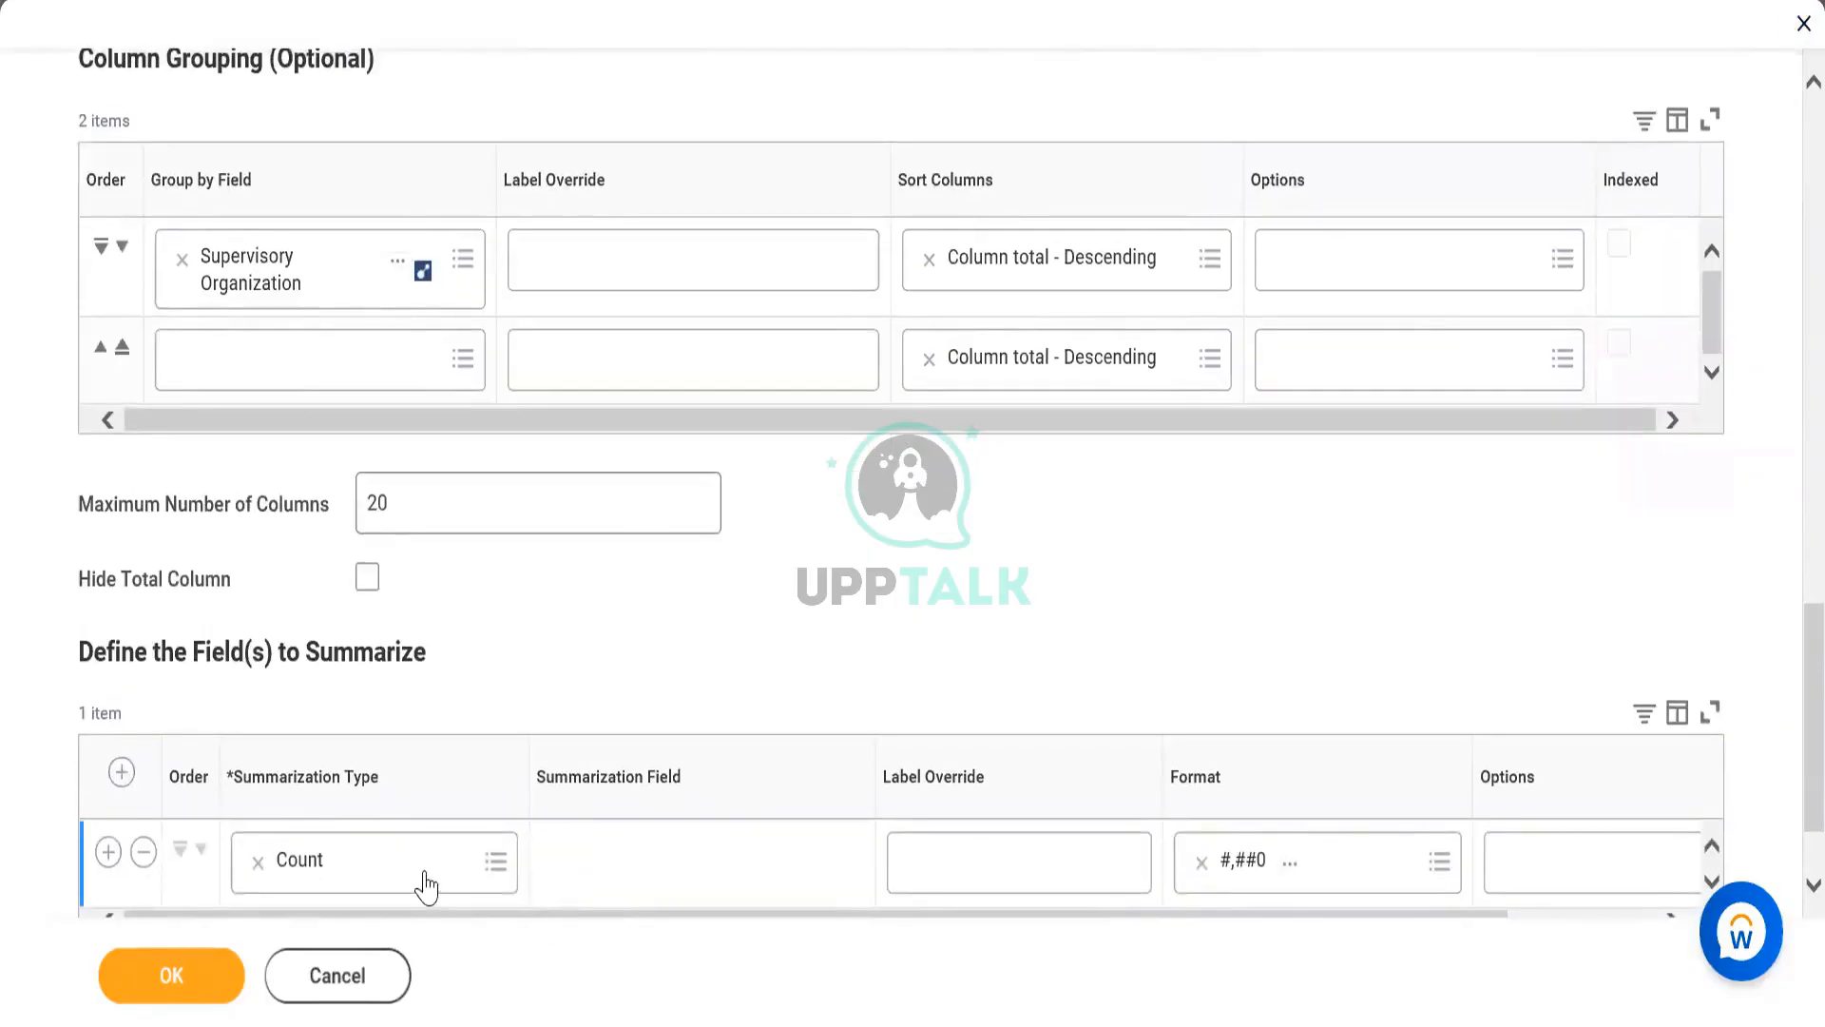
click(427, 872)
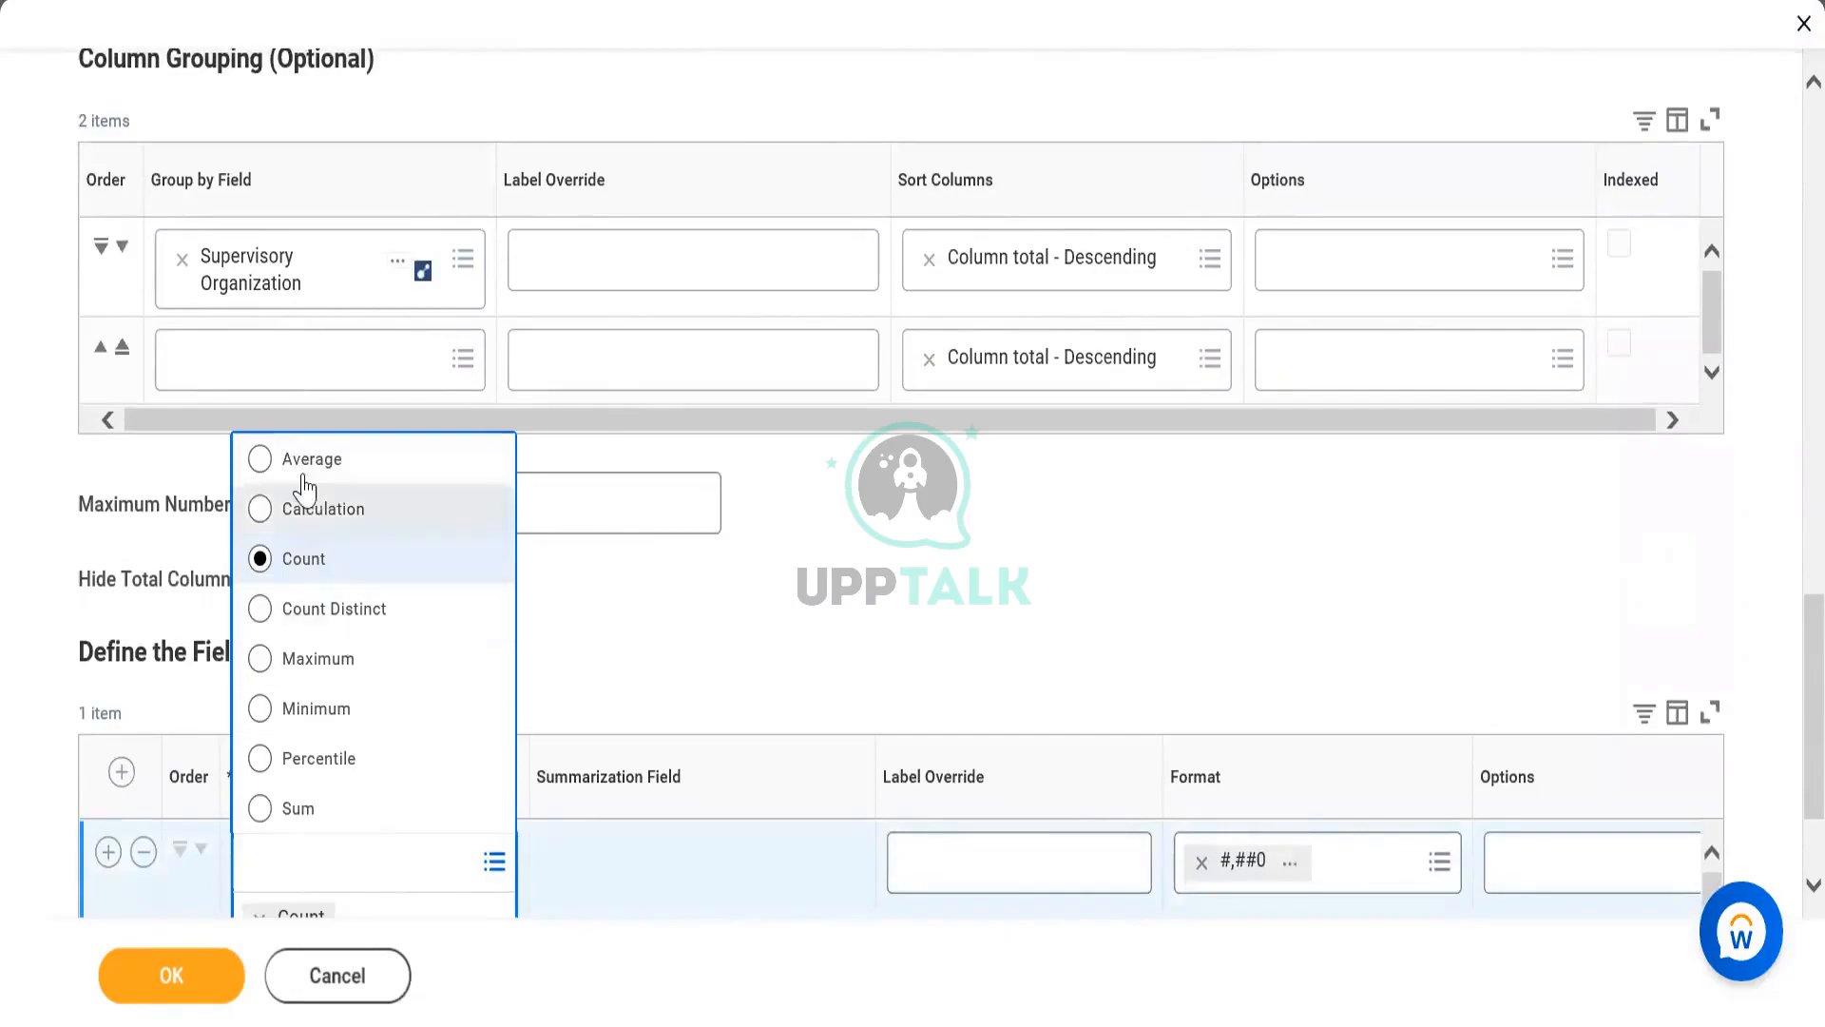
click(297, 458)
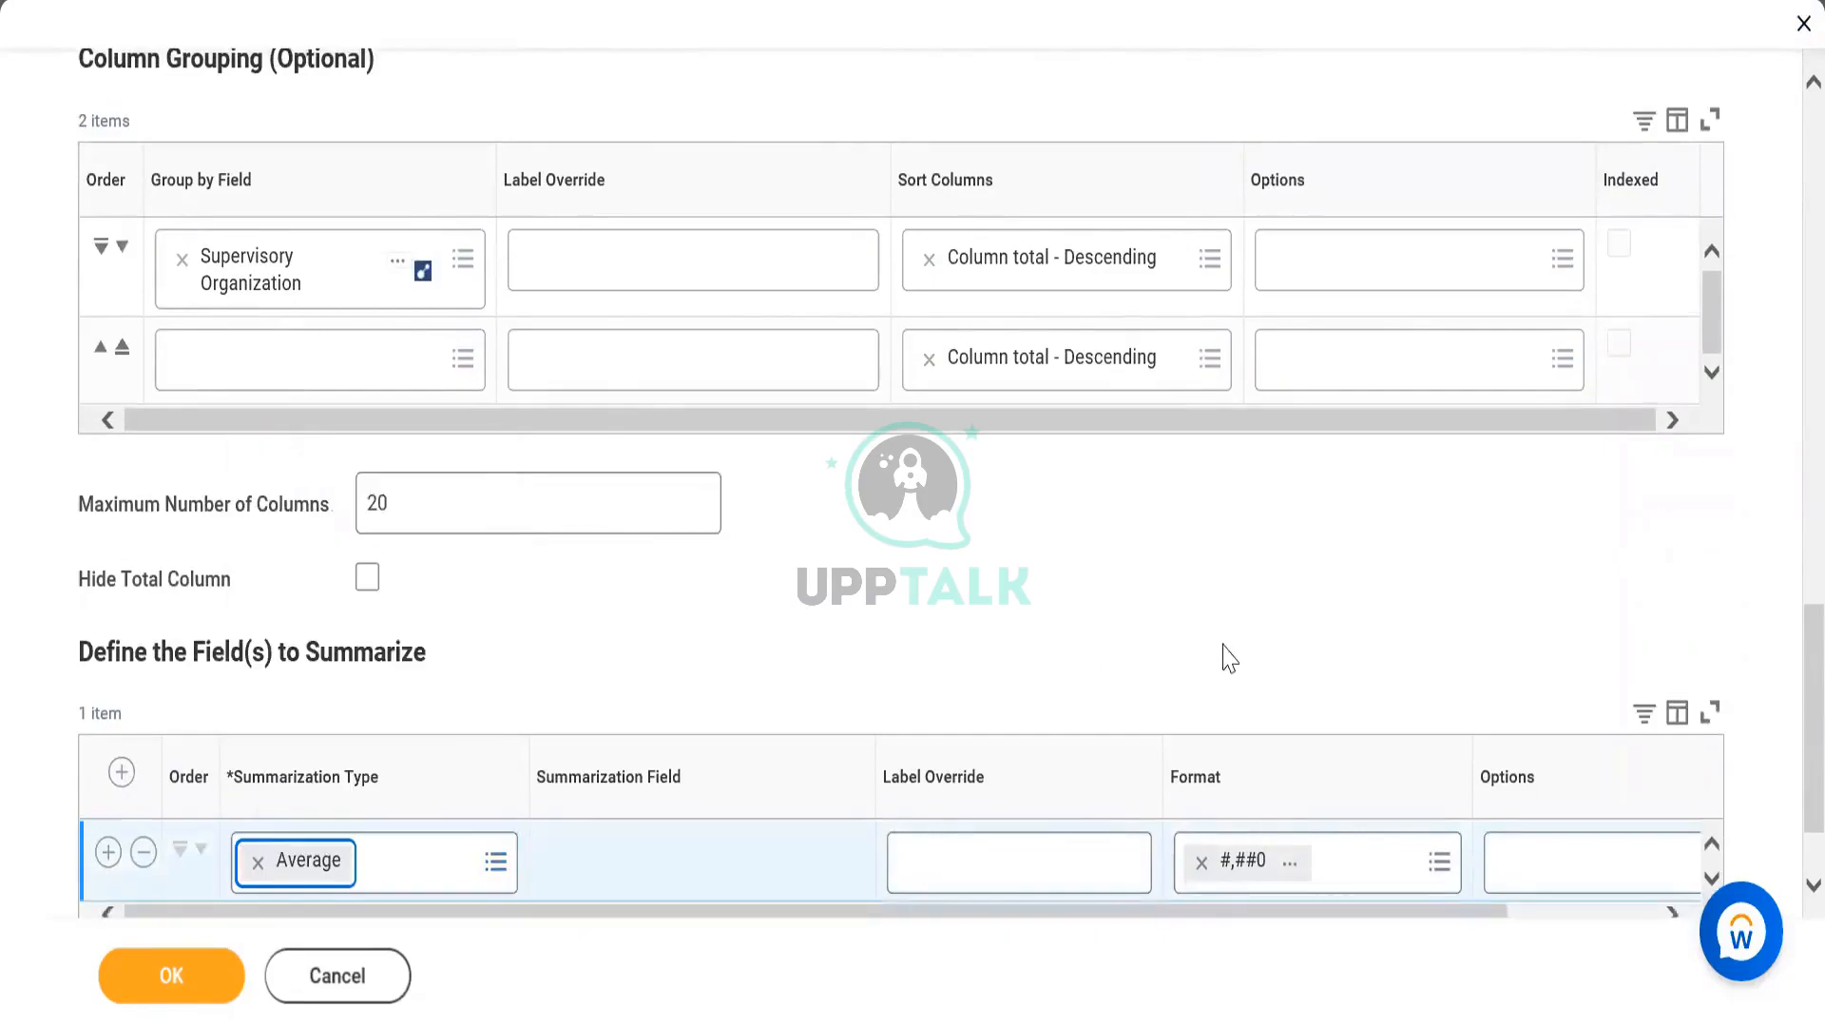
Add the Percent of Overall Total option to the Average summarization and try to save the report definition.
click(1399, 861)
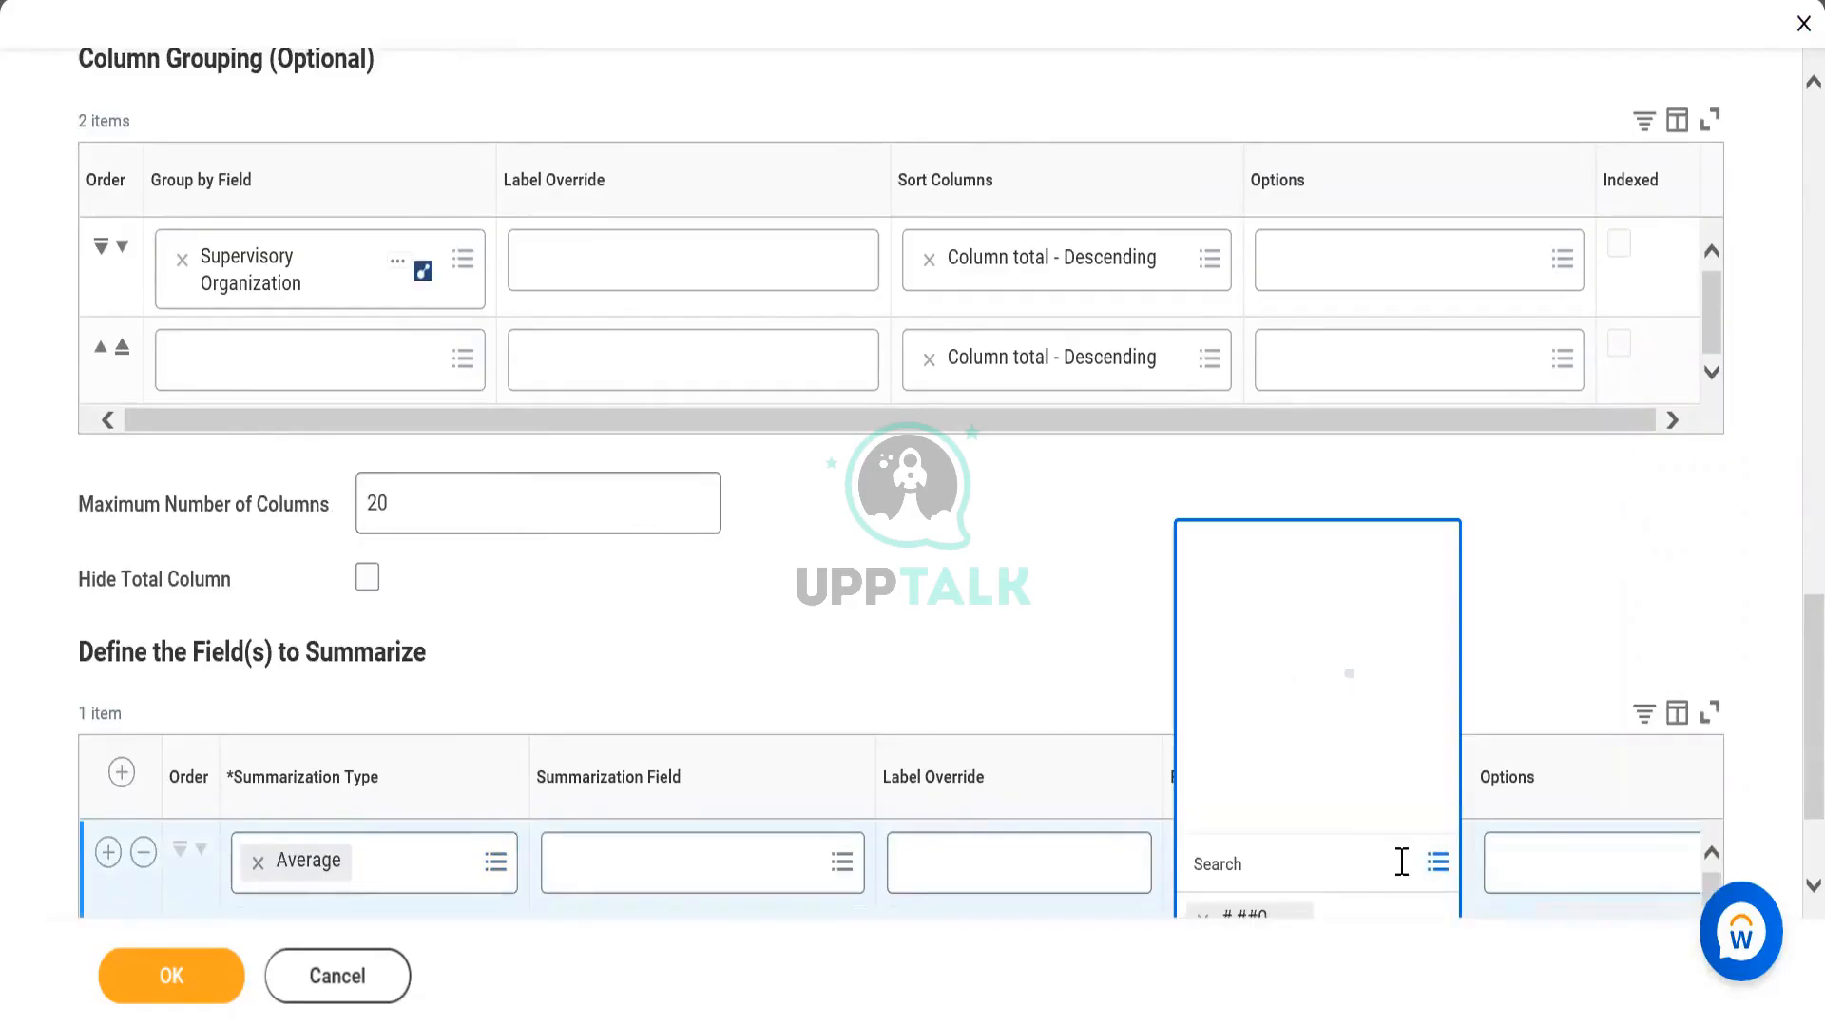
click(1597, 747)
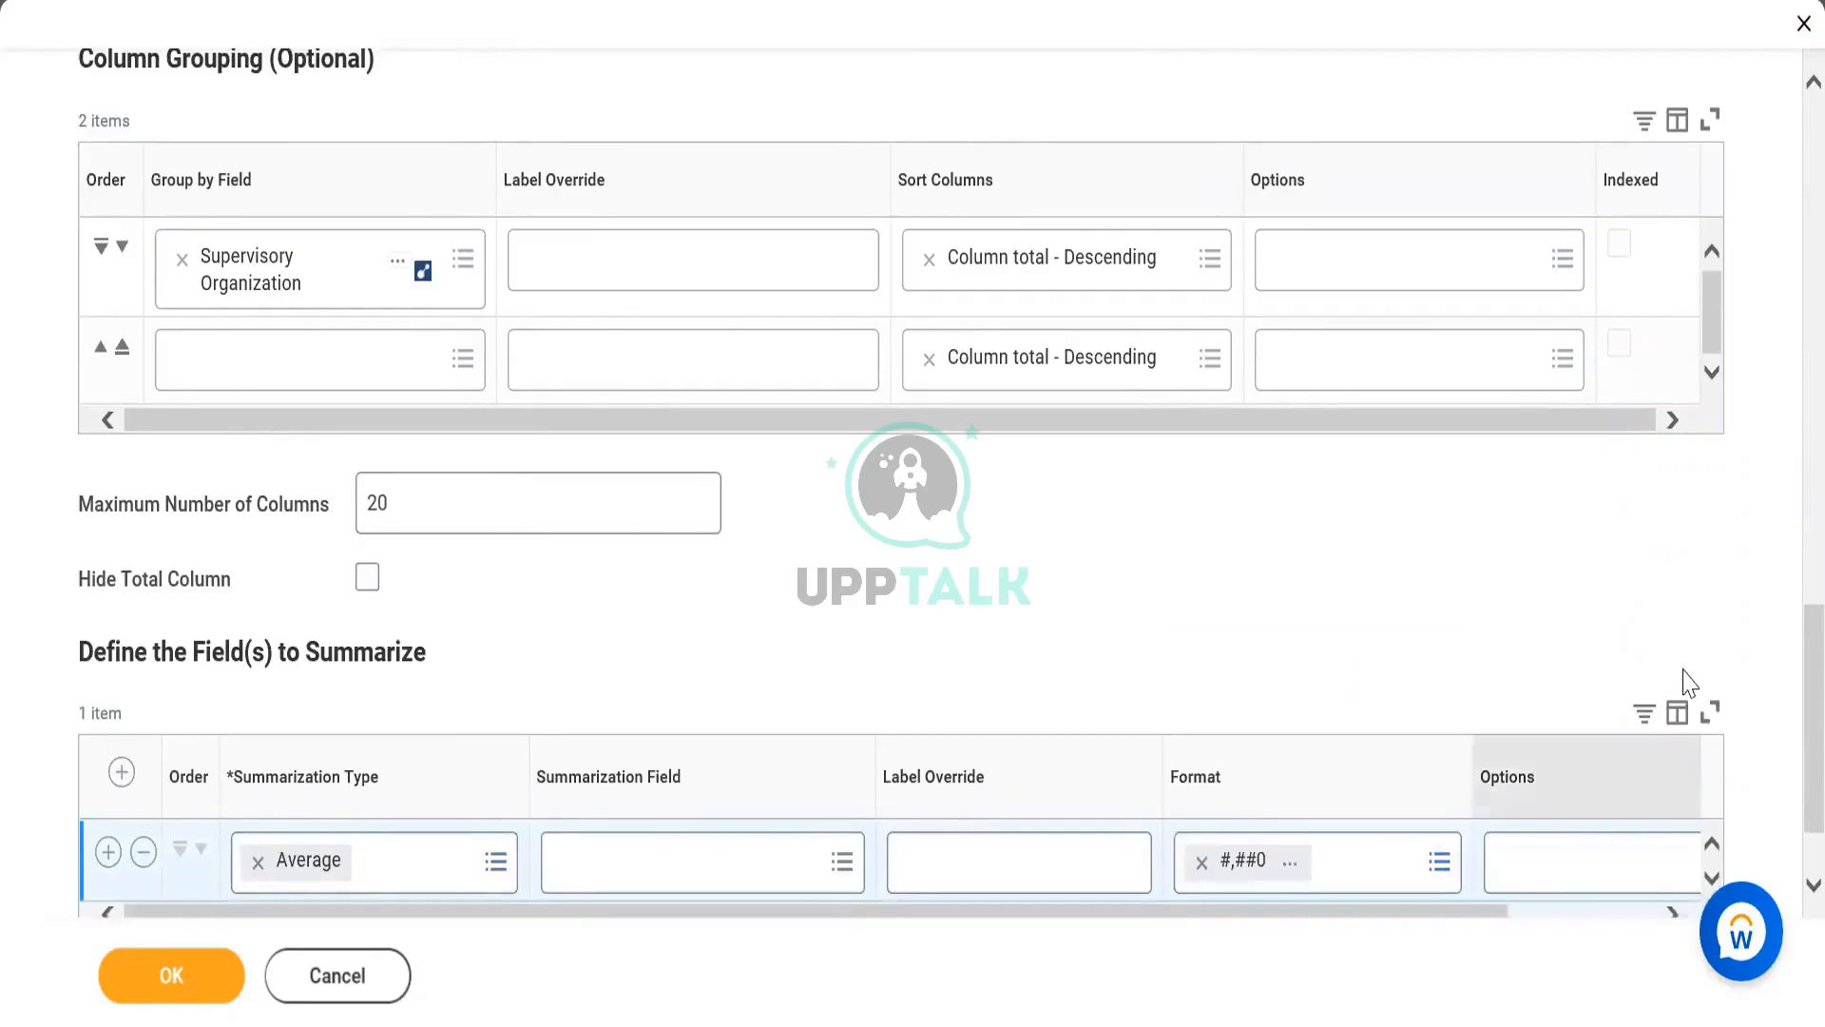
click(1581, 867)
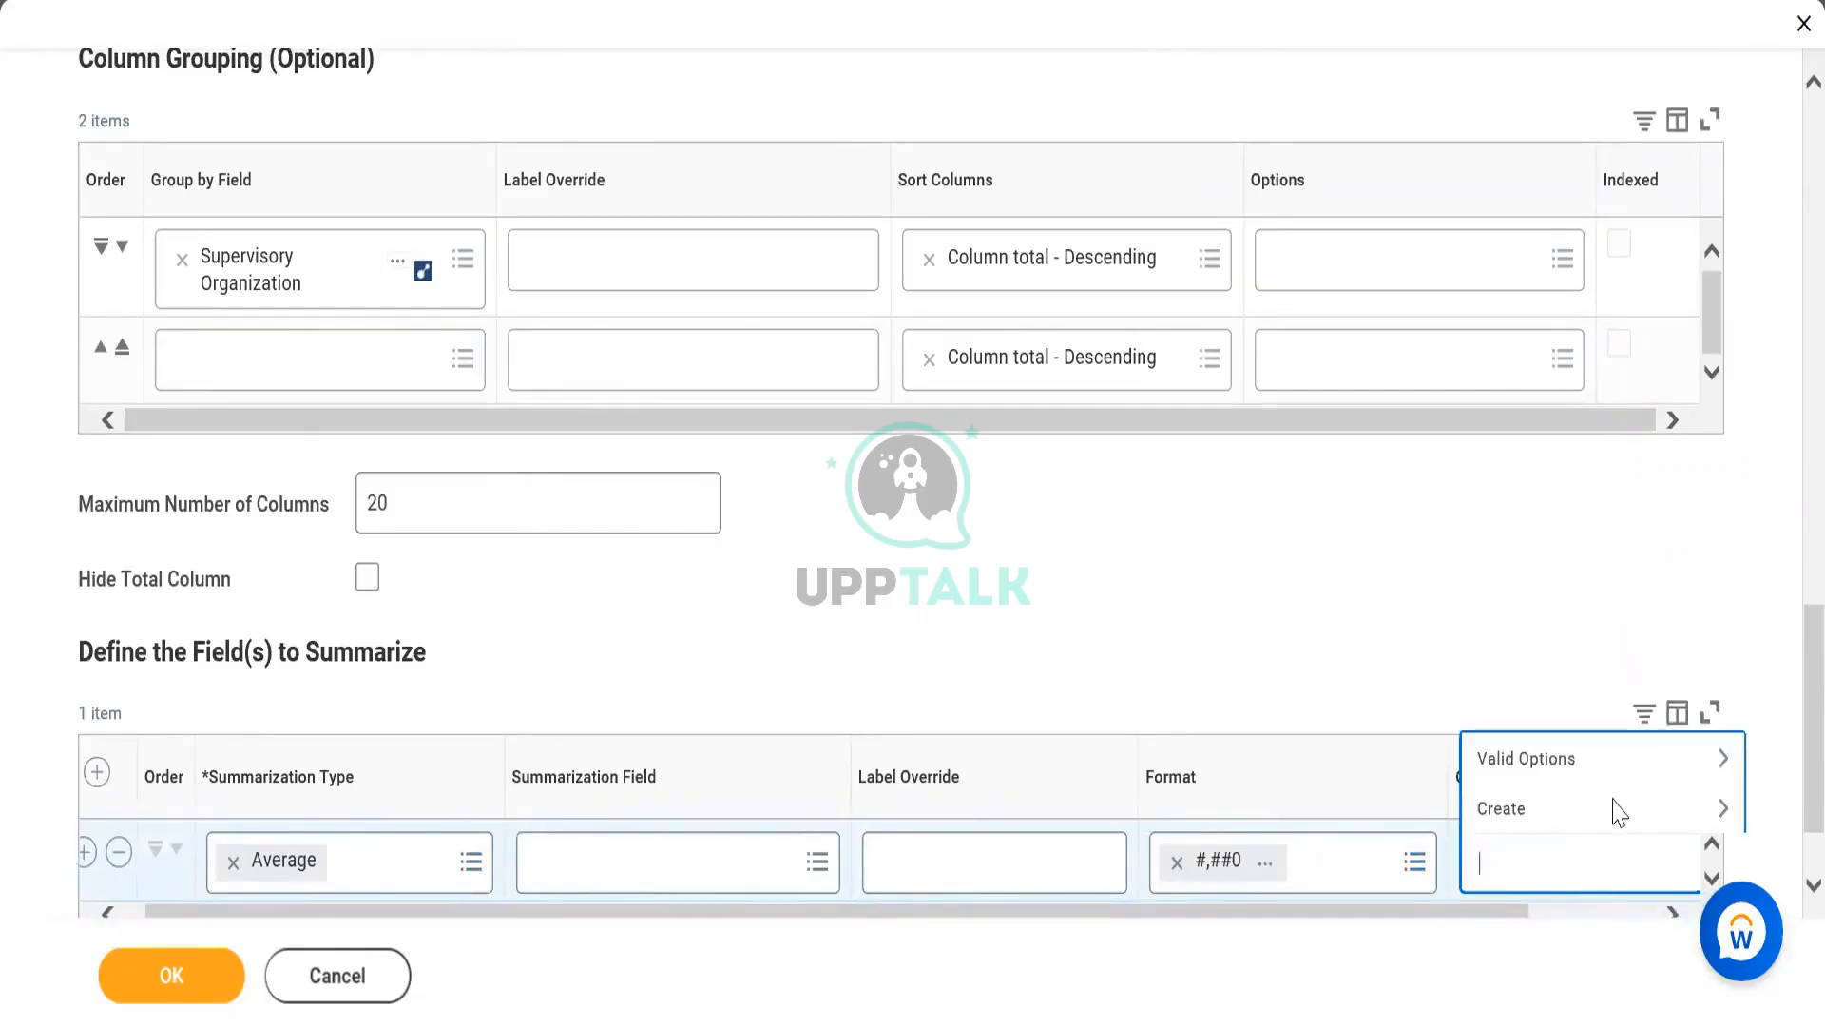
click(1640, 758)
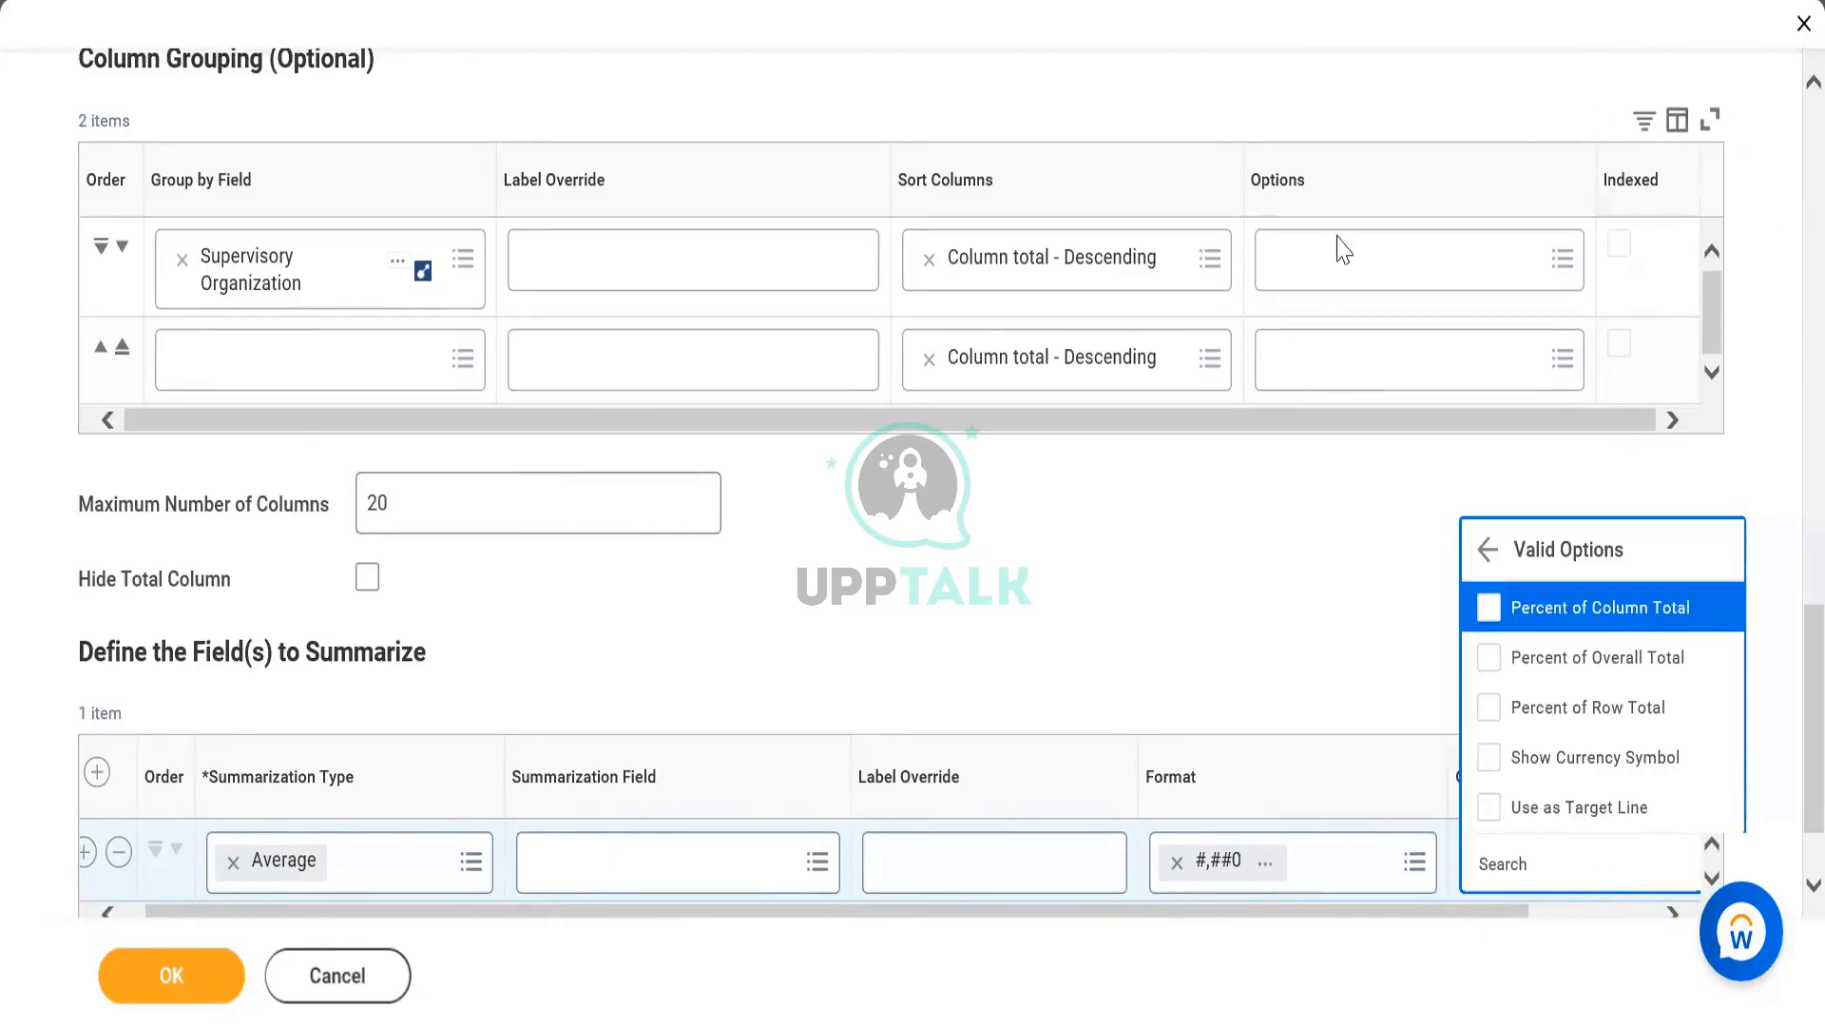
click(1593, 660)
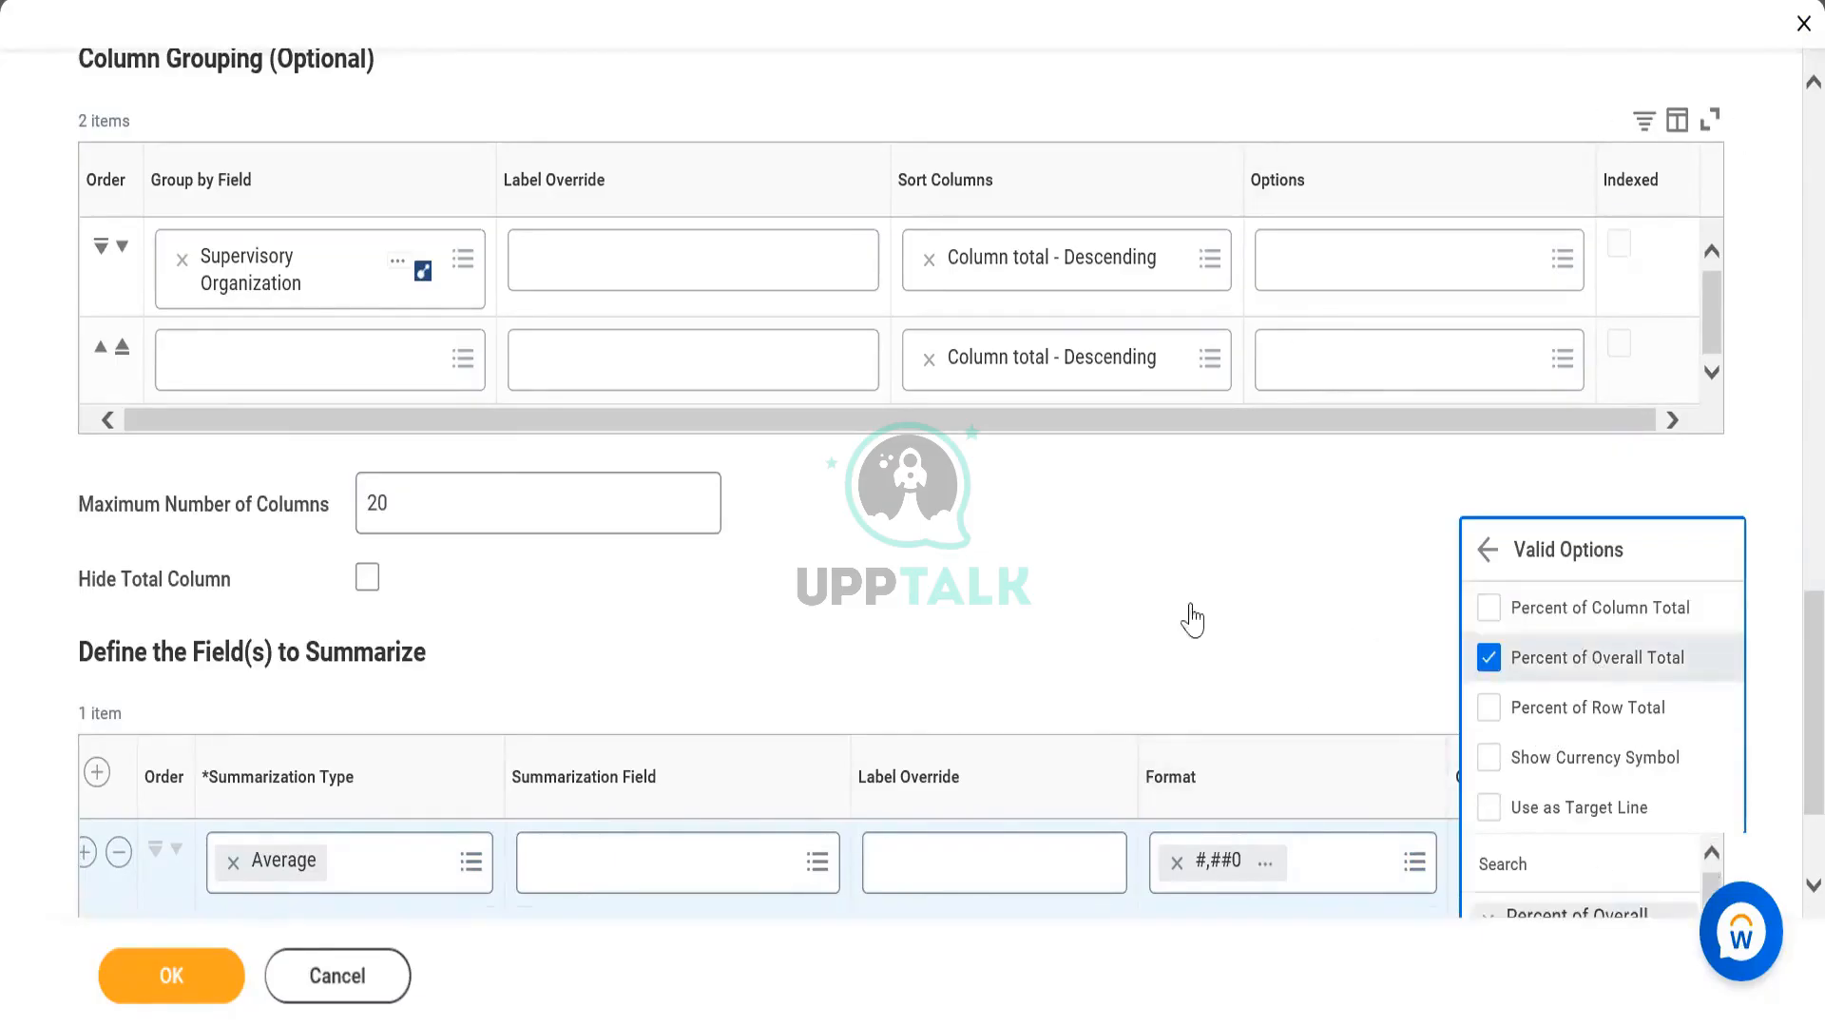
click(1308, 619)
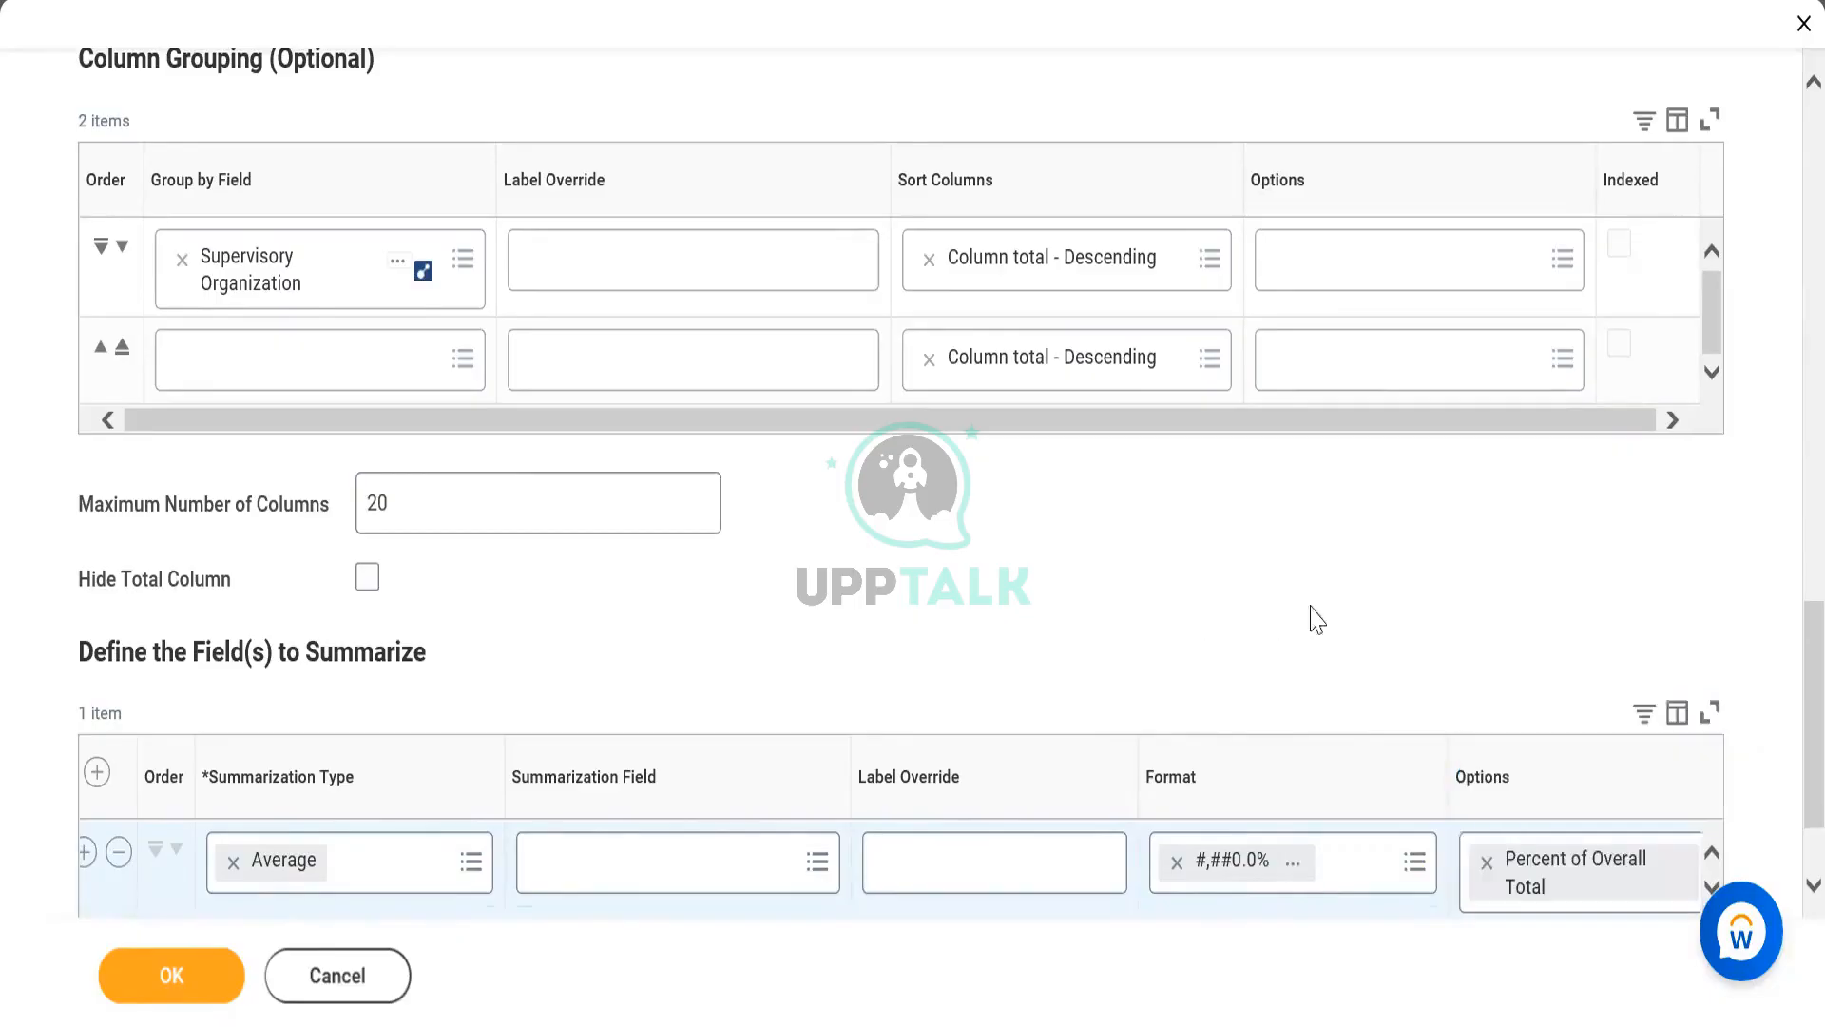
click(179, 989)
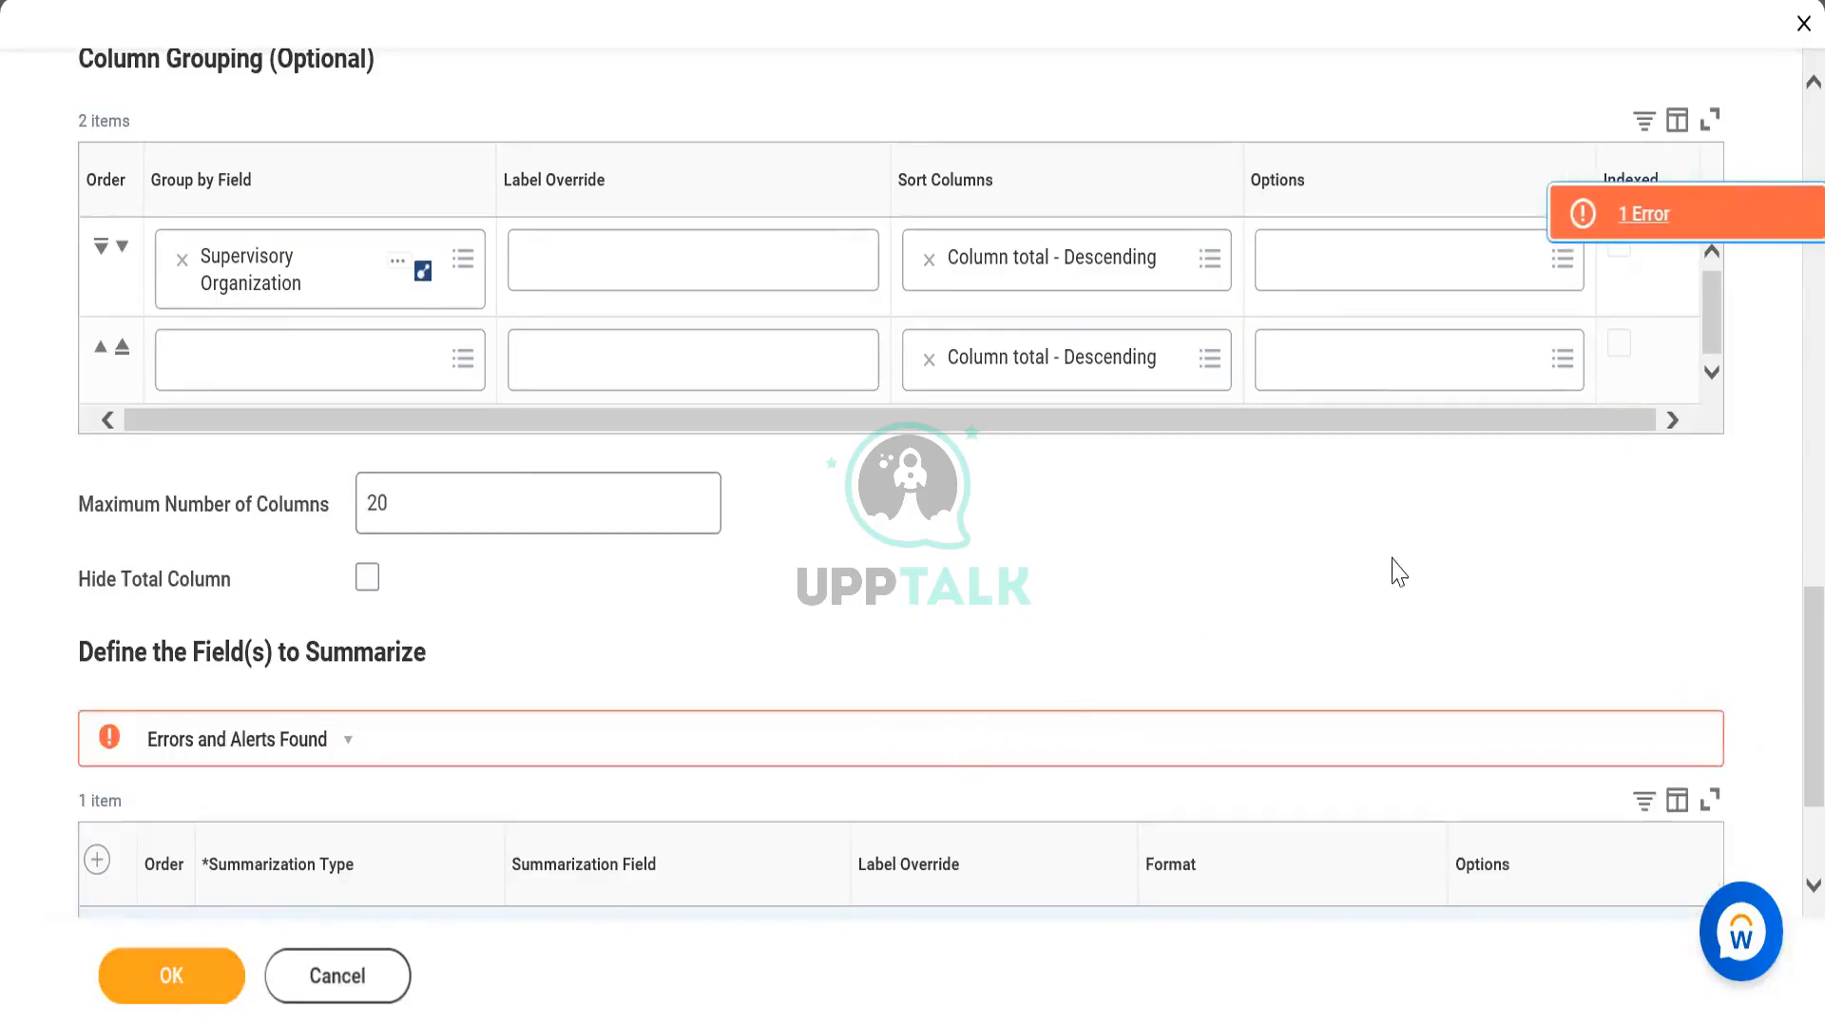
Search the summarization field choices for Worker and look through the matching fields for a suitable one to average.
scroll(1359, 608, down, 3)
click(733, 720)
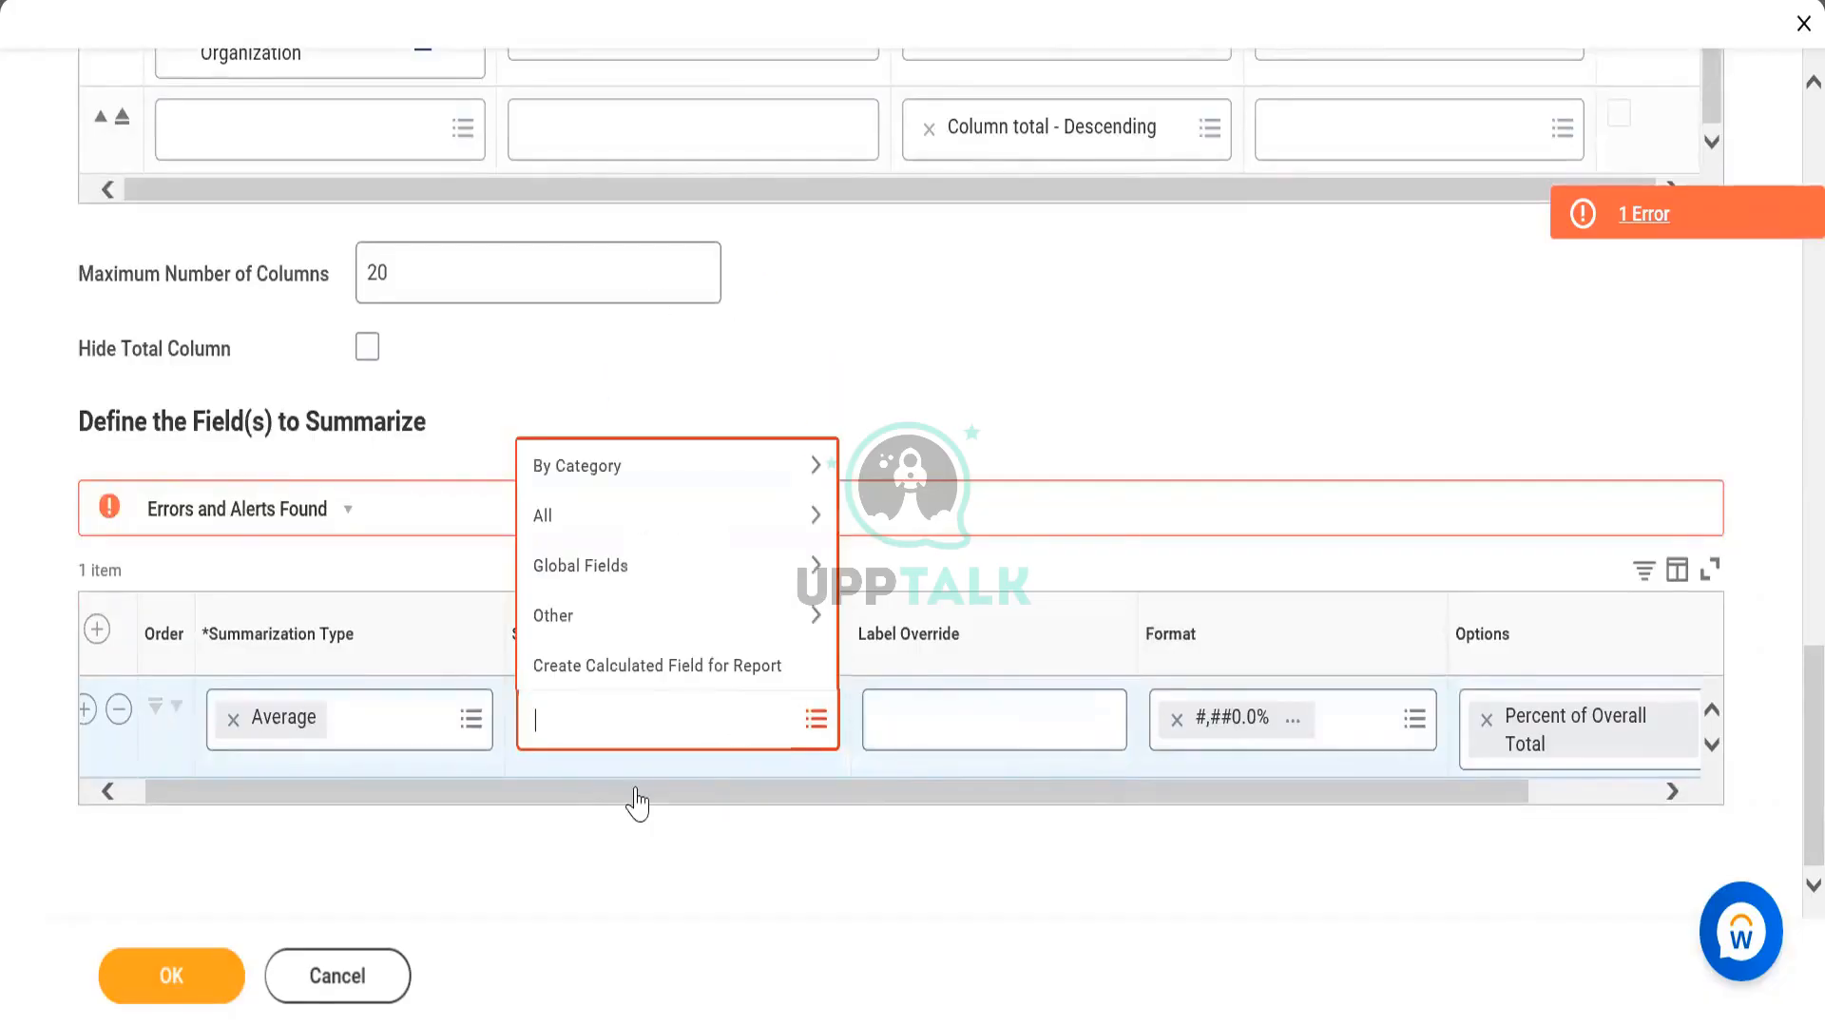
click(652, 514)
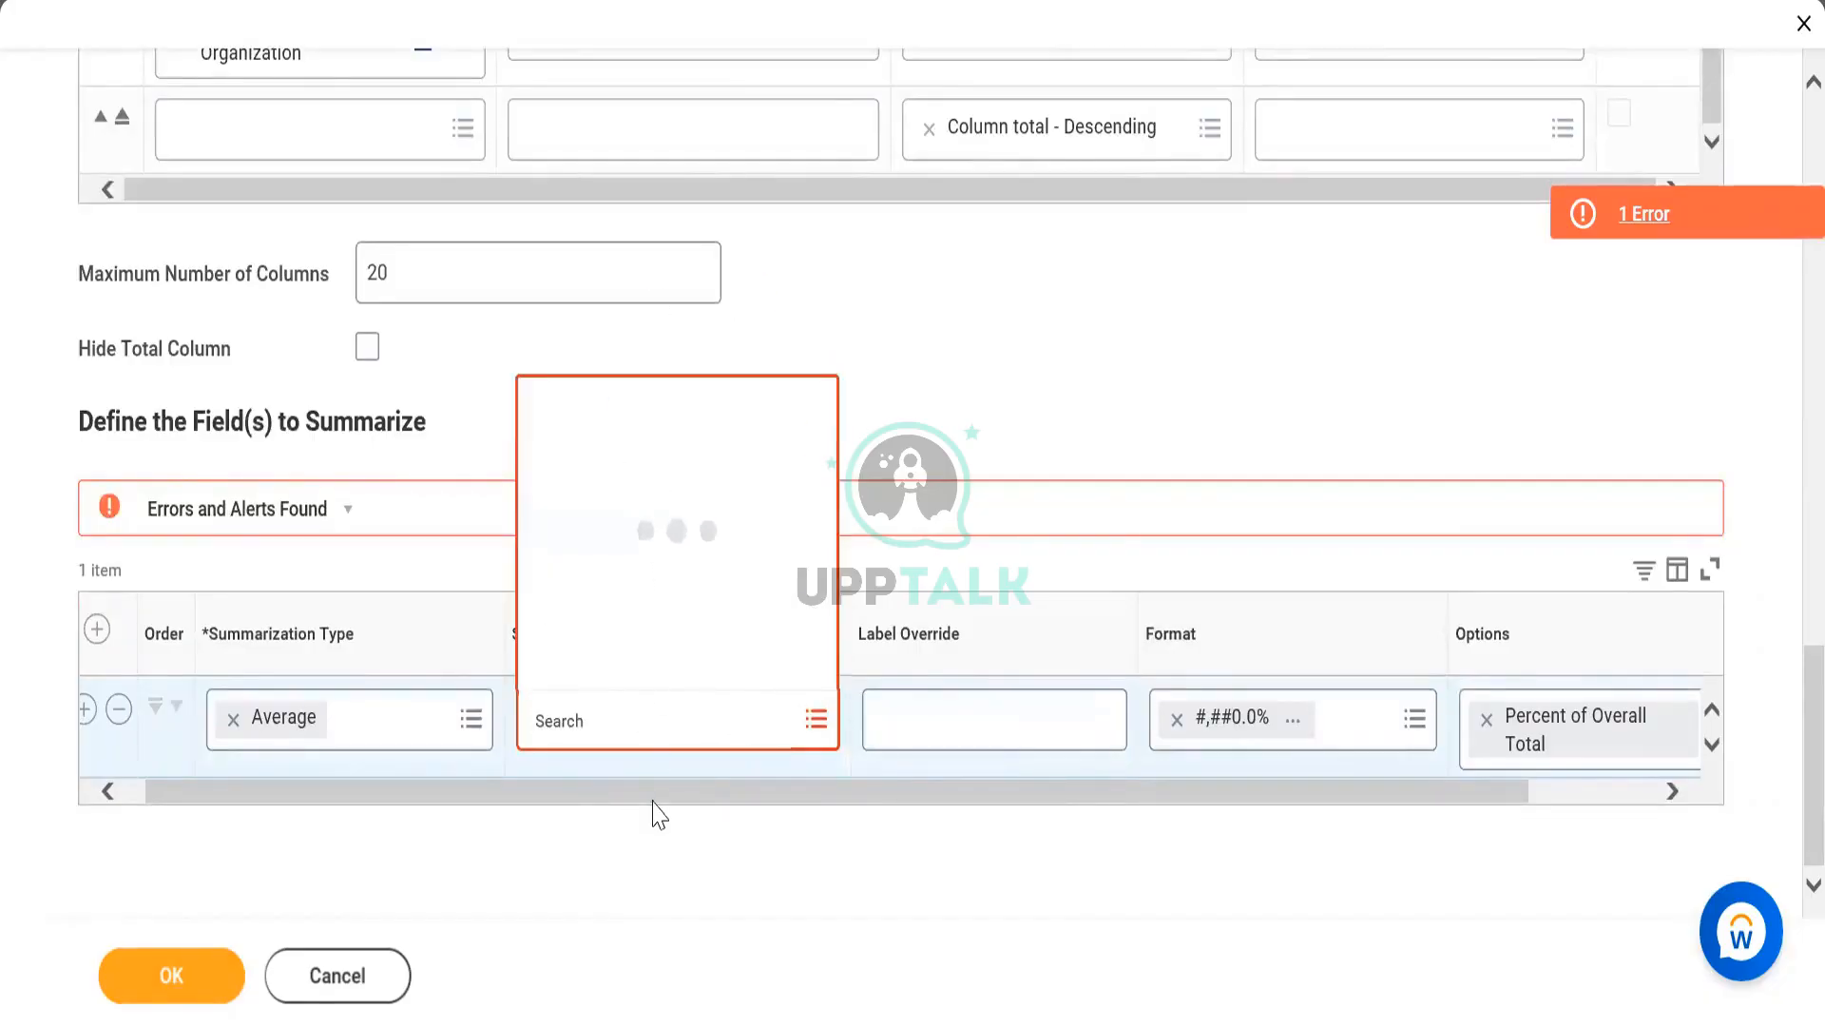
click(684, 711)
text(Worker)
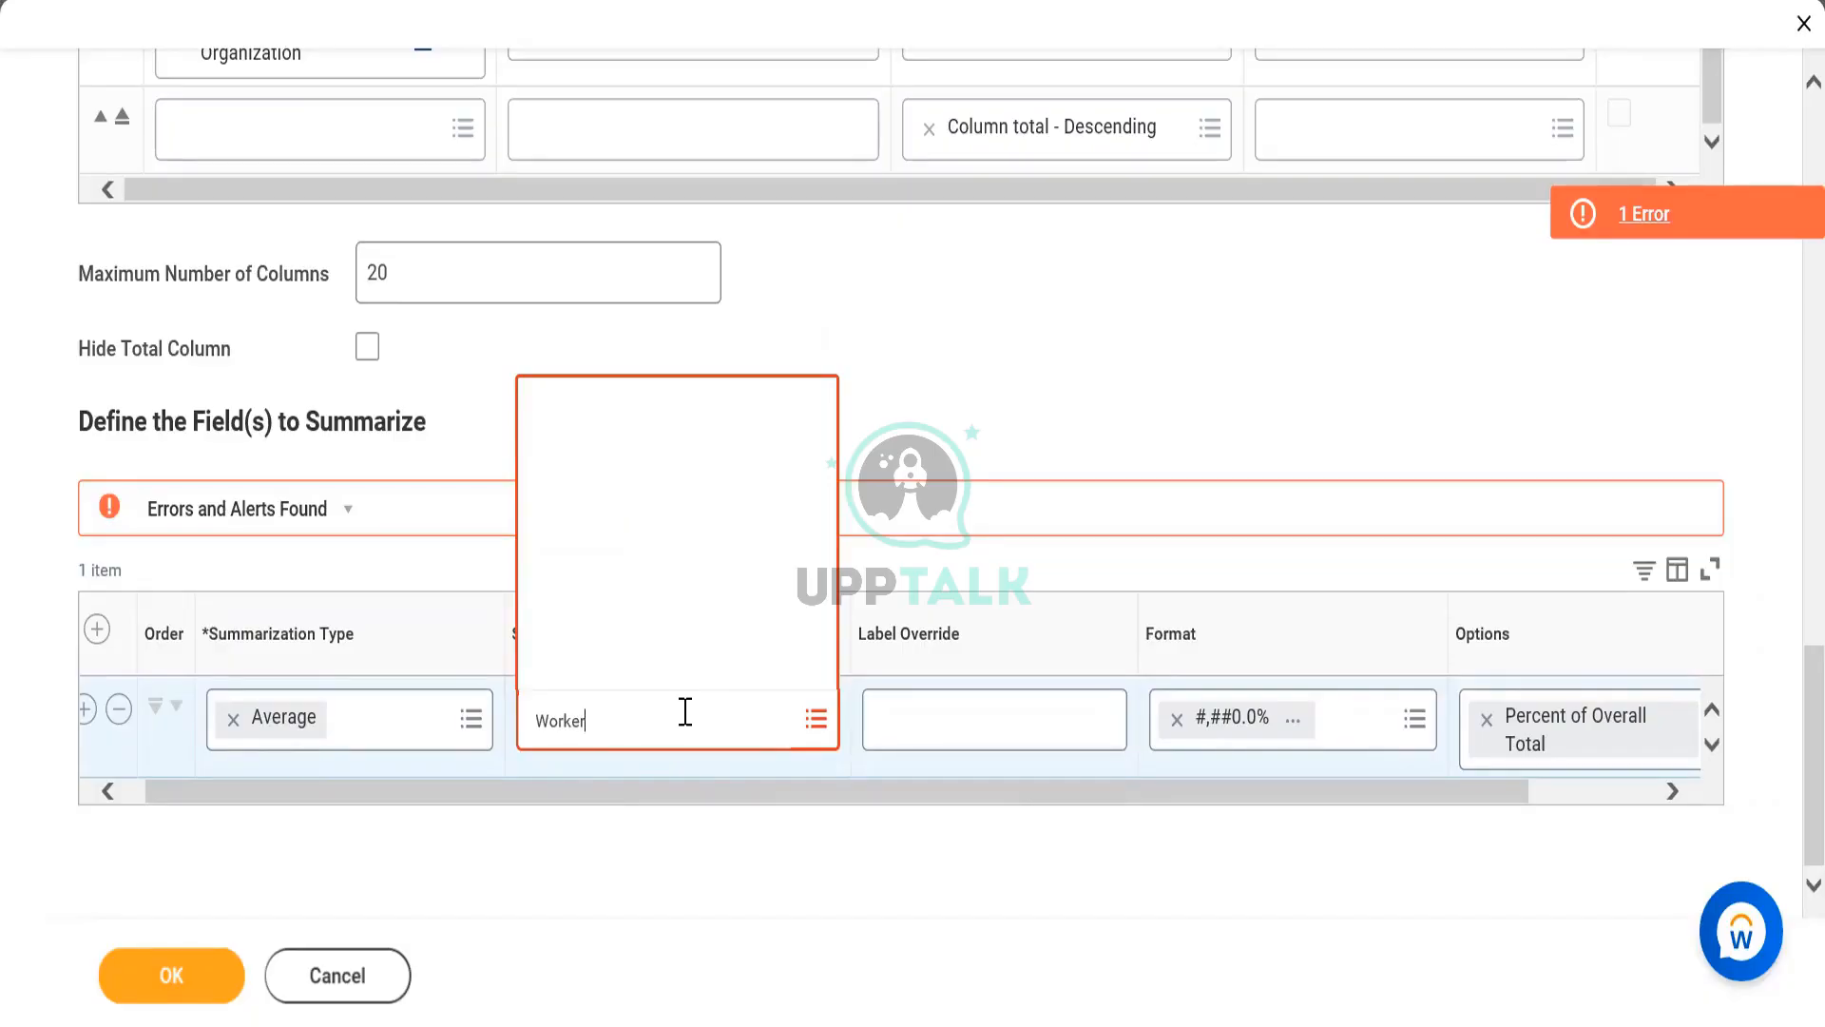
key(Return)
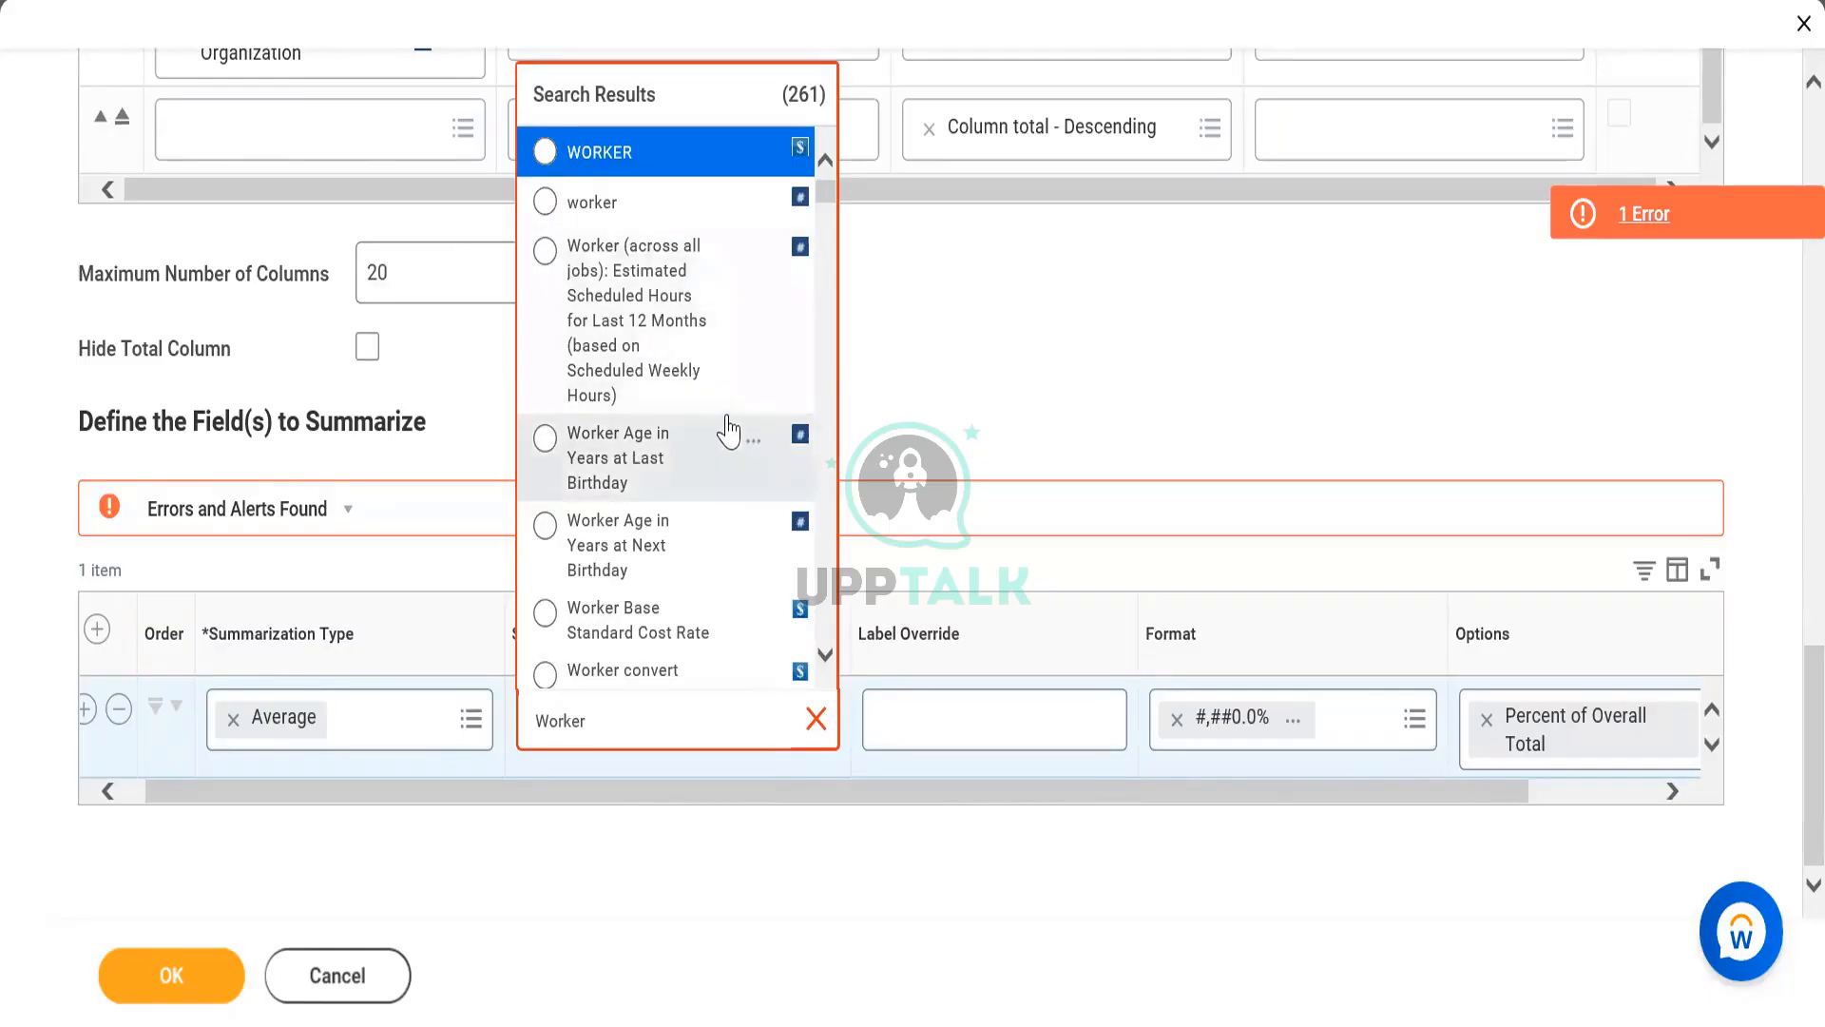
scroll(727, 428, down, 5)
scroll(732, 431, down, 2)
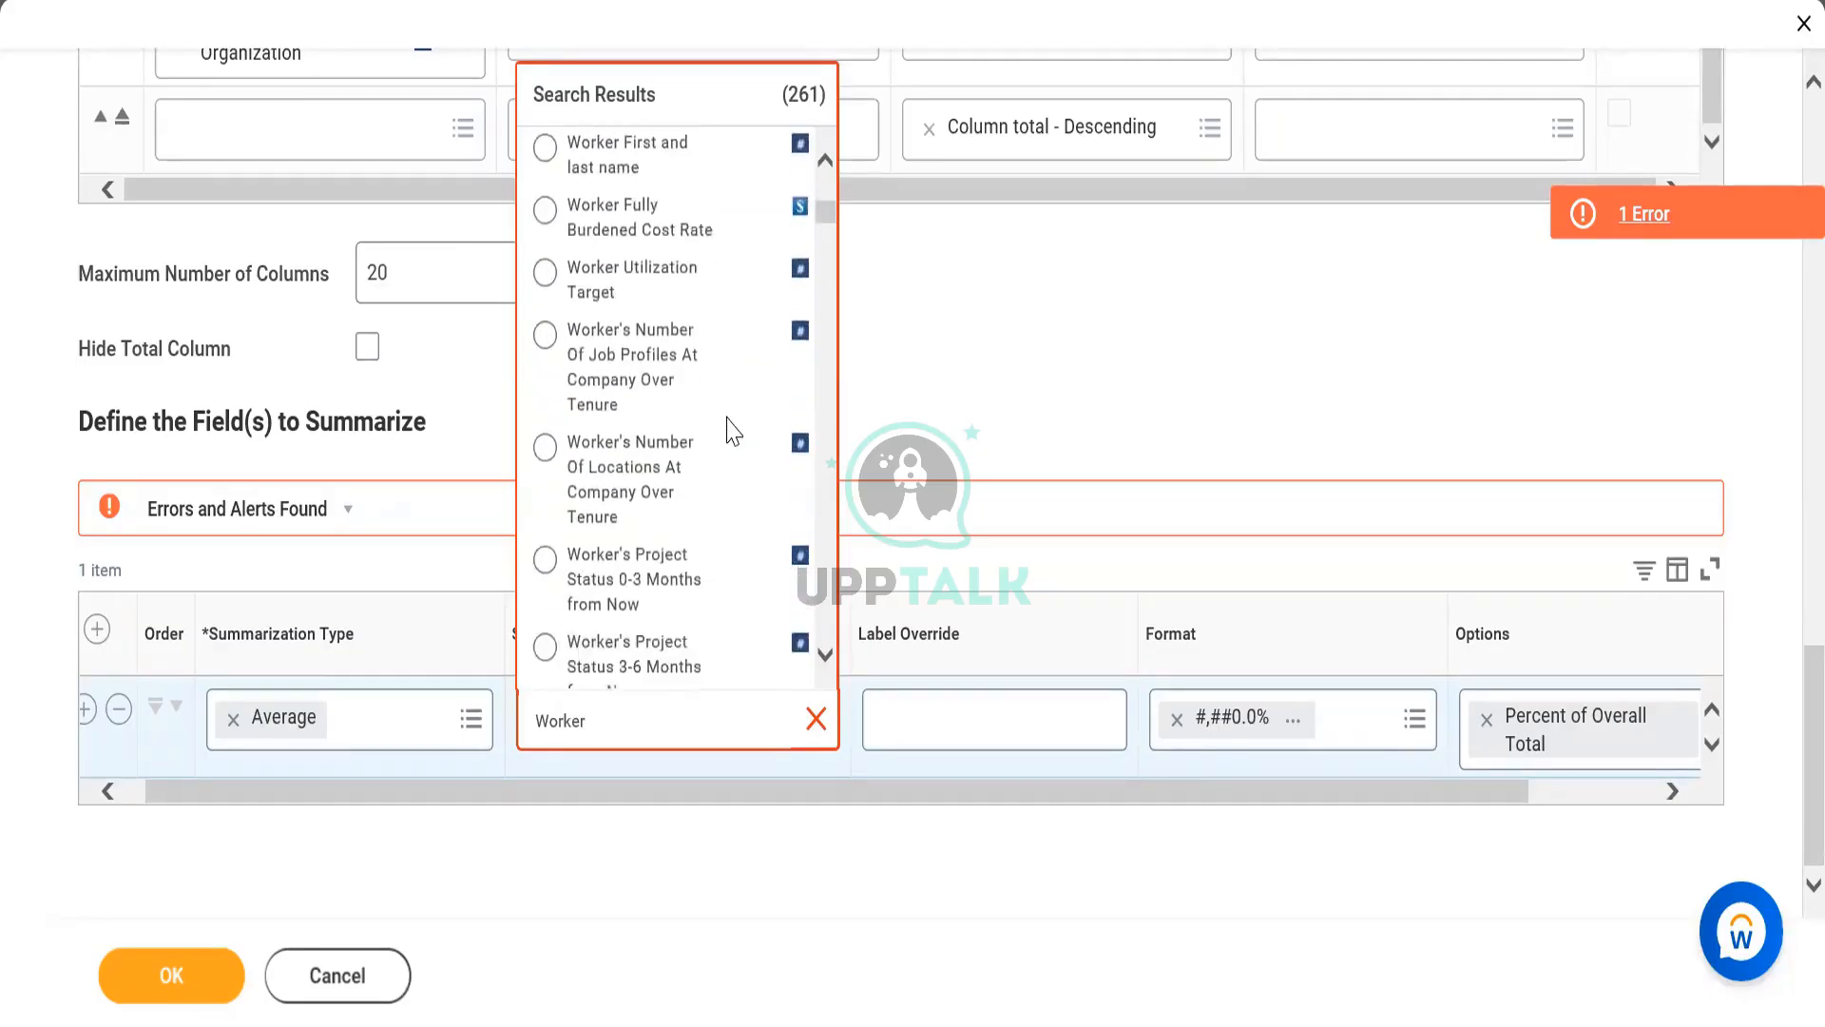
scroll(729, 439, up, 7)
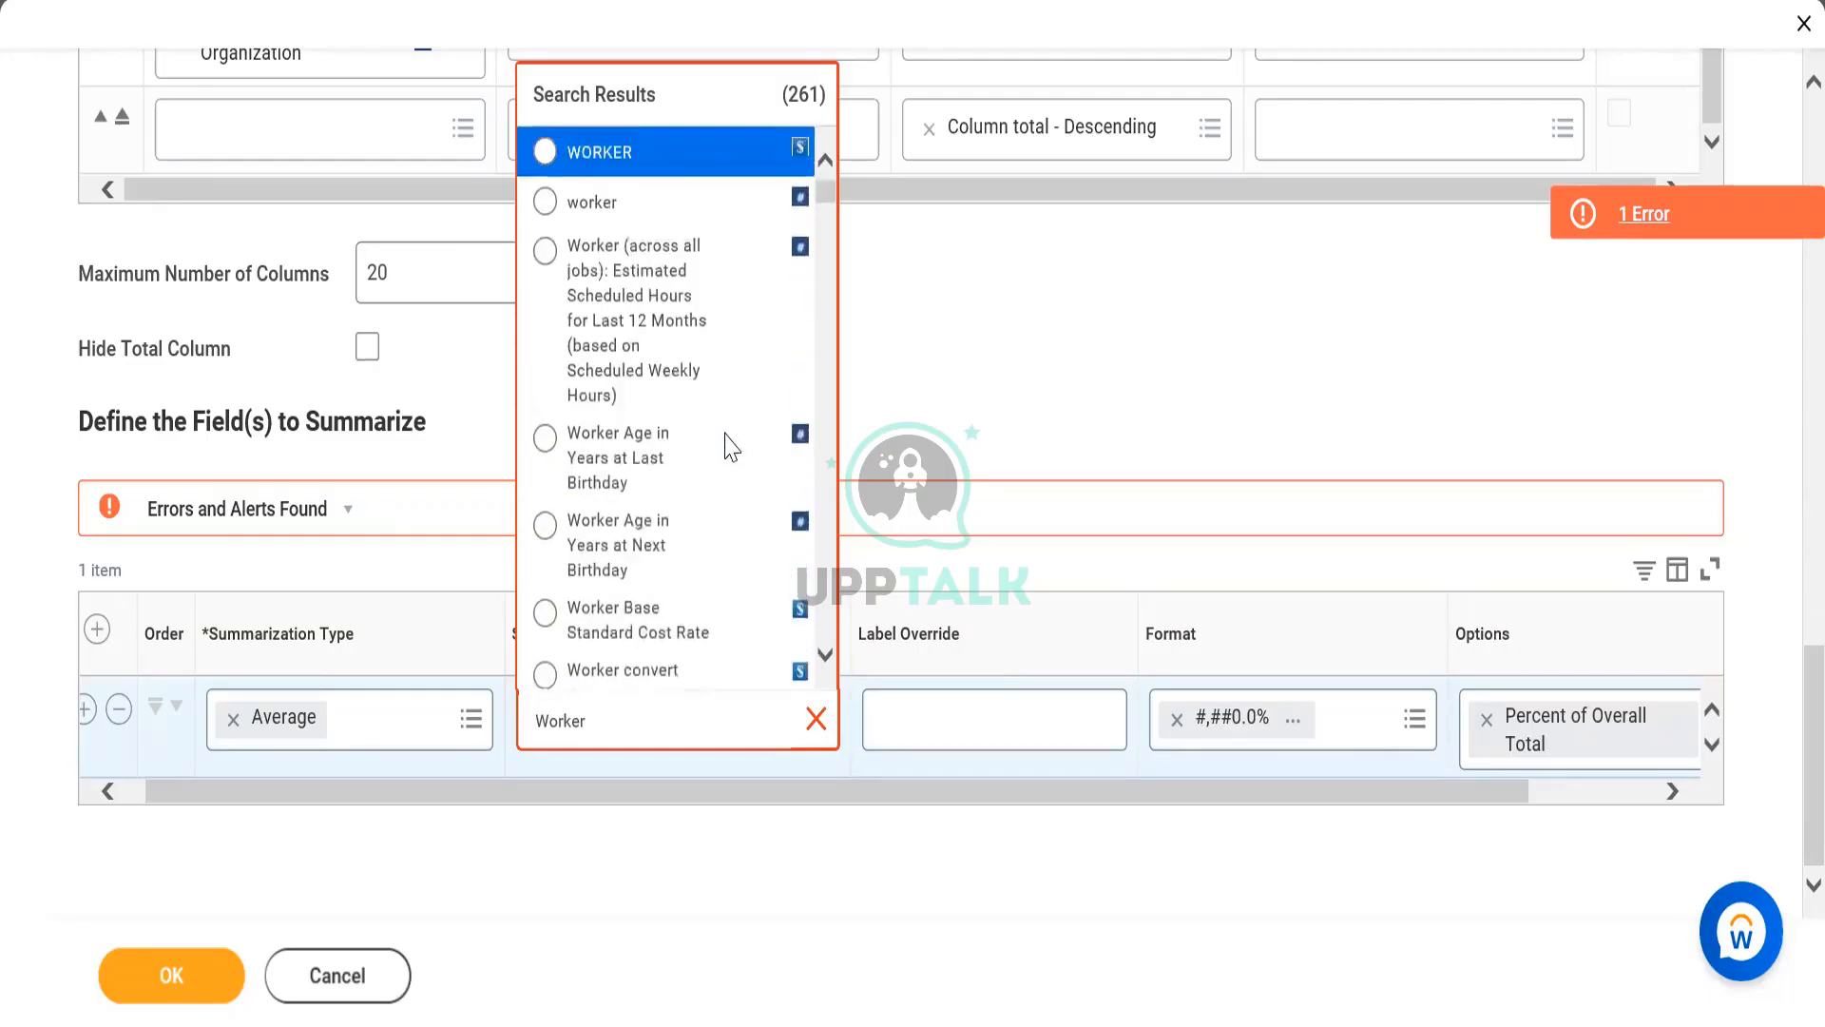
scroll(647, 399, down, 4)
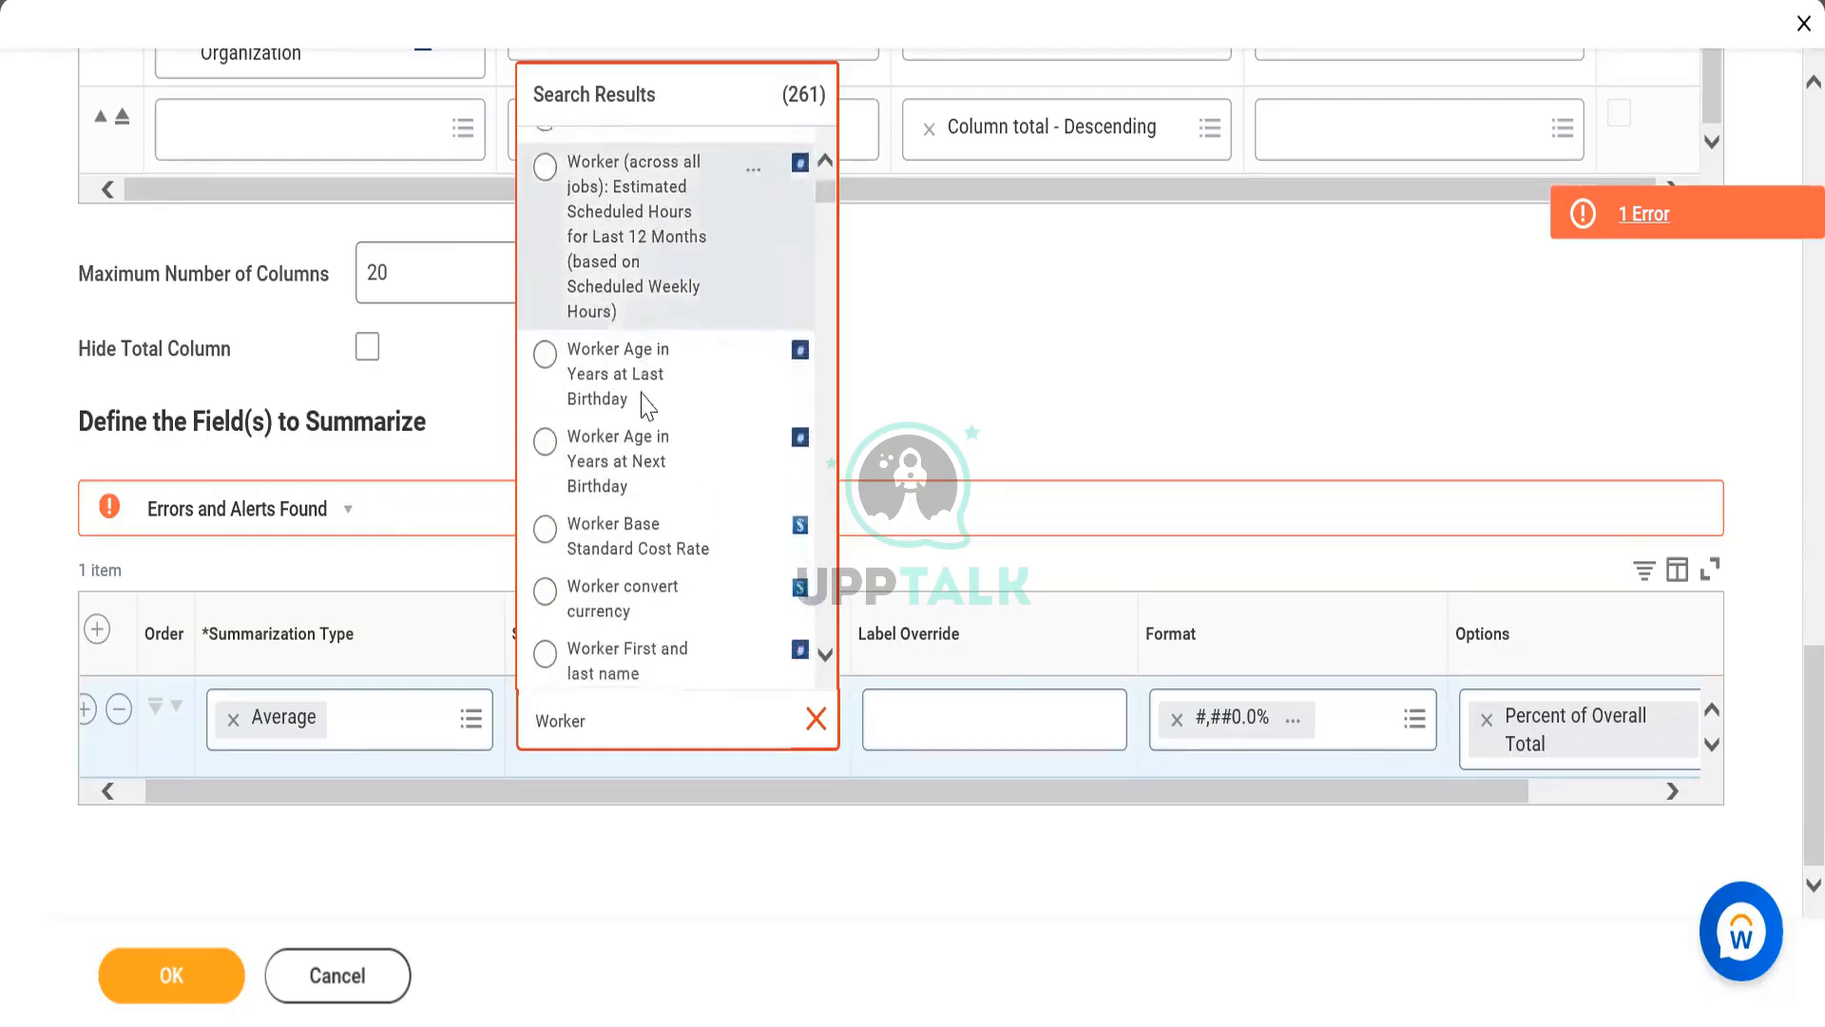
scroll(652, 473, down, 6)
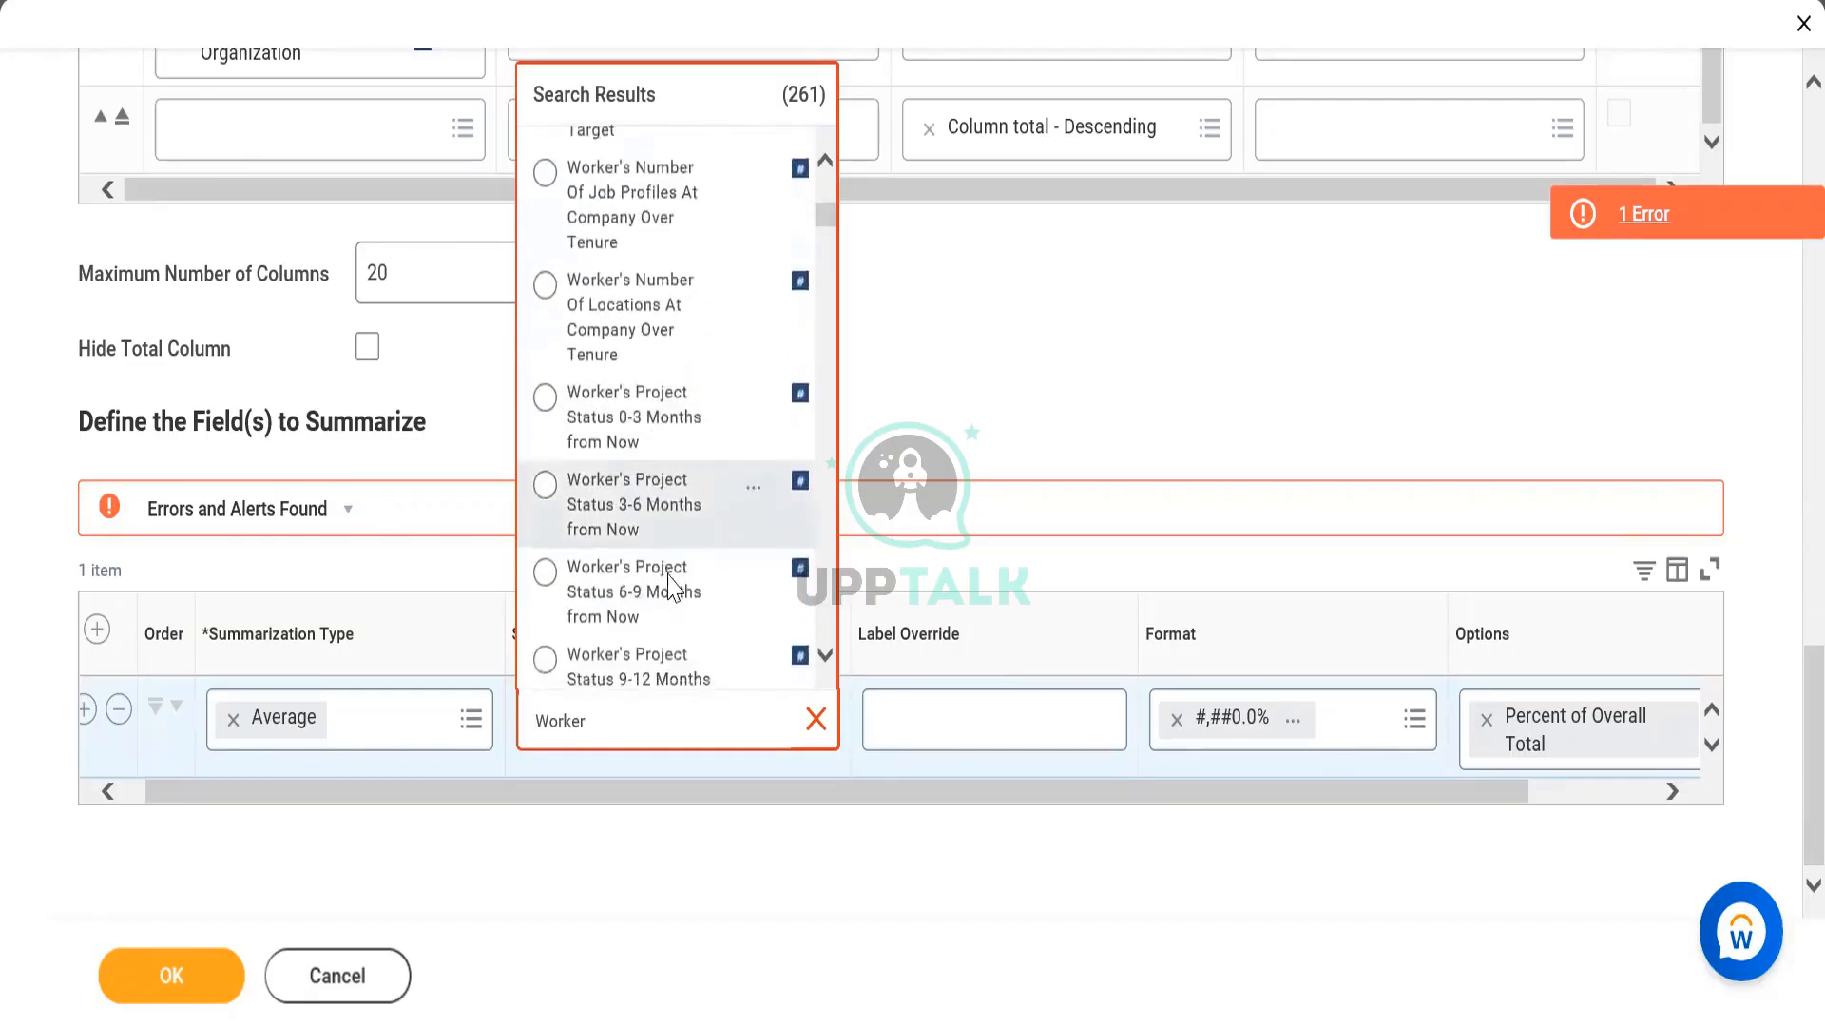
scroll(673, 588, down, 8)
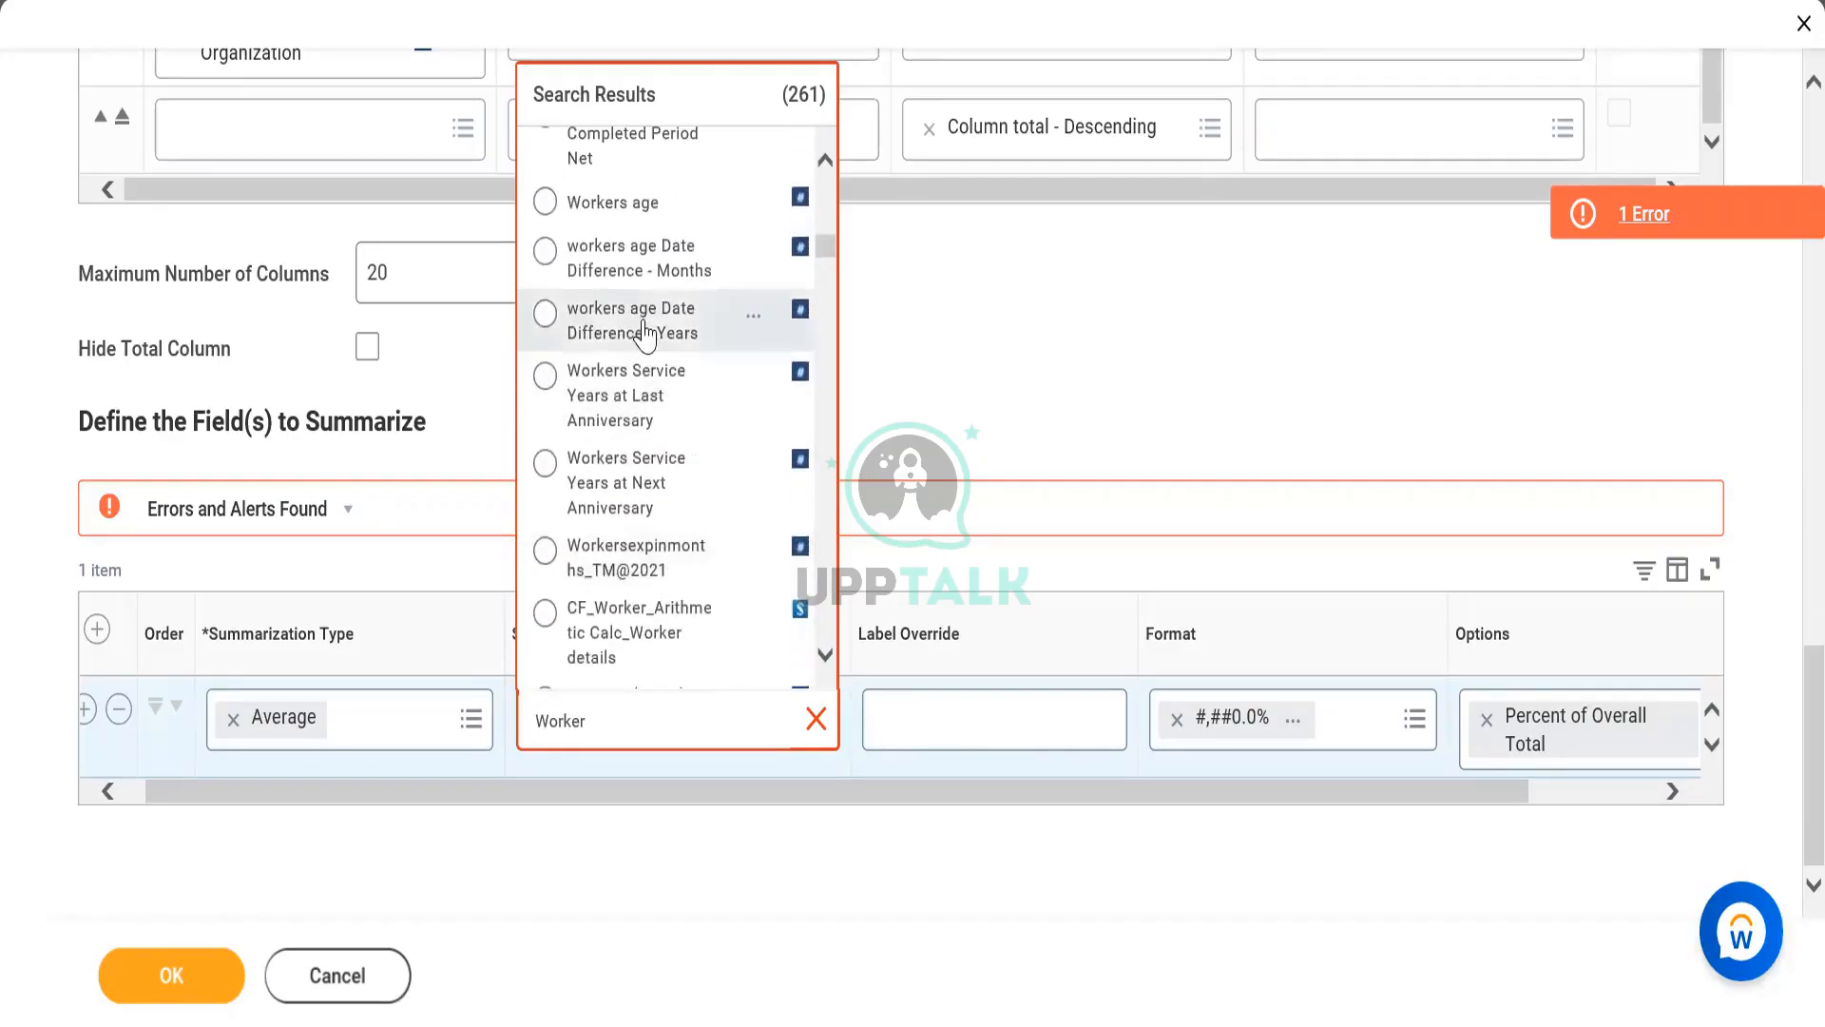
scroll(681, 212, up, 2)
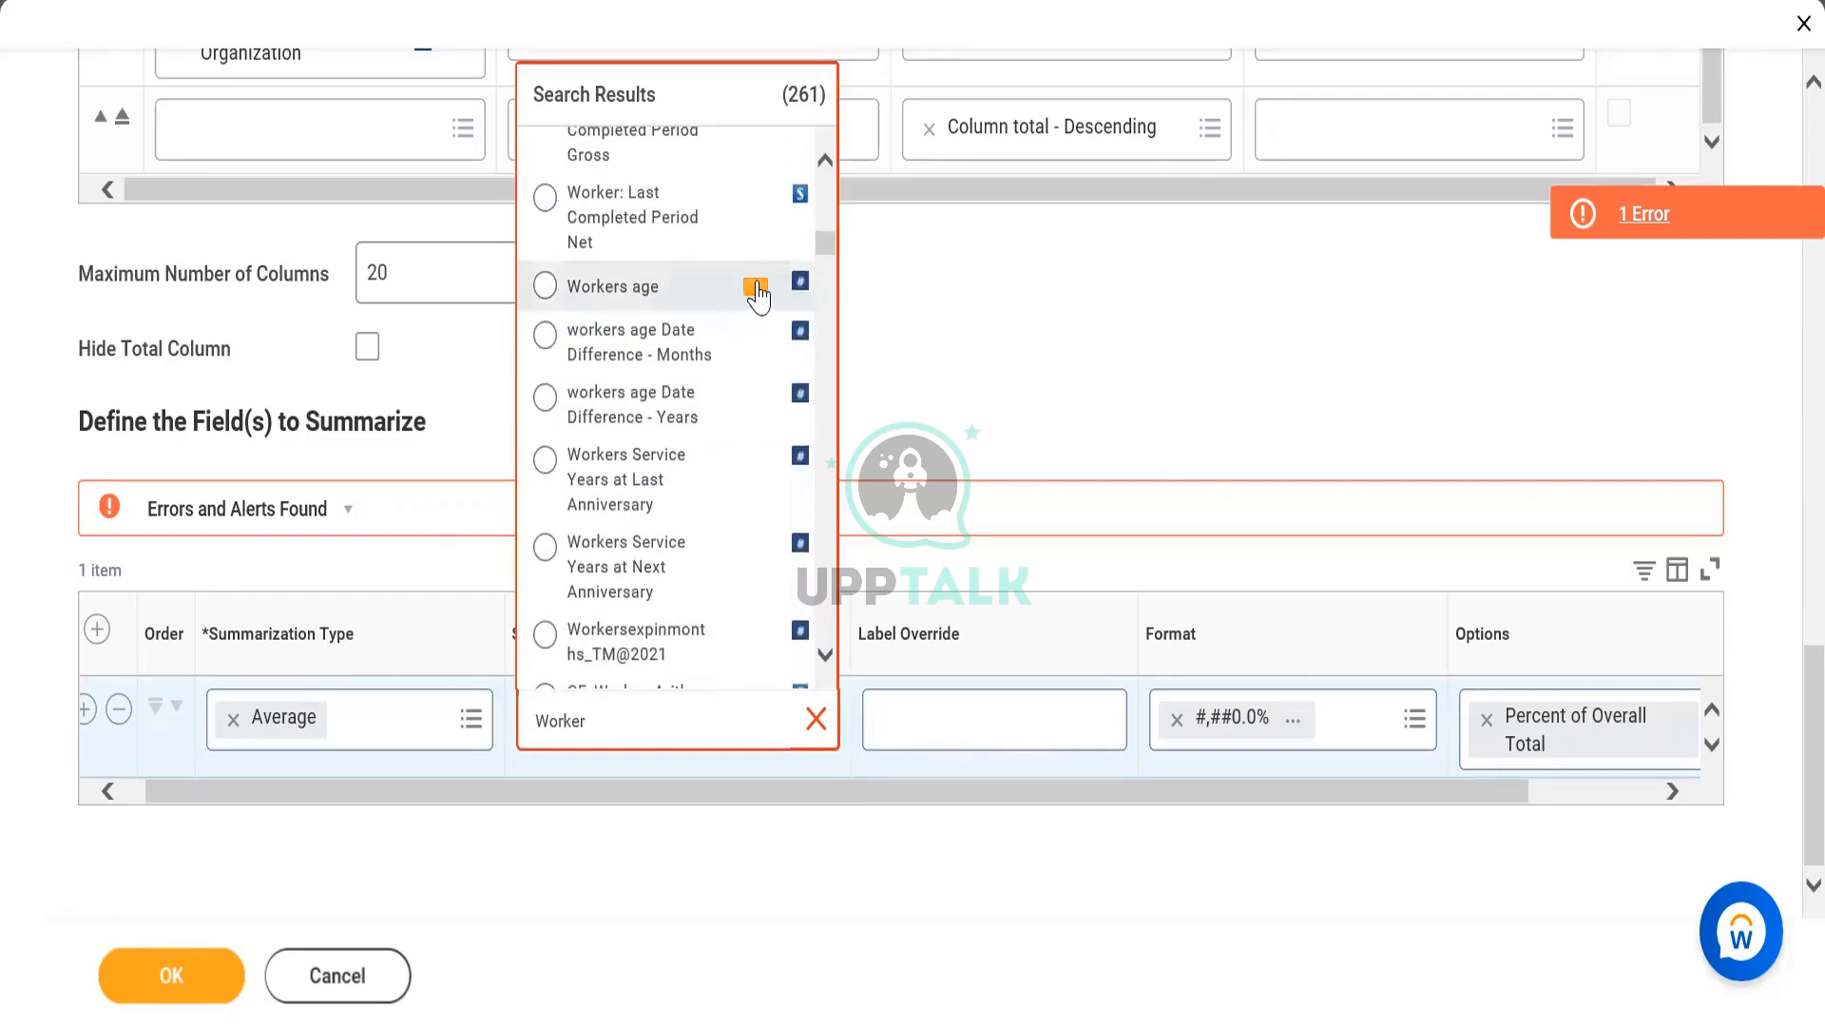
Examine the details of the Workers age calculated field and browse the remaining Worker field matches.
click(756, 287)
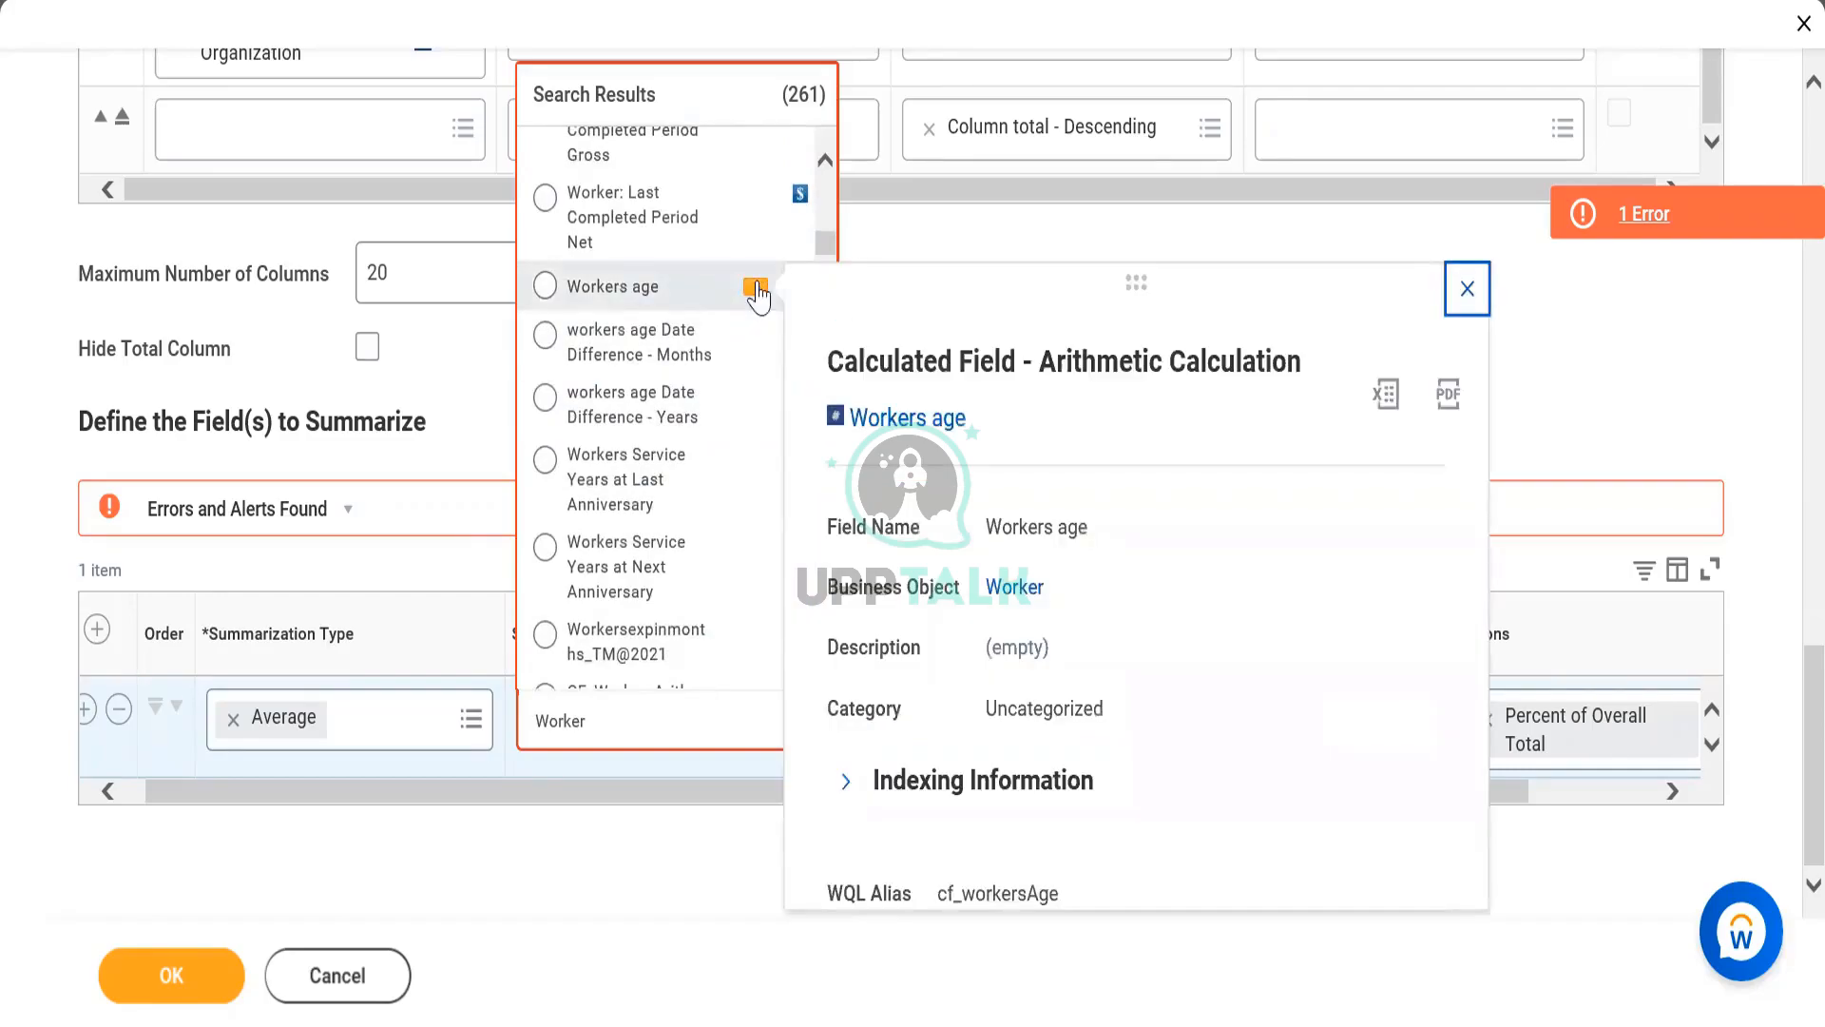
scroll(635, 532, down, 10)
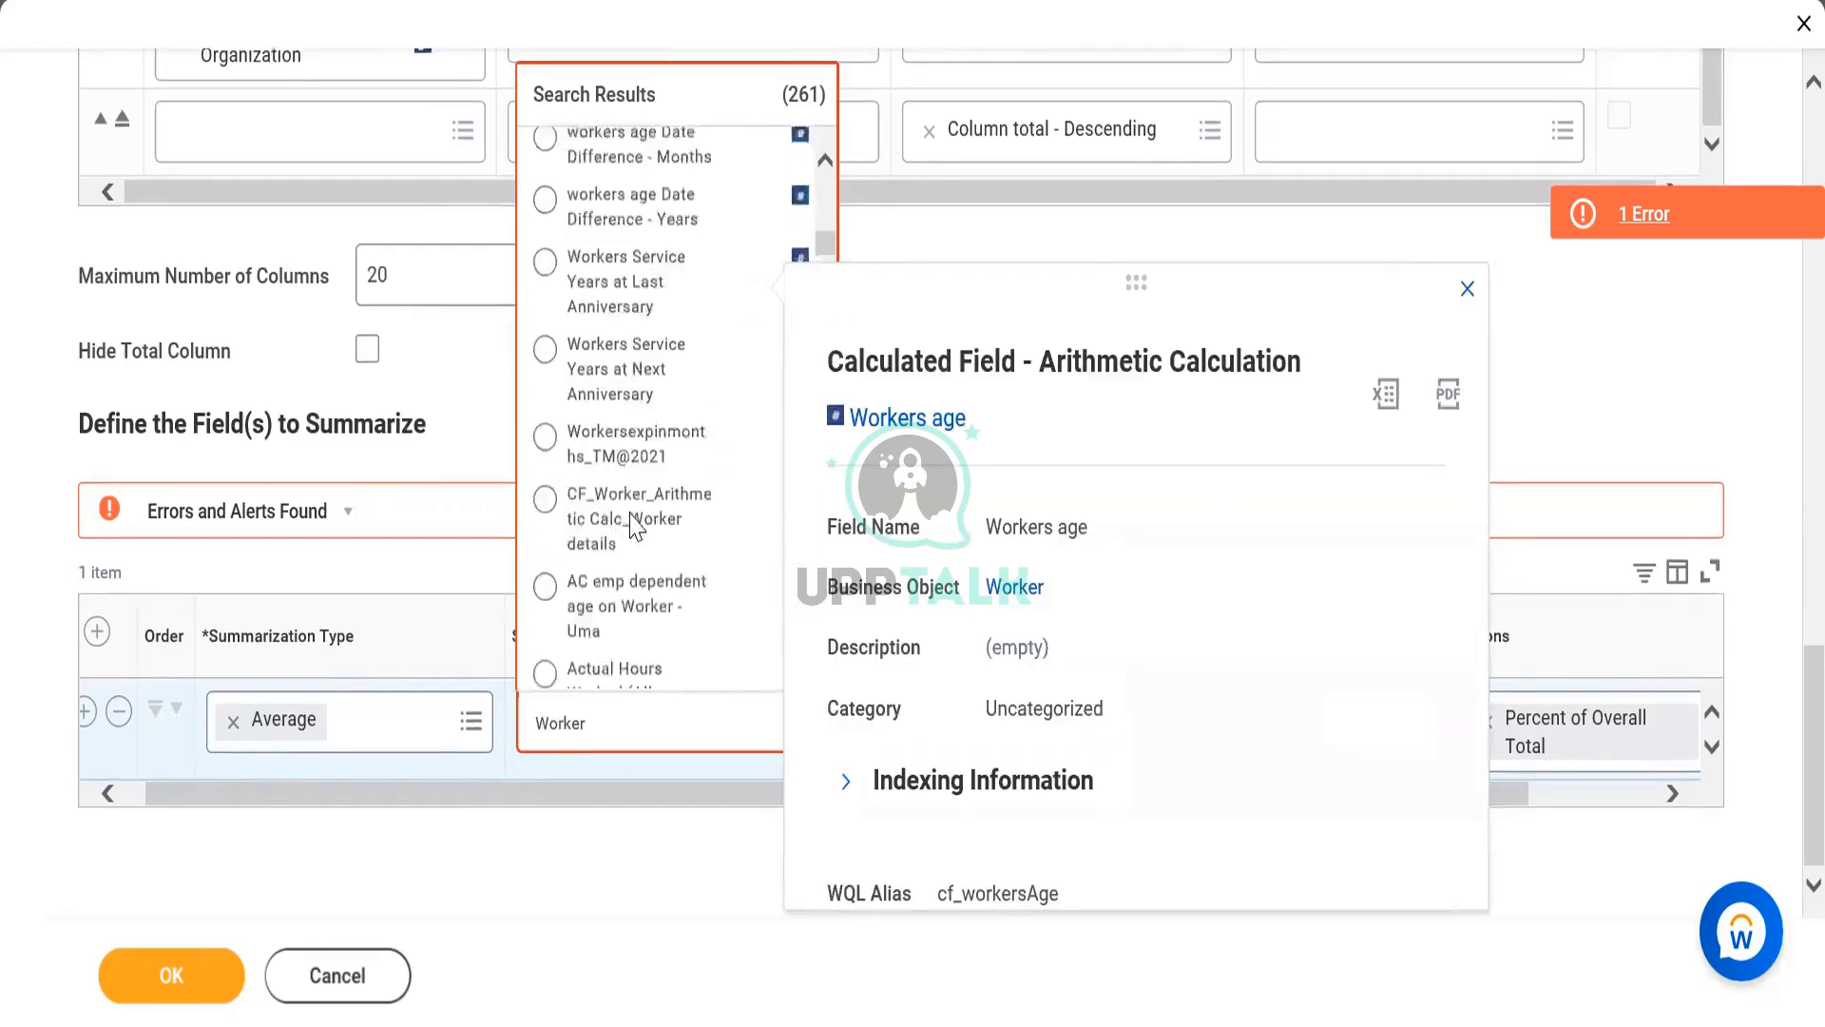
scroll(635, 524, down, 8)
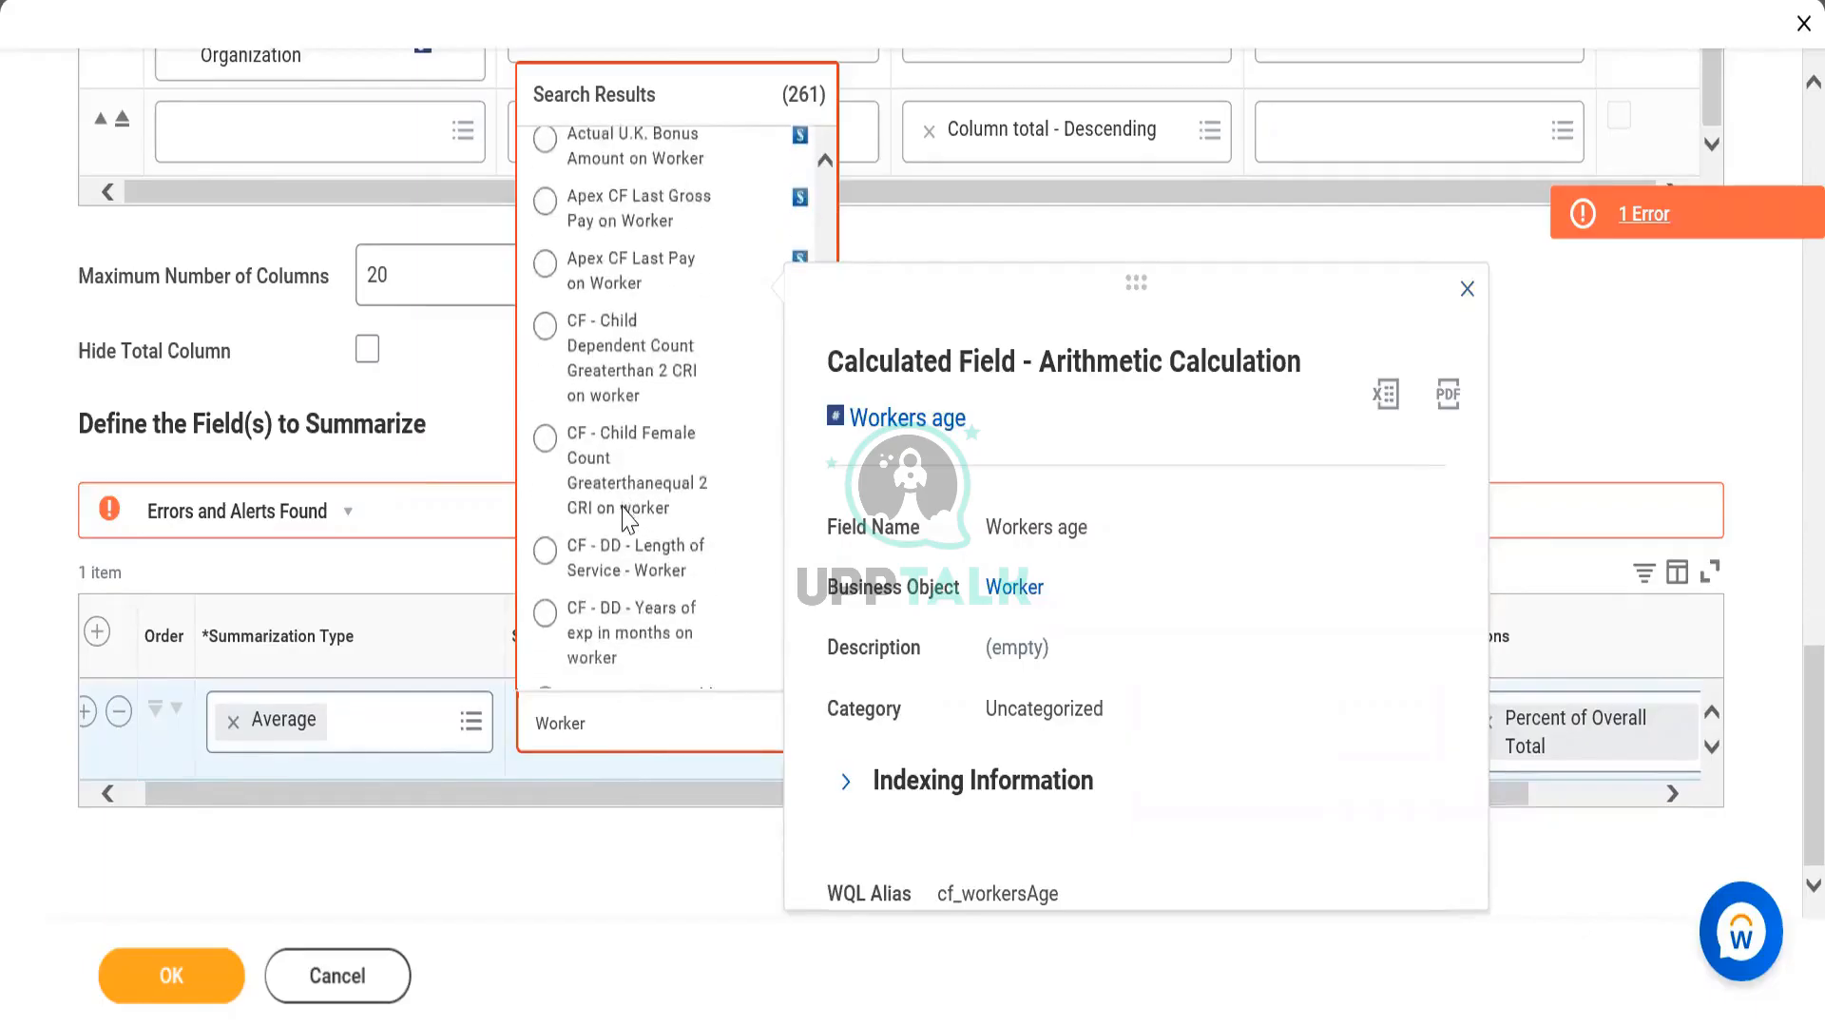
scroll(627, 521, down, 8)
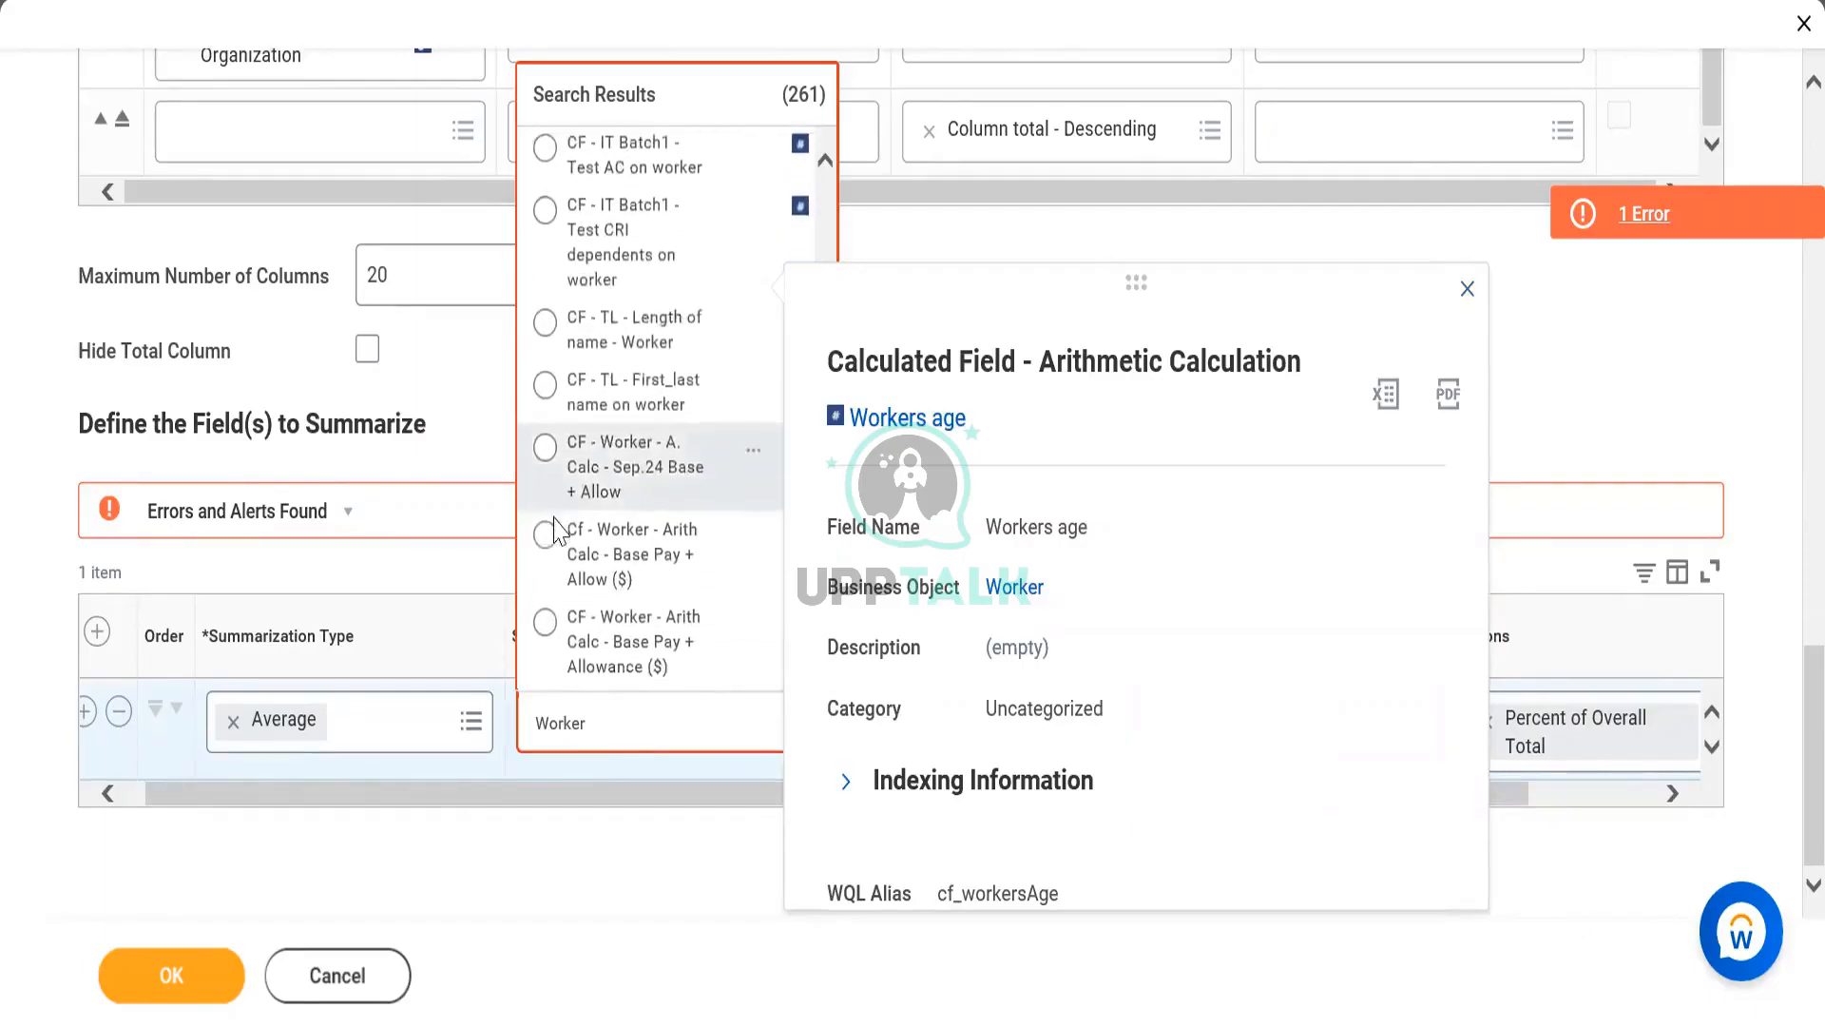
scroll(568, 520, down, 6)
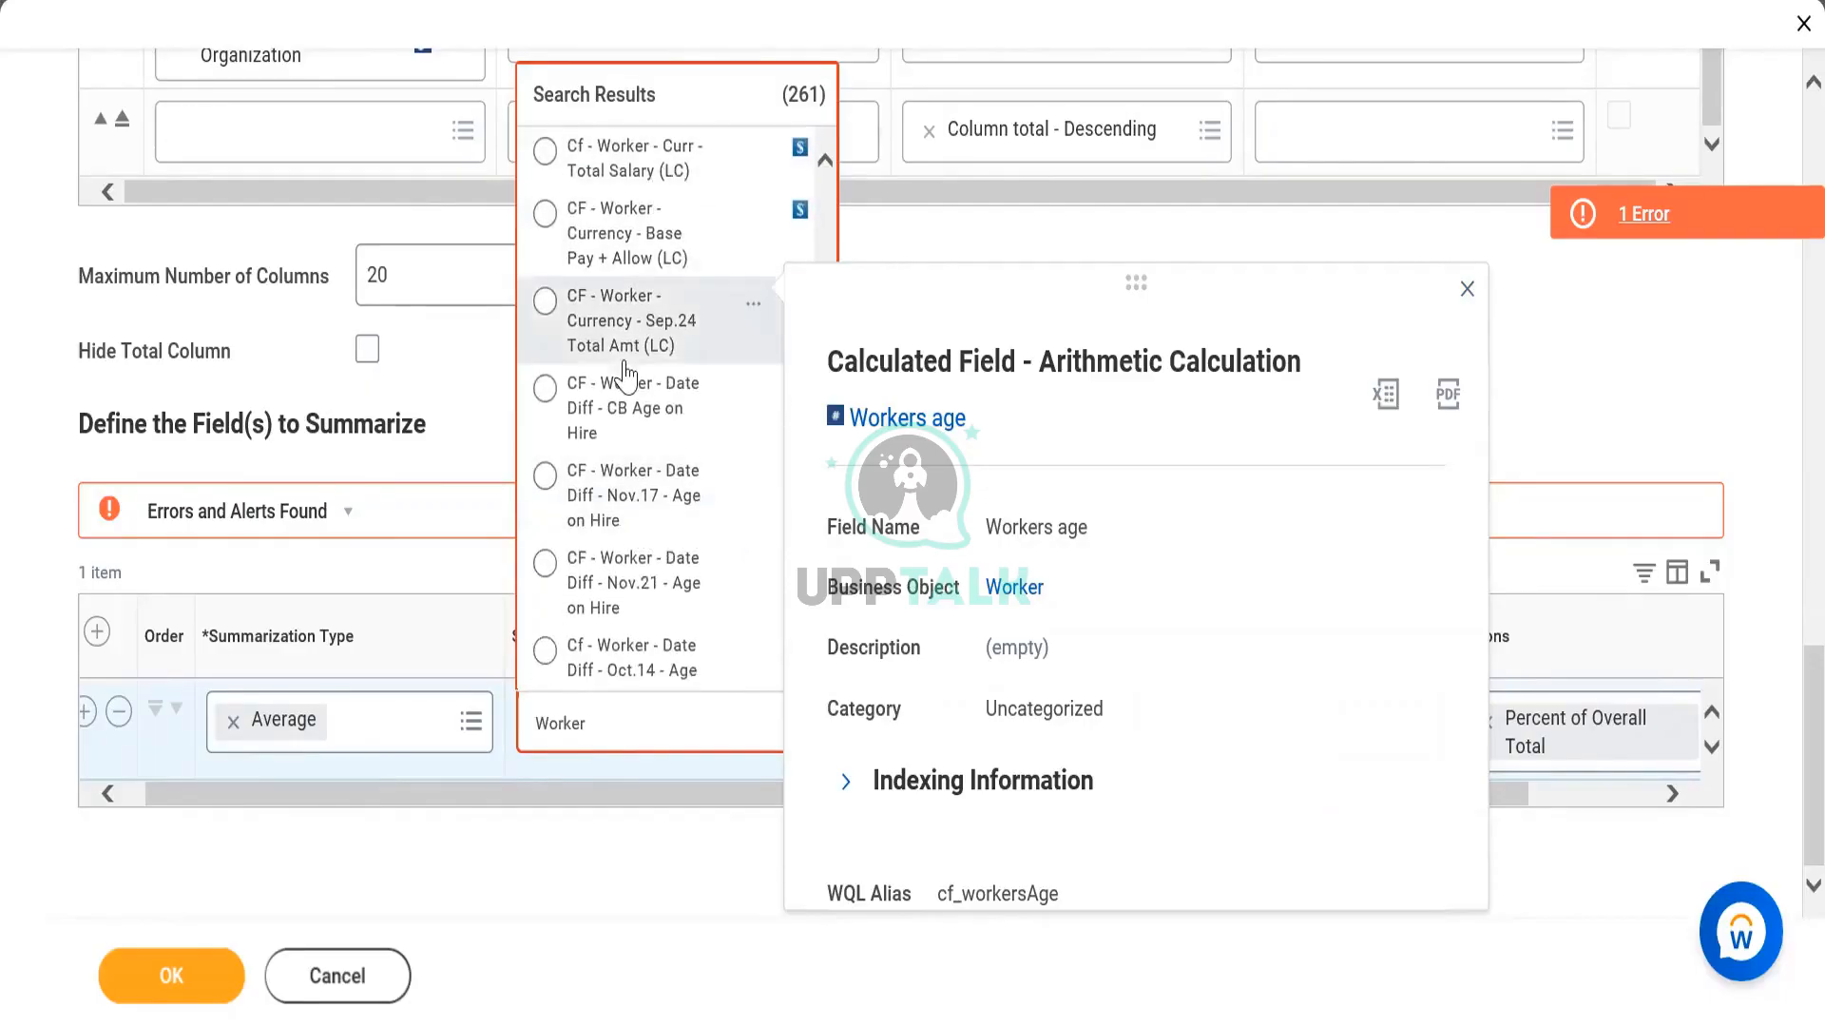
scroll(643, 344, up, 3)
scroll(643, 344, up, 10)
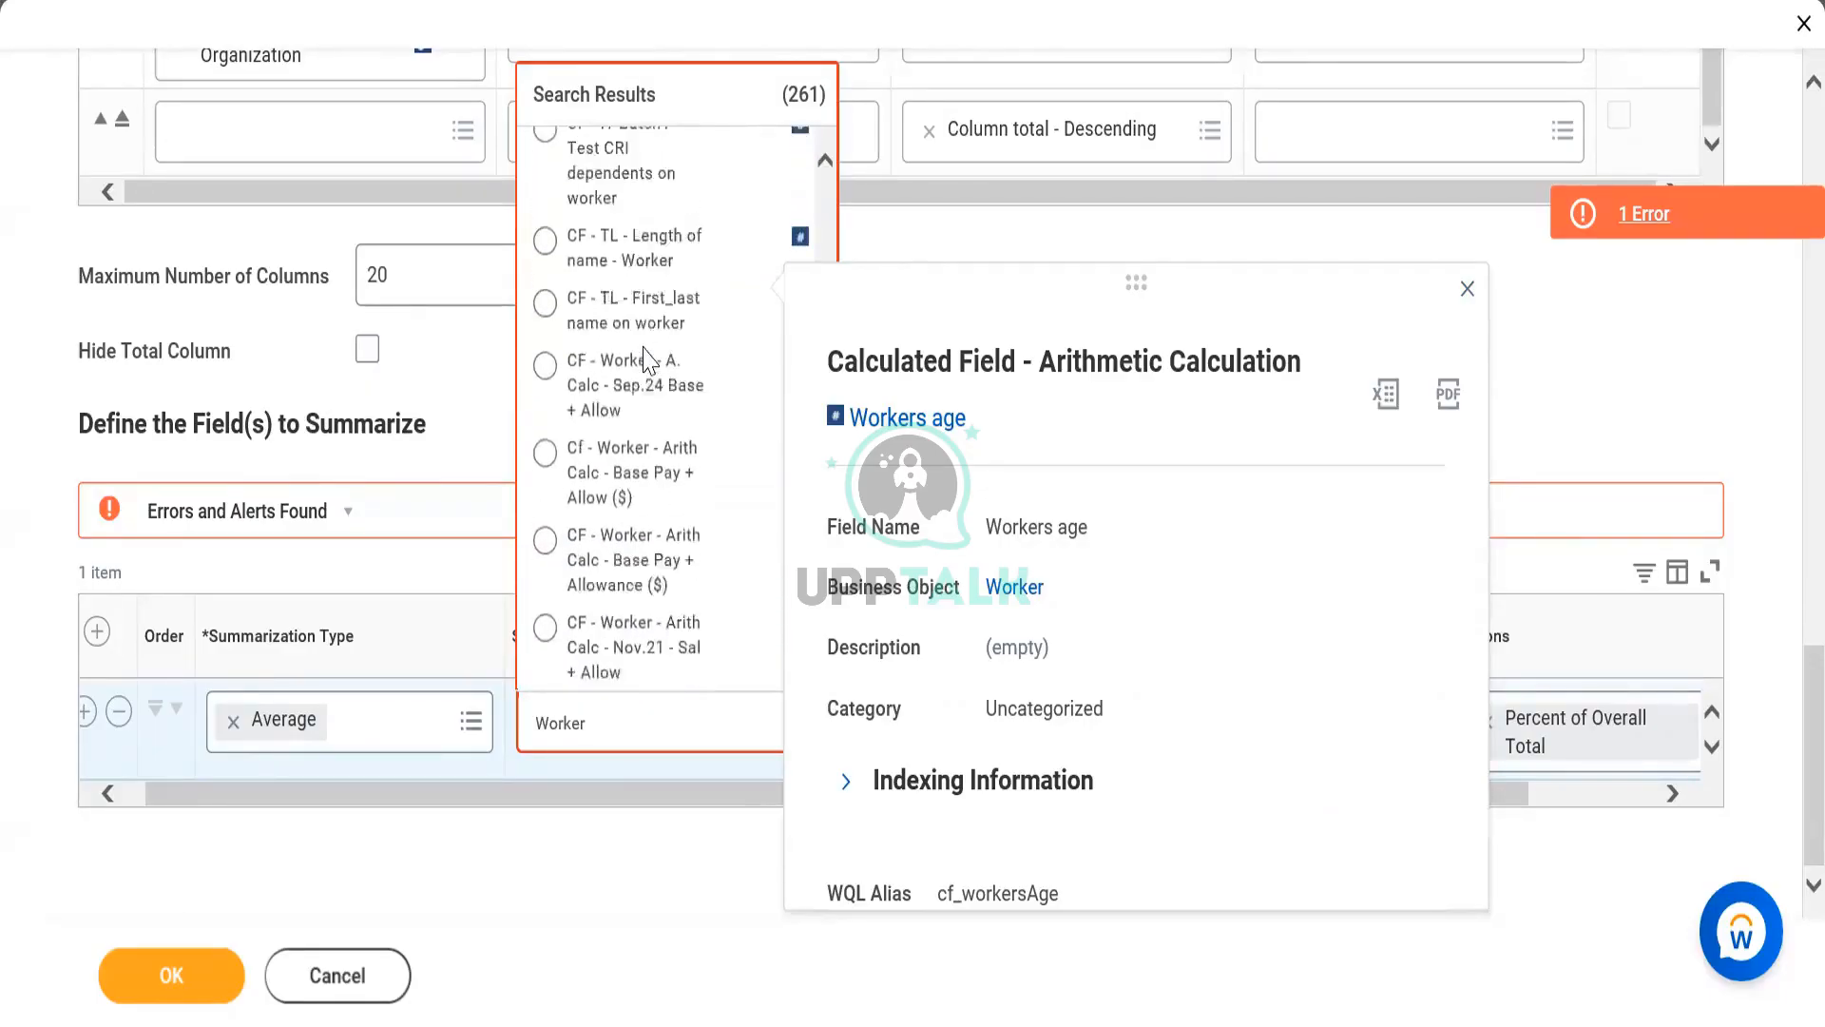
Set the summarization field of the Average row to Age and save the report definition.
click(621, 708)
text(A)
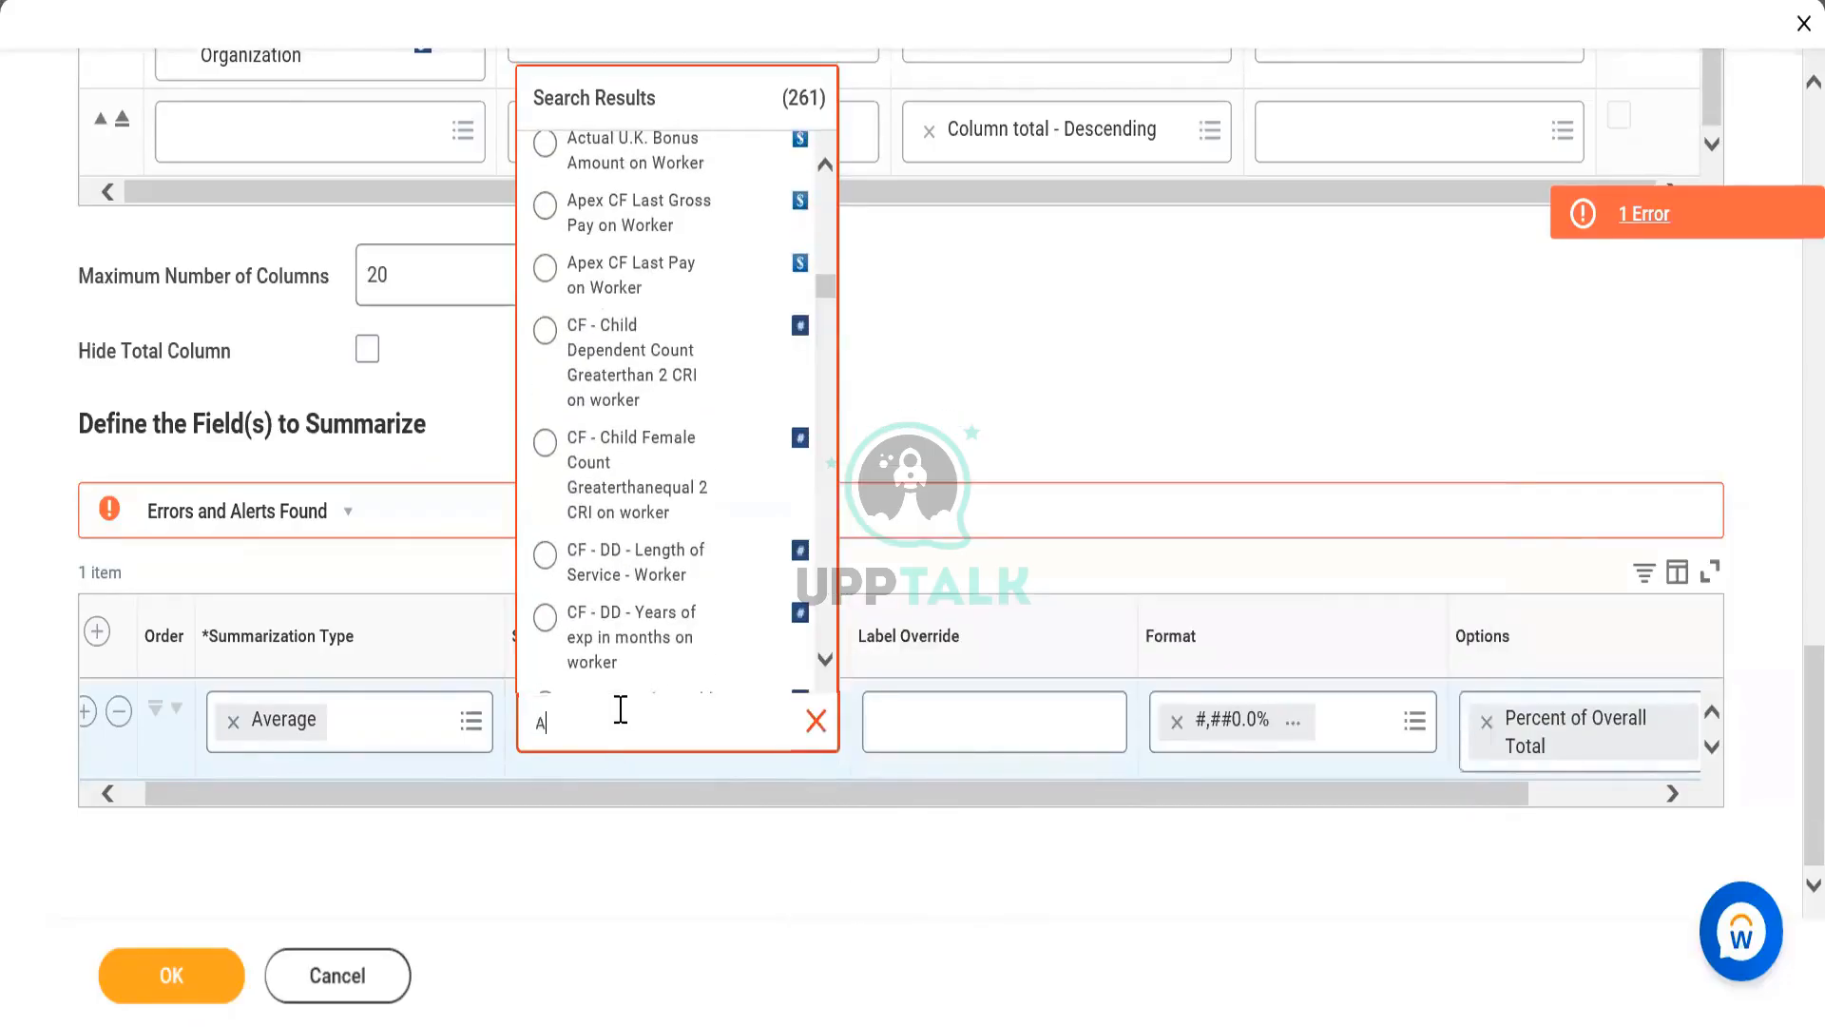
text(ge)
key(Return)
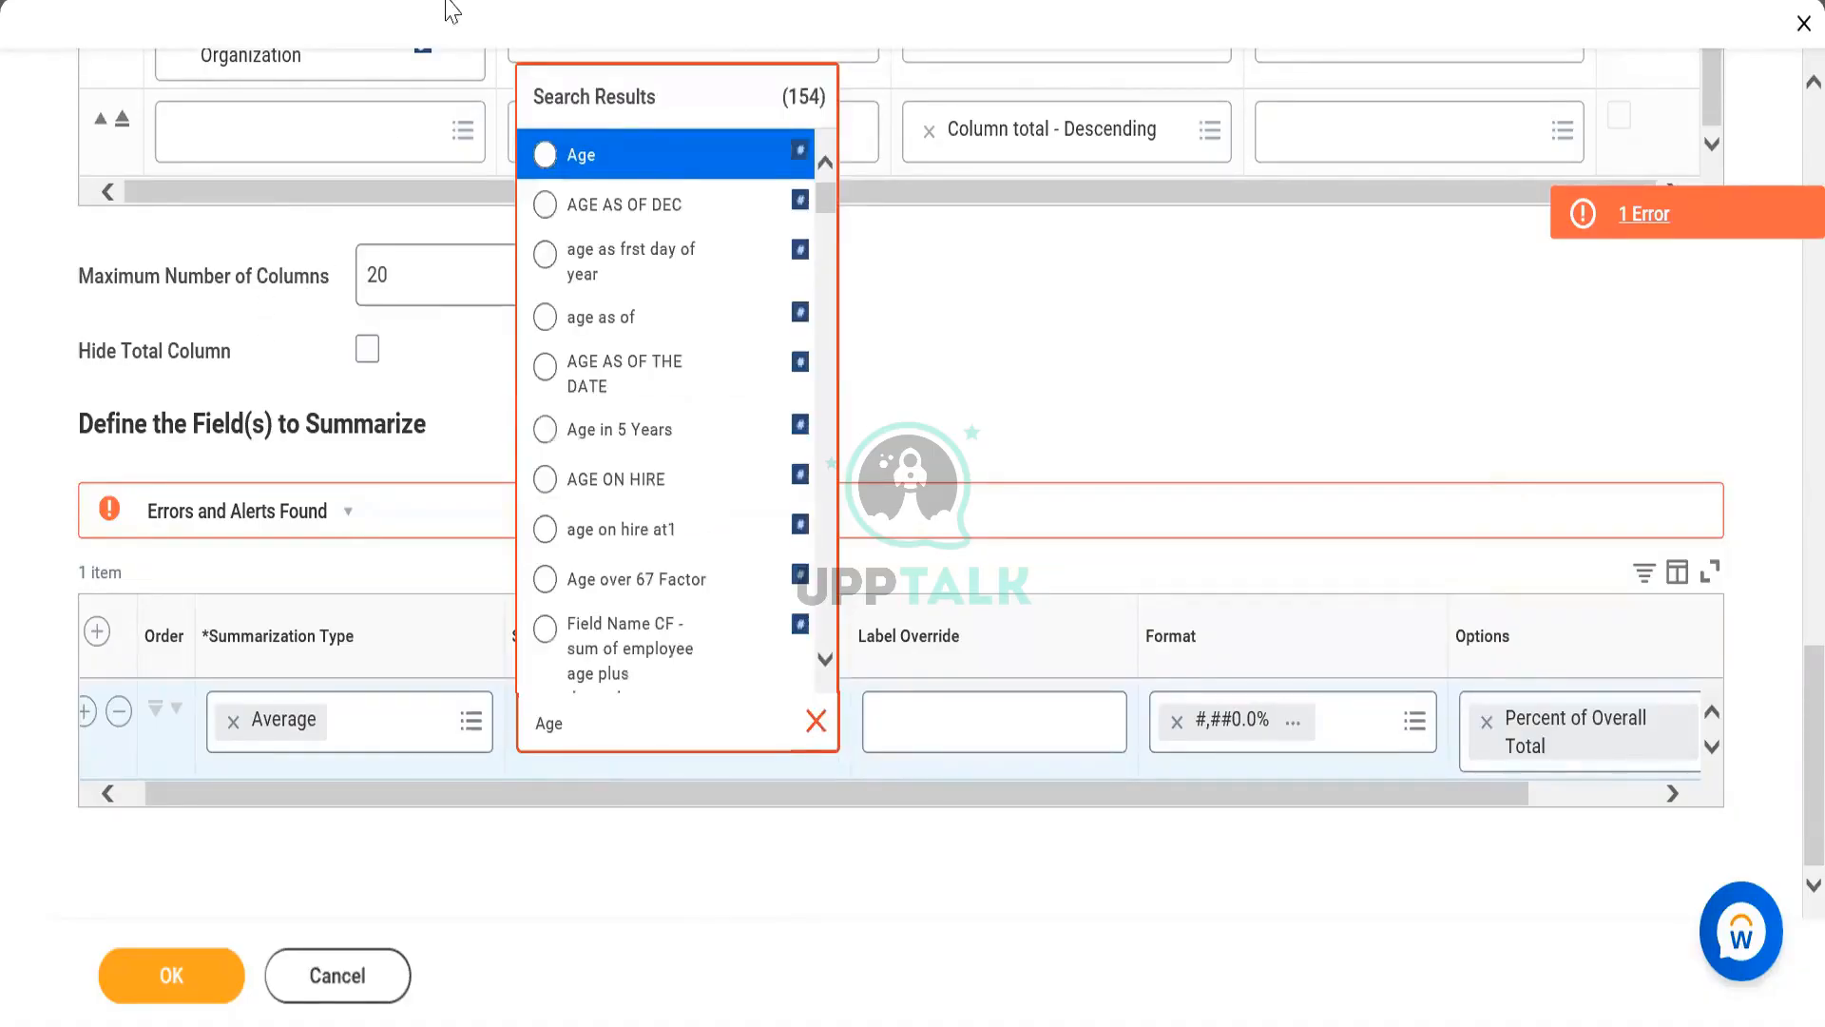
click(600, 173)
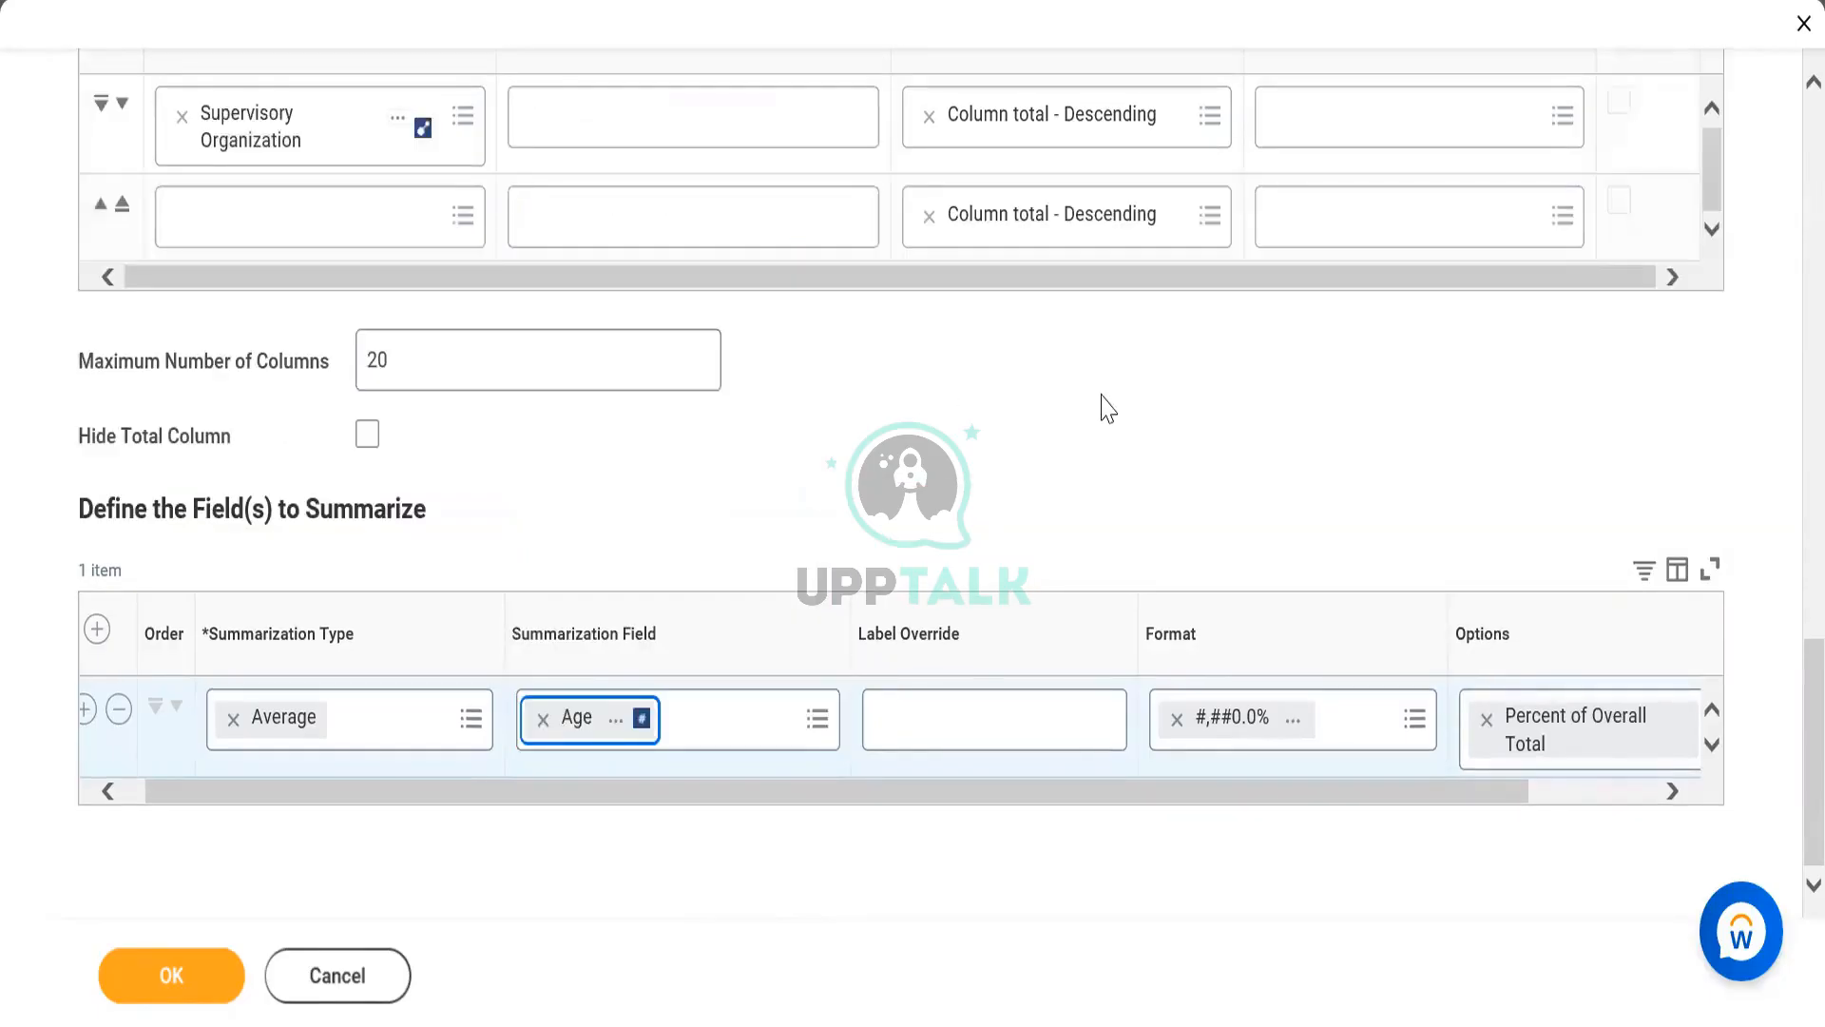
click(199, 982)
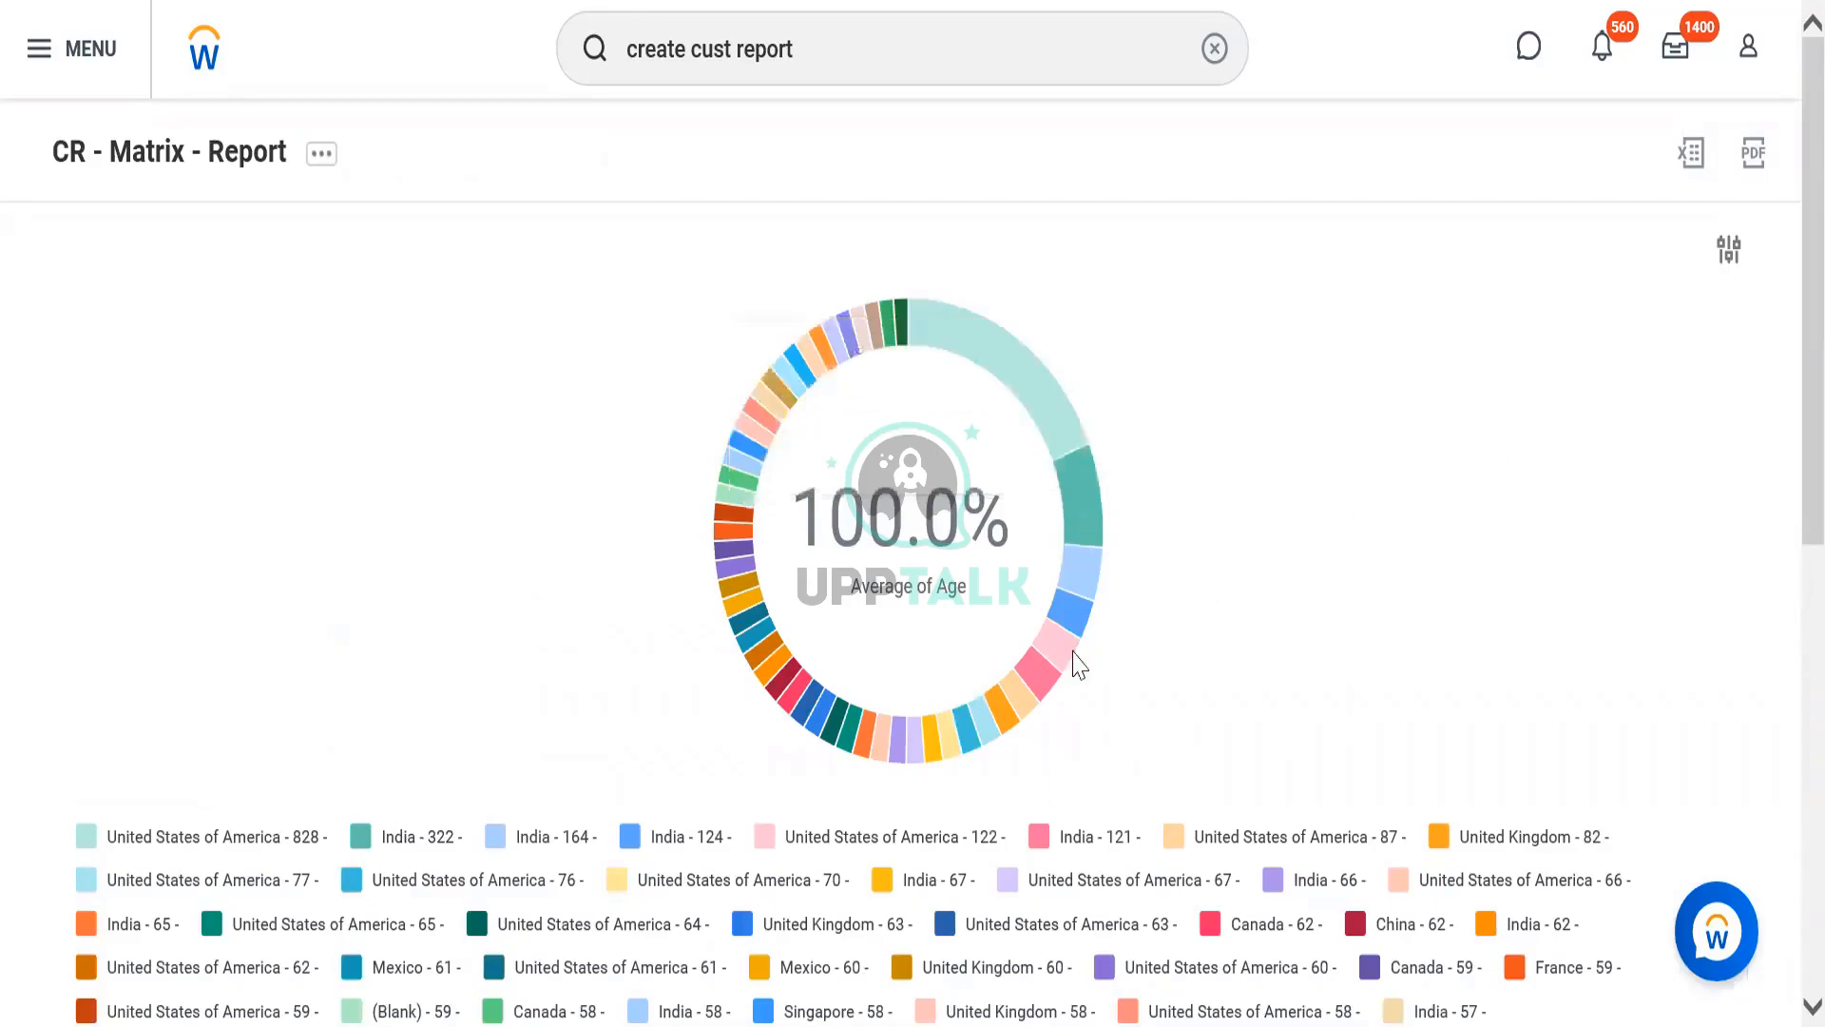
Widen the Age column in the matrix results table so each age fits on one line.
scroll(1784, 344, down, 10)
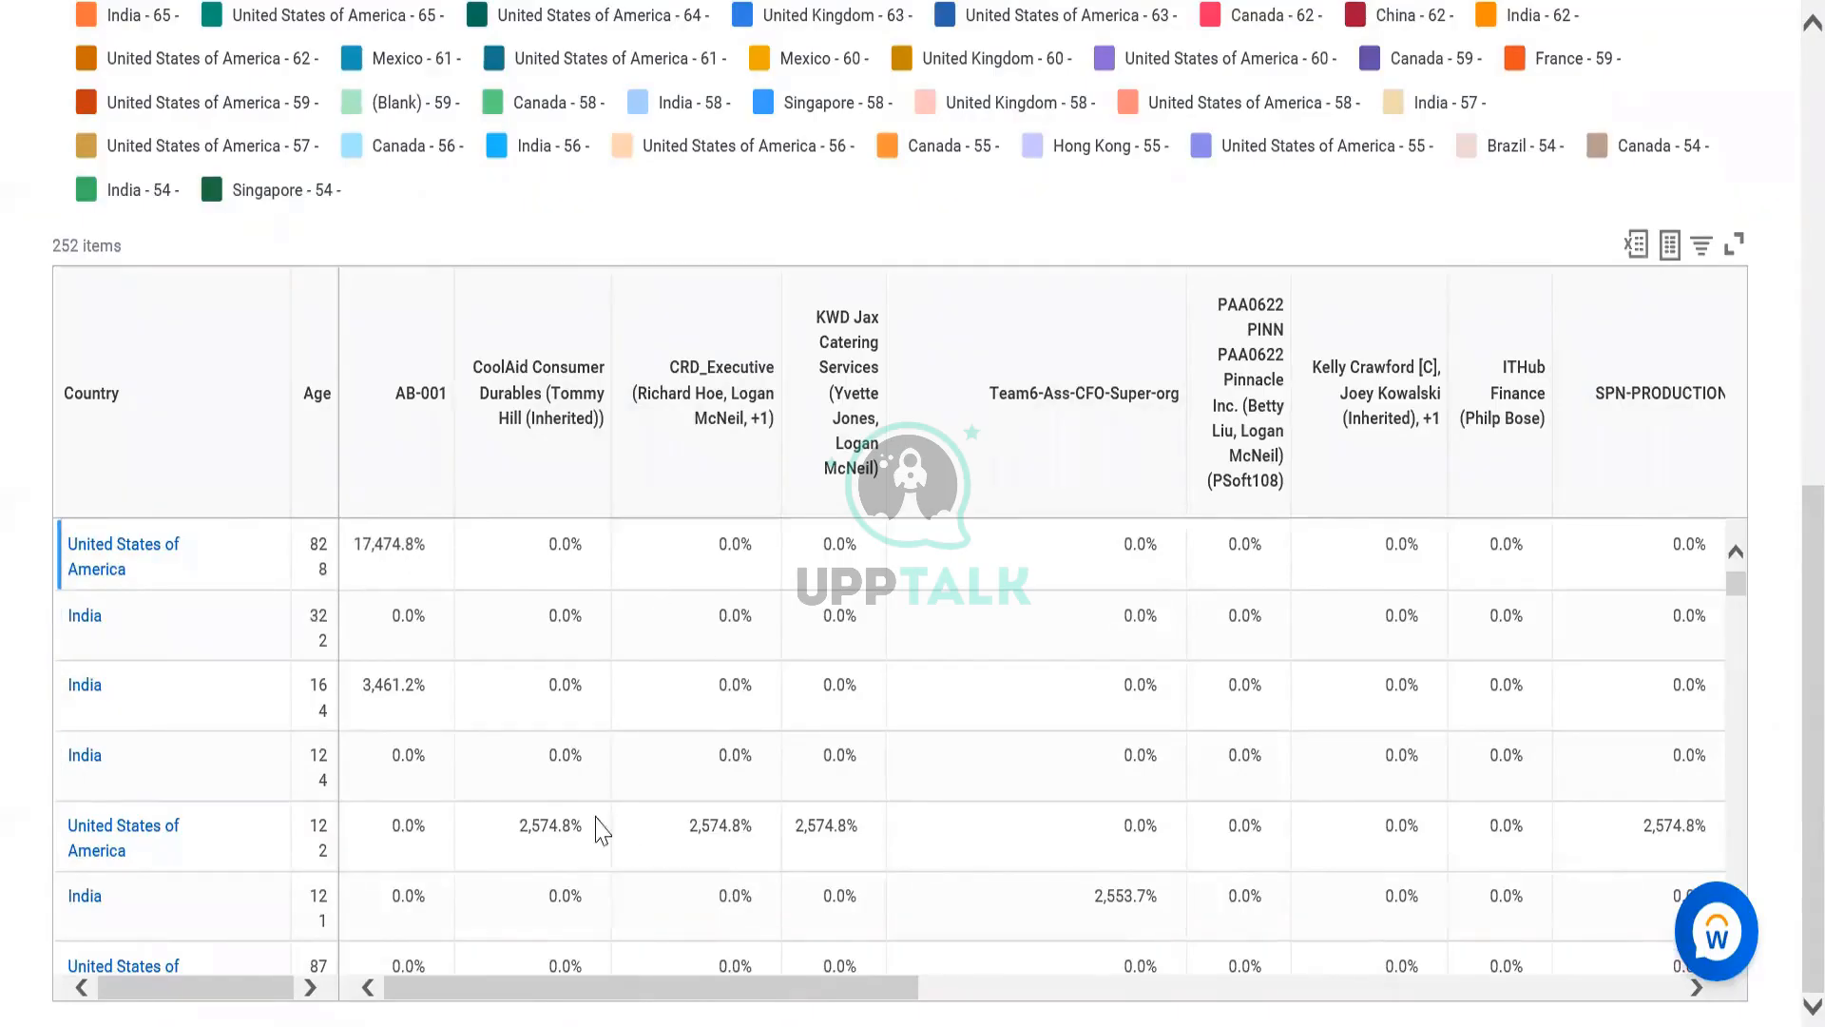
scroll(469, 863, down, 3)
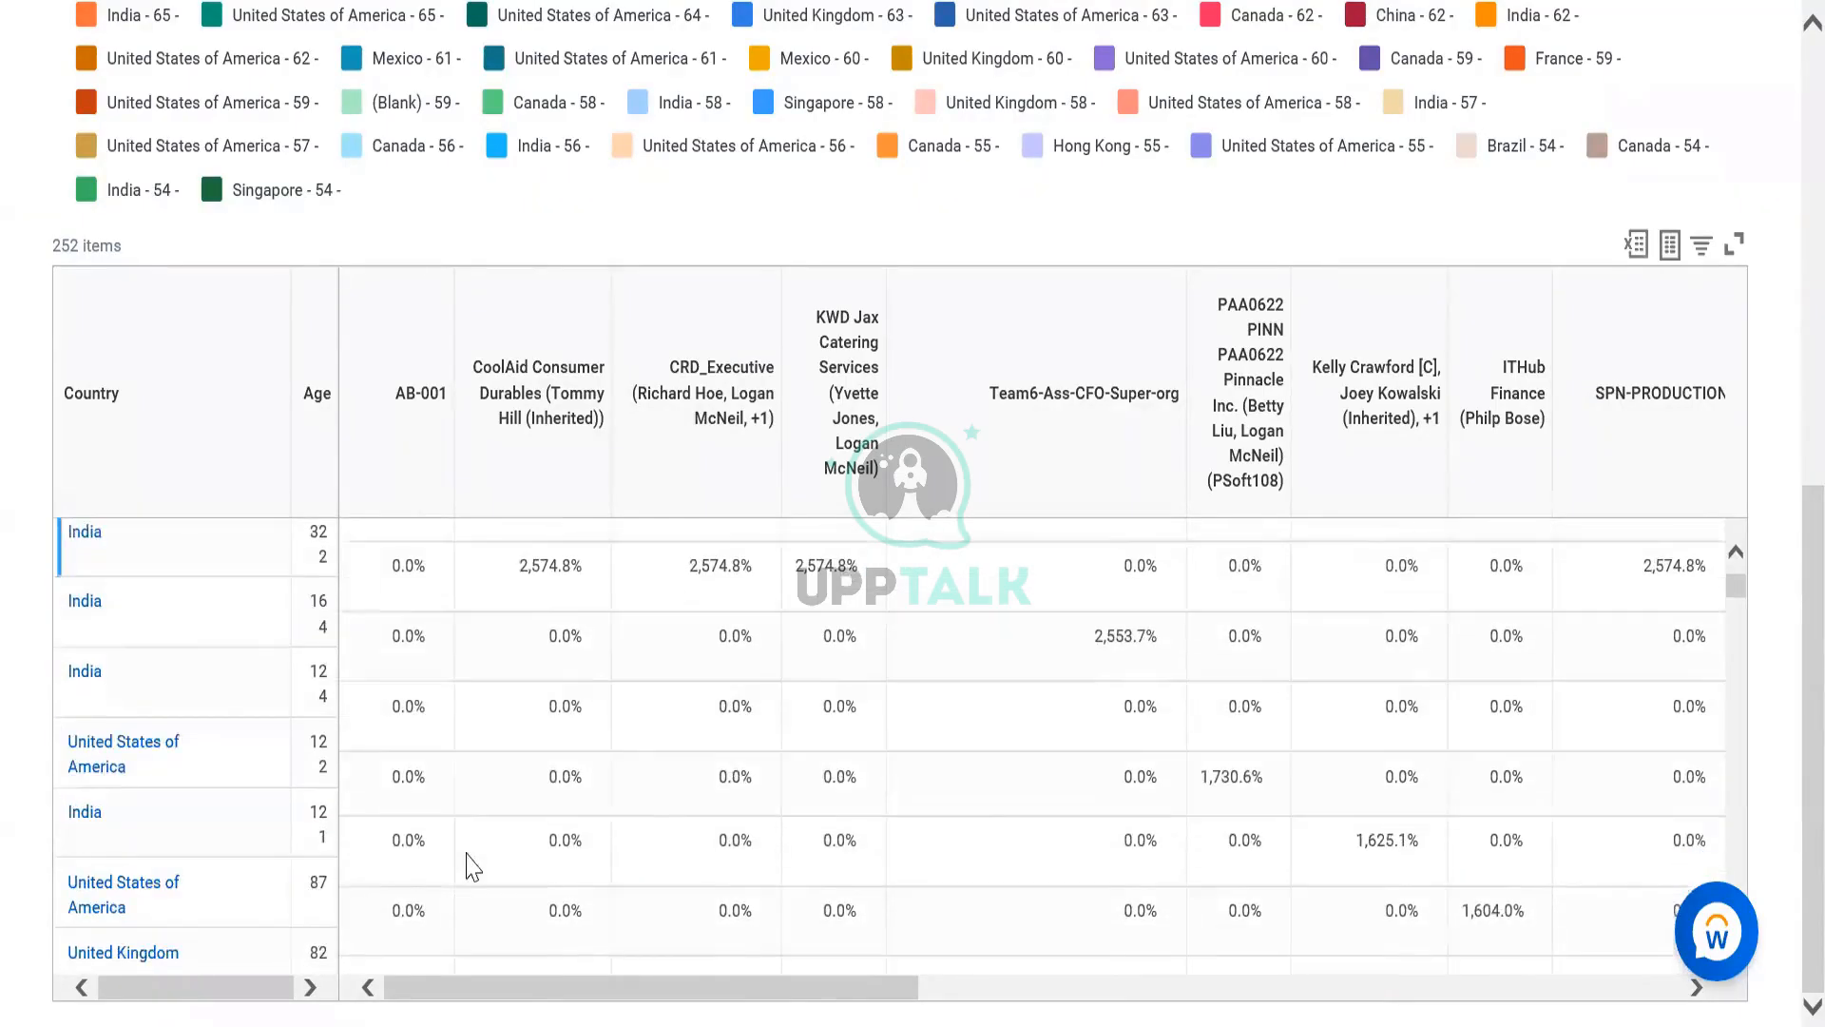
scroll(385, 582, up, 8)
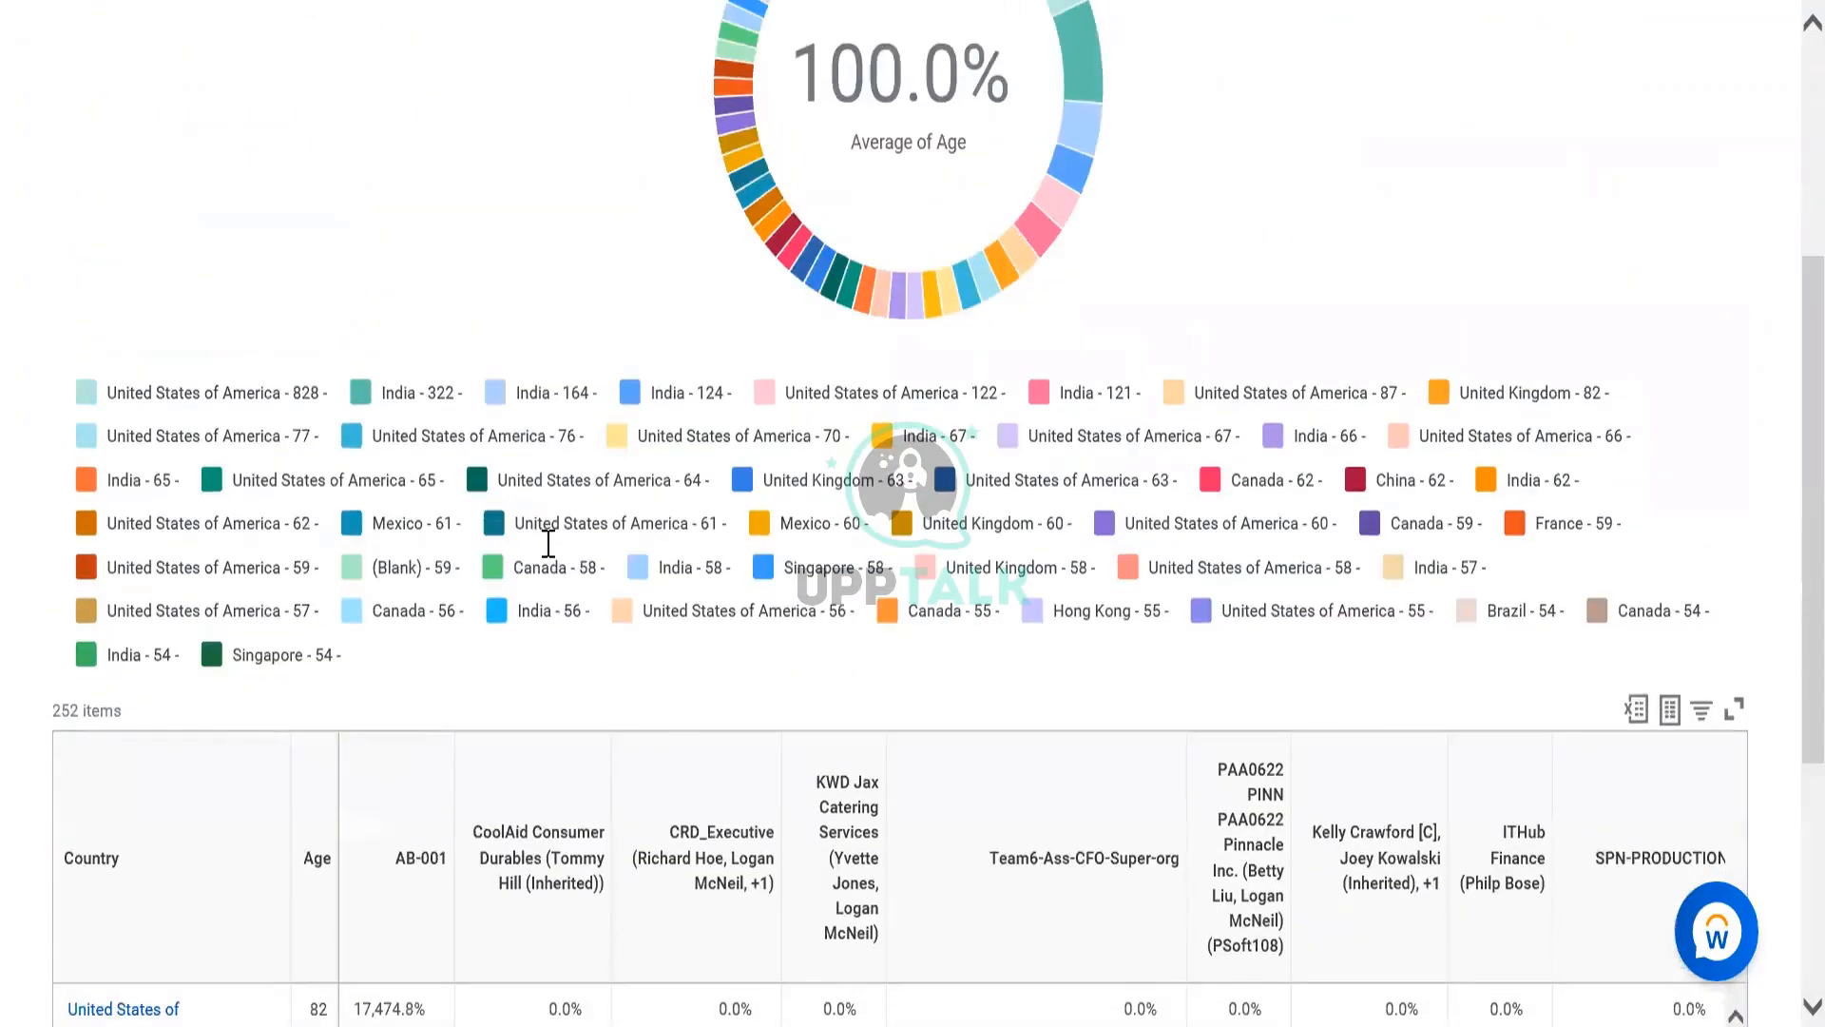
scroll(737, 550, down, 4)
scroll(380, 618, up, 1)
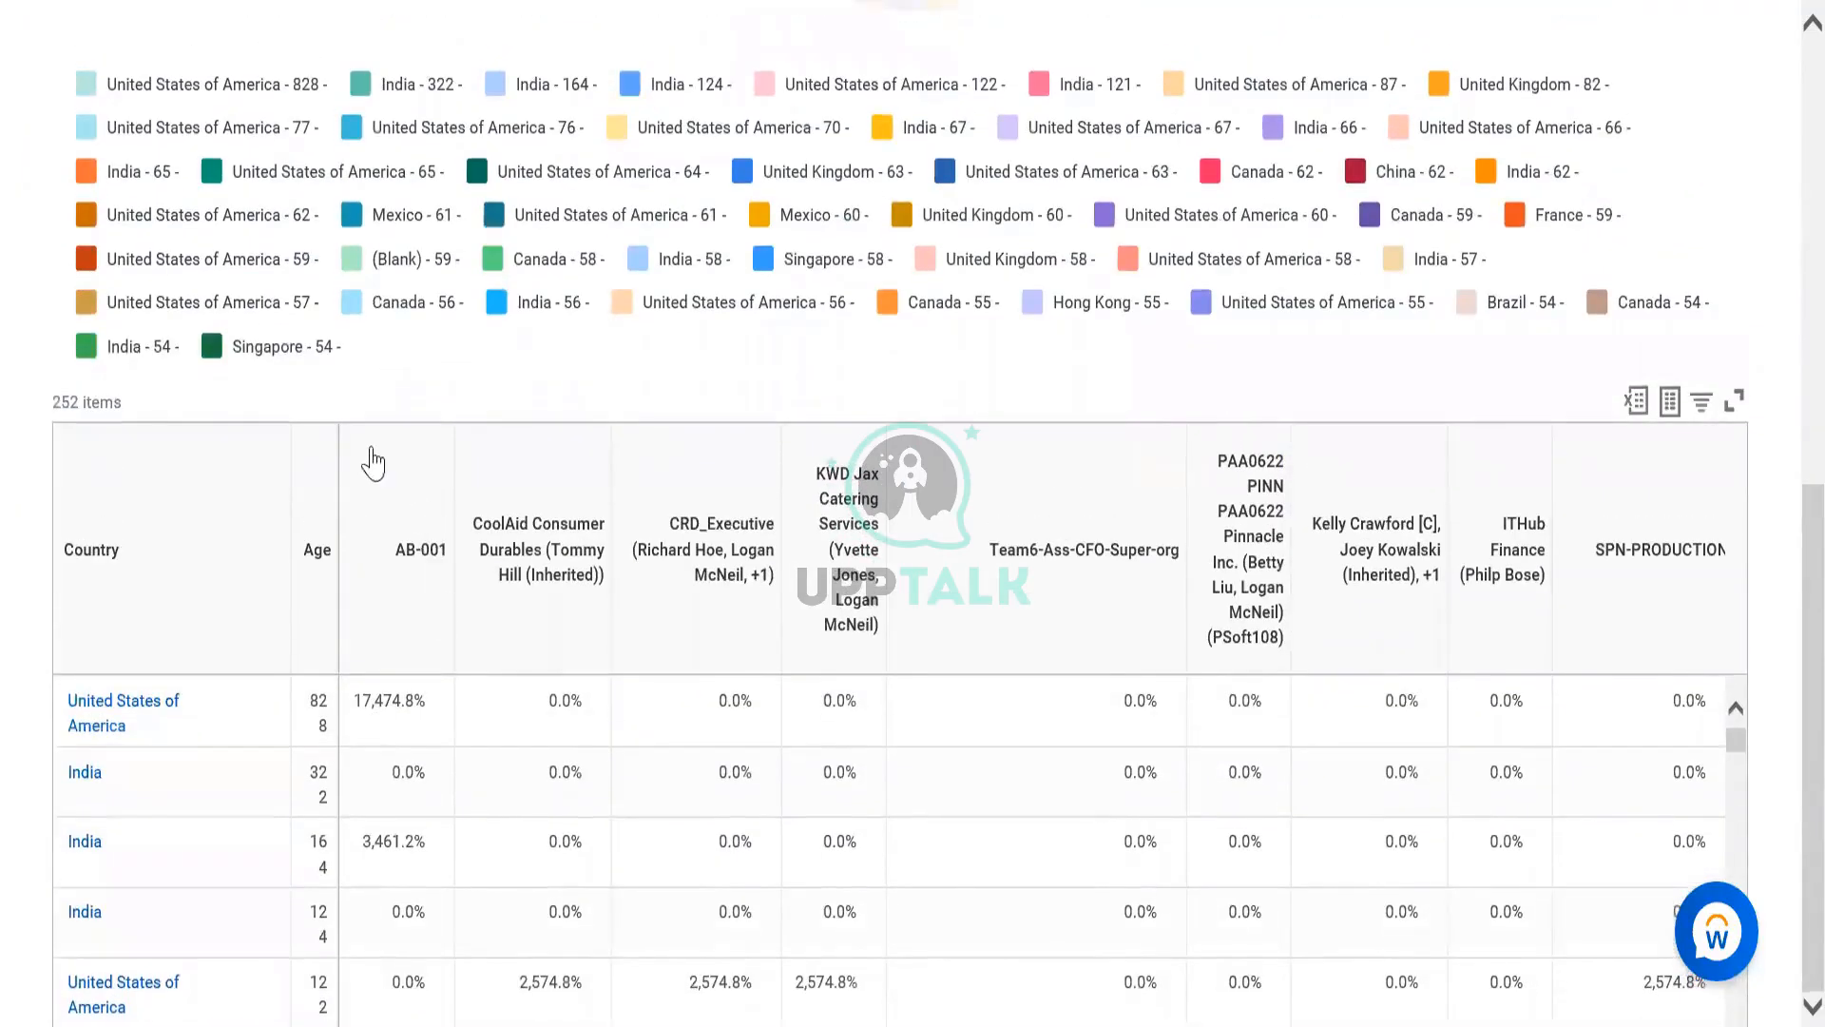
drag(336, 434, 432, 444)
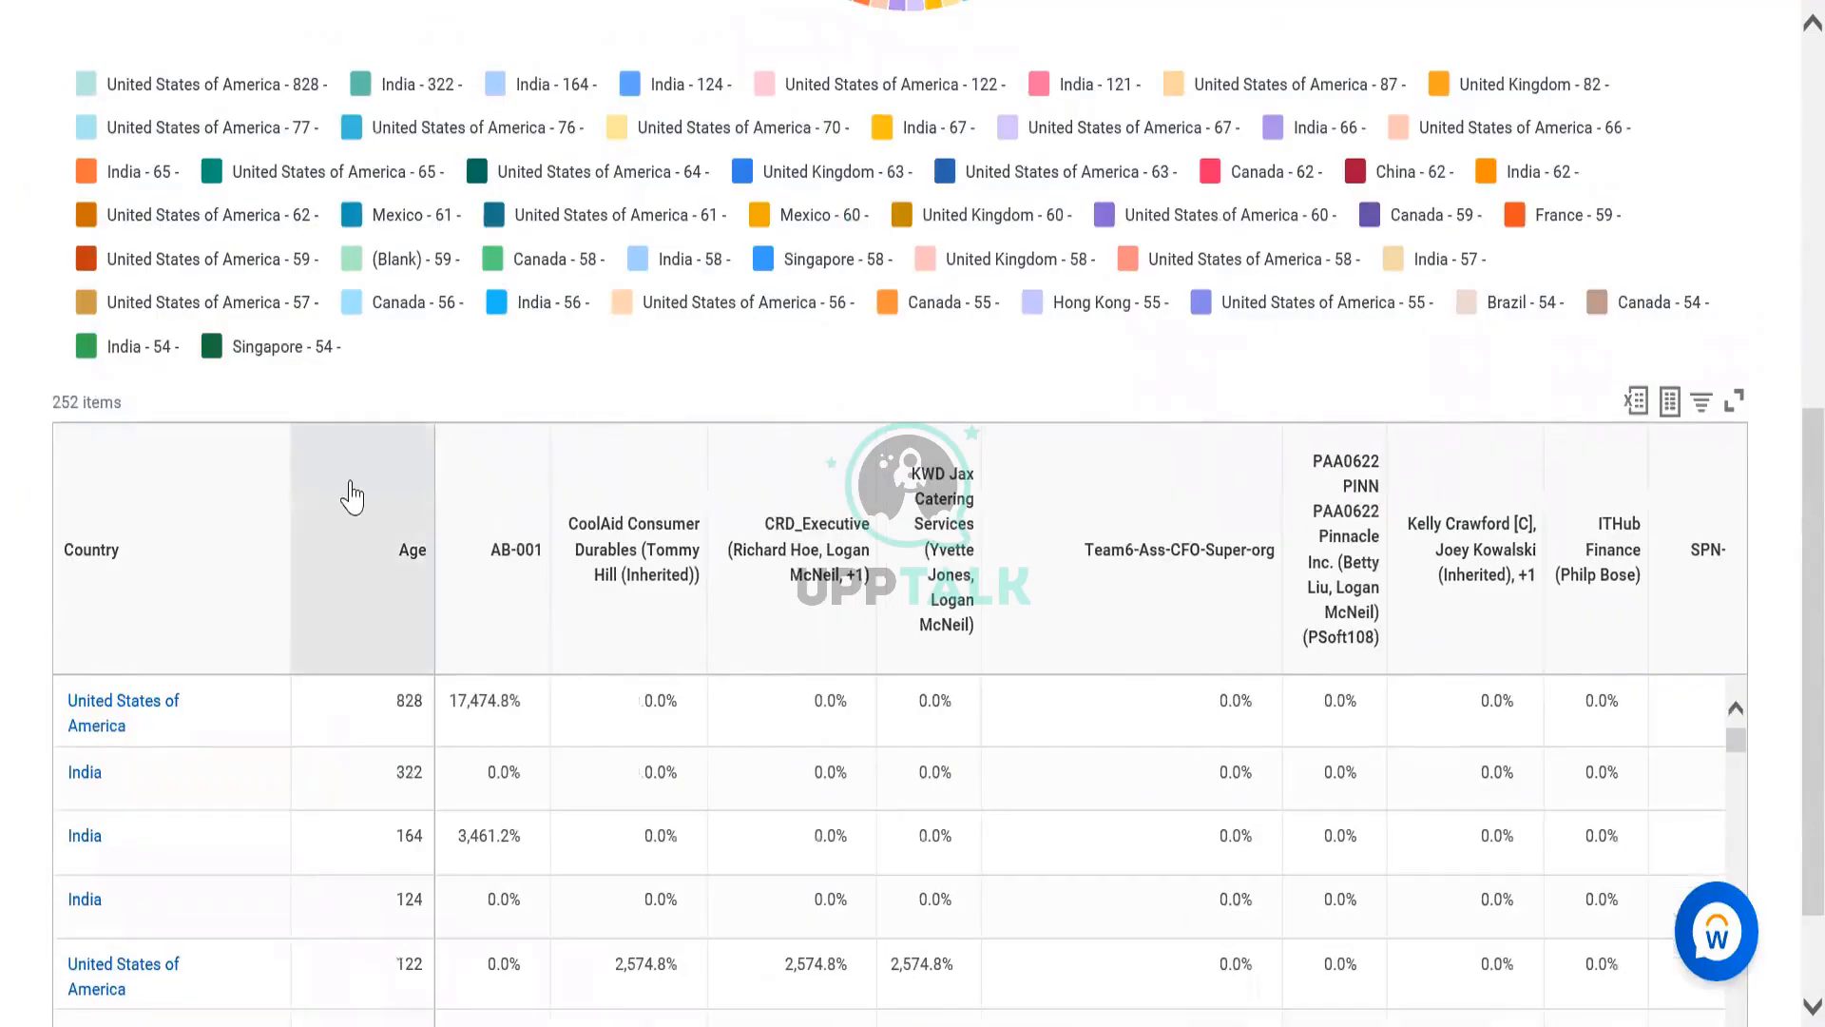
Examine the average age percentages by country, age and supervisory organization in the results table, together with the chart legend.
scroll(387, 523, down, 3)
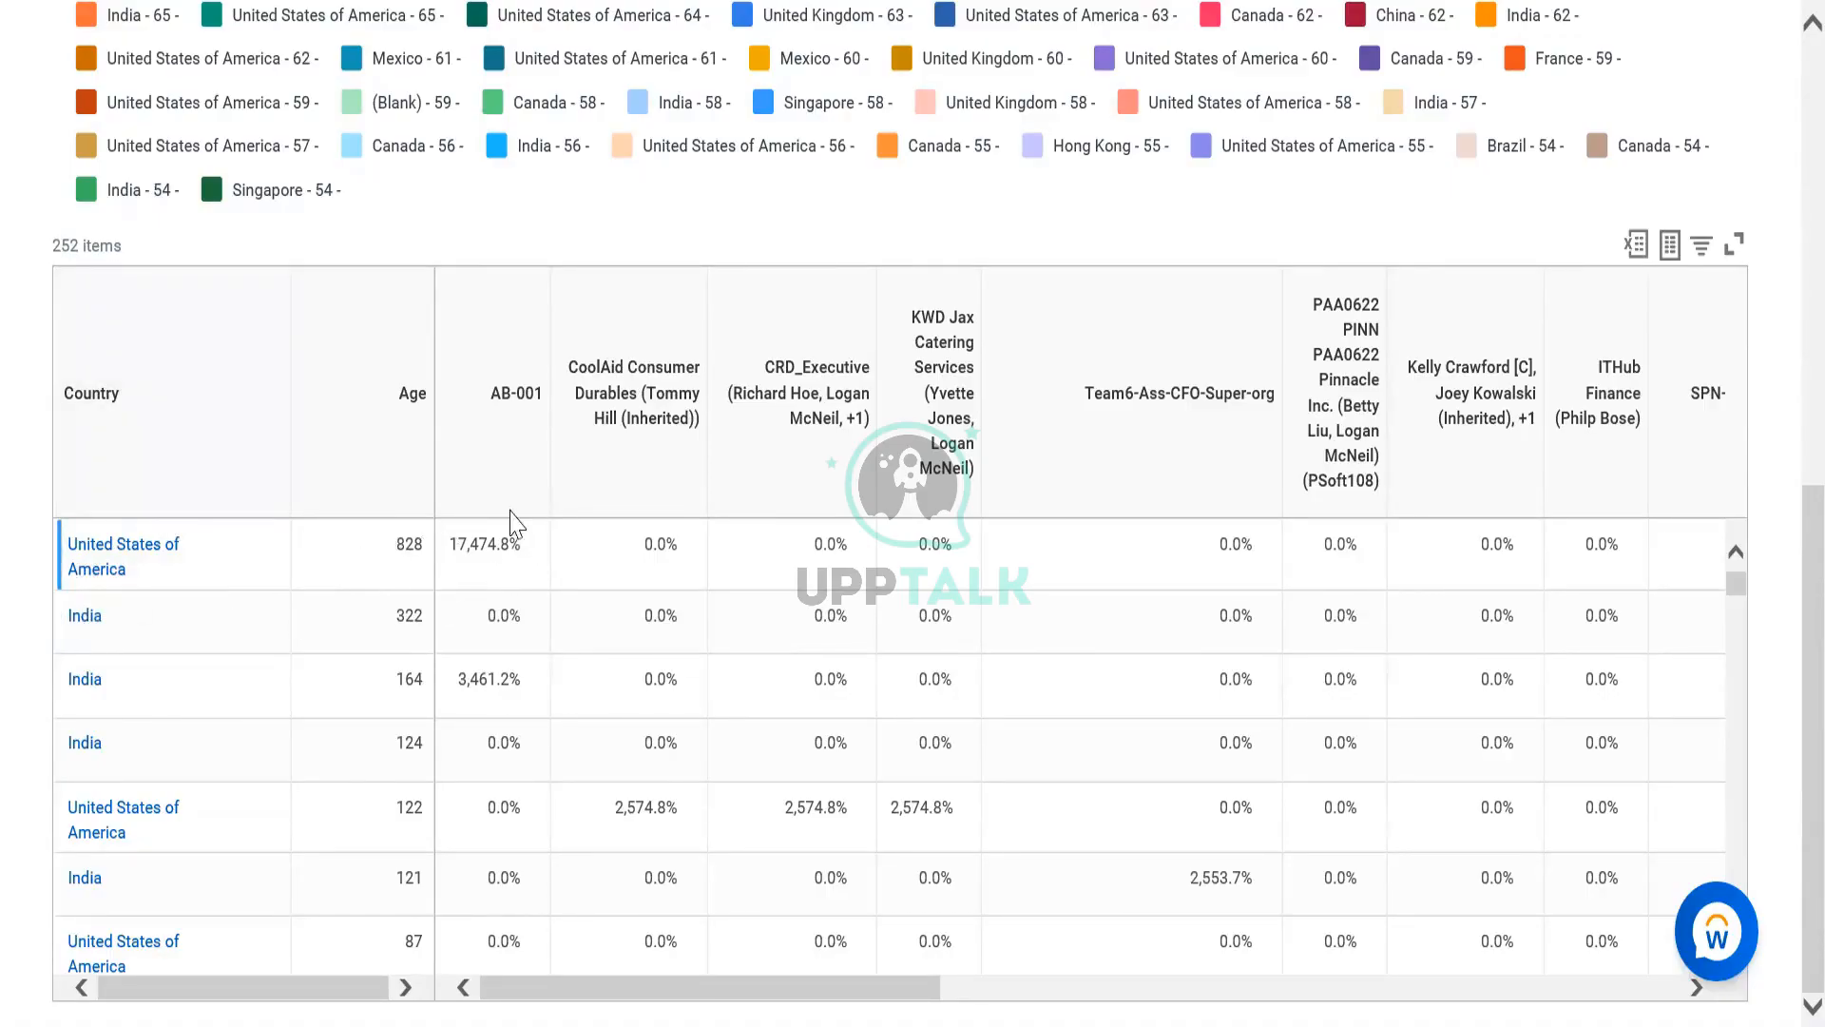
click(546, 745)
scroll(392, 775, up, 3)
scroll(402, 775, down, 1)
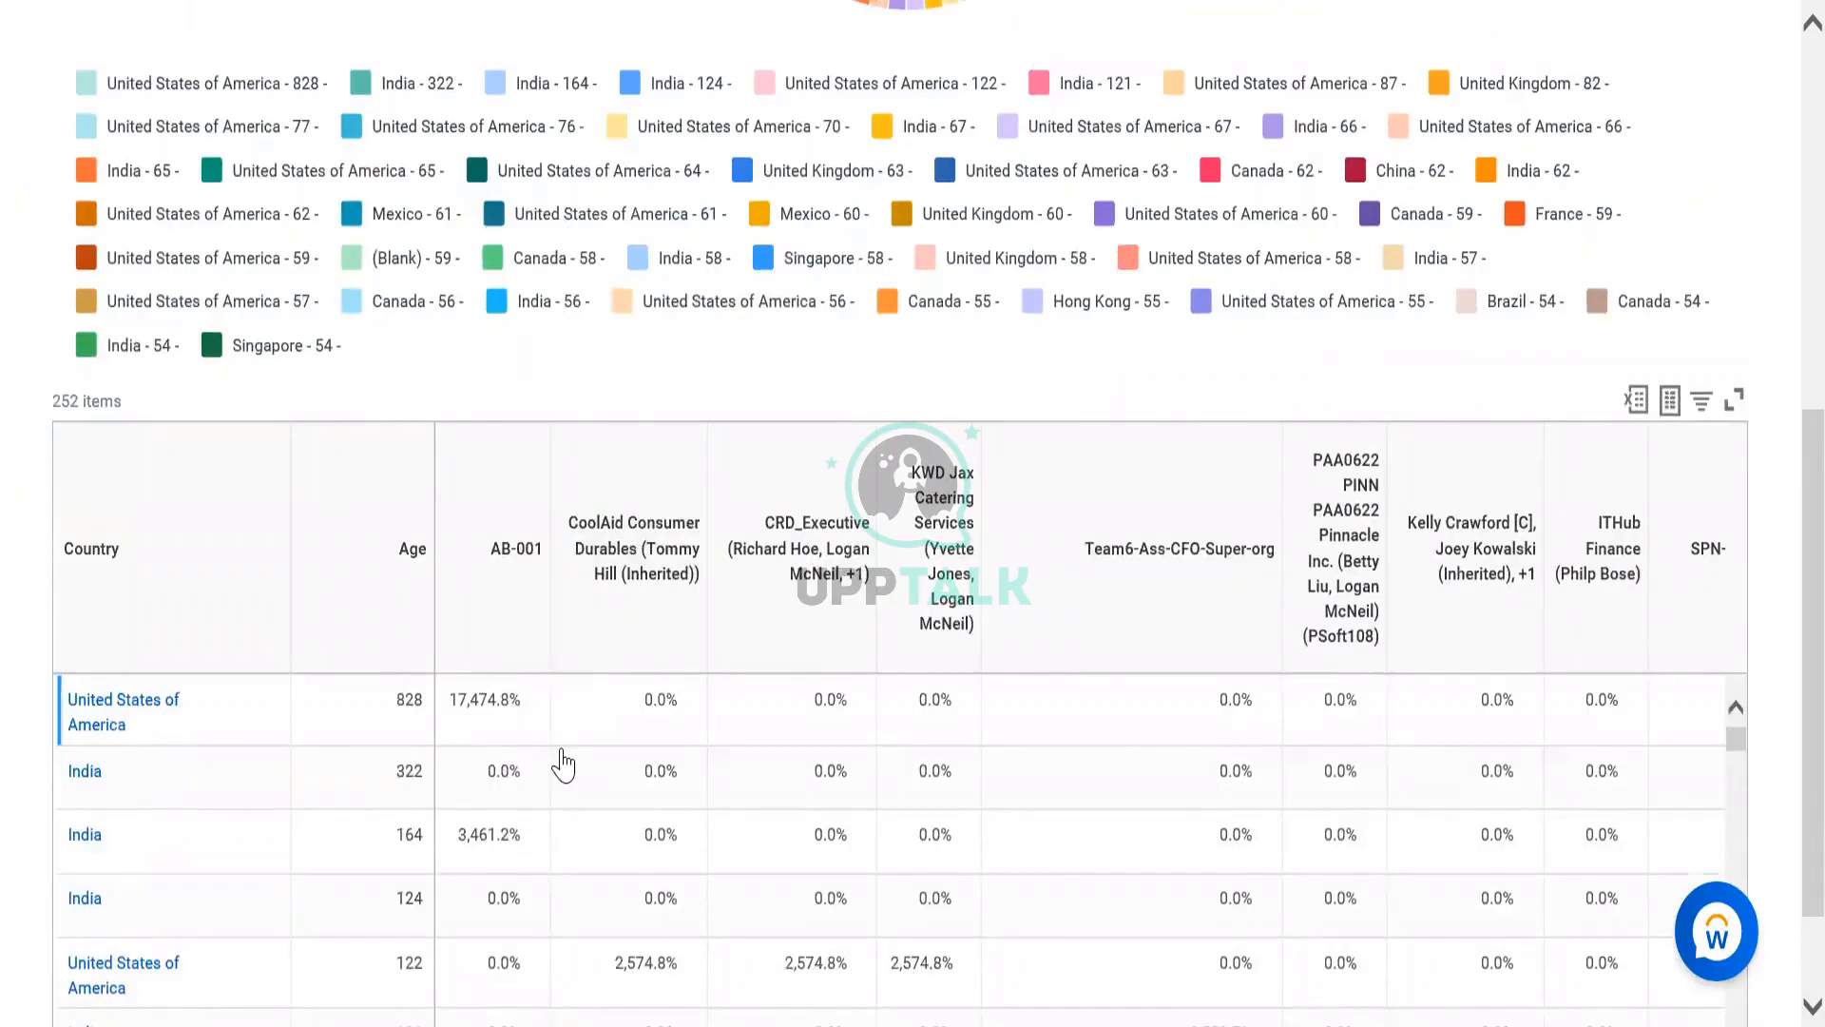
scroll(564, 764, up, 2)
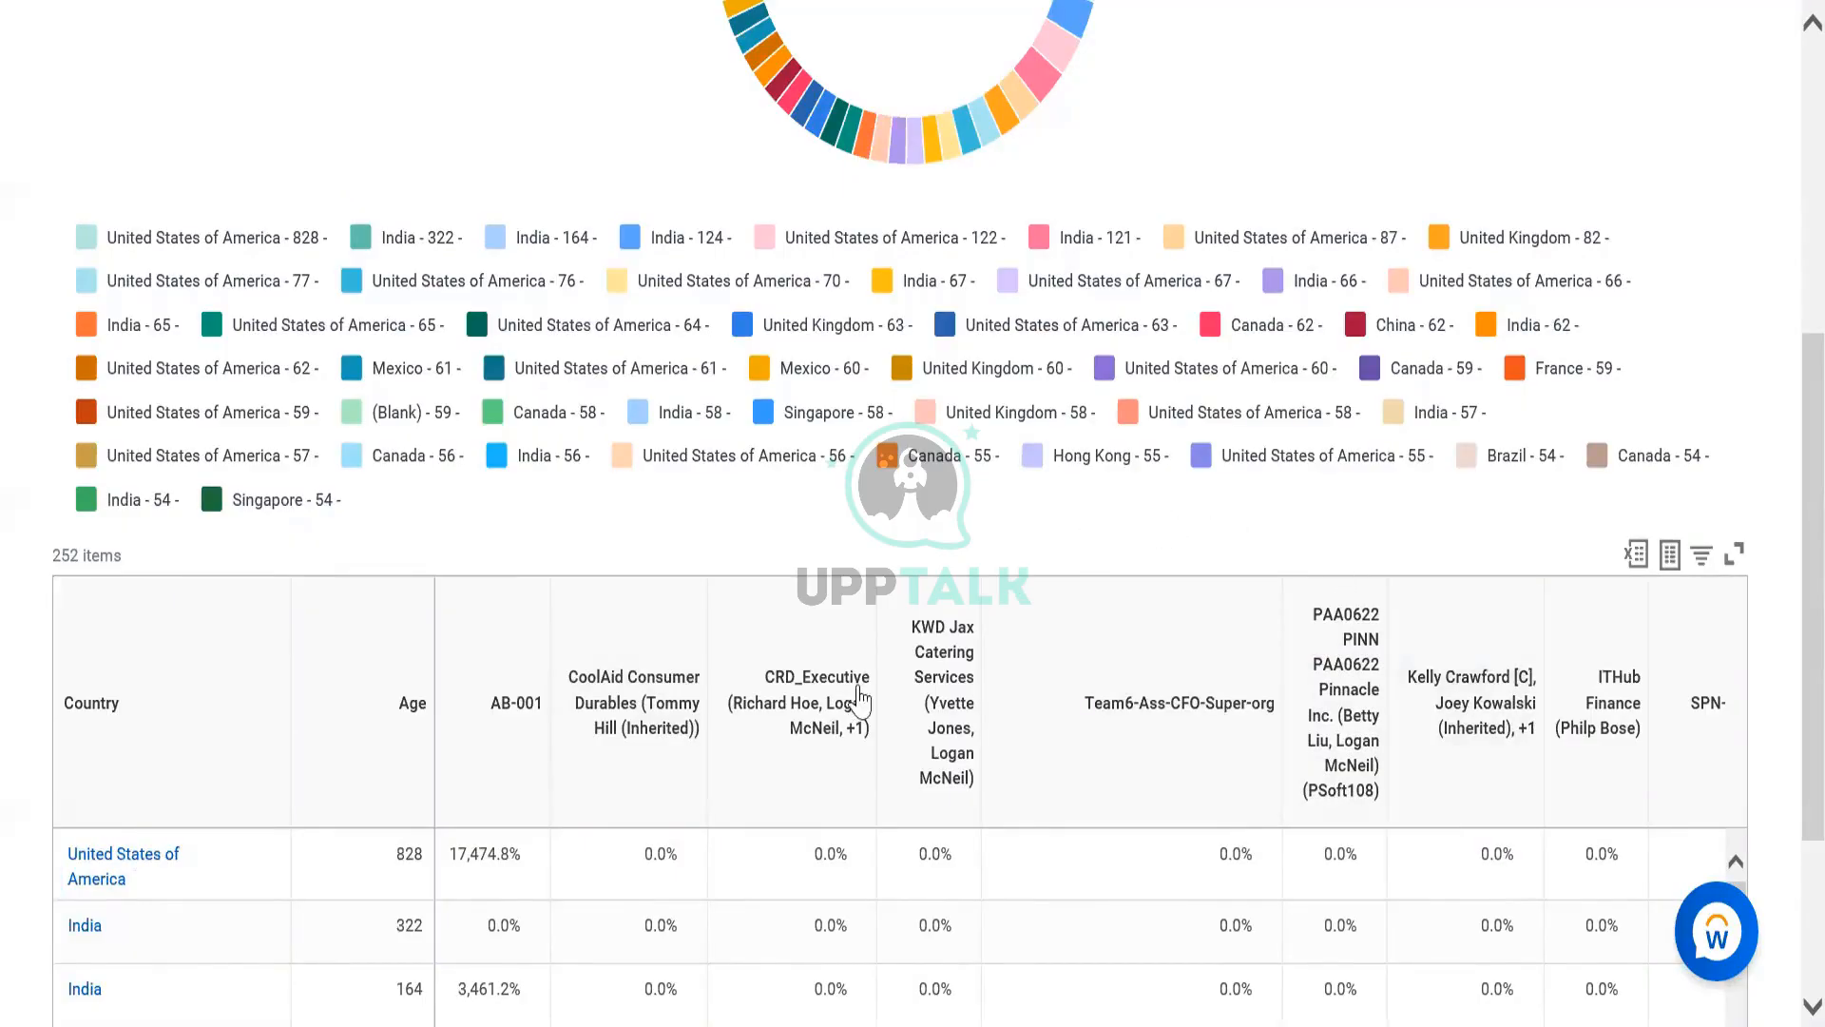
scroll(613, 711, up, 1)
scroll(613, 711, down, 4)
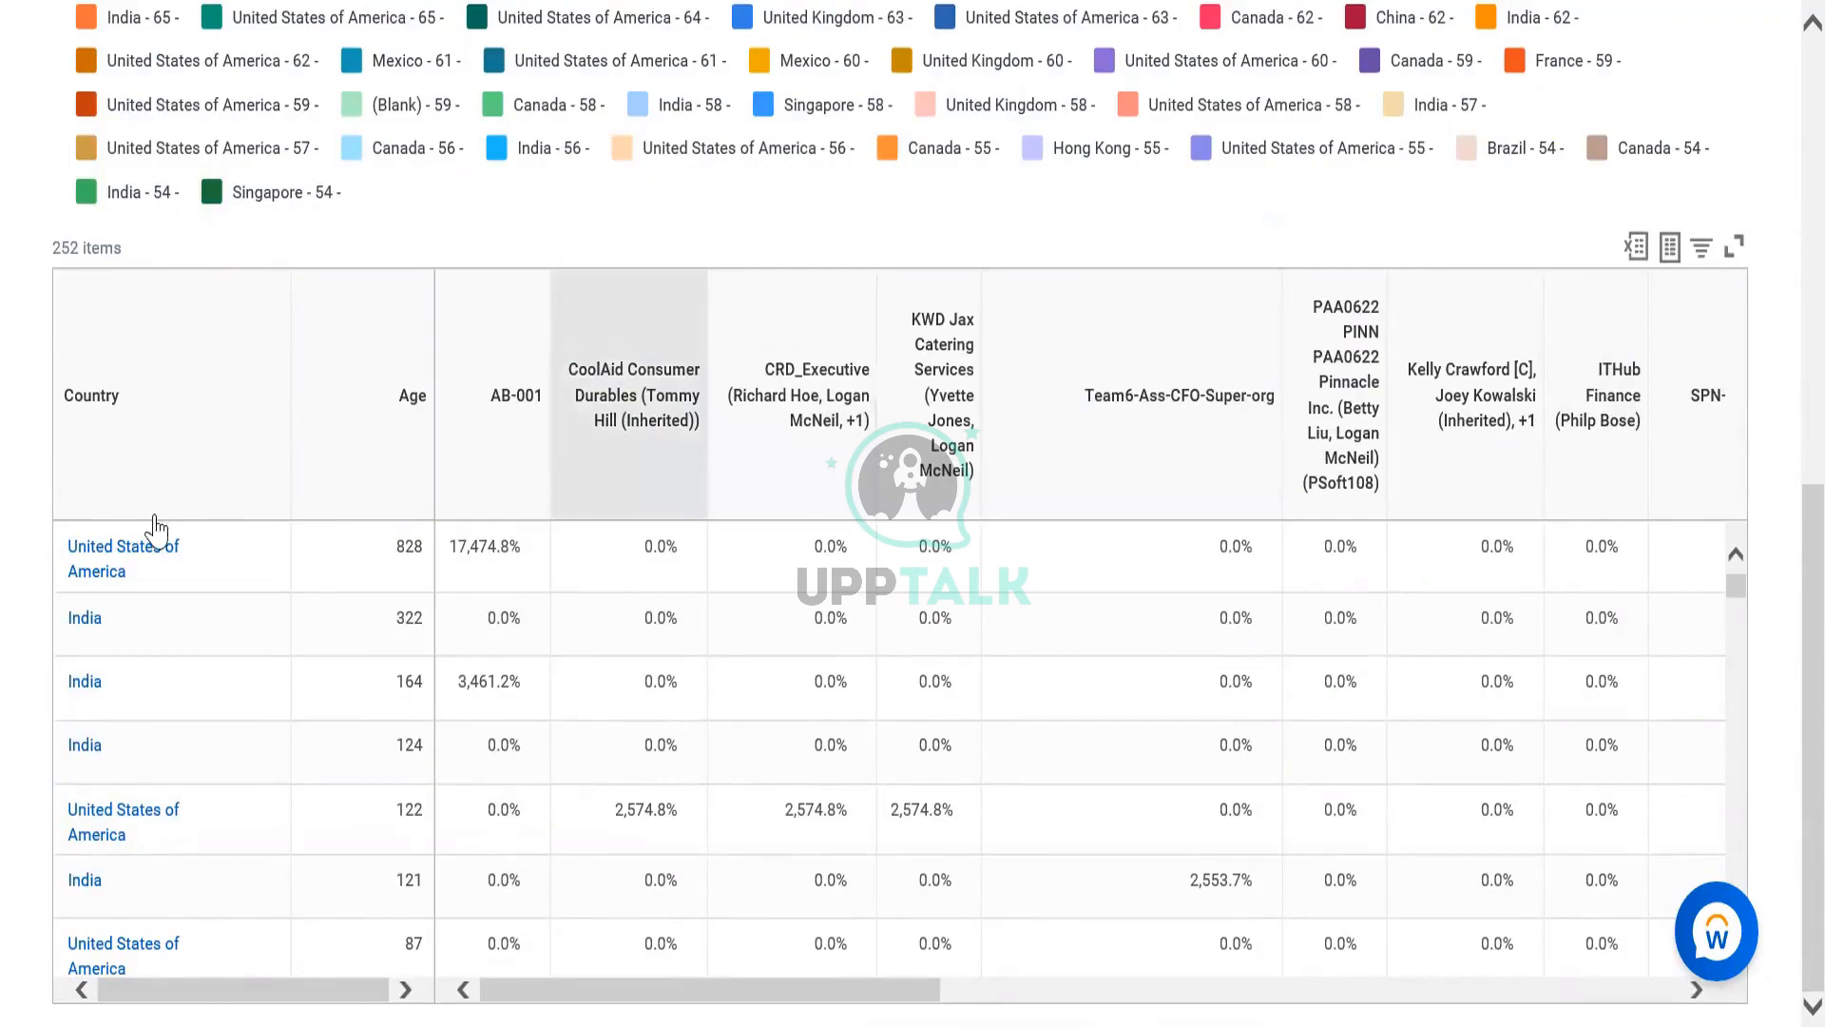
scroll(753, 611, up, 10)
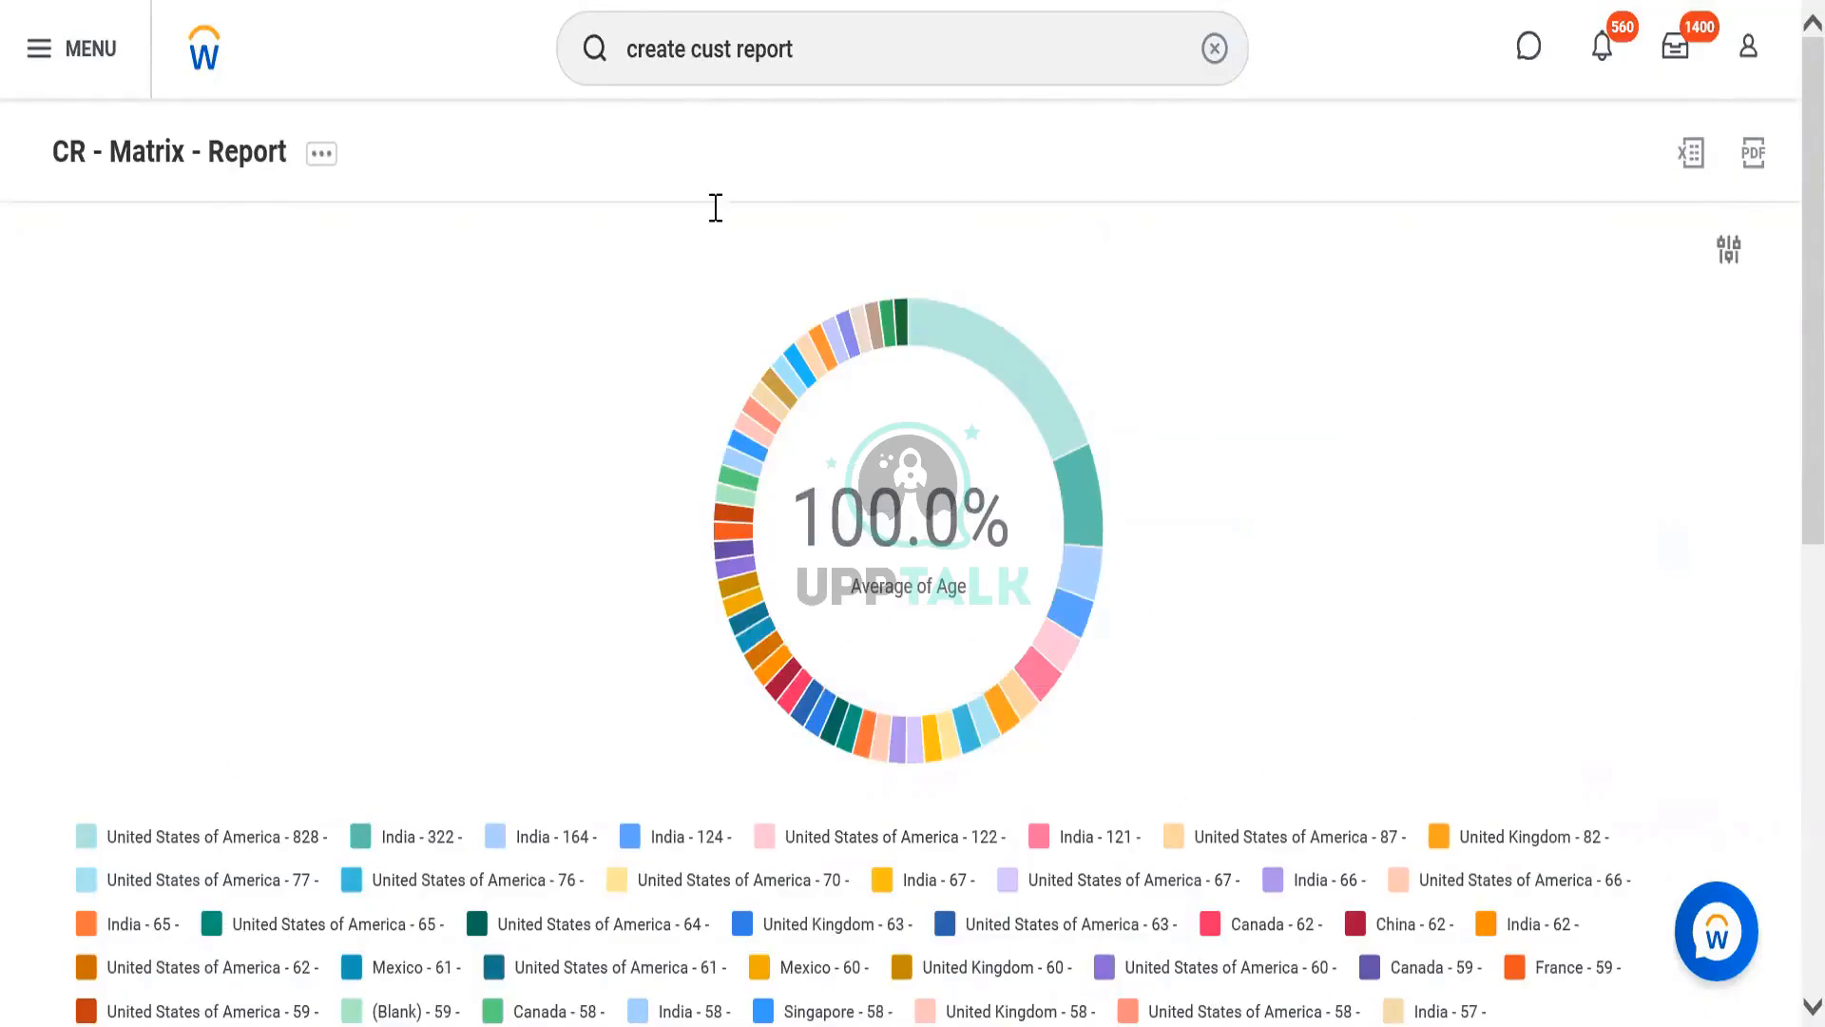
click(324, 161)
click(324, 161)
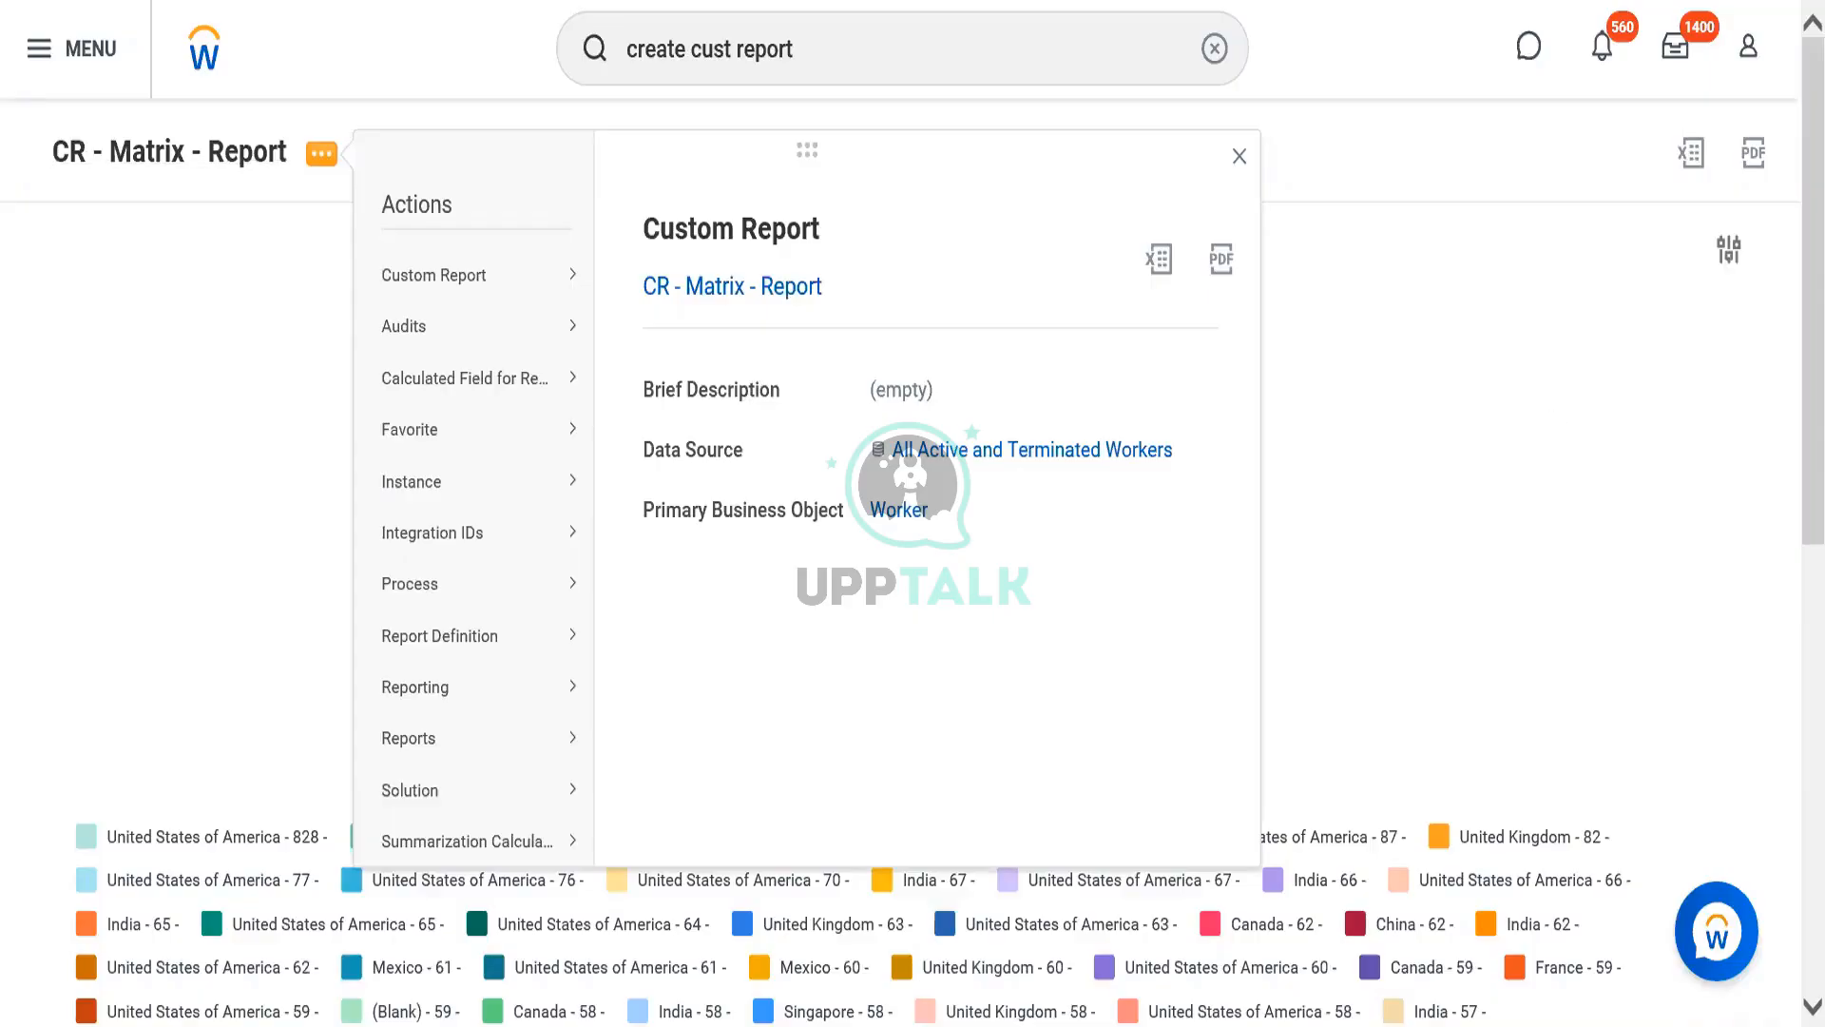
click(233, 649)
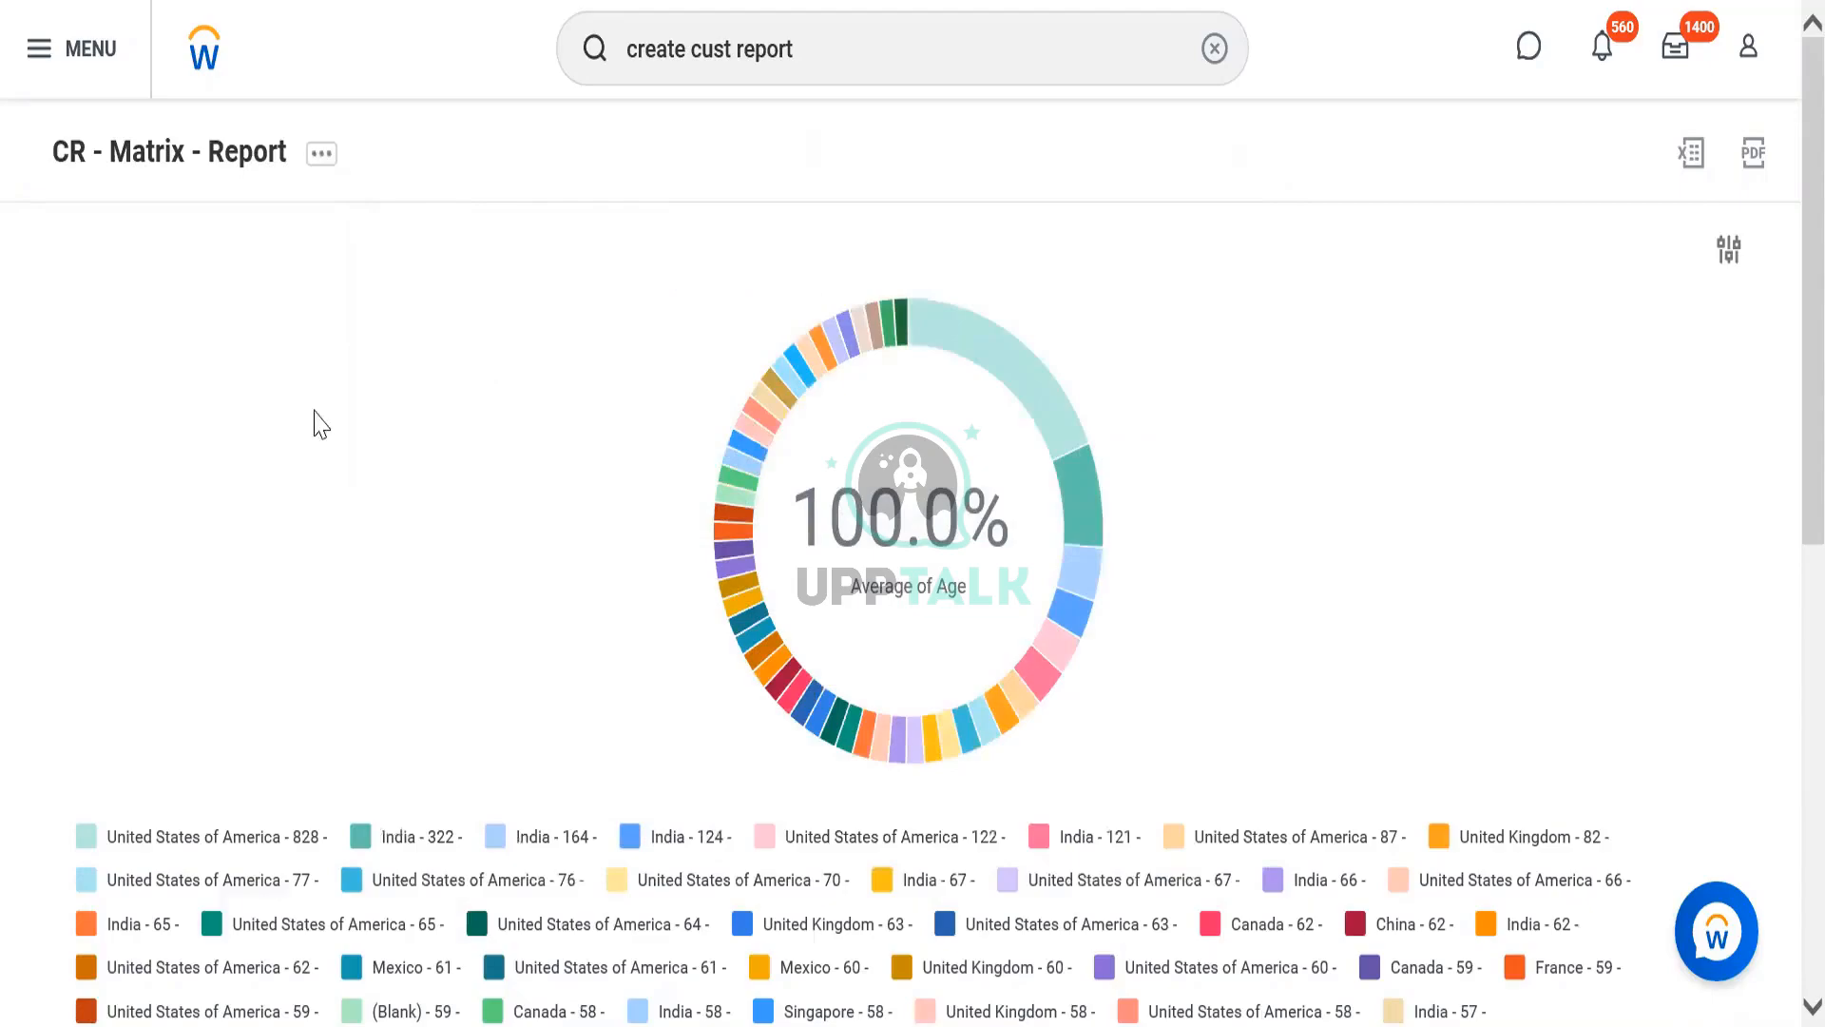
scroll(1443, 561, down, 4)
scroll(1444, 569, down, 5)
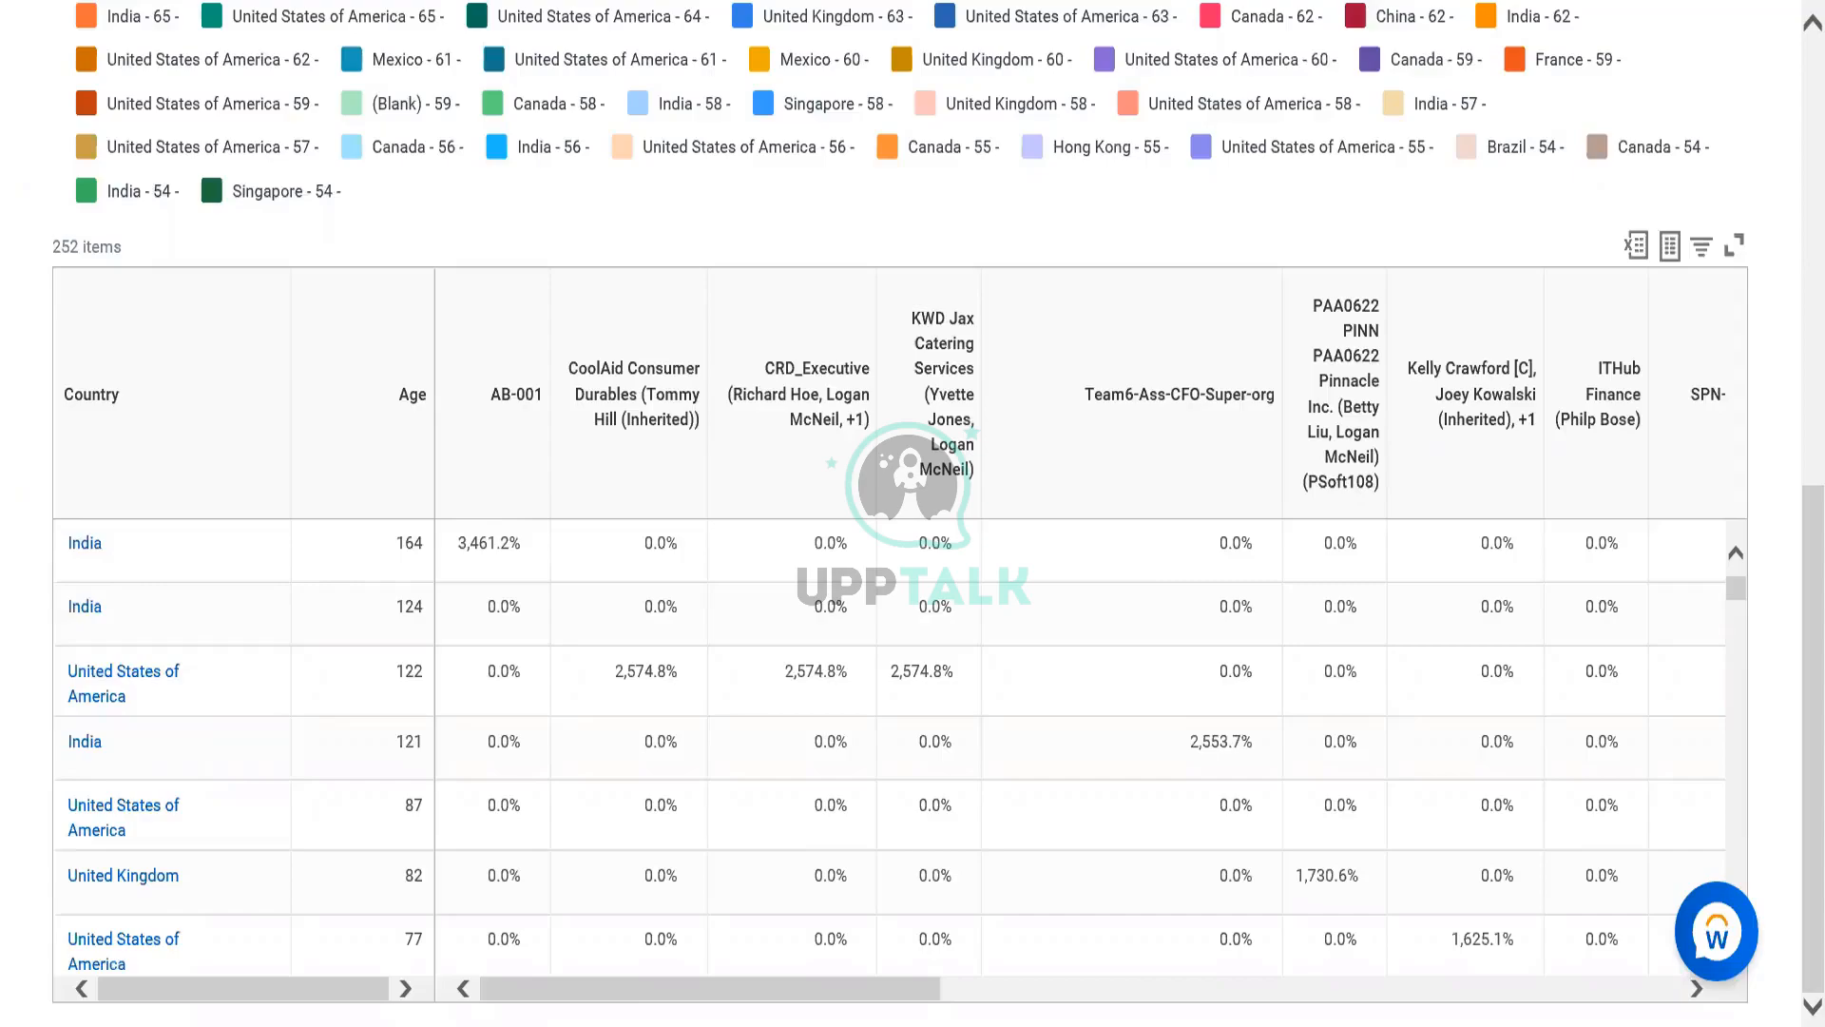
scroll(1607, 212, up, 6)
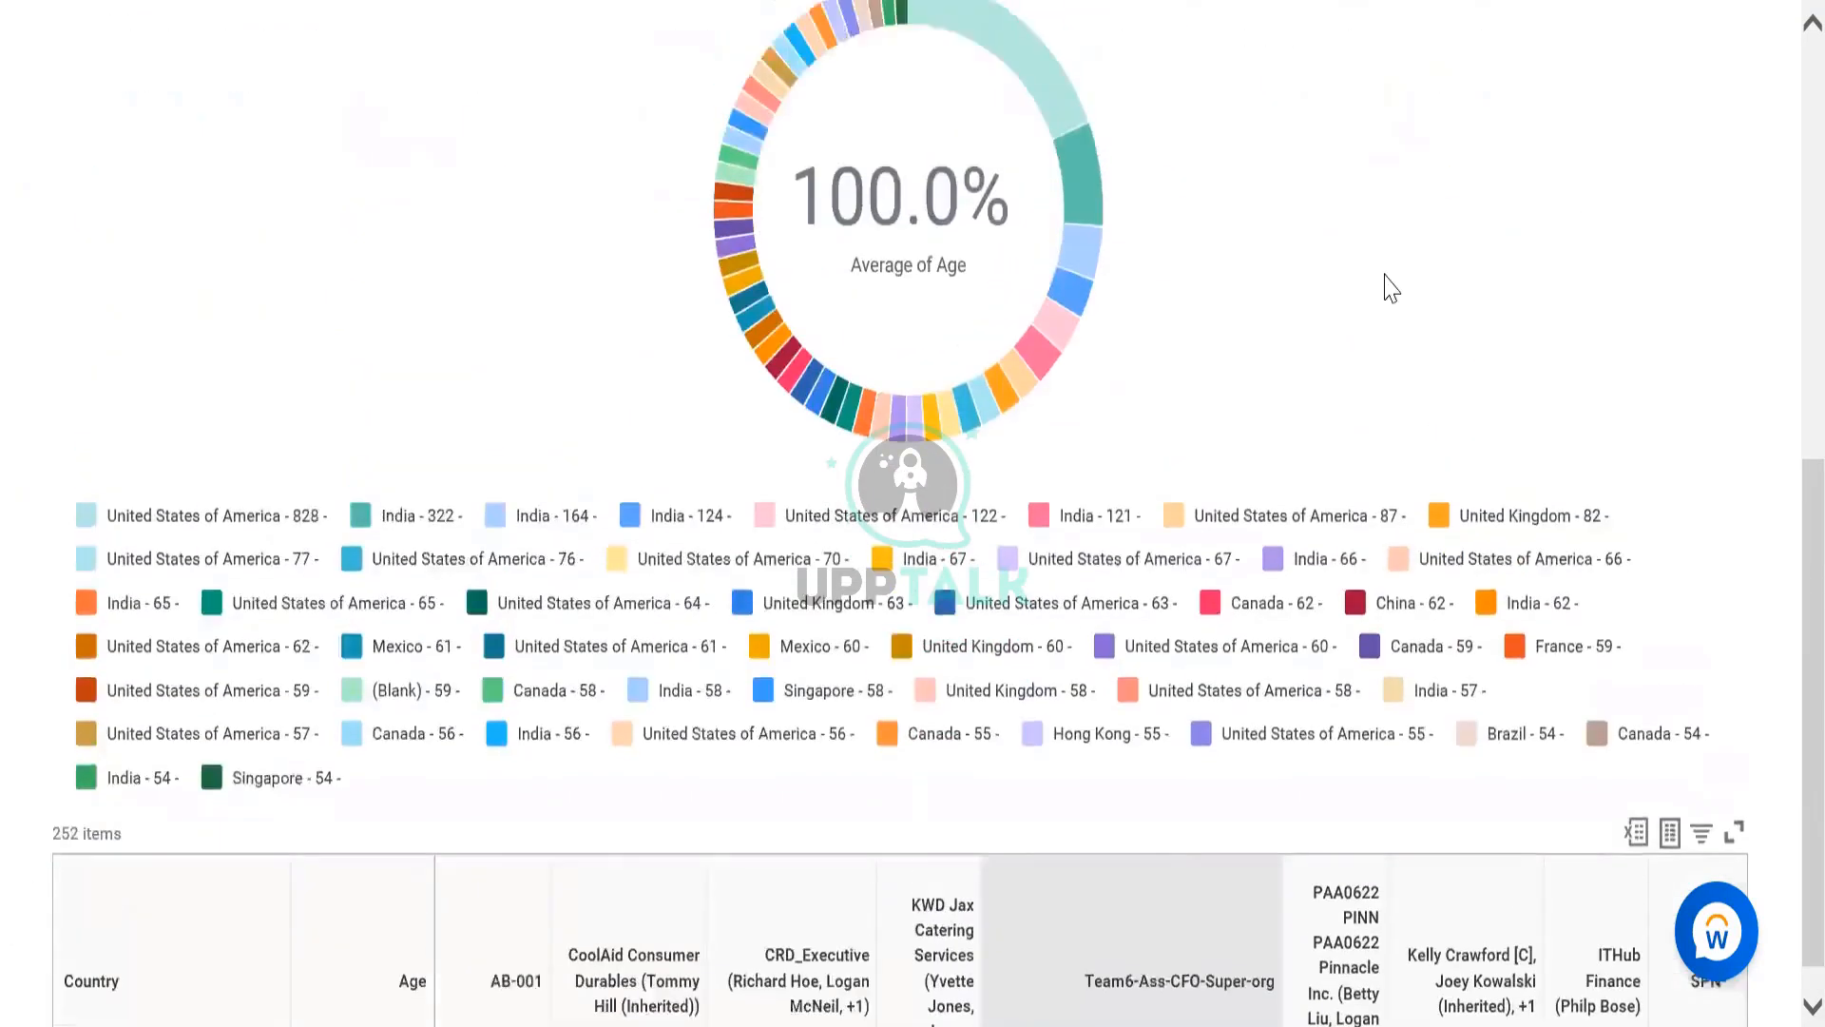
scroll(1391, 288, up, 4)
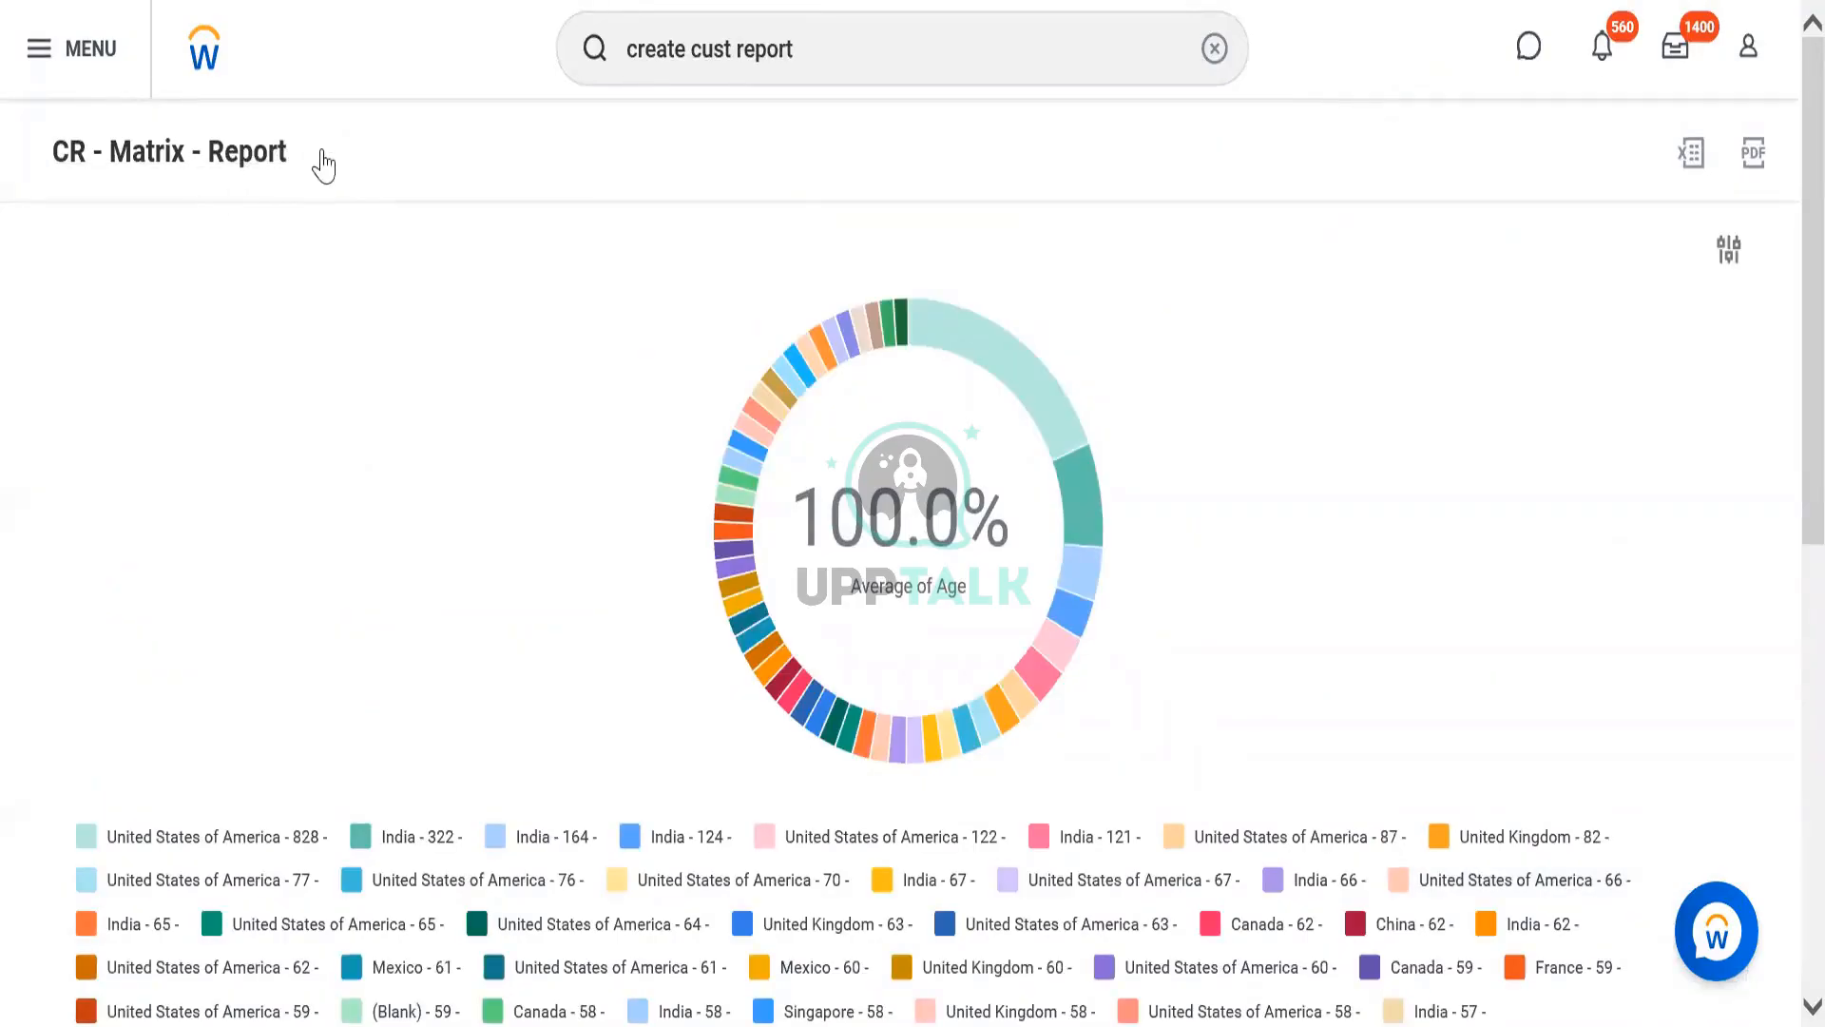
Open the CR - Matrix - Report definition for editing and clear the Location Address - Country and Age fields from its row grouping.
click(321, 155)
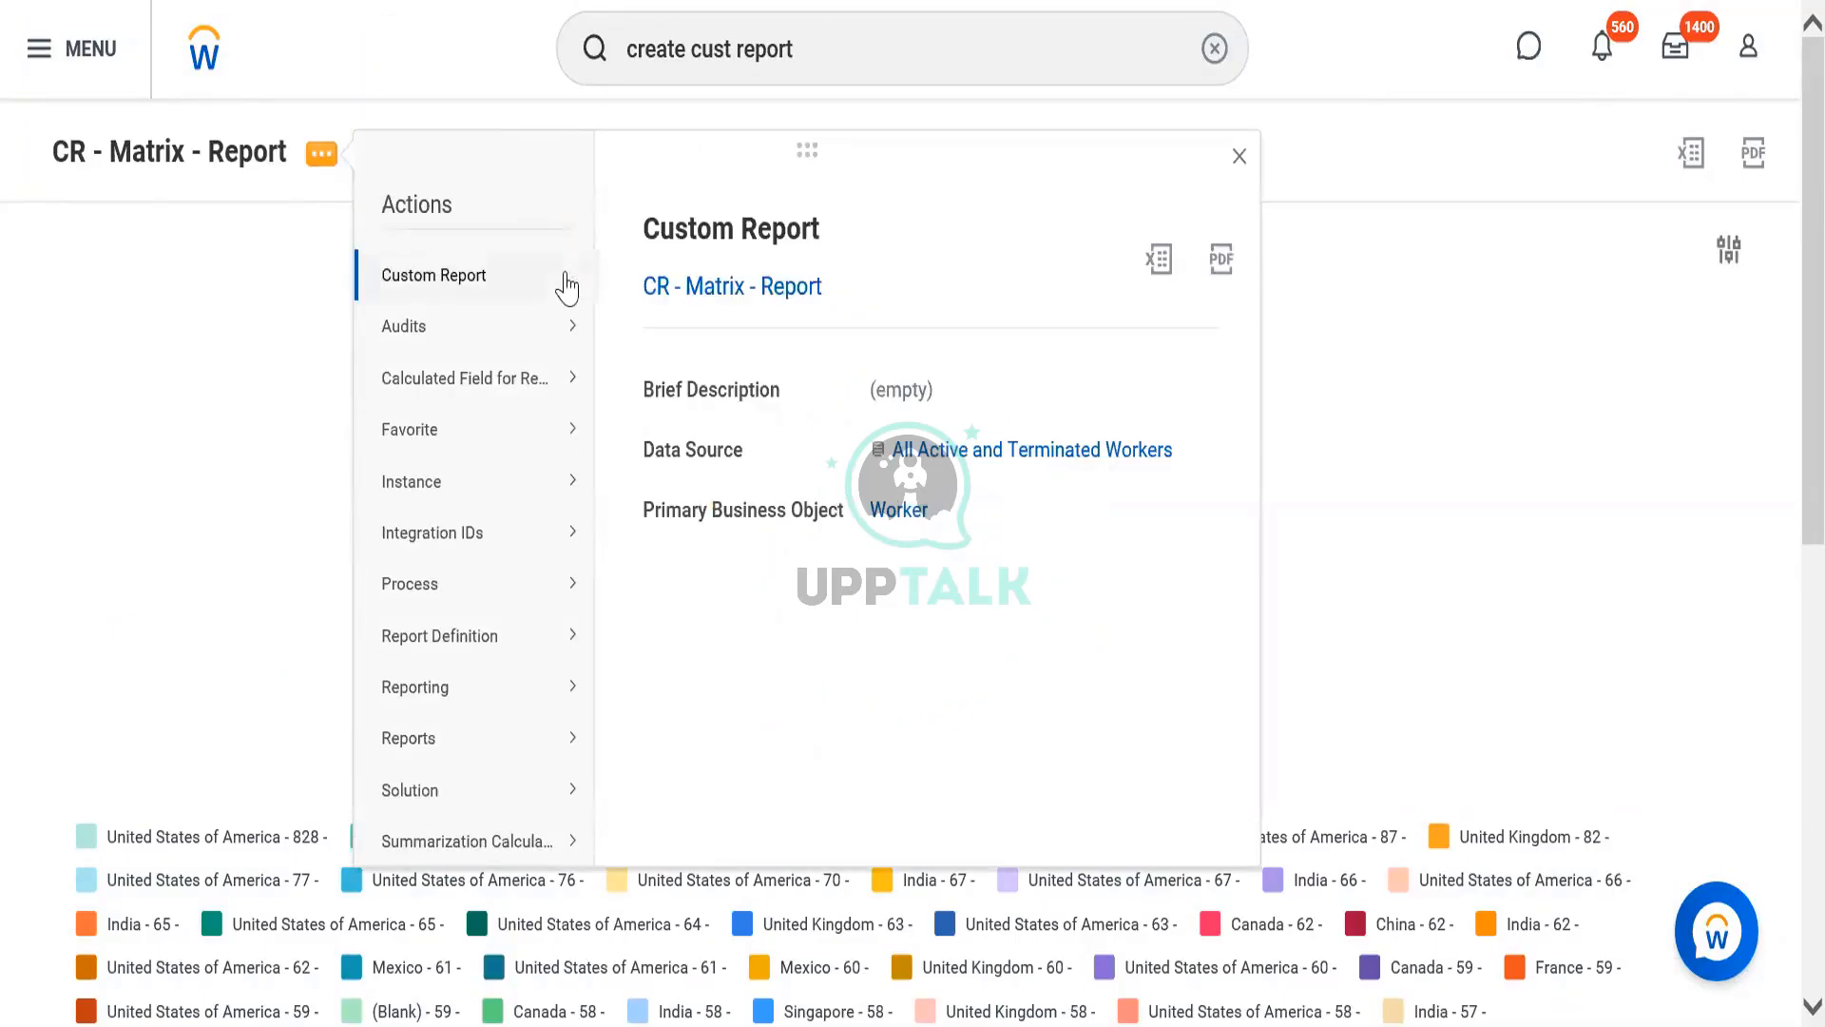
mouse_move(562, 286)
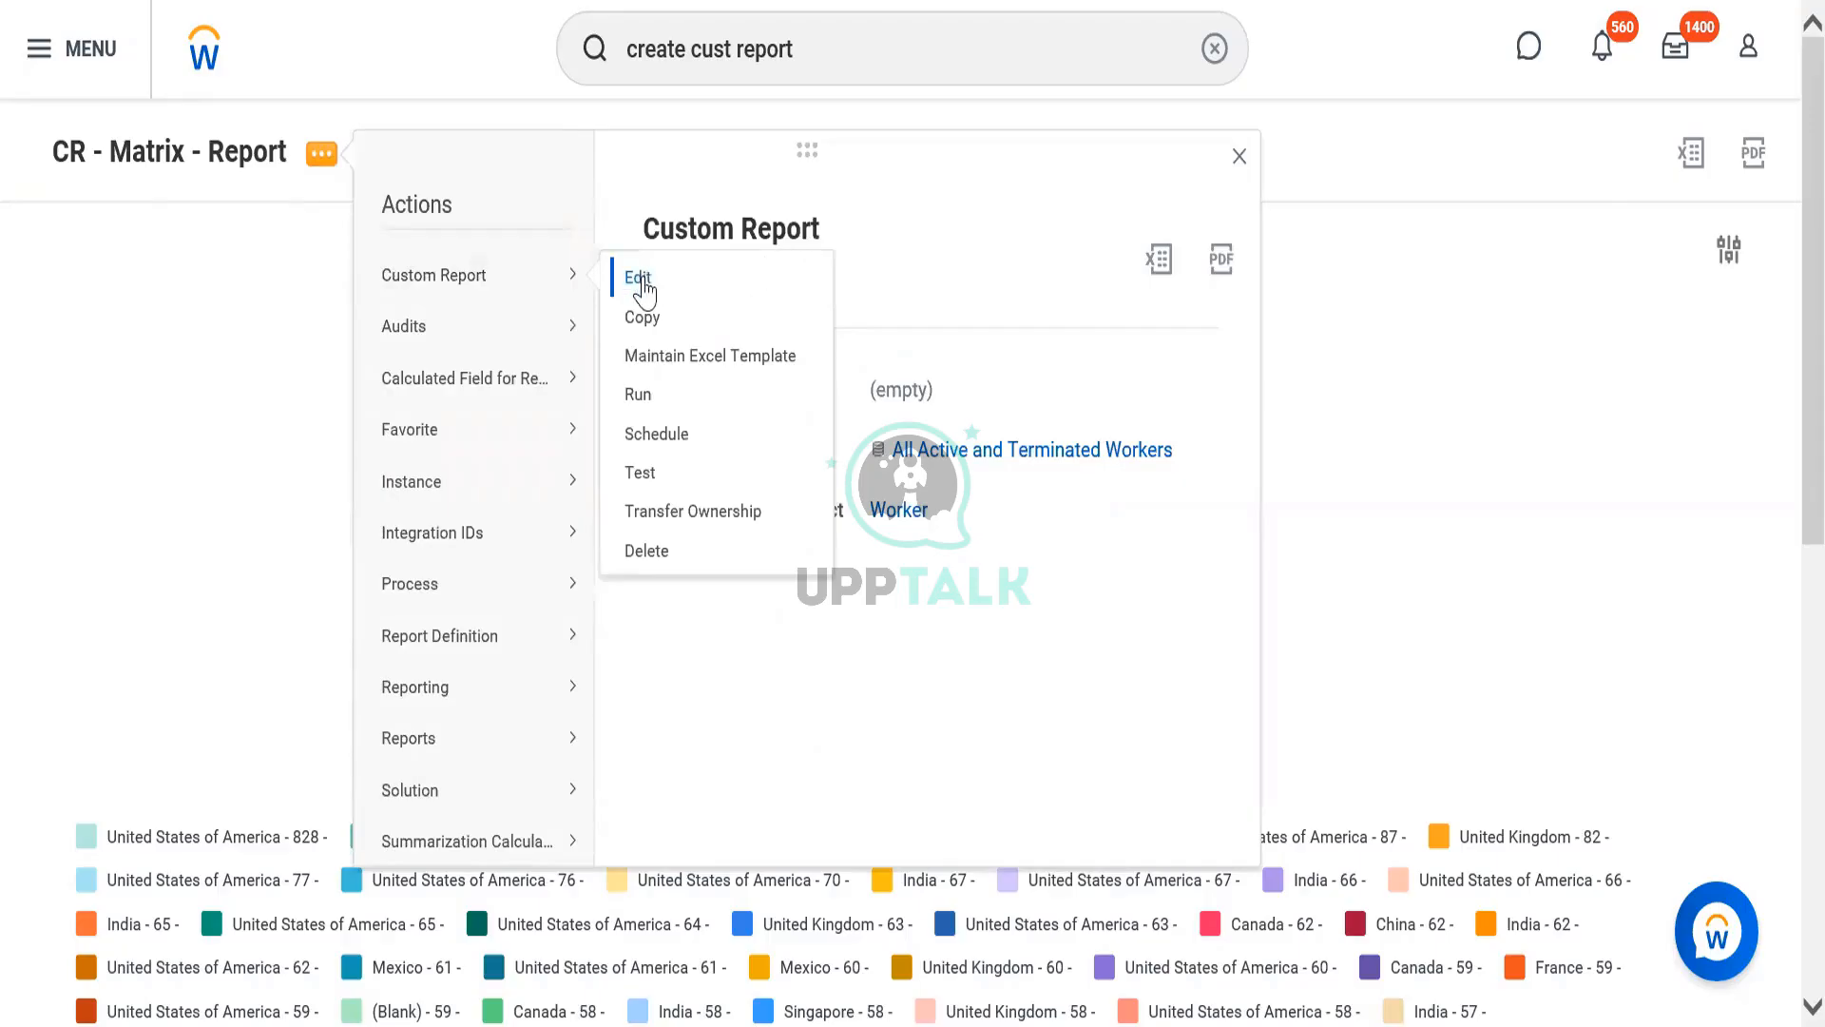
click(637, 278)
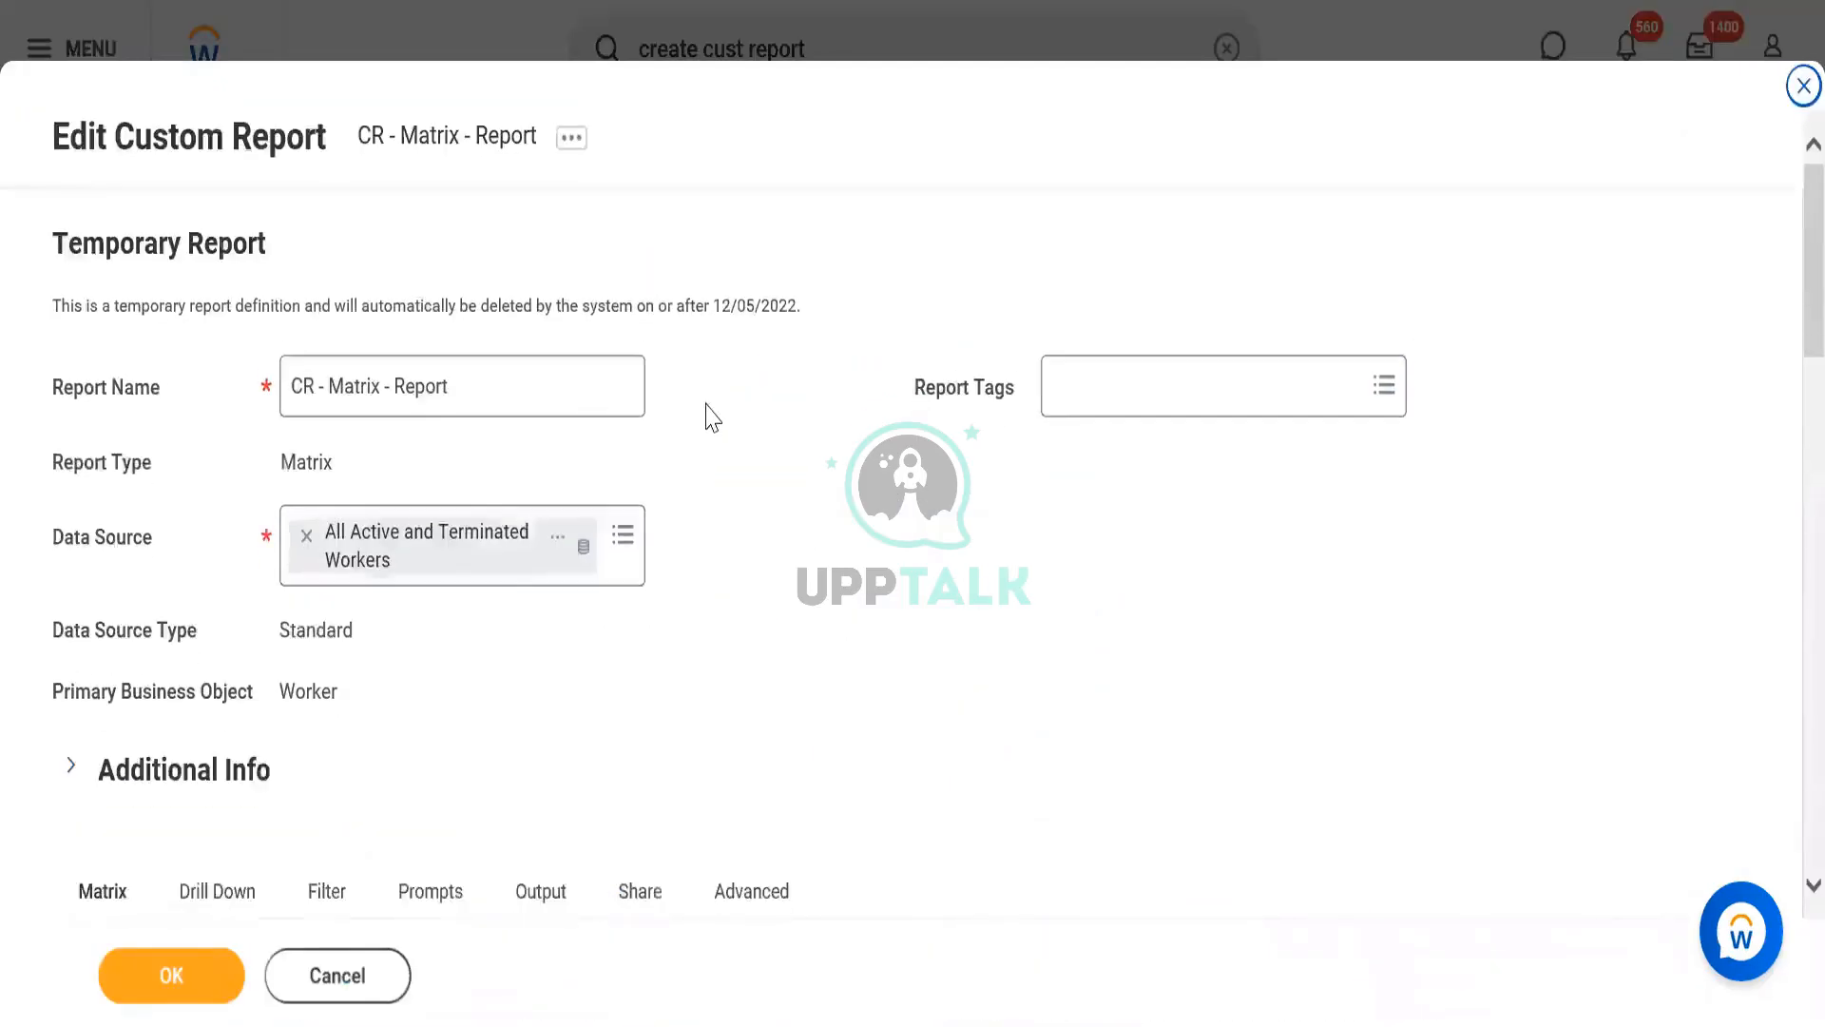
scroll(713, 419, down, 3)
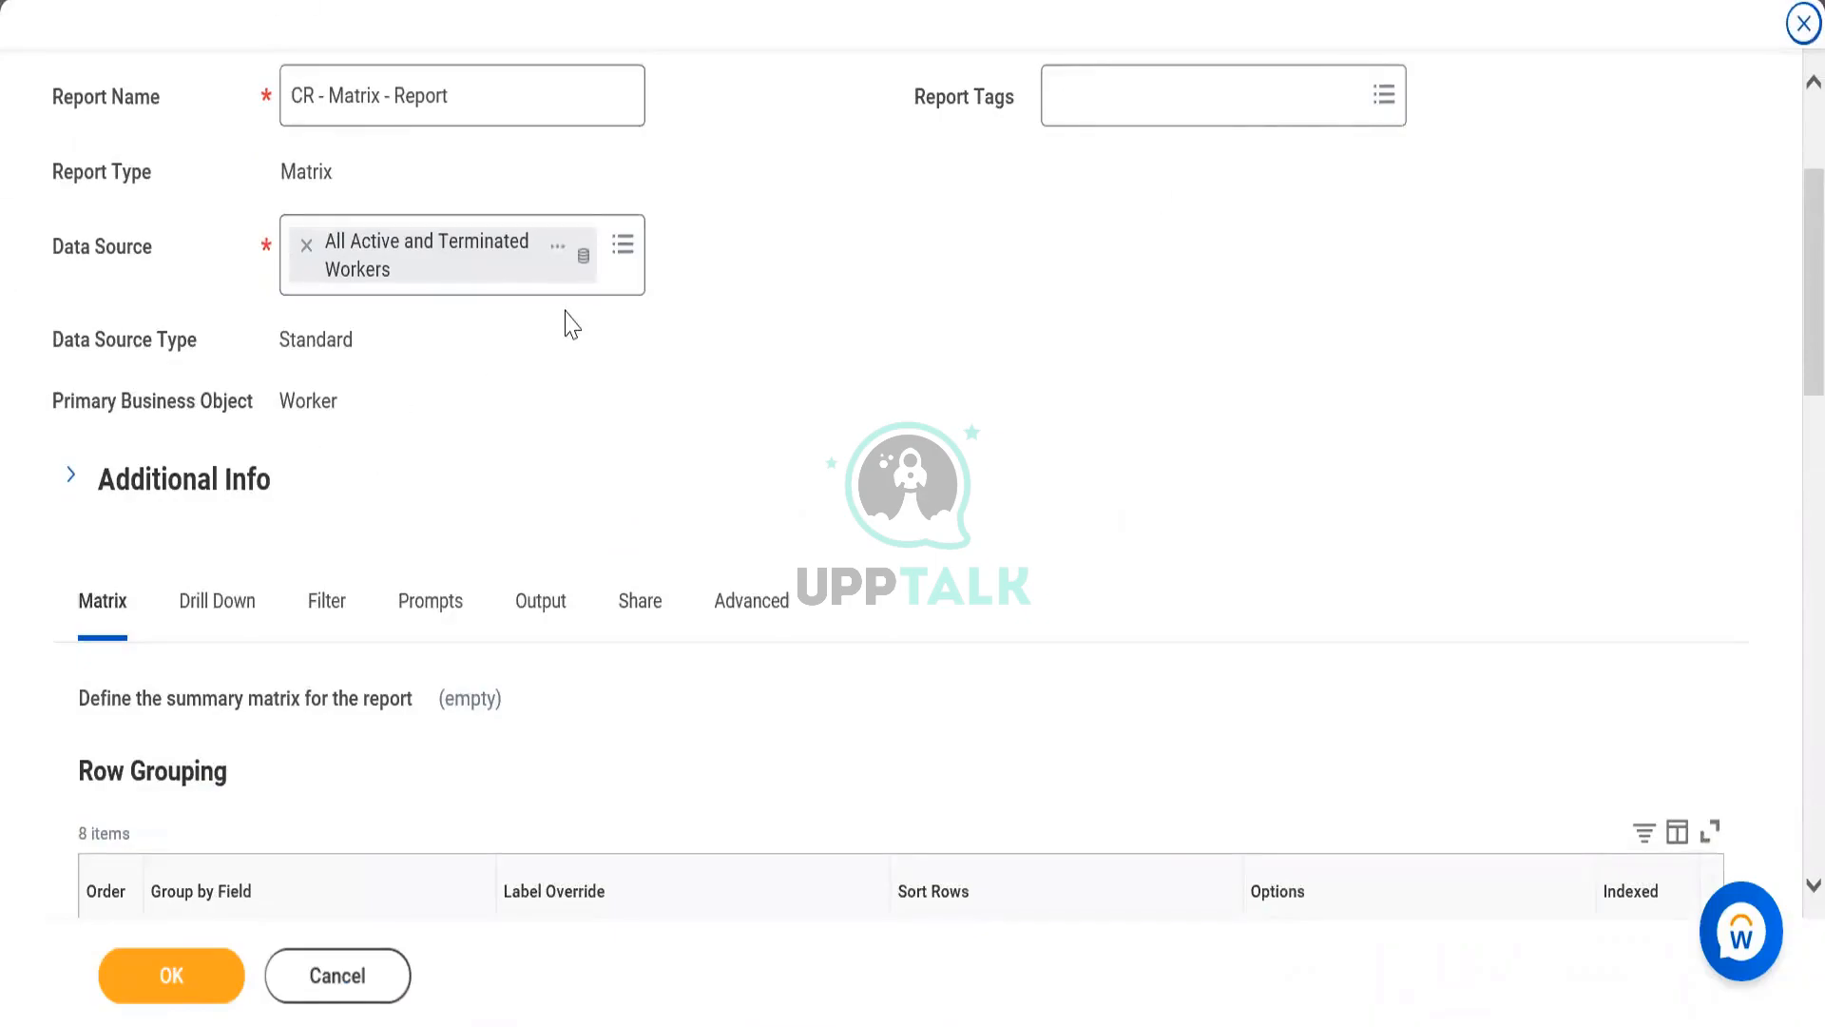
scroll(632, 400, down, 7)
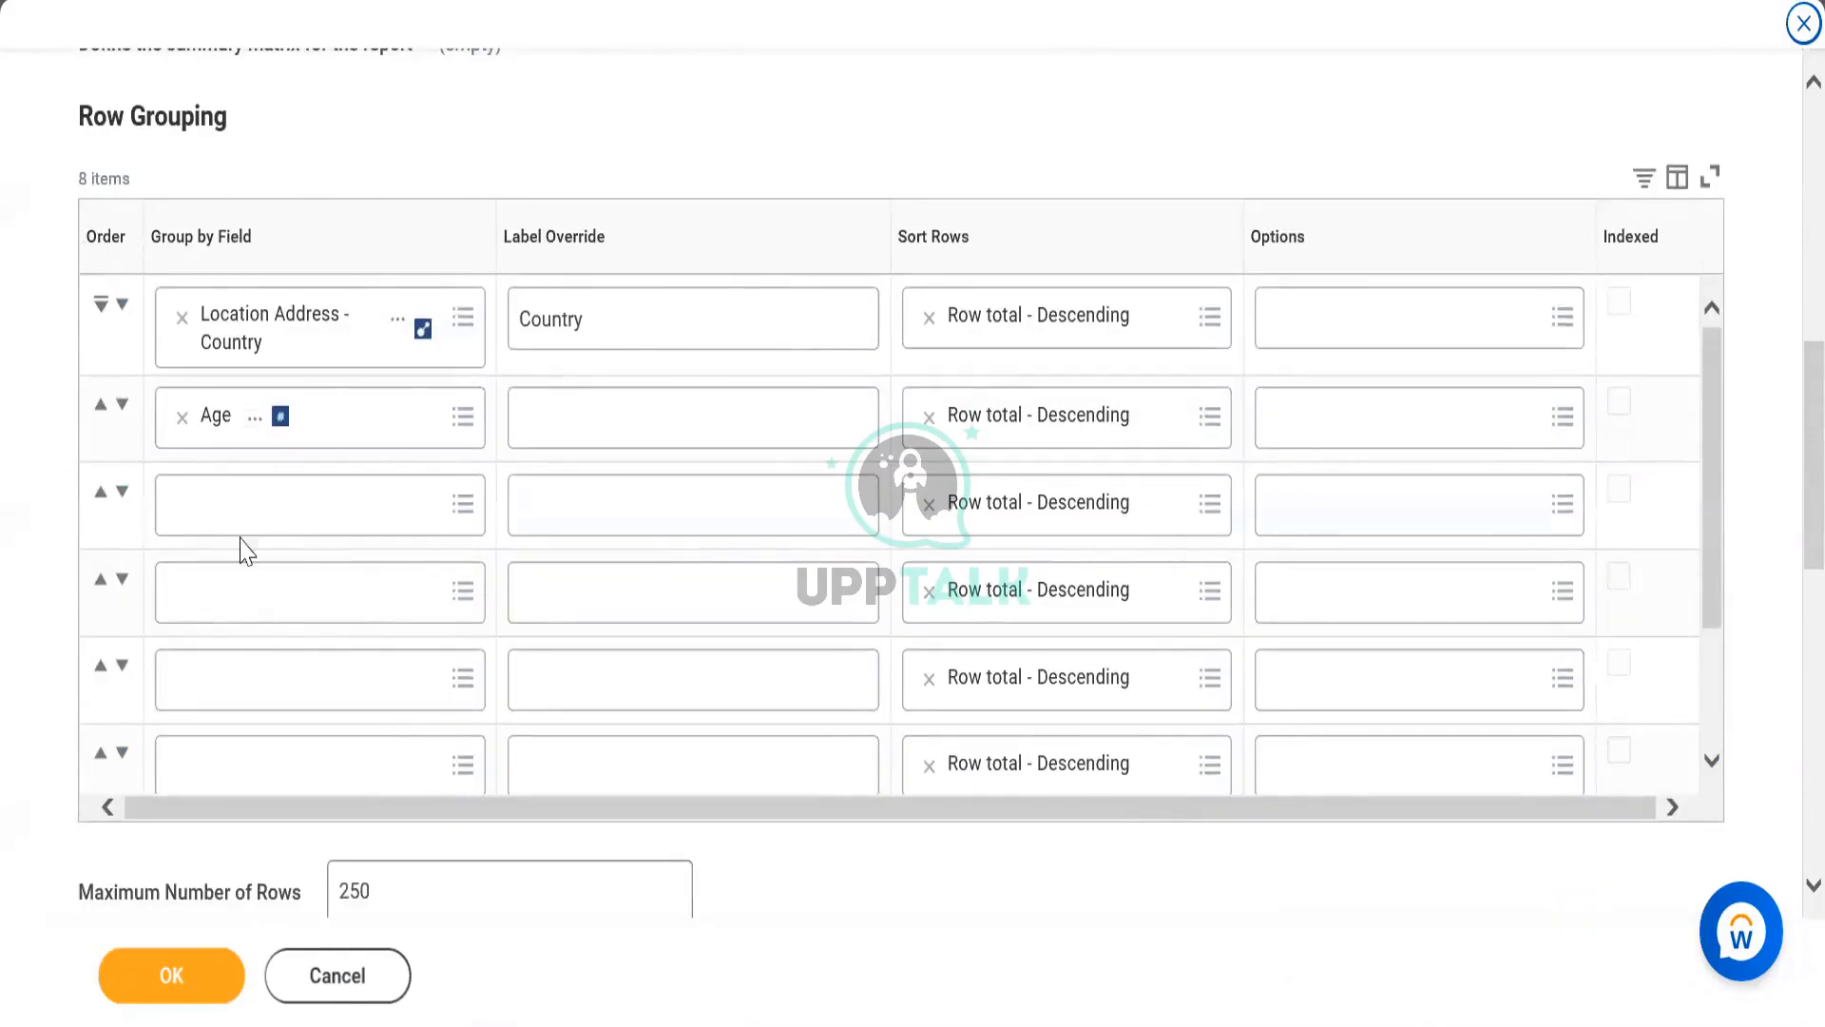
click(182, 318)
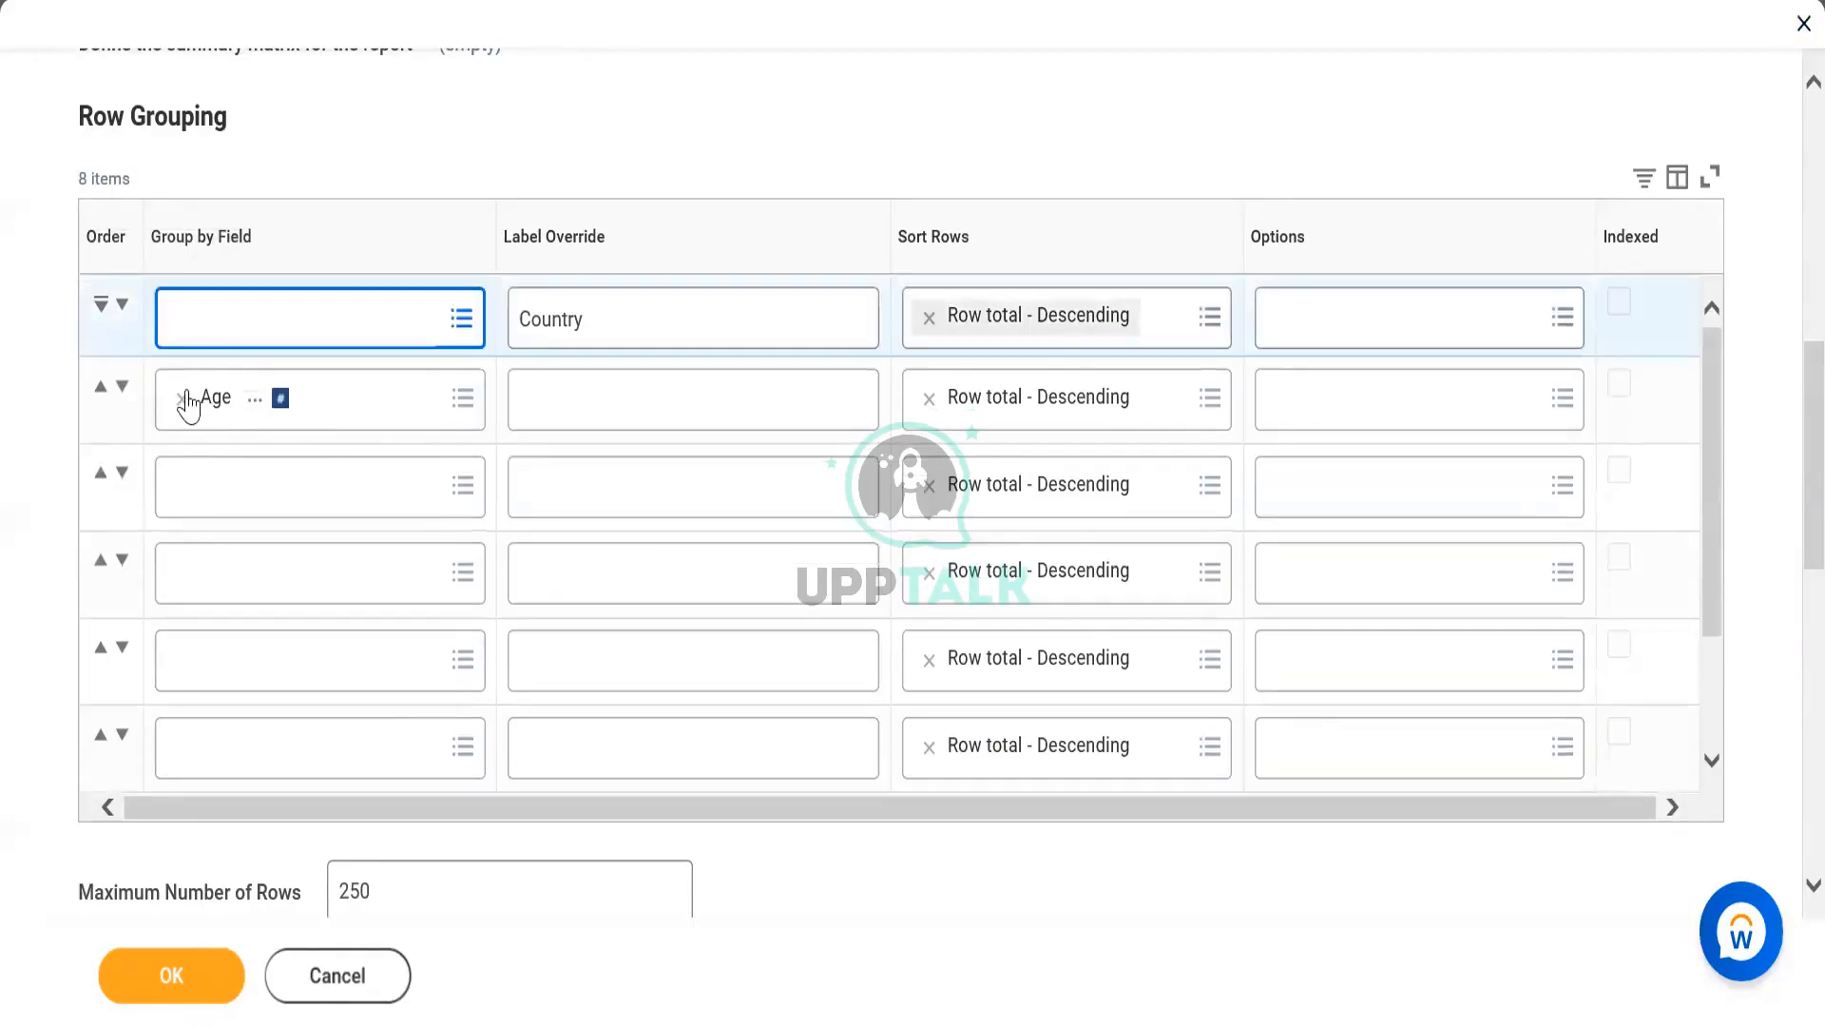
click(181, 399)
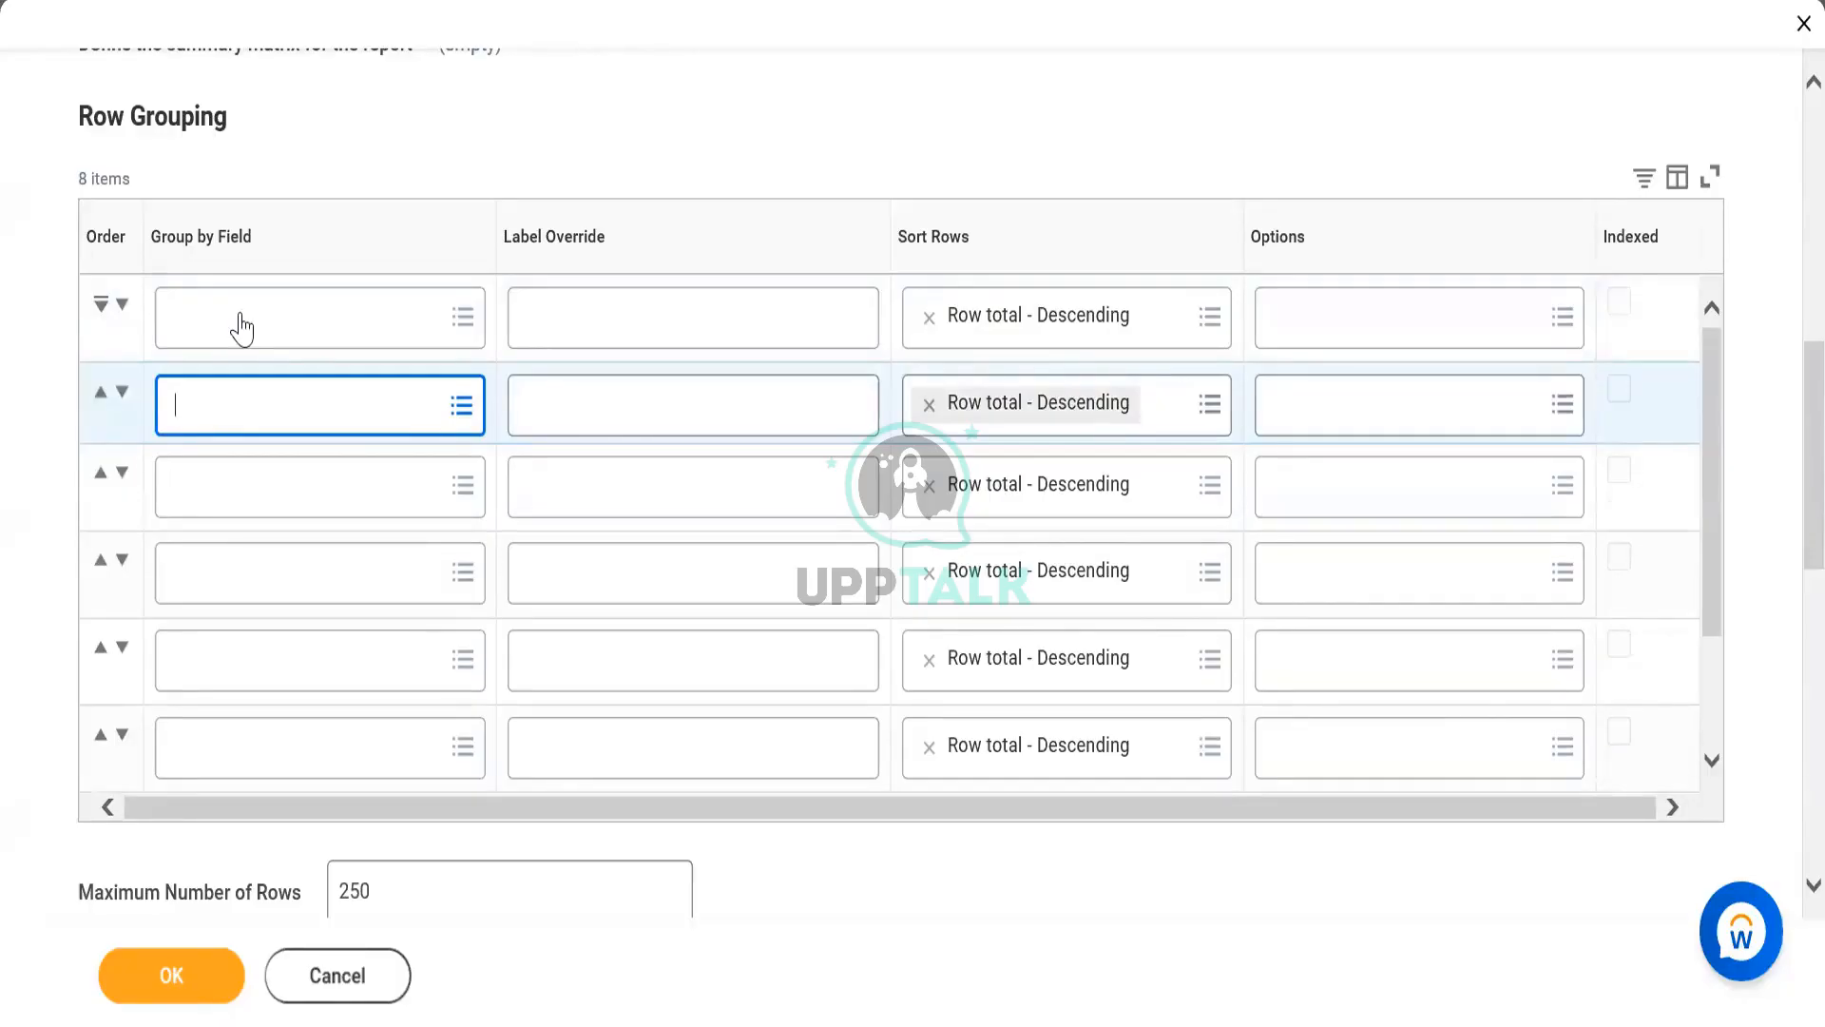
Examine the group-by field choices for the first row, along with the row and column grouping settings.
click(242, 319)
click(243, 313)
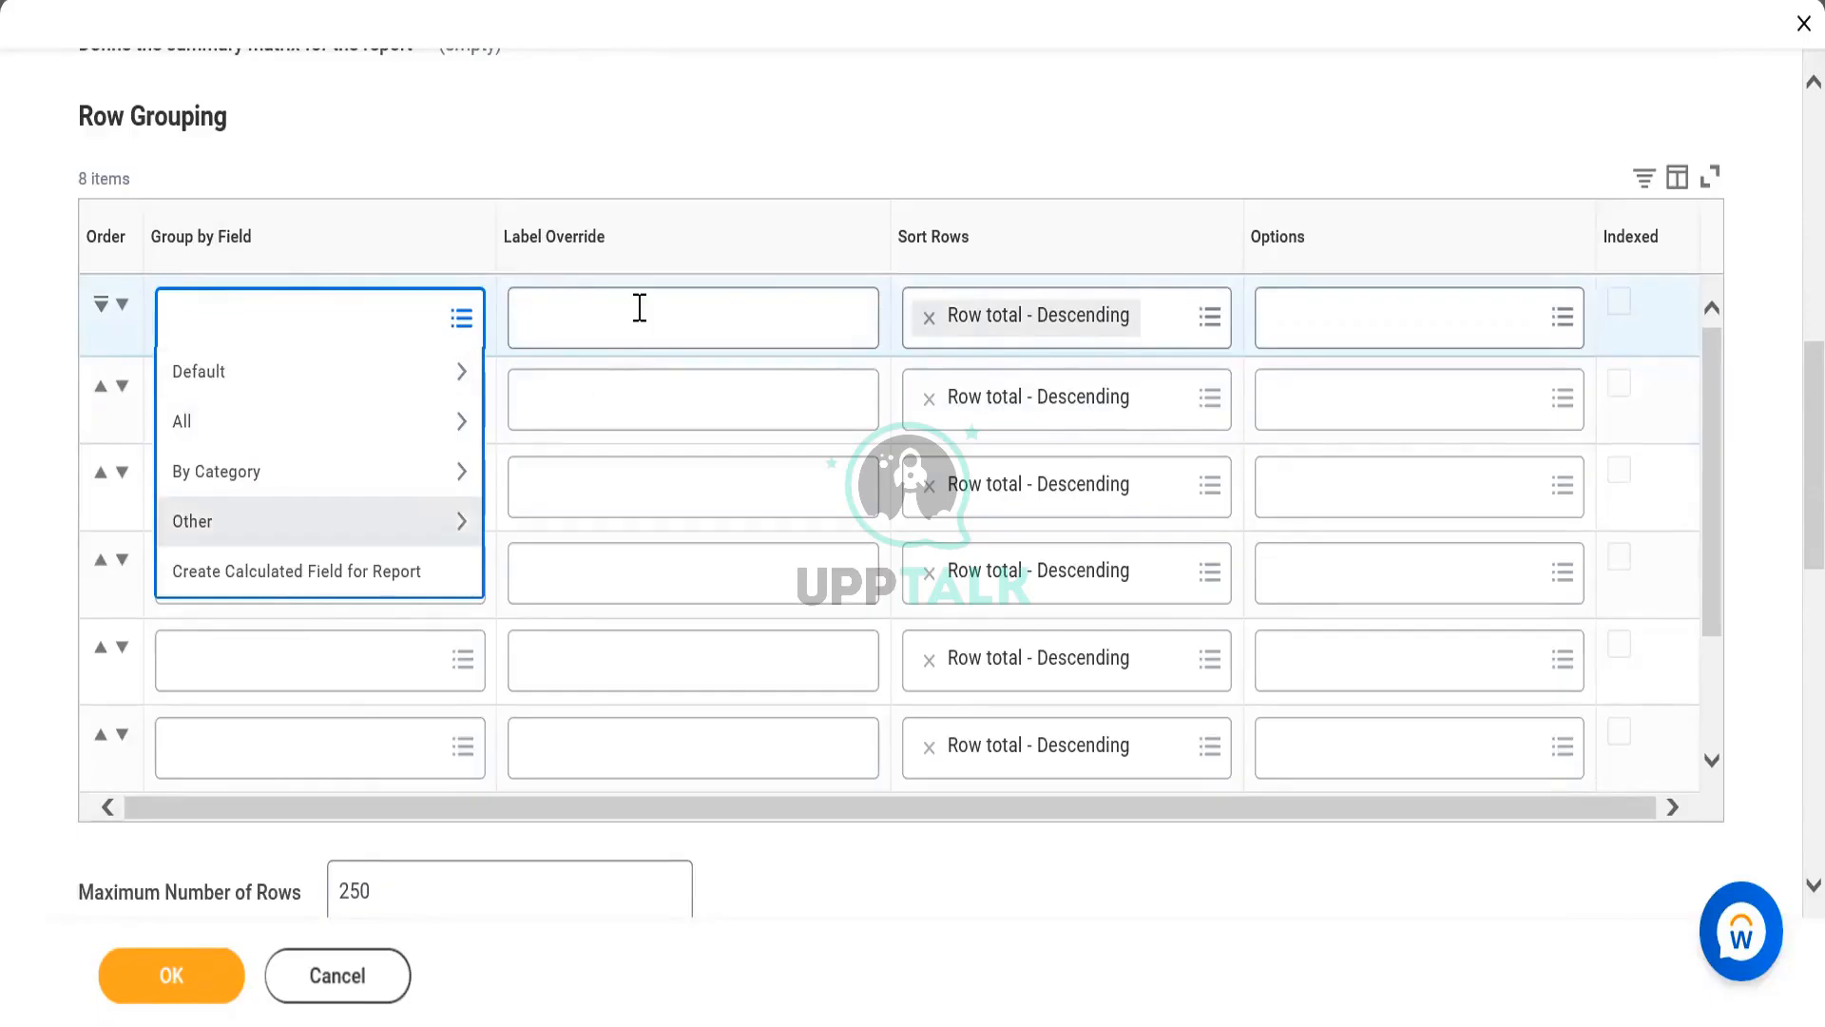
scroll(4, 399, up, 2)
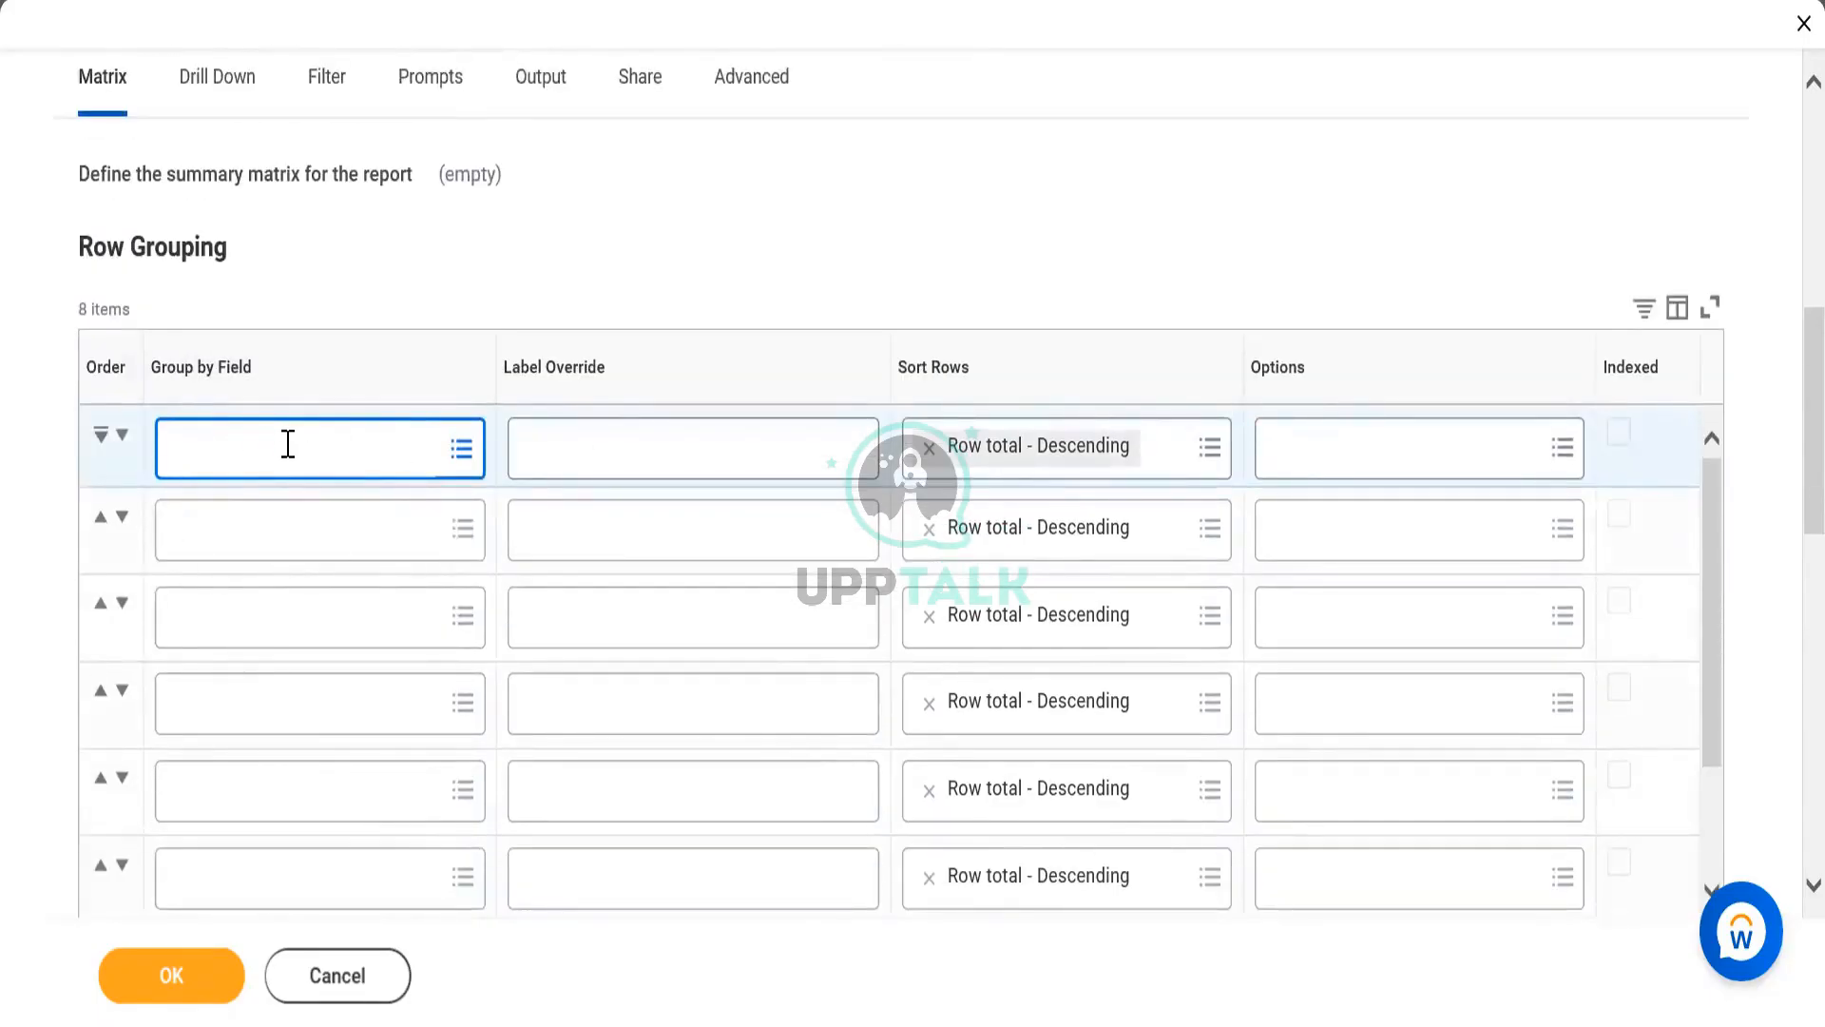
scroll(1006, 453, down, 3)
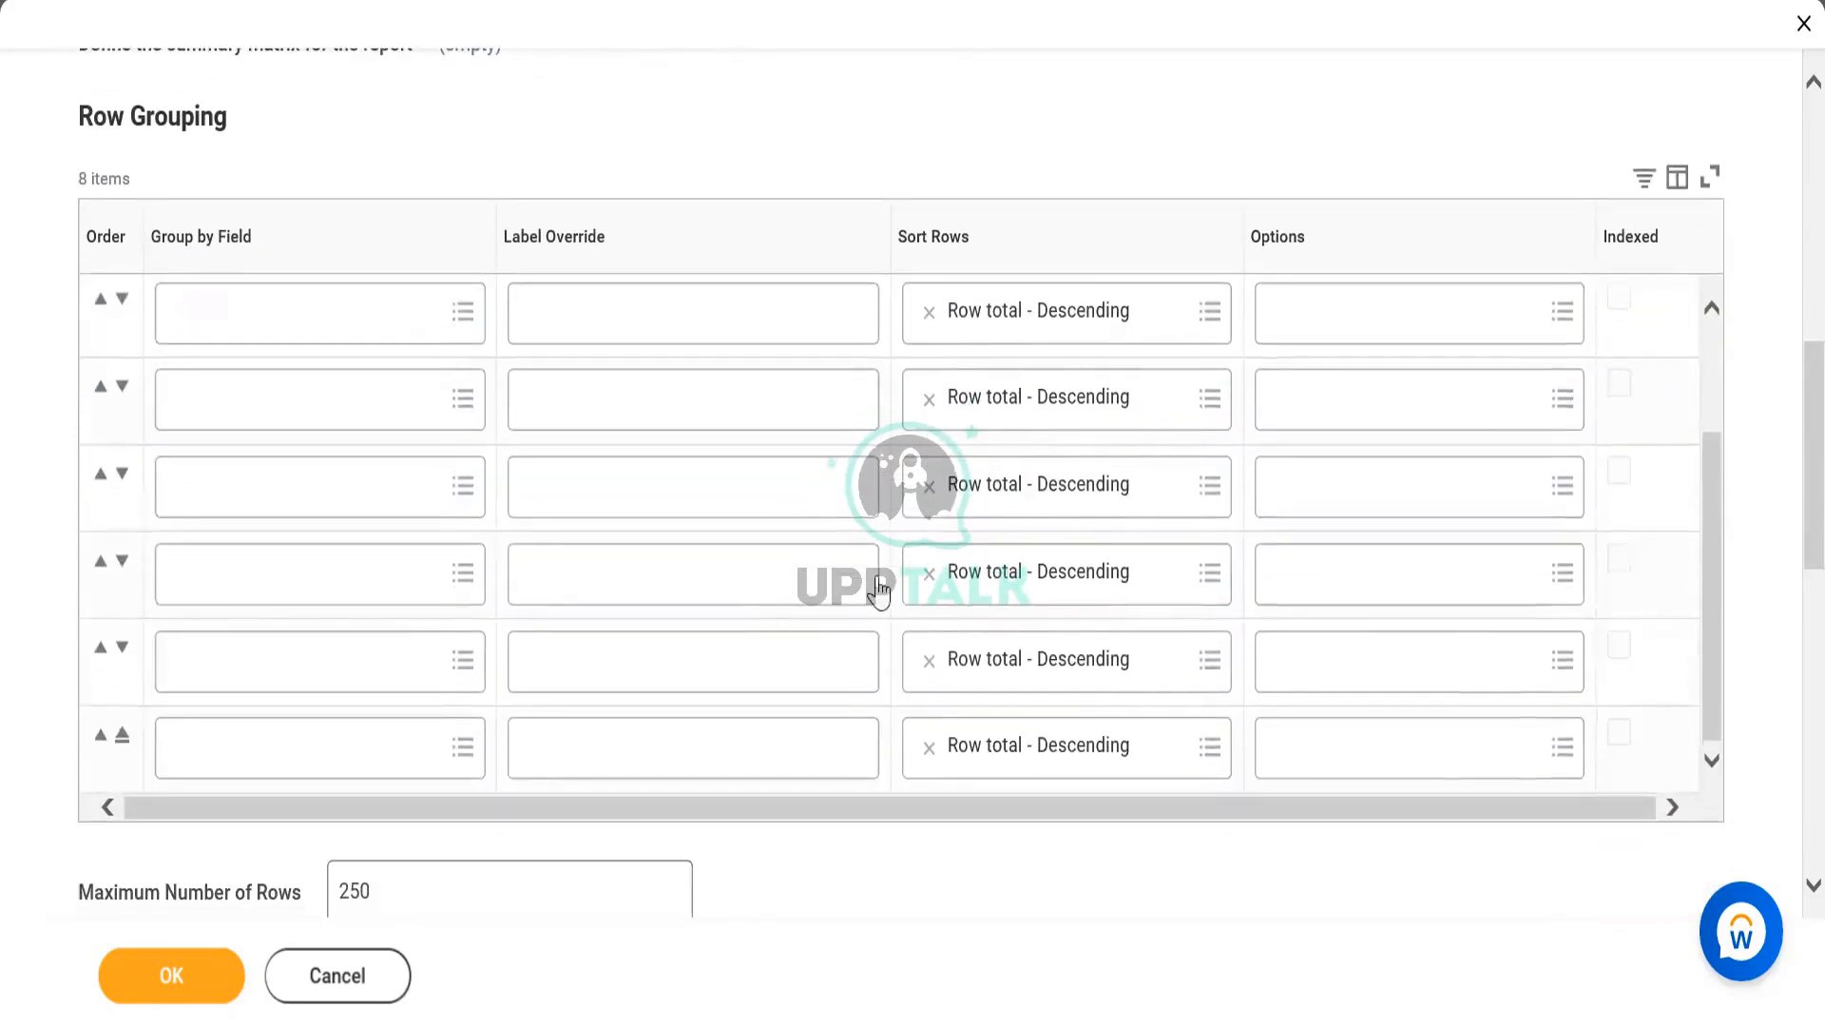
scroll(1787, 483, up, 2)
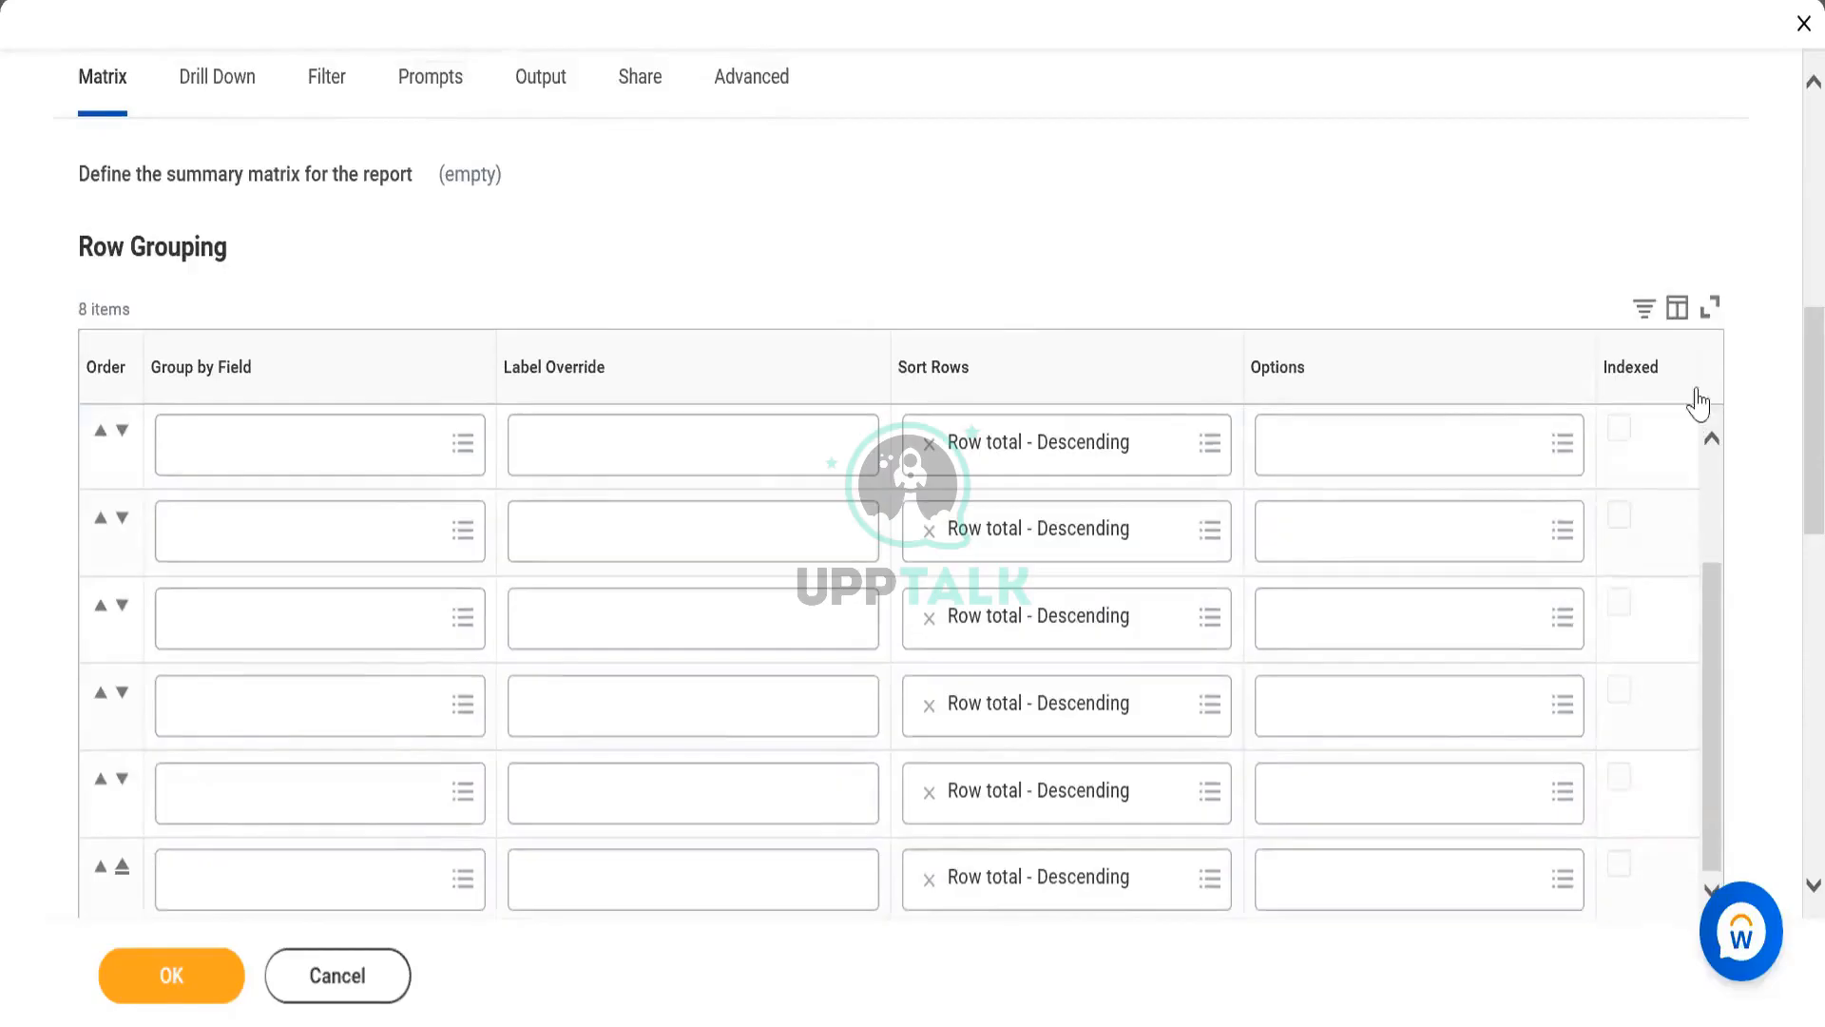
scroll(1785, 570, down, 6)
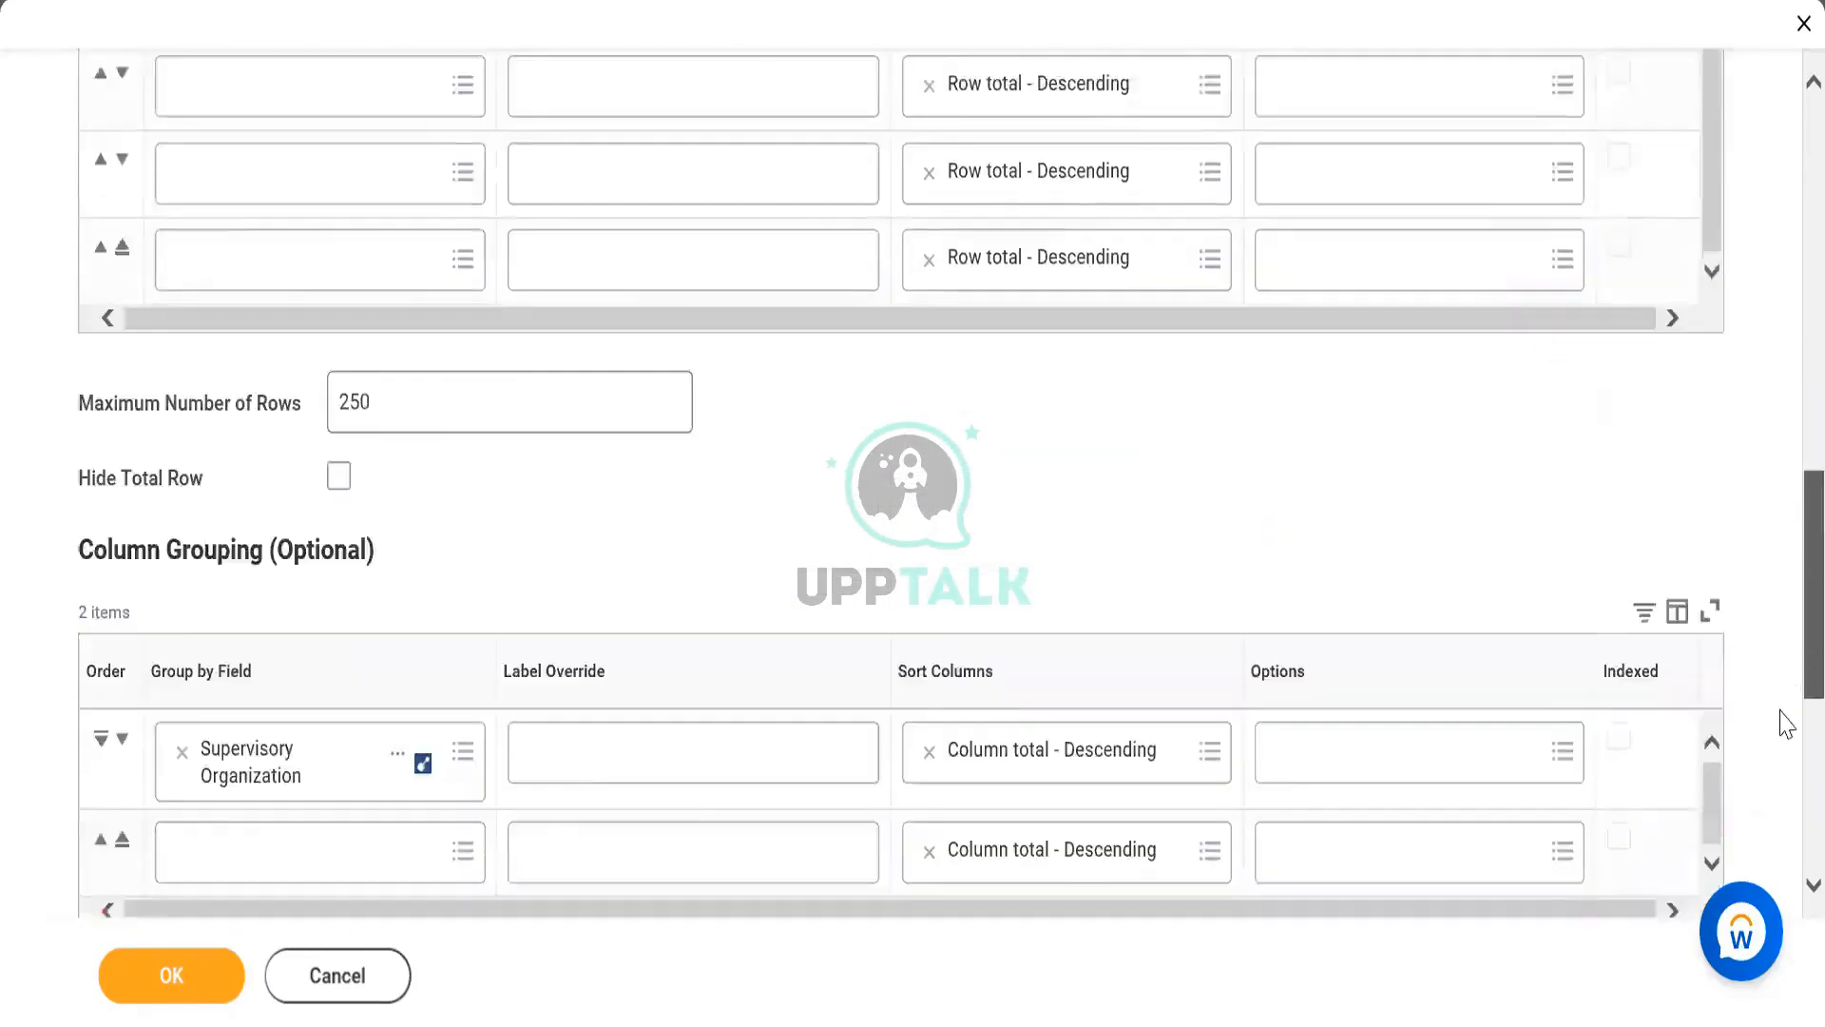
scroll(1734, 412, up, 12)
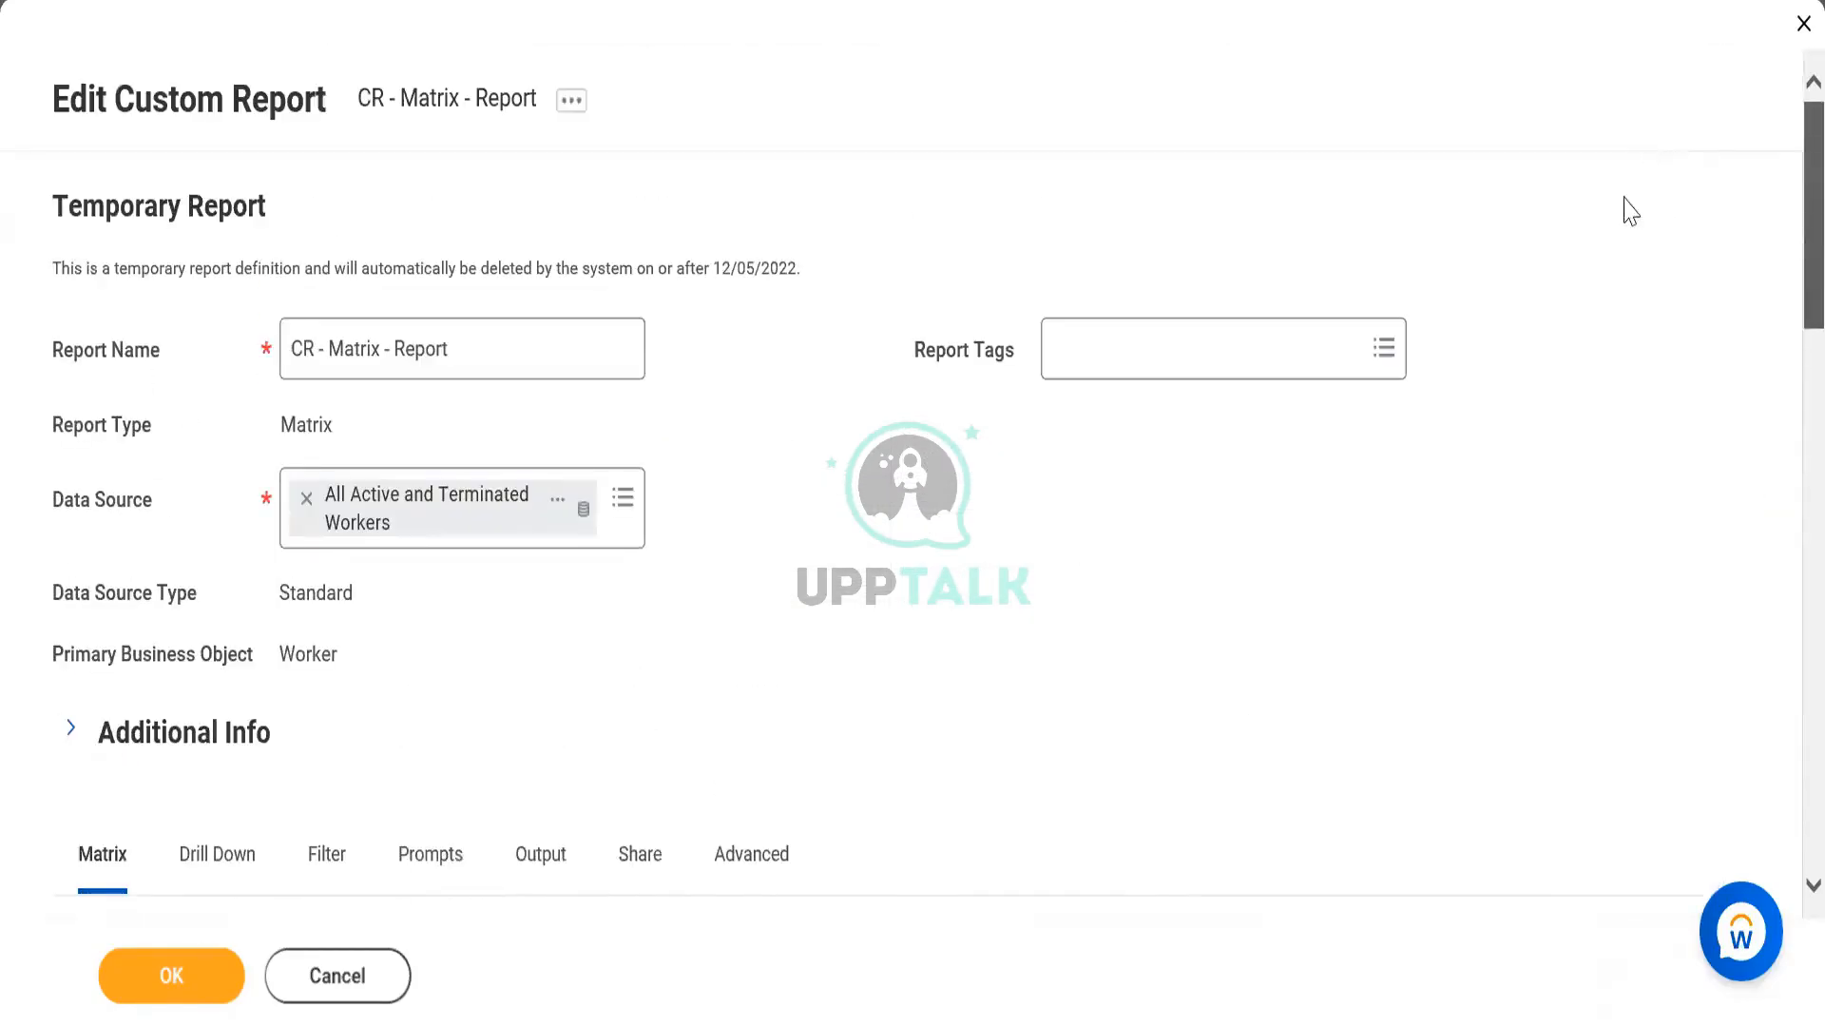
scroll(1616, 285, down, 5)
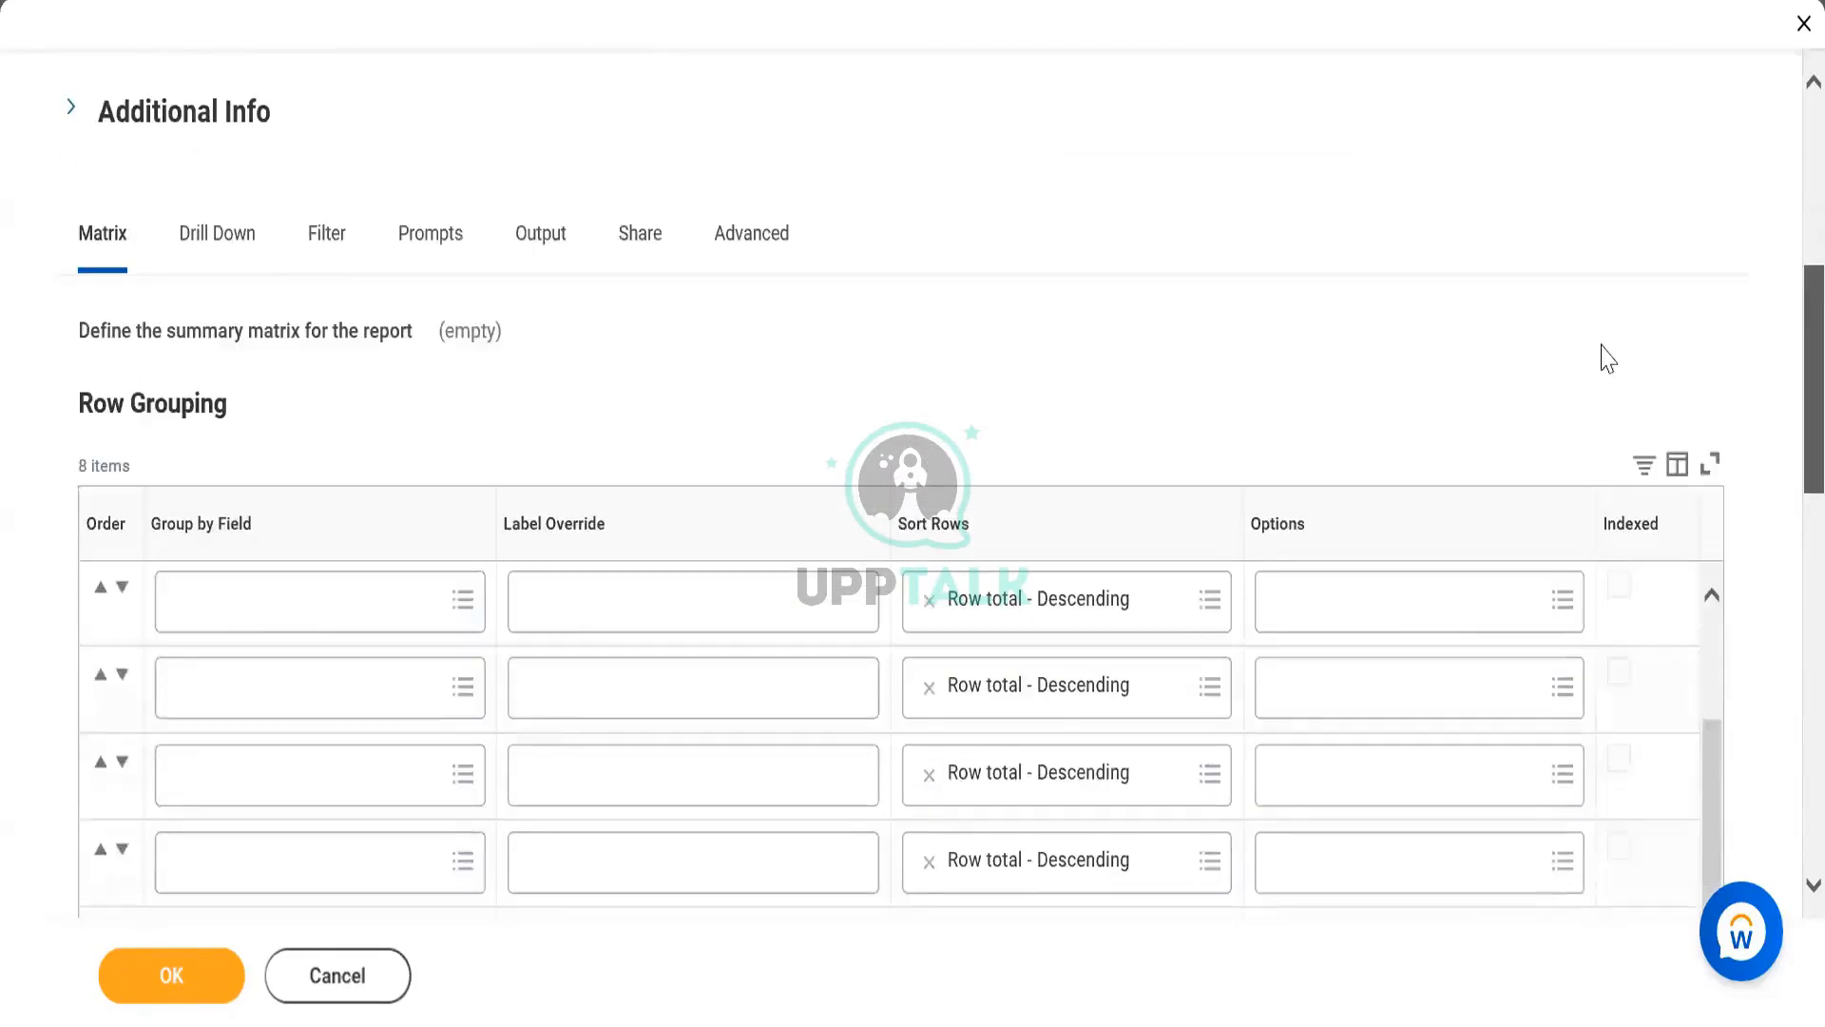
Examine the report's drillable fields and summarization choices in the drill-down settings, and return to the row grouping settings.
click(190, 240)
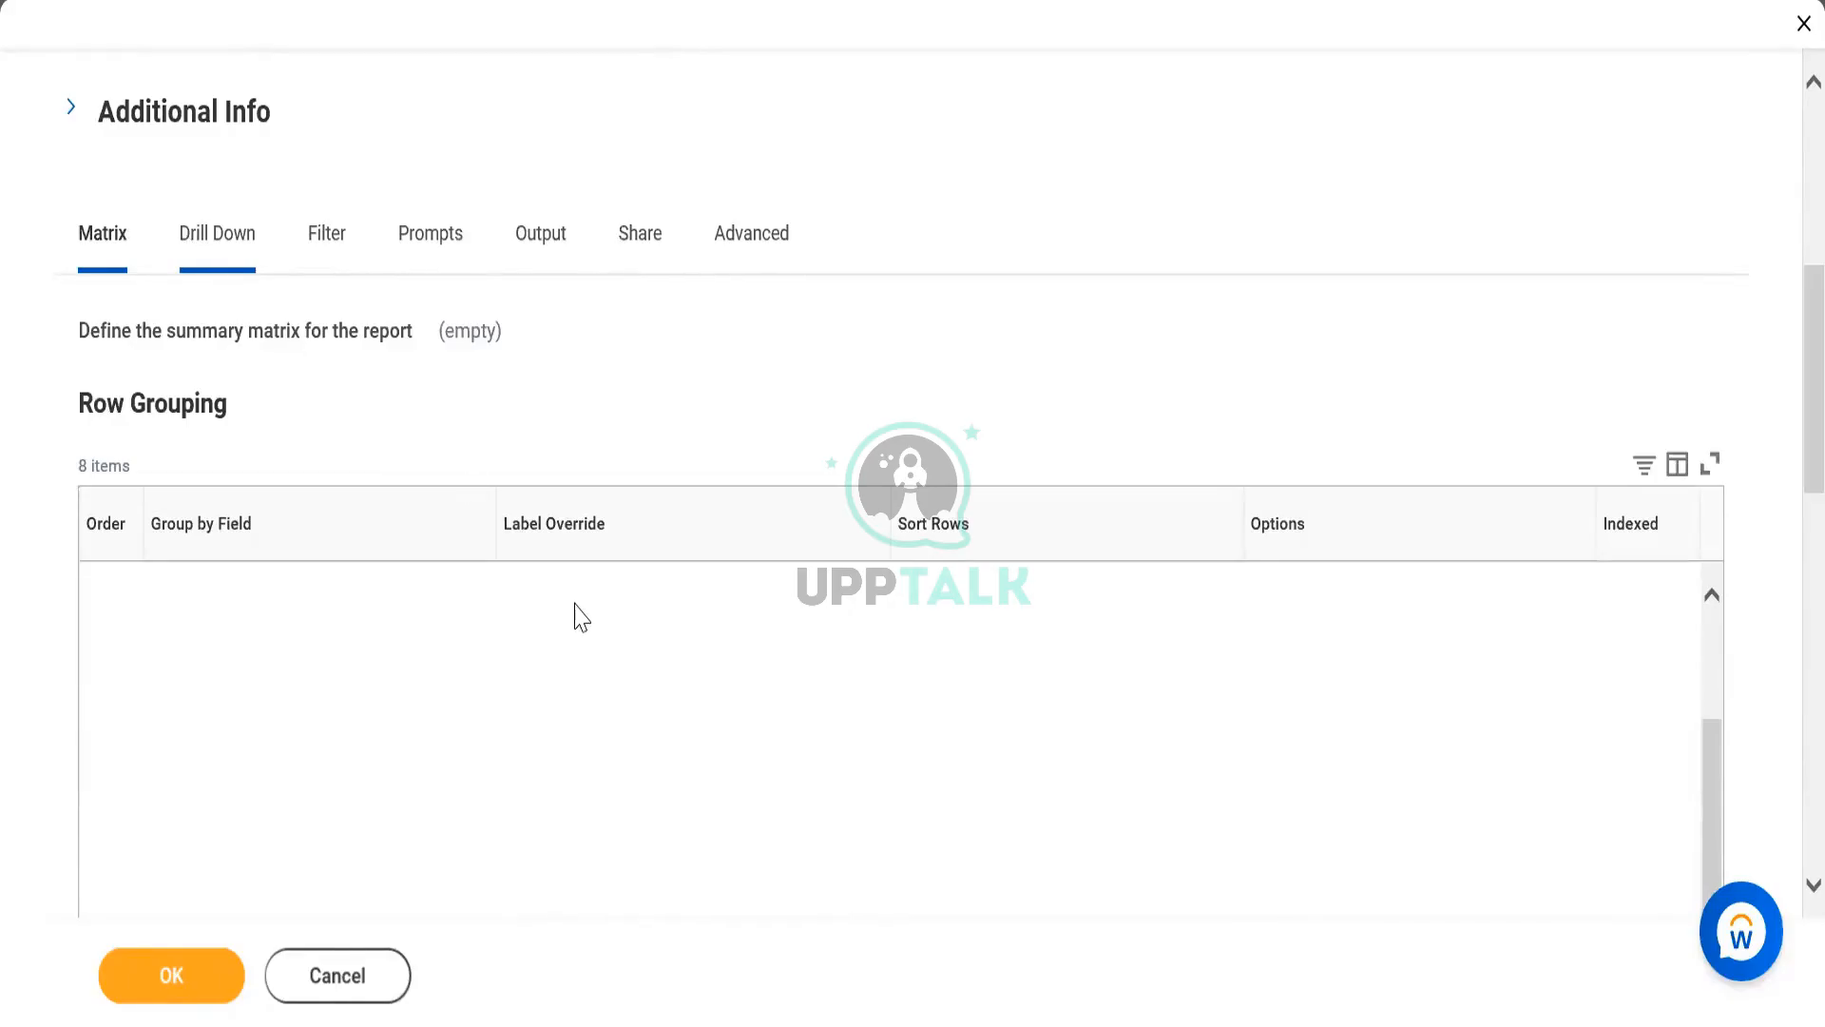
scroll(576, 620, down, 3)
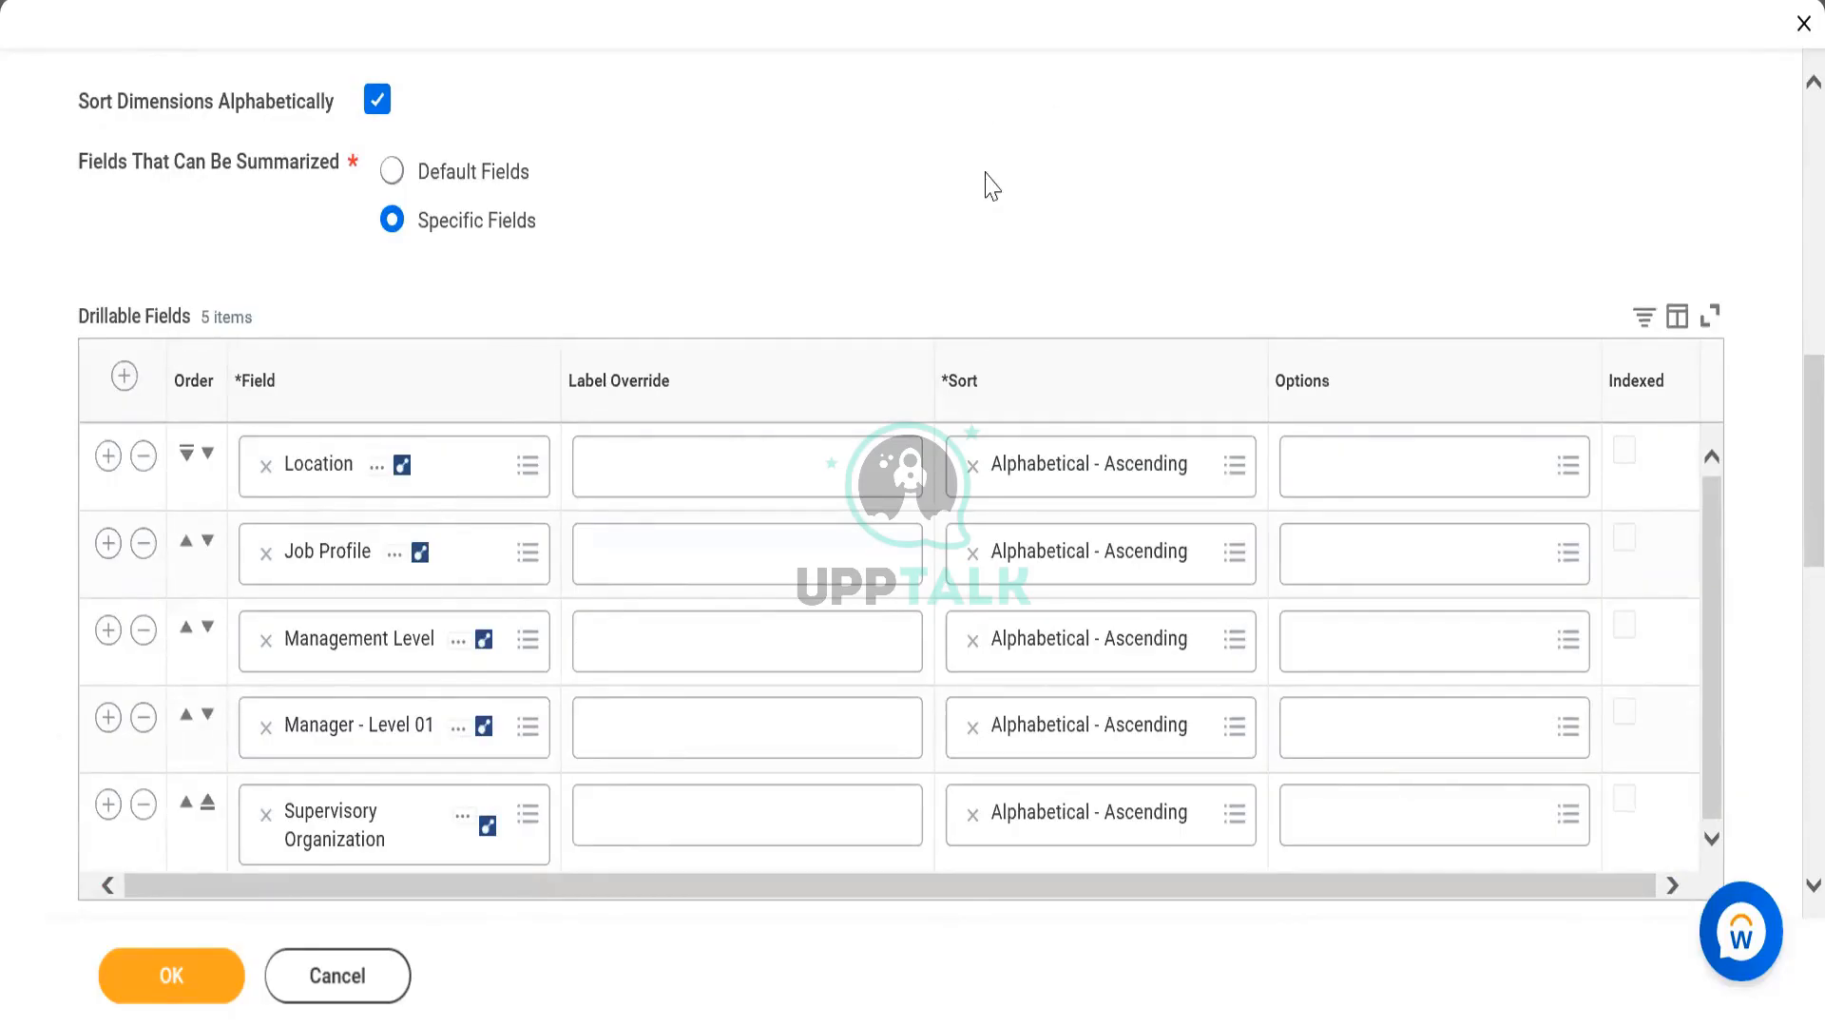
scroll(253, 571, up, 8)
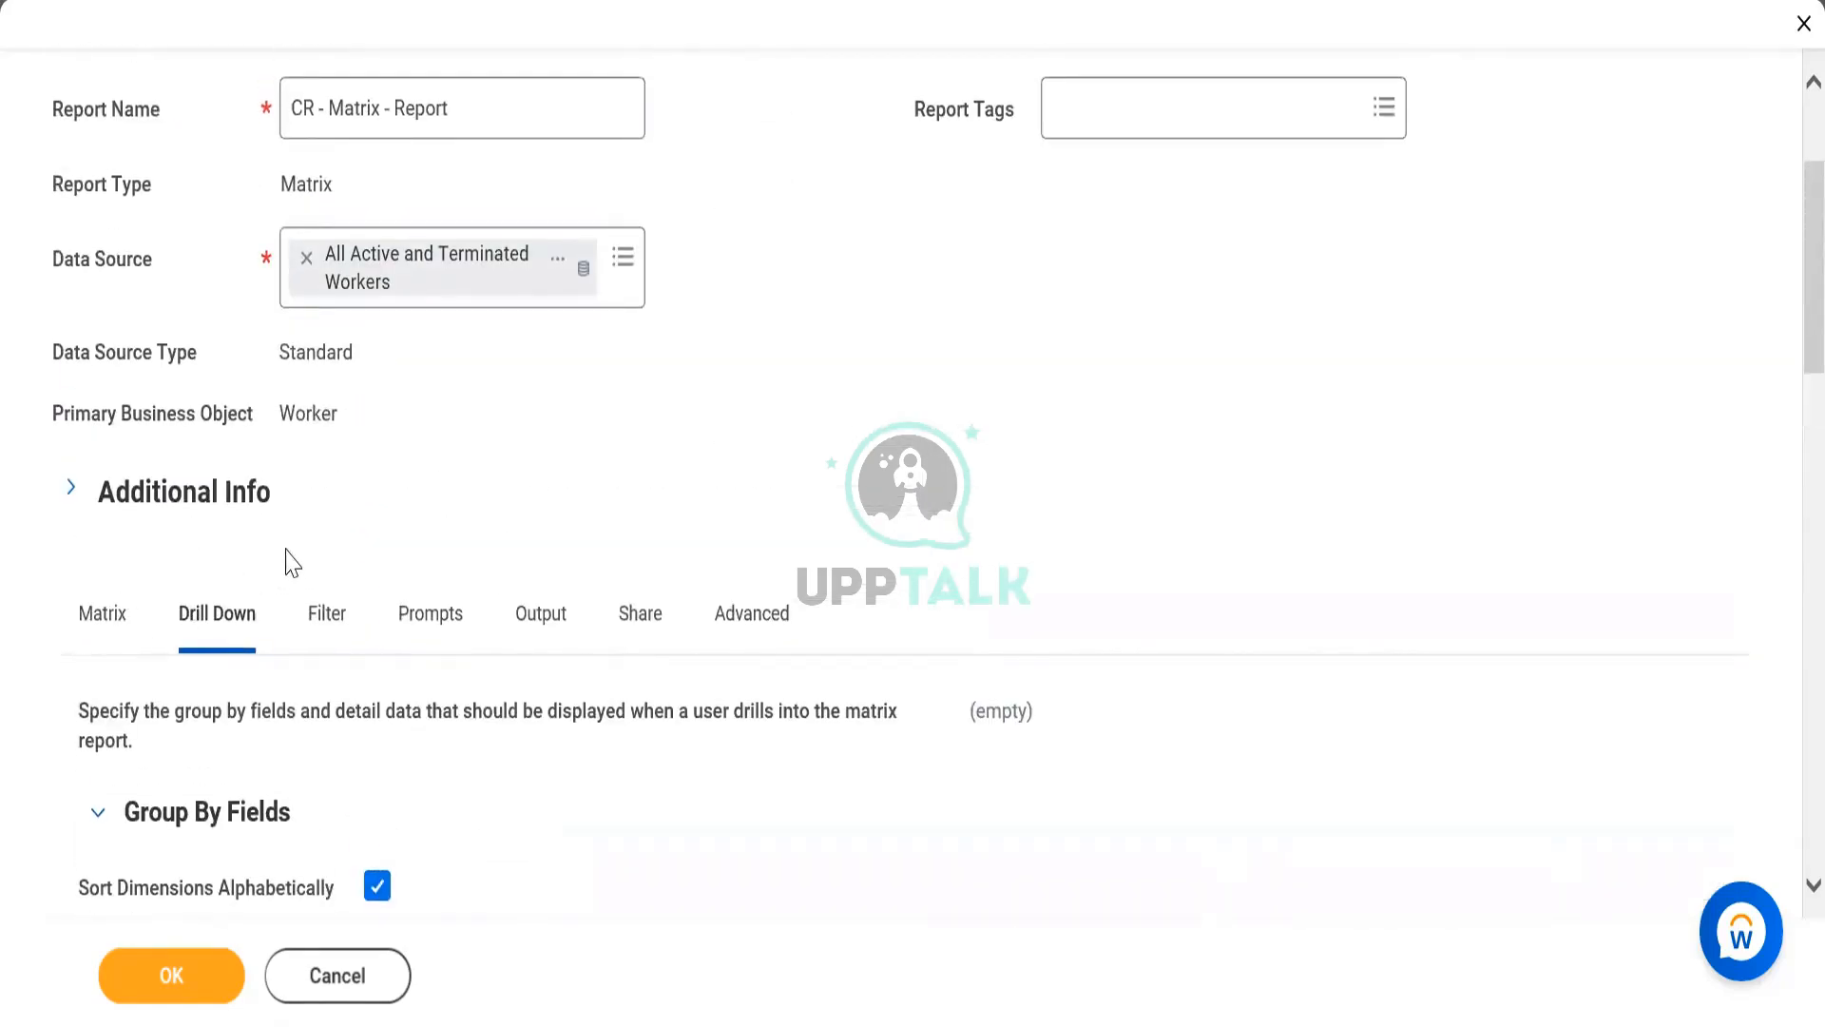
click(116, 635)
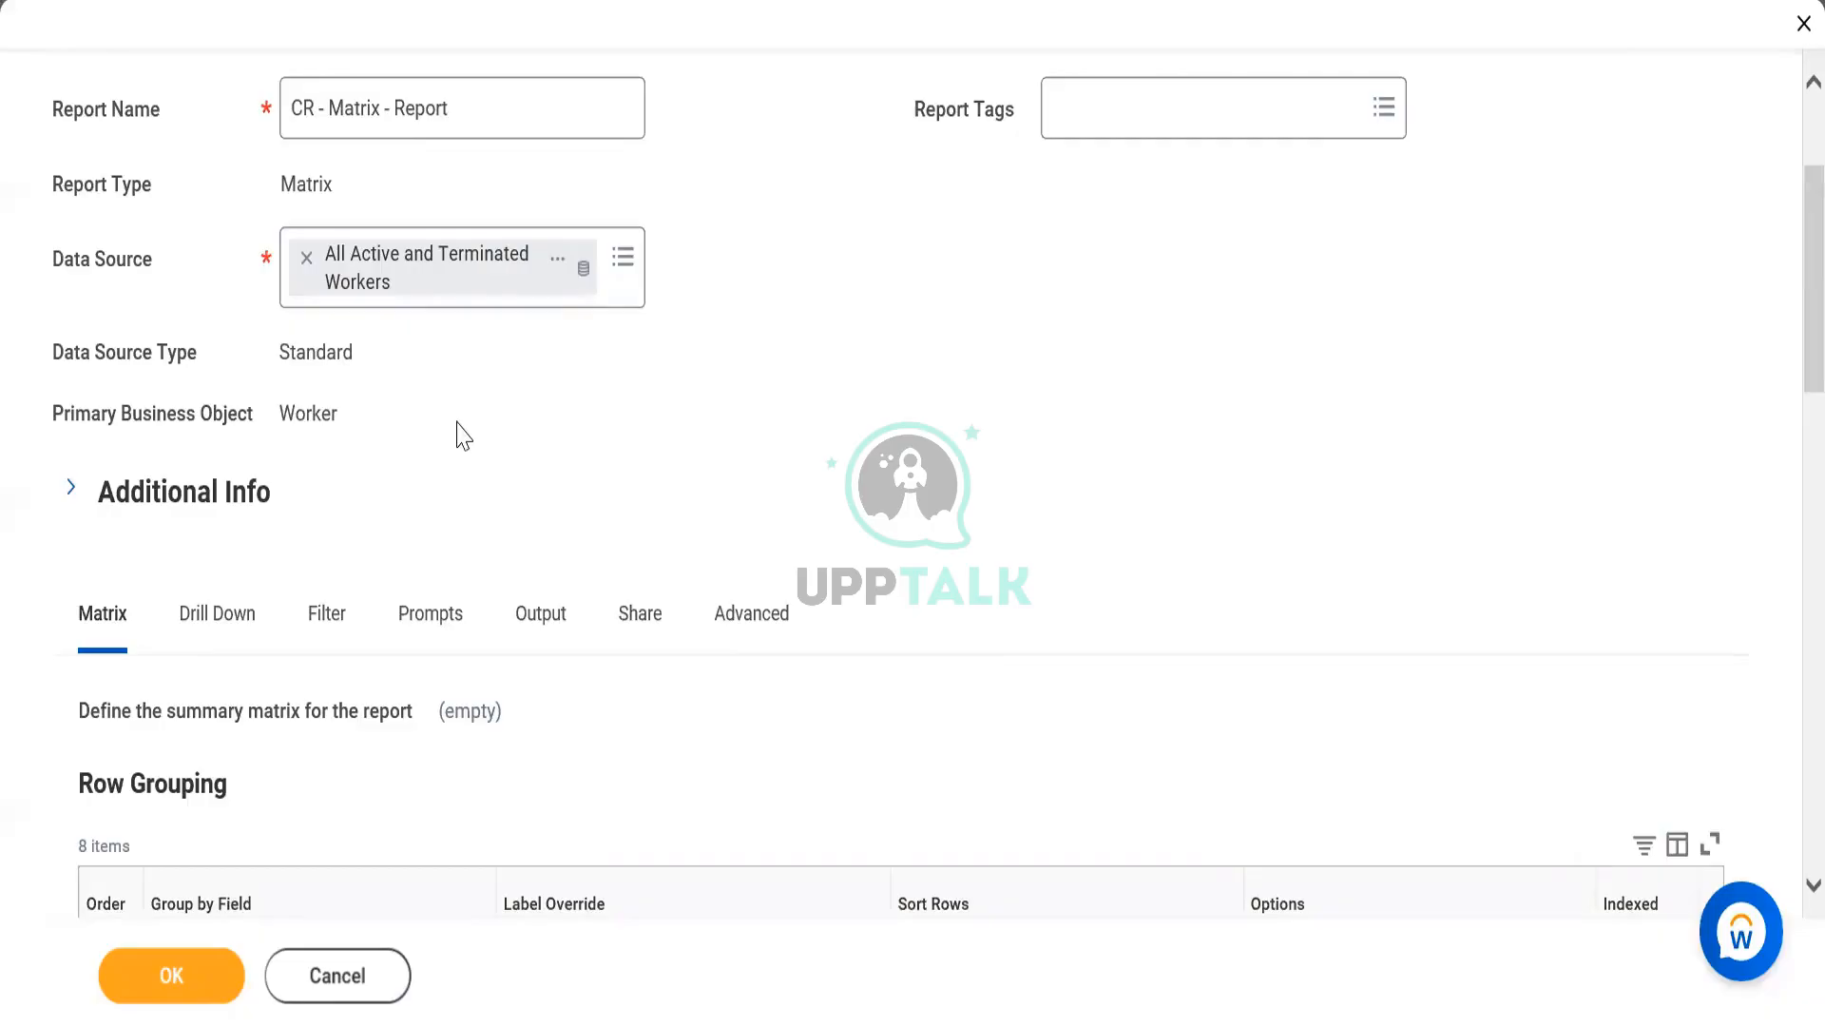
scroll(463, 437, down, 6)
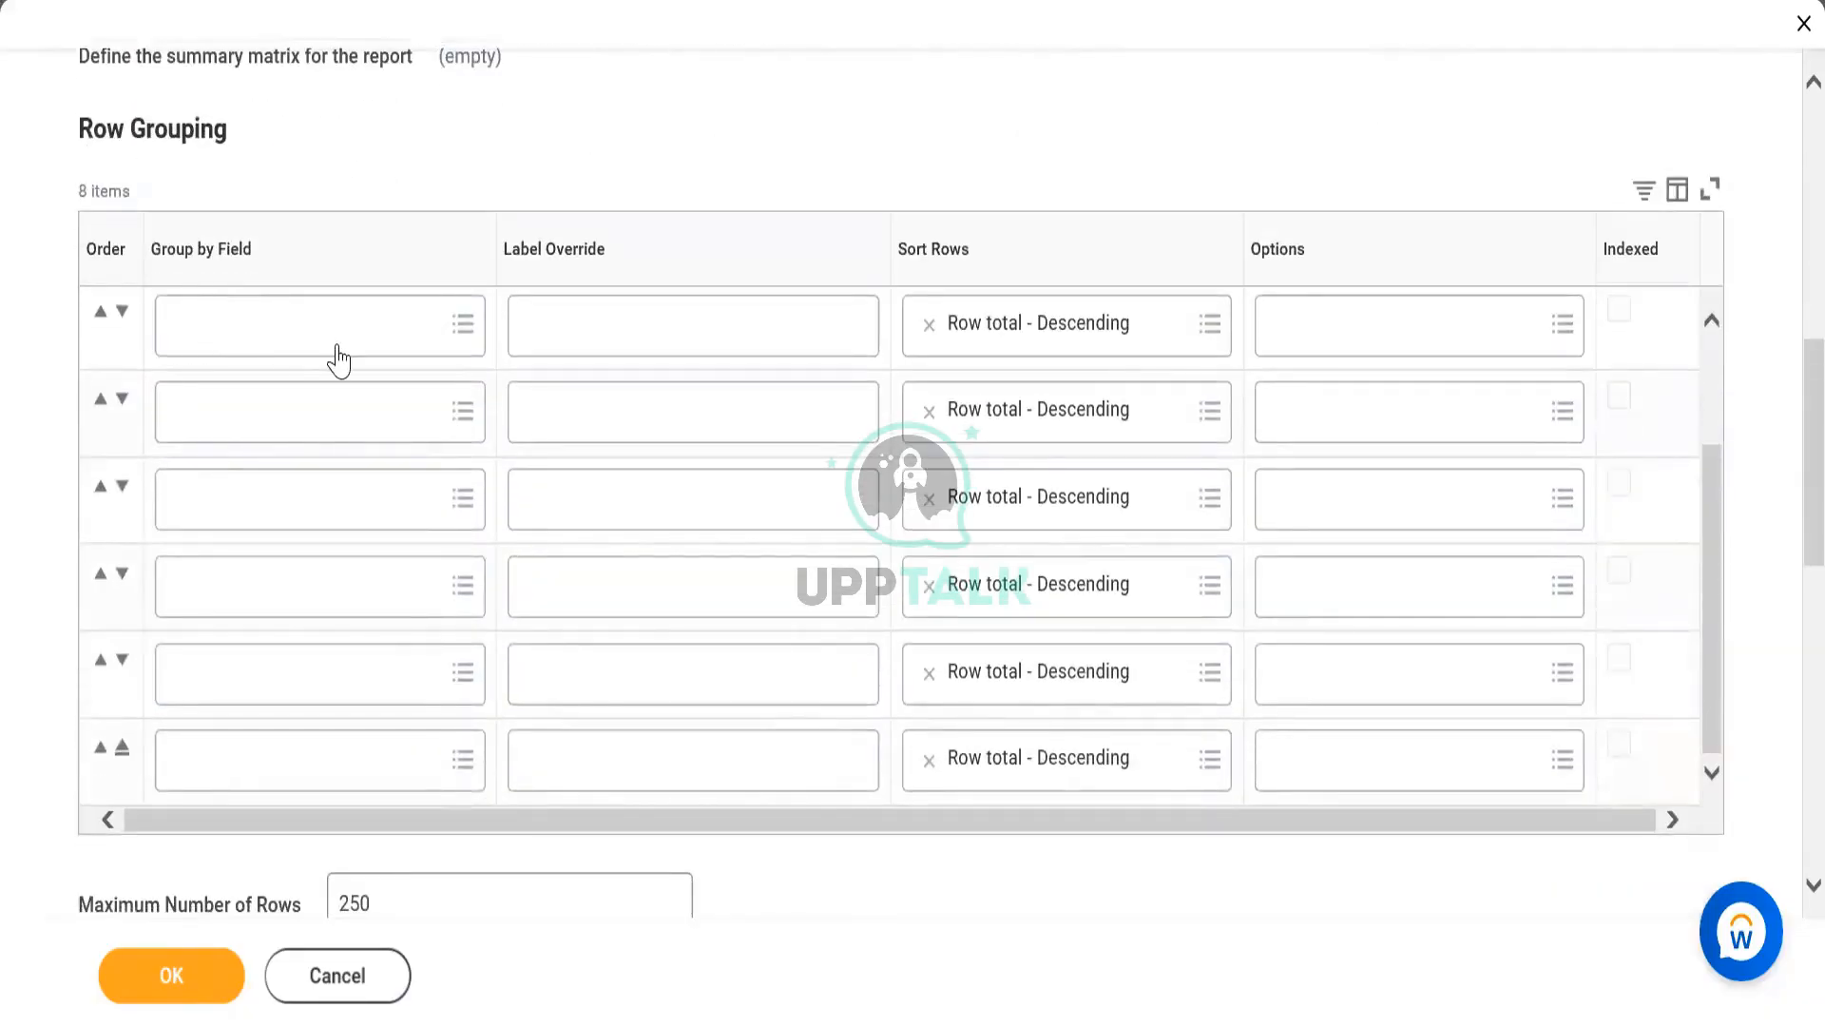
click(417, 357)
scroll(538, 351, up, 7)
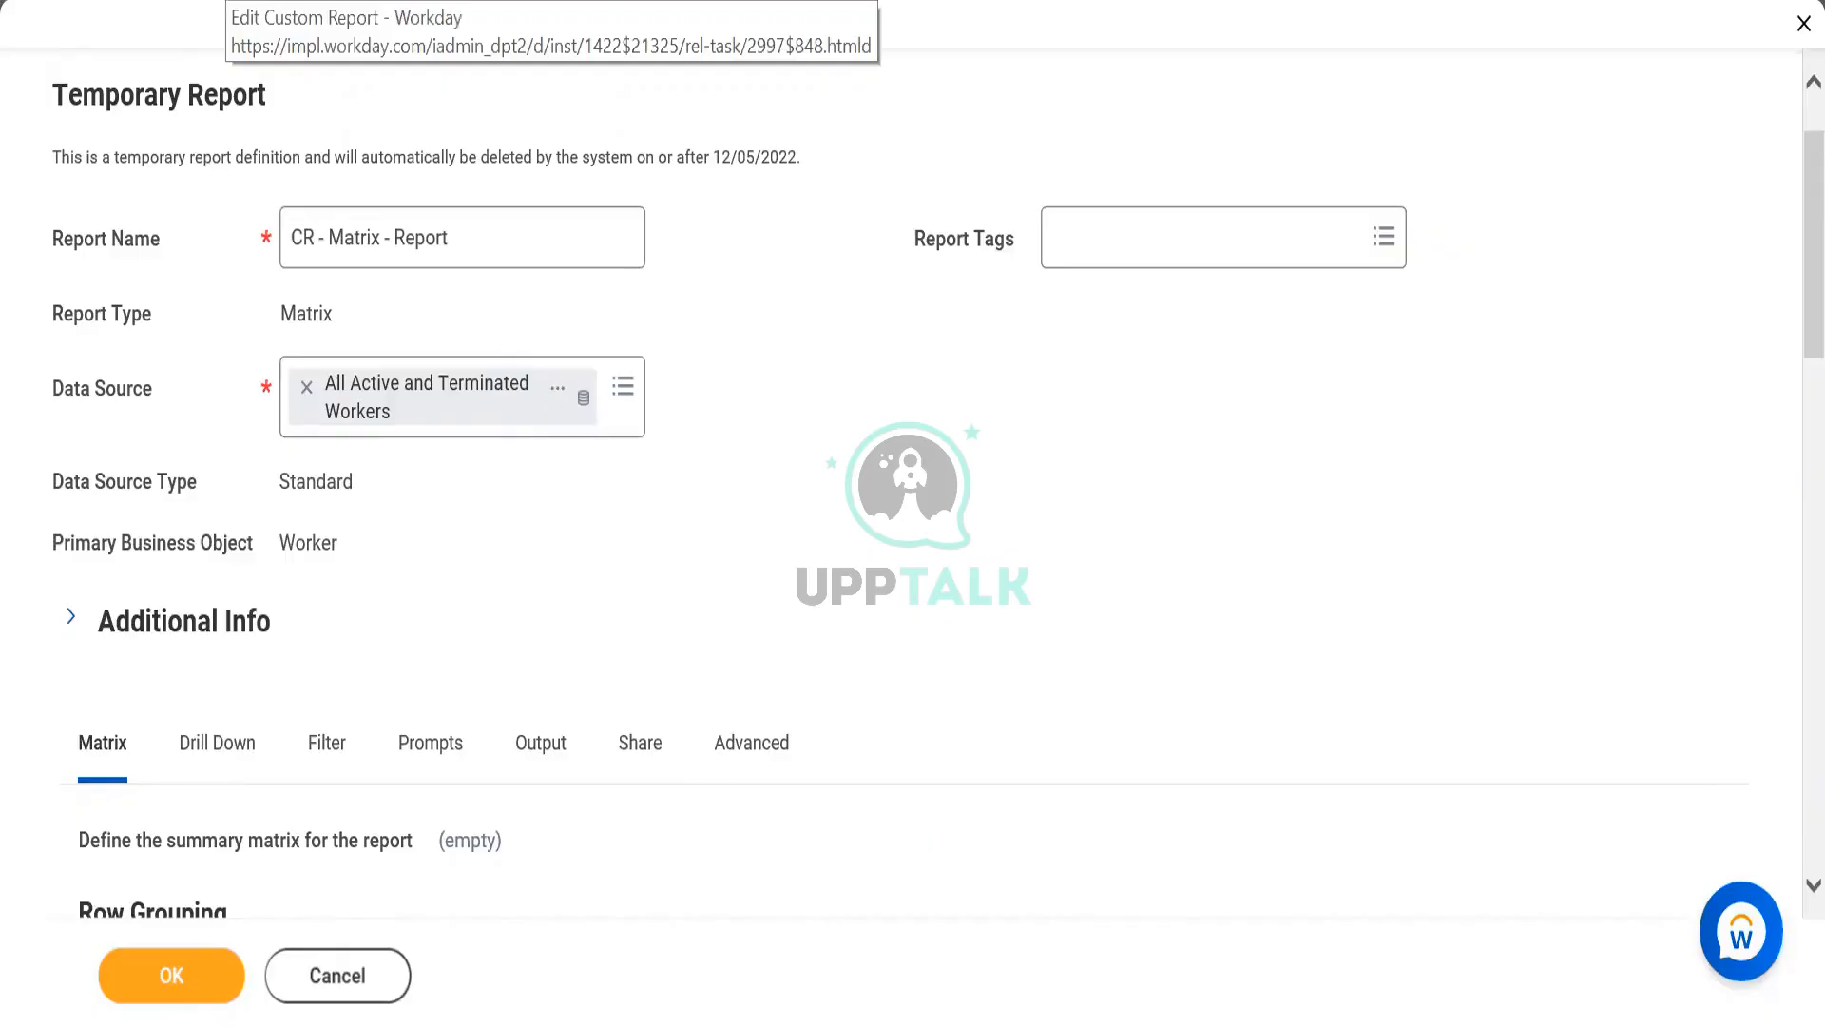
Duplicate the browser tab and leave the report editor in the copy without restoring the recovered session.
right_click(220, 2)
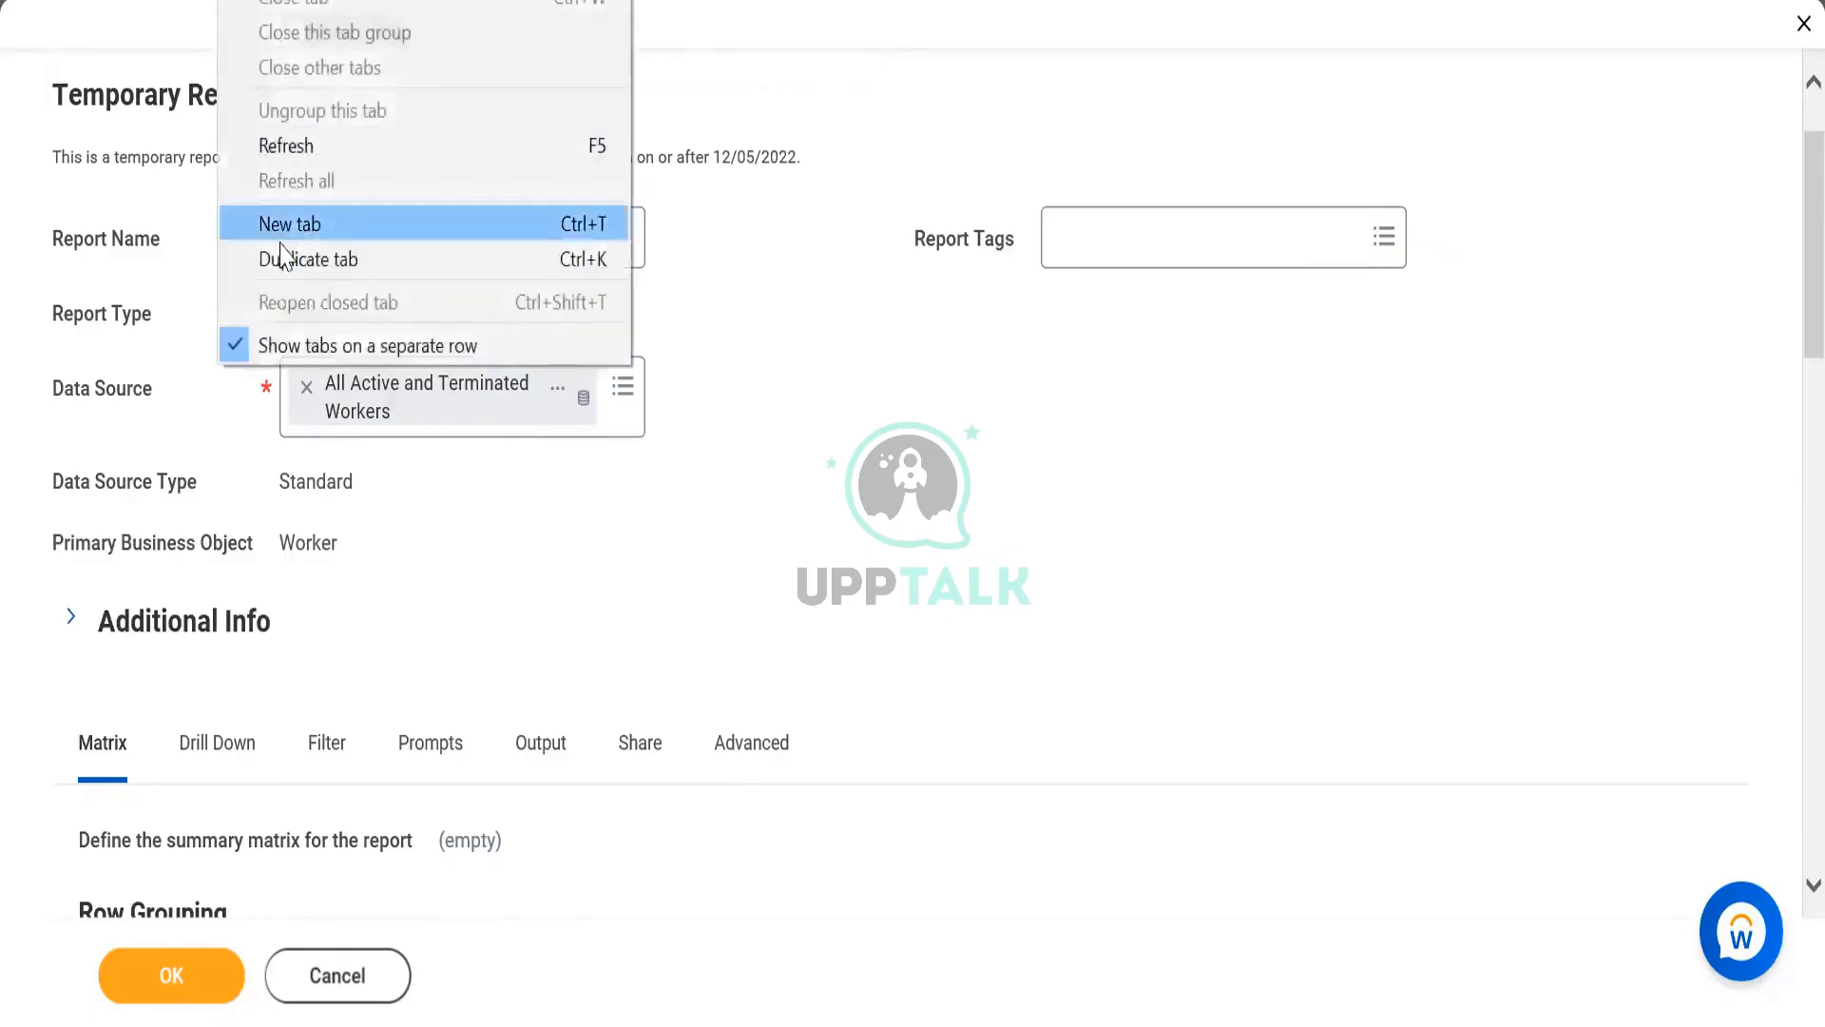
click(281, 276)
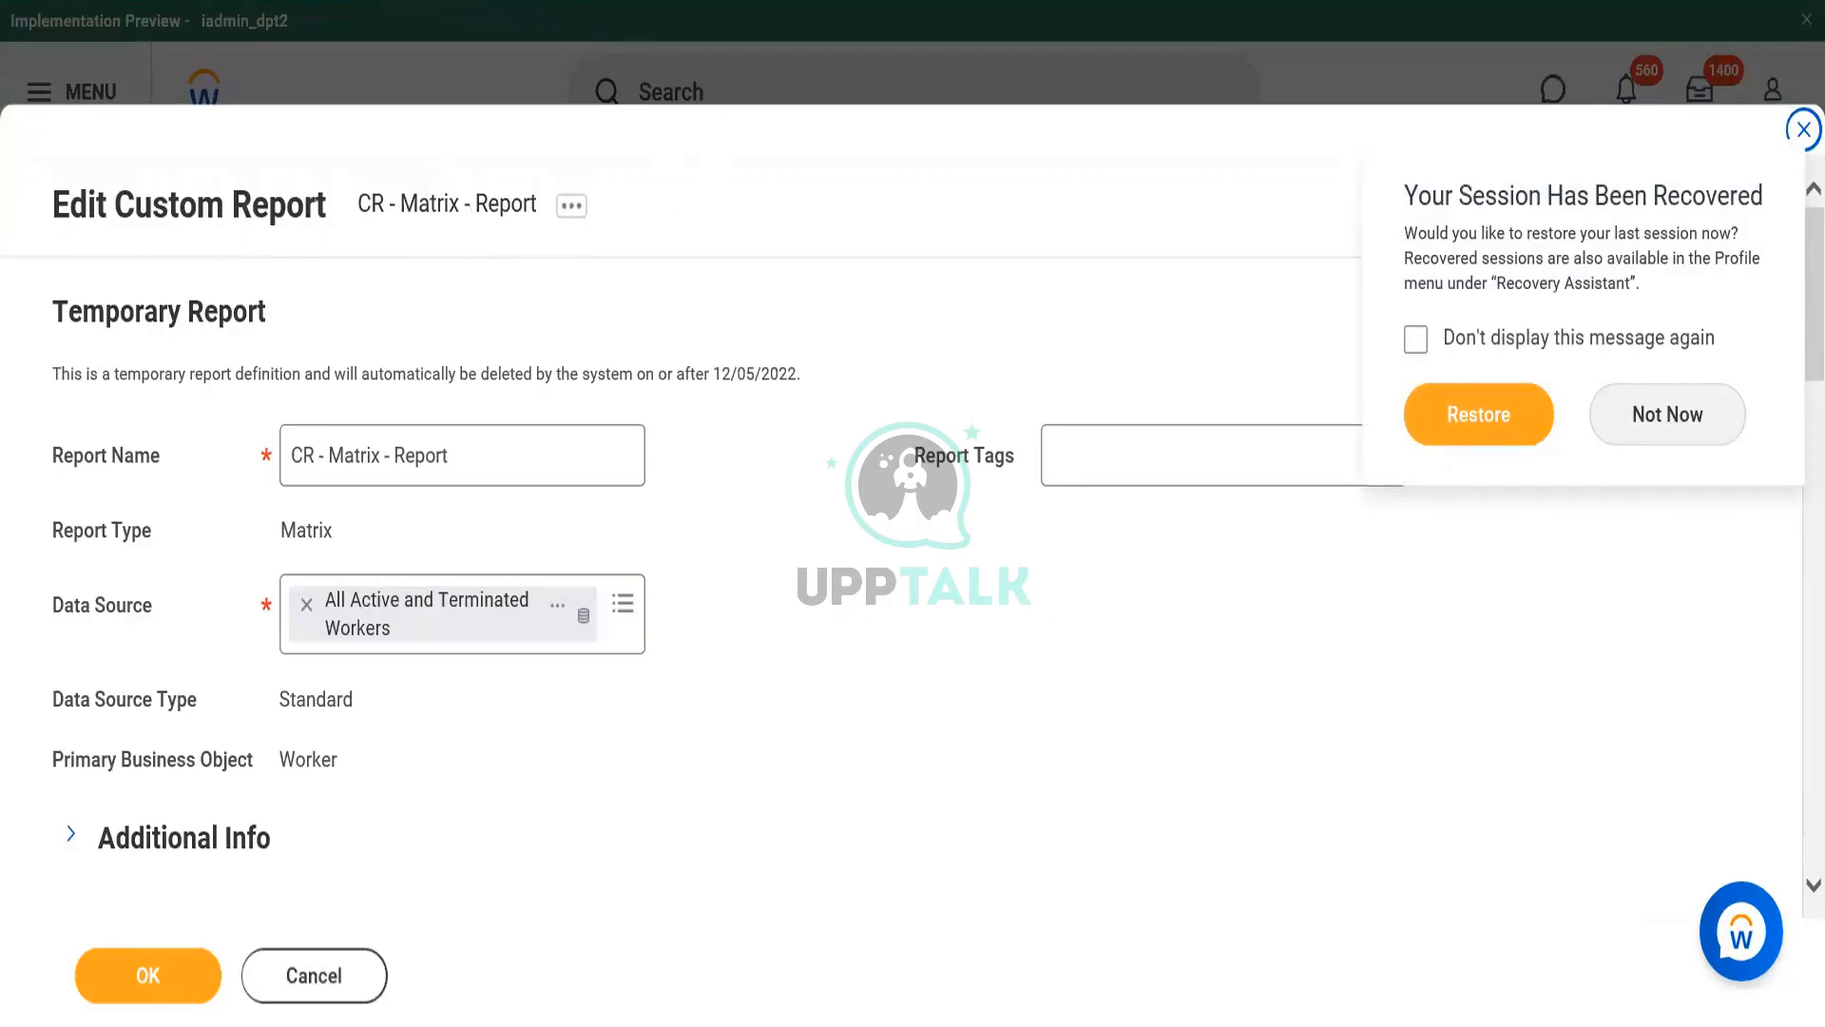
click(1669, 433)
click(312, 979)
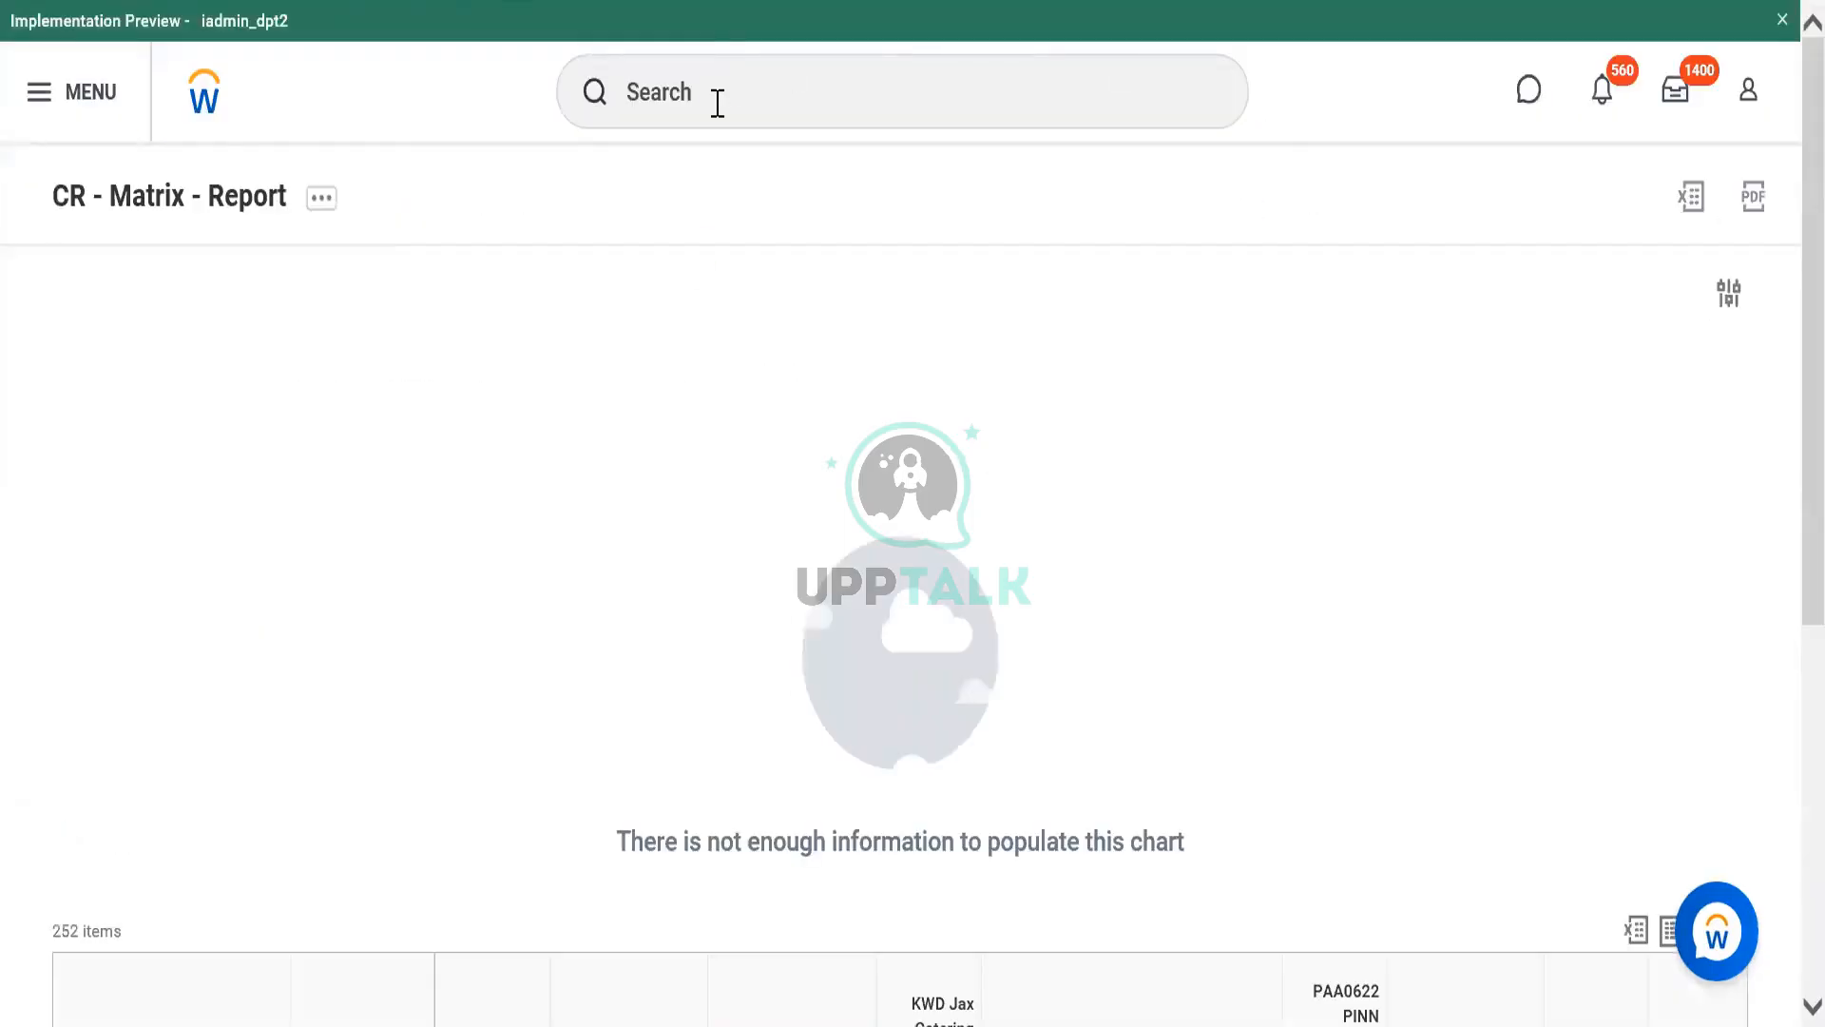
Search for "create cust report" and open the Create Custom Report task.
click(778, 91)
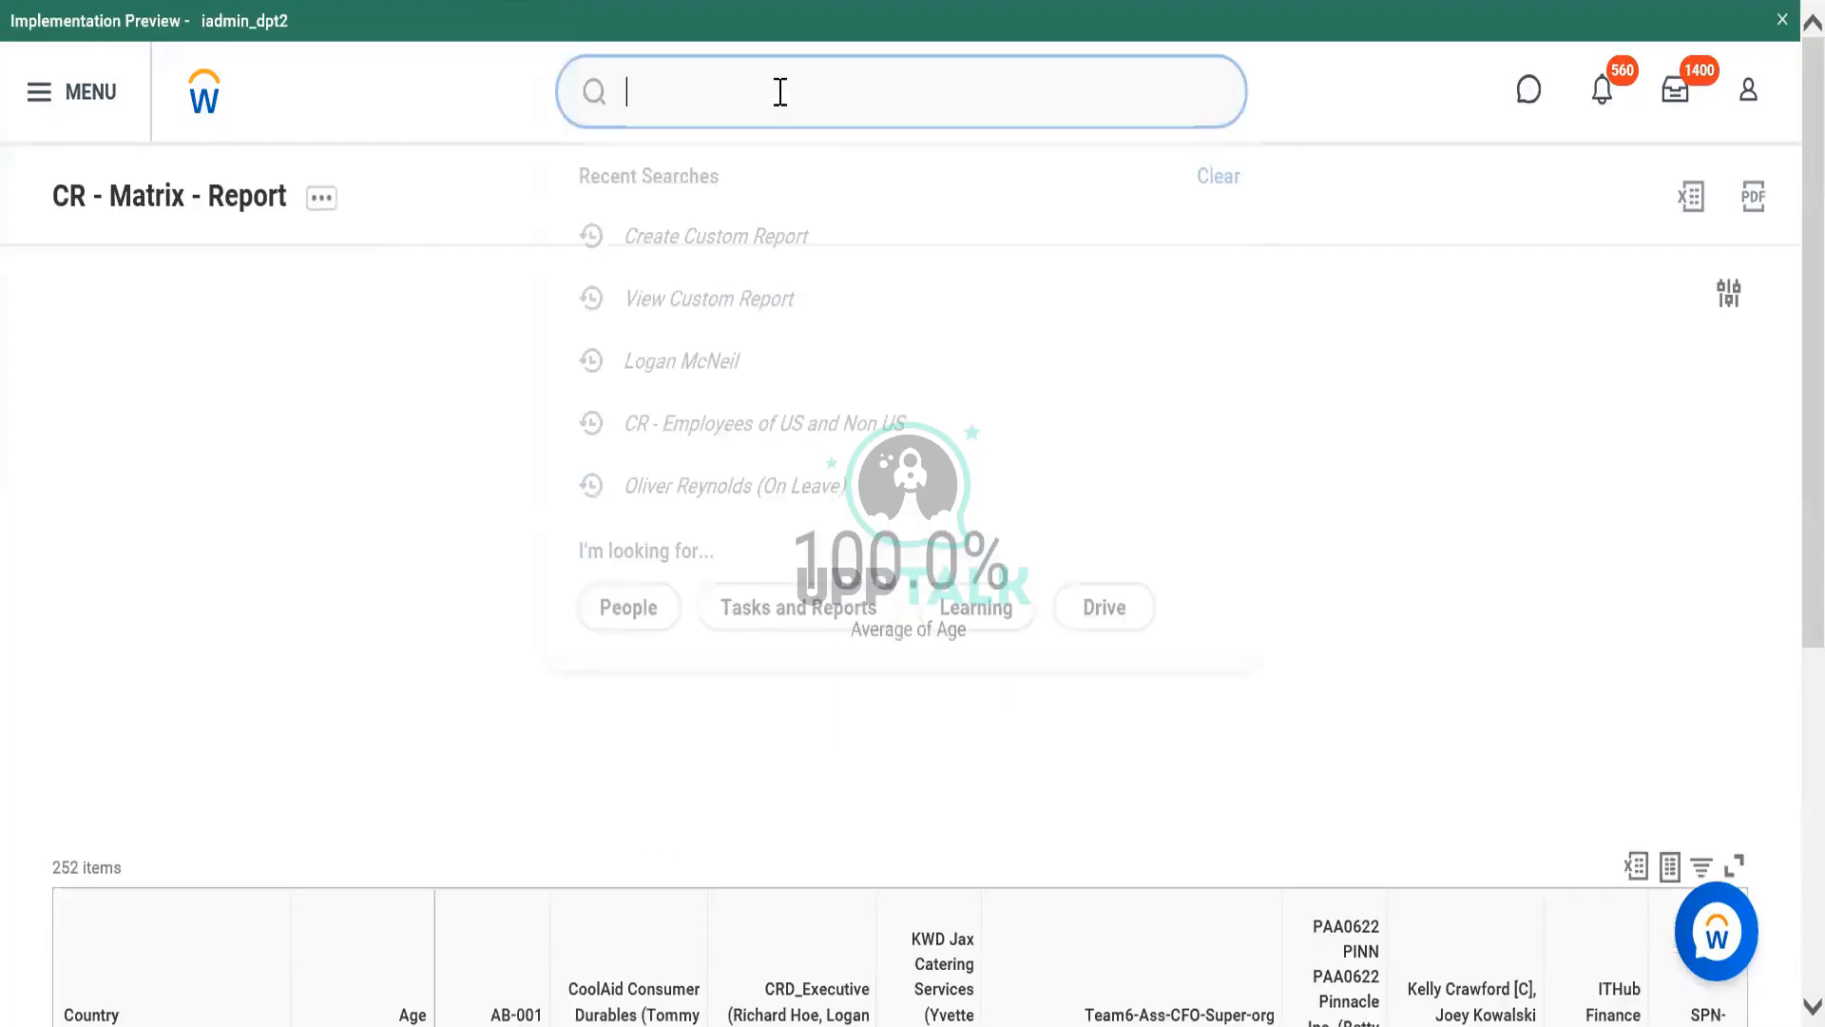
click(780, 93)
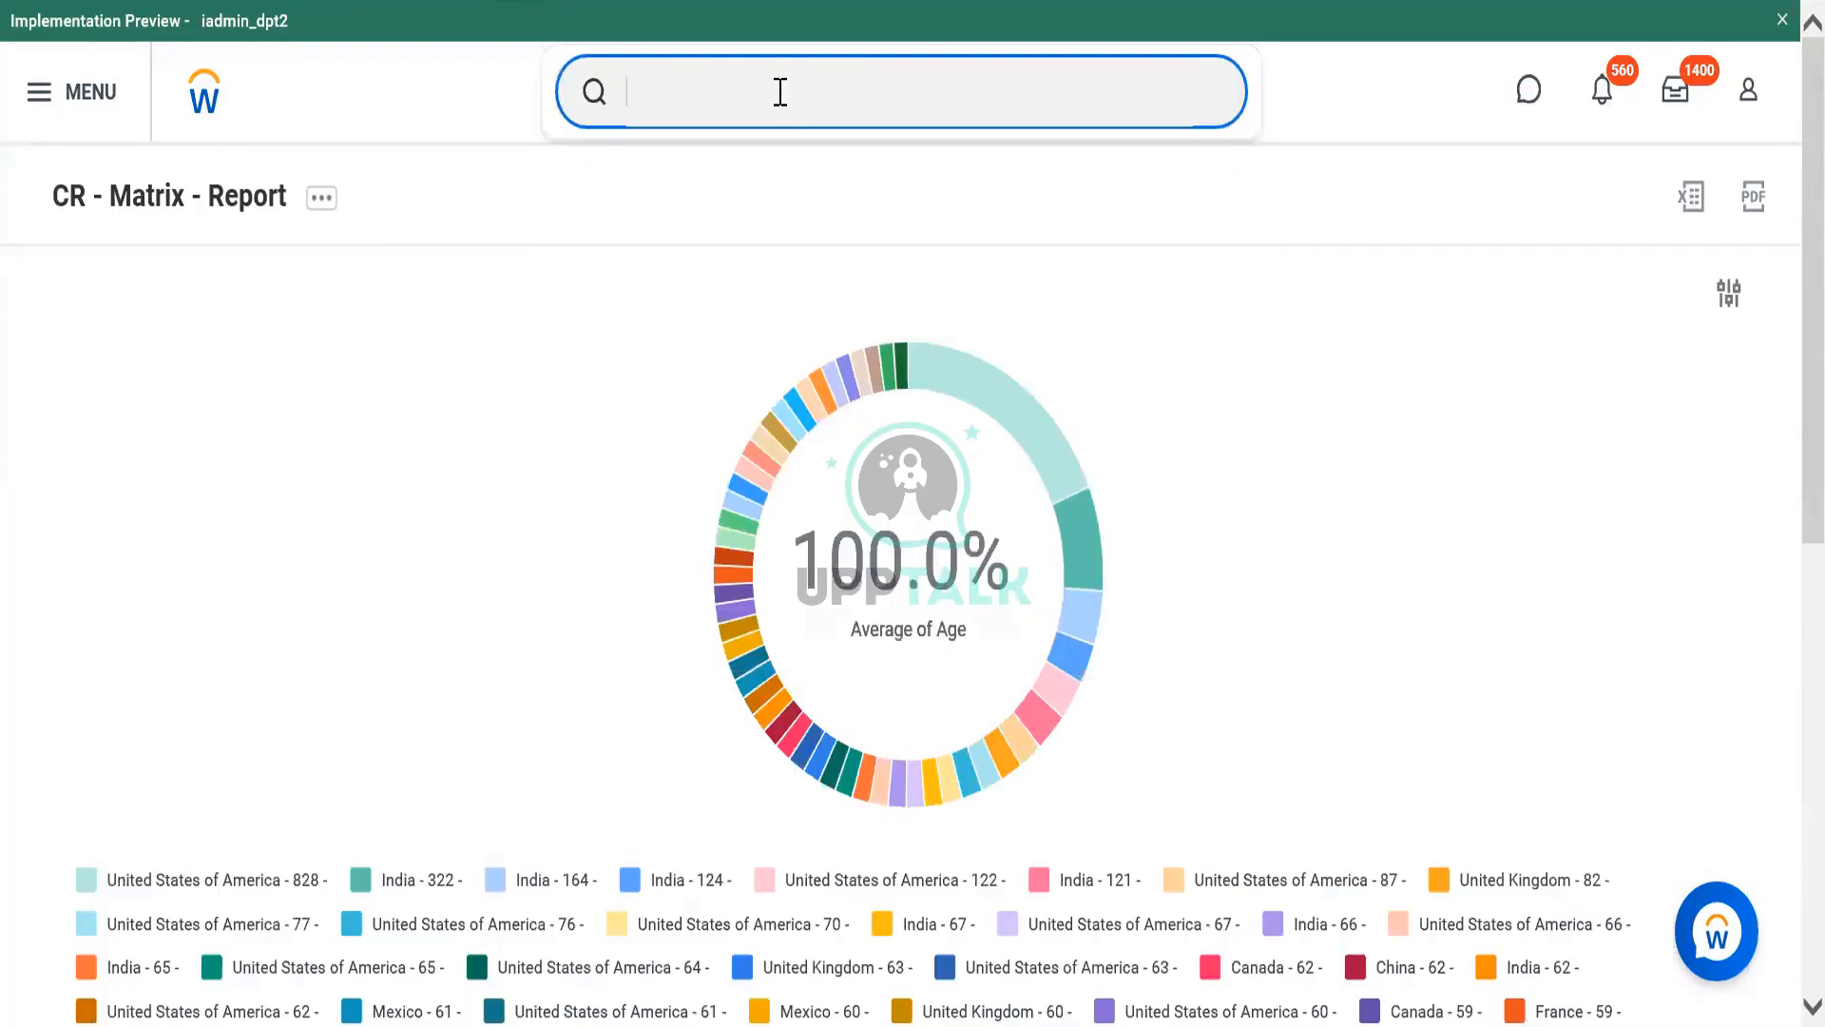
text(create )
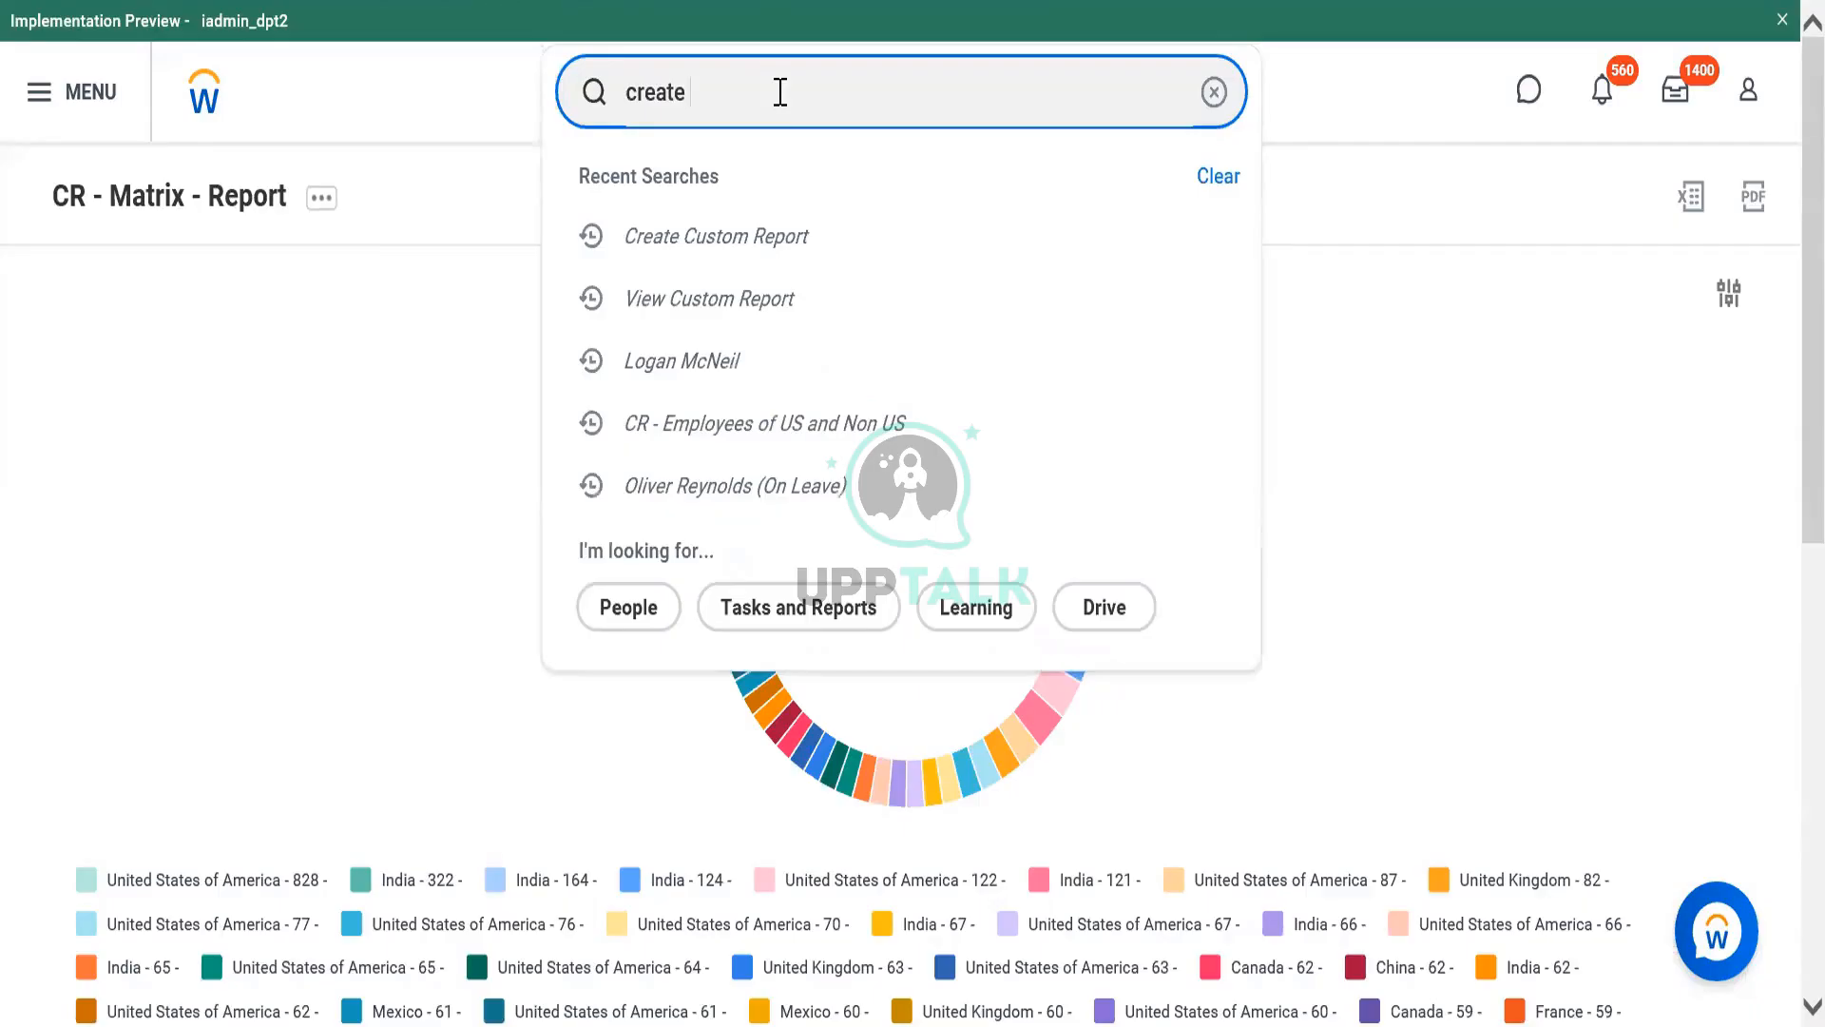
text(cust reporty)
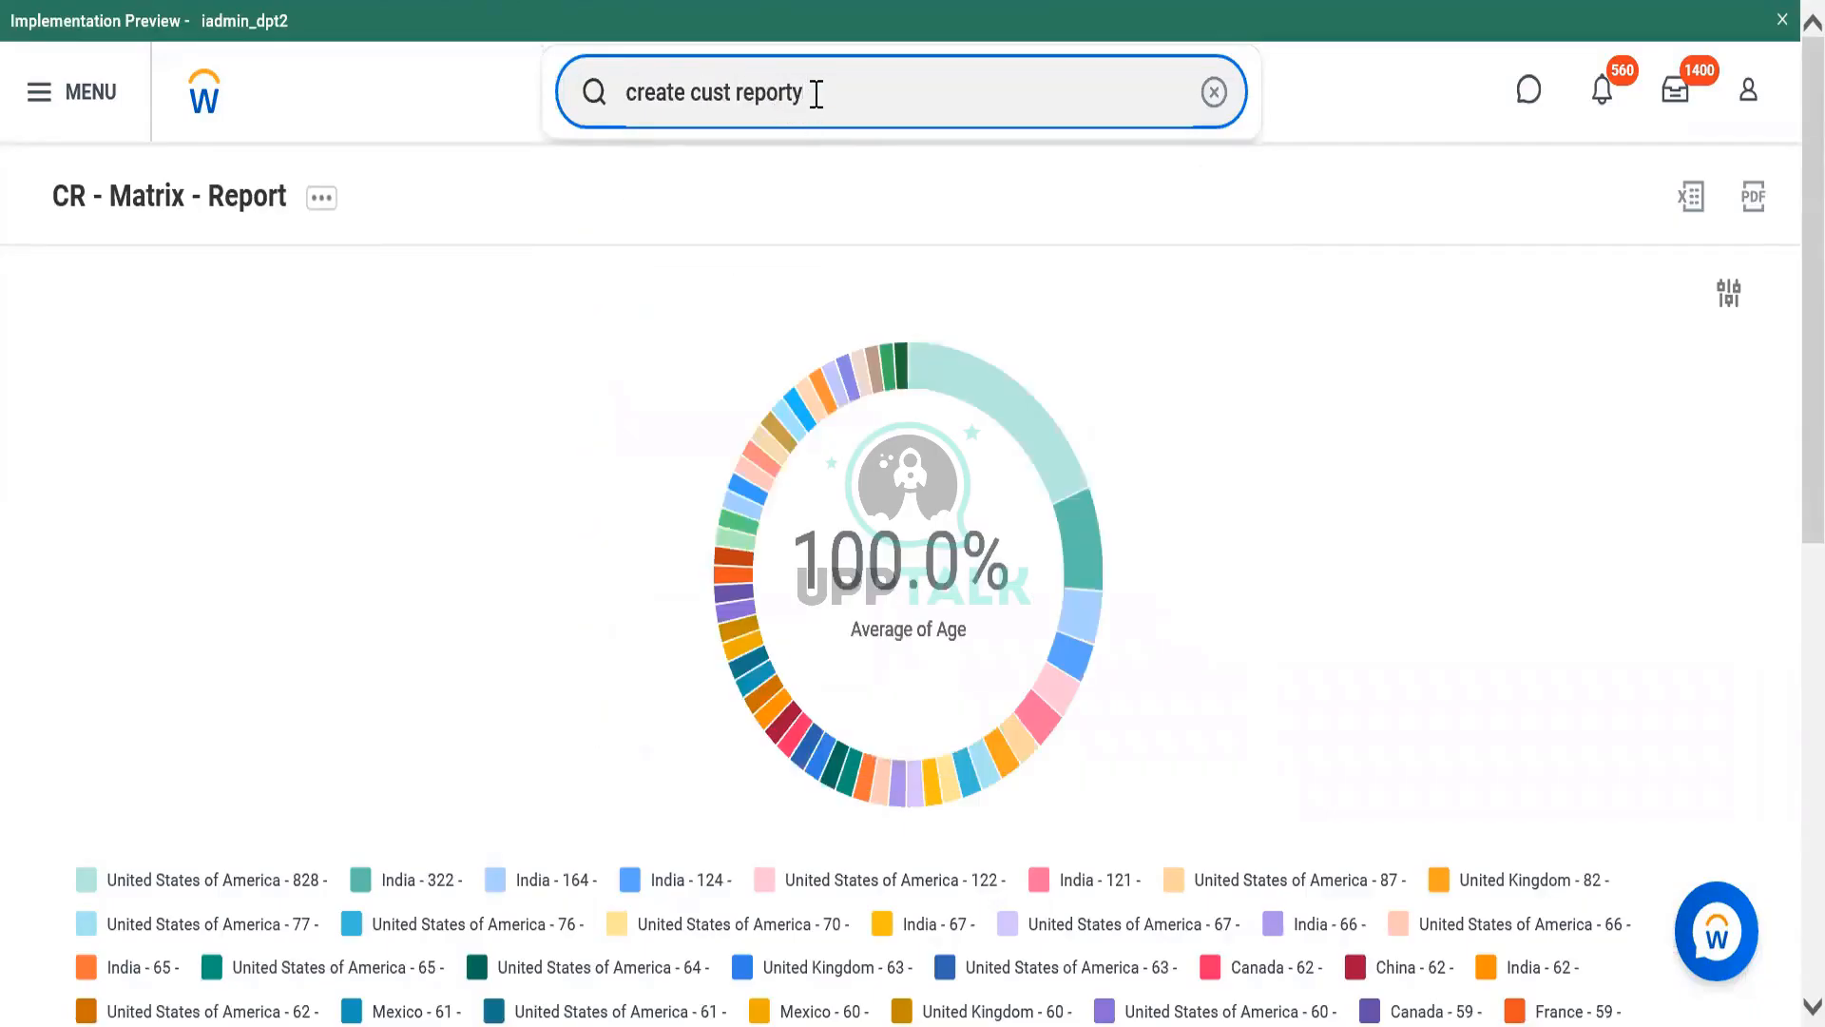
key(BackSpace)
click(776, 193)
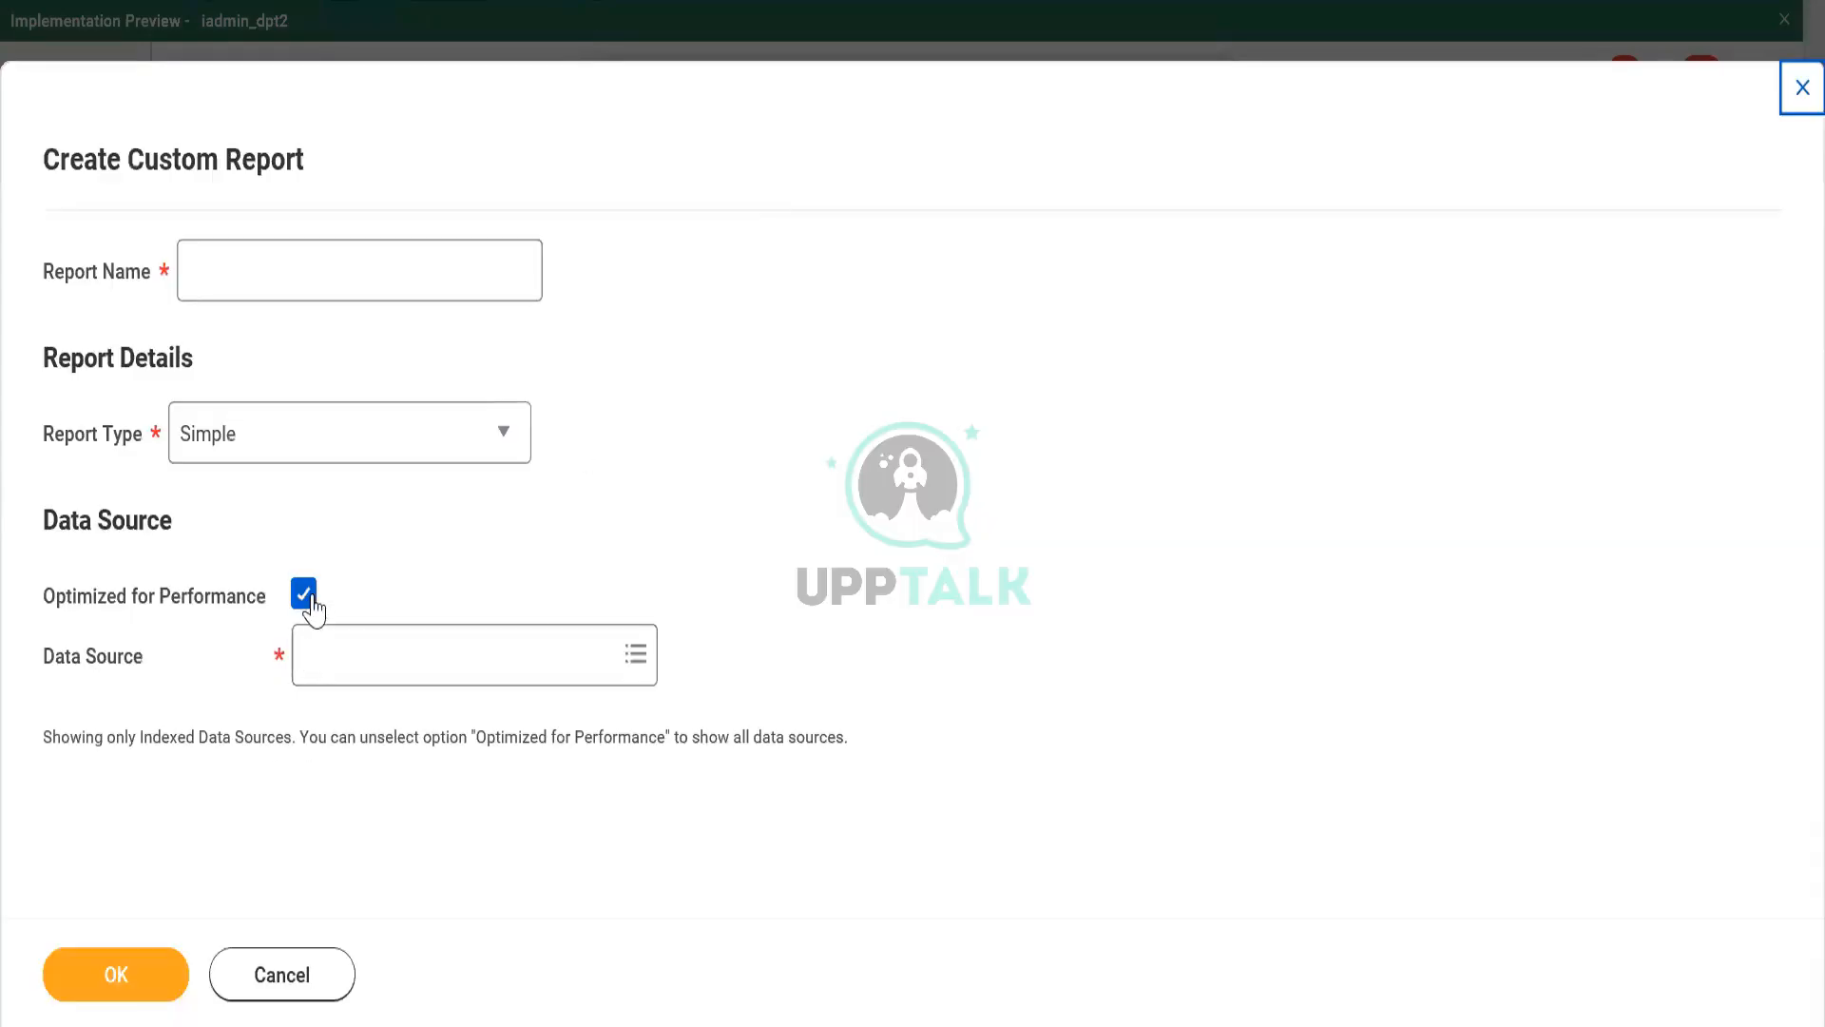
Disable Optimized for Performance and search the data sources for "All active and terminated".
click(312, 605)
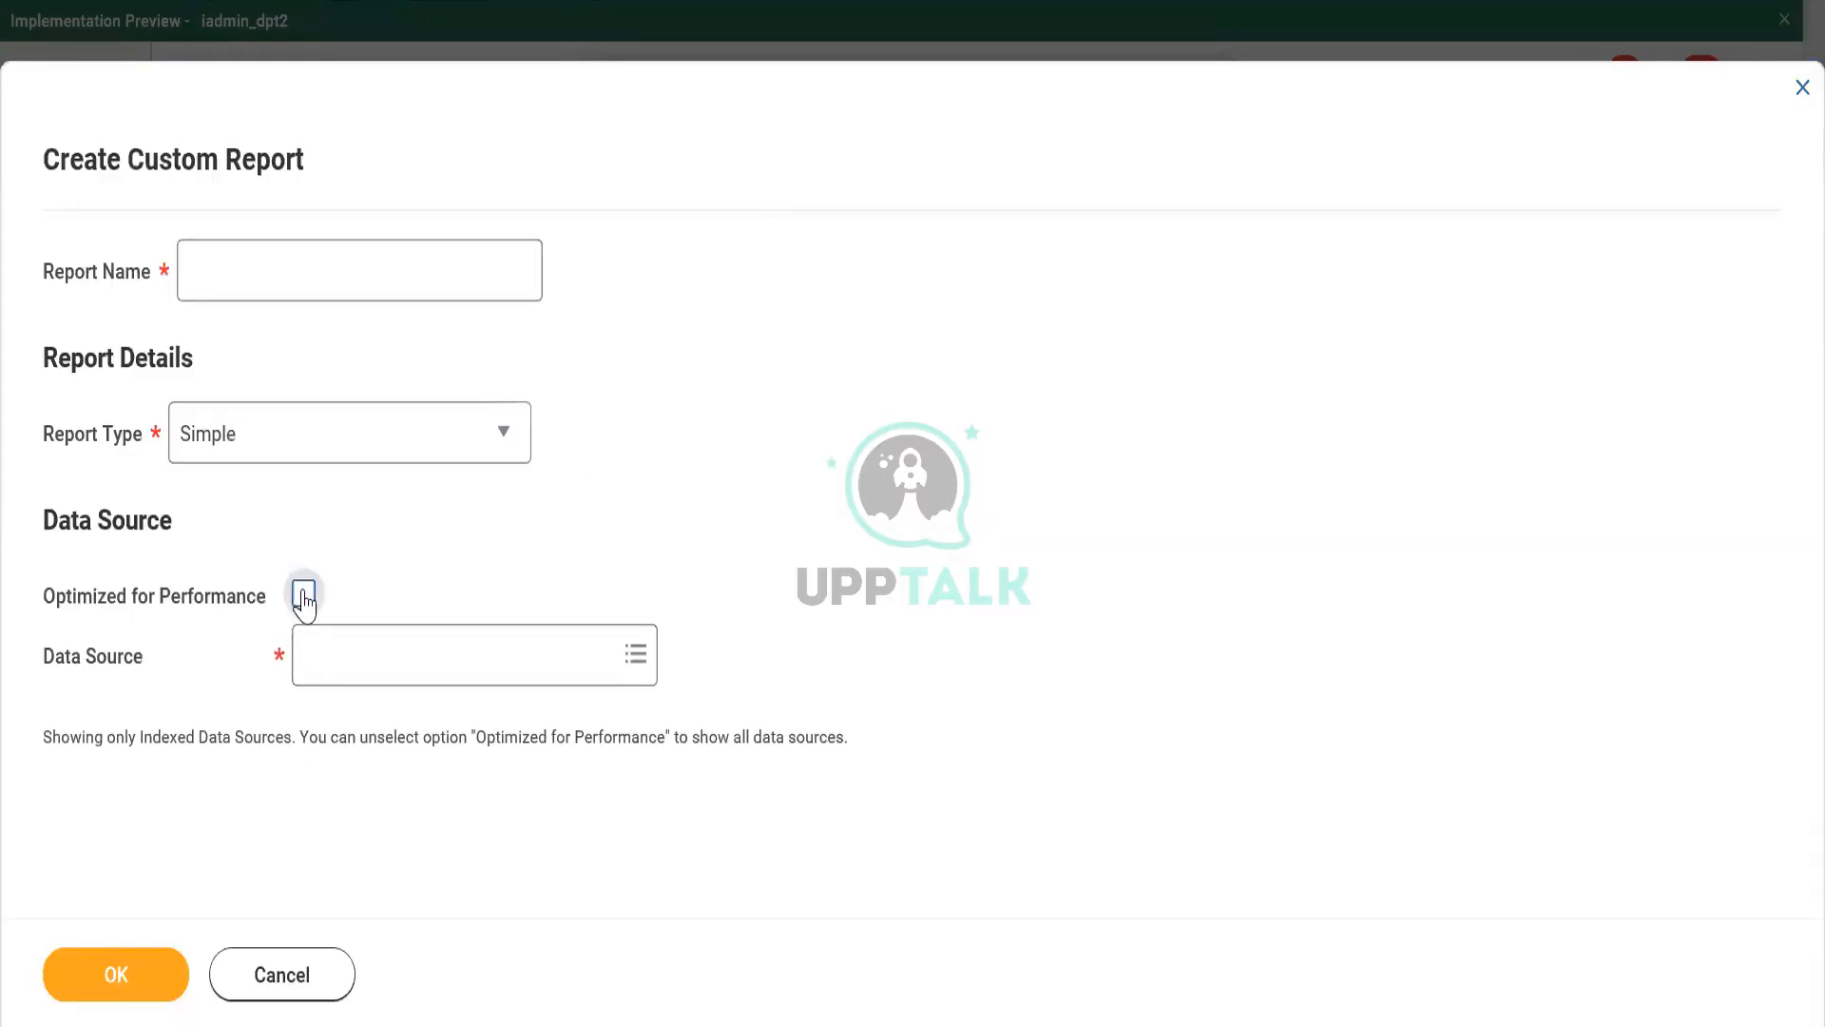
click(368, 675)
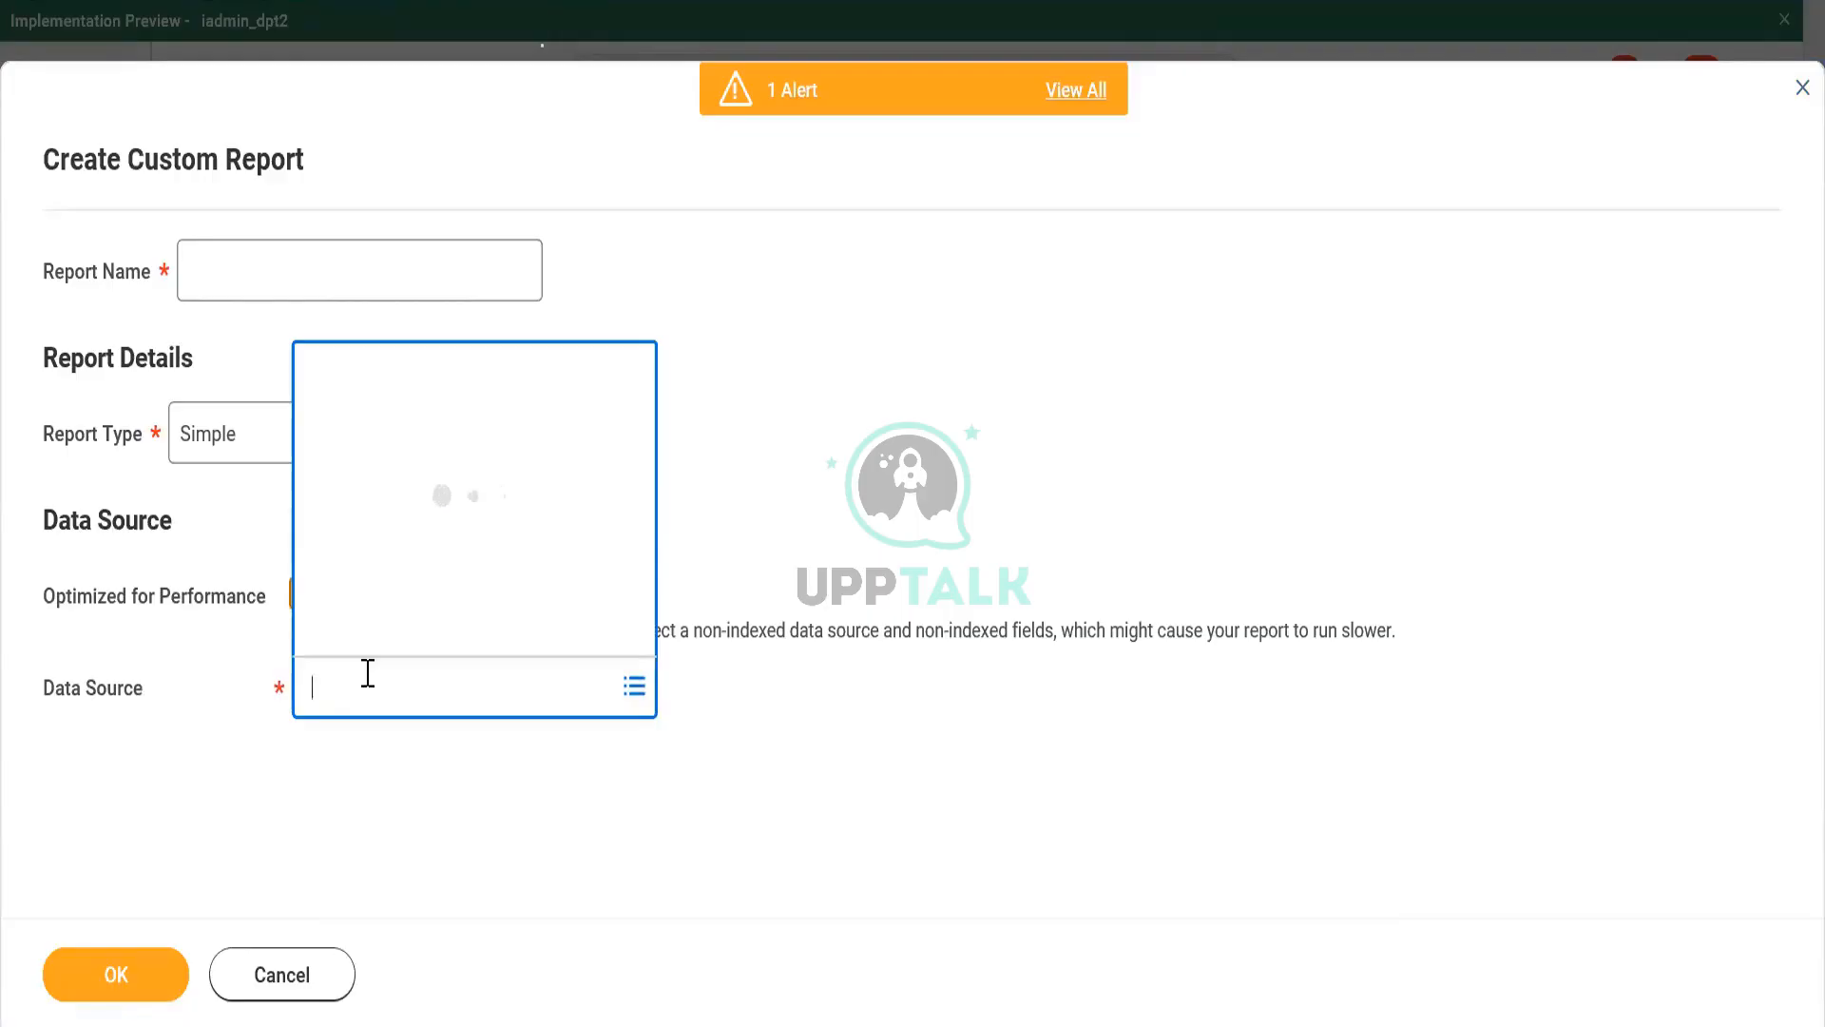
text(aall a)
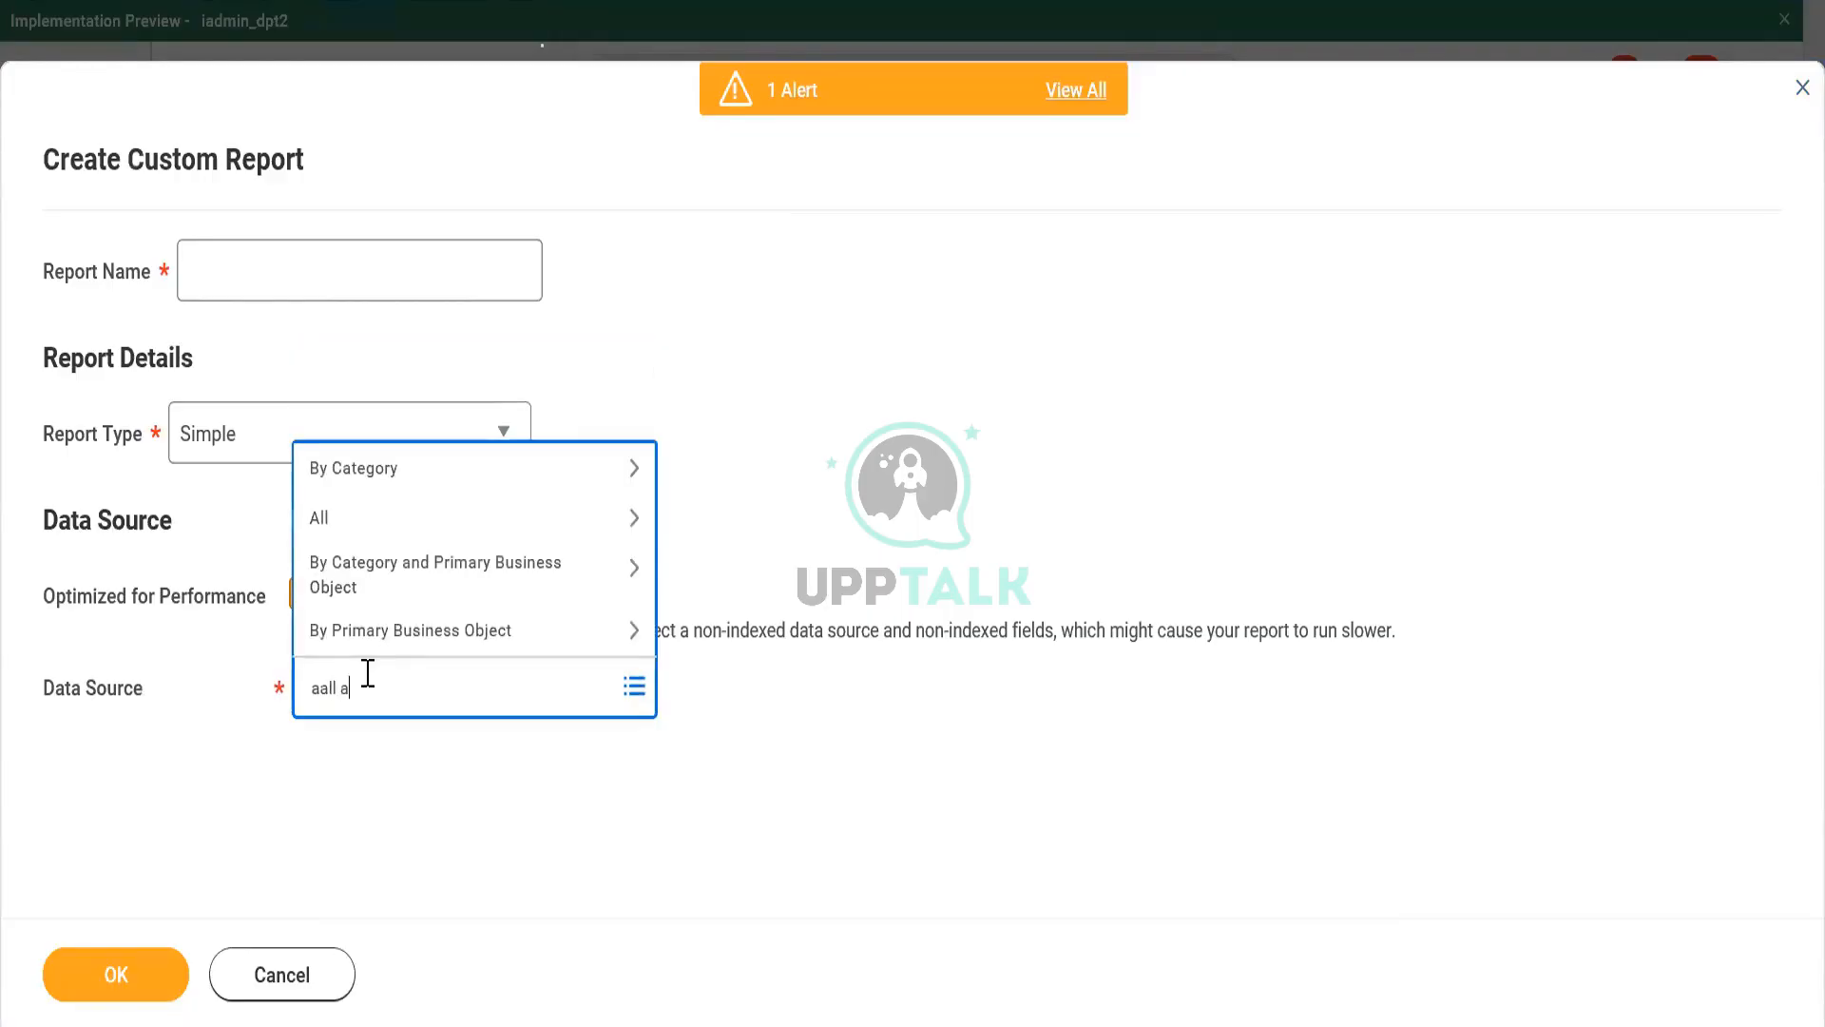
key(BackSpace)
key(BackSpace)
key(BackSpace)
key(BackSpace)
key(BackSpace)
key(BackSpace)
text(All active and terminated)
key(Return)
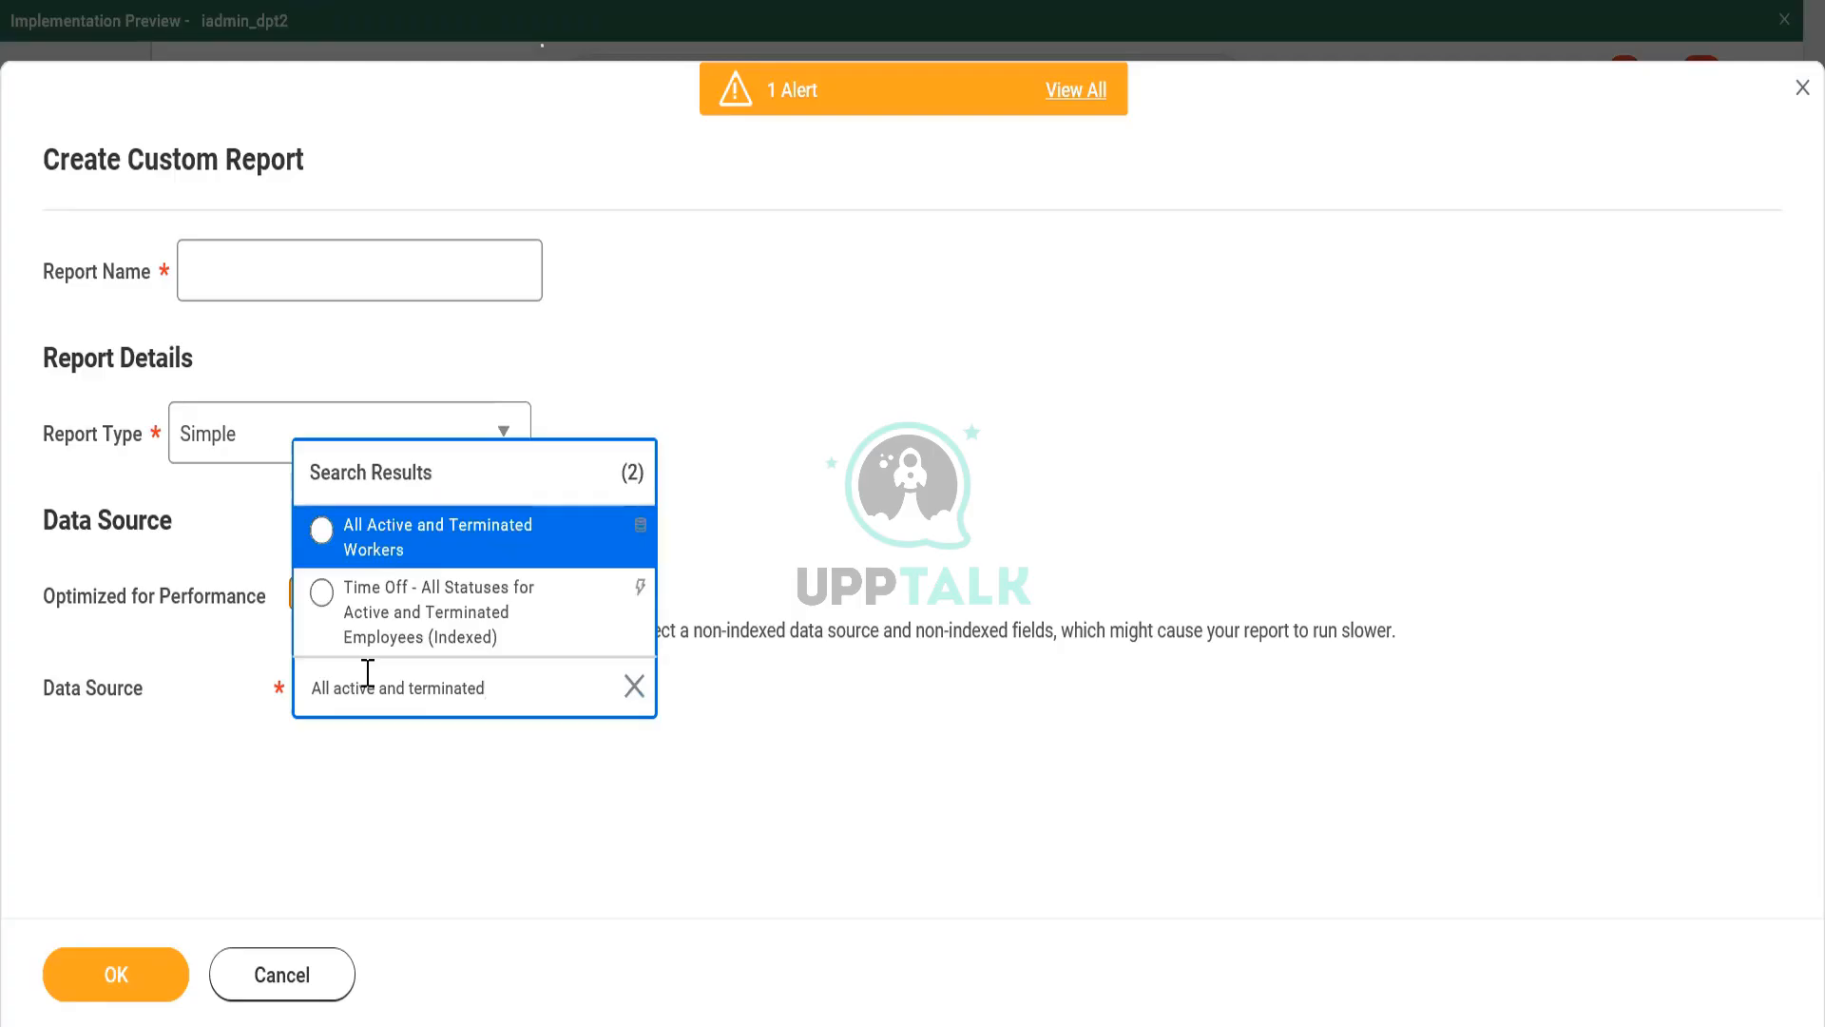
Re-enable Optimized for Performance and bring up the list of indexed data sources.
double_click(253, 671)
click(303, 594)
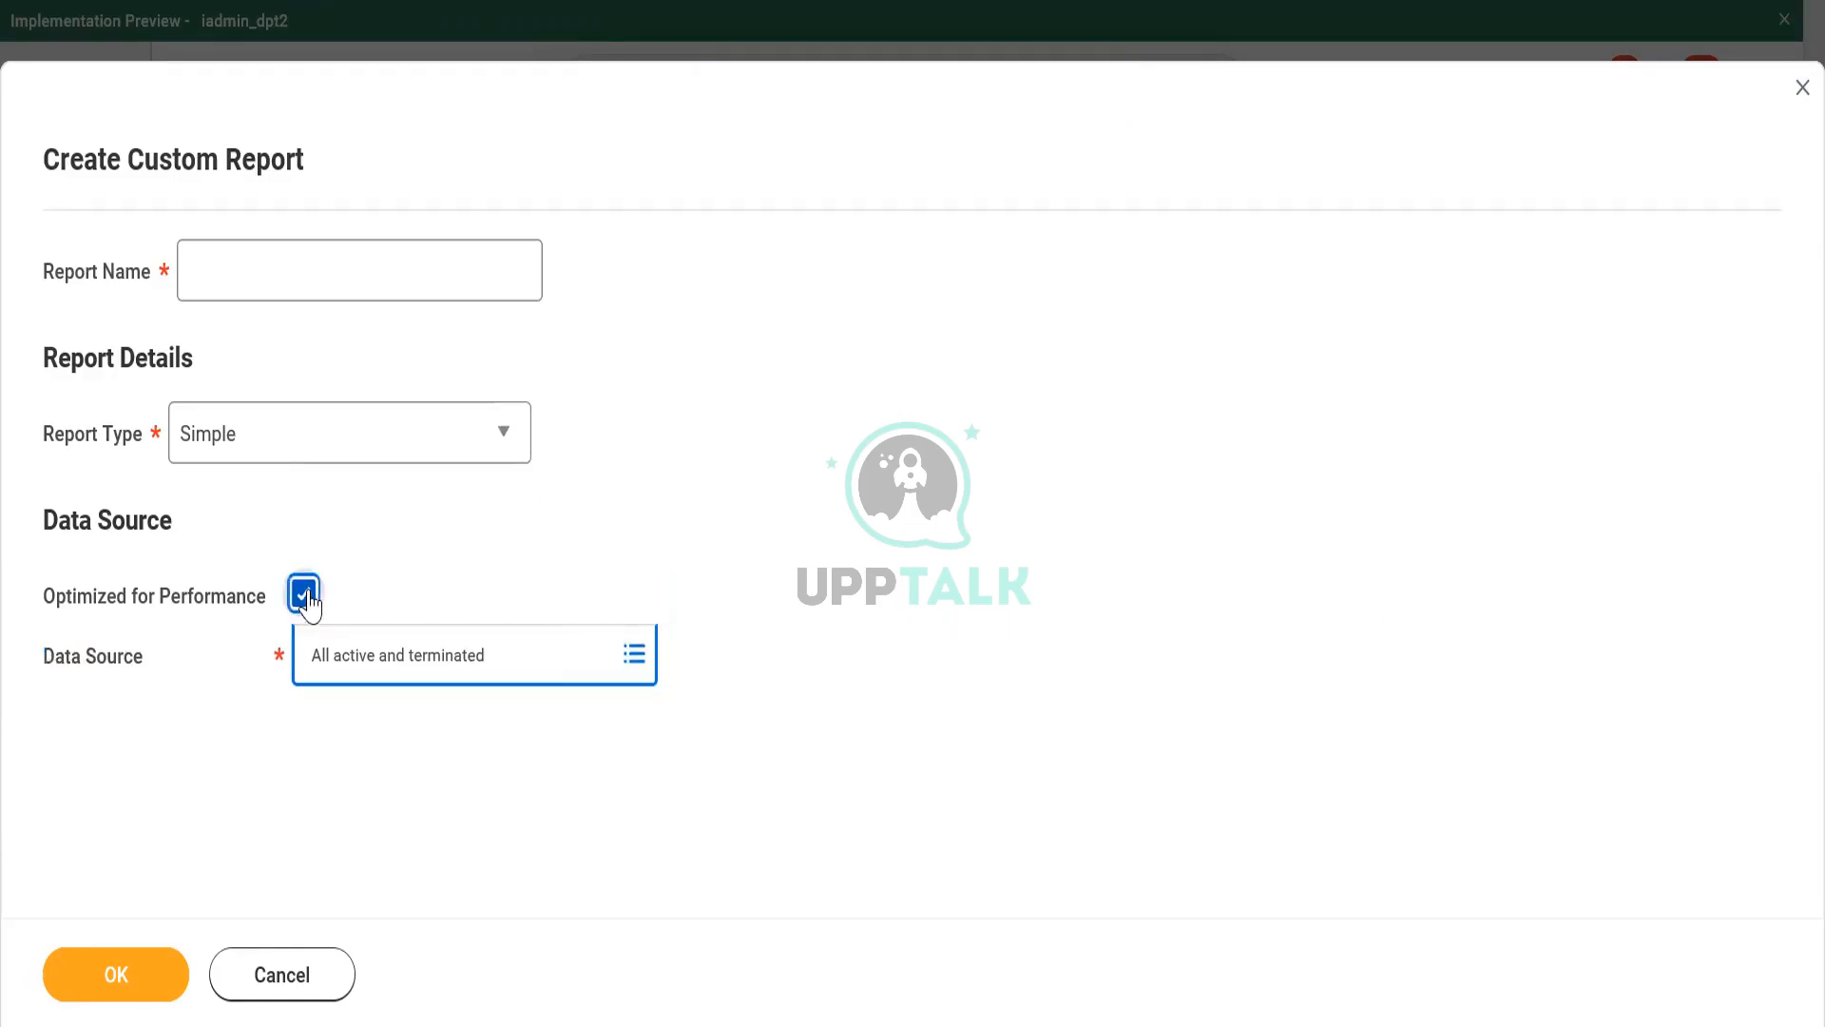
click(562, 639)
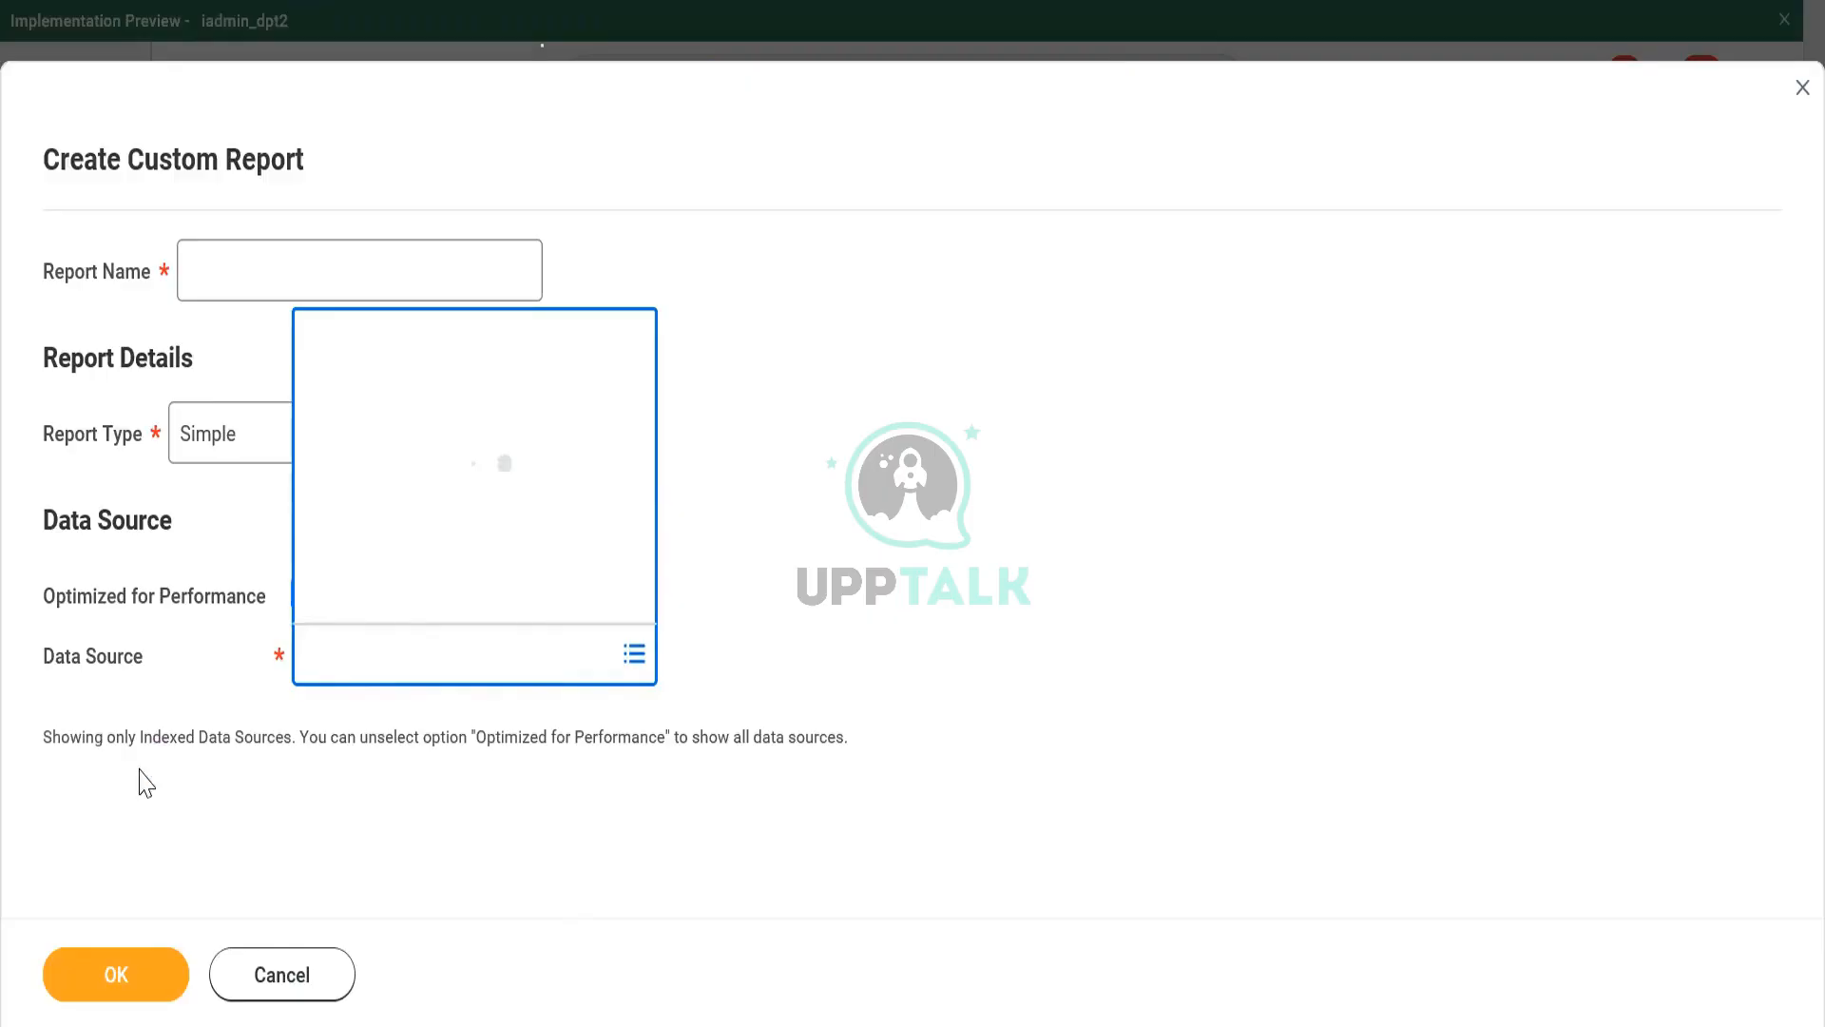
click(288, 661)
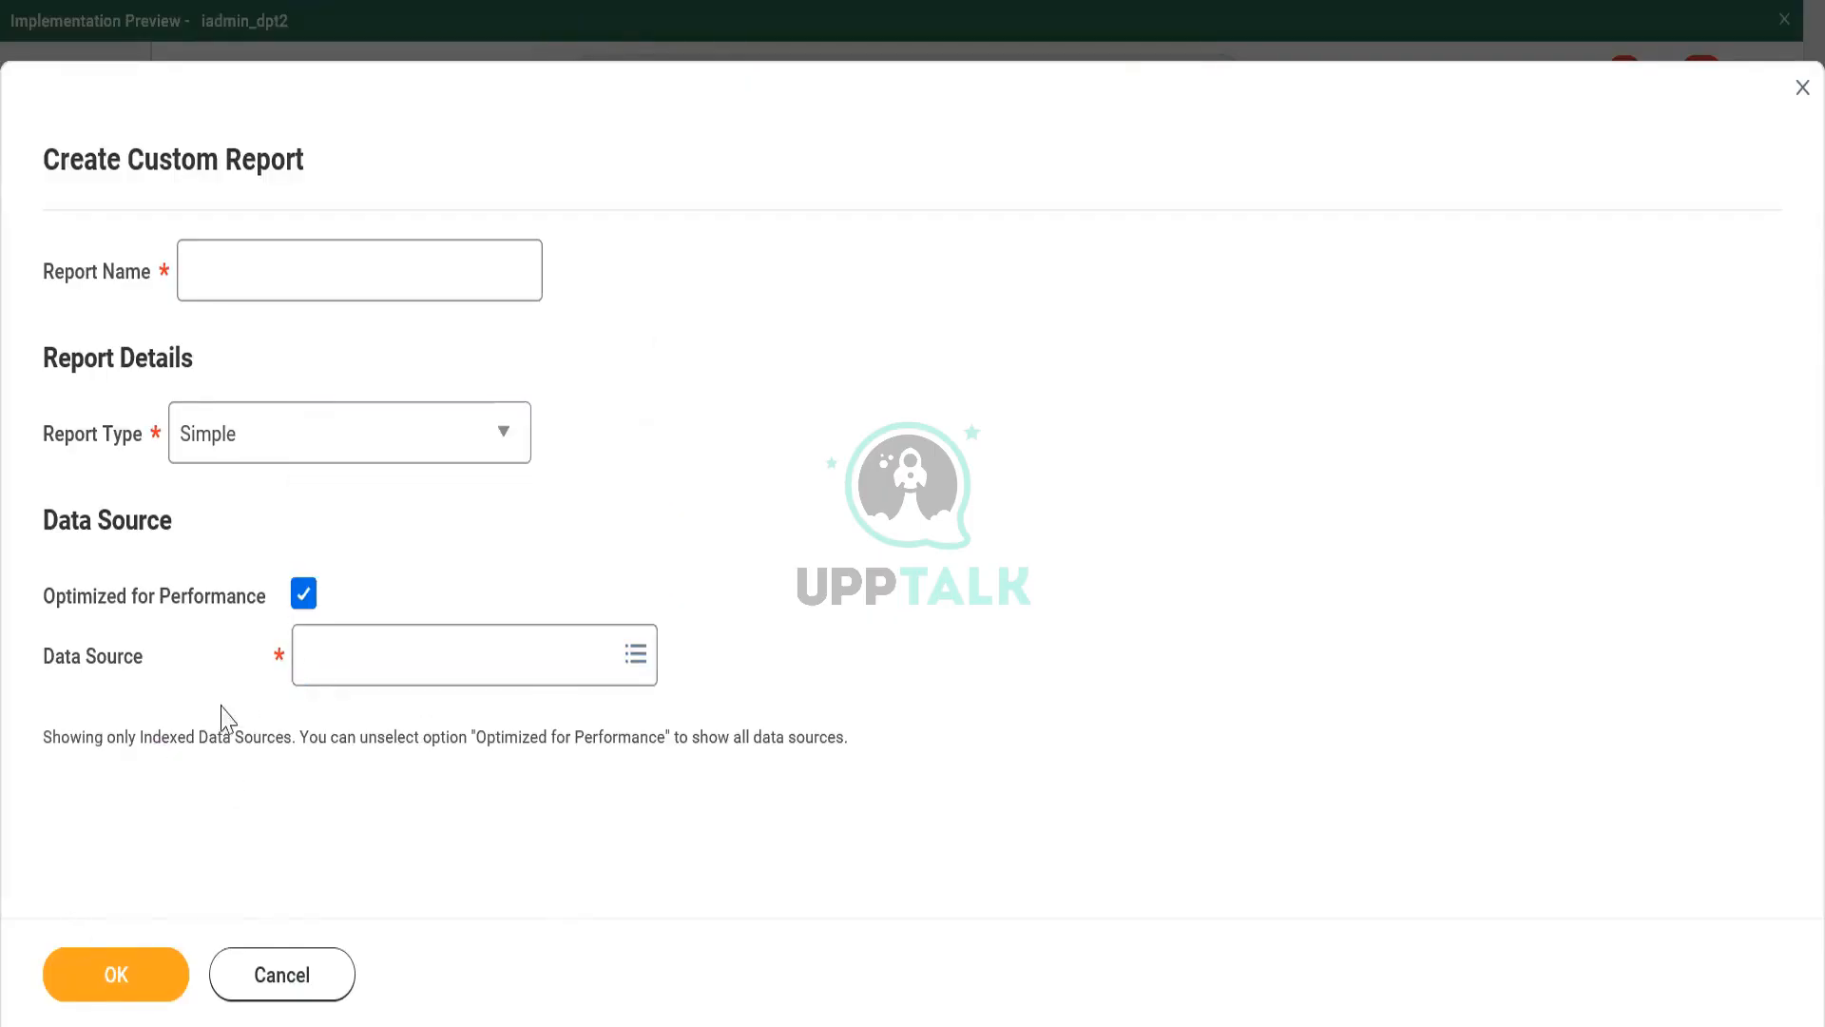
click(579, 659)
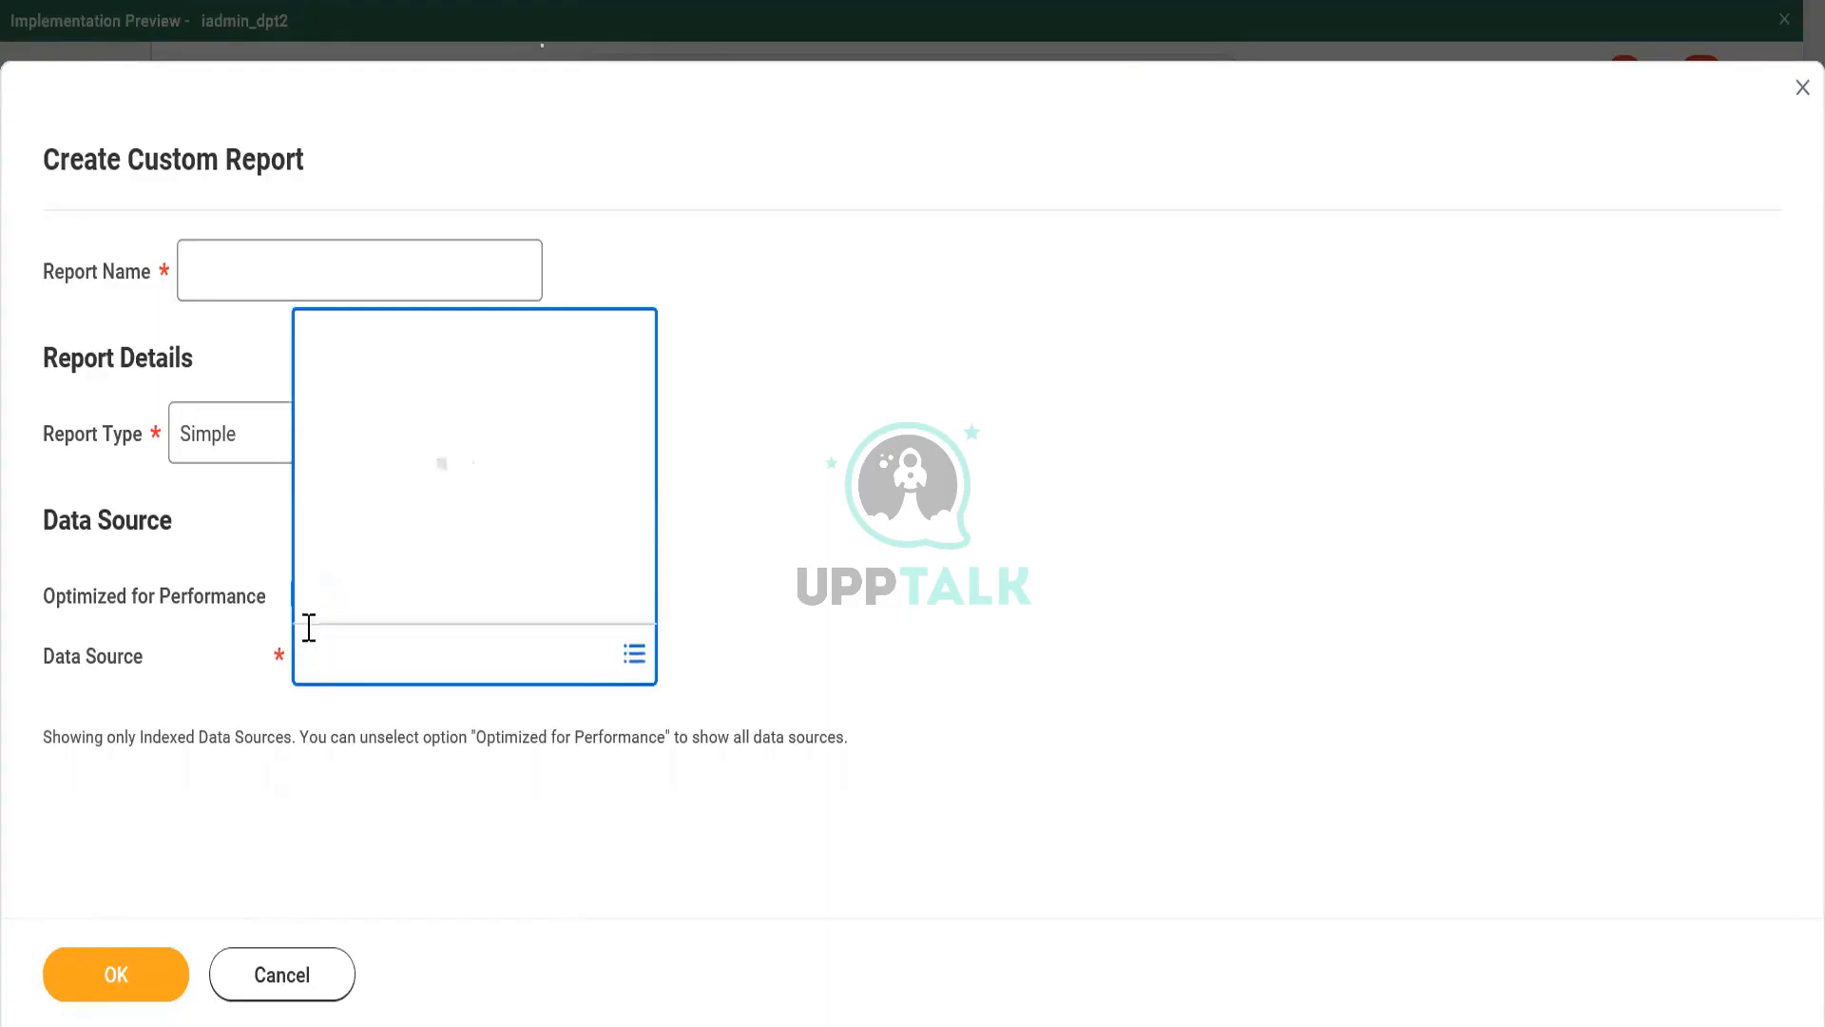
Turn off Optimized for Performance again and bring up the full list of data sources.
double_click(246, 606)
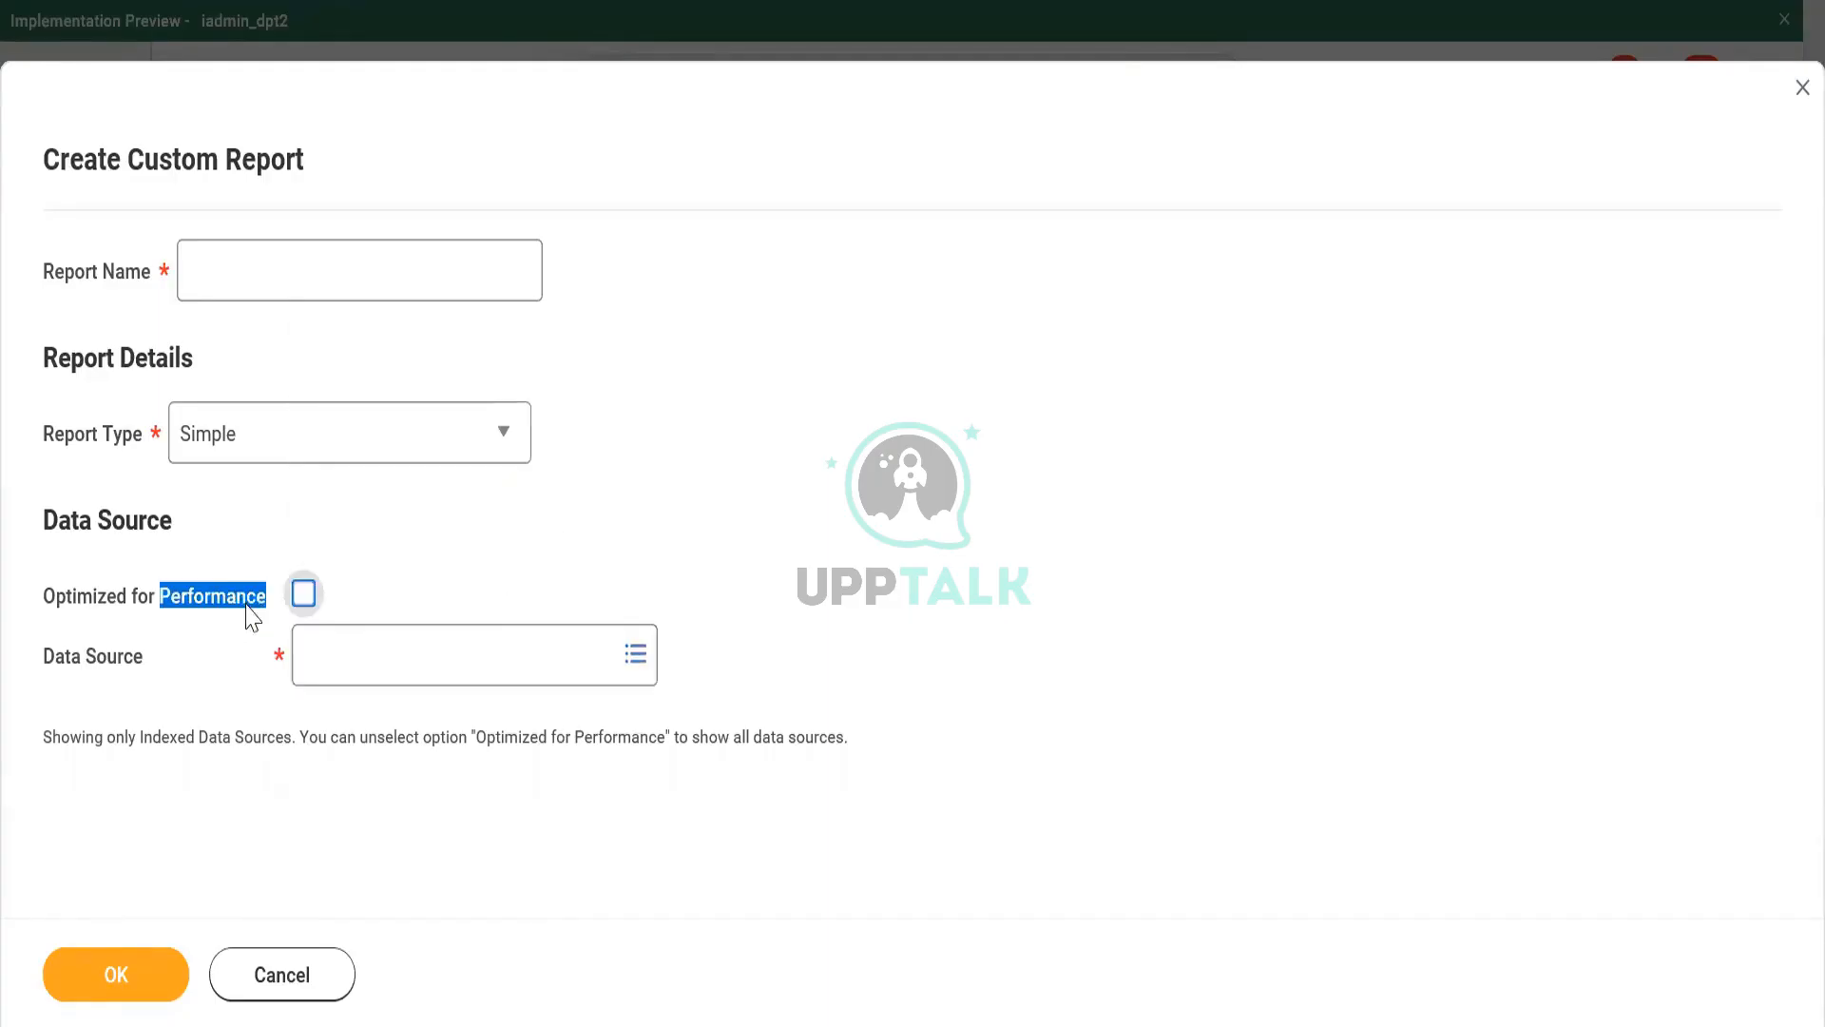
click(303, 593)
click(347, 686)
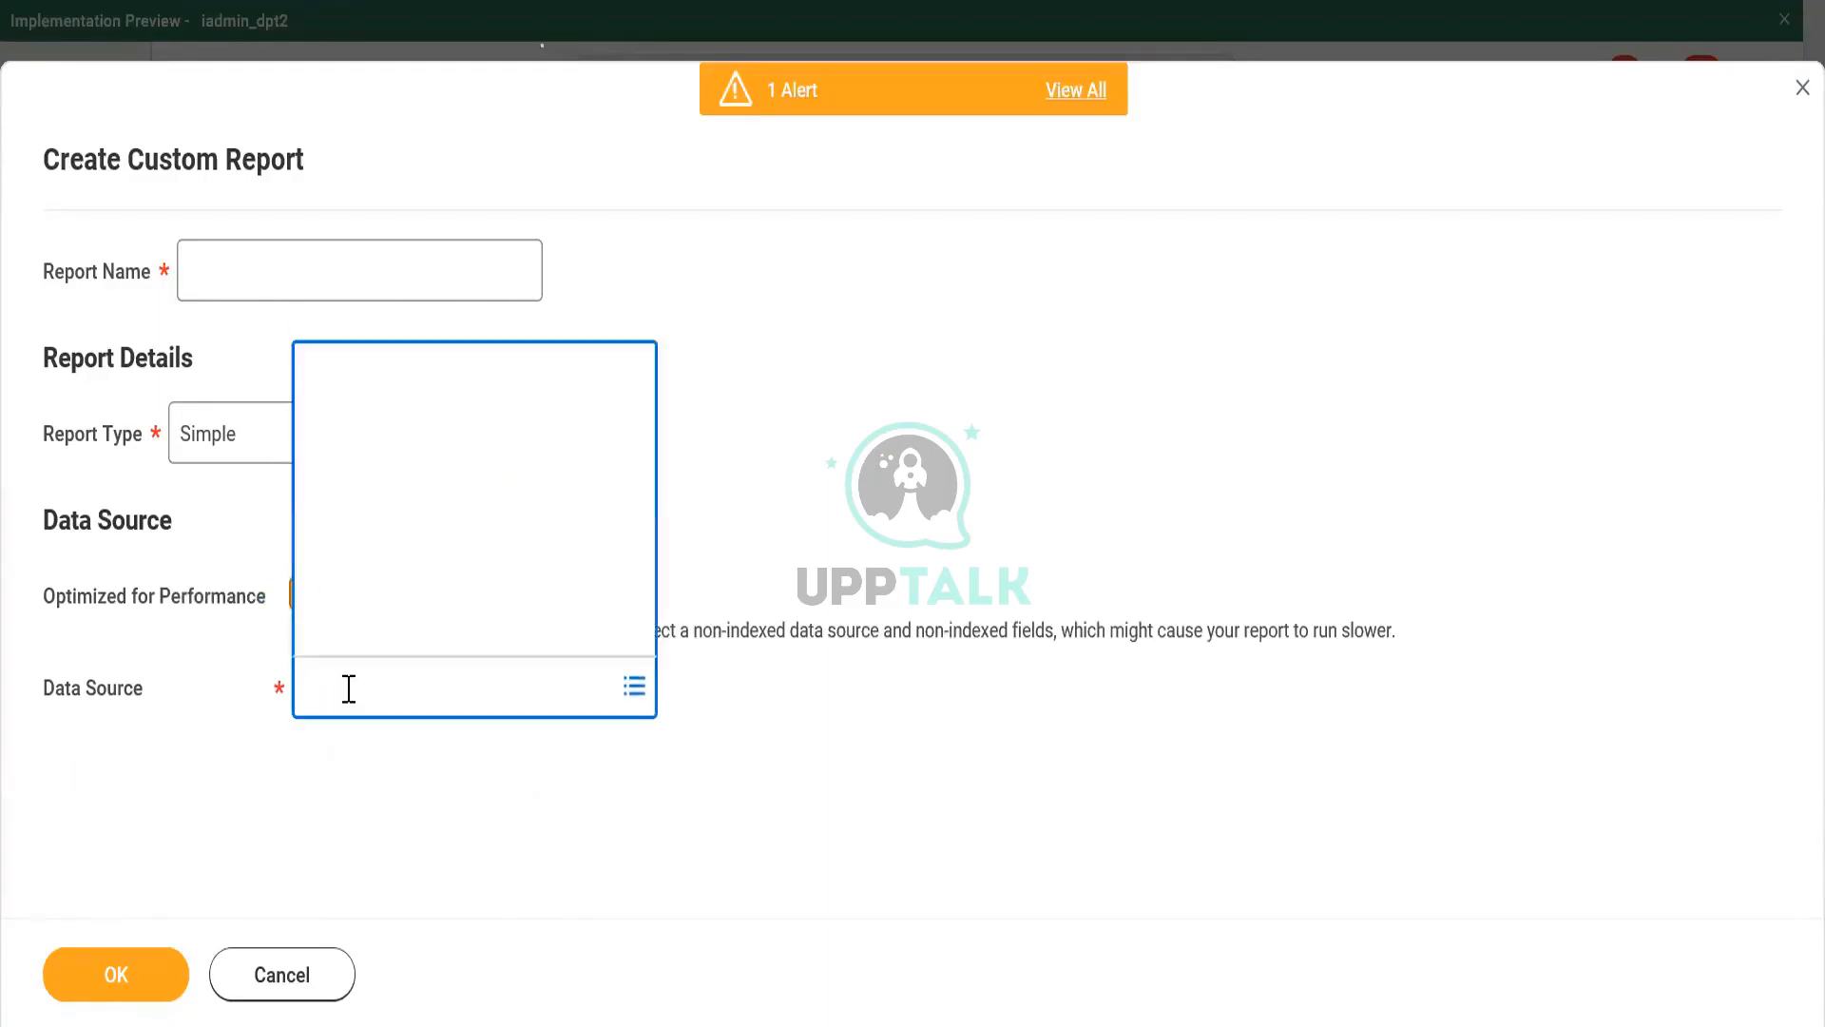